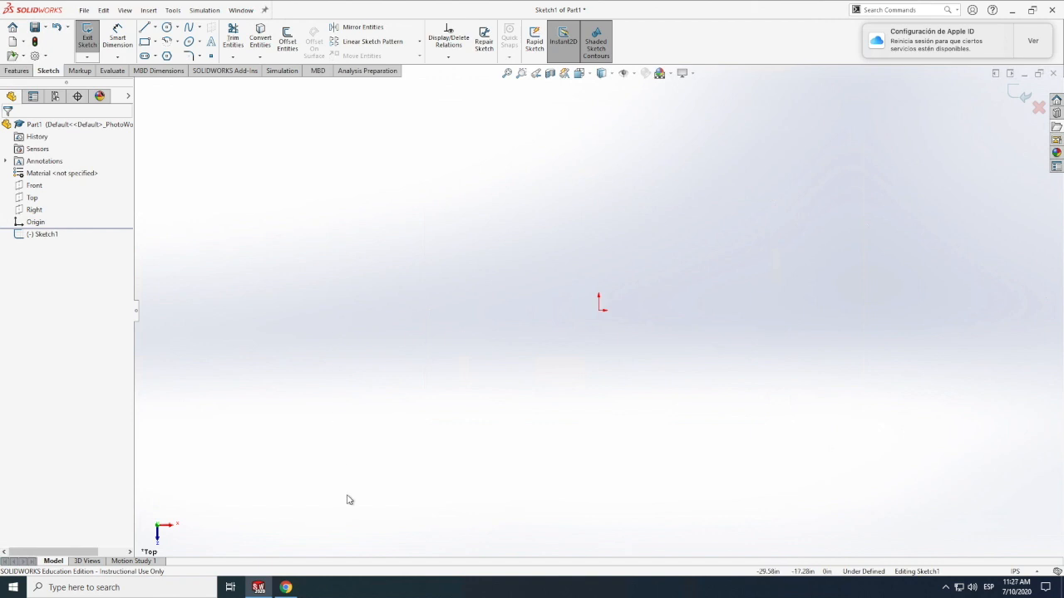
Step: Examine the CubeSat and louvered vent plate reference images in Chrome and return to SOLIDWORKS
left_click(286, 587)
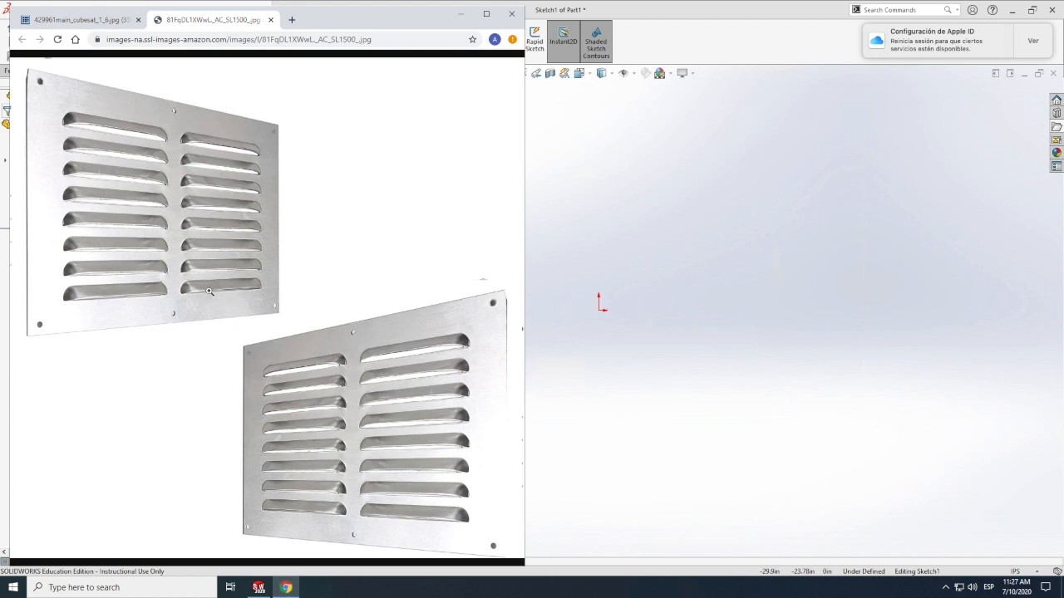
left_click(77, 20)
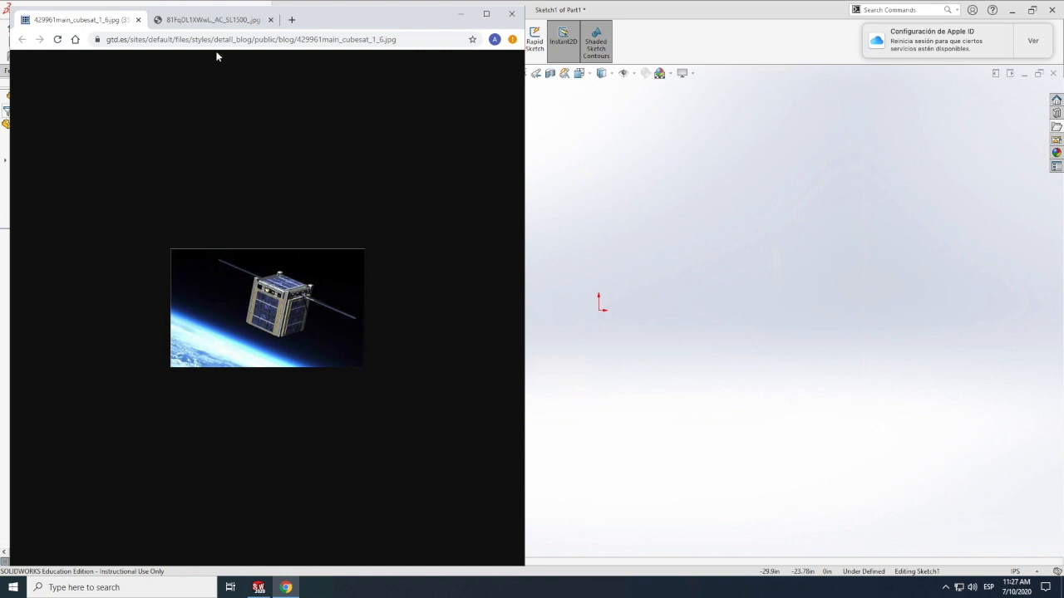
left_click(186, 20)
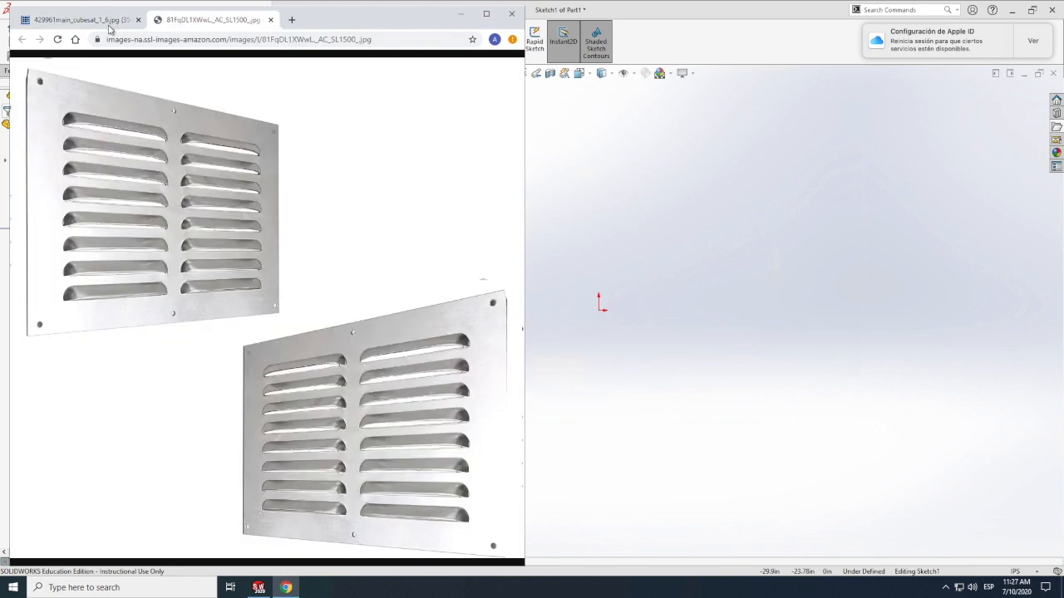
left_click(81, 20)
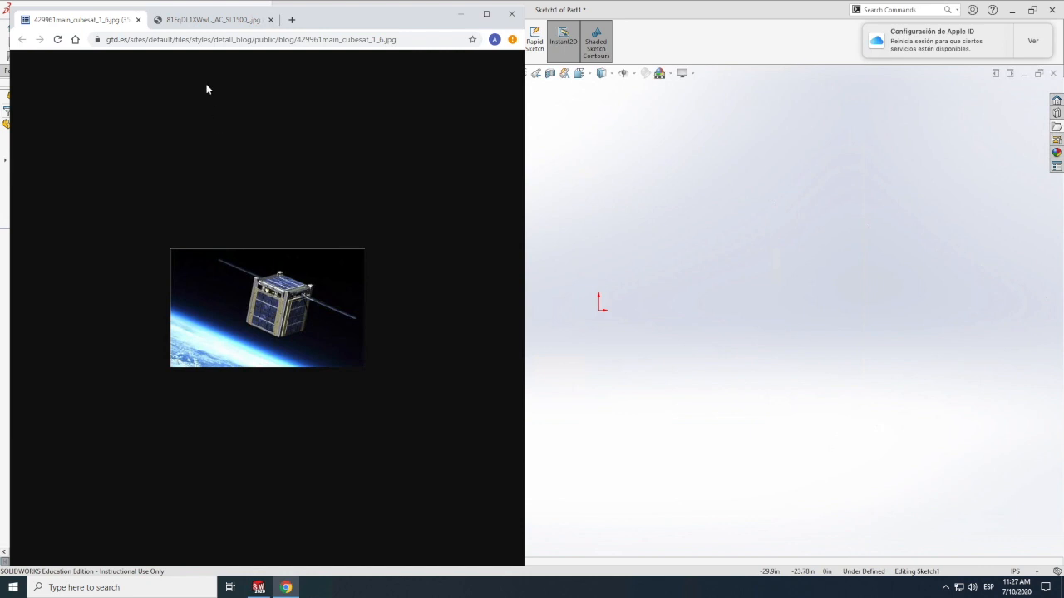
left_click(188, 21)
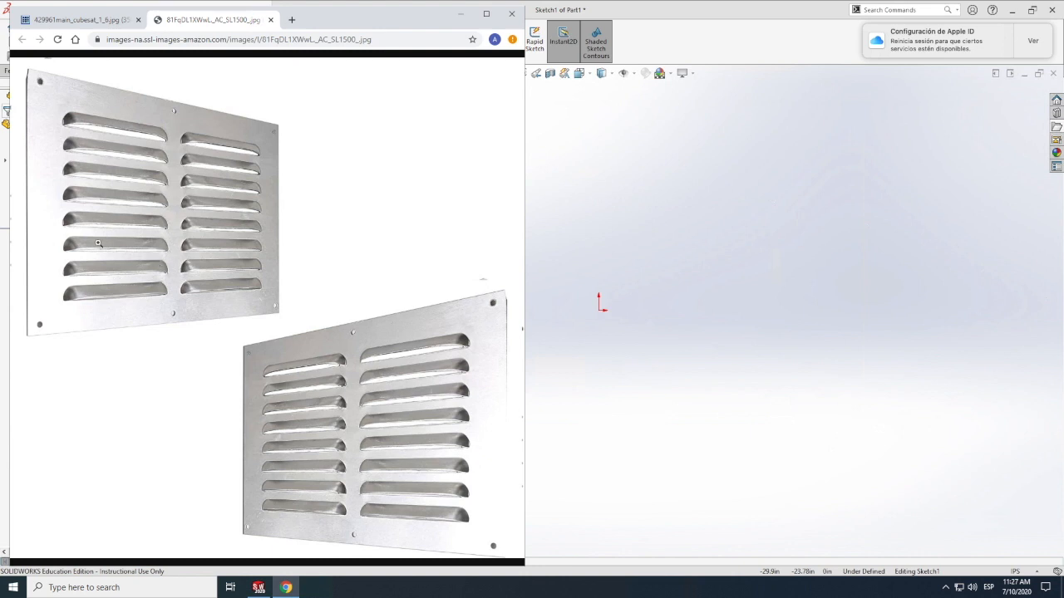
left_click(462, 16)
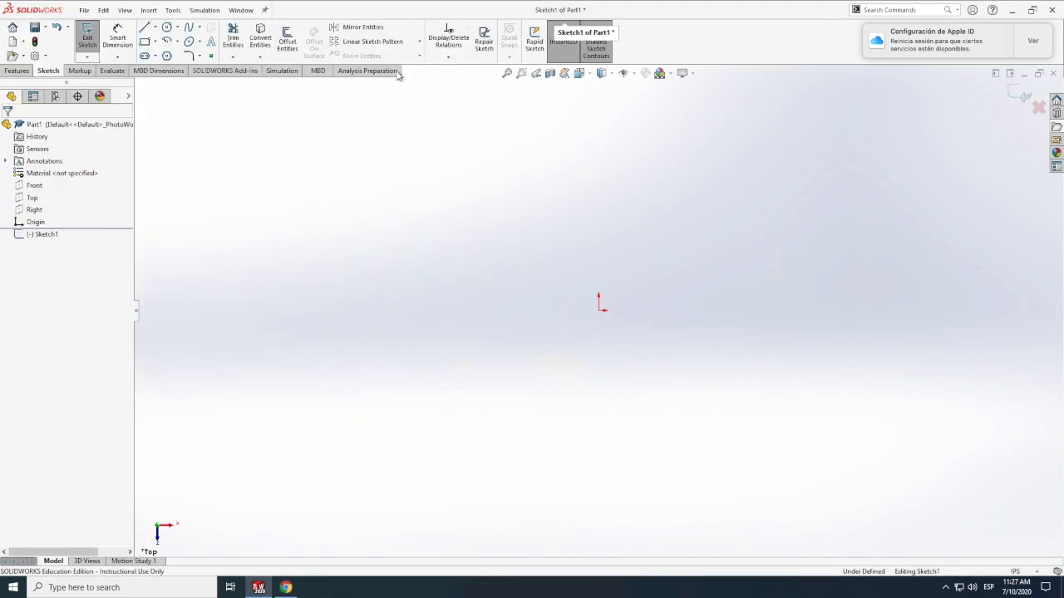
Step: Exit the empty sketch and start a new sketch on the Top plane
left_click(87, 40)
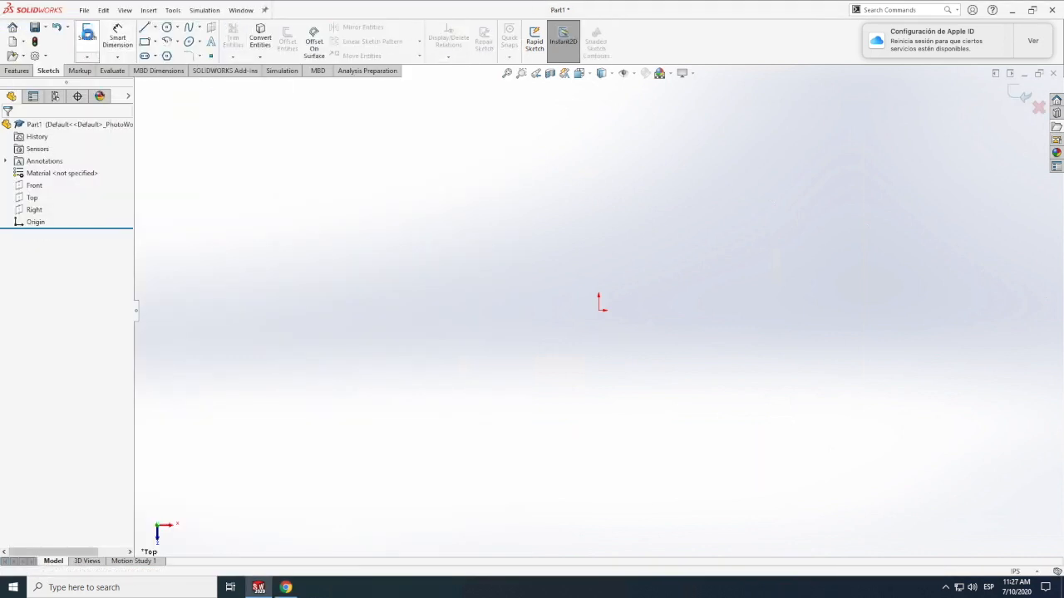
left_click(49, 71)
left_click(87, 35)
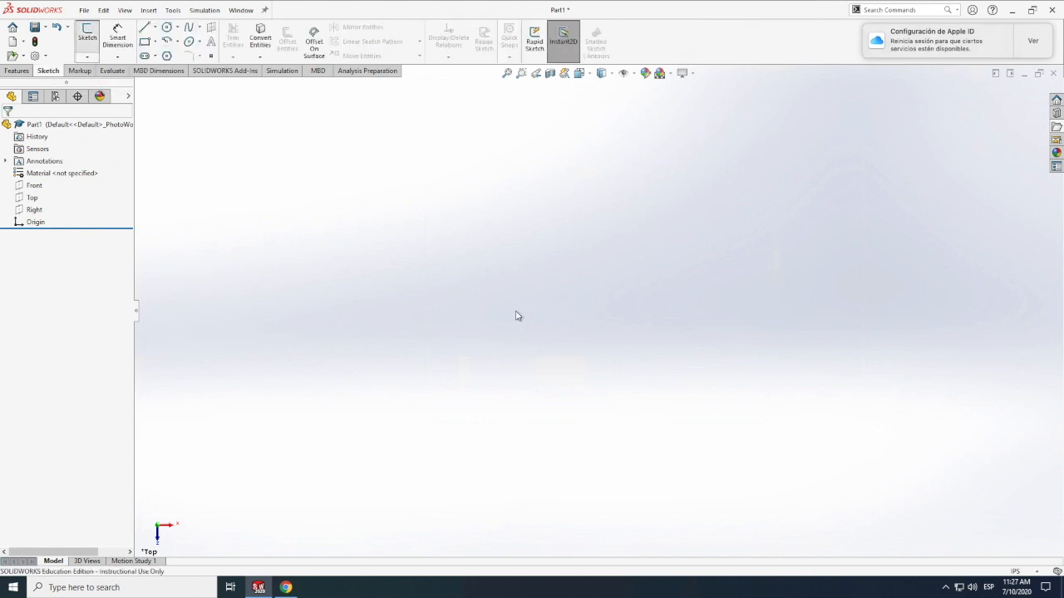
left_click(576, 323)
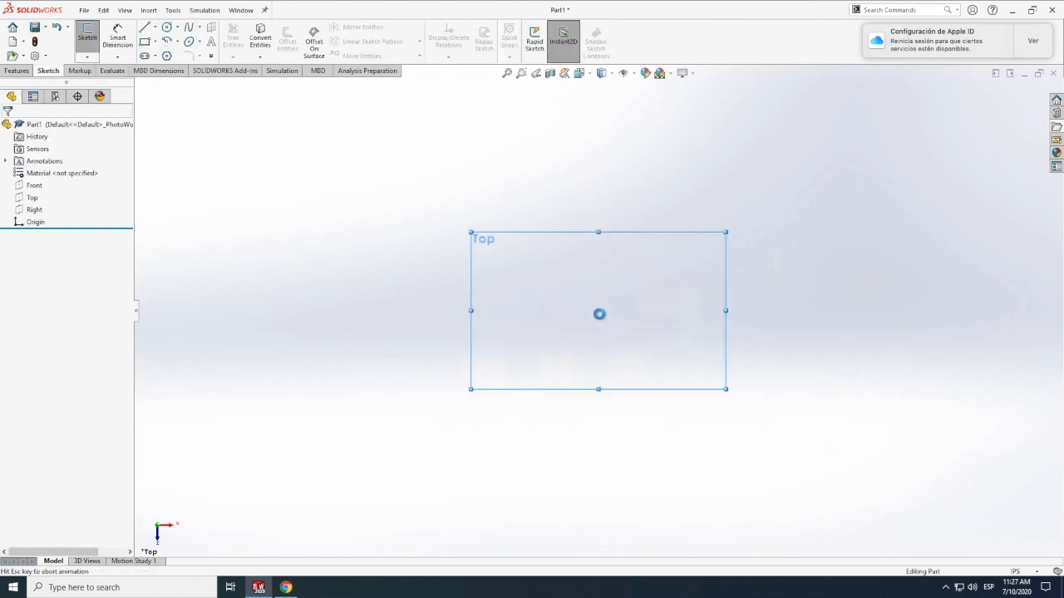
Step: Draw a center rectangle about 3.87 in wide and 4.18 in high, centred on the origin
left_click(154, 42)
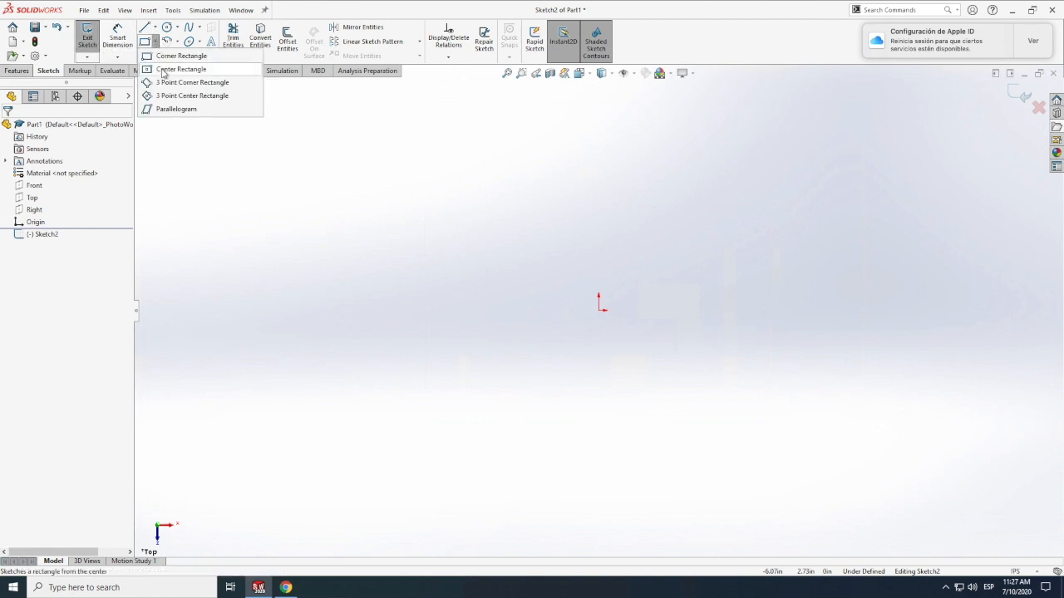
left_click(166, 70)
left_click(599, 310)
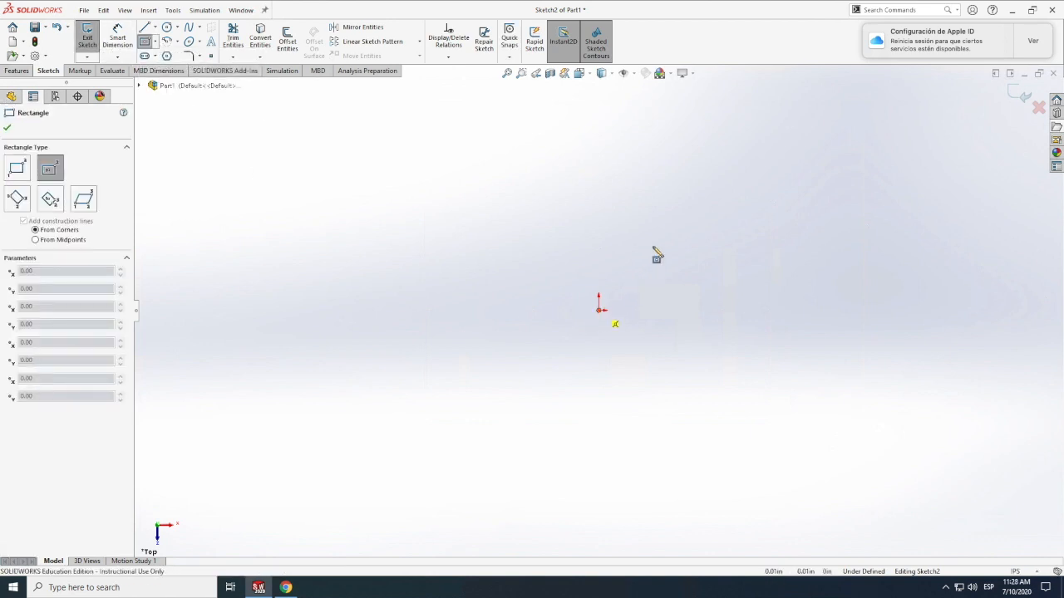
left_click(699, 204)
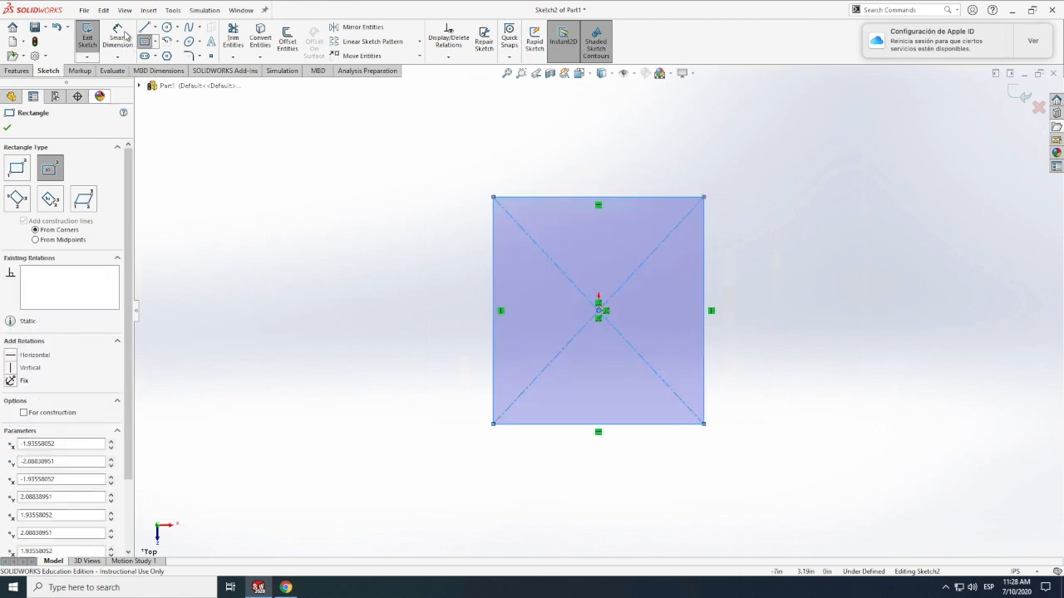
key("Escape")
Step: Dimension the vertical side of the rectangle and set its height to 4 in
left_click(494, 361)
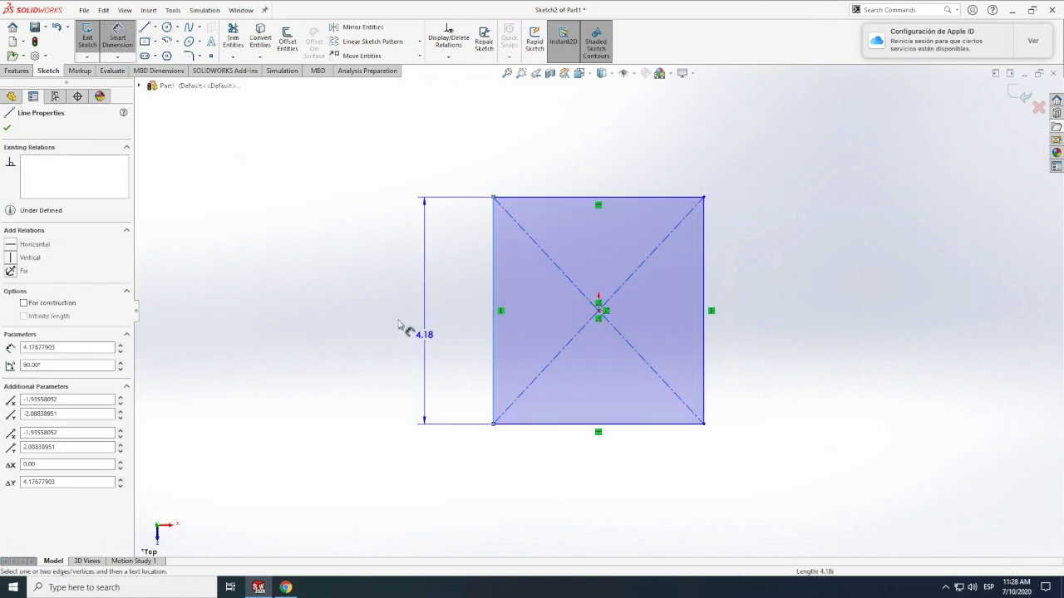
left_click(402, 328)
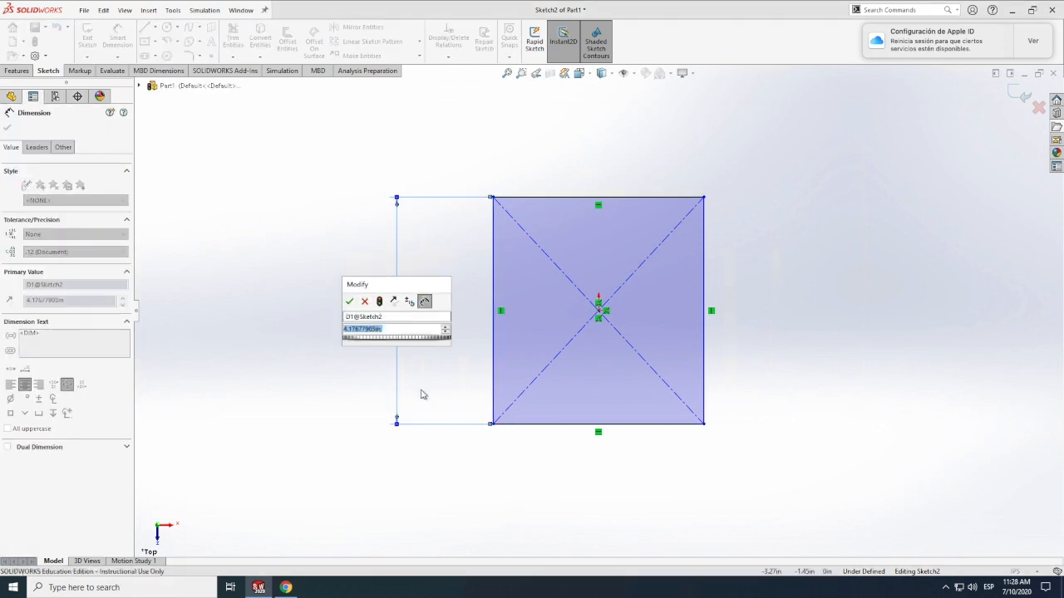
scroll(410, 387, "up", 2)
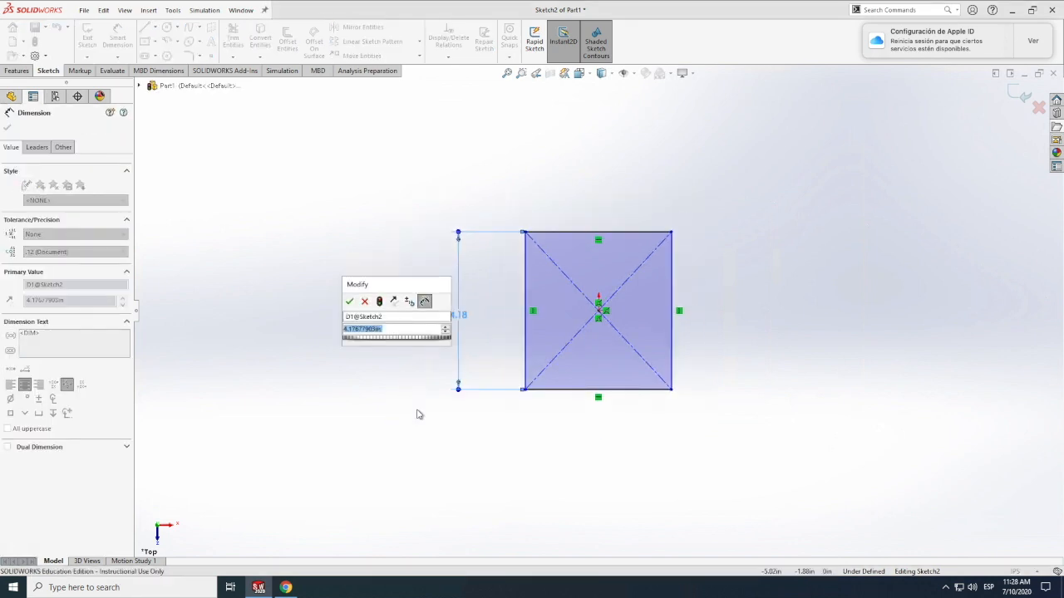
scroll(607, 286, "down", 2)
scroll(607, 287, "down", 2)
scroll(599, 324, "up", 1)
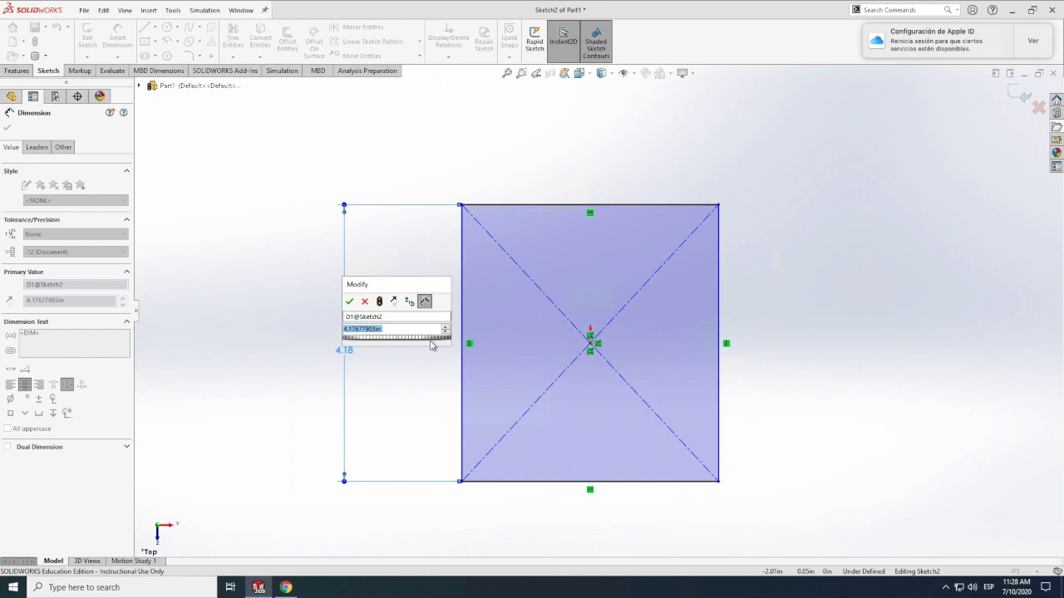
type("4")
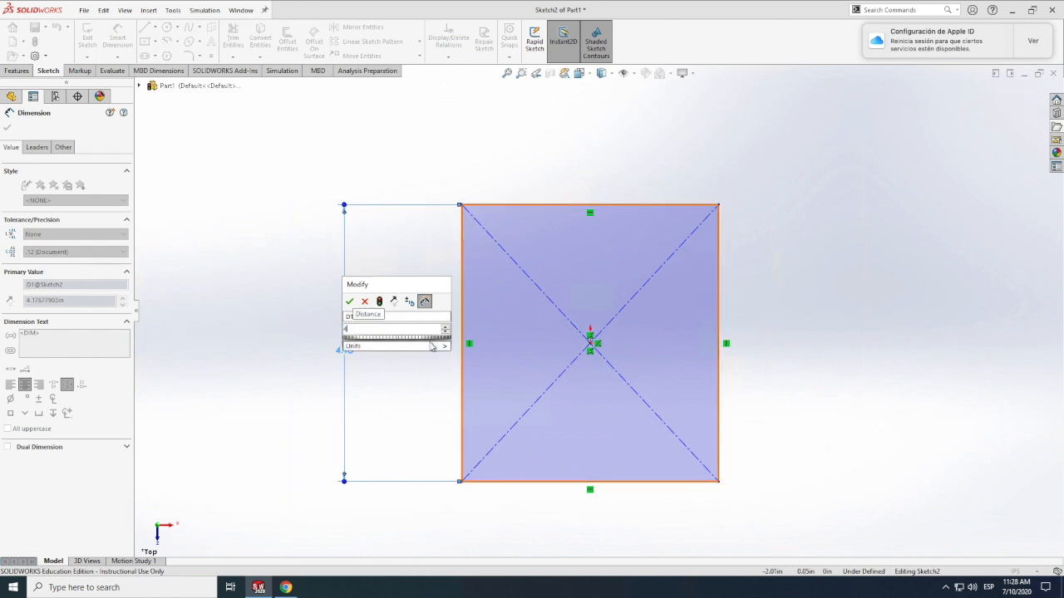
key("Return")
Step: Dimension the upper edge of the rectangle and set its width to 4 in
scroll(520, 208, "down", 2)
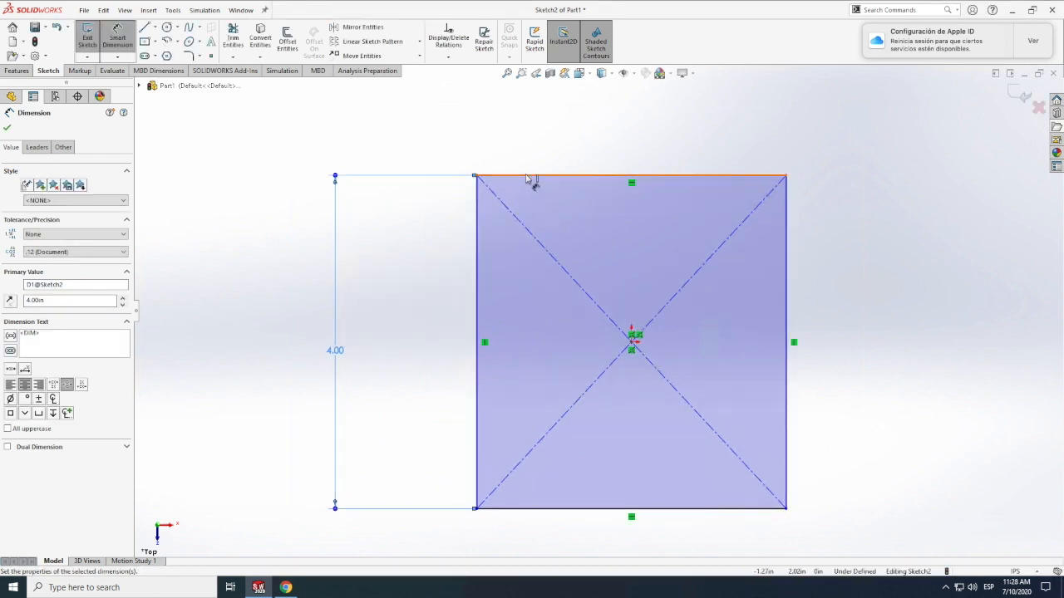
left_click(526, 179)
scroll(548, 145, "down", 1)
scroll(556, 152, "up", 1)
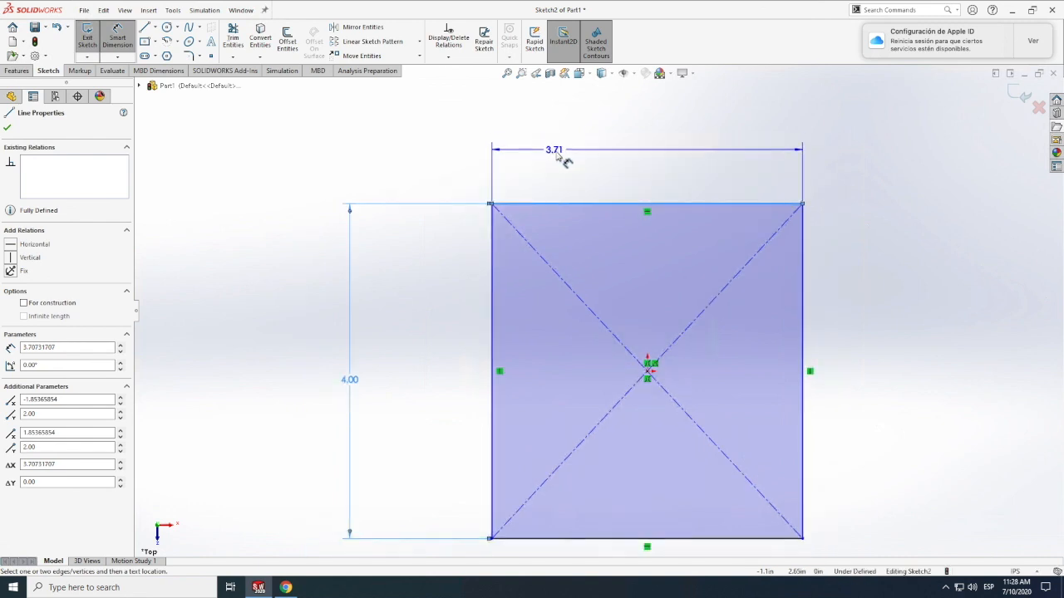
scroll(557, 156, "down", 2)
left_click(554, 153)
type("4")
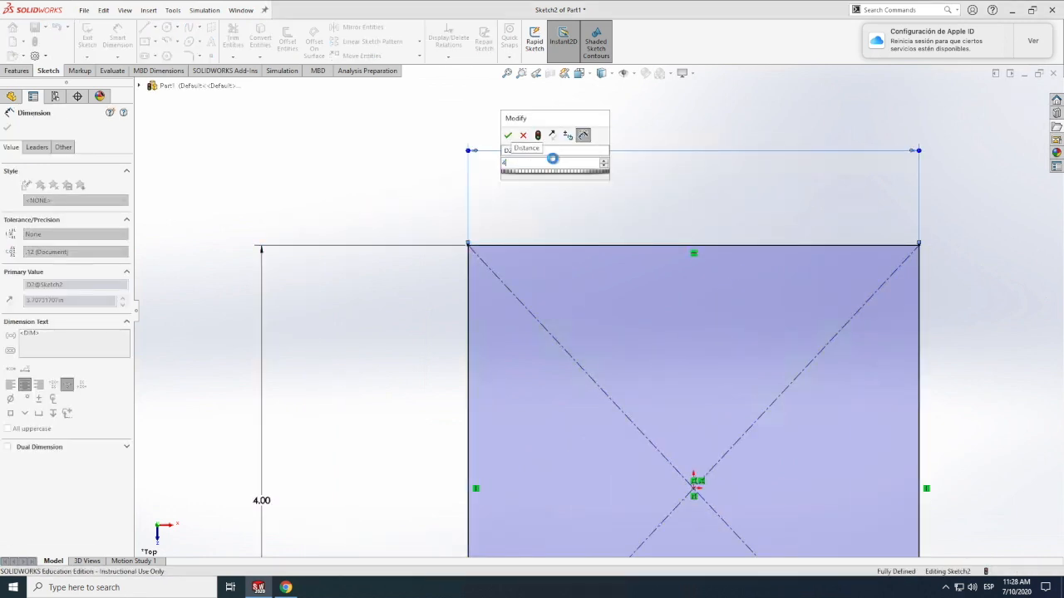
key("Return")
scroll(545, 178, "up", 3)
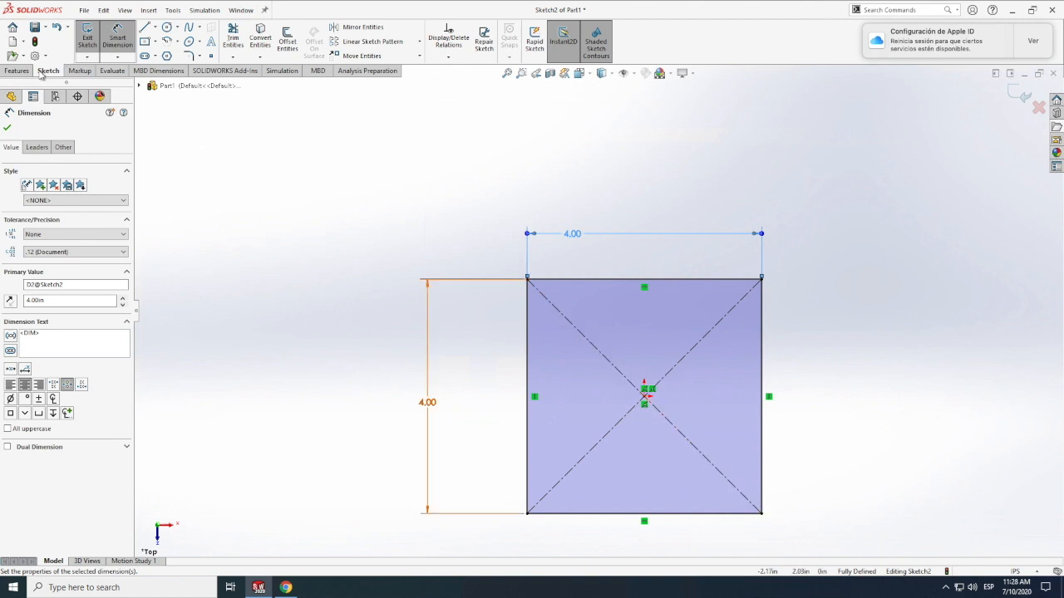
Step: Draw a small center square, about 0.35 in per side, centred on the upper-left corner of the large square
left_click(145, 41)
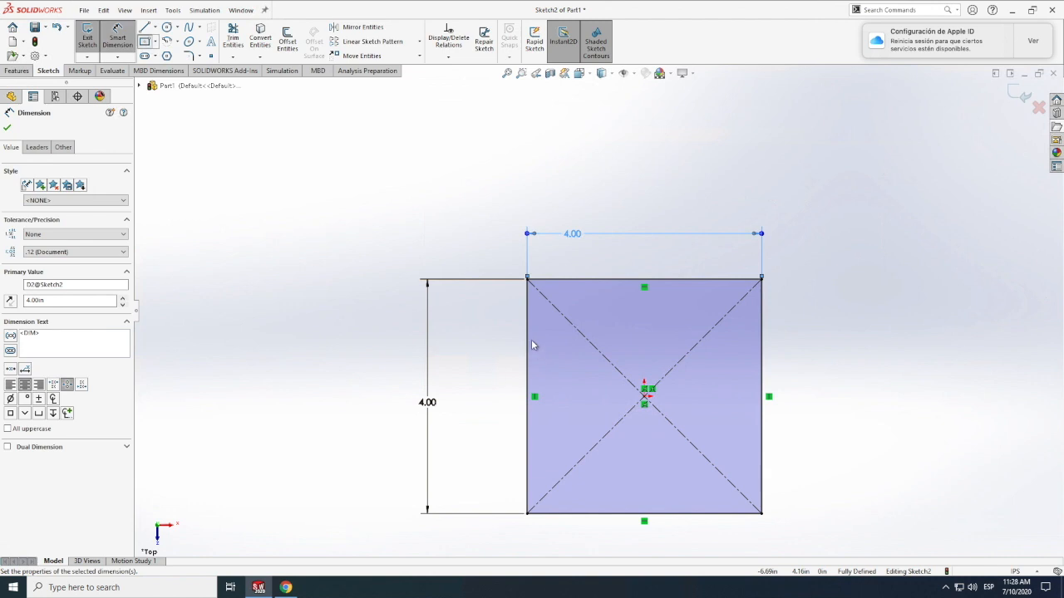
left_click(528, 280)
left_click(538, 291)
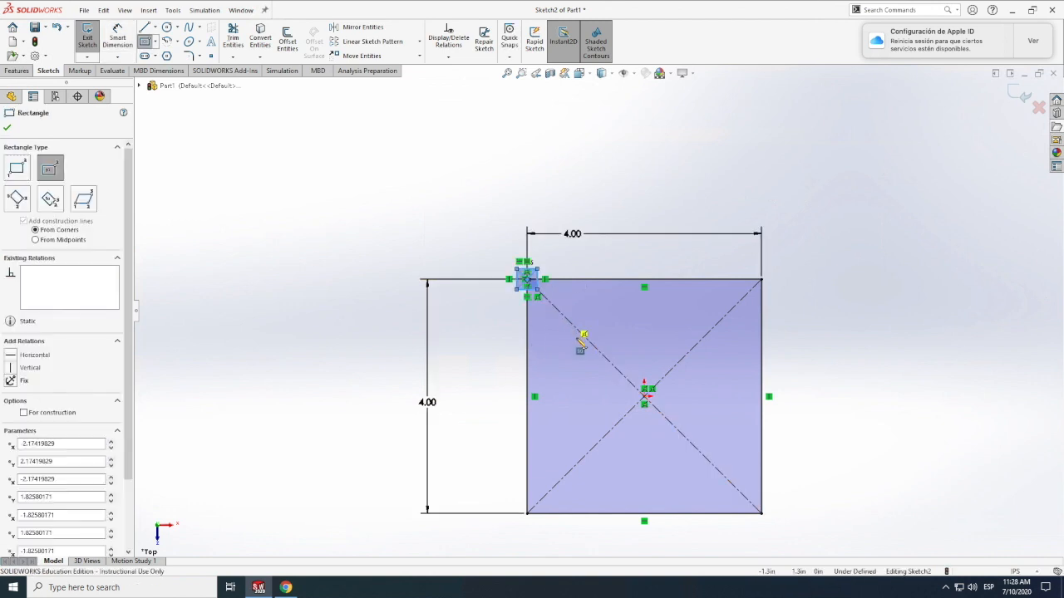
scroll(582, 337, "up", 2)
Step: Try to dimension the left edge of the small corner square, declining the over-defining dimension
left_click(117, 38)
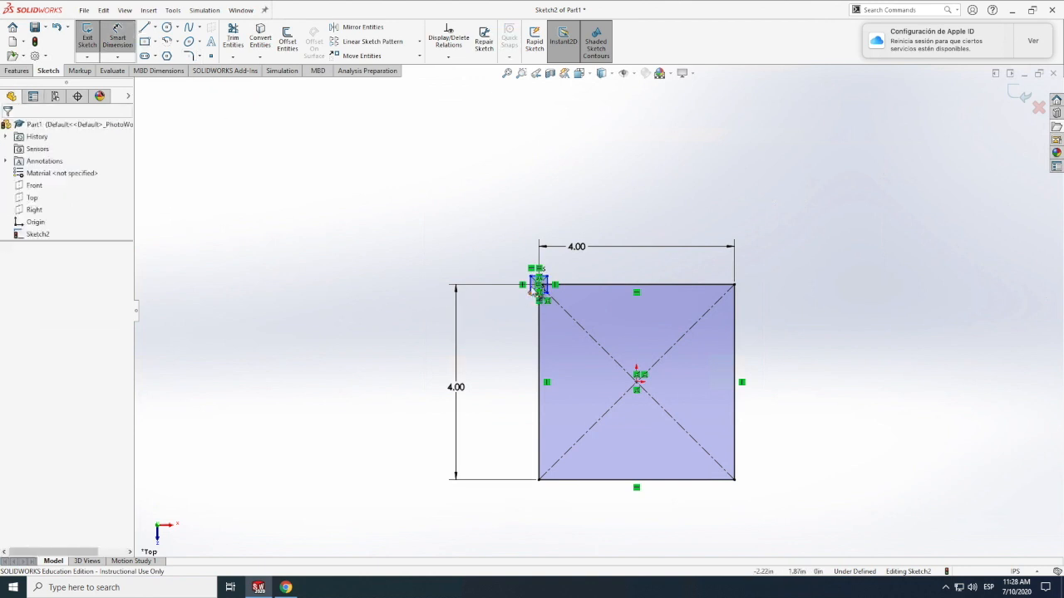
scroll(540, 291, "down", 3)
scroll(539, 297, "down", 2)
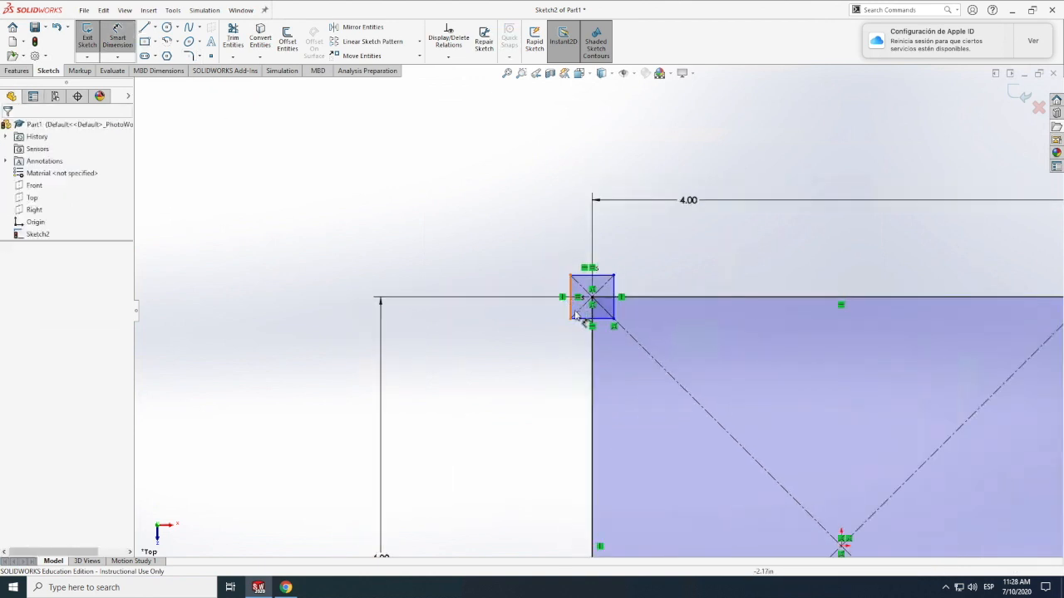
left_click(573, 312)
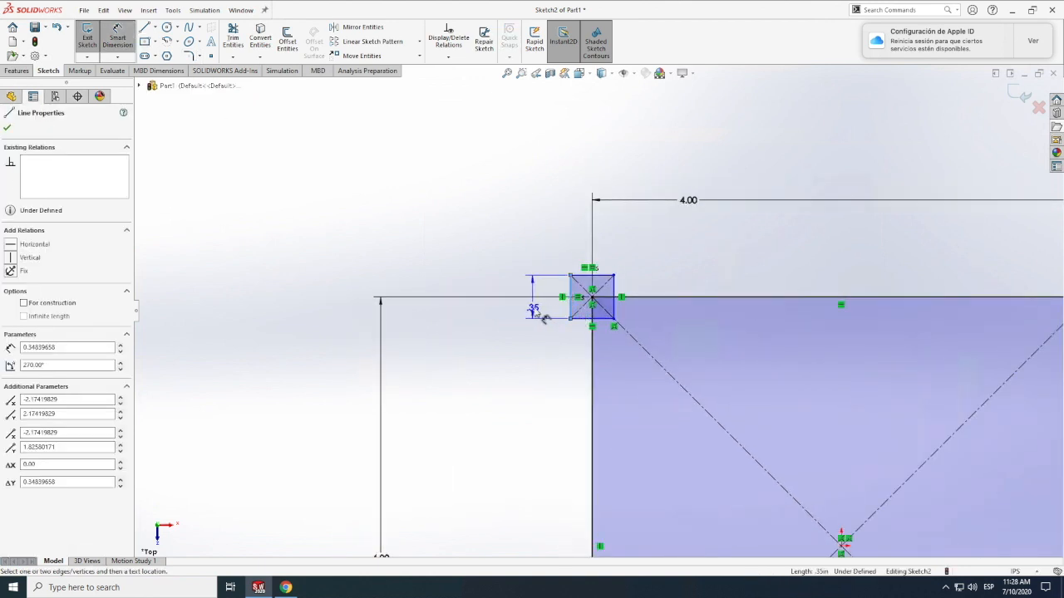
left_click(536, 307)
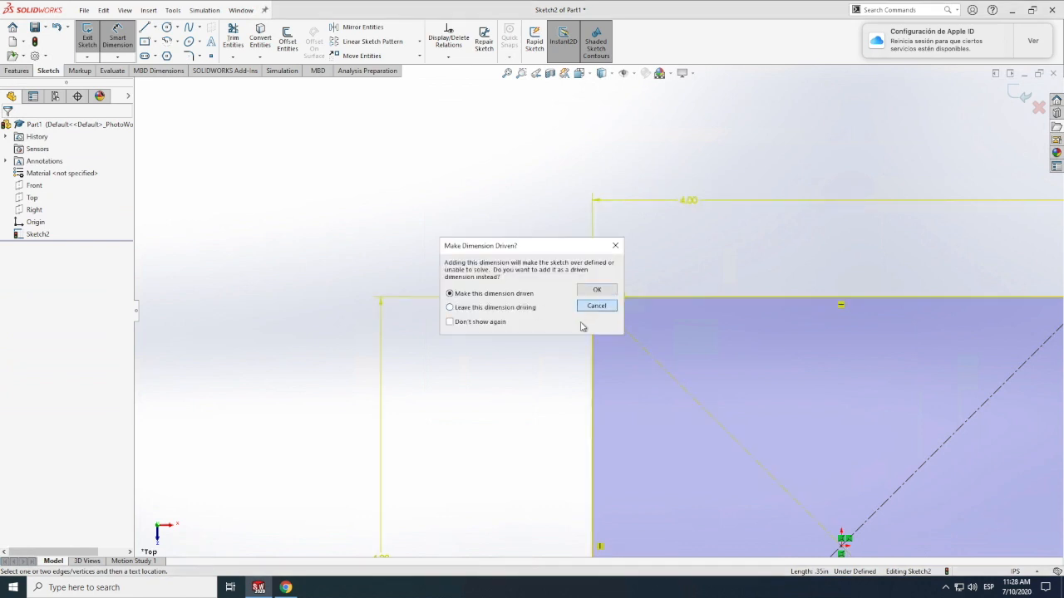
left_click(595, 306)
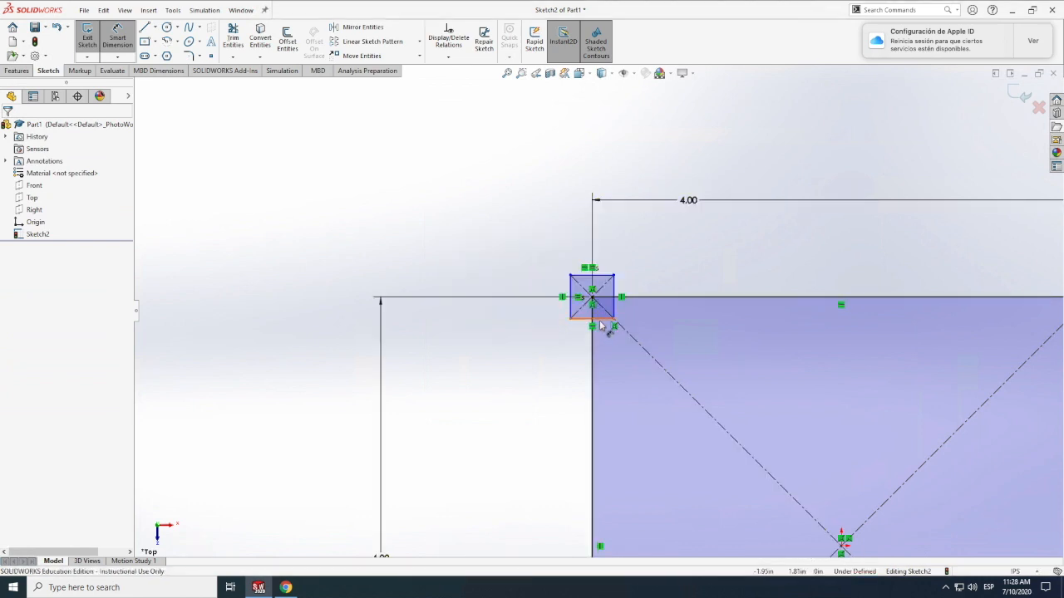
Step: Try to dimension the diagonal construction line of the small corner square, declining the over-defining dimension
left_click(599, 291)
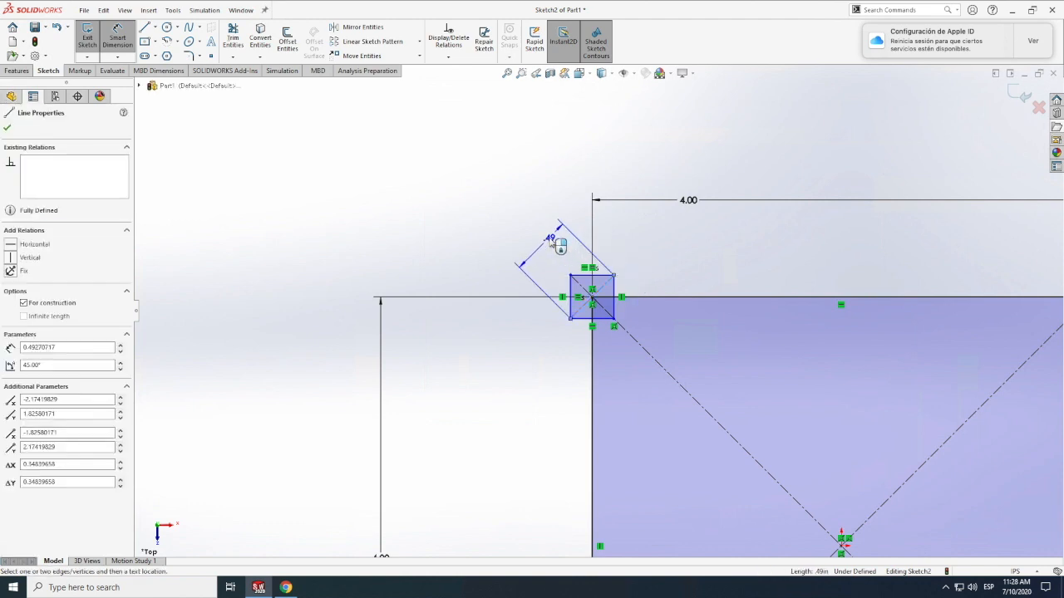
left_click(555, 242)
left_click(596, 305)
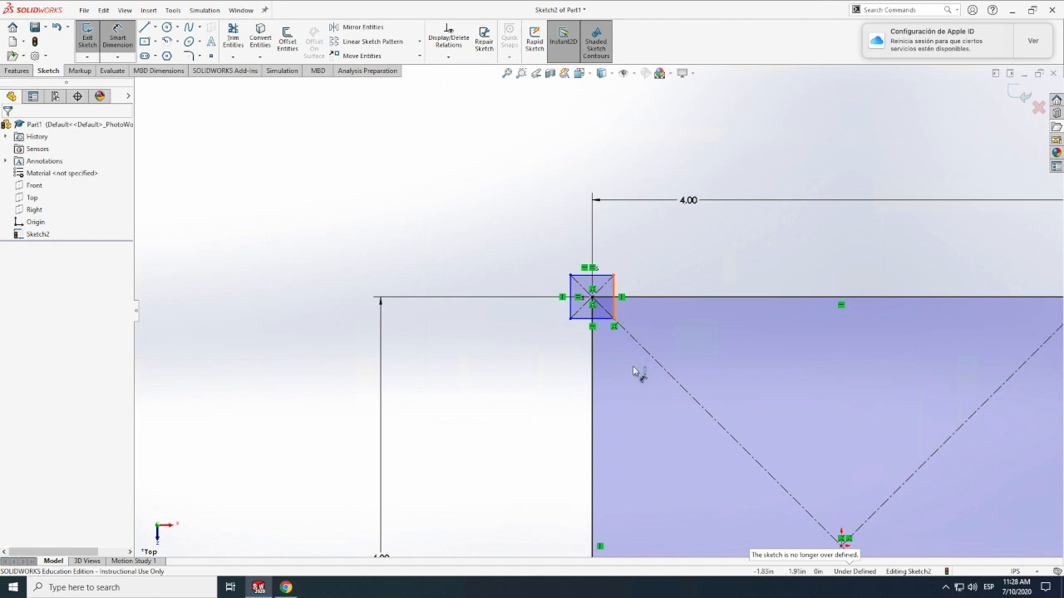
Step: Undo the creation of the small square at the upper-left corner
left_click(56, 28)
left_click(57, 27)
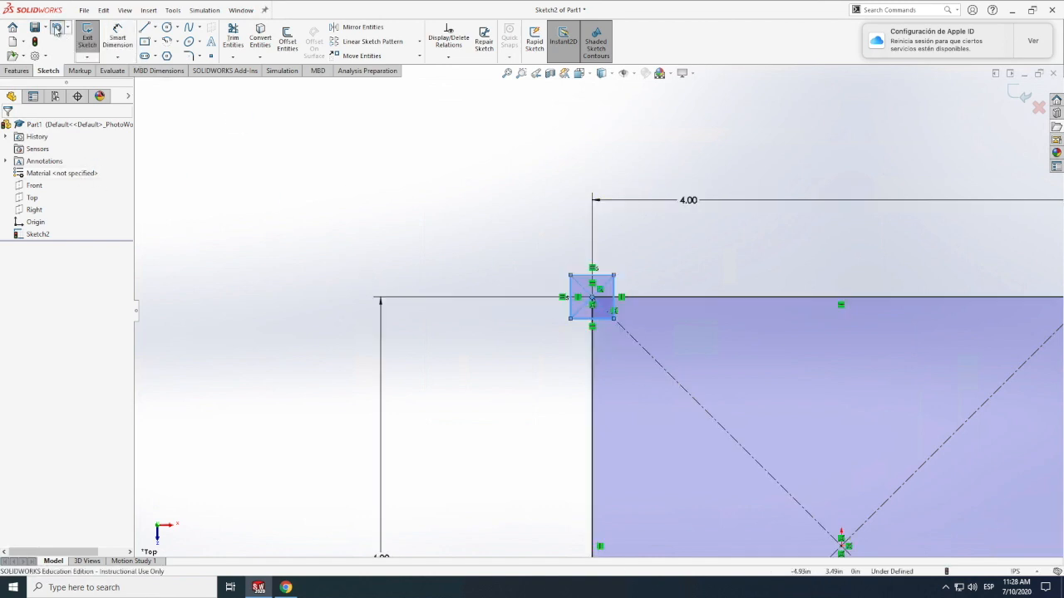
left_click(56, 27)
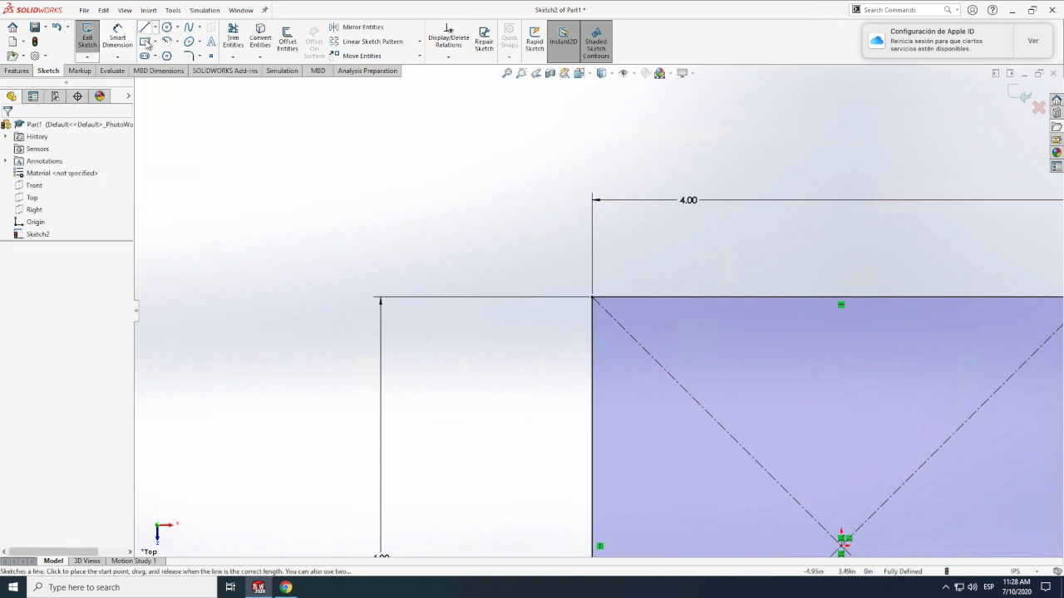
Step: Draw a center rectangle about 0.46 in wide and 0.93 in high, centred on the large square's upper-left corner
left_click(144, 41)
left_click(592, 298)
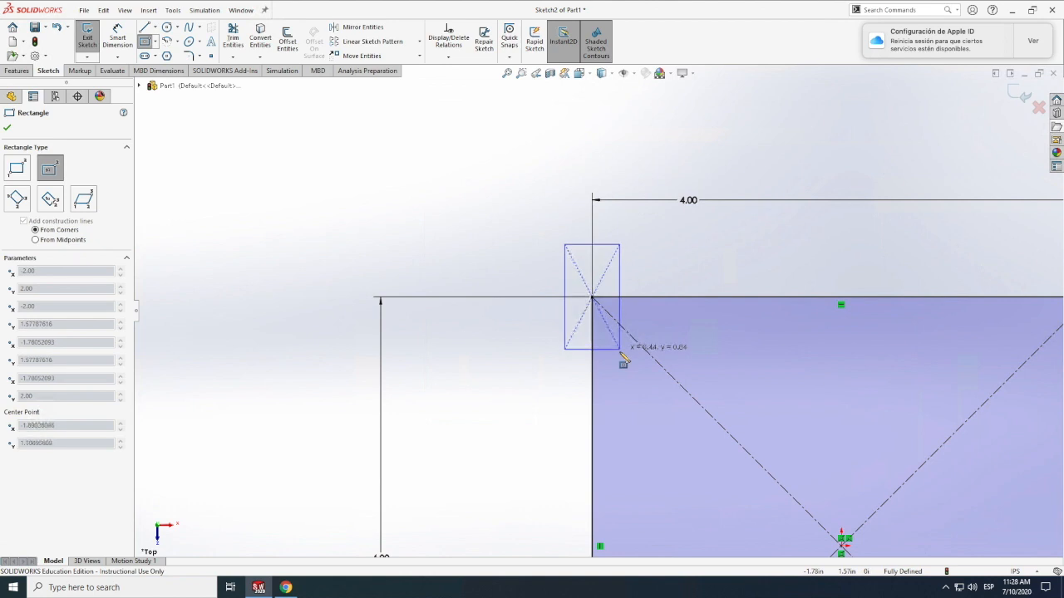
left_click(621, 354)
Step: Dimension the small rectangle on the large square's upper-left corner to 0.5 in high and 0.5 in wide
left_click(117, 37)
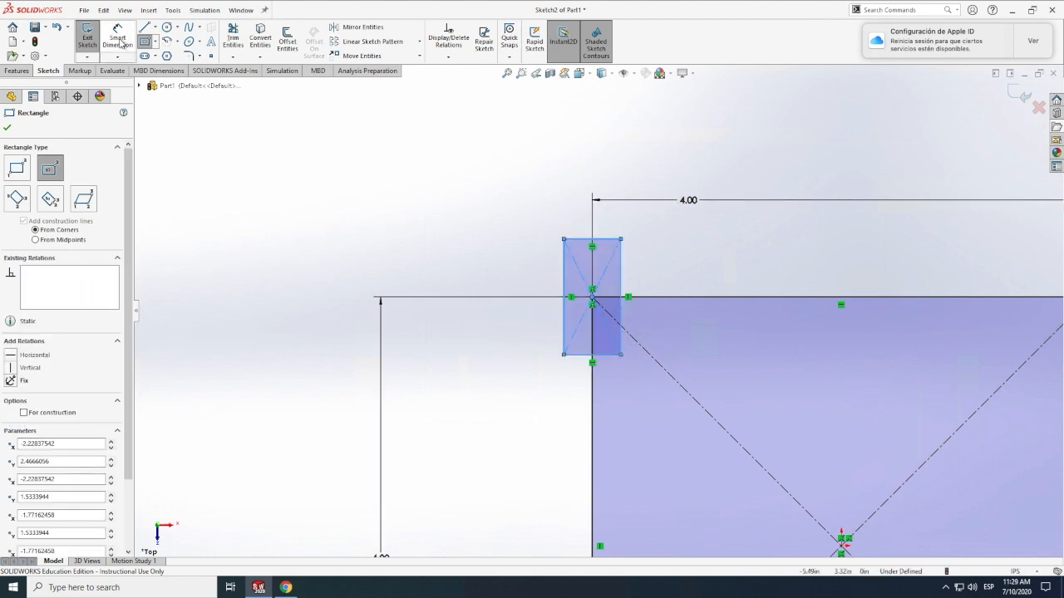
left_click(564, 332)
left_click(506, 344)
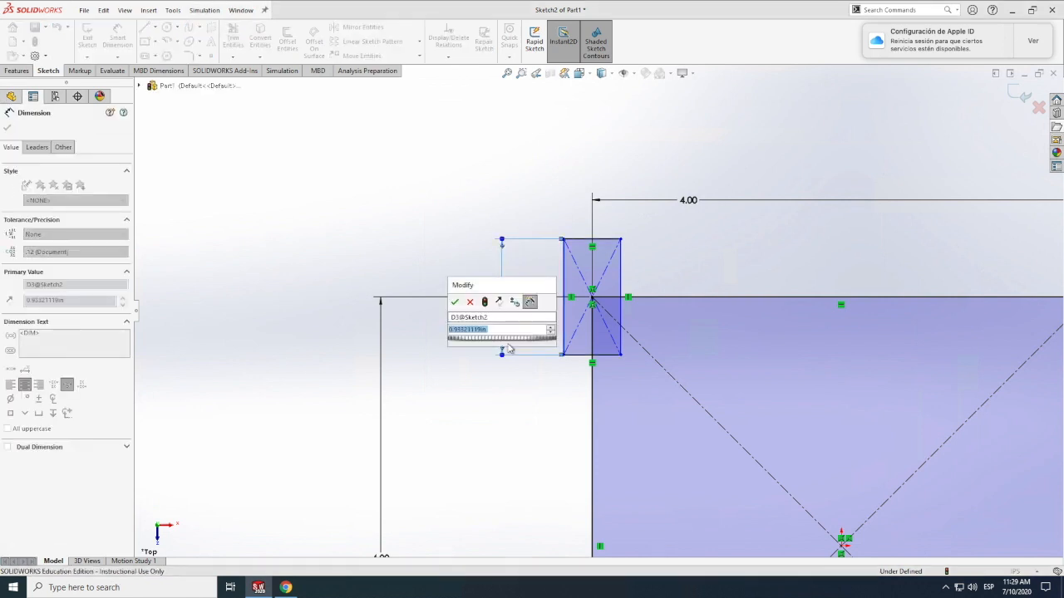
type(".5")
key("Return")
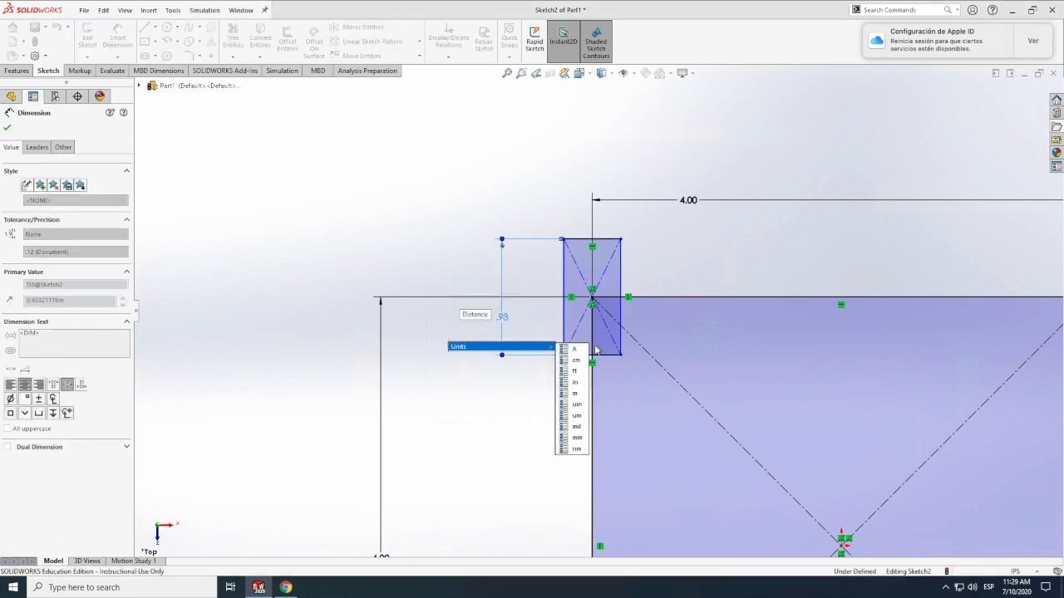
left_click(607, 329)
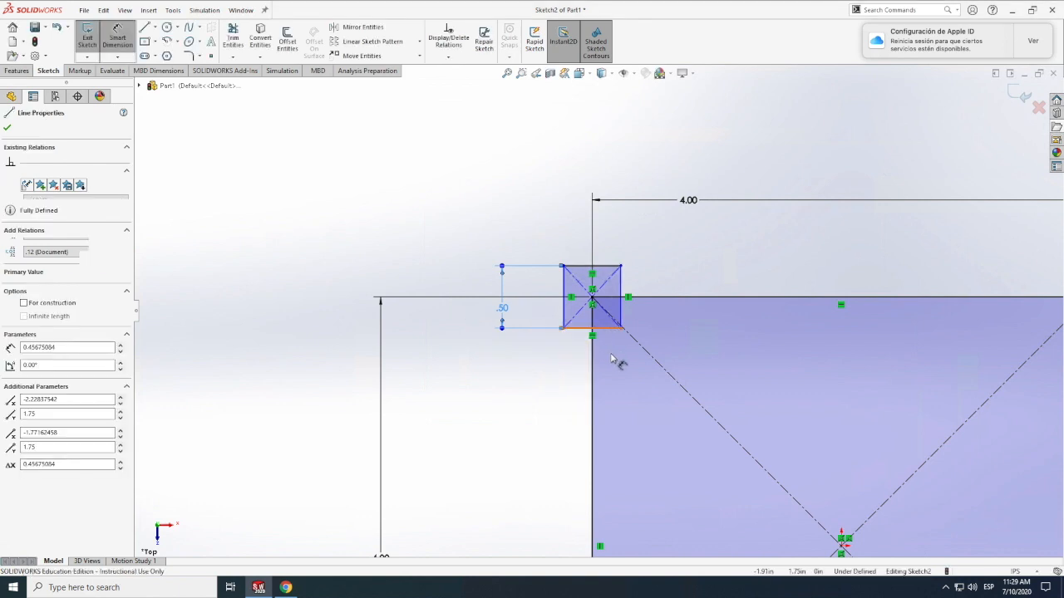
left_click(613, 358)
type(".5")
key("Return")
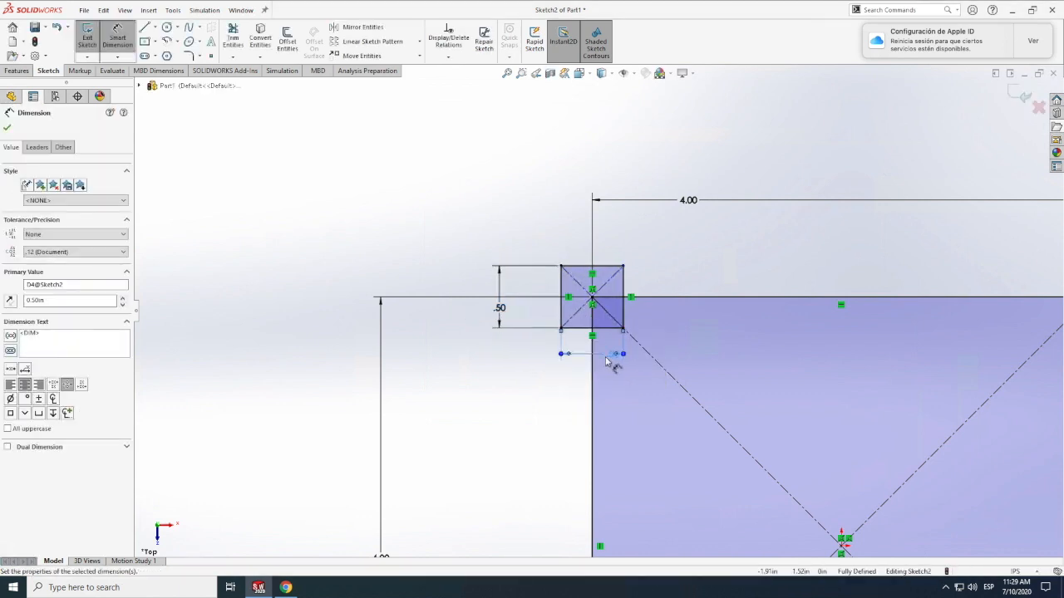
Step: Round the outer upper-left corner of the small square with a 0.10 in sketch fillet
scroll(183, 58, "down", 1)
left_click(188, 55)
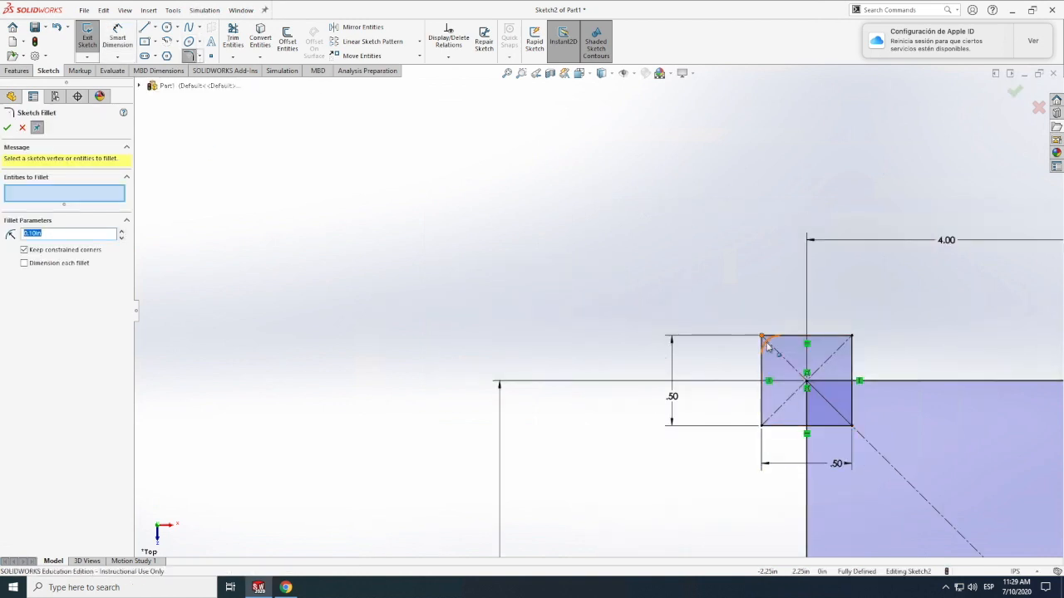
left_click(765, 339)
scroll(546, 328, "up", 4)
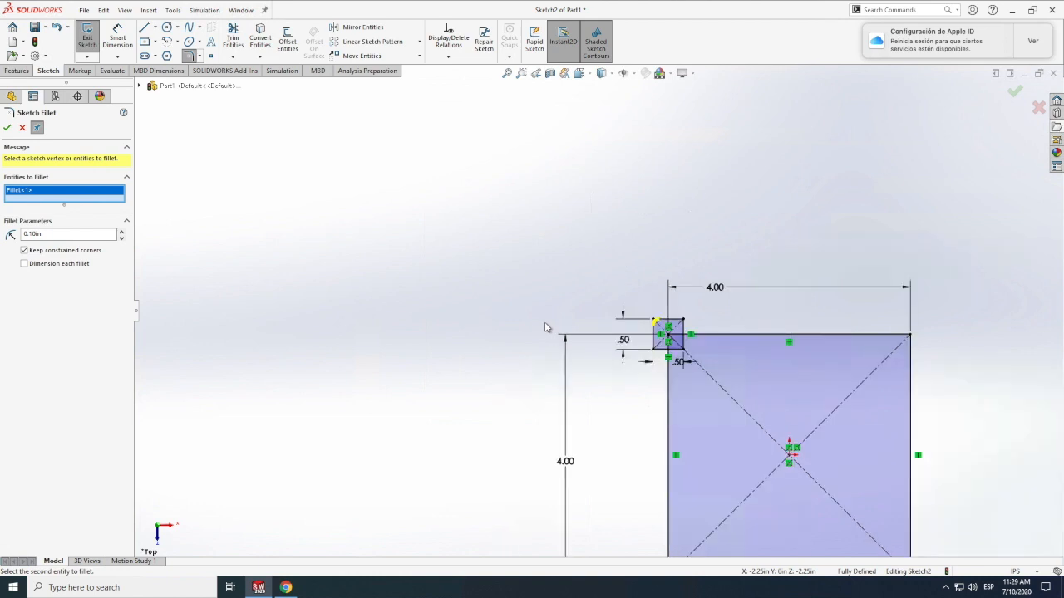
scroll(581, 326, "up", 2)
scroll(647, 331, "down", 3)
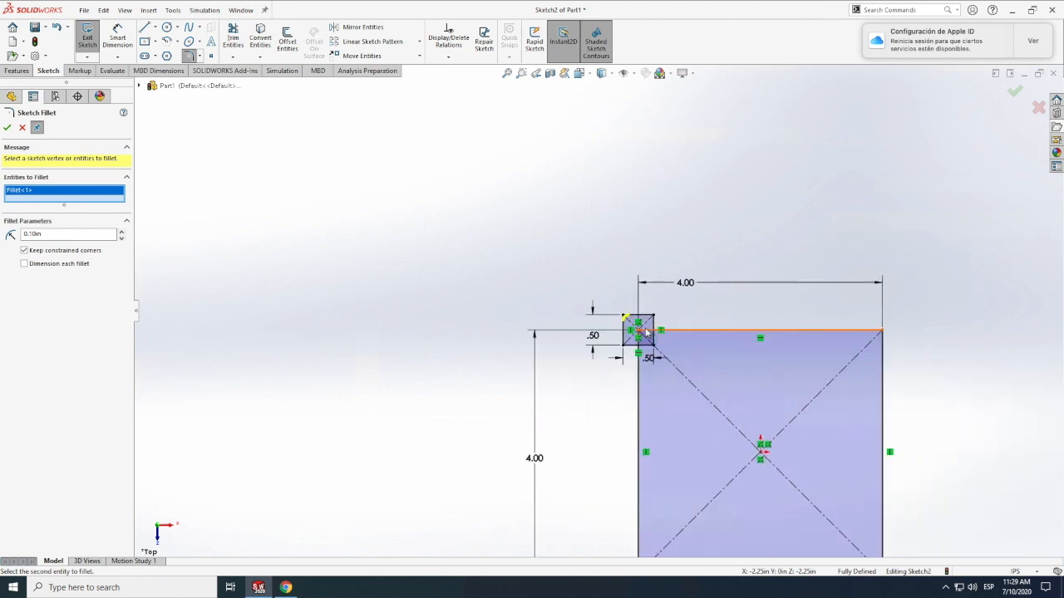
left_click(7, 128)
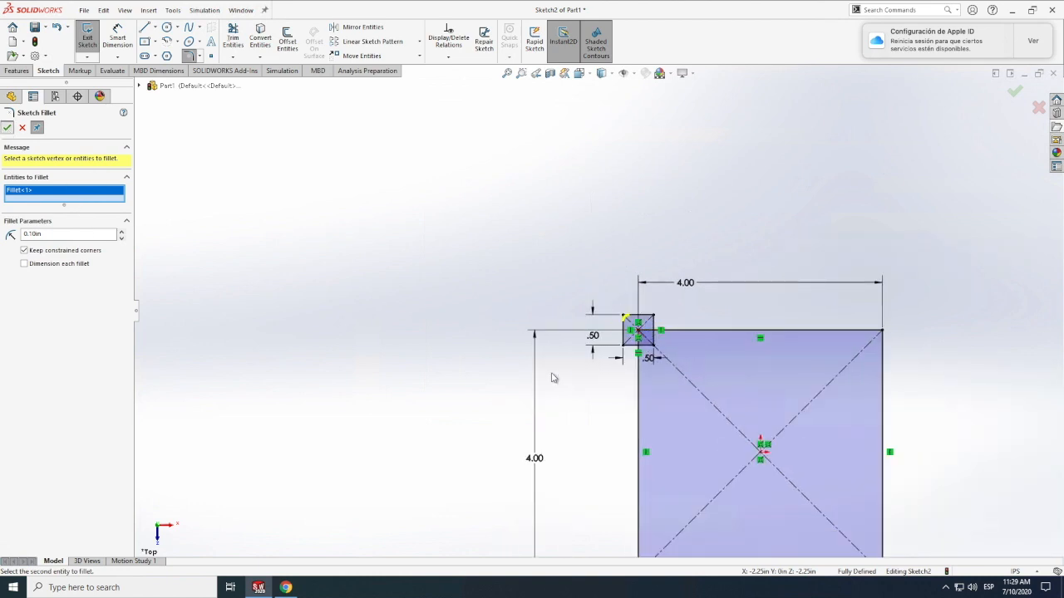
scroll(720, 357, "down", 4)
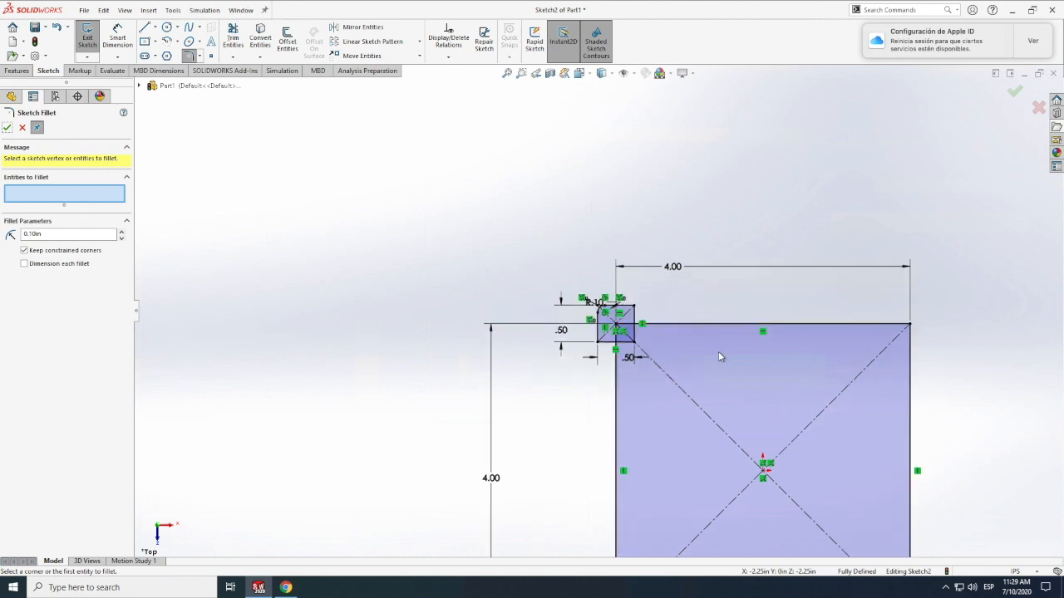
scroll(731, 372, "up", 2)
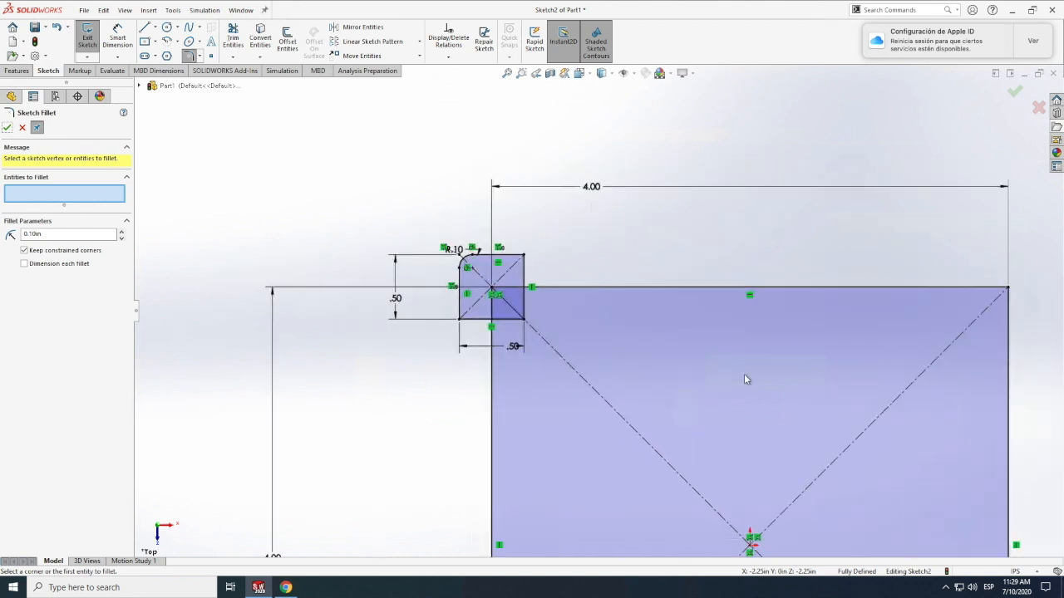
scroll(274, 218, "down", 2)
left_click(8, 128)
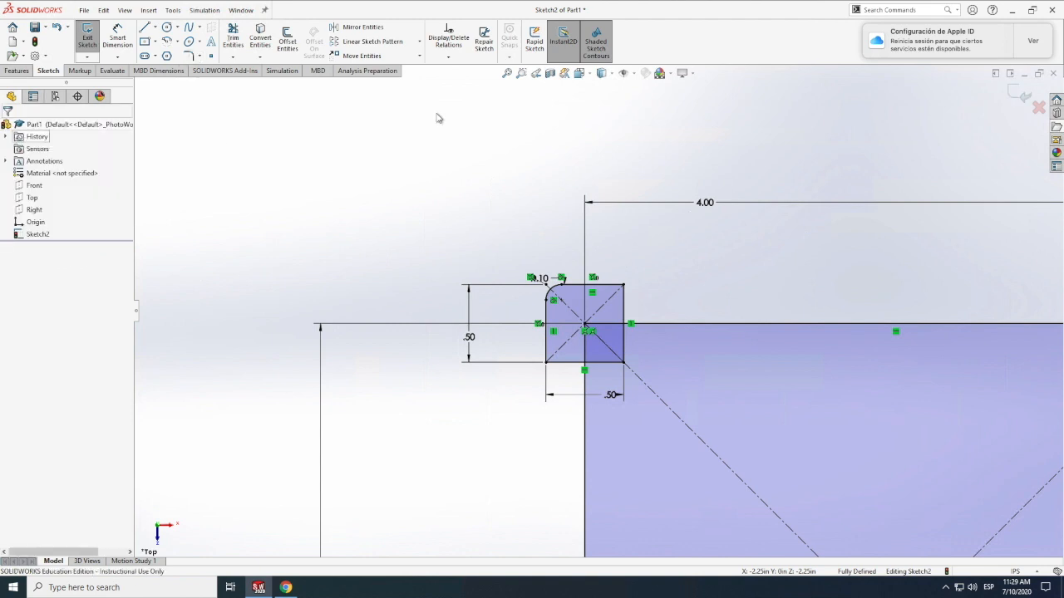
Step: Circular-pattern the filleted corner square around the origin with 4 equally spaced instances over 360 degrees
left_click(421, 44)
left_click(387, 69)
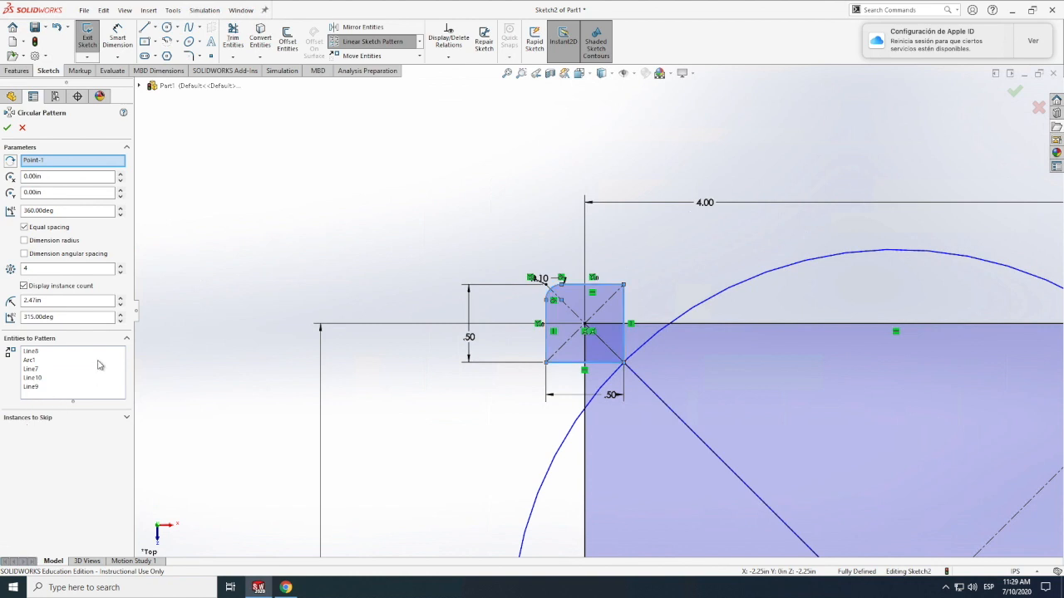
scroll(546, 405, "up", 8)
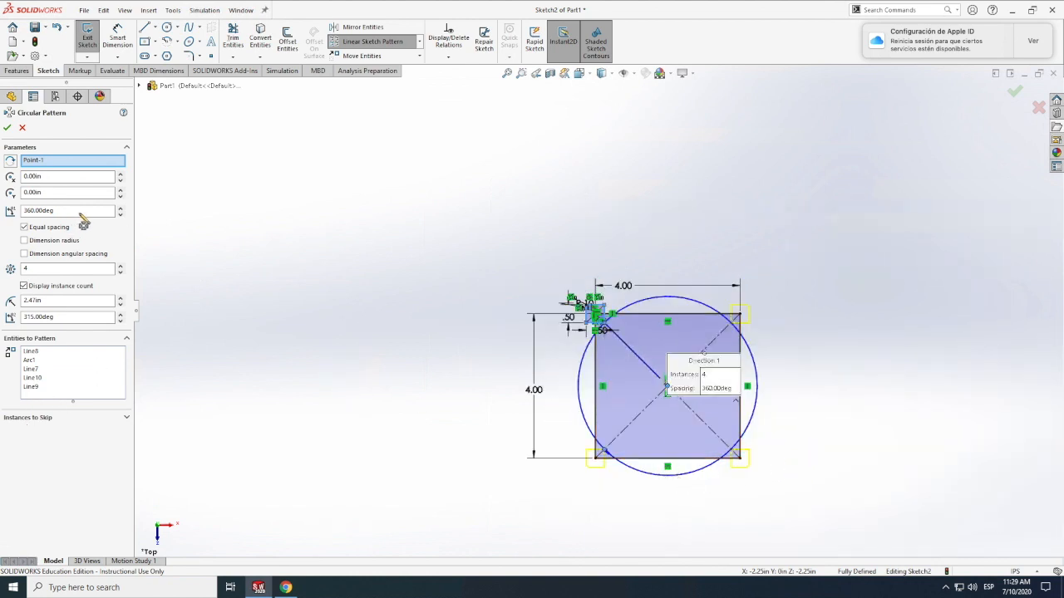
left_click(7, 128)
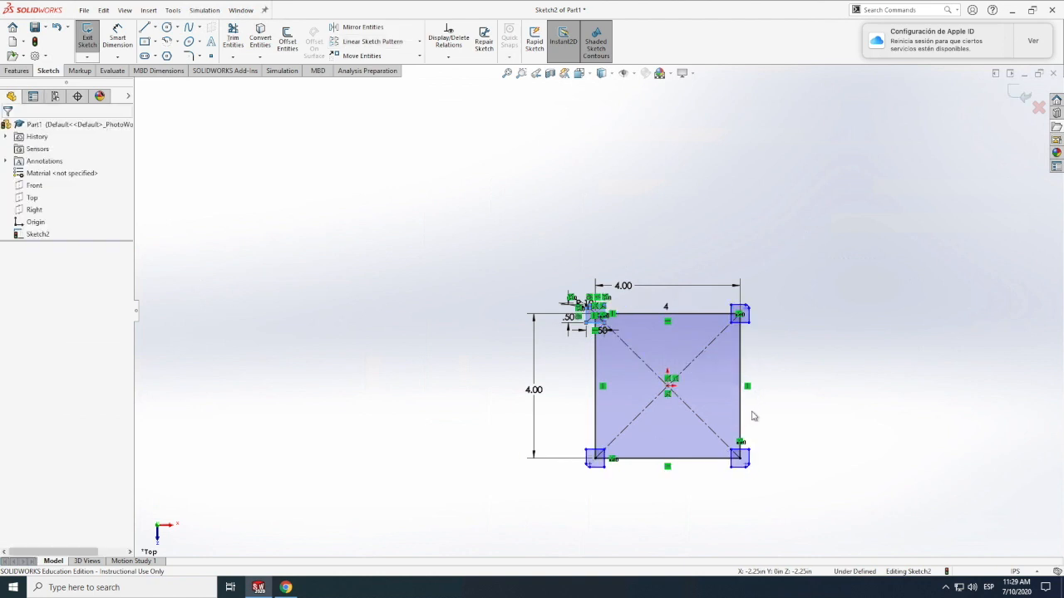
Step: Start a Boss-Extrude of the sketch, selecting the large square and both regions of the upper-left corner square as contours
scroll(713, 437, "down", 1)
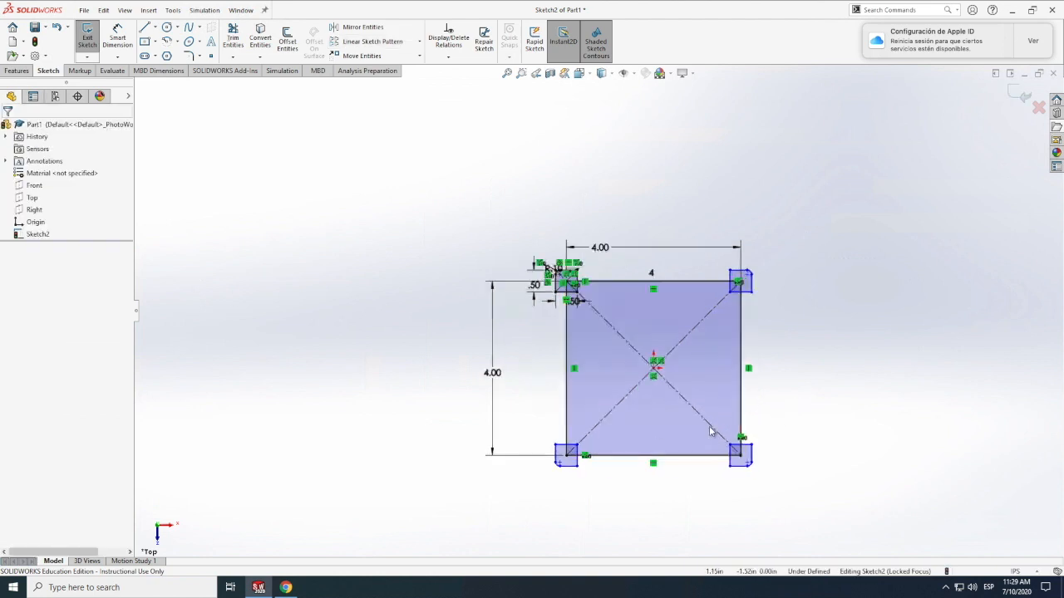
scroll(707, 428, "down", 5)
scroll(677, 416, "up", 6)
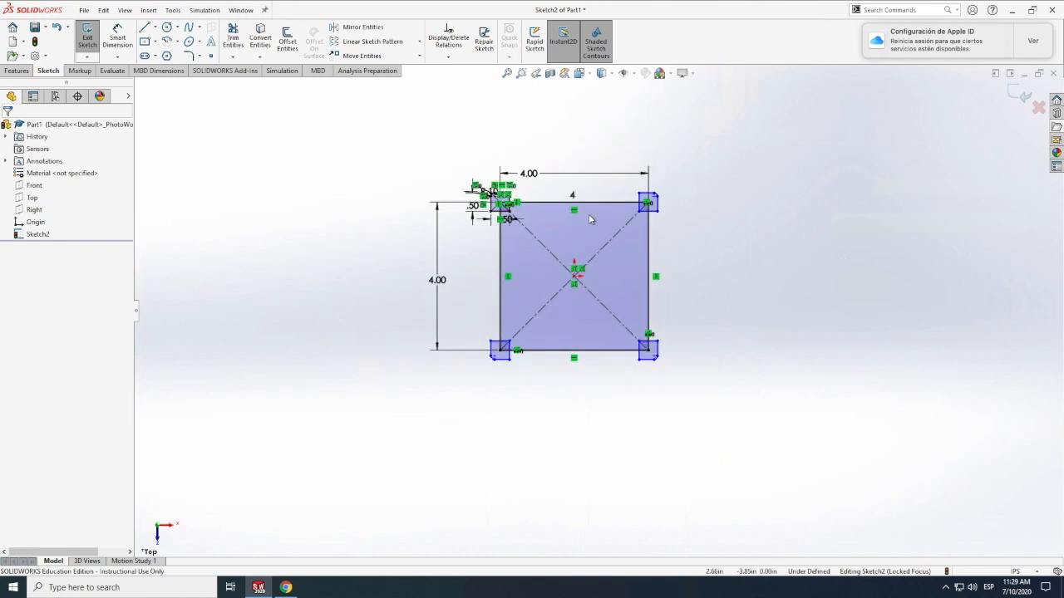
scroll(586, 217, "down", 5)
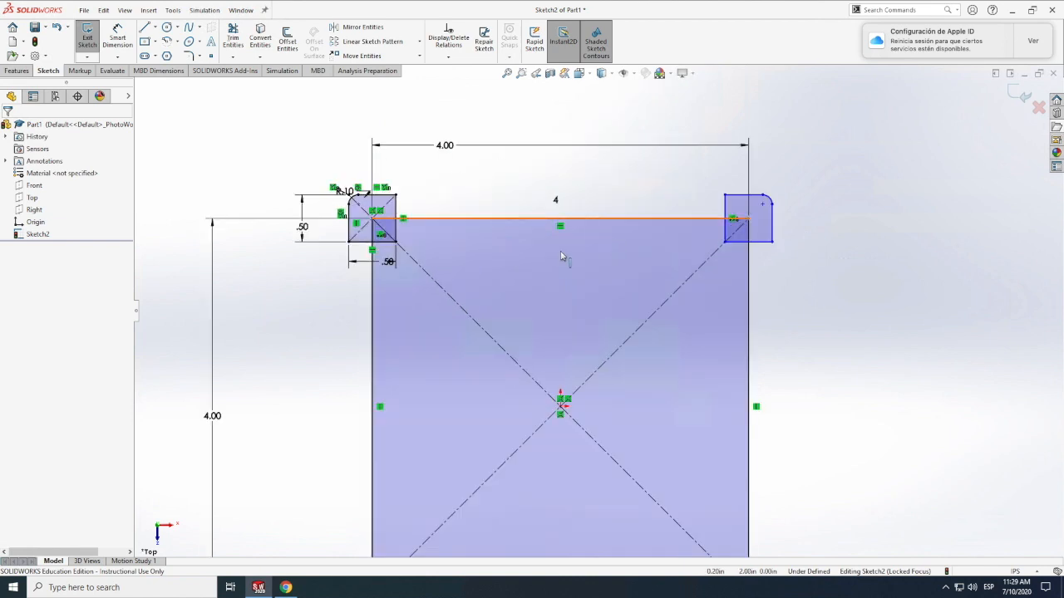
left_click(16, 70)
left_click(93, 40)
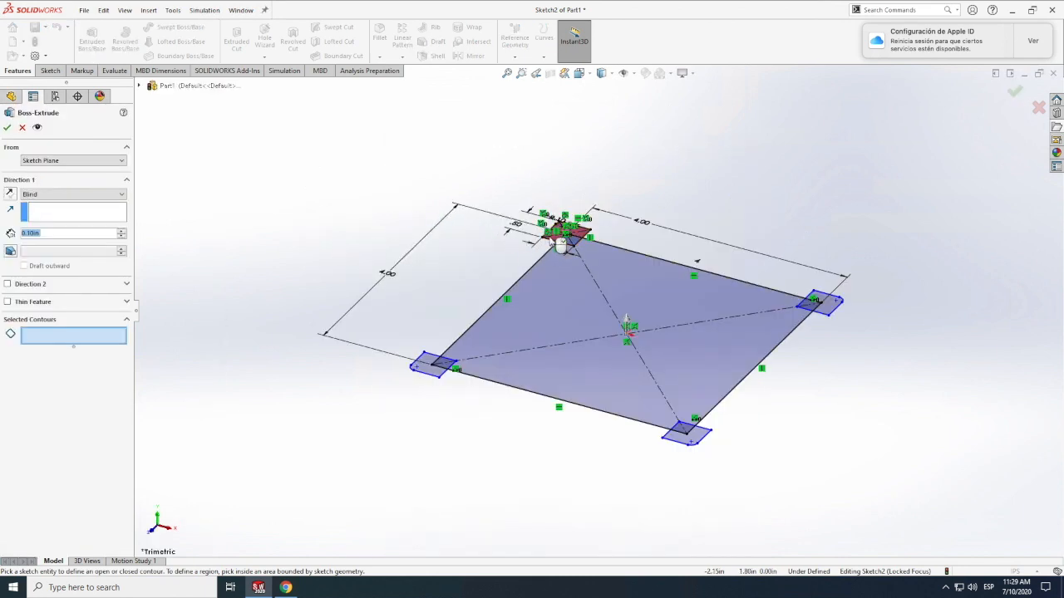
left_click(558, 239)
left_click(625, 273)
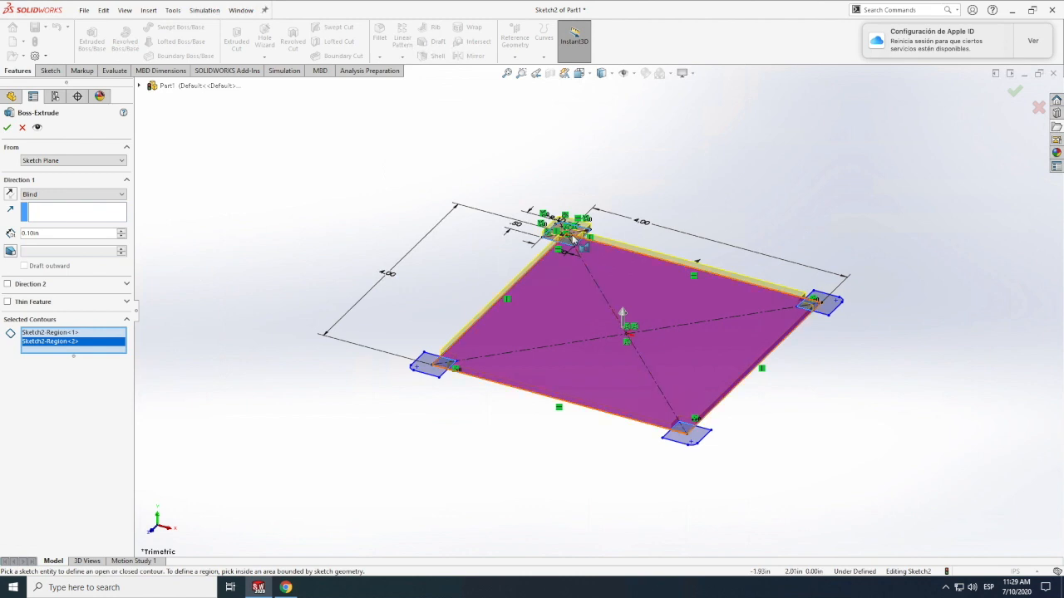
scroll(573, 241, "down", 5)
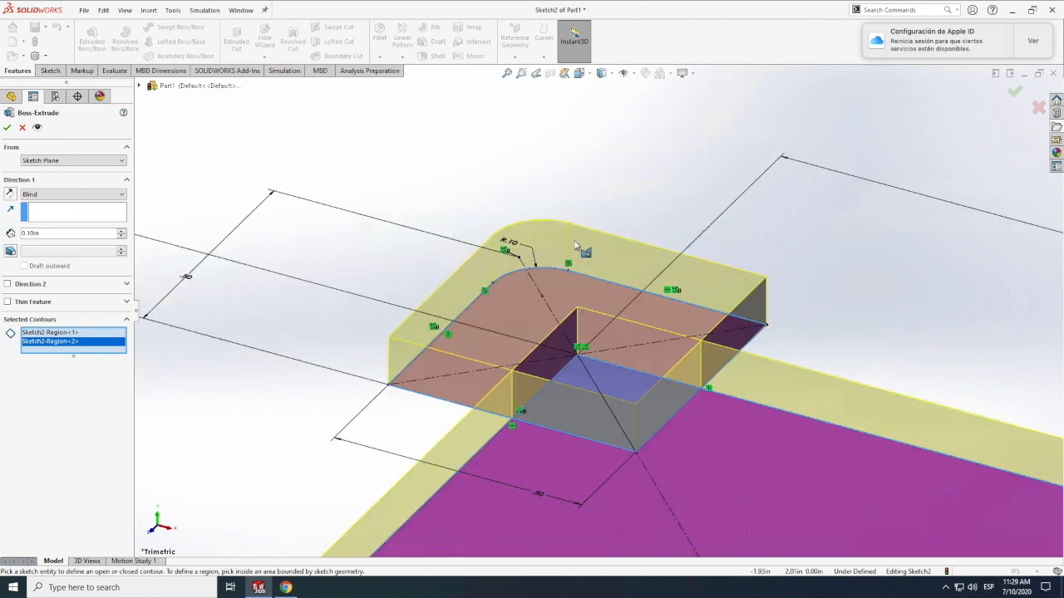
left_click(616, 389)
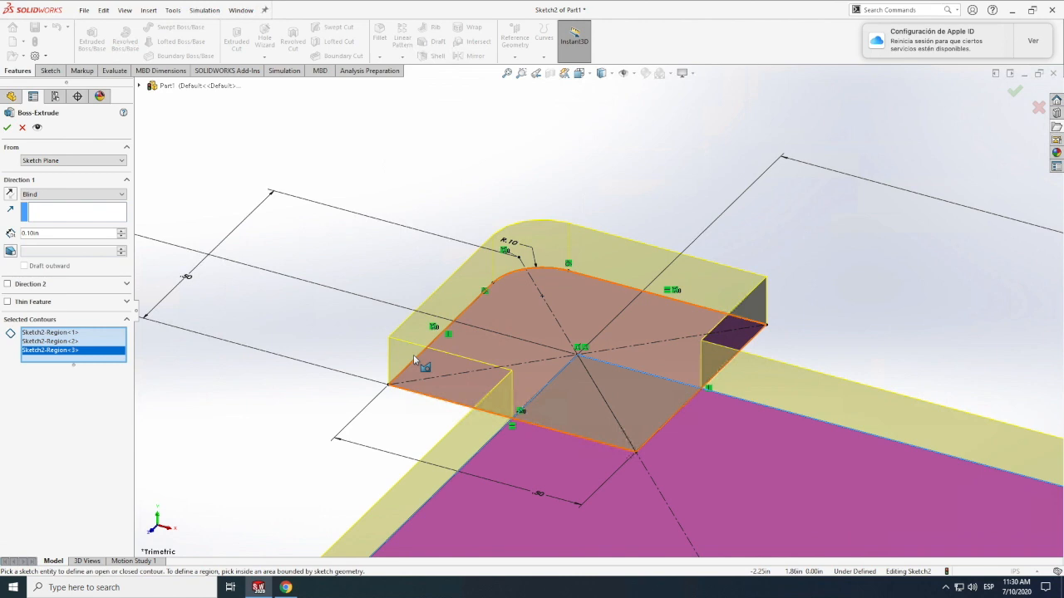
Step: Add both regions of the upper-right corner square to the extrusion's contours
scroll(413, 354, "up", 10)
scroll(614, 327, "down", 5)
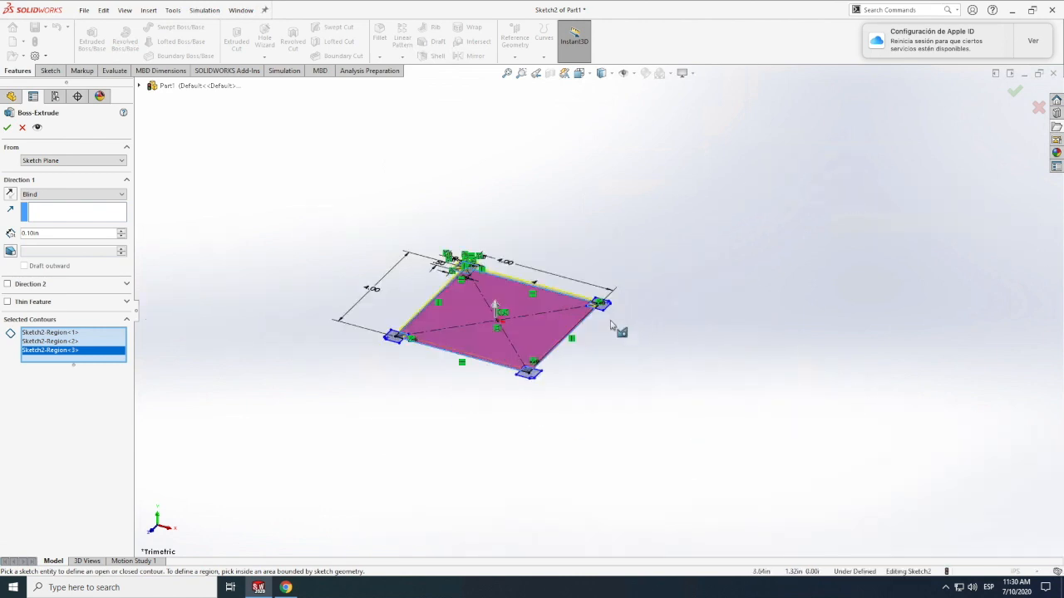
scroll(595, 305, "down", 4)
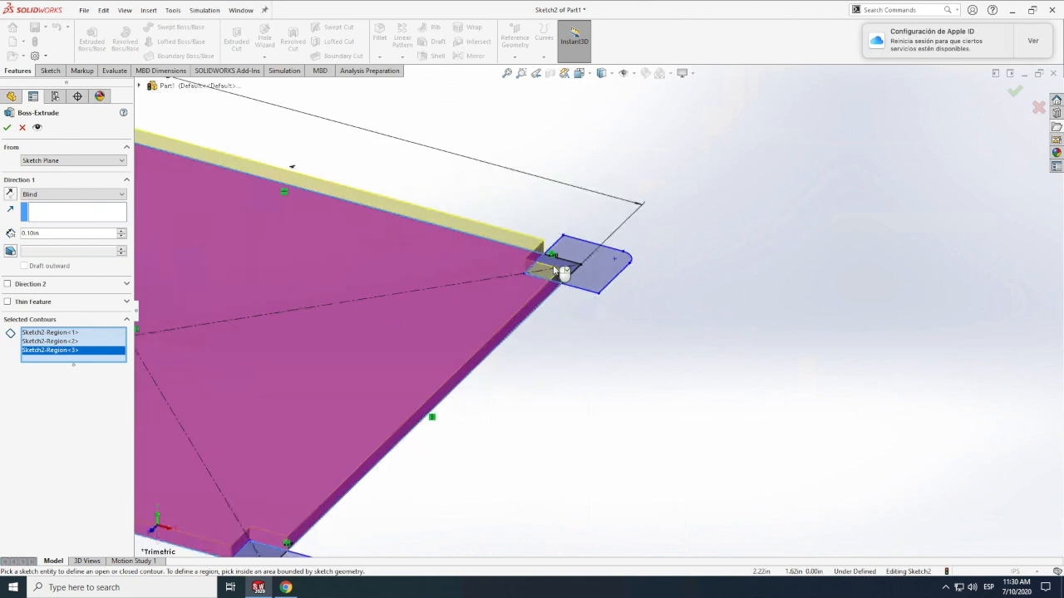
left_click(576, 257)
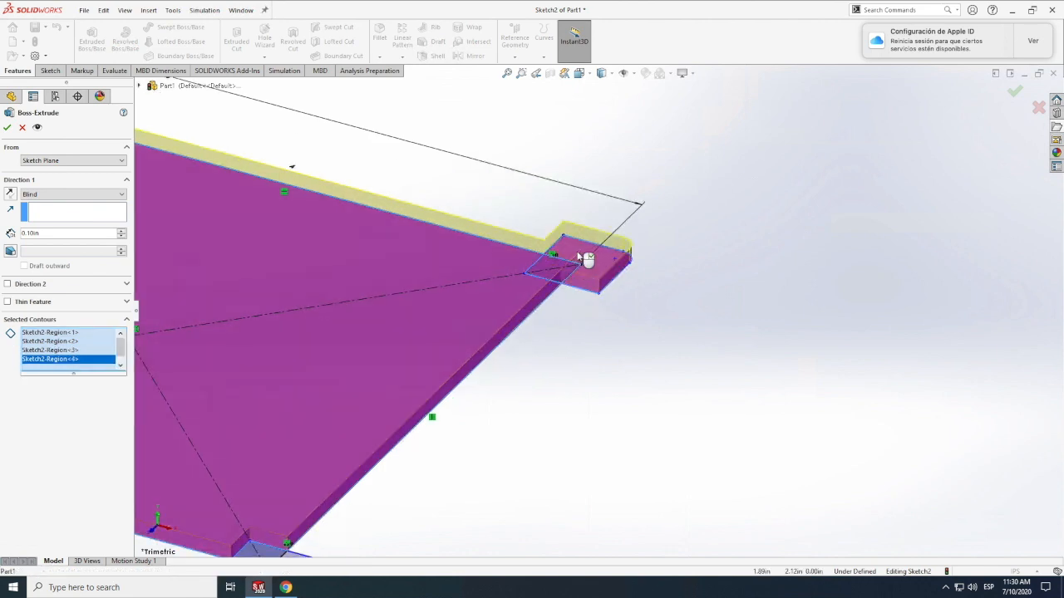
Step: Add both regions of the lower-right corner square to the extrusion's contours
scroll(495, 379, "up", 5)
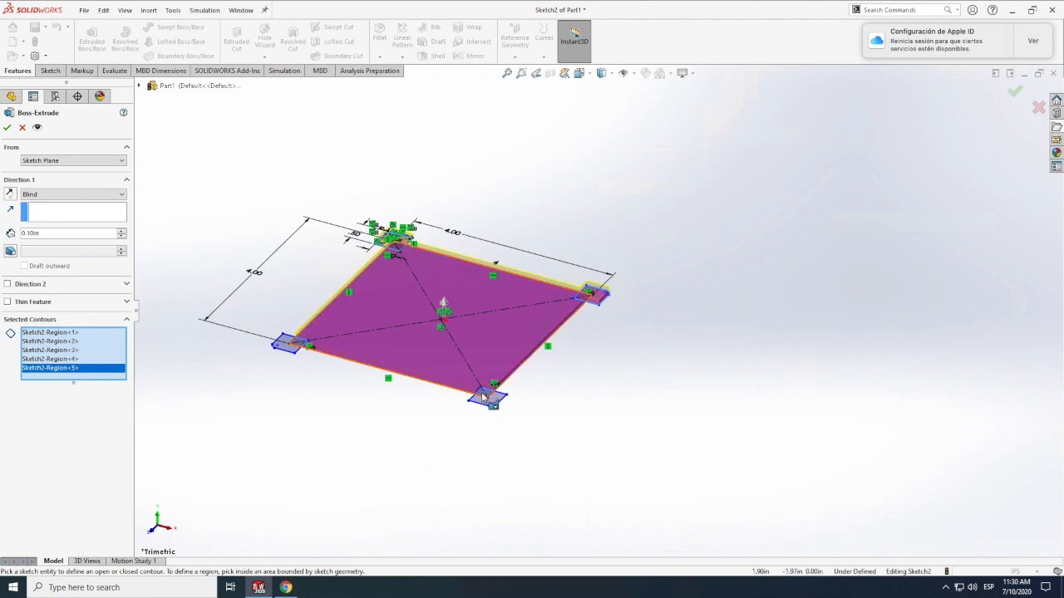
scroll(489, 397, "up", 1)
scroll(509, 385, "up", 1)
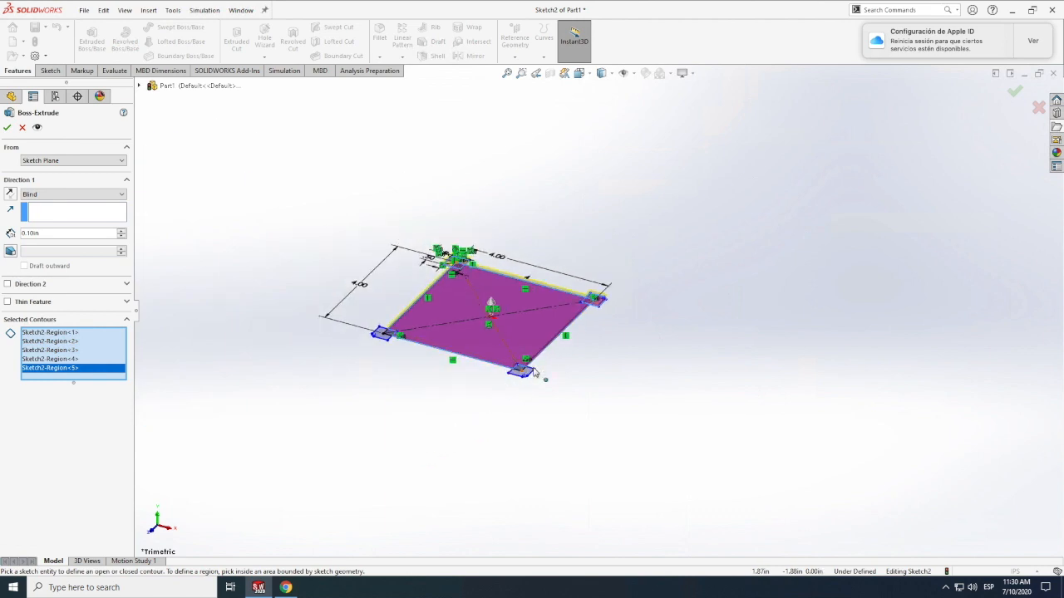
scroll(522, 375, "down", 1)
scroll(525, 371, "down", 2)
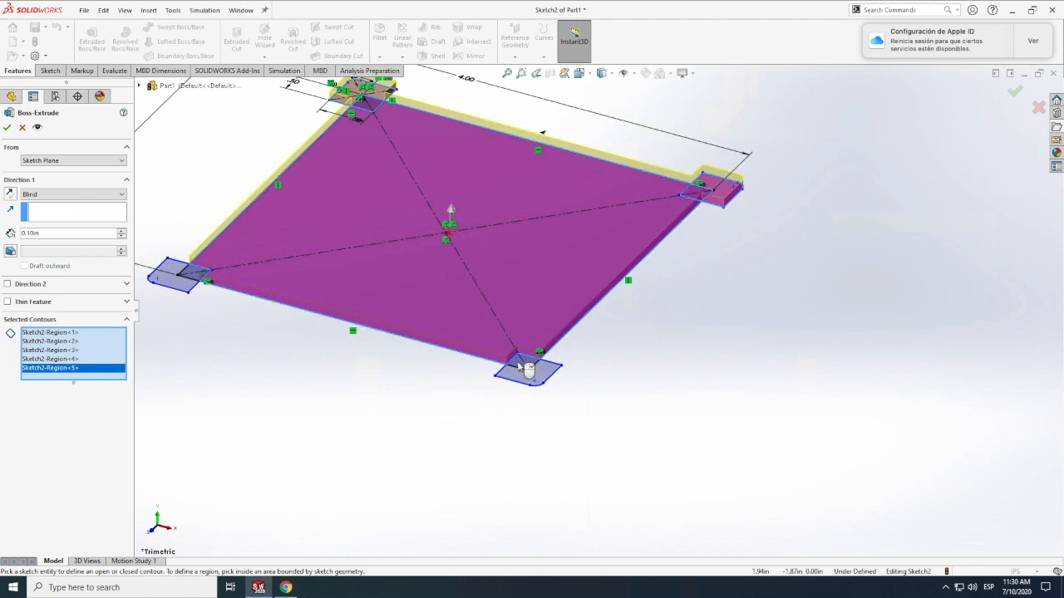
left_click(540, 381)
left_click(542, 381)
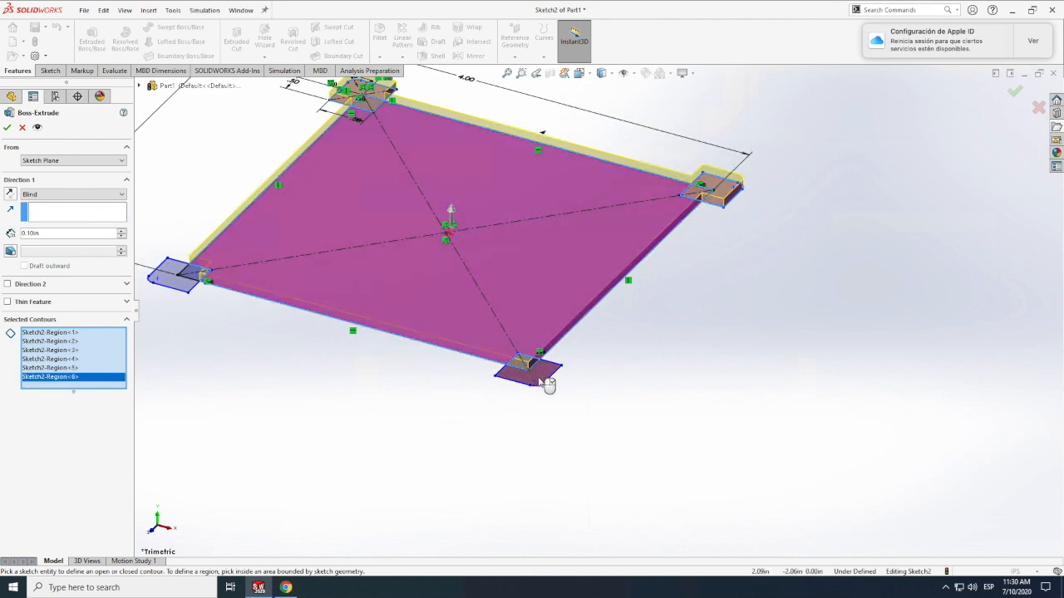
Step: Add both regions of the lower-left corner square to the extrusion's contours
scroll(536, 376, "down", 3)
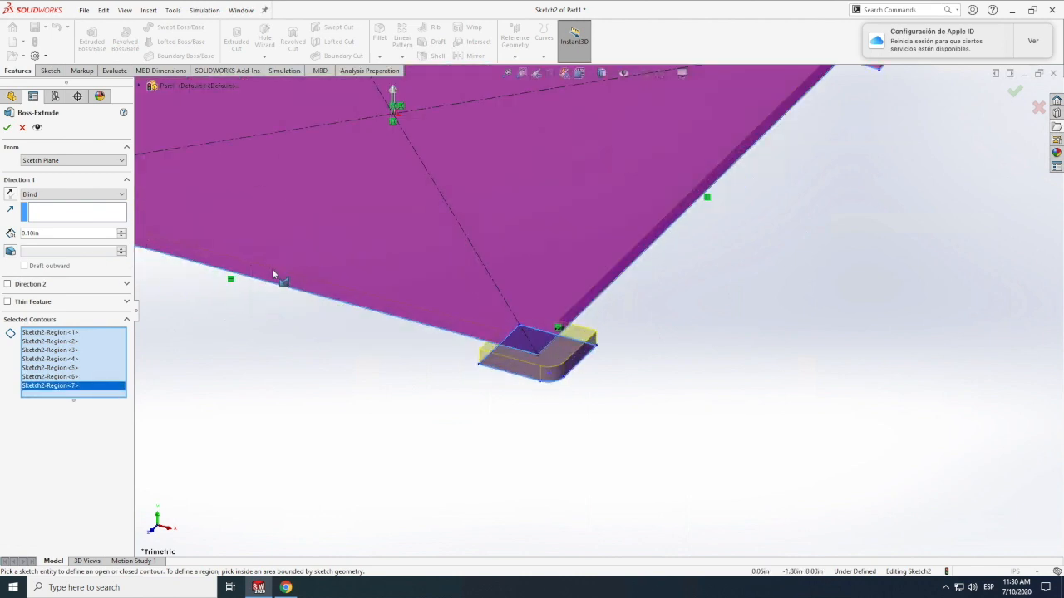
scroll(274, 277, "up", 5)
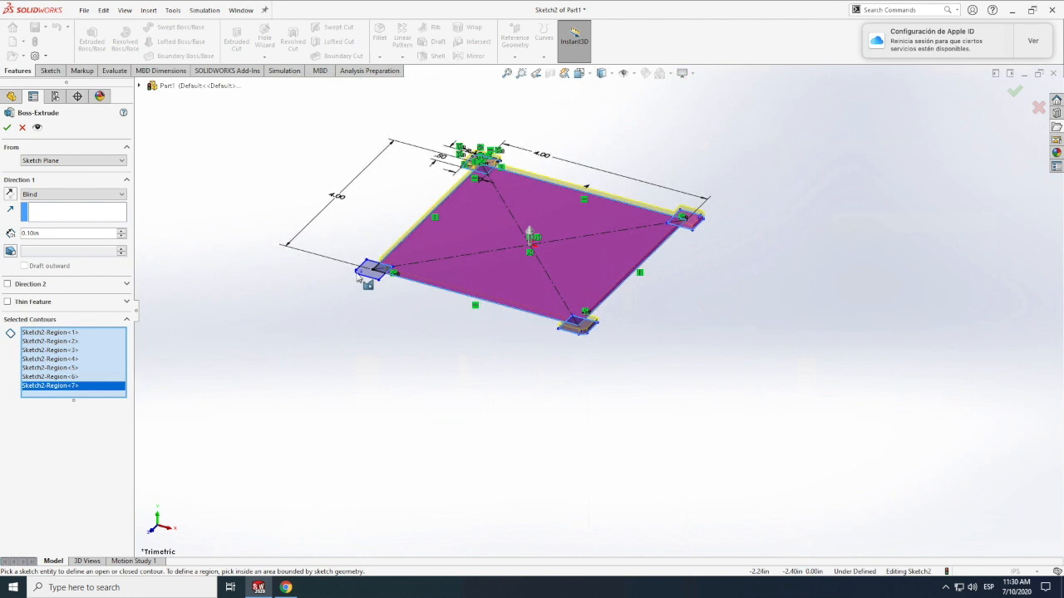
scroll(371, 280, "down", 2)
scroll(427, 282, "down", 2)
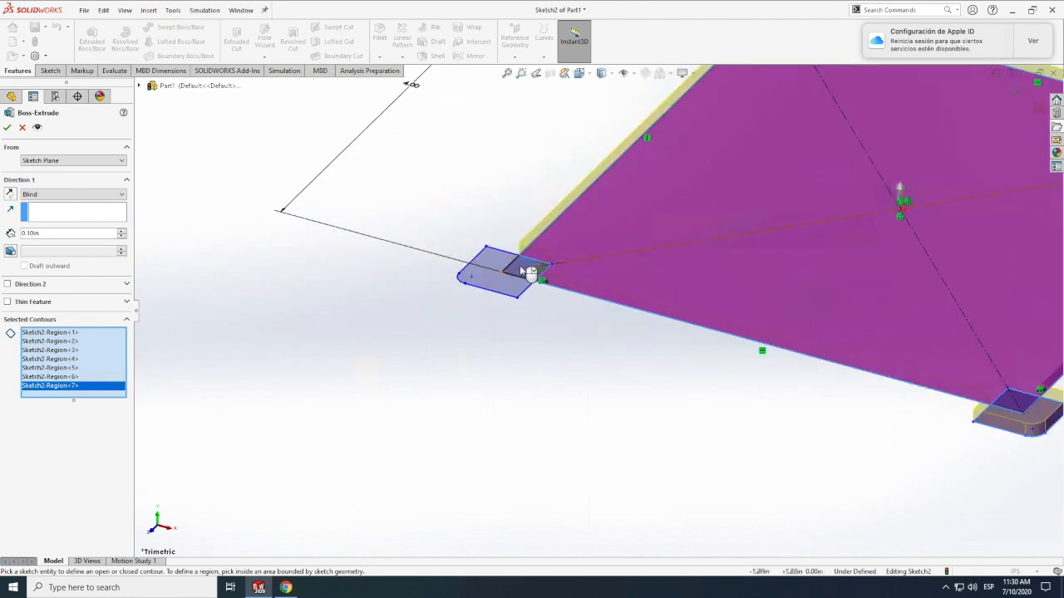
left_click(511, 278)
left_click(506, 287)
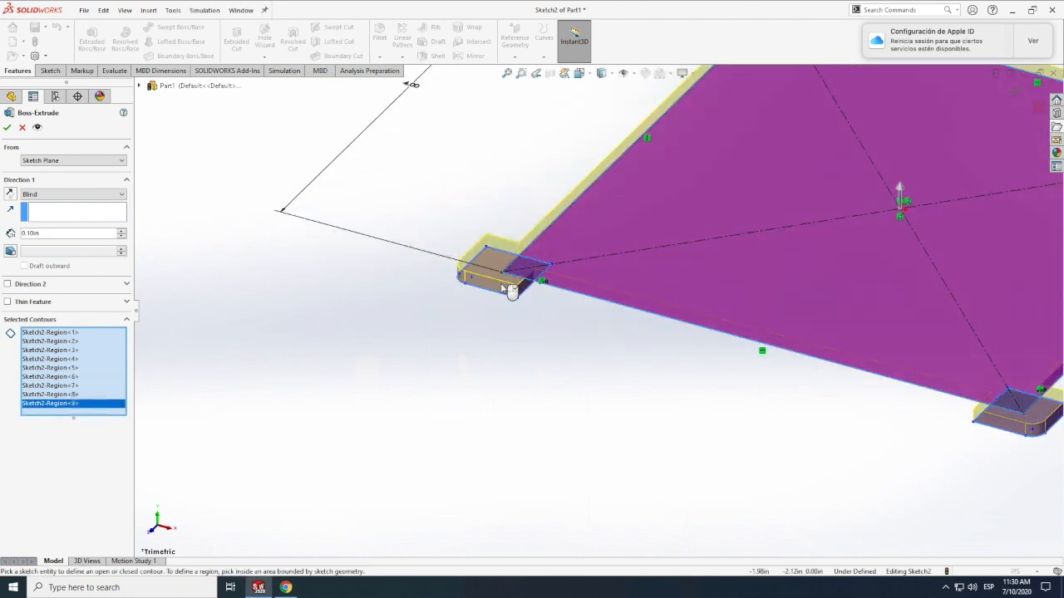
Step: Set the blind extrusion depth of the selected contours to 4 in
double_click(39, 233)
type("4")
key("Return")
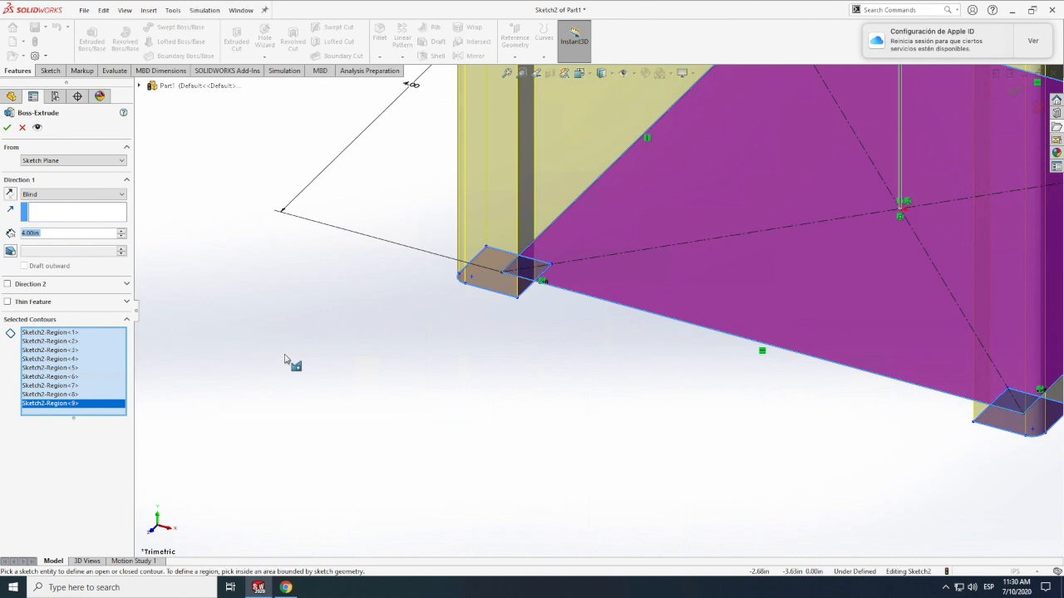
scroll(285, 363, "up", 5)
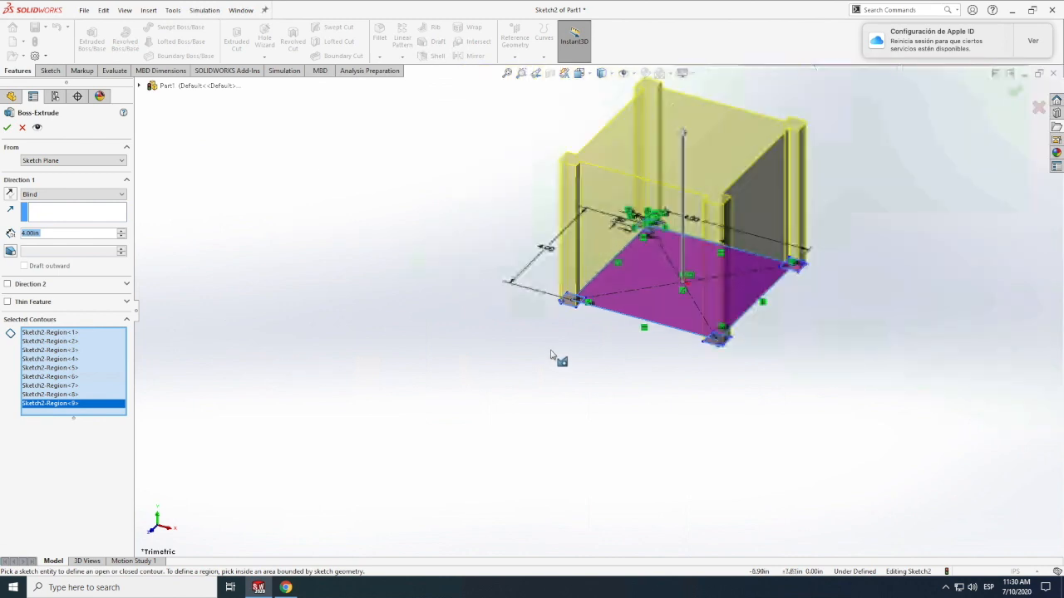
Step: Accept the boss extrusion of the selected square and corner contours and clear the selection
left_click(8, 129)
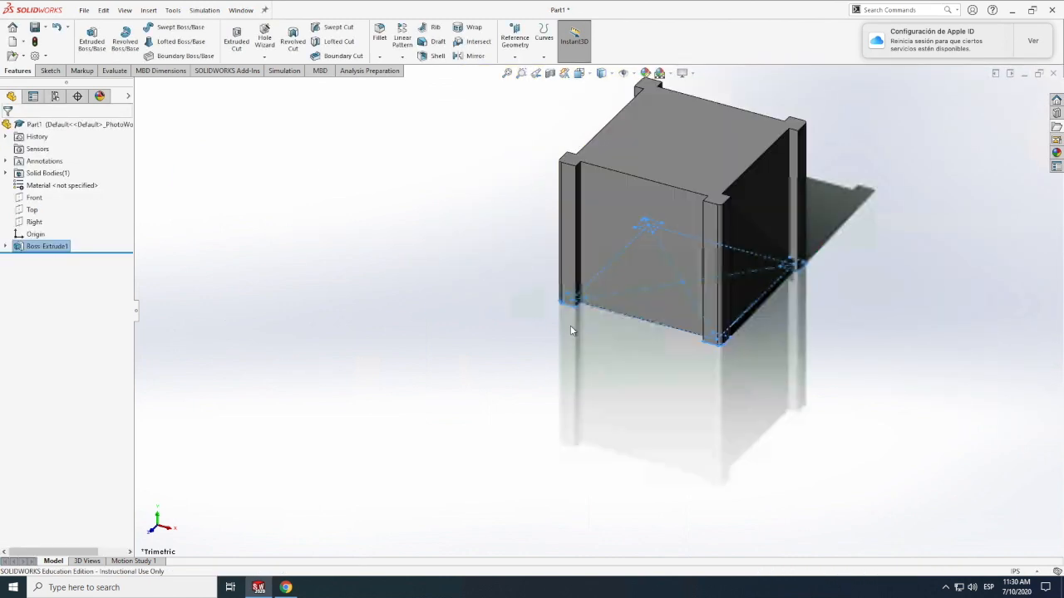
left_click(885, 367)
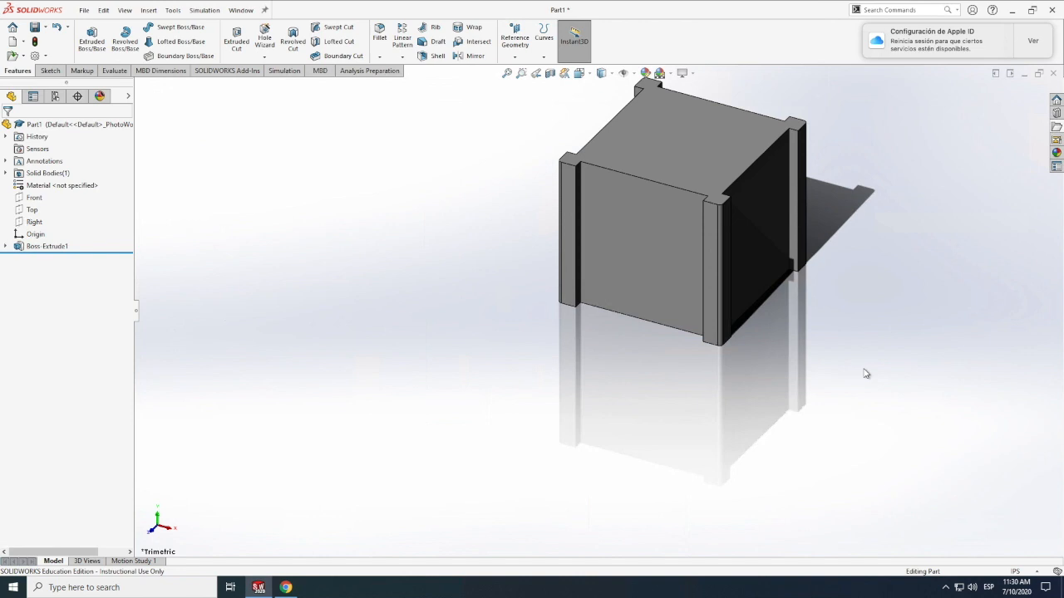
Step: Start a new sketch on the body's flat front face between the two corner posts
left_click(124, 10)
mouse_move(148, 77)
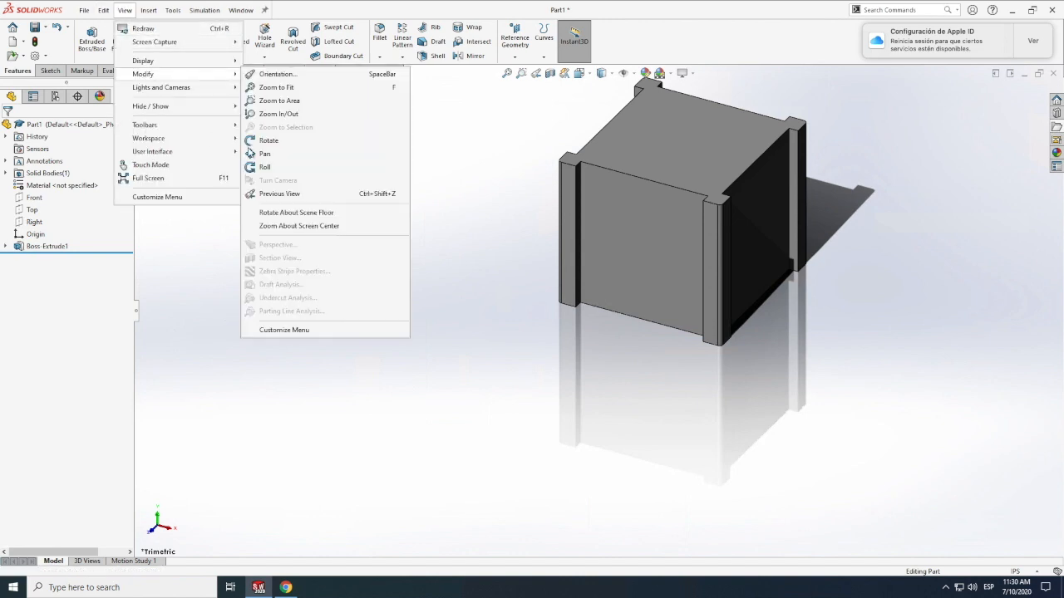
left_click(273, 140)
left_click_drag(676, 285, 714, 209)
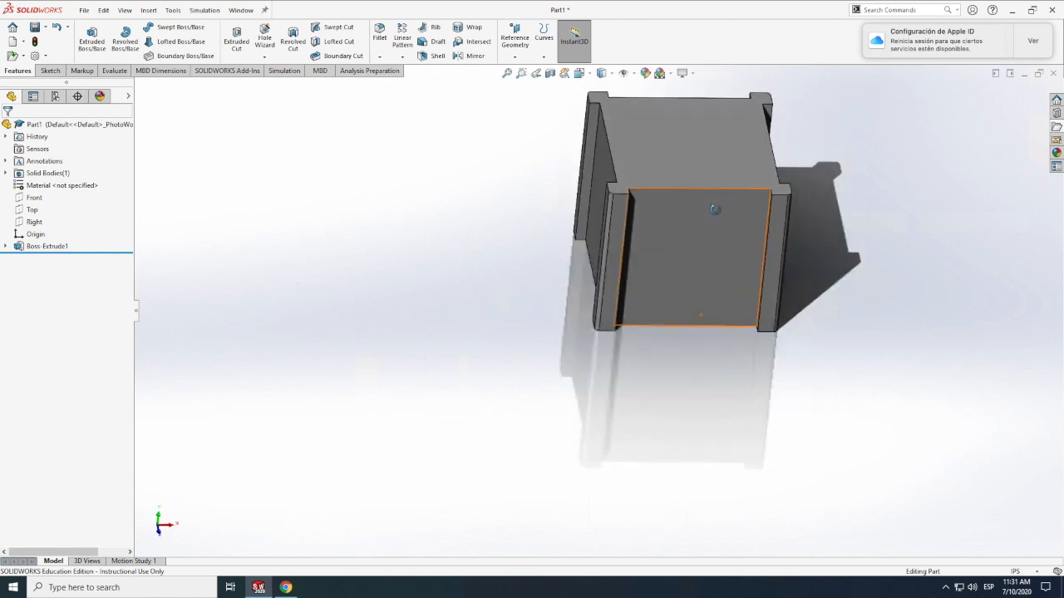
scroll(747, 218, "down", 5)
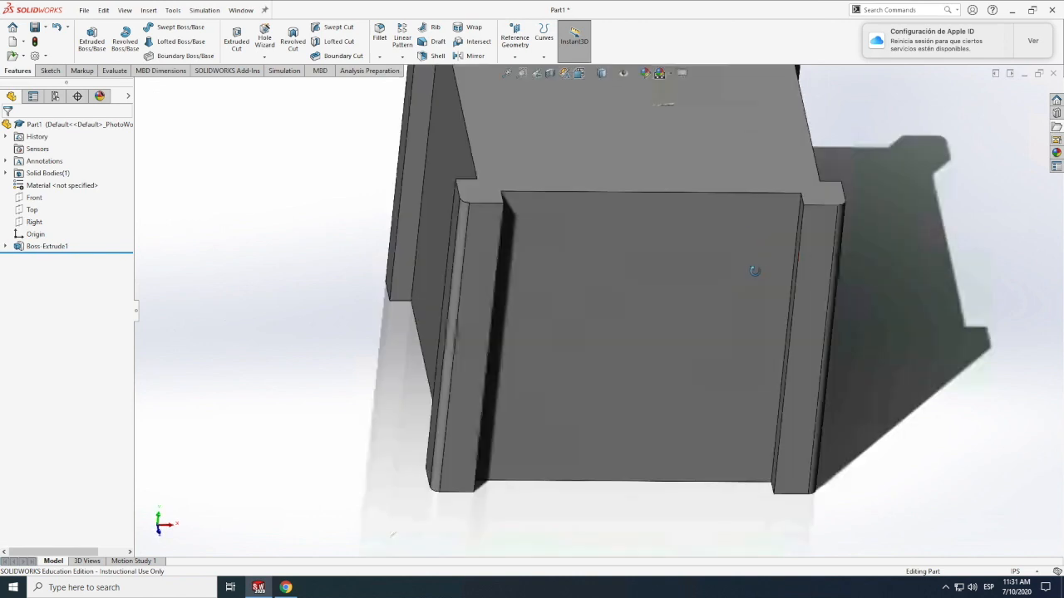
scroll(755, 271, "up", 1)
left_click_drag(750, 271, 778, 276)
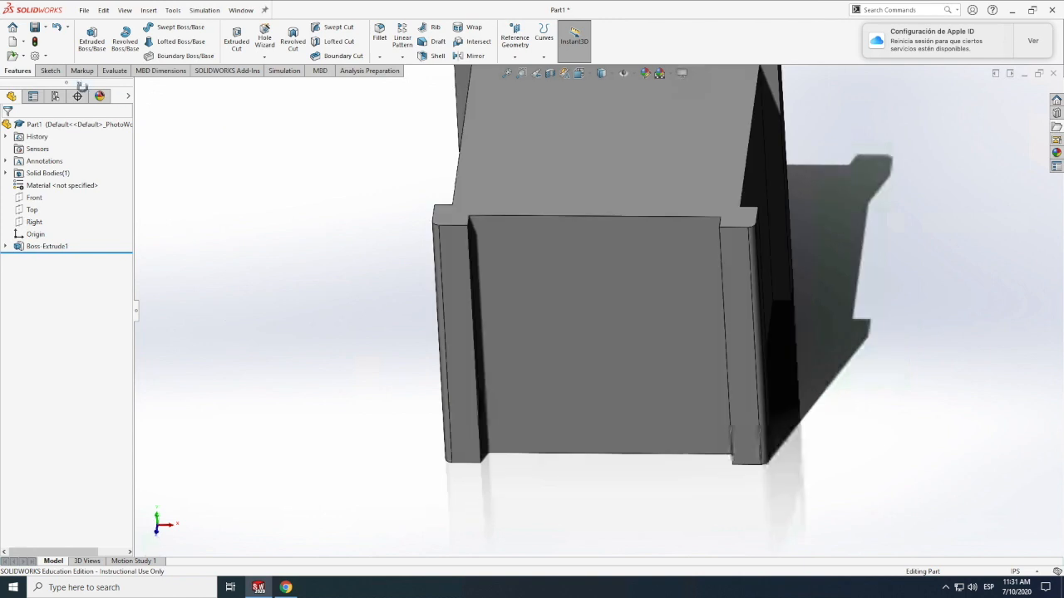
scroll(51, 73, "down", 4)
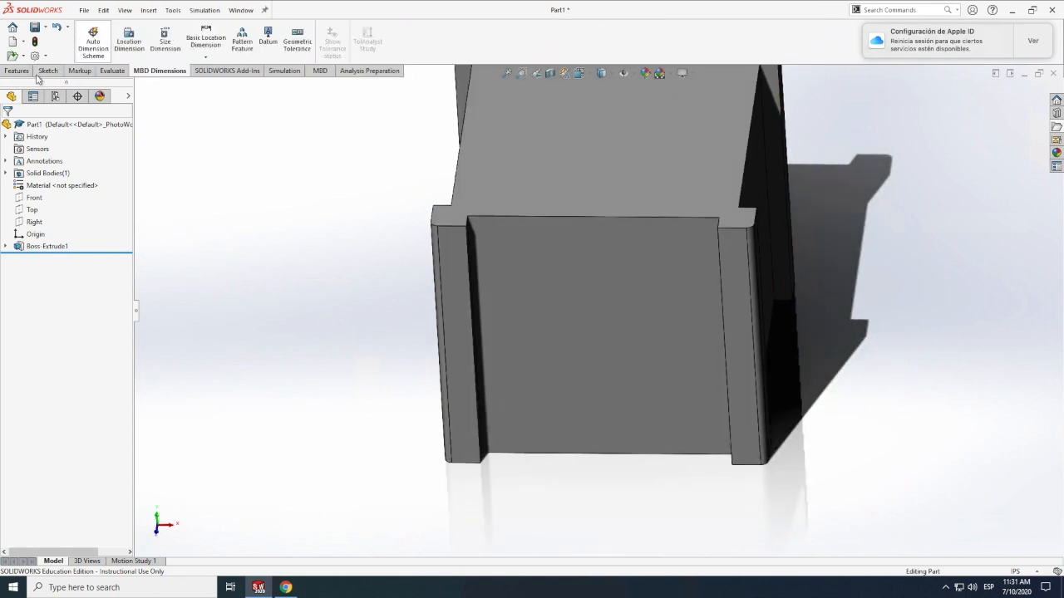
left_click(47, 71)
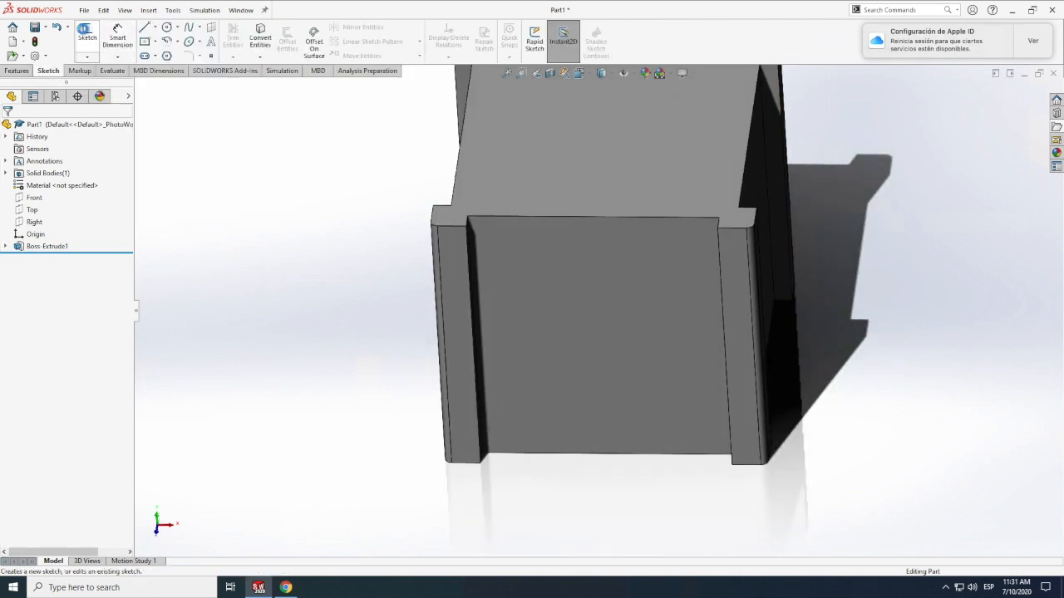
left_click(86, 34)
left_click(588, 296)
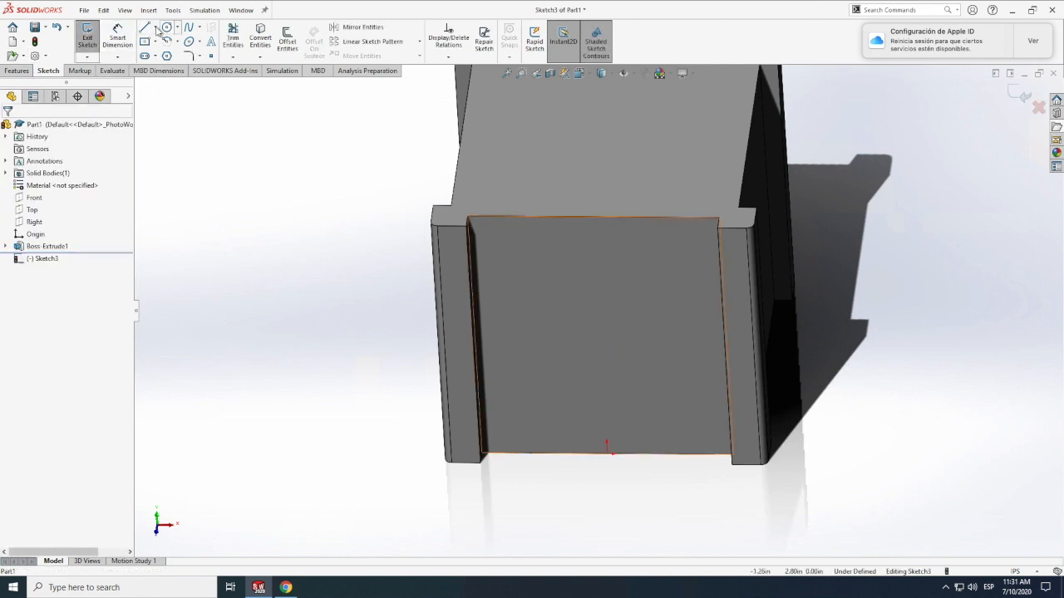
Step: Sketch a vertical centerline about 0.28 in long upward from the origin on the face's bottom edge
left_click(155, 28)
left_click(171, 54)
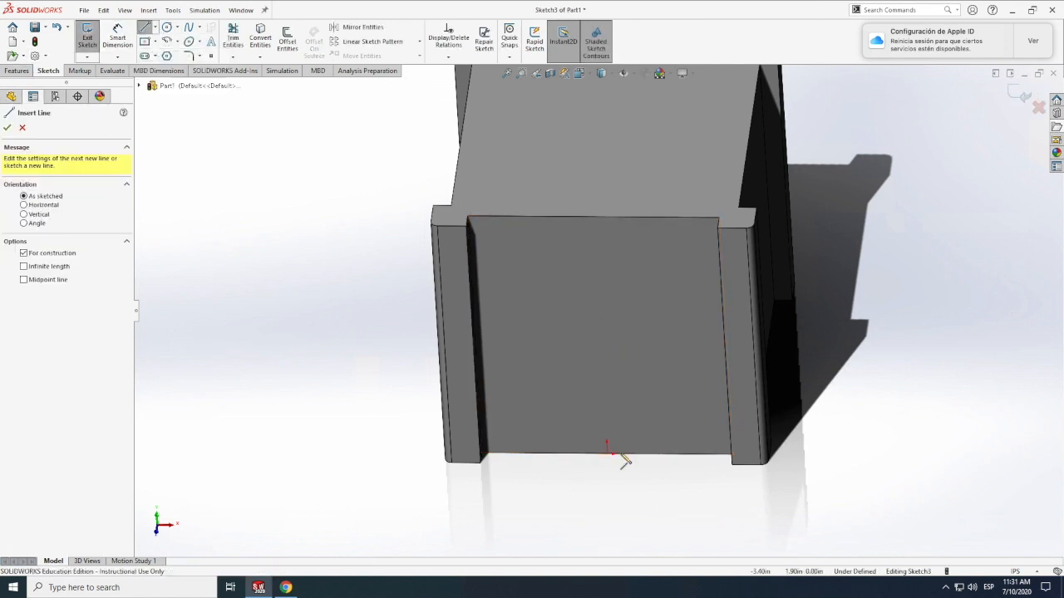
left_click(608, 453)
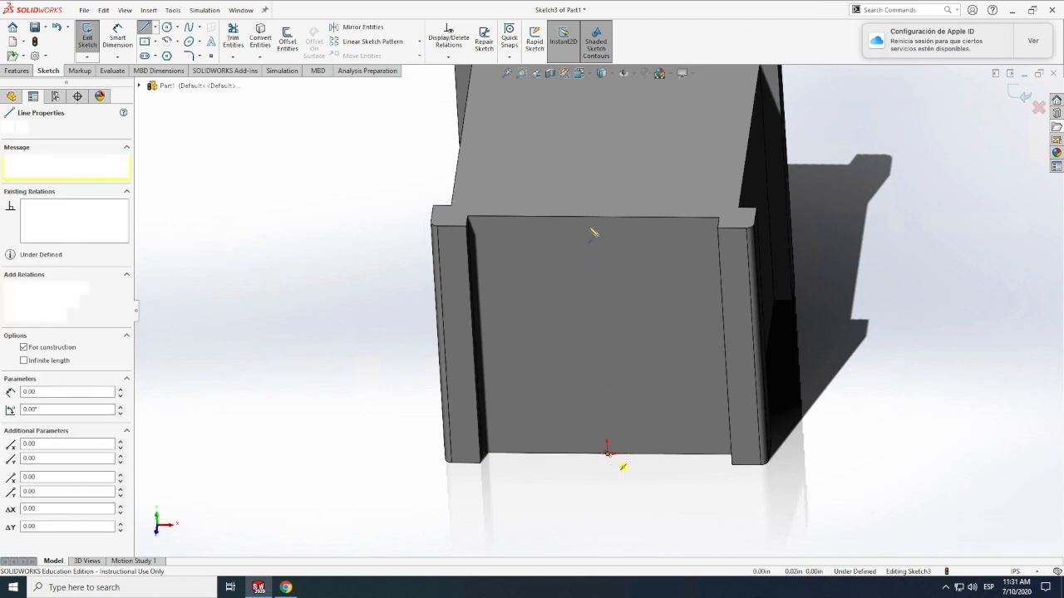
left_click(594, 217)
left_click(608, 453)
key("Escape")
key("Escape")
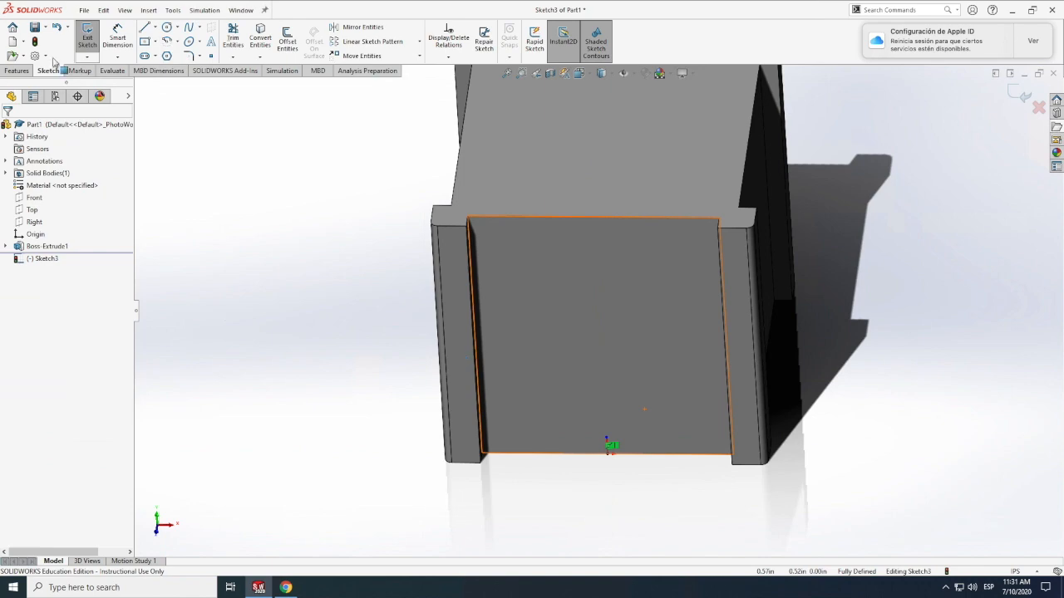
Step: Dimension the short vertical centerline to a length of 0.25 in
key("ctrl+Up")
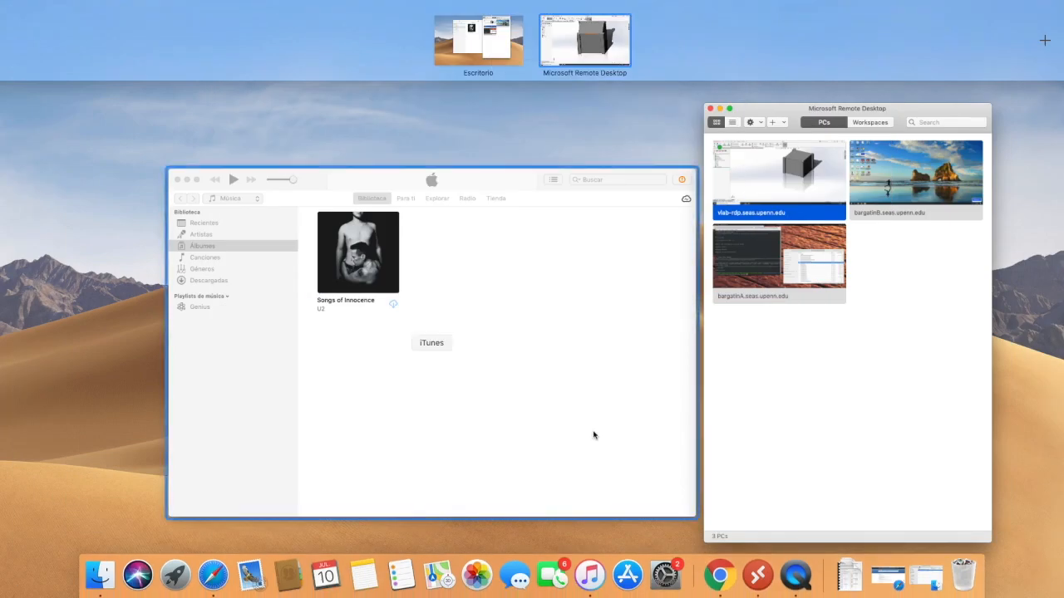
left_click(584, 42)
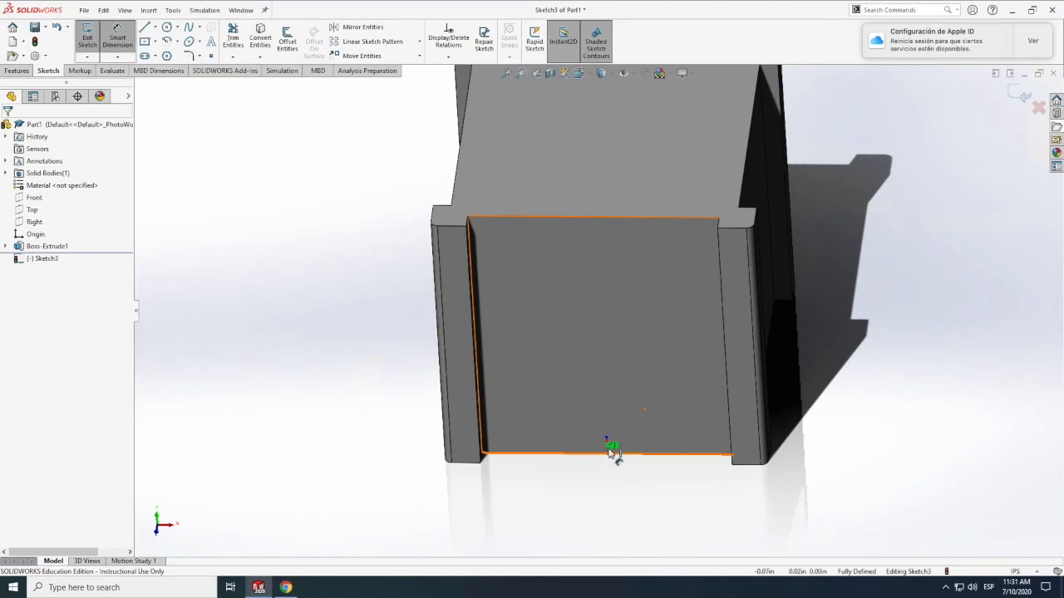
left_click(607, 442)
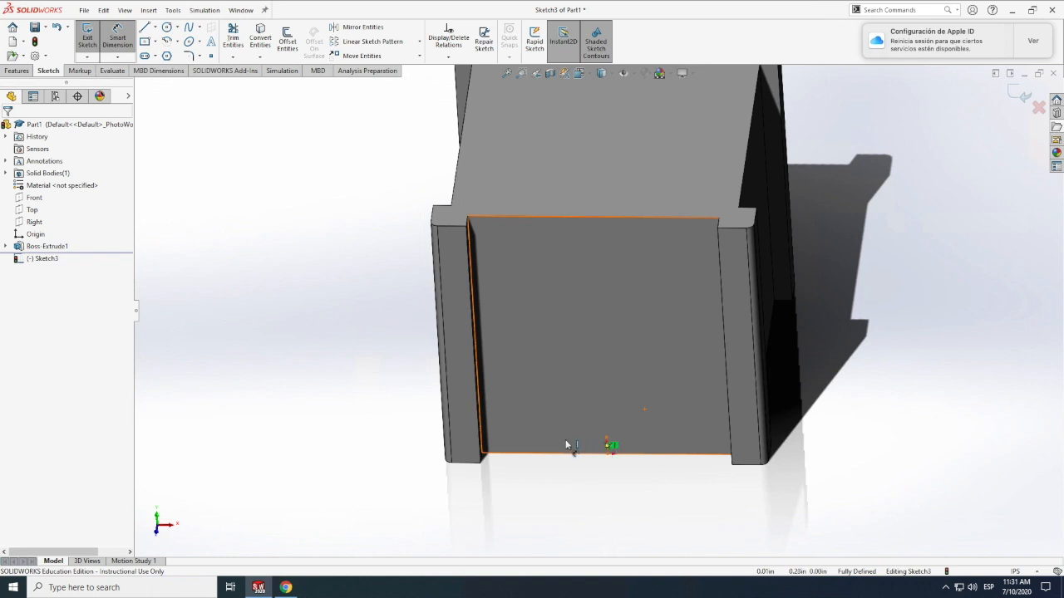
left_click(560, 447)
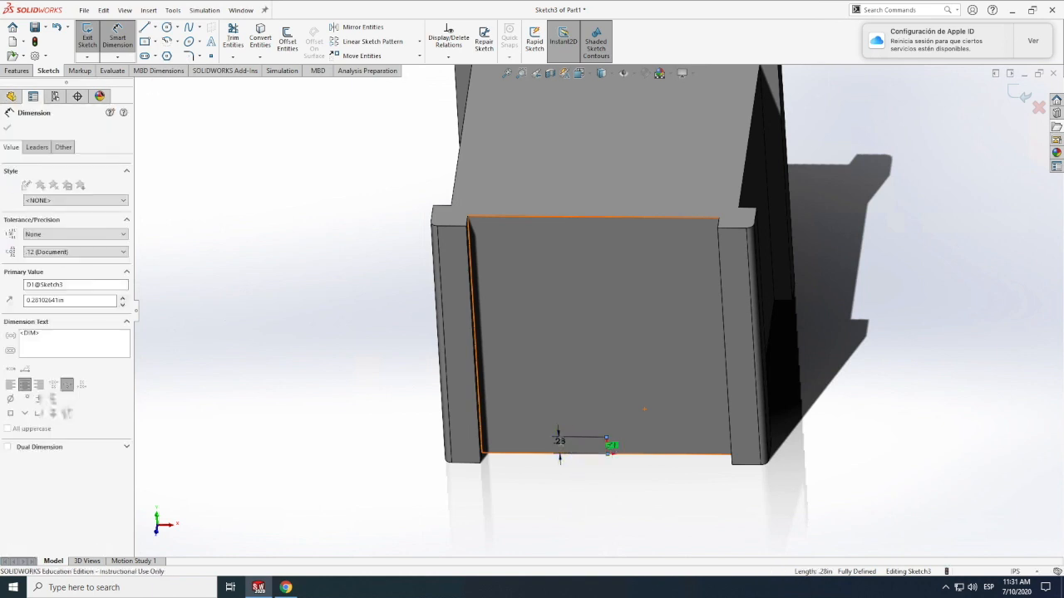
type(".25")
key("Return")
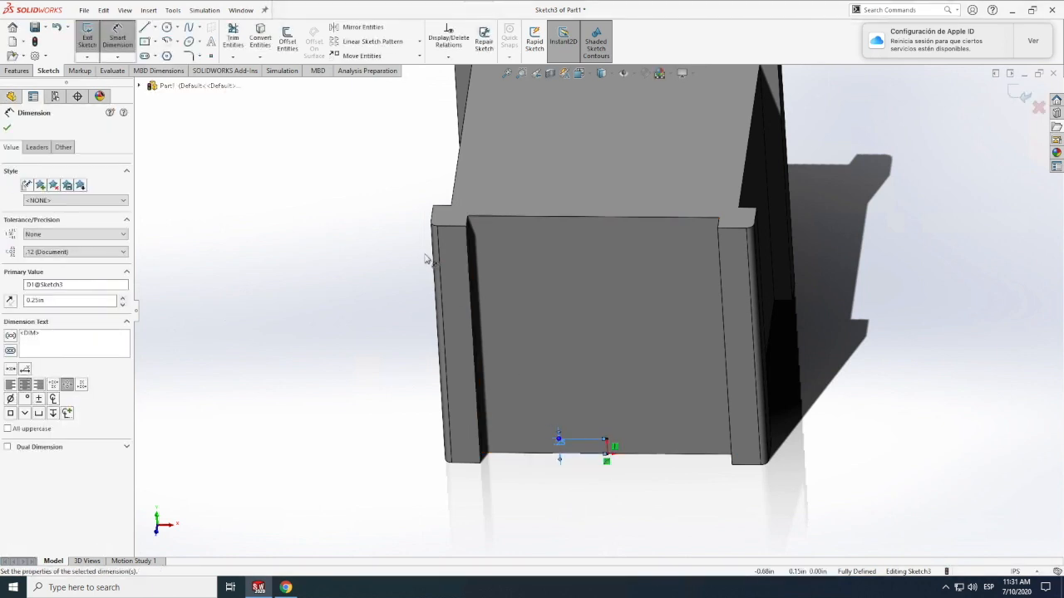
Step: Sketch a second vertical centerline about 3.42 in long upward from the short centerline's upper end
left_click(155, 27)
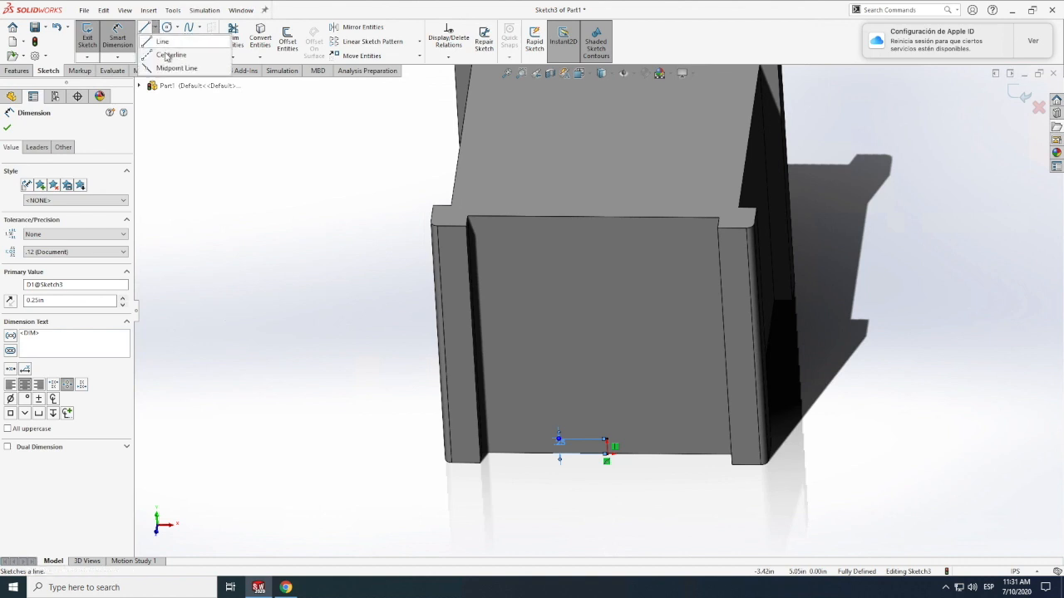
left_click(170, 55)
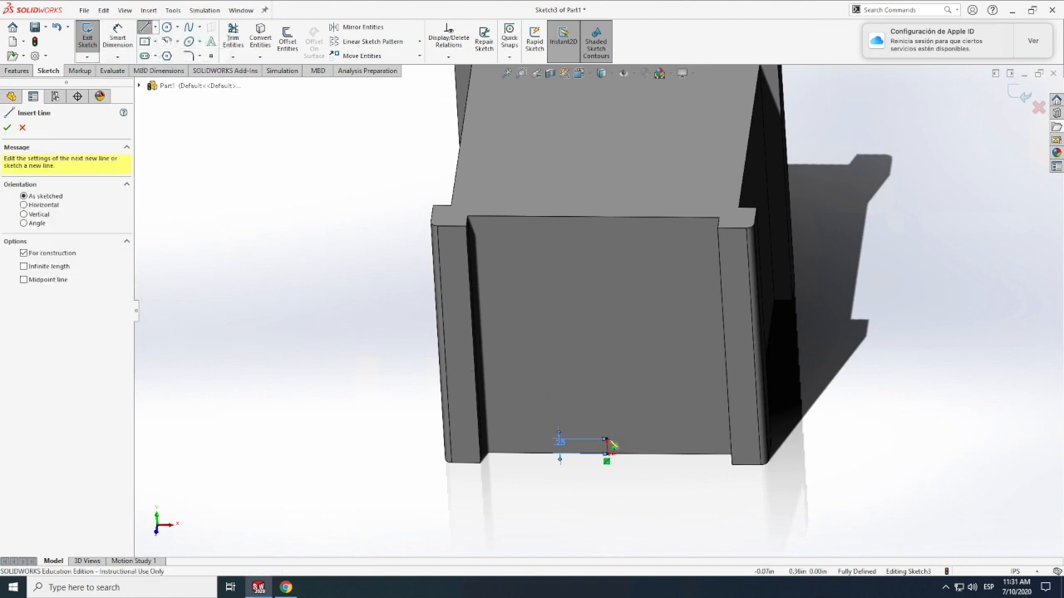
left_click(608, 443)
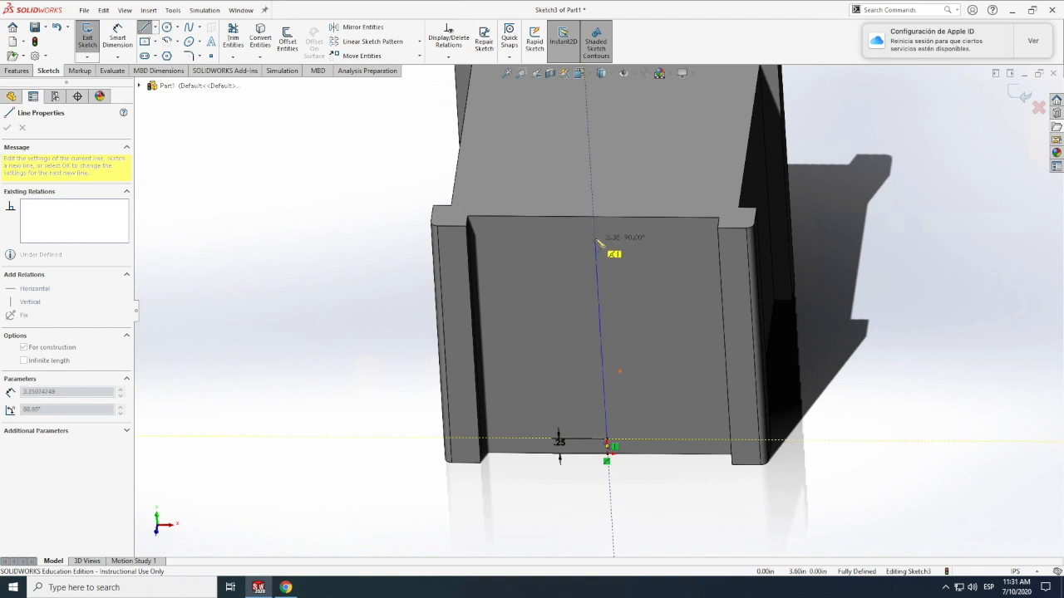
left_click(596, 239)
key("Escape")
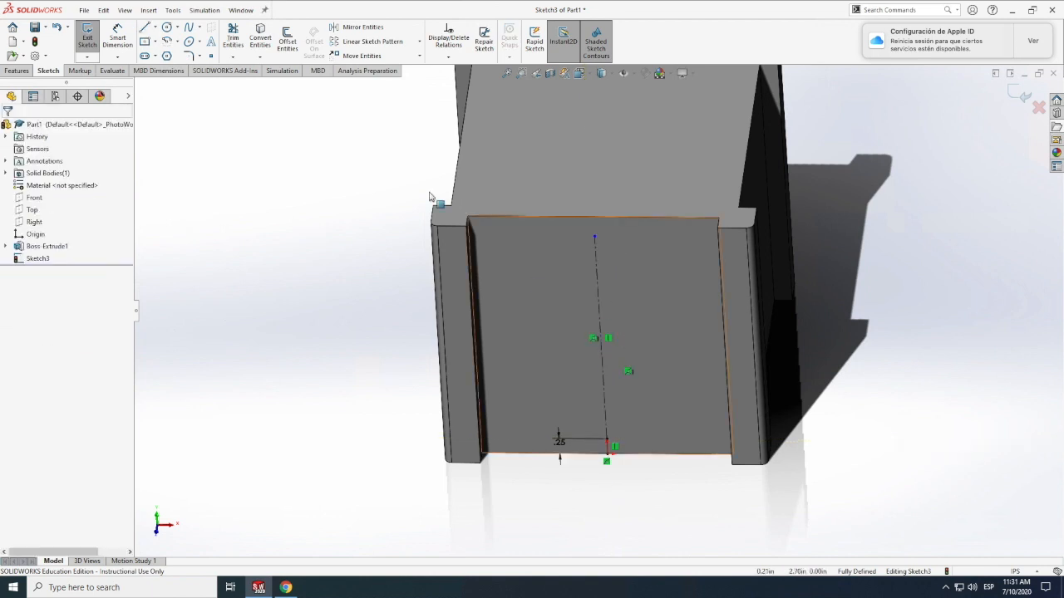
Step: Dimension the long vertical centerline to a length of 3.5 in
left_click(119, 35)
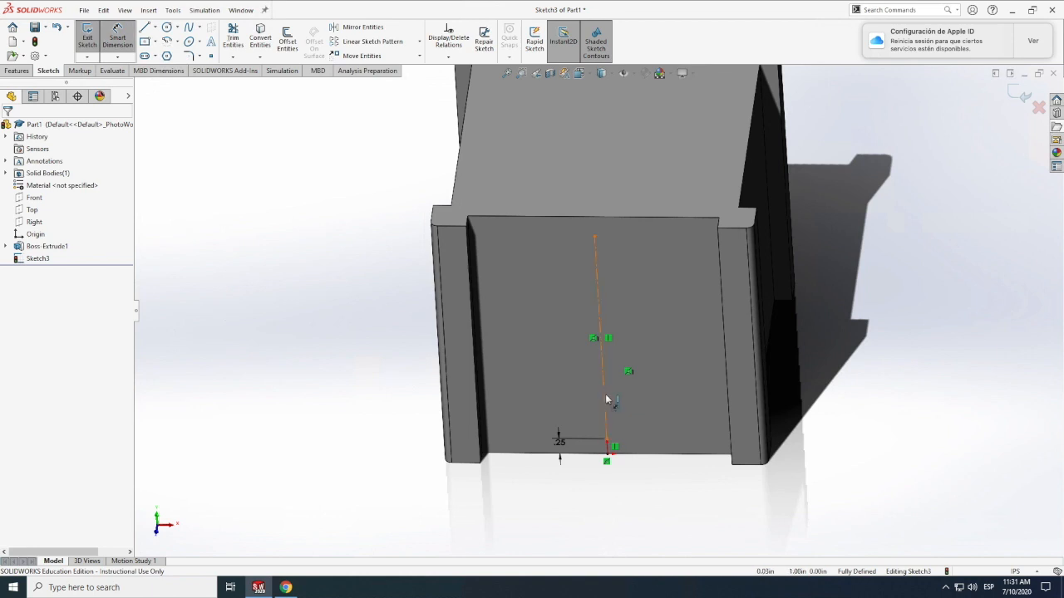
left_click(604, 400)
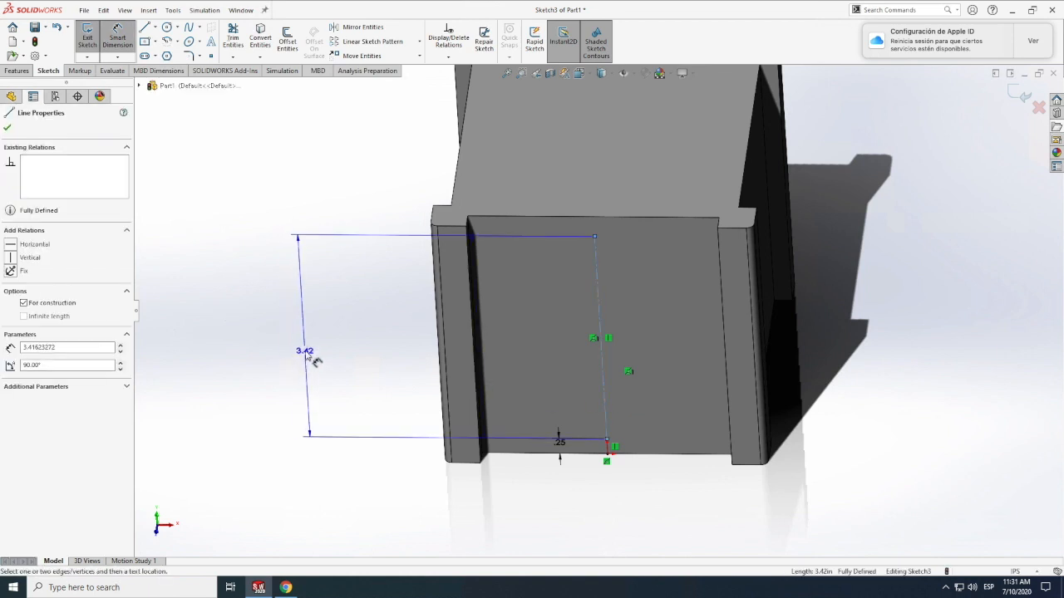
left_click(308, 356)
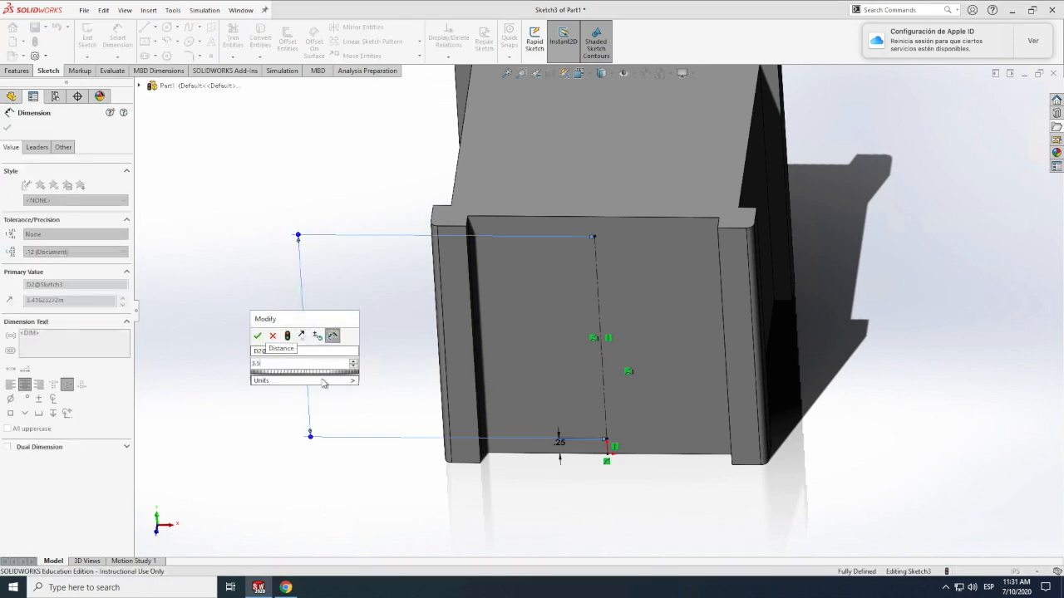
key("Return")
key("Escape")
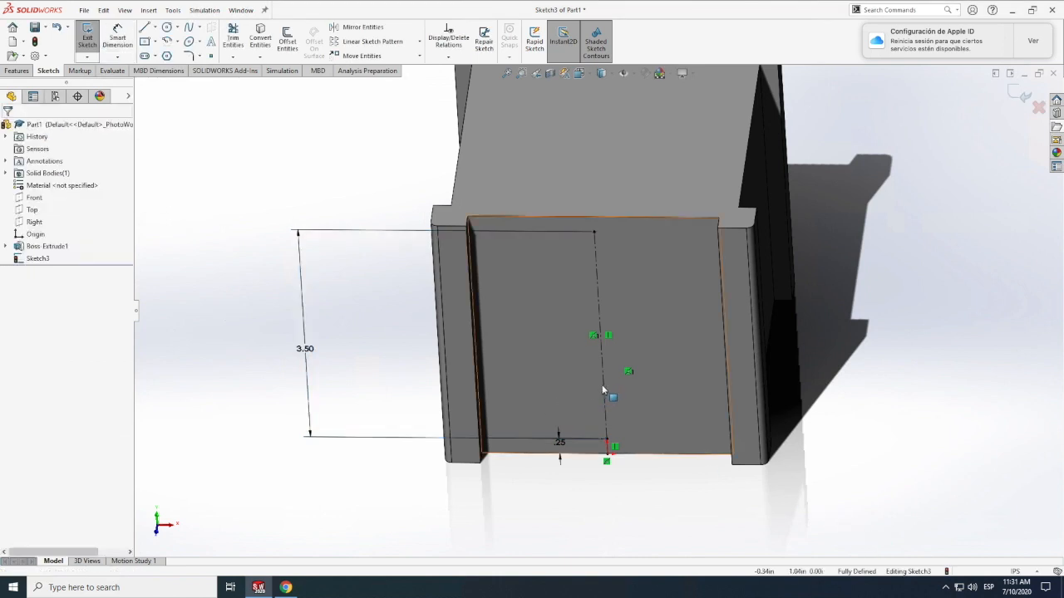
Step: Segment the long vertical centerline with 10 equally spaced sketch points
right_click(605, 384)
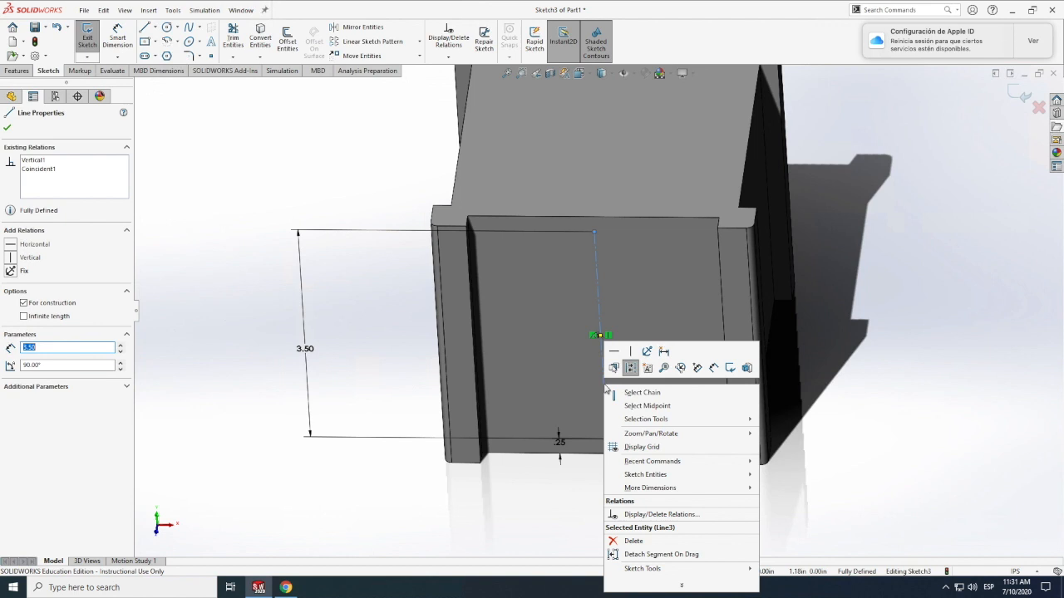
scroll(609, 370, "down", 2)
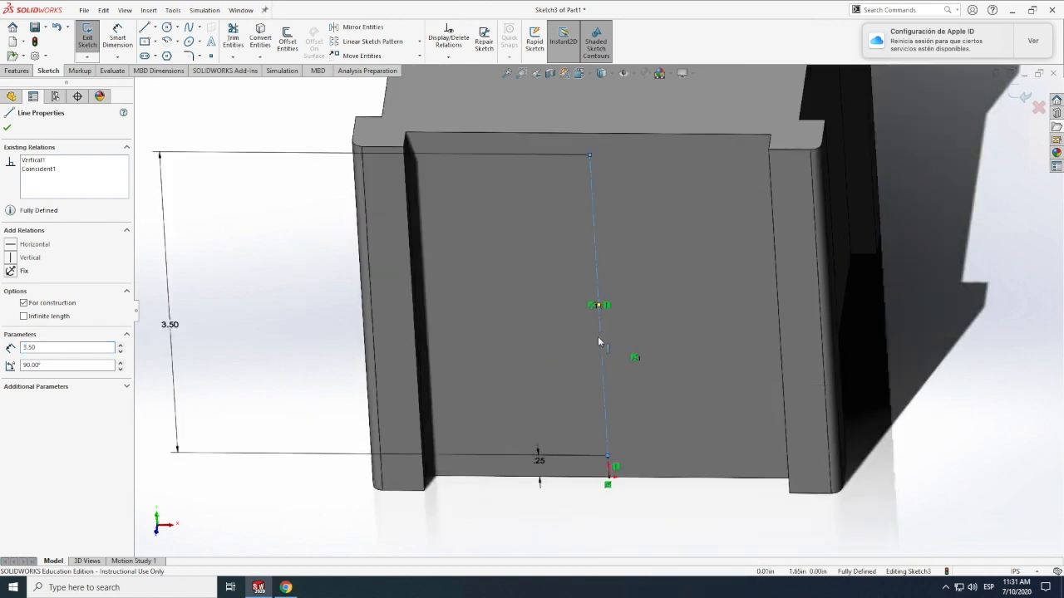
scroll(602, 338, "down", 1)
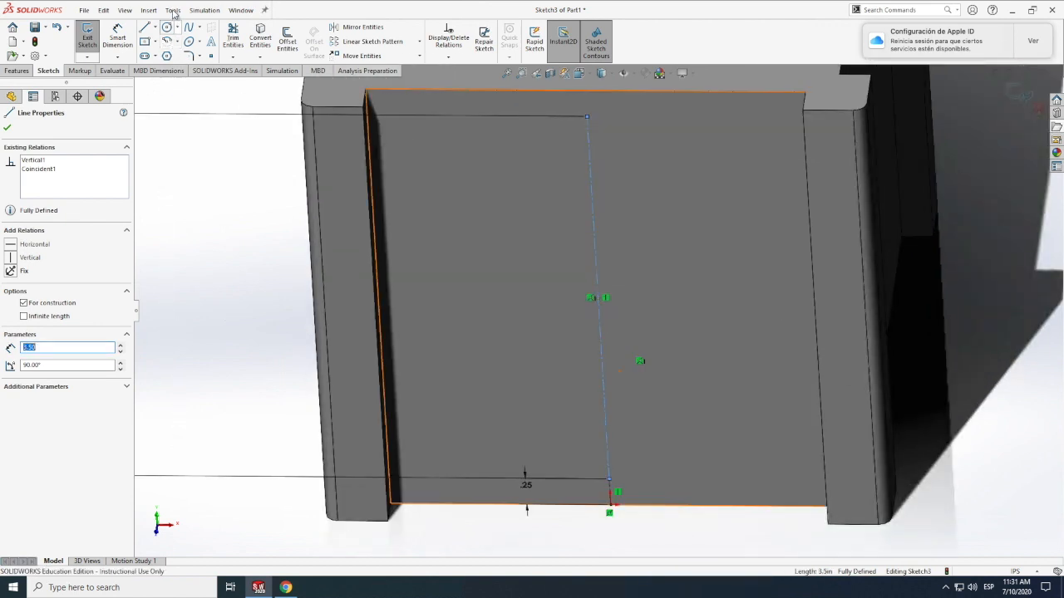
left_click(172, 9)
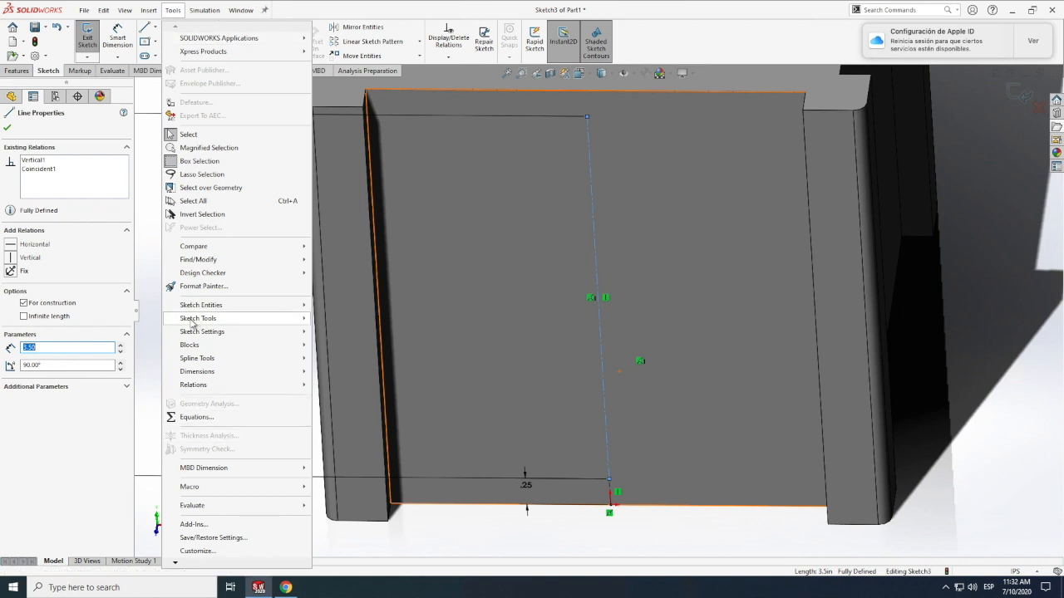
mouse_move(192, 323)
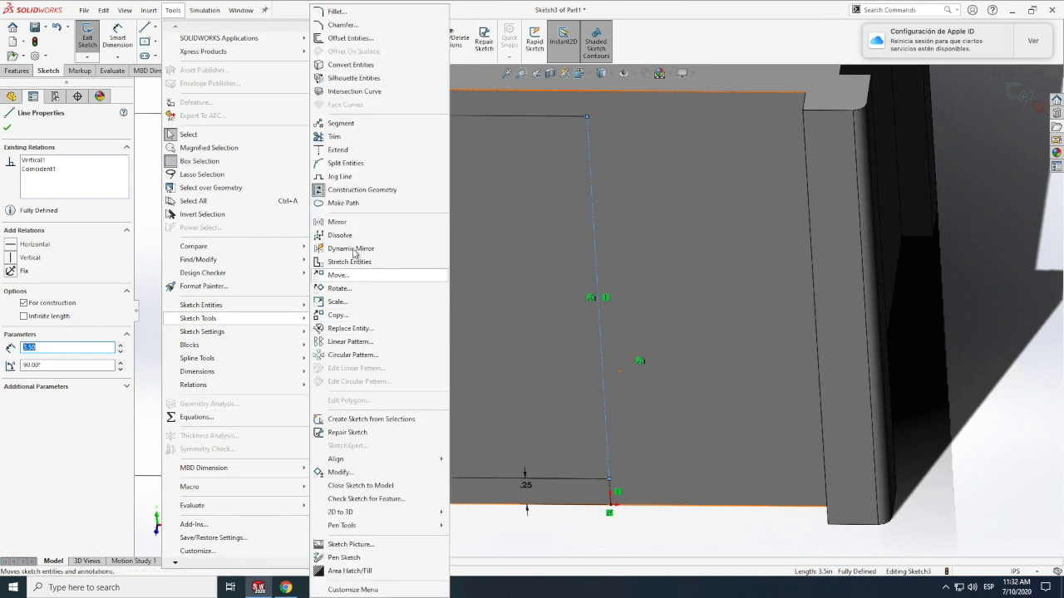
left_click(342, 124)
left_click(48, 180)
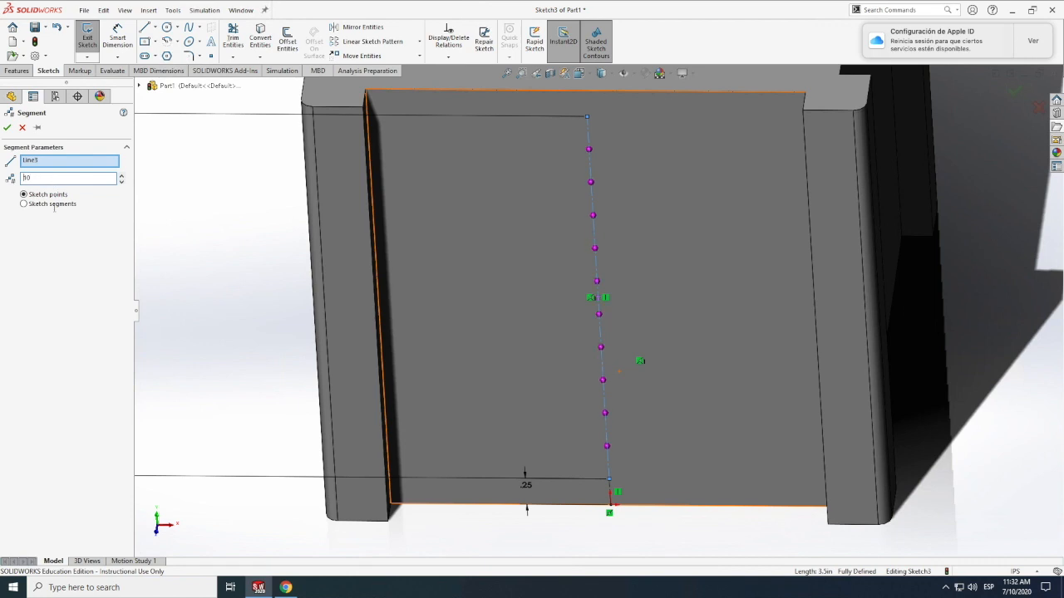
left_click(7, 128)
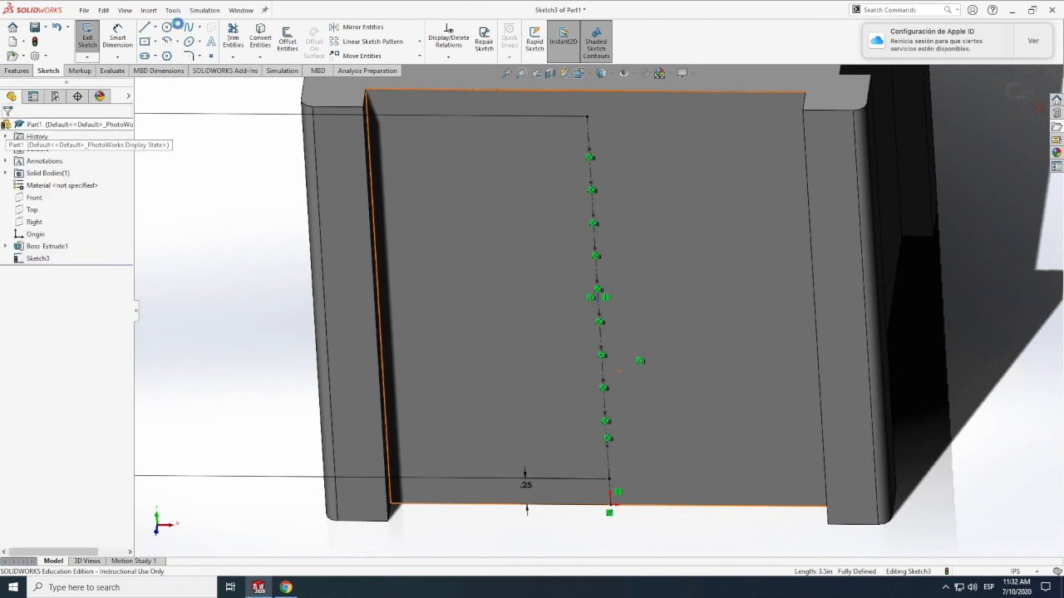
Step: Sketch a horizontal centerline about 1.08 in long to the right from the short vertical centerline's upper end
scroll(155, 27, "down", 2)
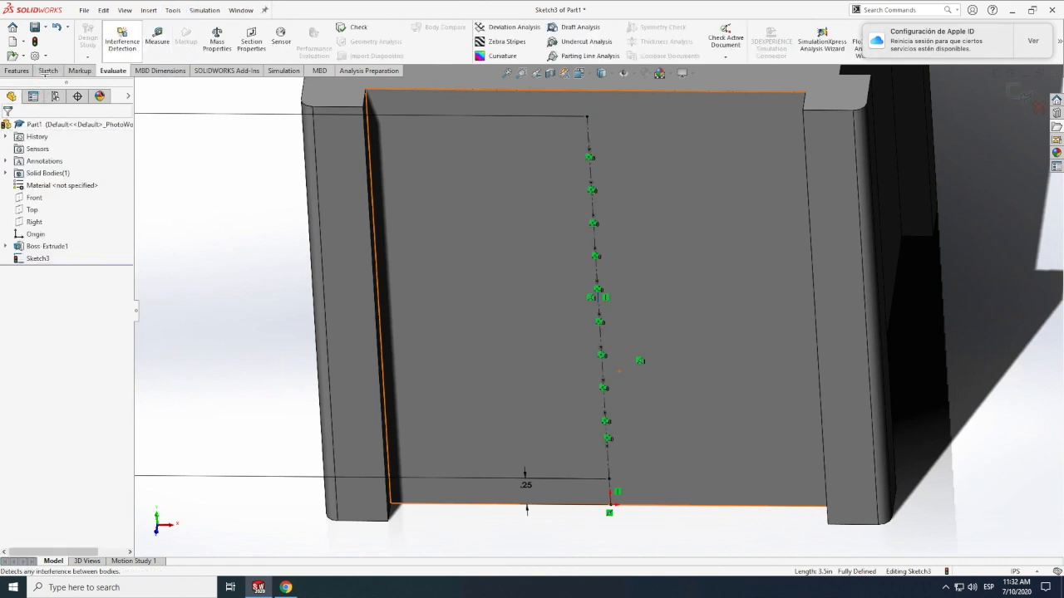
left_click(48, 73)
left_click(155, 28)
left_click(160, 56)
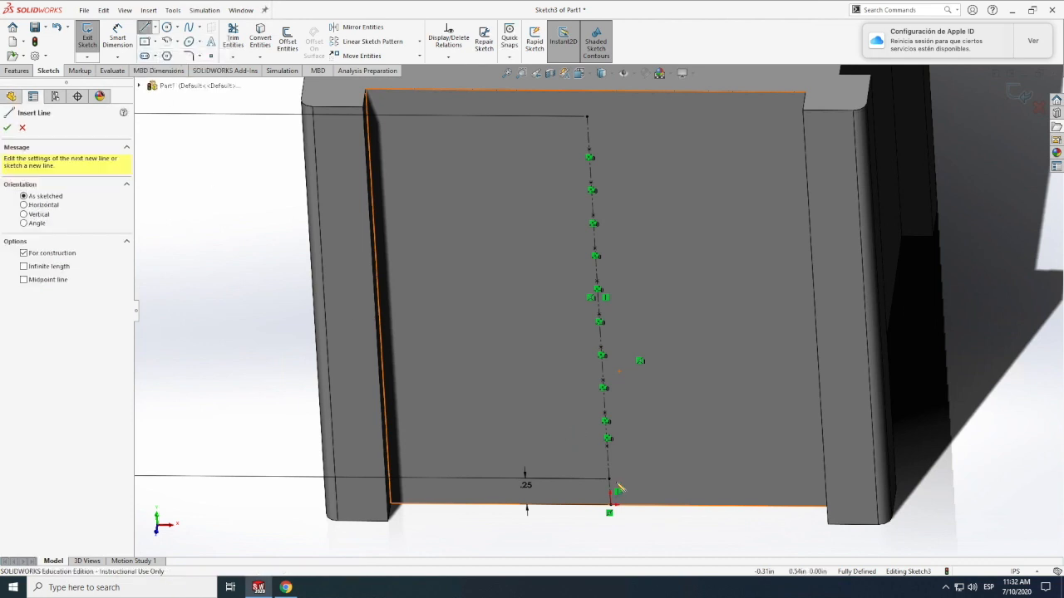
scroll(612, 456, "up", 2)
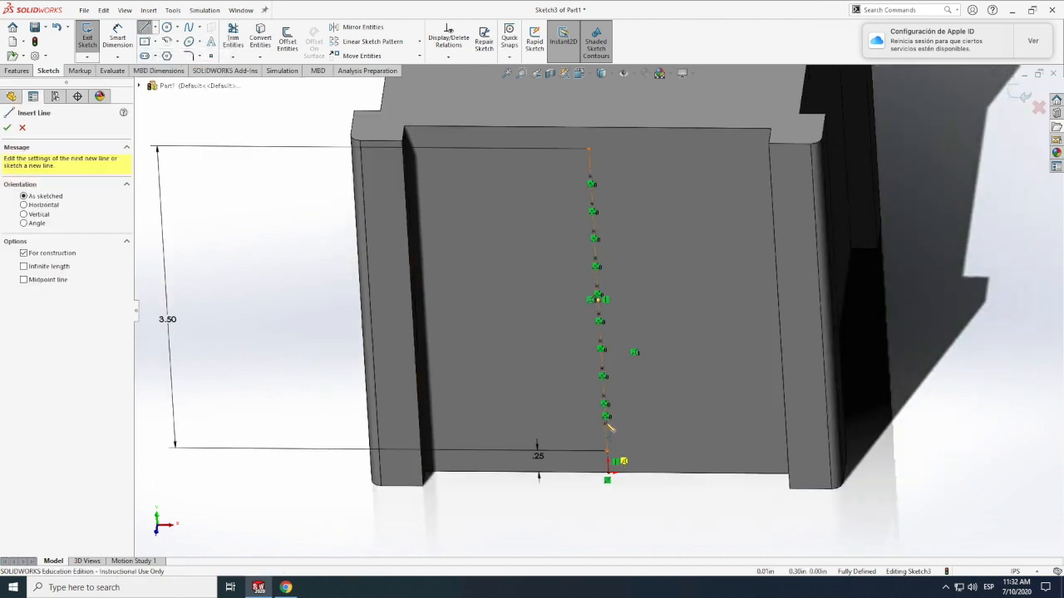
scroll(609, 428, "up", 1)
scroll(611, 429, "up", 1)
scroll(608, 388, "down", 1)
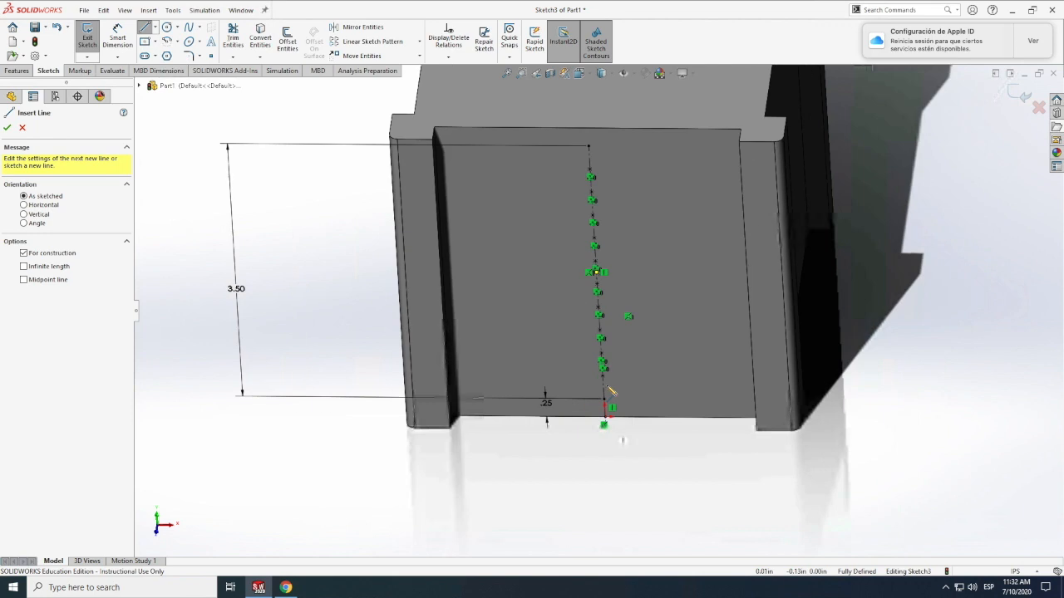
scroll(608, 389, "down", 2)
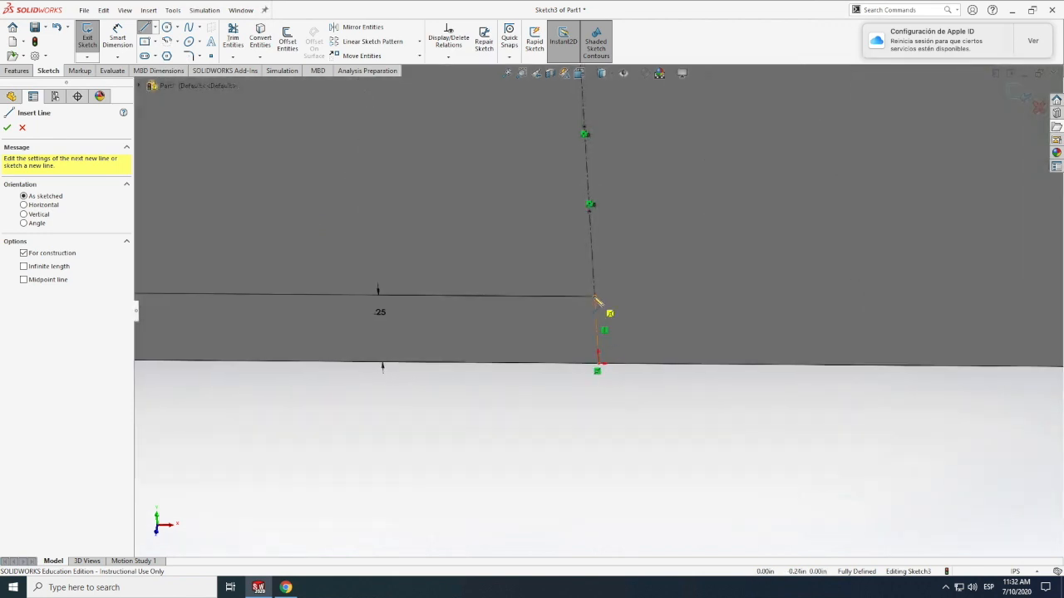
left_click(595, 297)
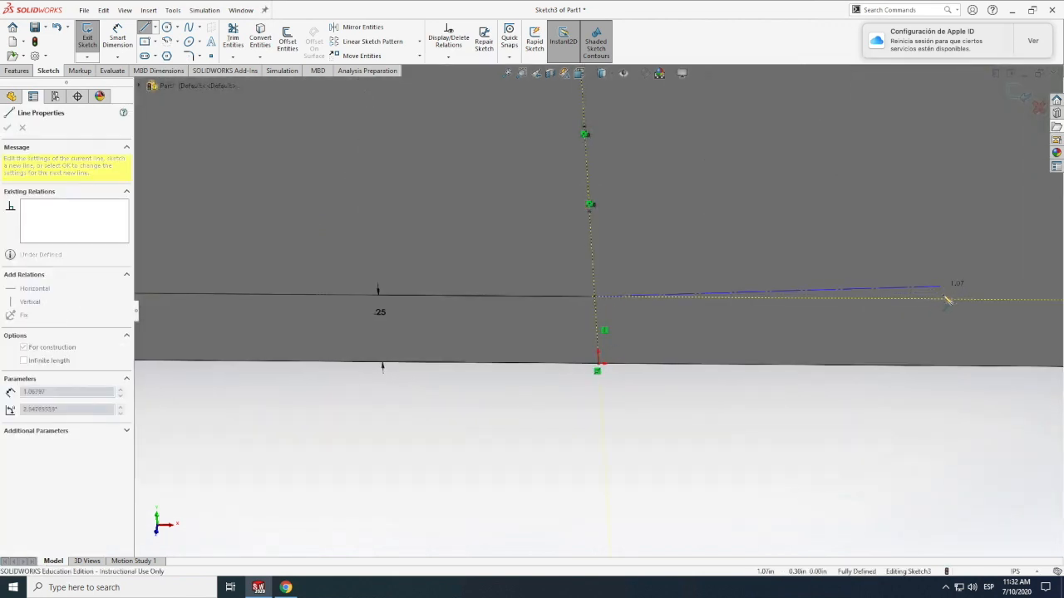
left_click(944, 298)
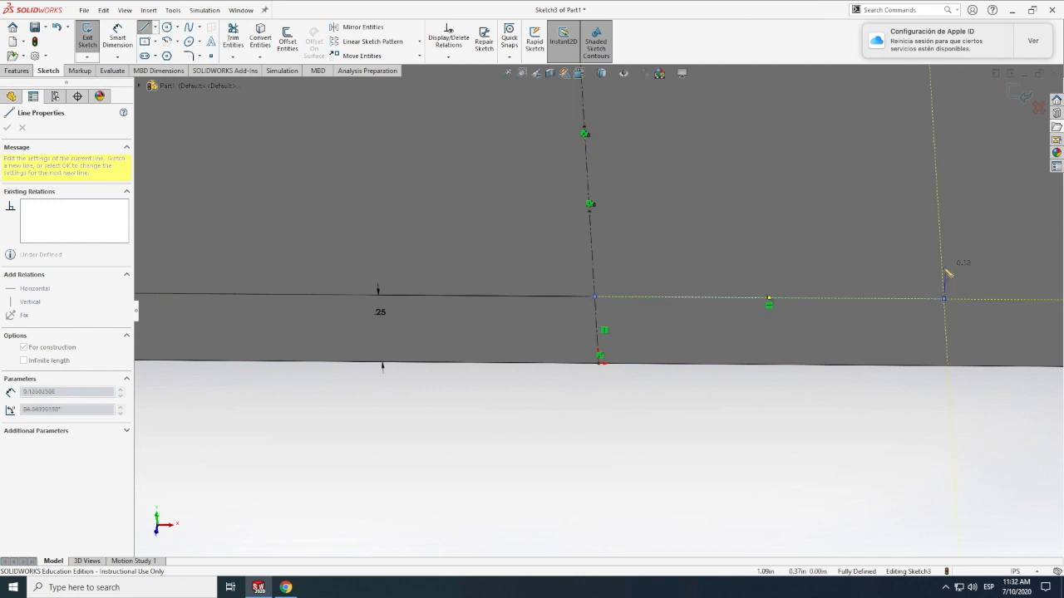
key("Escape")
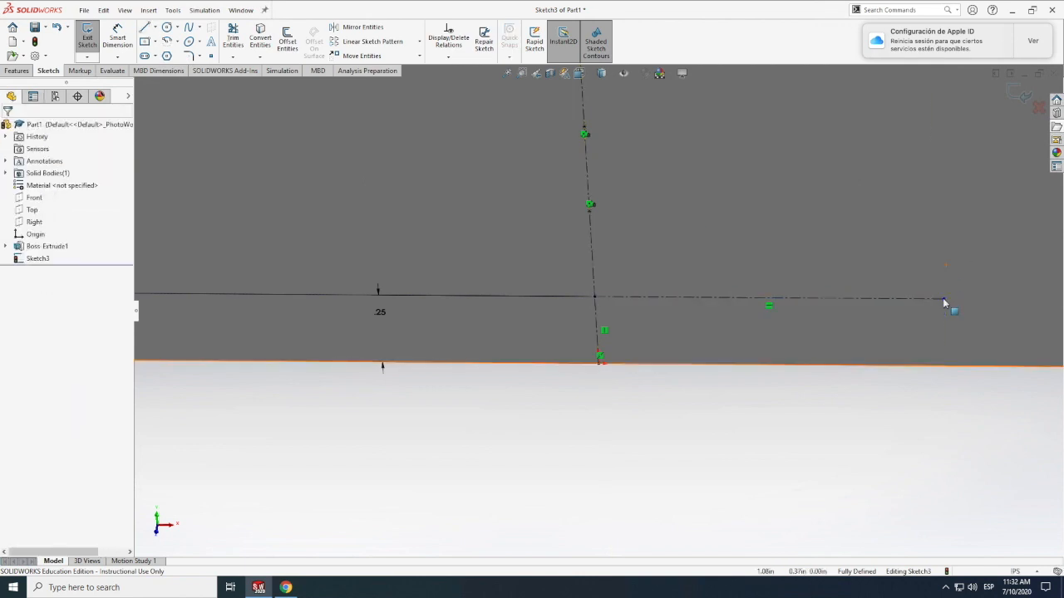
Step: Sketch a second horizontal centerline about 0.92 in long to the left from the short vertical centerline's upper end
left_click(154, 27)
left_click(166, 56)
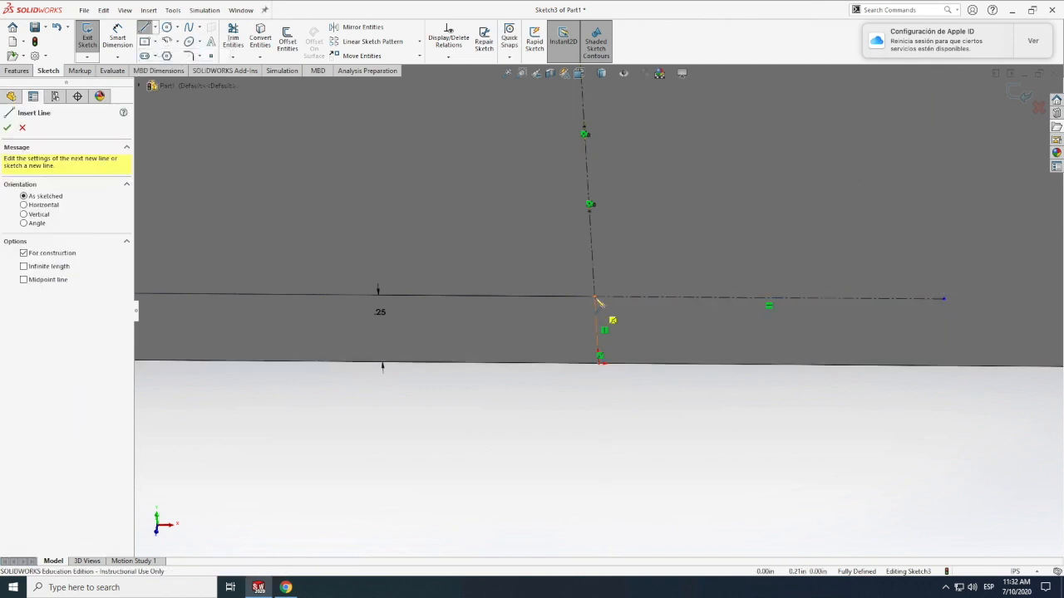
left_click(594, 297)
left_click(295, 294)
key("Escape")
Step: Dimension the left horizontal centerline to a length of 1.5 in
left_click(117, 38)
left_click(426, 296)
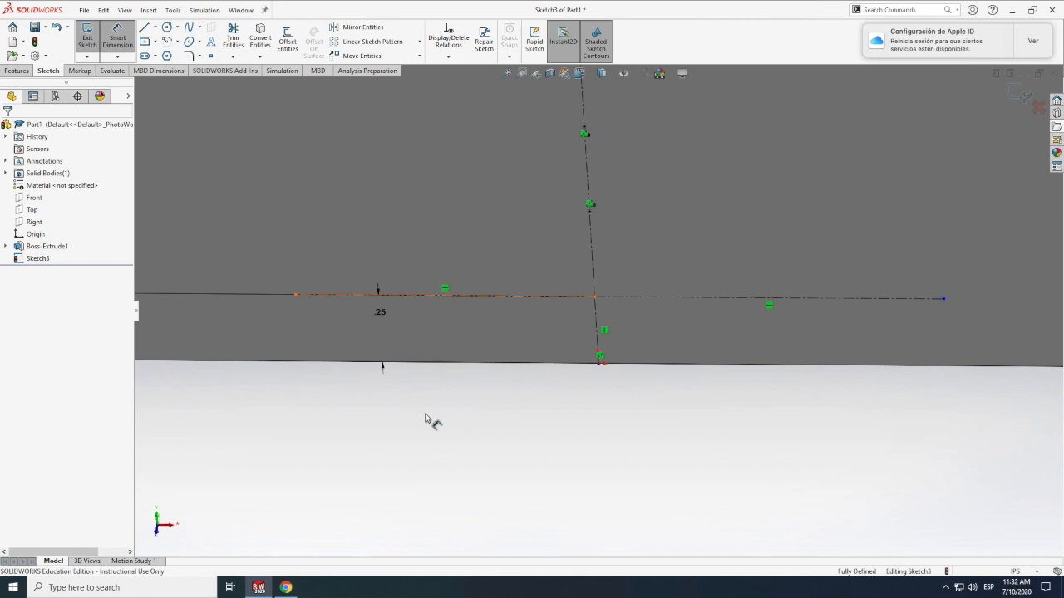
left_click(426, 420)
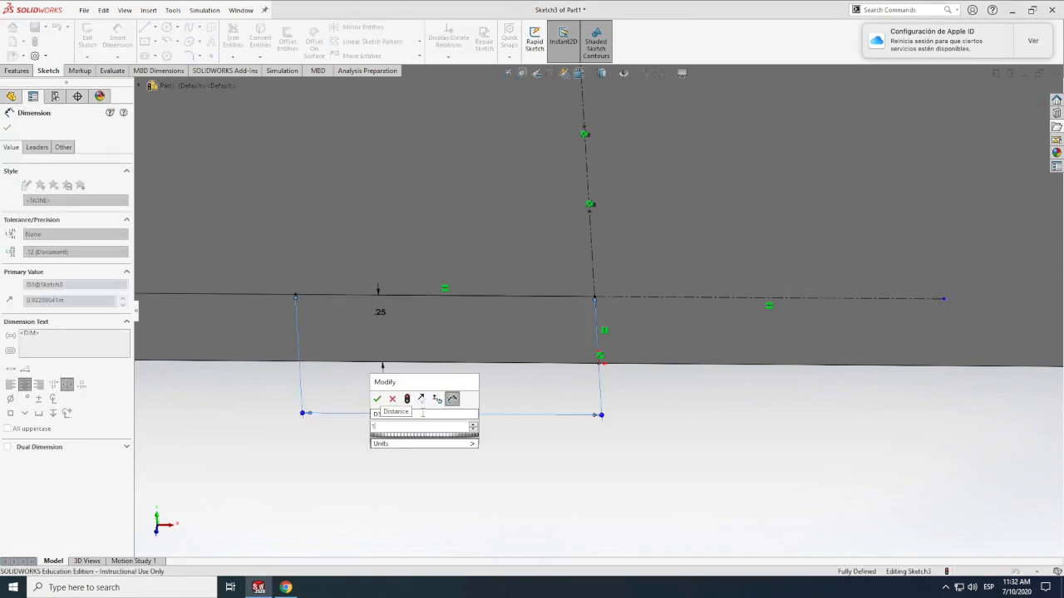
key("Return")
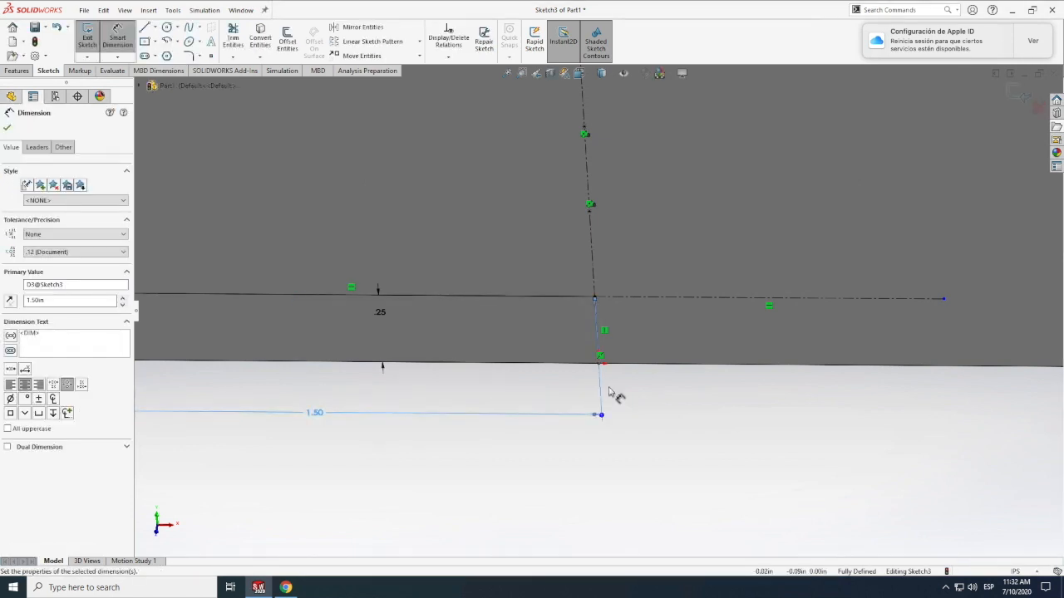
Step: Dimension the right horizontal centerline to a length of 1.5 in
scroll(606, 386, "up", 8)
scroll(625, 314, "up", 2)
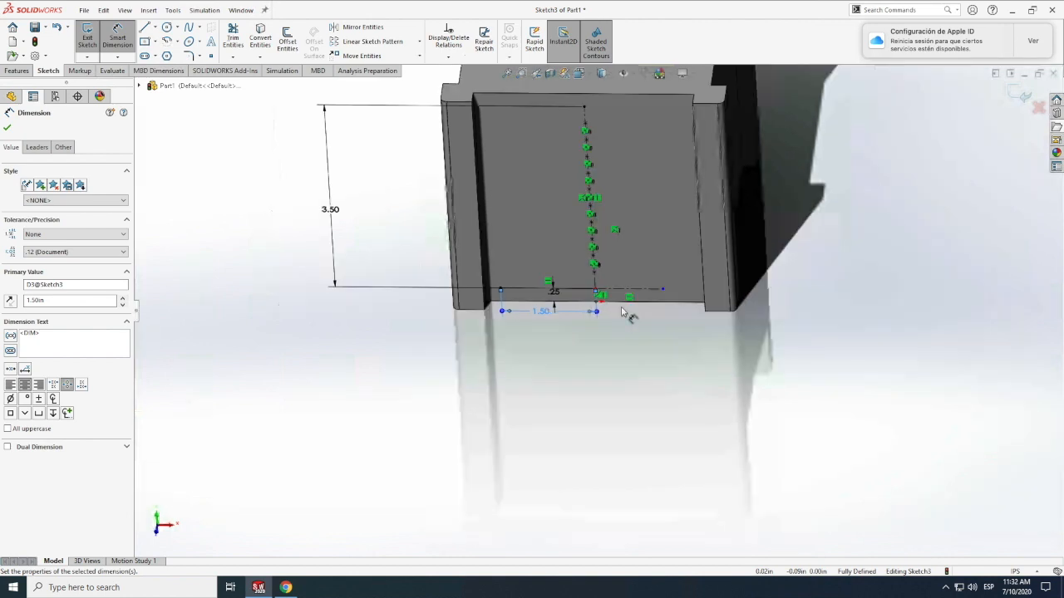
scroll(619, 294, "down", 3)
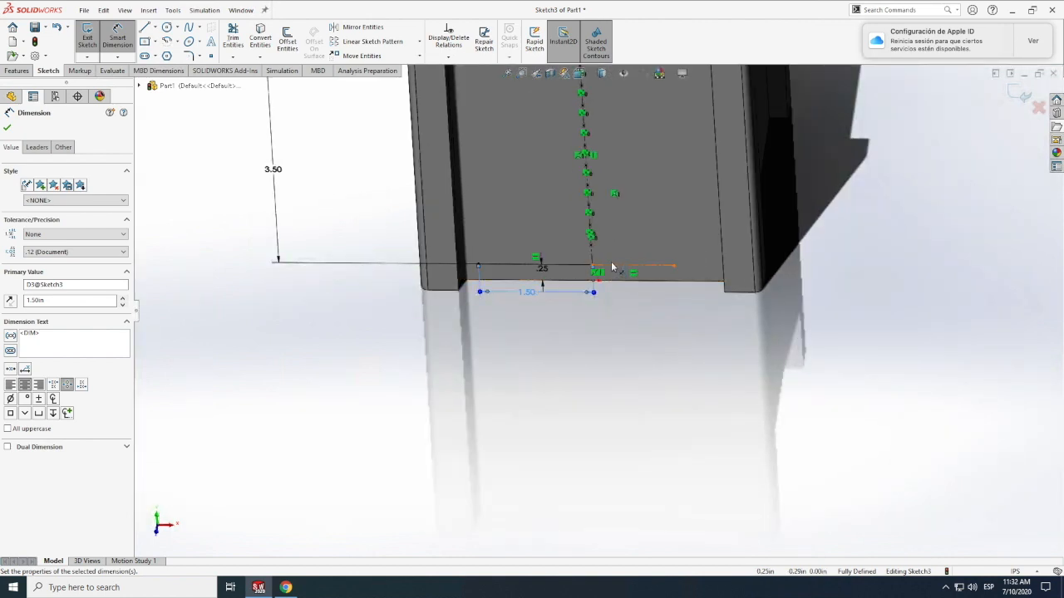
left_click(619, 277)
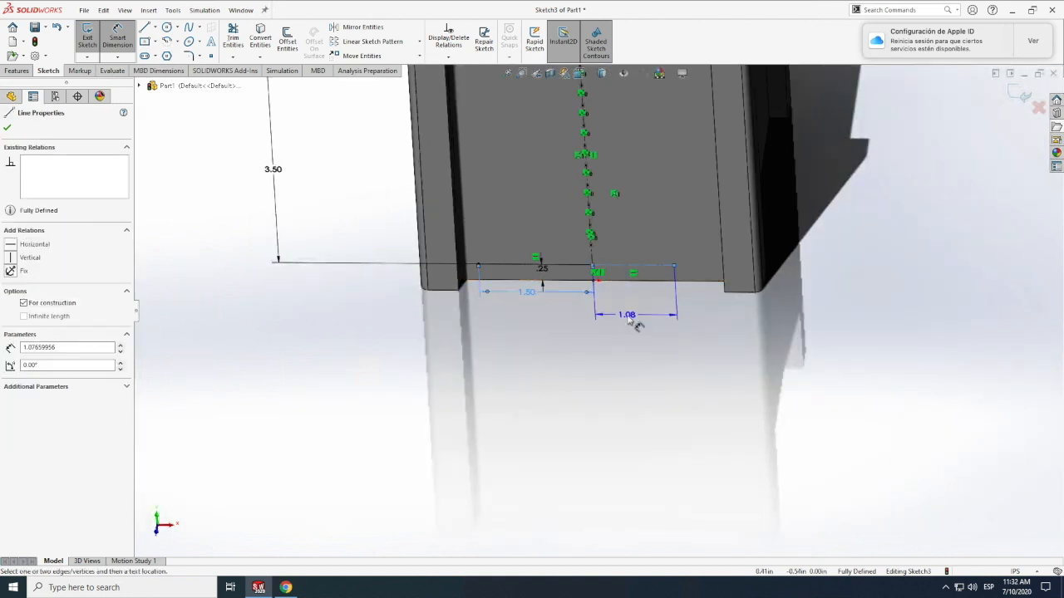
left_click(629, 320)
type("1.5")
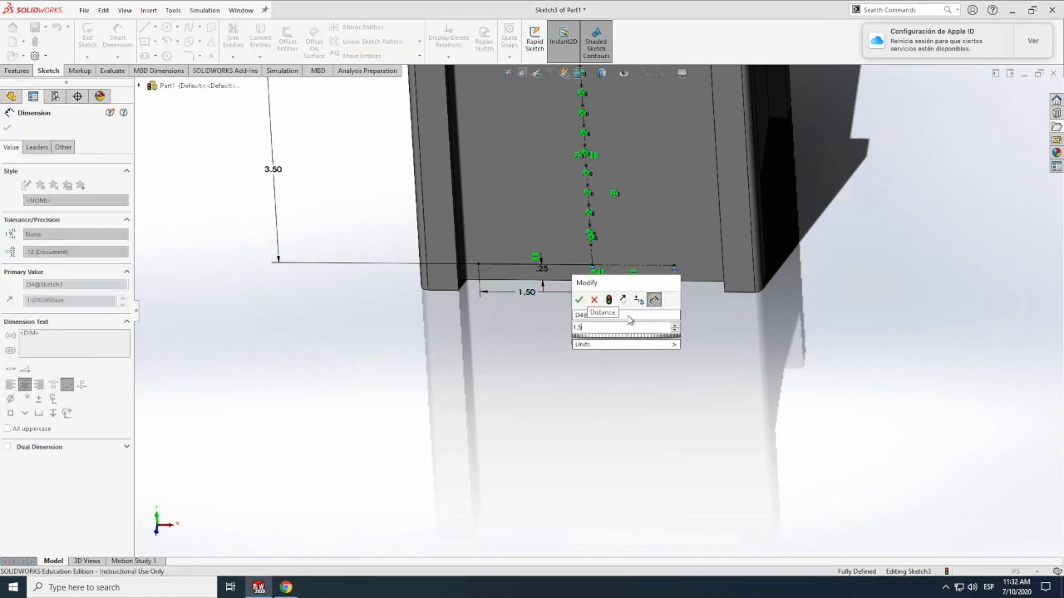
key("Return")
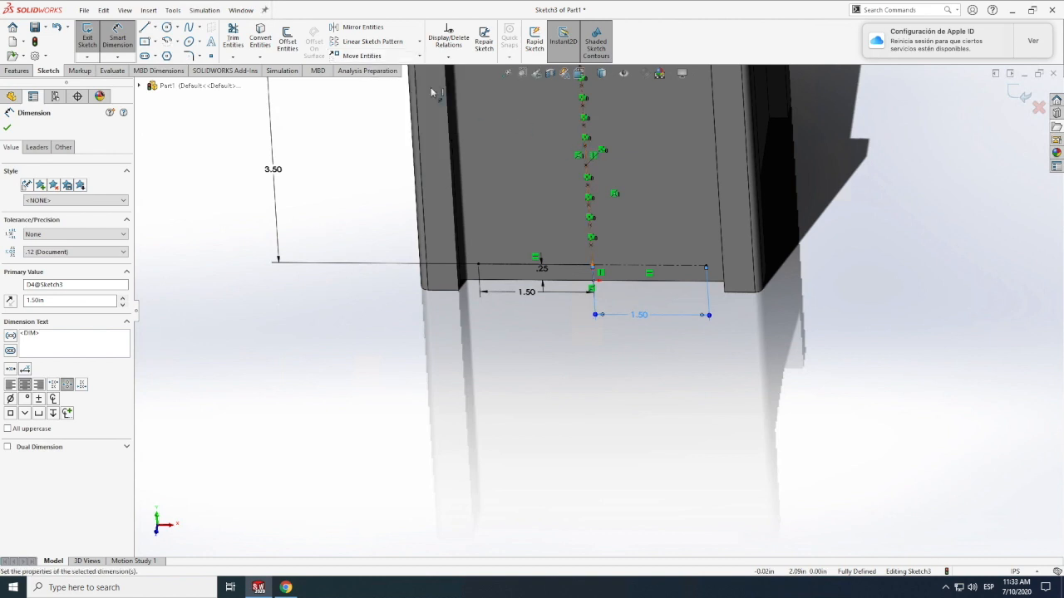
key("Escape")
Step: Try a linear sketch pattern of both horizontal centerlines along the Y-axis with 10 instances spaced 0.35 in
left_click(420, 42)
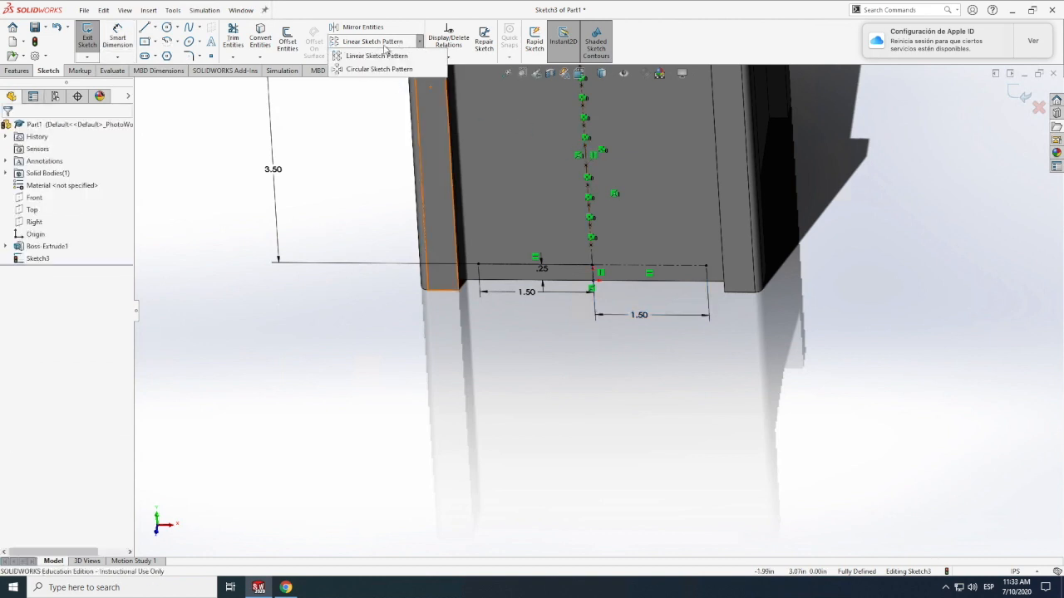
left_click(389, 55)
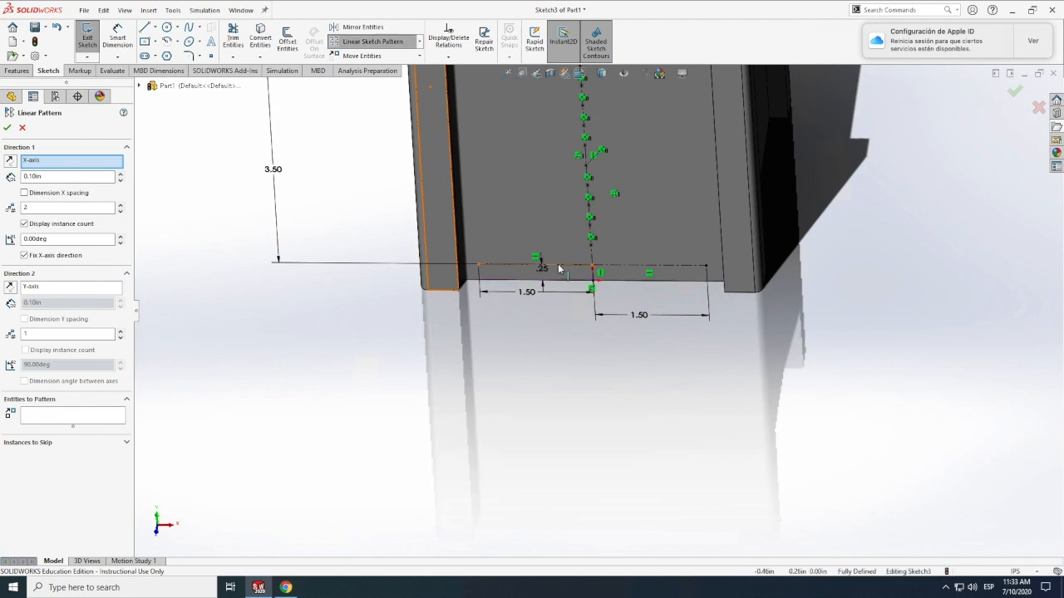
left_click(619, 269)
left_click(617, 270)
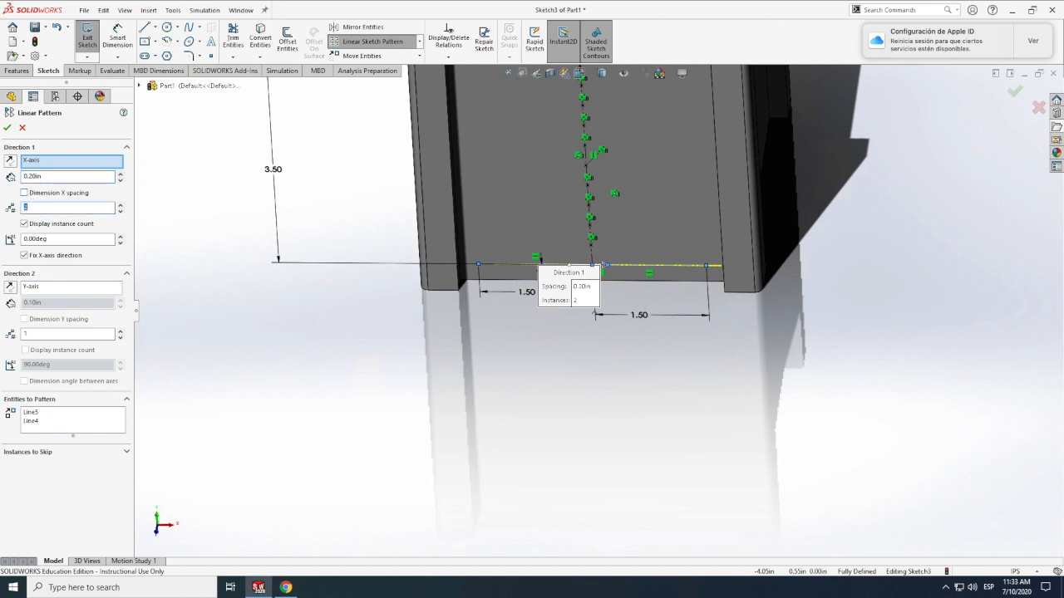
left_click(41, 334)
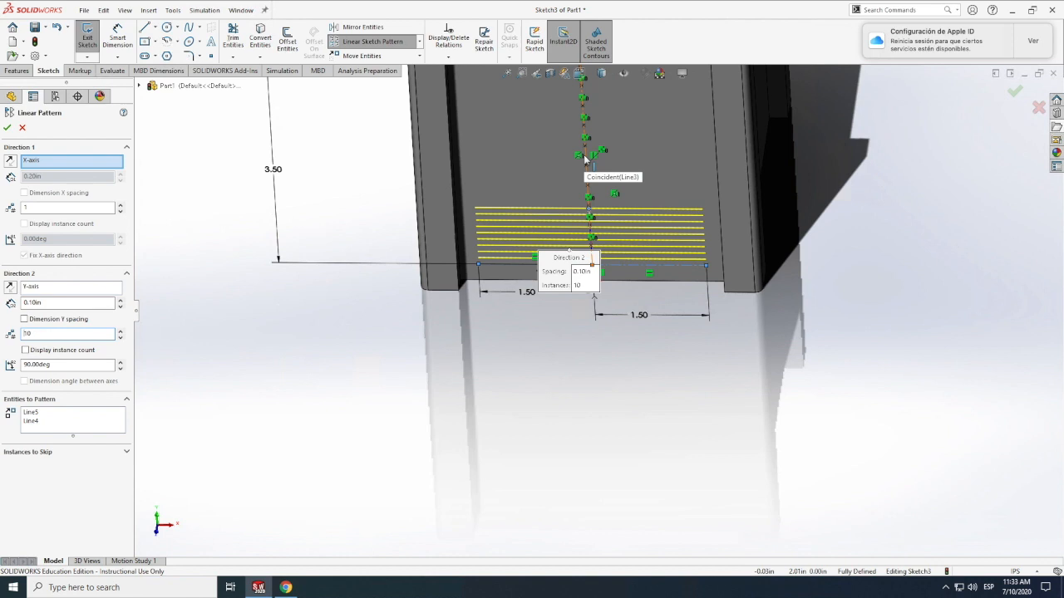
left_click(25, 350)
left_click(53, 302)
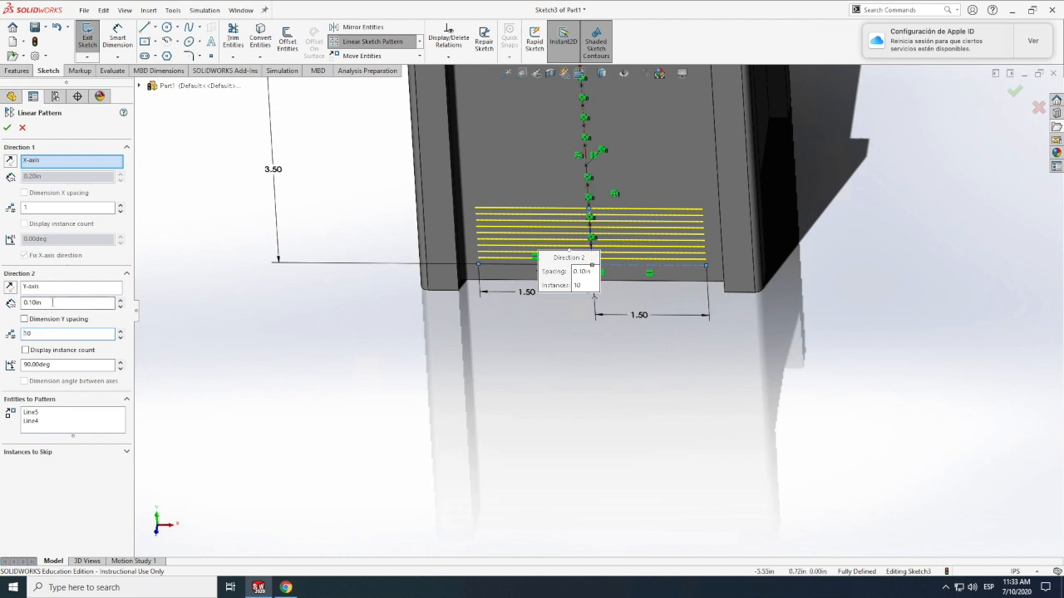
type(".35")
key("Return")
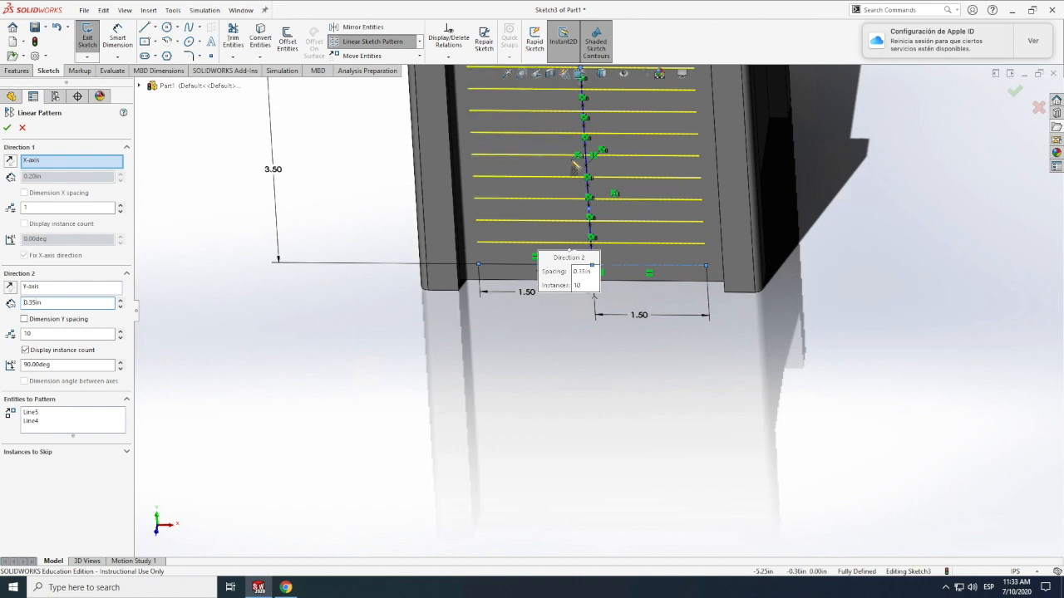
Step: Compare the pattern preview with the sketch points, try 11 instances, and cancel the linear pattern
scroll(589, 236, "down", 1)
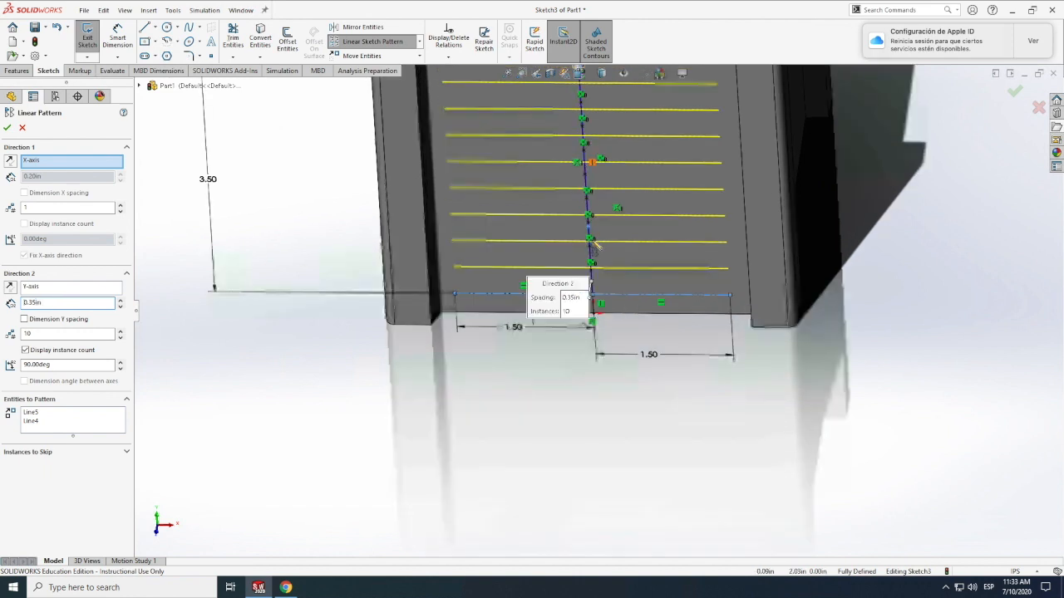
scroll(590, 268, "down", 5)
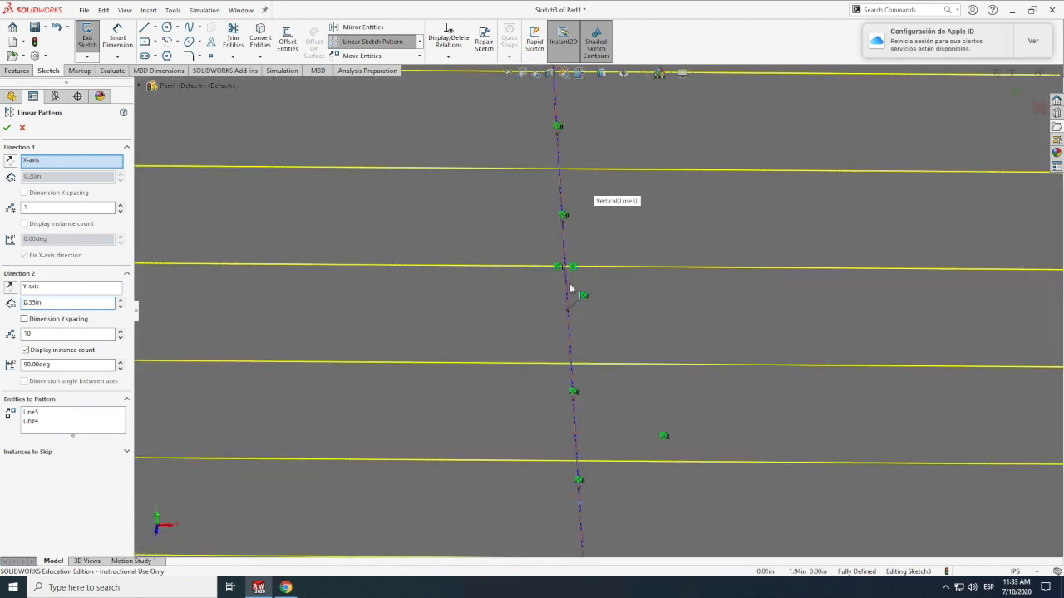
scroll(571, 291, "up", 1)
scroll(570, 288, "up", 5)
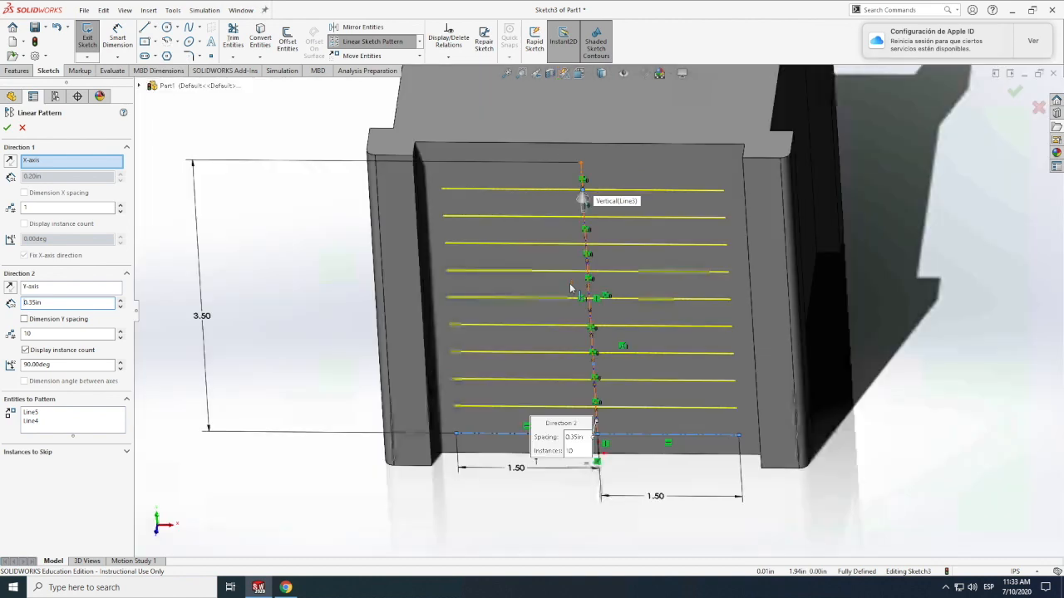
scroll(572, 289, "down", 5)
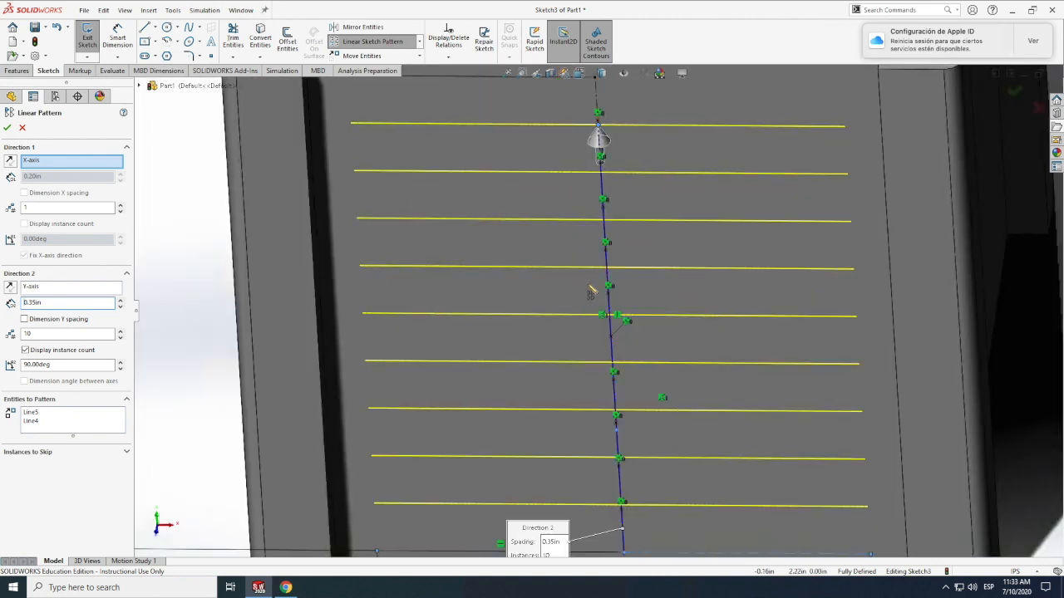
double_click(50, 335)
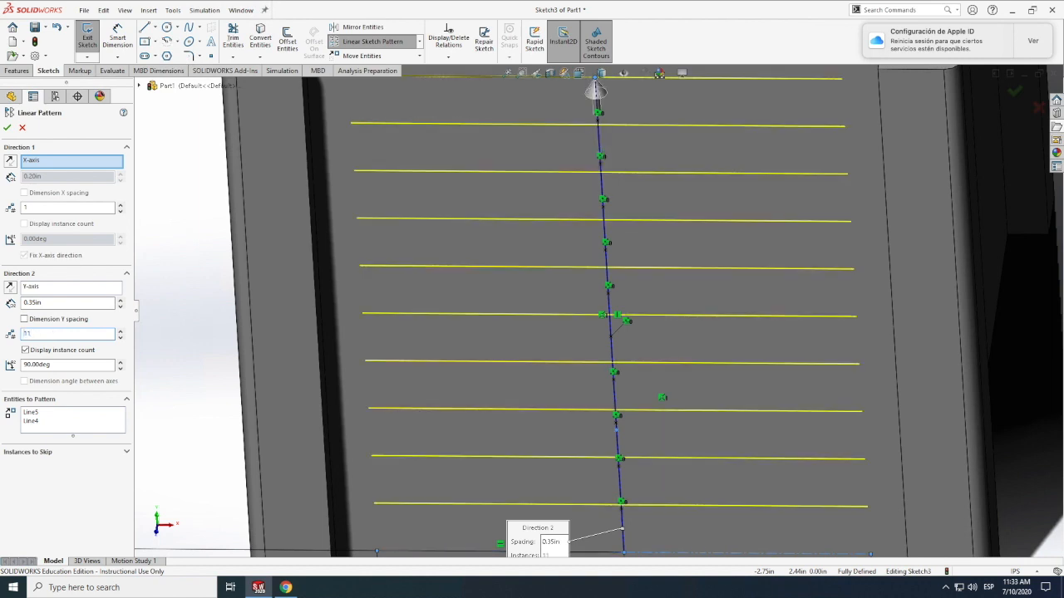
left_click(23, 127)
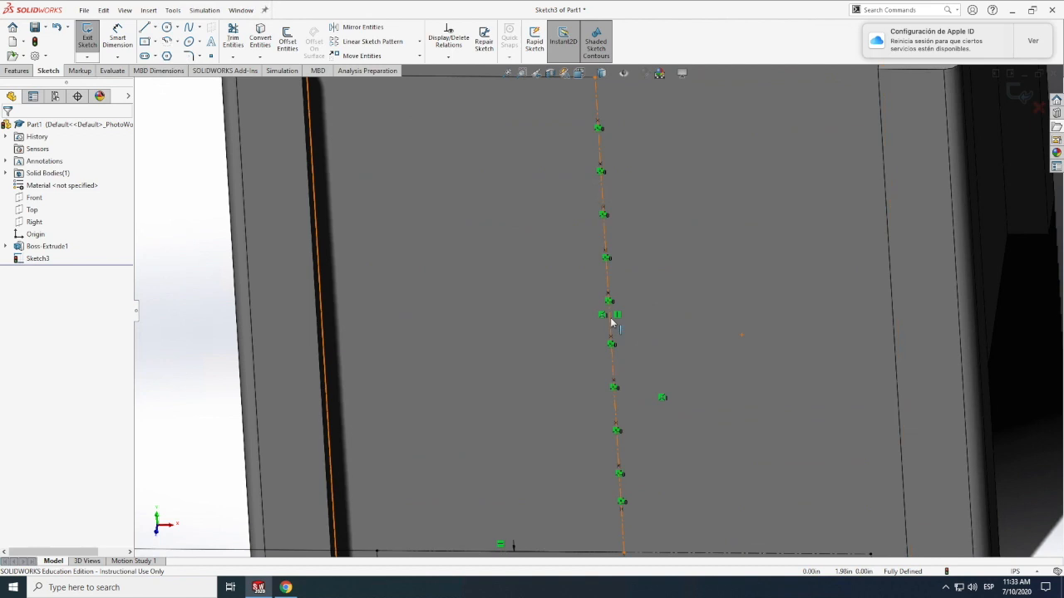
Step: Check the spacing between two adjacent sketch points on the long vertical centerline without keeping a trial centerline
left_click(113, 71)
left_click(157, 37)
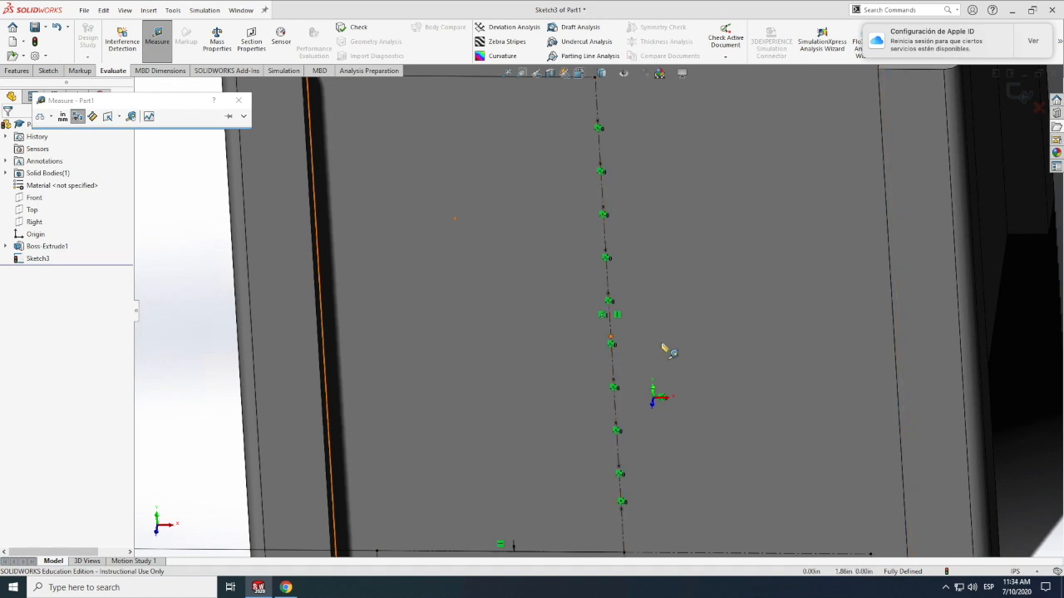
key("Escape")
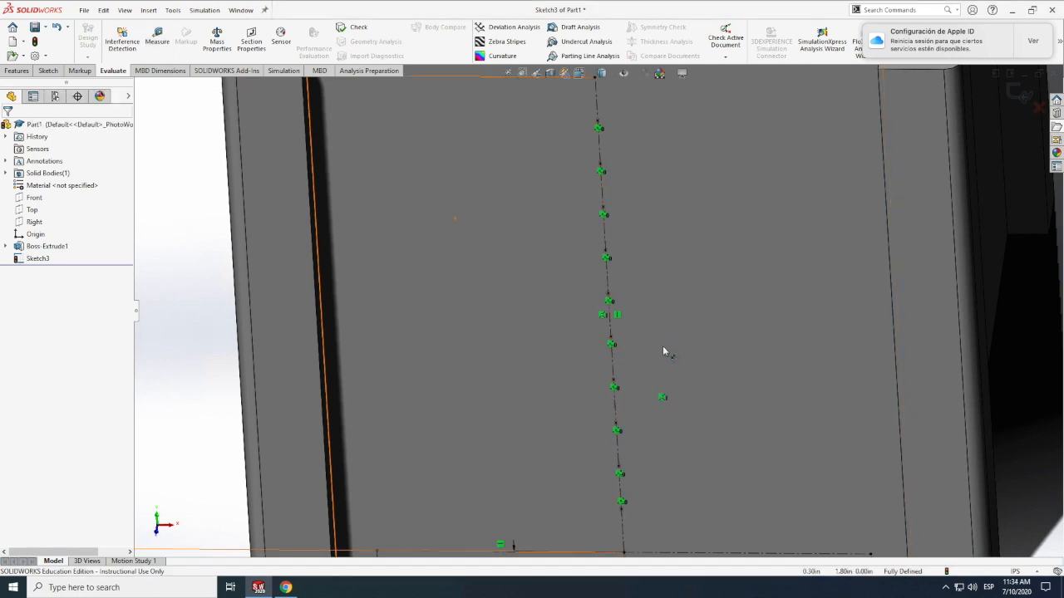
left_click(50, 73)
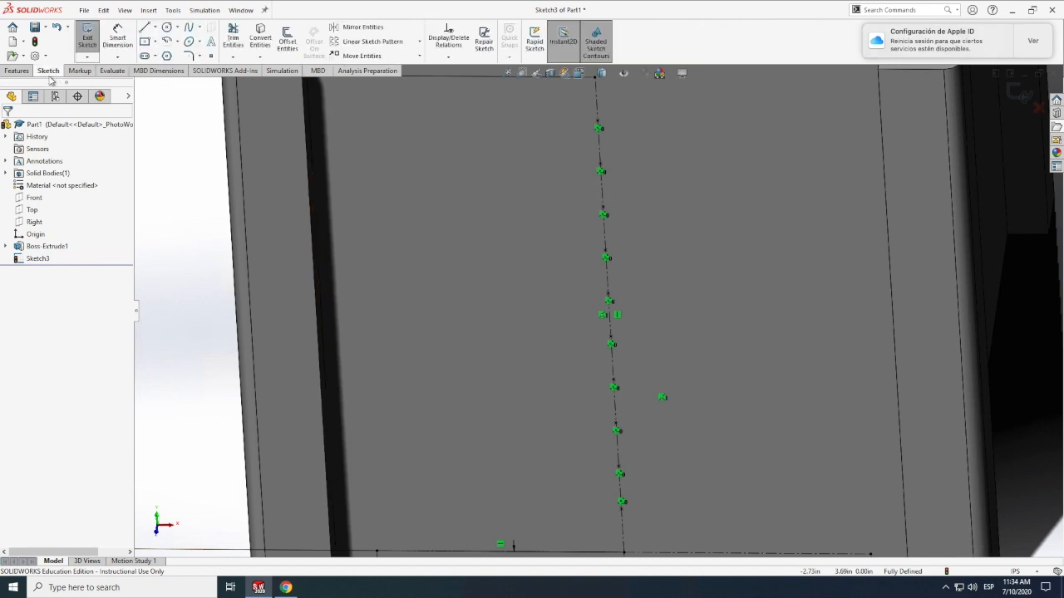
left_click(155, 30)
left_click(176, 58)
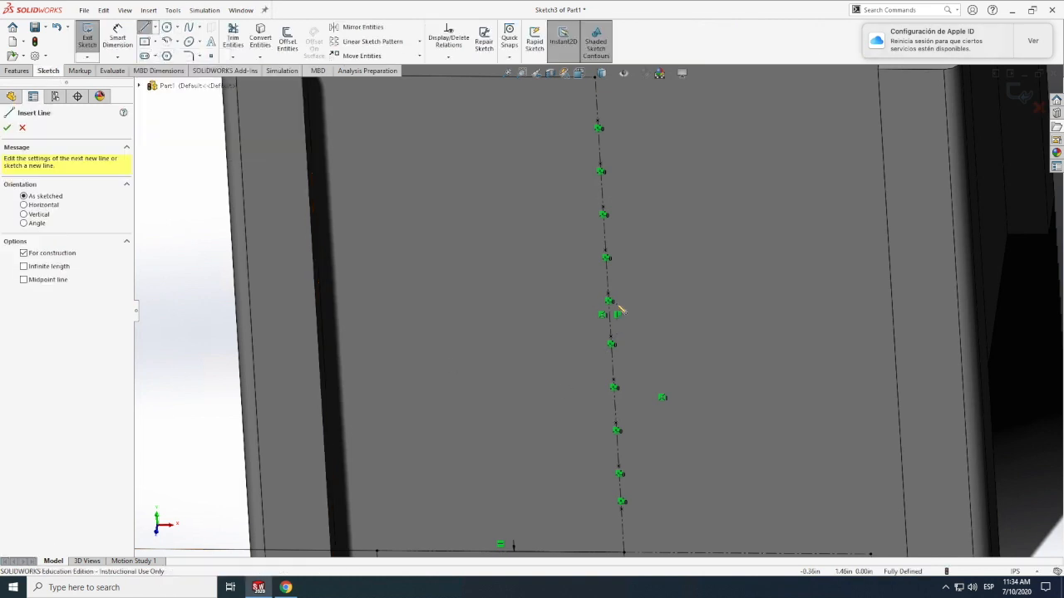
left_click(609, 299)
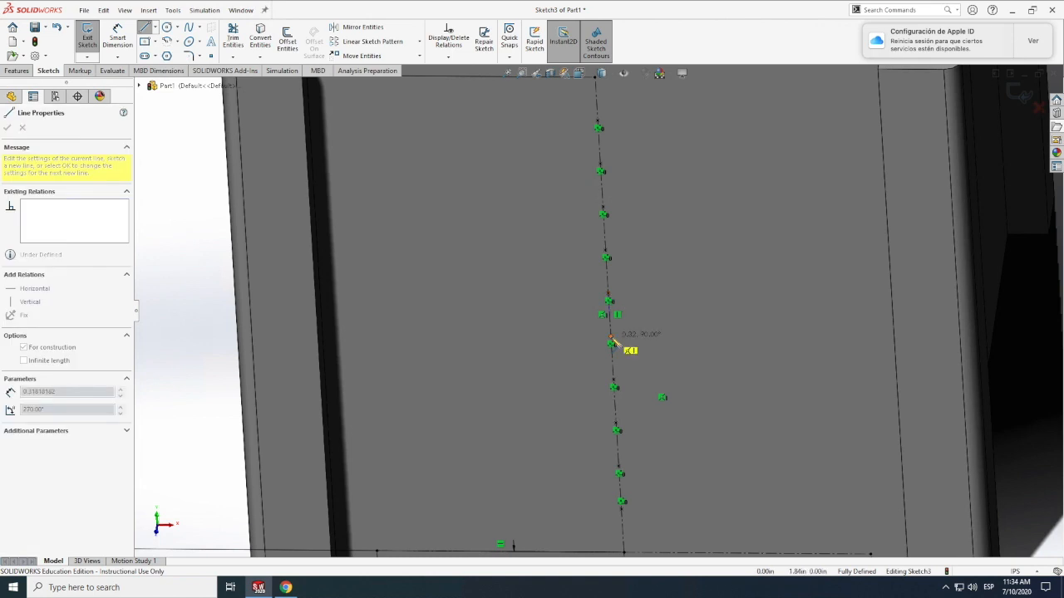
key("Escape")
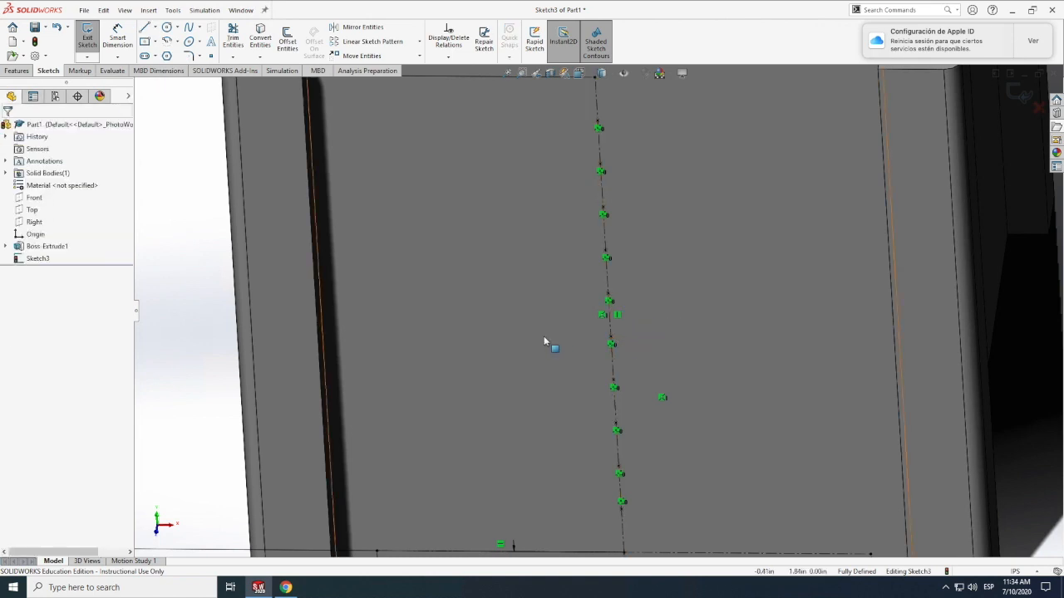
scroll(543, 336, "up", 5)
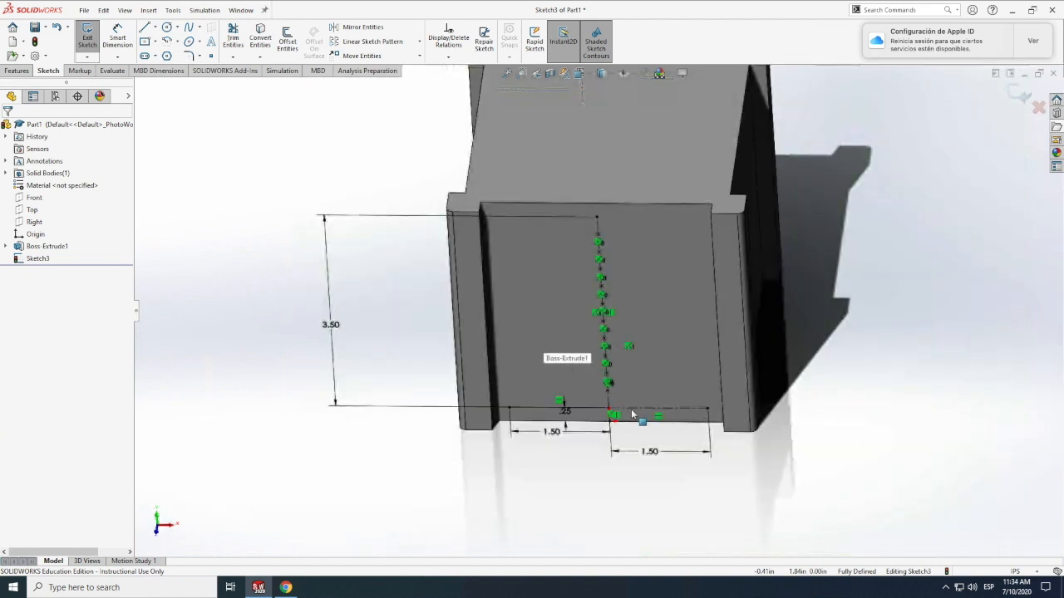
scroll(630, 413, "down", 1)
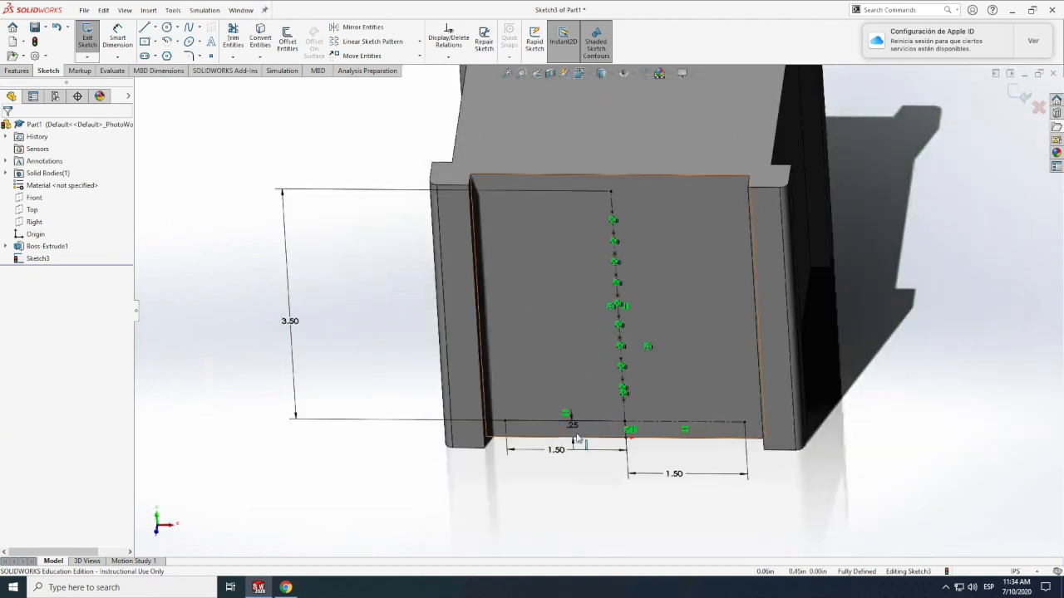
left_click(371, 43)
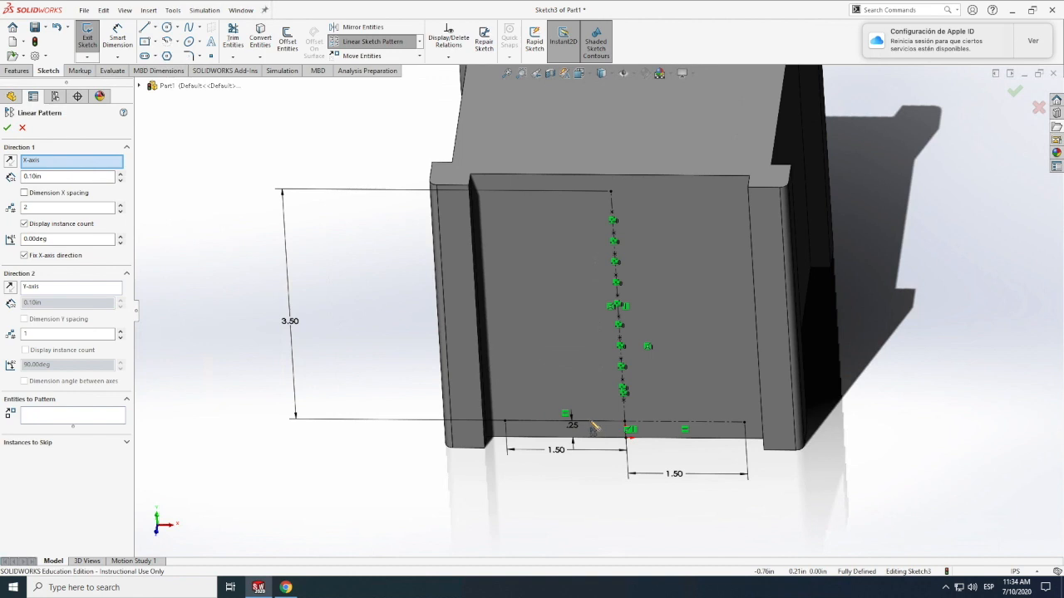
key("Escape")
left_click(641, 424)
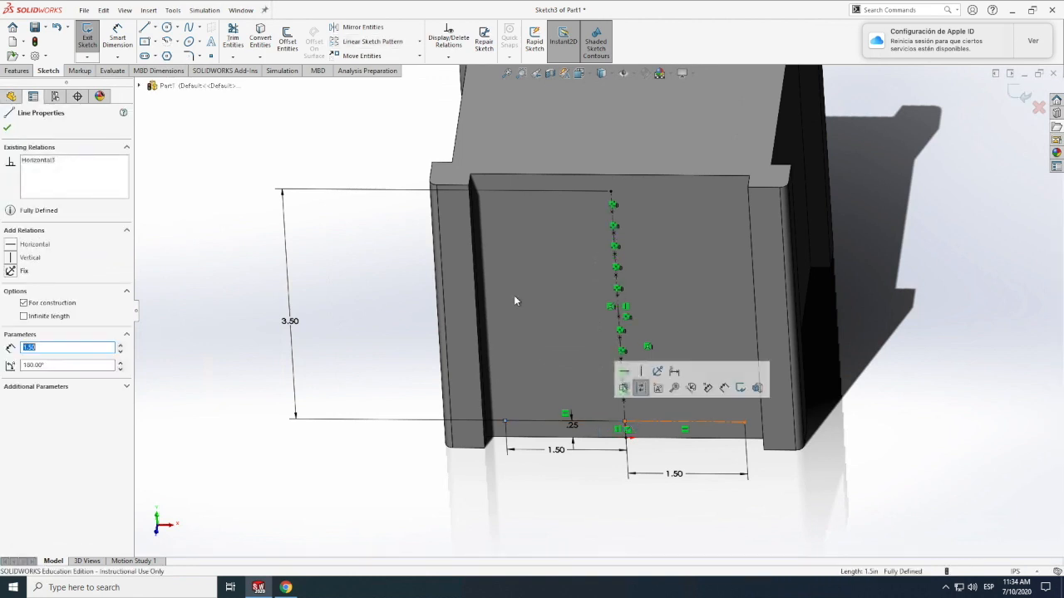
key("Escape")
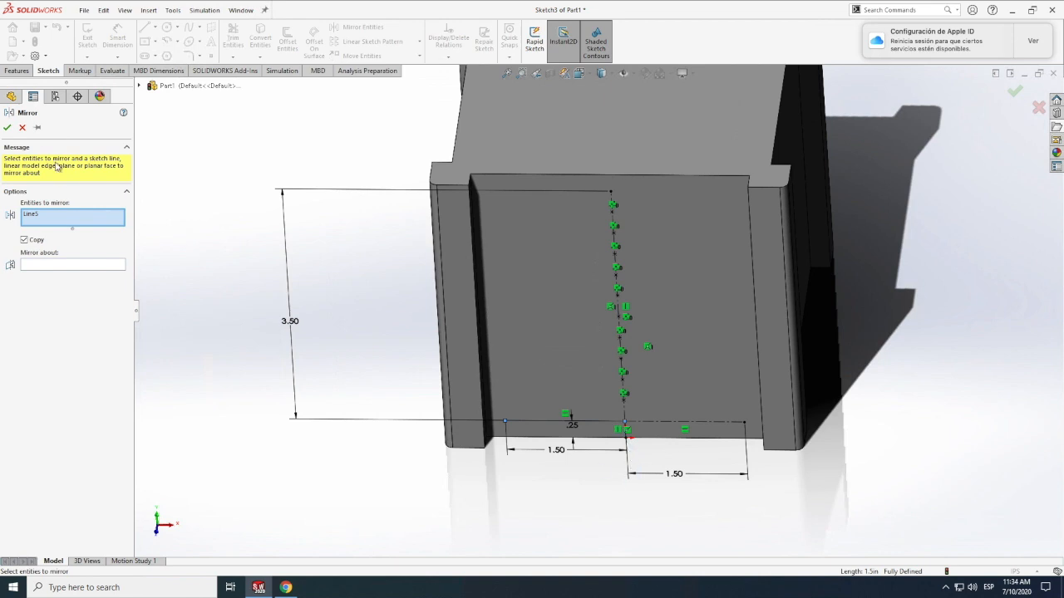
left_click(22, 127)
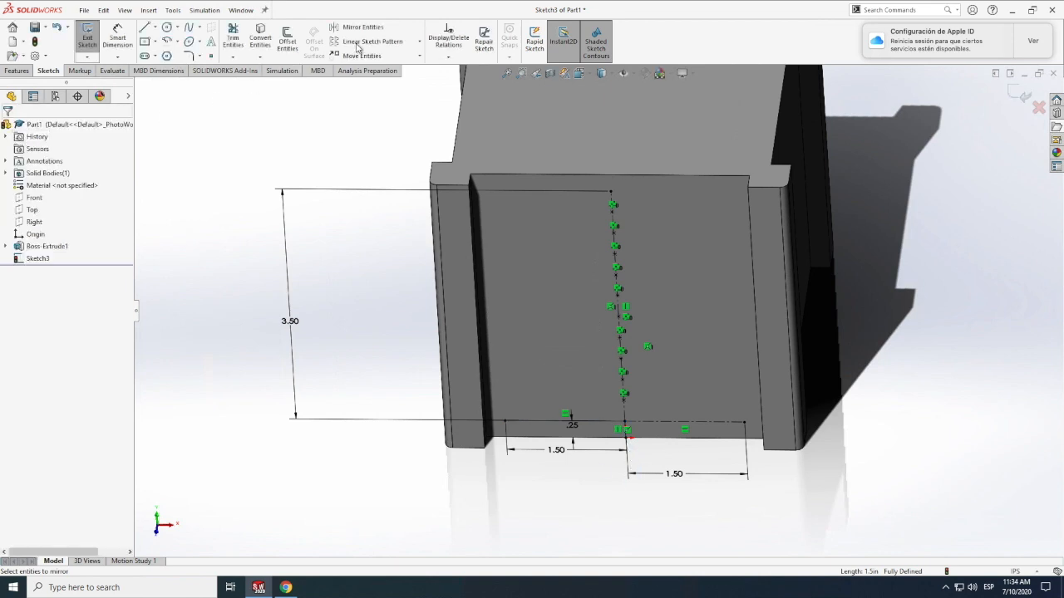
Step: Pattern both horizontal centerlines linearly along the Y-axis with 12 instances spaced 3.5/11 in and a single instance along the X-axis
left_click(366, 42)
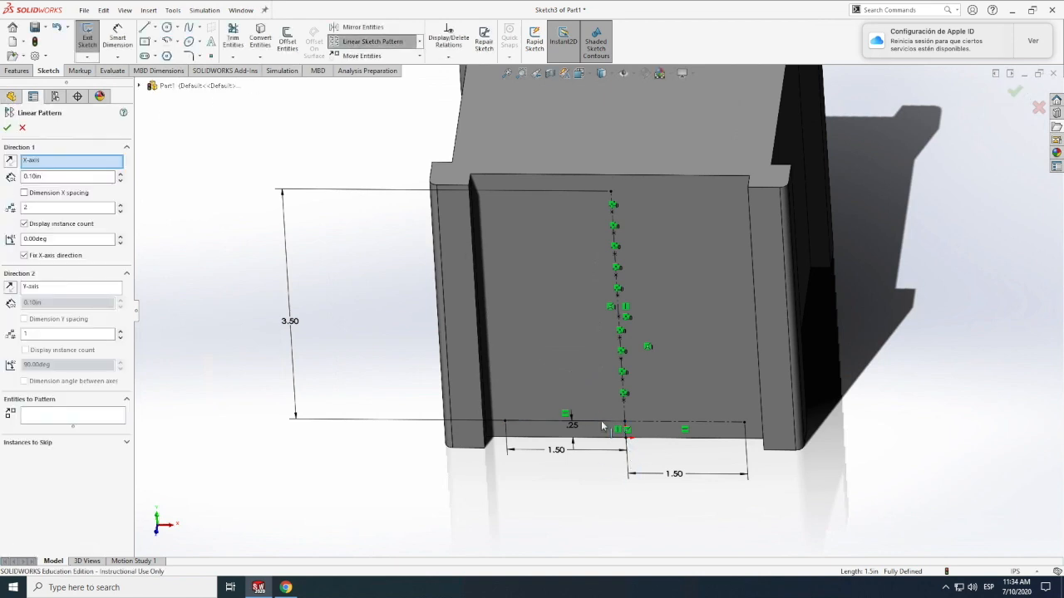
left_click(650, 424)
left_click(650, 425)
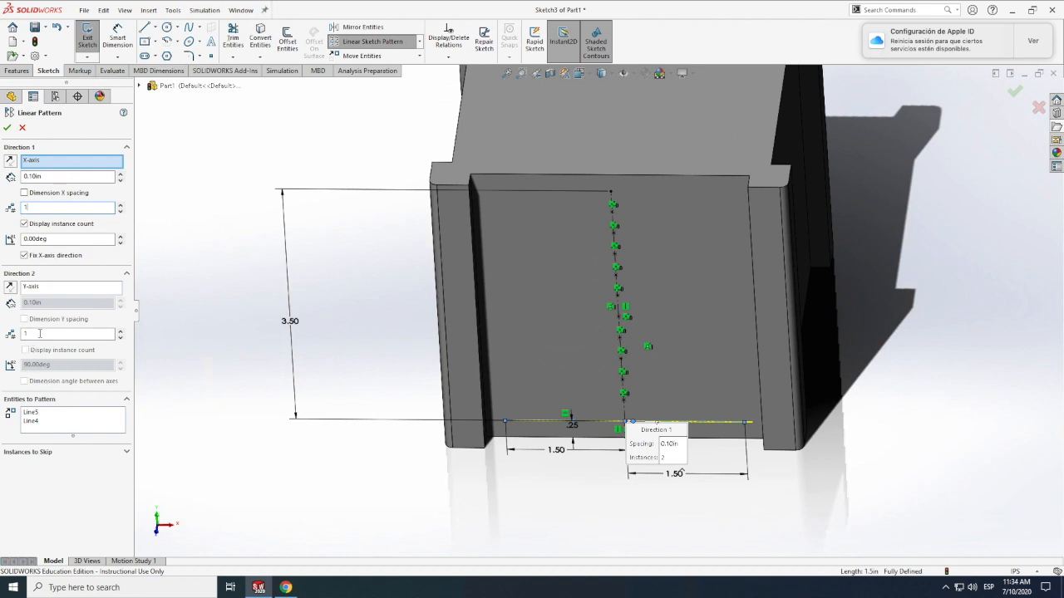
left_click(39, 334)
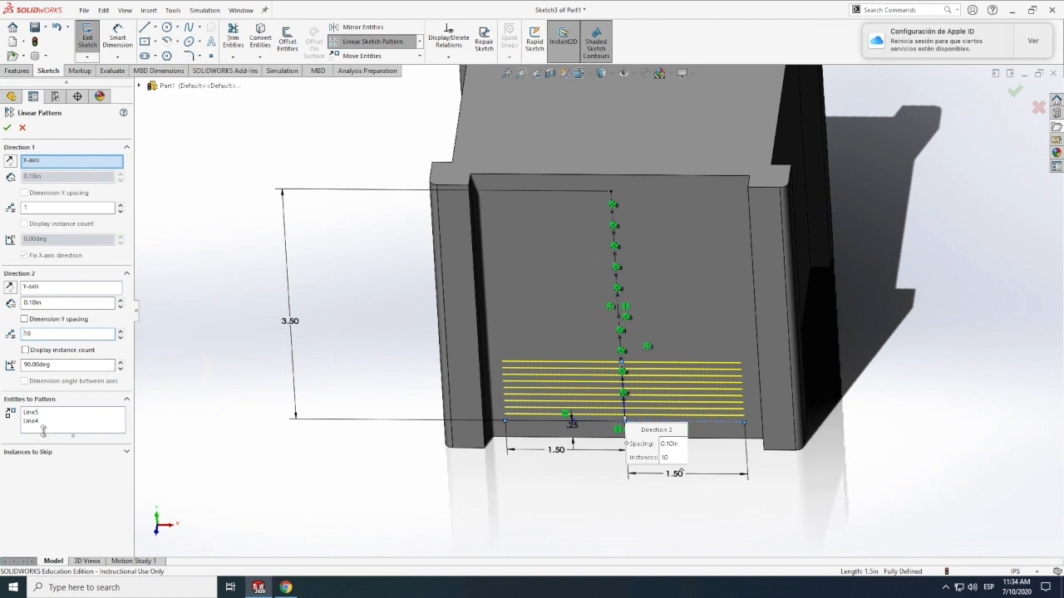
left_click(48, 303)
type("3.5/11")
key("Return")
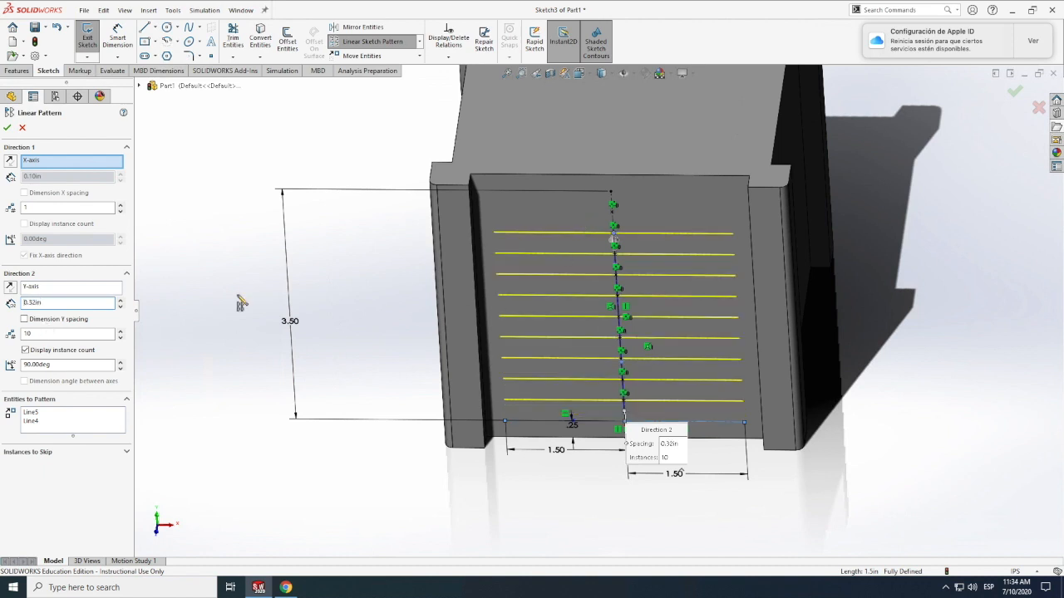
double_click(43, 335)
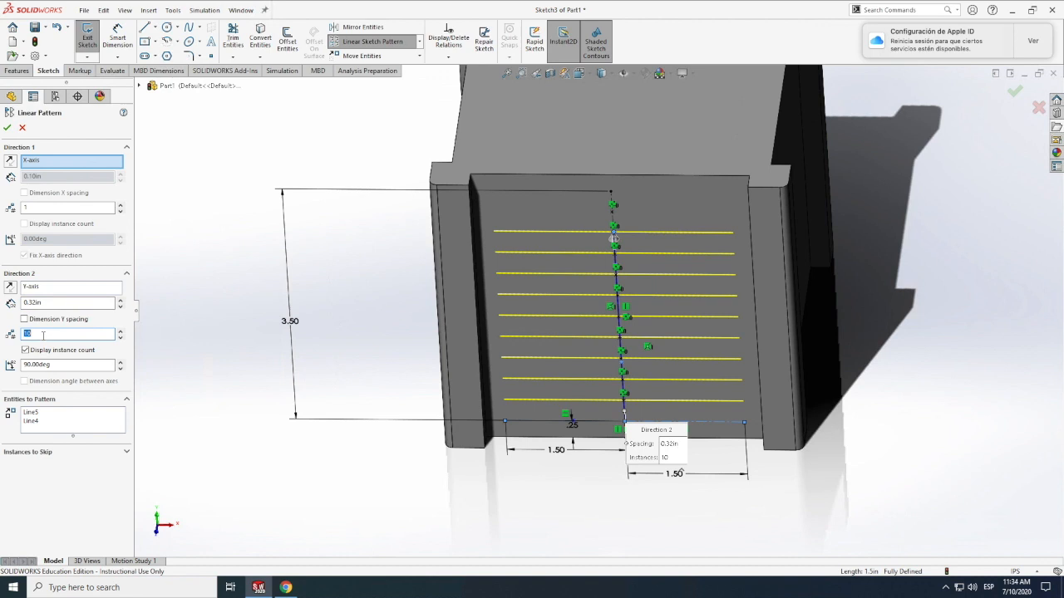
key("Return")
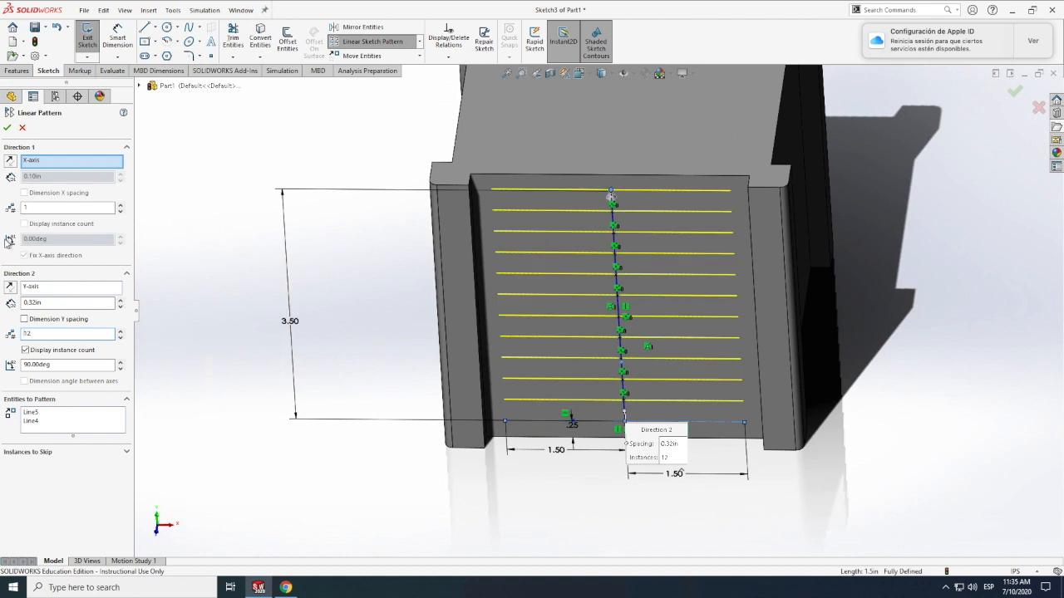
left_click(8, 129)
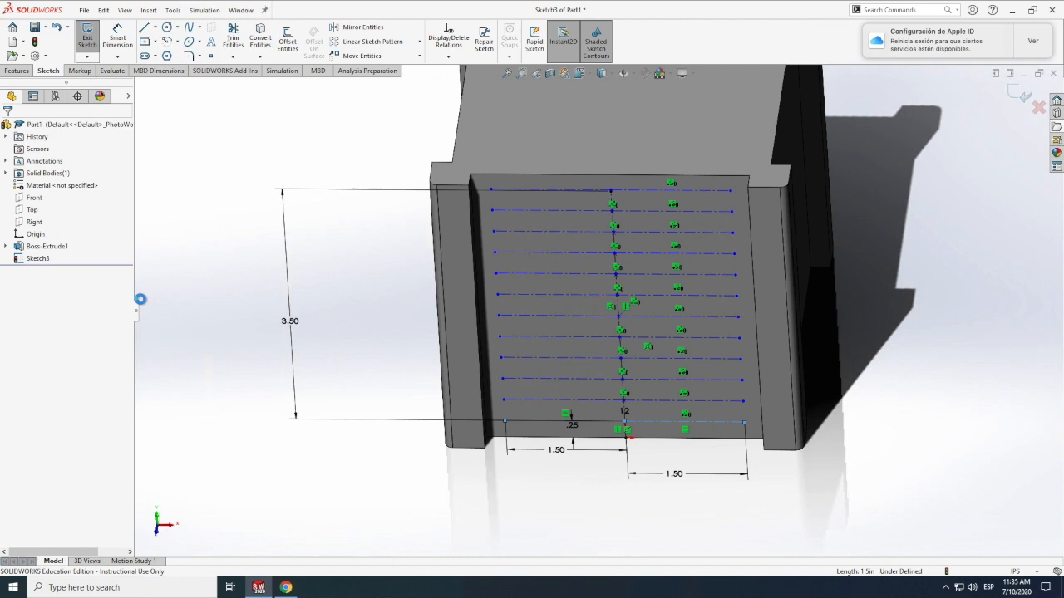
Step: Compare the patterned centerlines with the louvered vent reference image in Chrome, and return to SOLIDWORKS
scroll(178, 296, "down", 2)
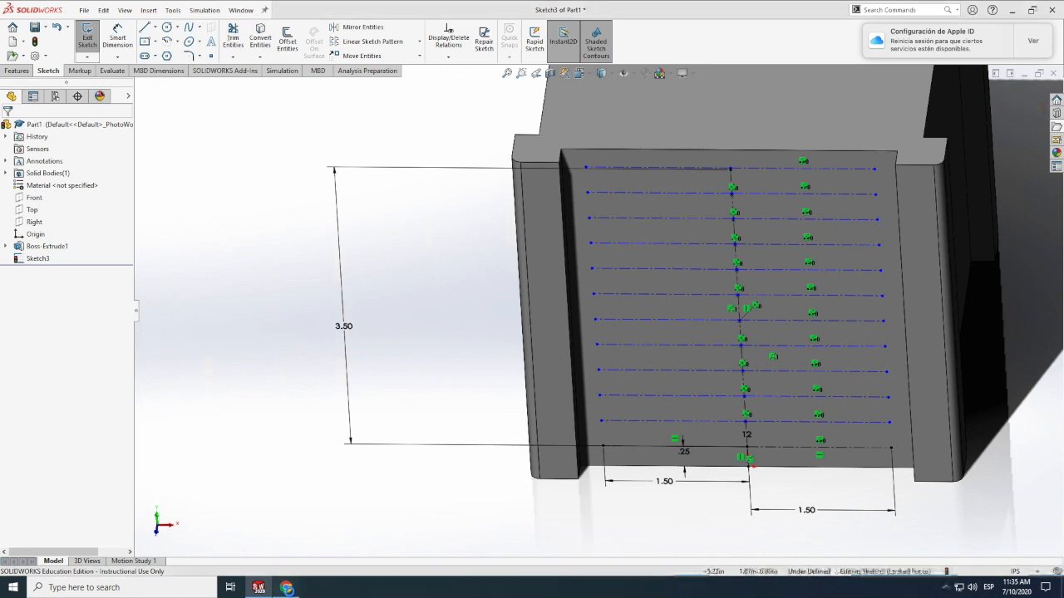
left_click(287, 588)
left_click(287, 588)
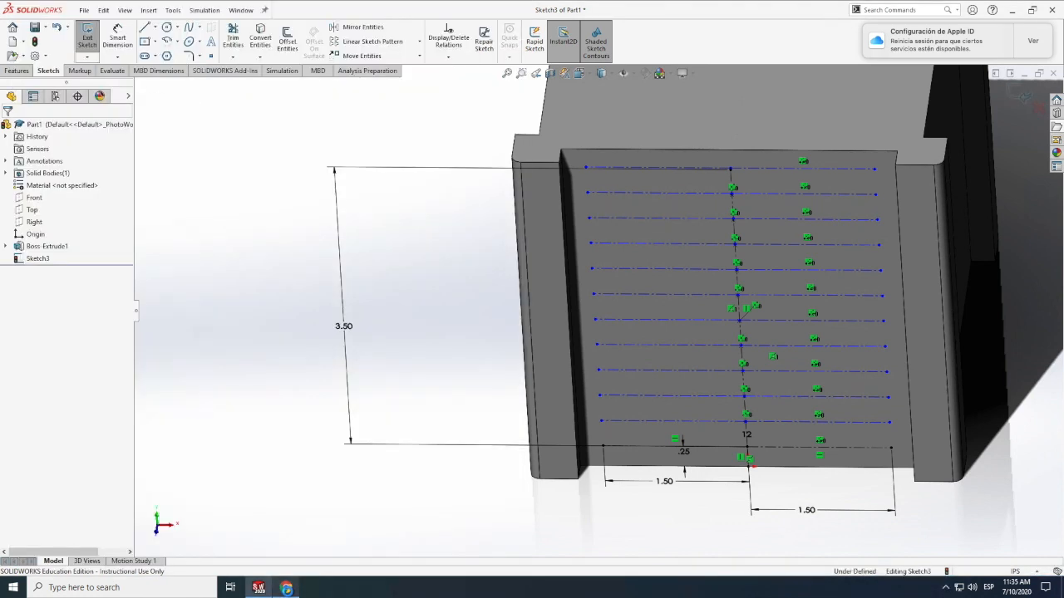
left_click(287, 589)
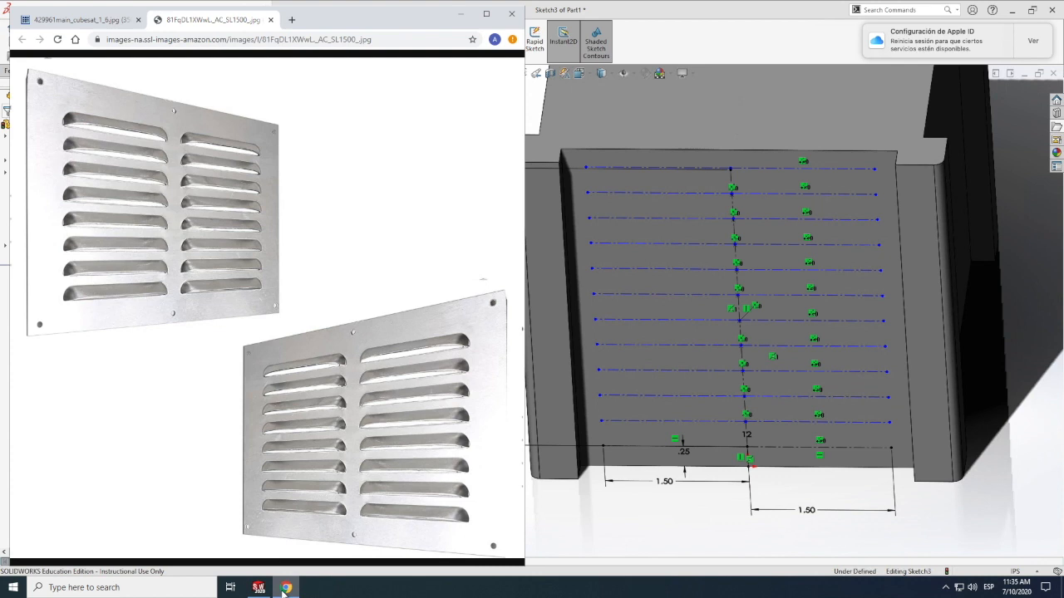
mouse_move(283, 589)
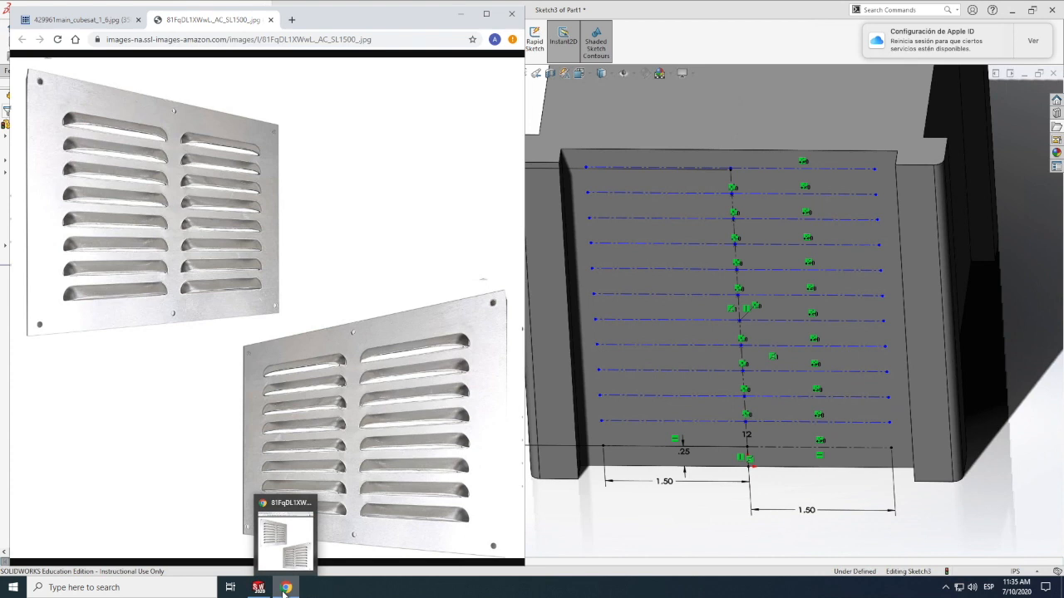
left_click(285, 588)
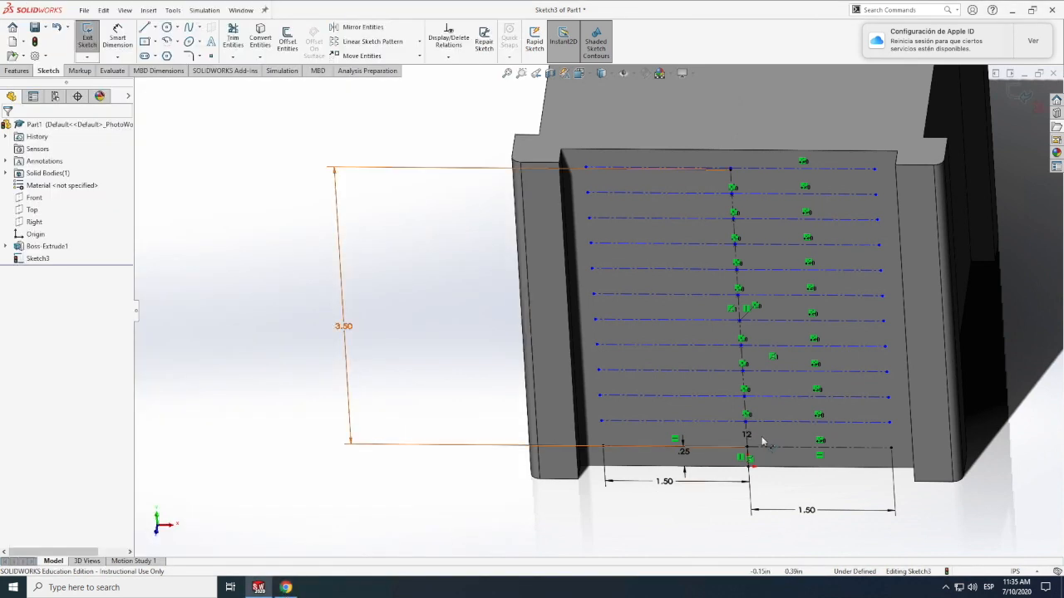
Step: Finish and exit the front-face sketch containing the patterned centerlines
scroll(760, 439, "down", 3)
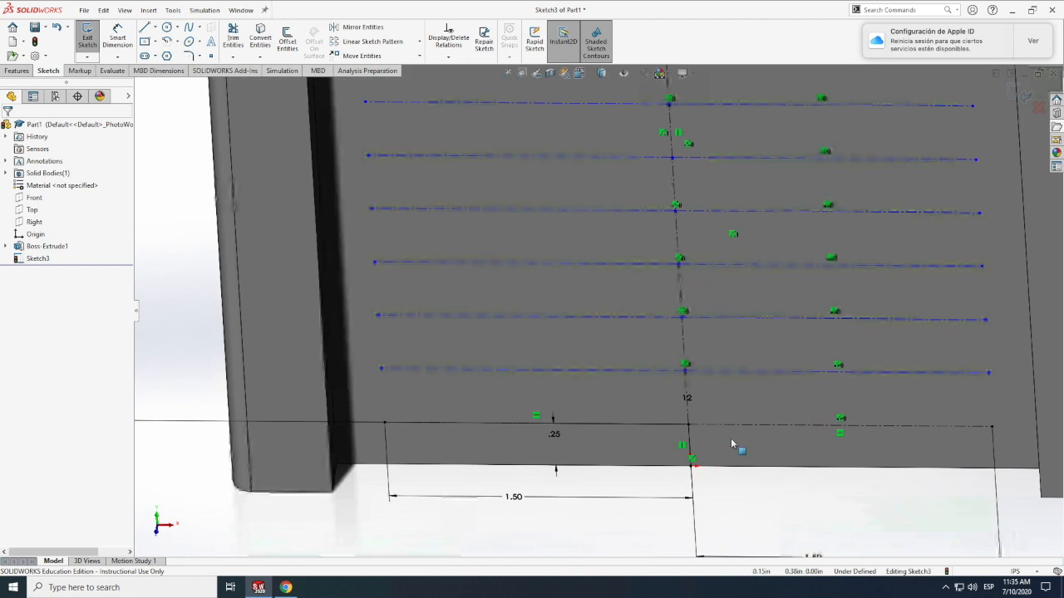
scroll(730, 438, "up", 2)
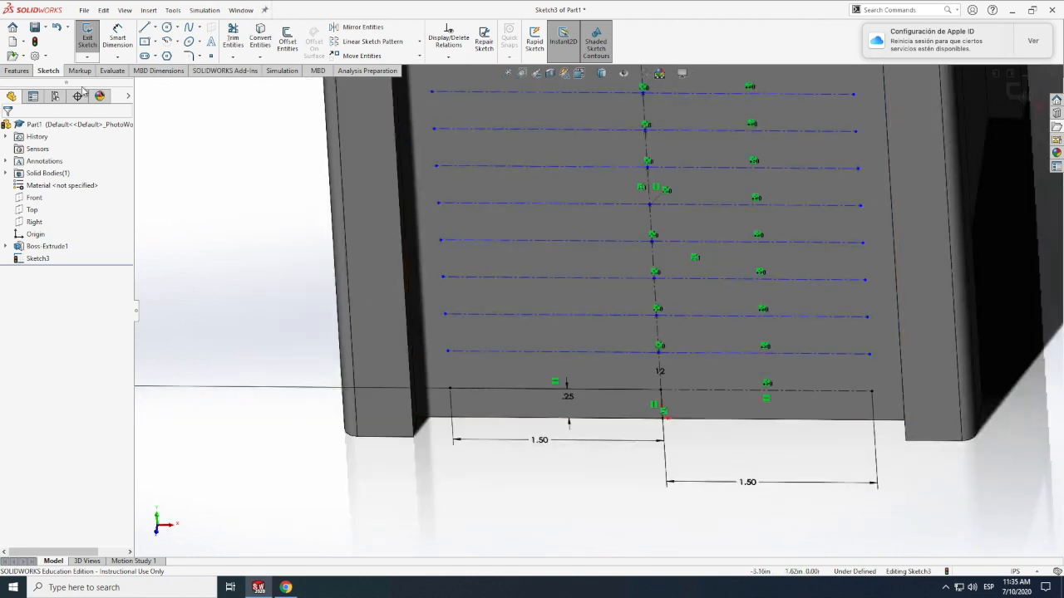
left_click(88, 38)
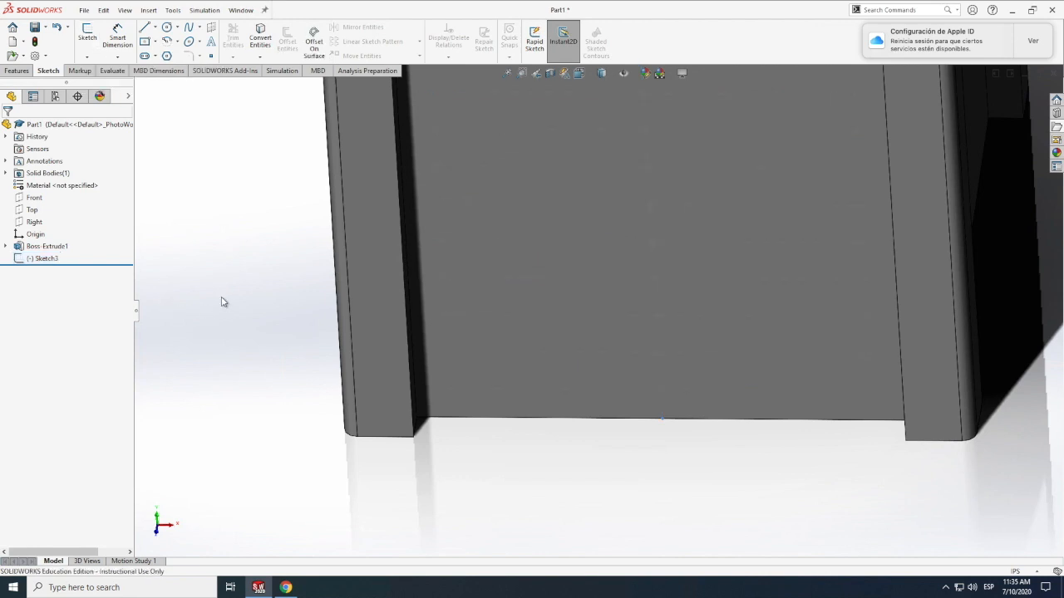
left_click(17, 70)
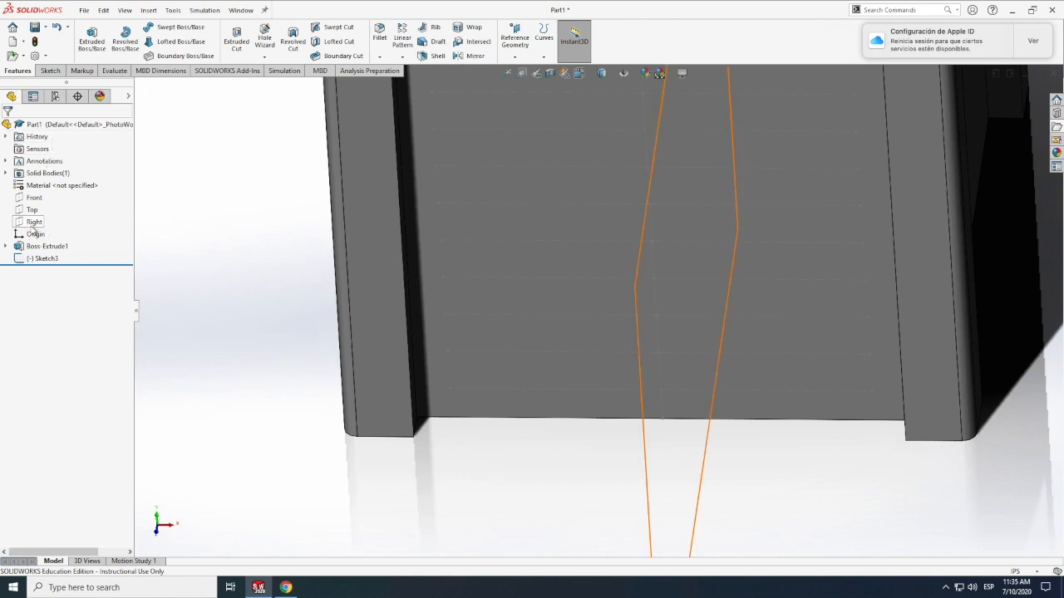
Step: Start a new sketch on the Right plane
left_click(34, 223)
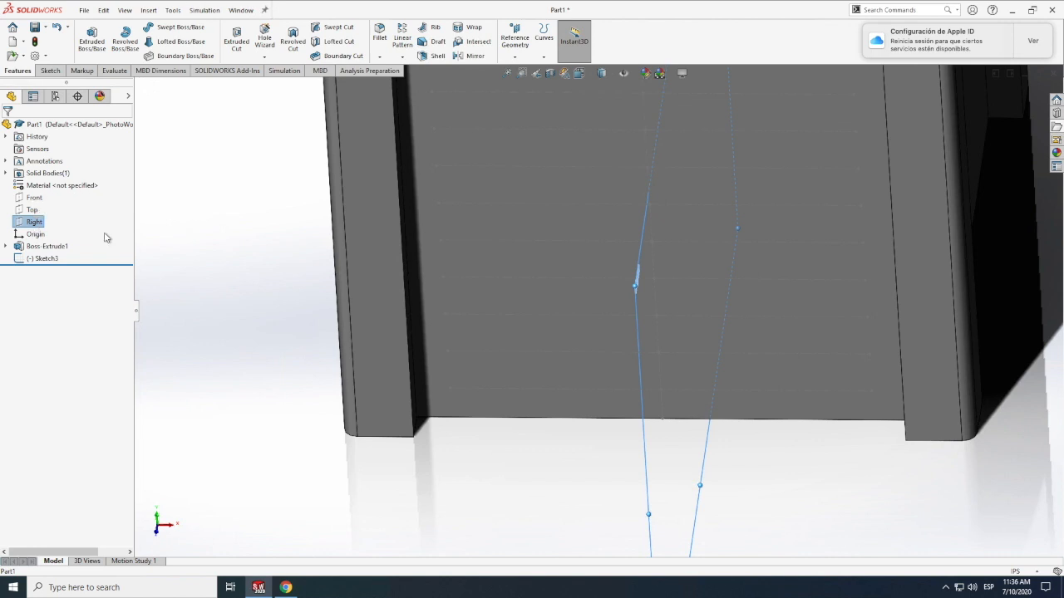
scroll(129, 14, "down", 1)
left_click(125, 10)
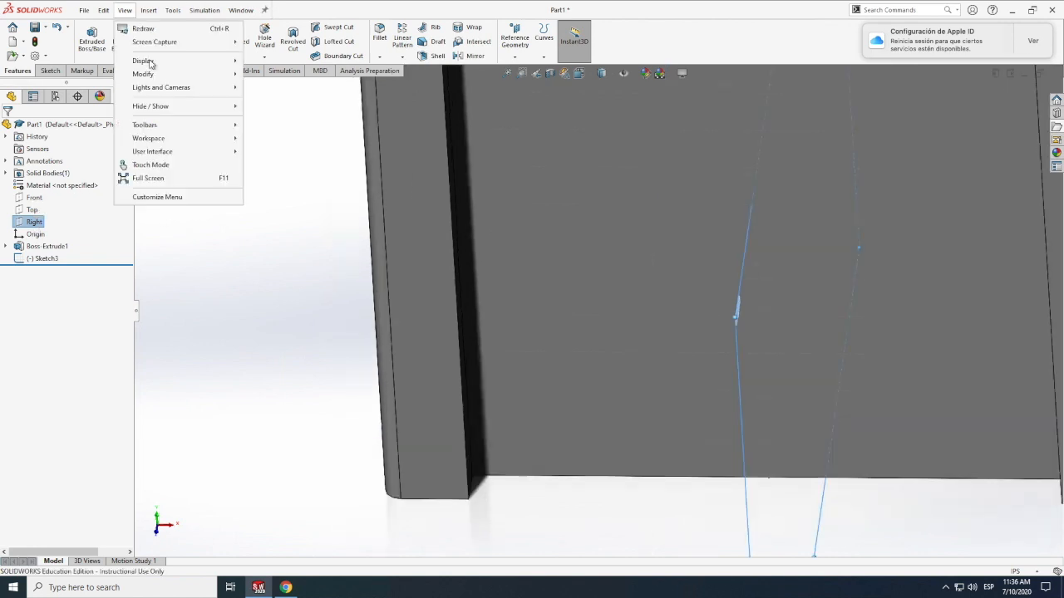
mouse_move(161, 87)
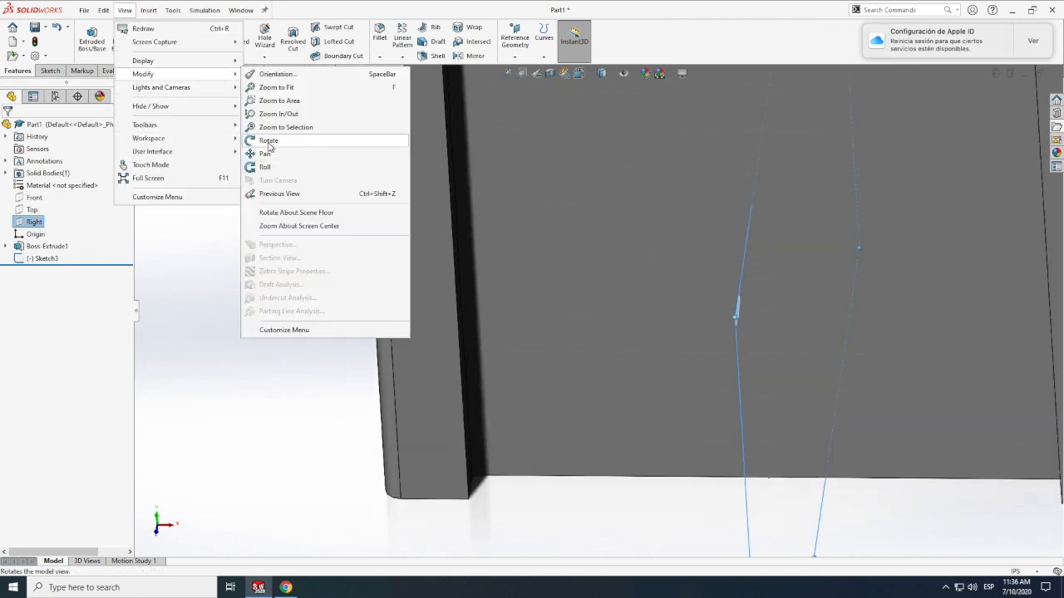
left_click(268, 142)
left_click_drag(587, 240, 611, 238)
scroll(611, 239, "up", 6)
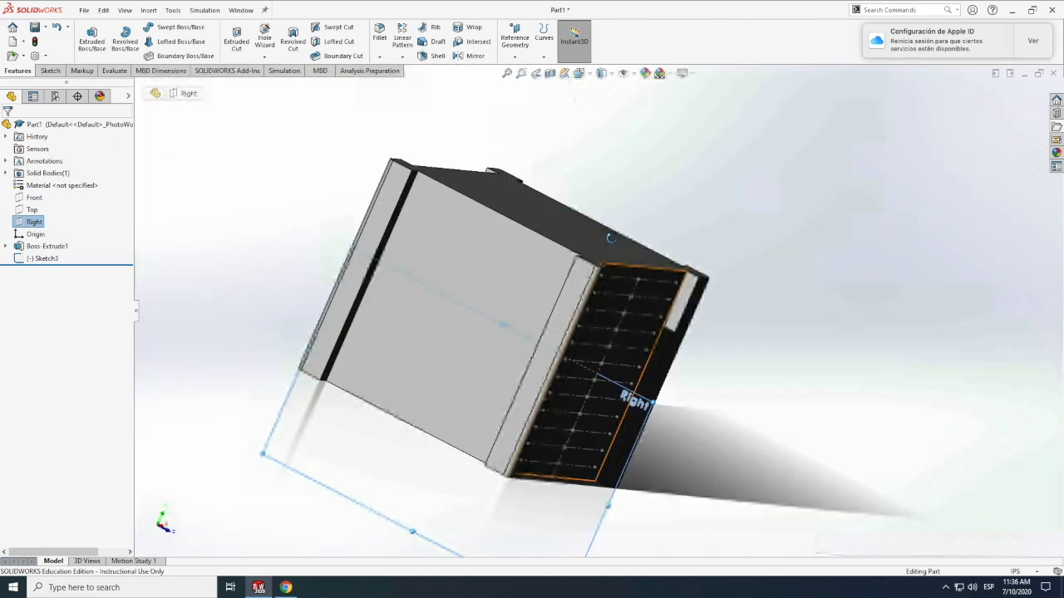
scroll(582, 478, "up", 2)
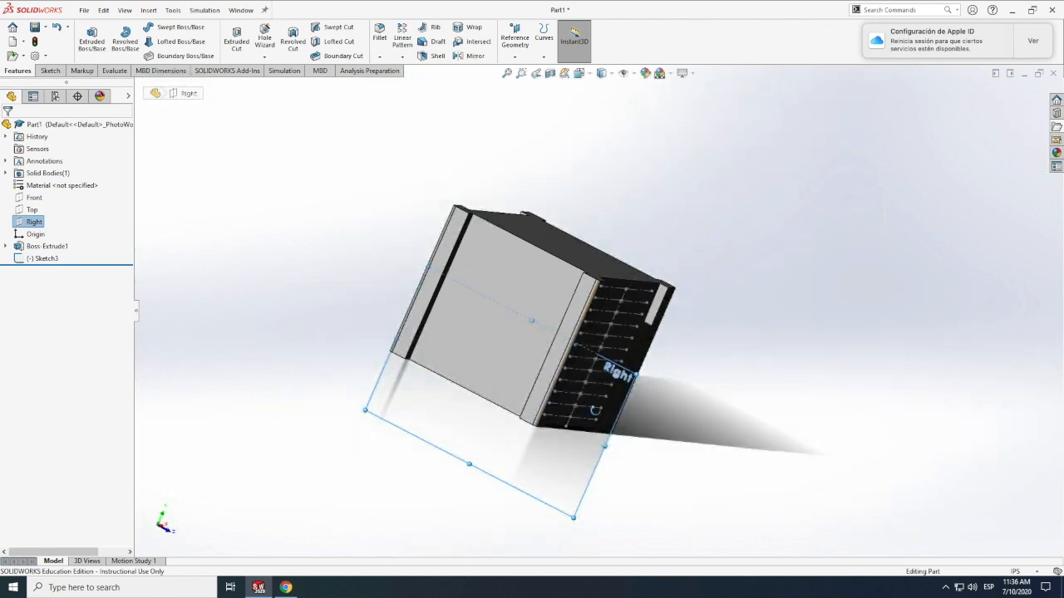
scroll(595, 428, "down", 2)
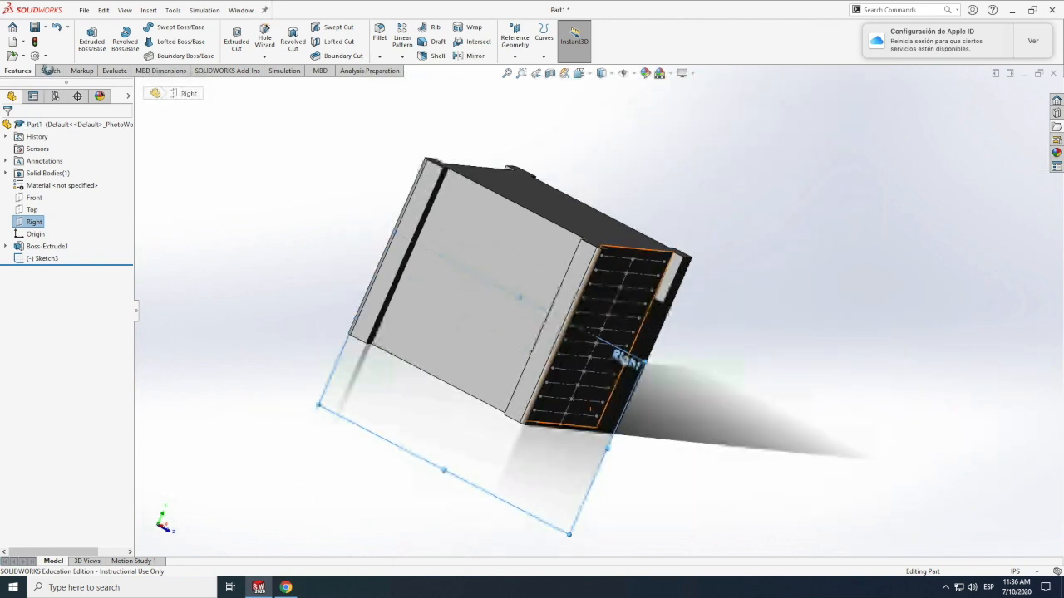
left_click(48, 72)
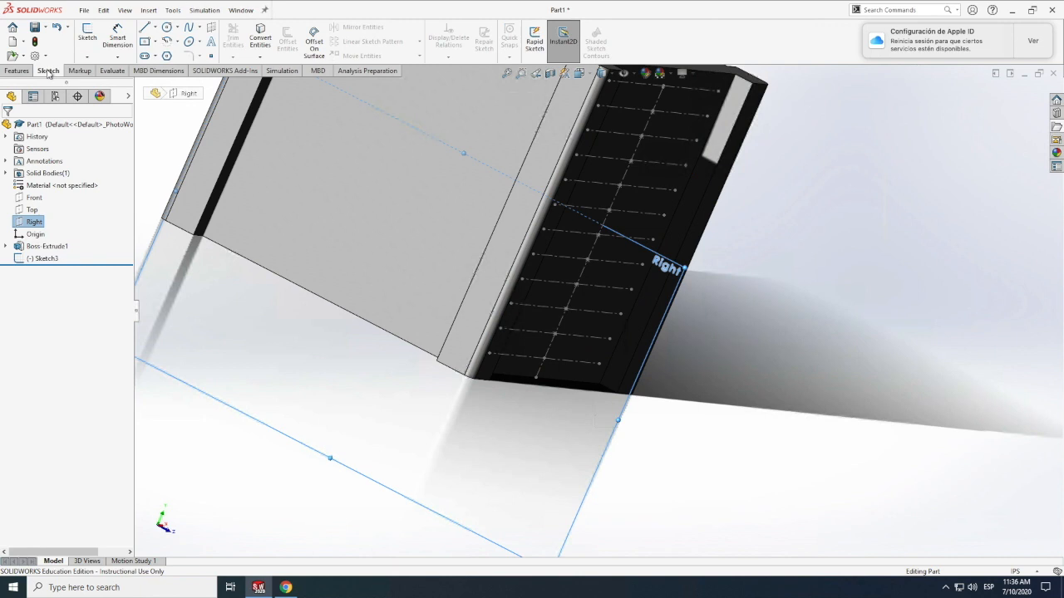
left_click(89, 35)
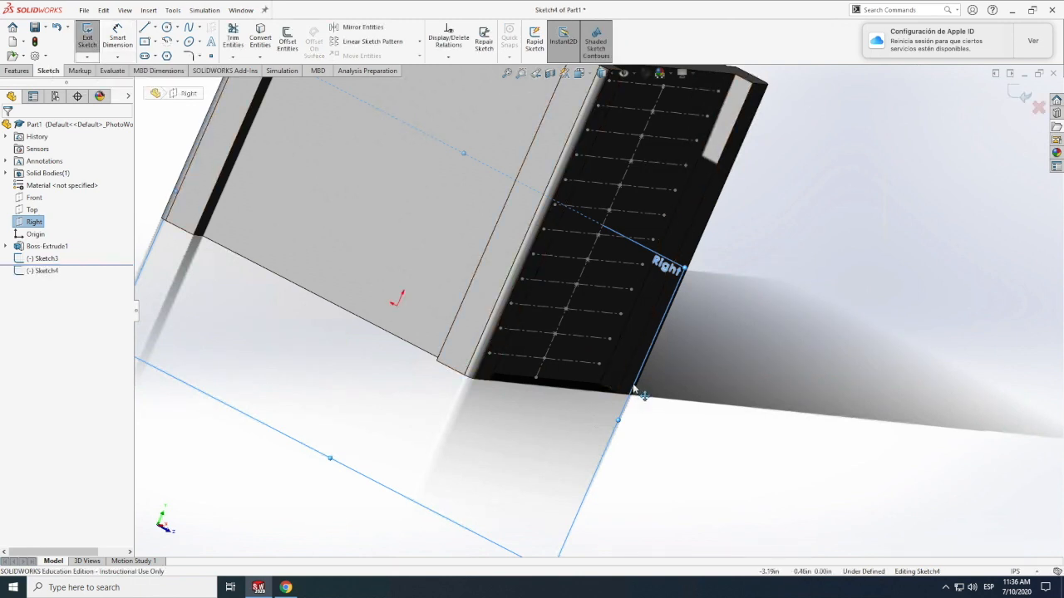
scroll(158, 31, "up", 2)
left_click(157, 30)
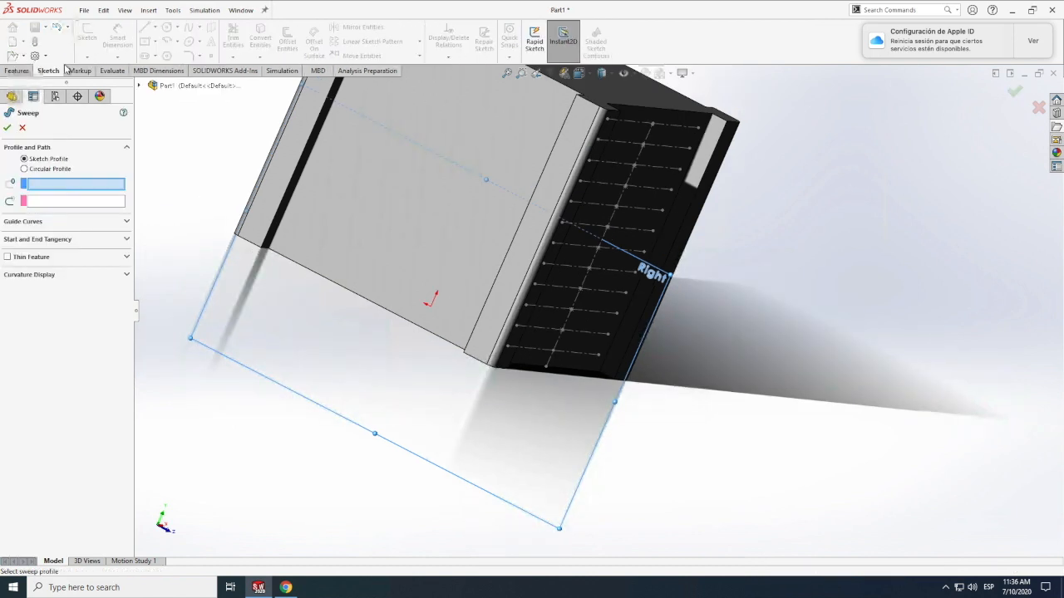
left_click(23, 127)
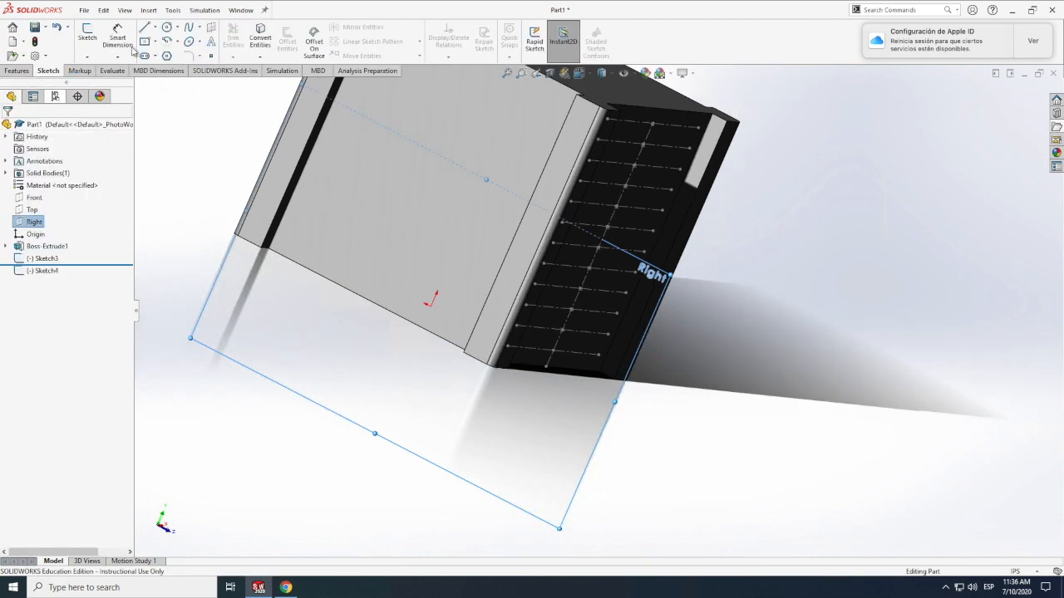
Step: Sketch a horizontal centerline about 1.2 in long outward from the midpoint of the front face's lowest patterned centerline
left_click(155, 27)
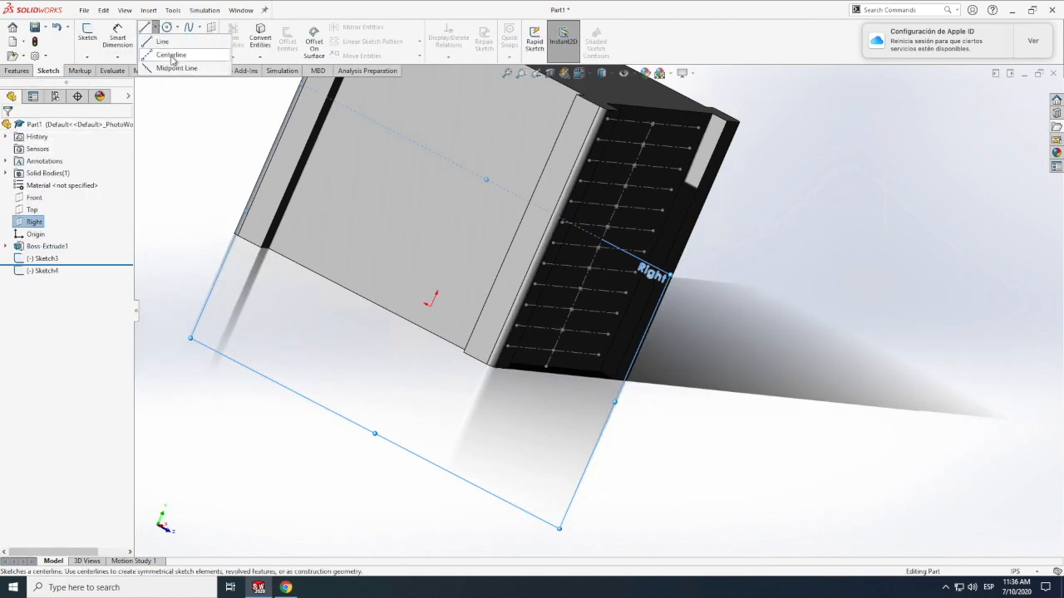
left_click(166, 54)
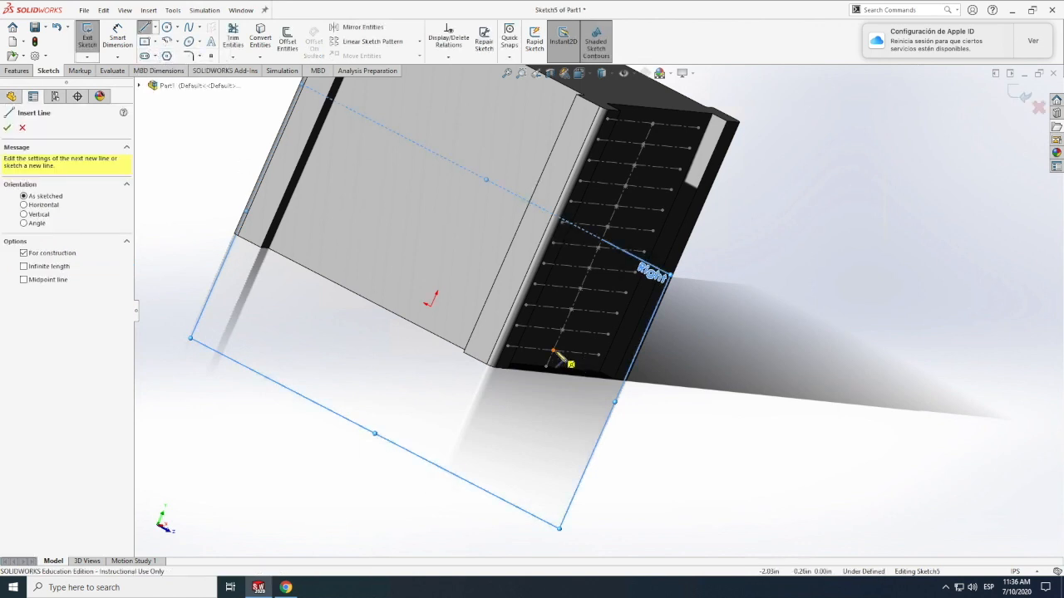
left_click(555, 352)
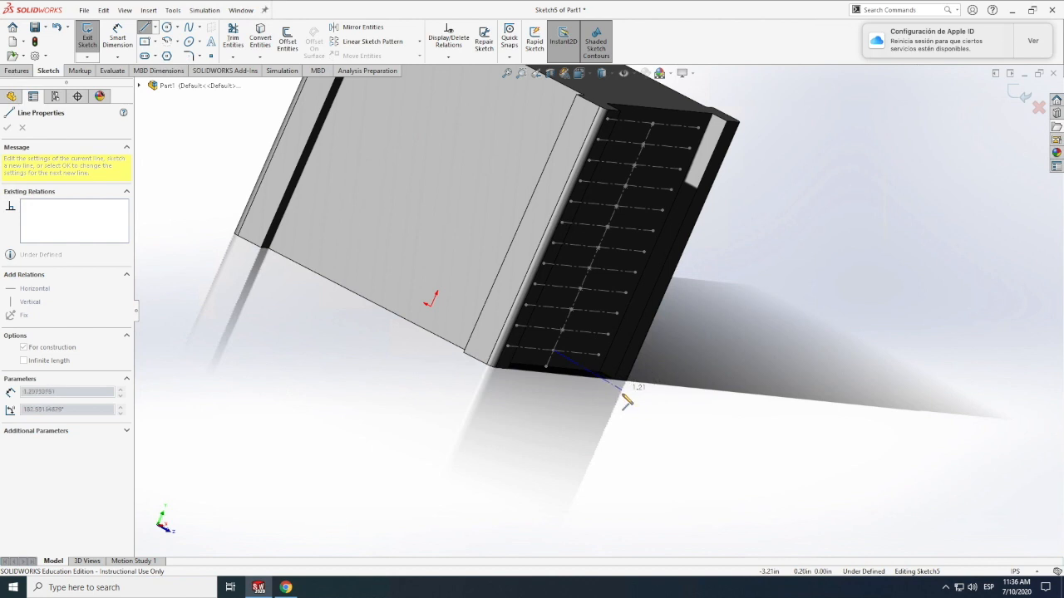
left_click(623, 384)
key("Escape")
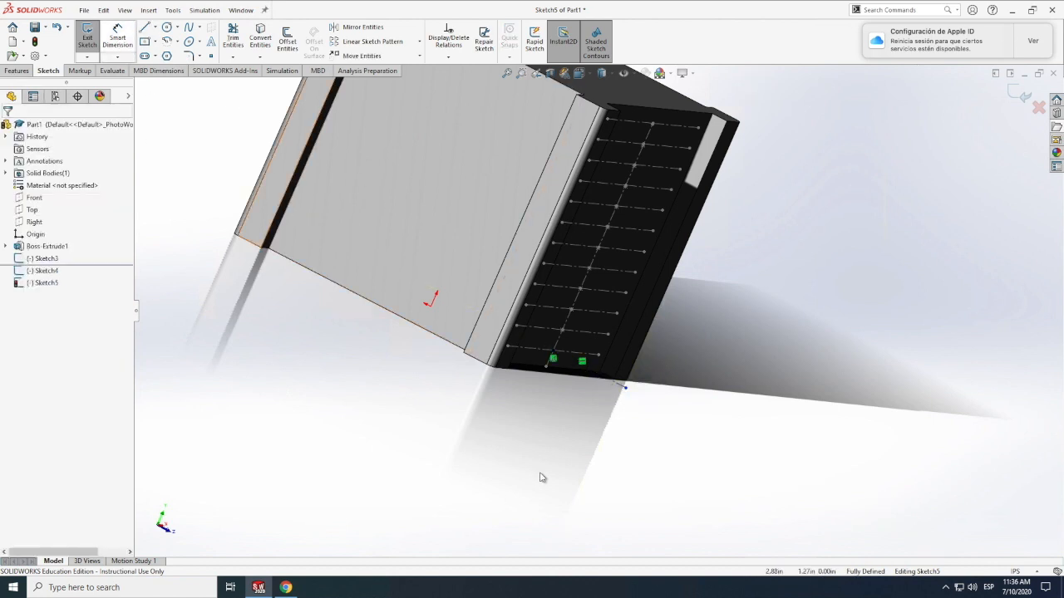
Step: Dimension the new horizontal centerline's length as 1 in
right_click_drag(540, 477, 550, 447)
left_click(614, 382)
left_click(567, 430)
type("1")
key("Return")
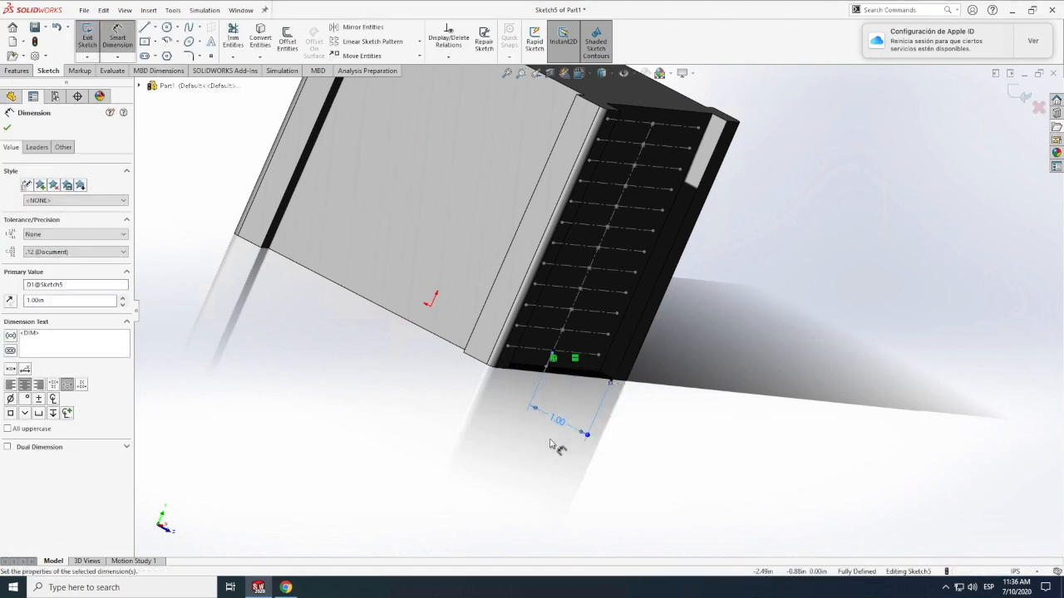
left_click(155, 29)
left_click(171, 55)
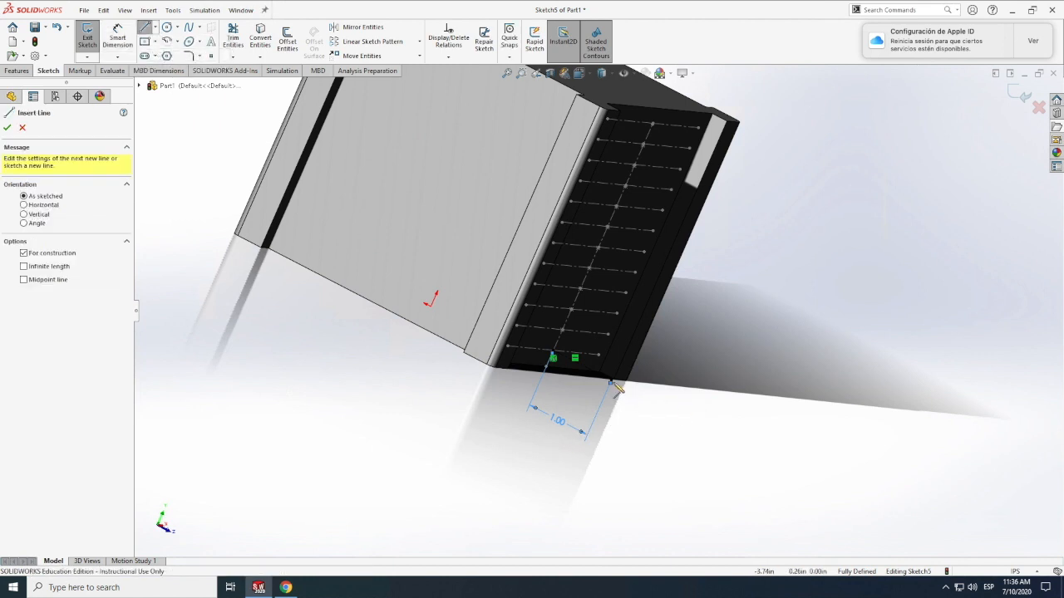
left_click(573, 355)
scroll(570, 375, "down", 2)
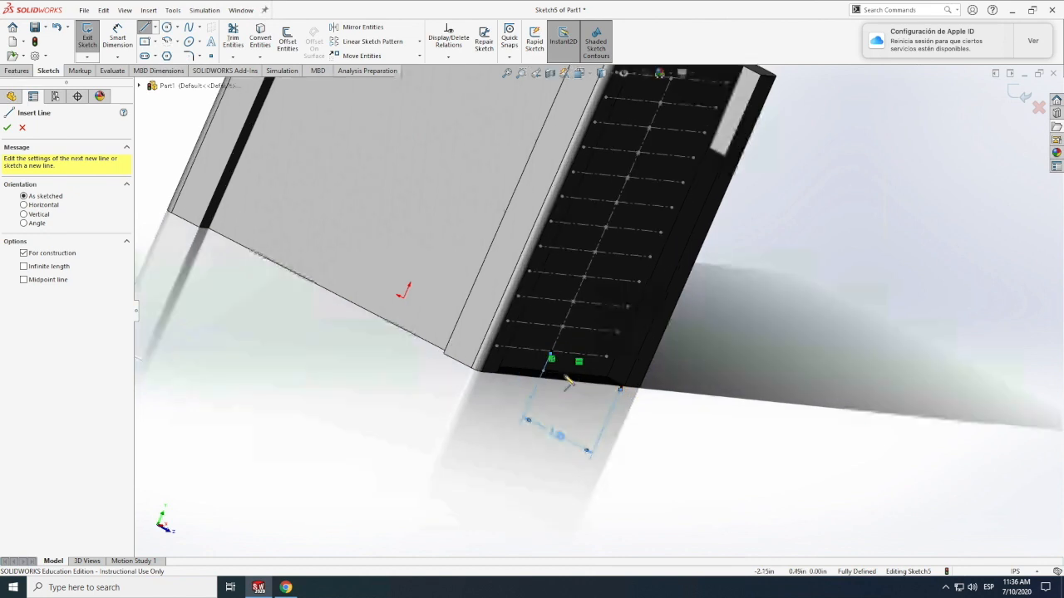
scroll(558, 462, "down", 1)
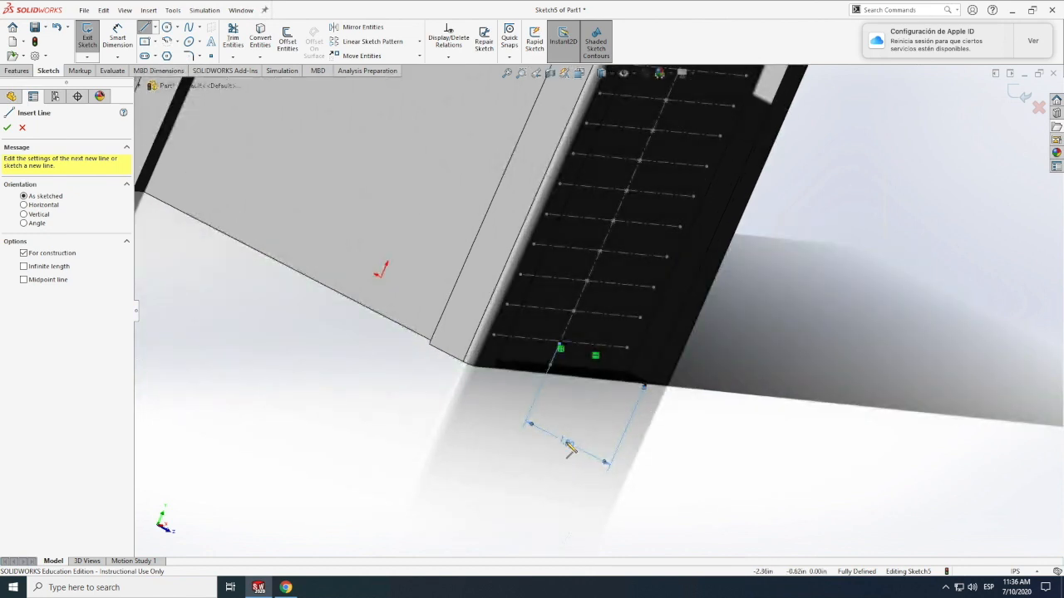
left_click(569, 445)
key("Escape")
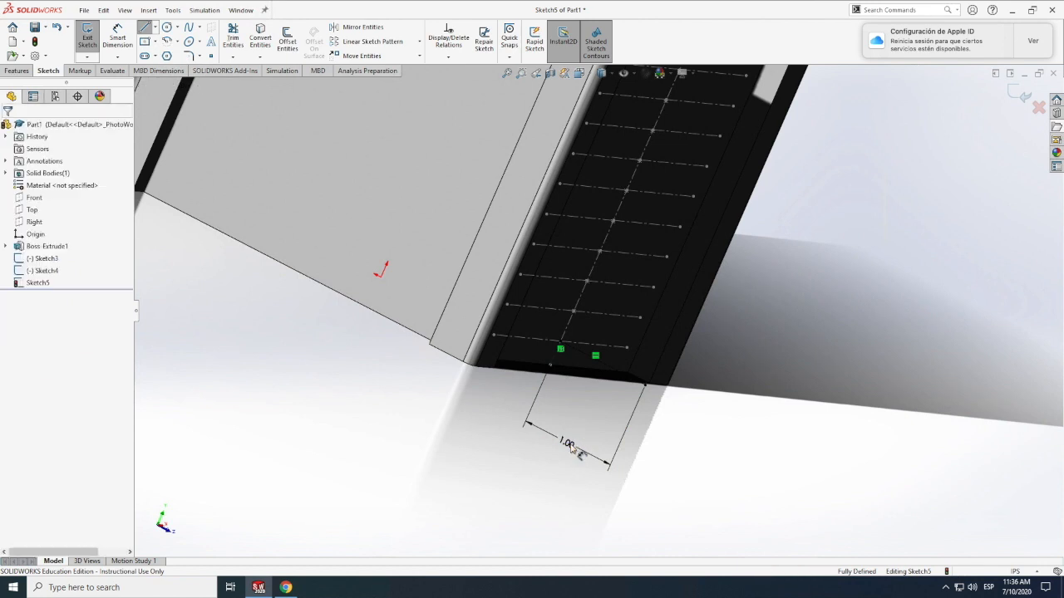
Step: Set the horizontal centerline's length to 0.25 in
double_click(567, 442)
key("BackSpace")
key("Return")
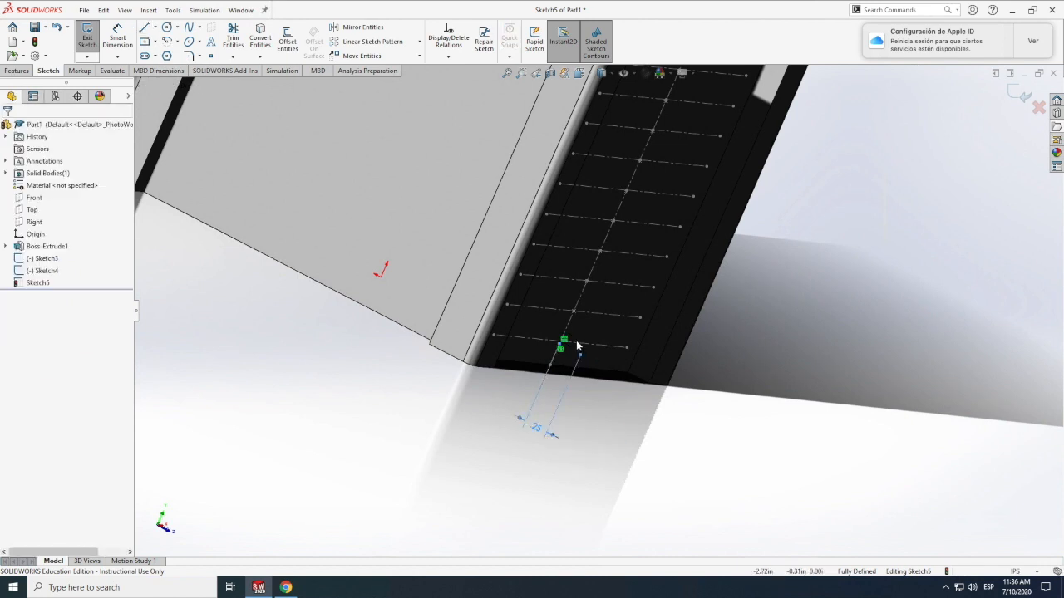
Step: Sketch an inclined centerline about 0.27 in long, rising from the outer end of the horizontal centerline back toward the front face
scroll(576, 341, "down", 1)
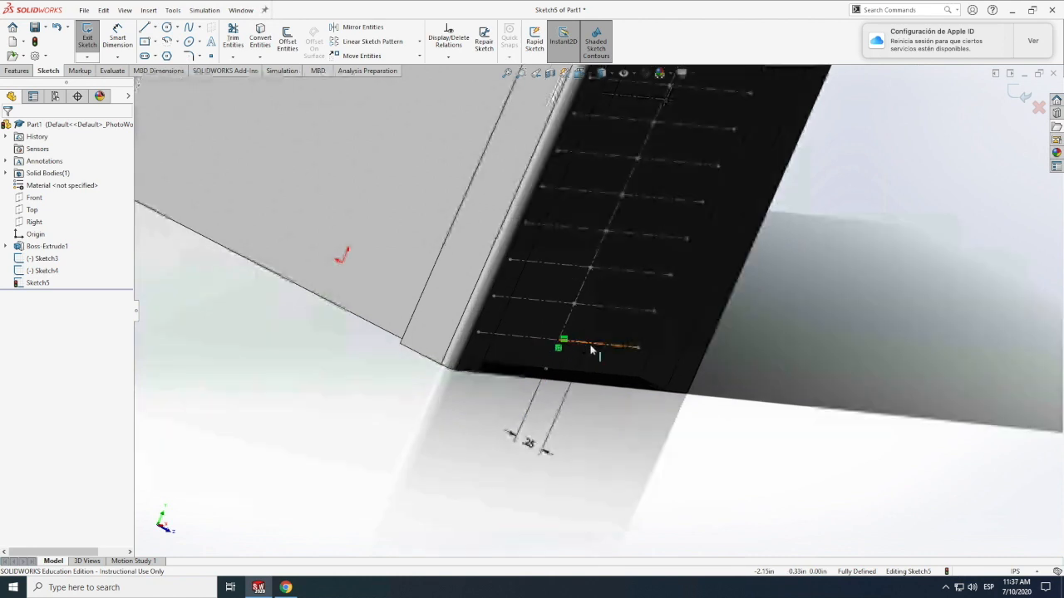
scroll(596, 347, "down", 3)
scroll(649, 424, "up", 1)
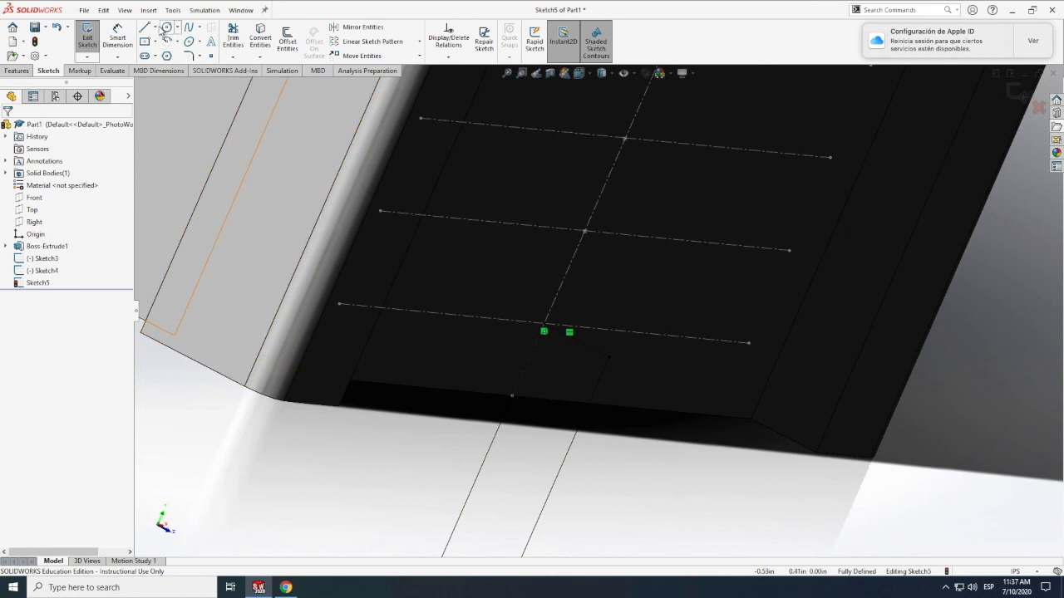
left_click(156, 28)
left_click(169, 55)
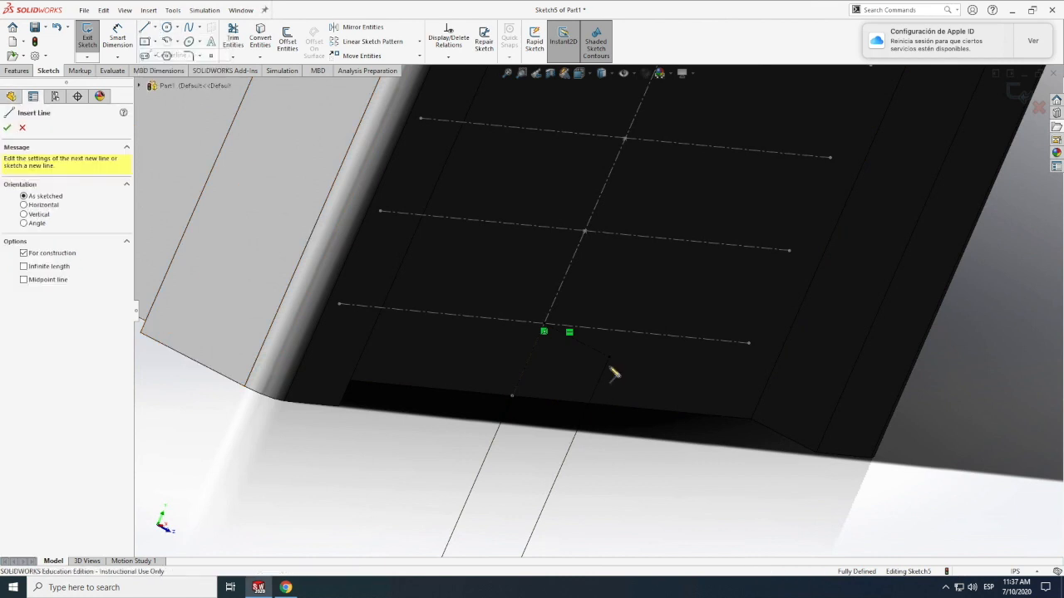
left_click(609, 357)
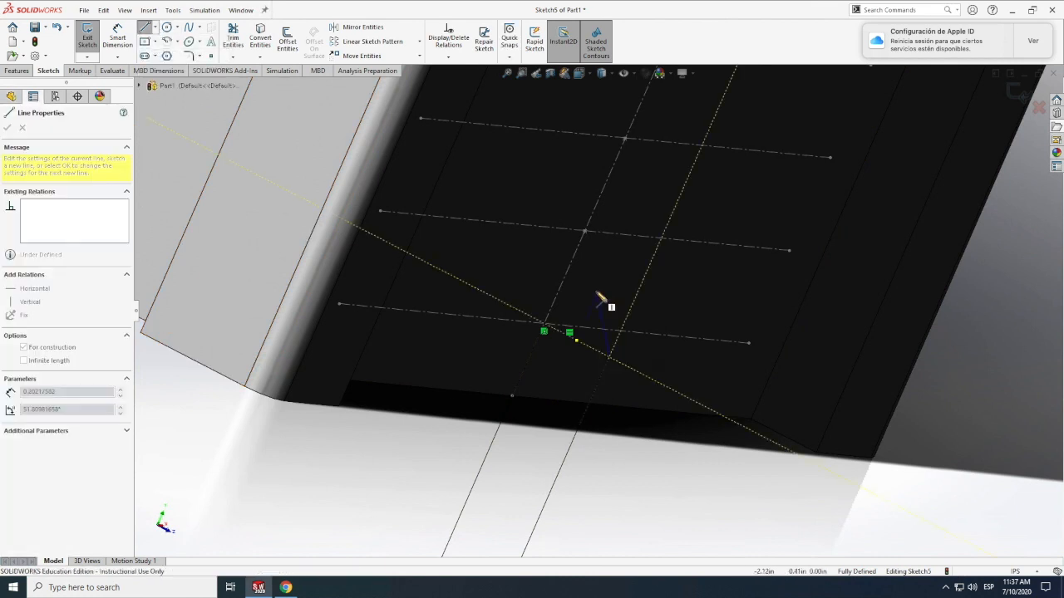
left_click(605, 272)
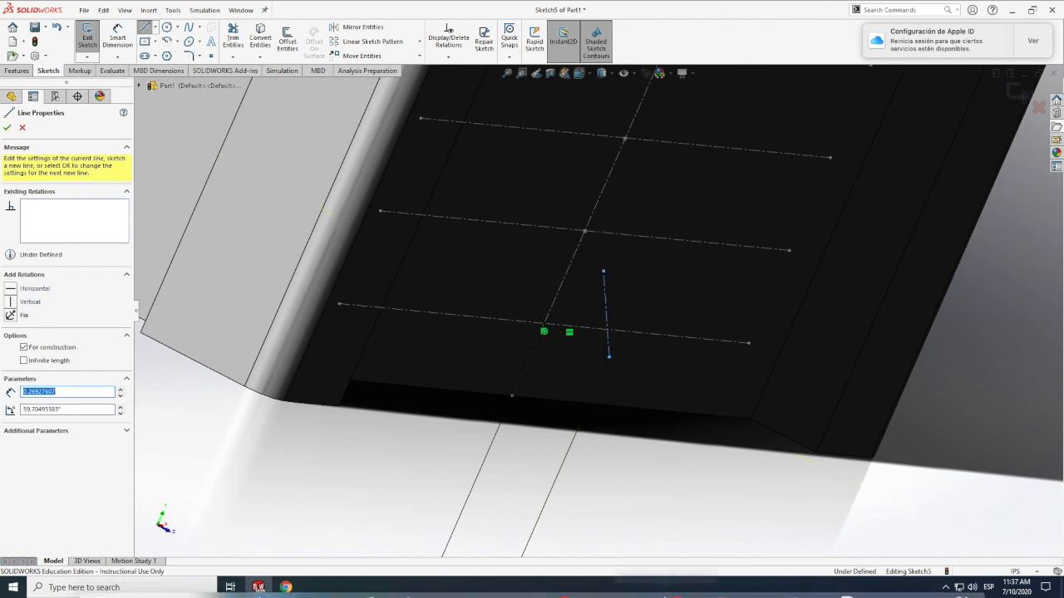
key("Escape")
Step: Dimension the inclined centerline's length as 0.25 in
left_click(117, 38)
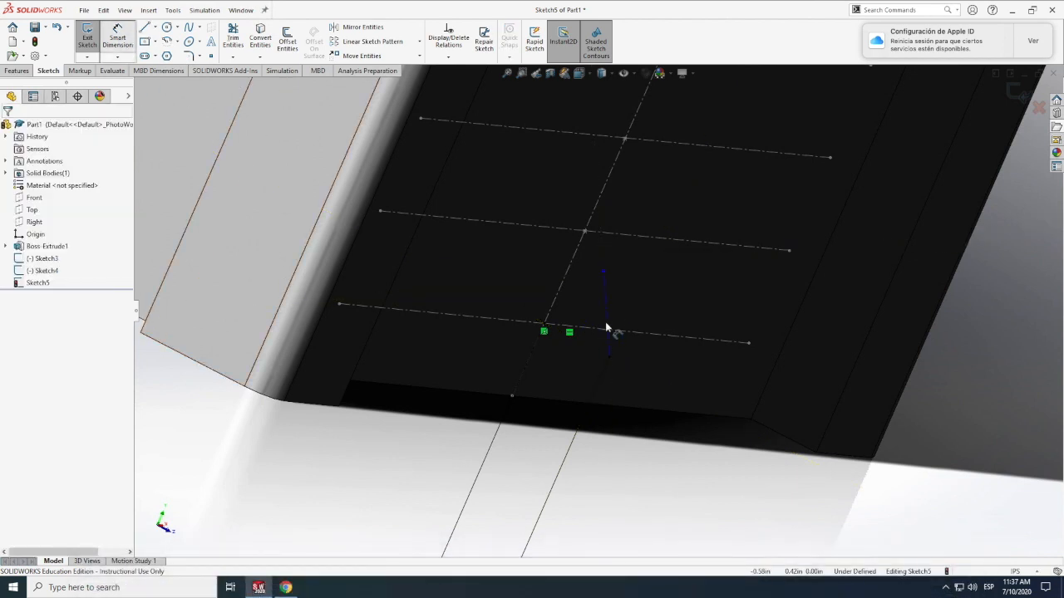
left_click(610, 321)
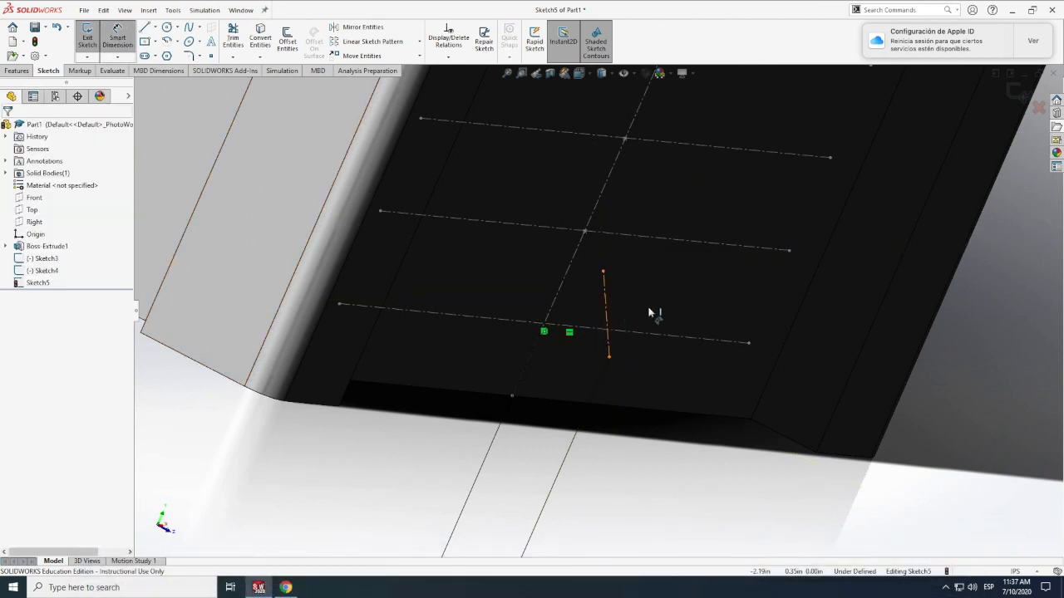
left_click(739, 313)
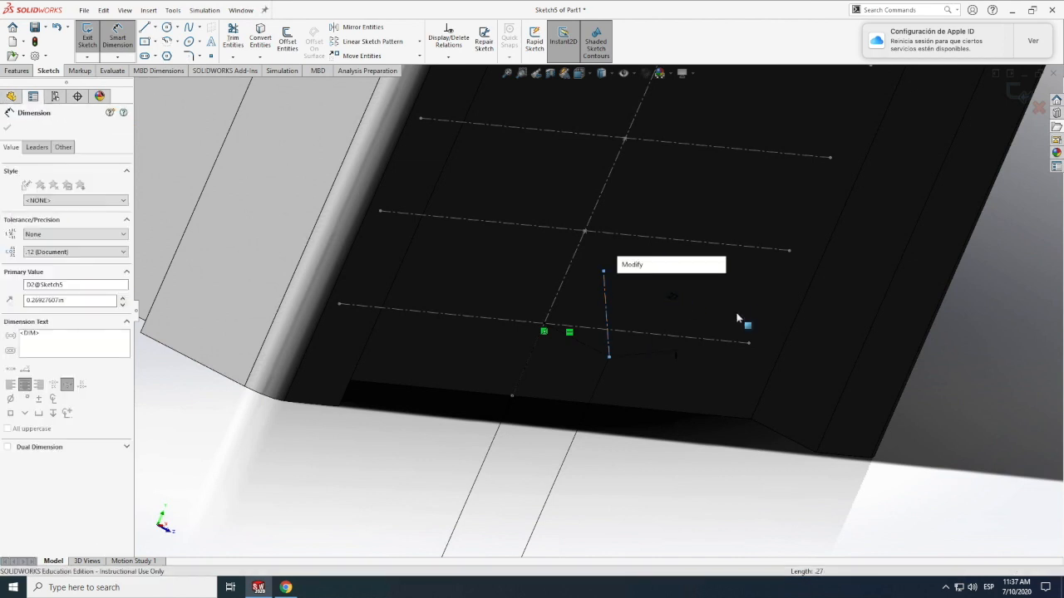
type(".25")
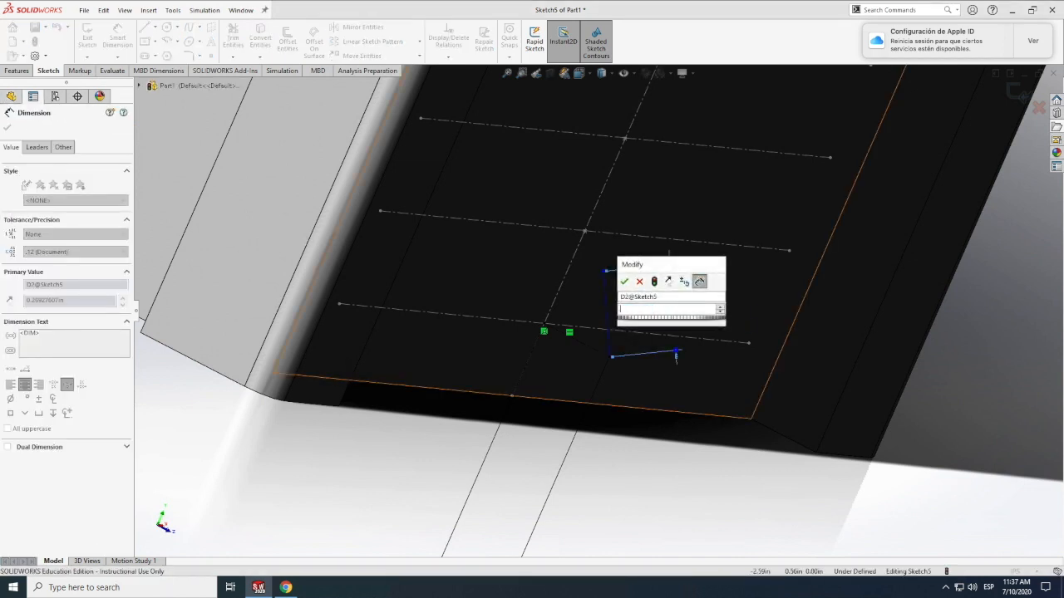
key("Return")
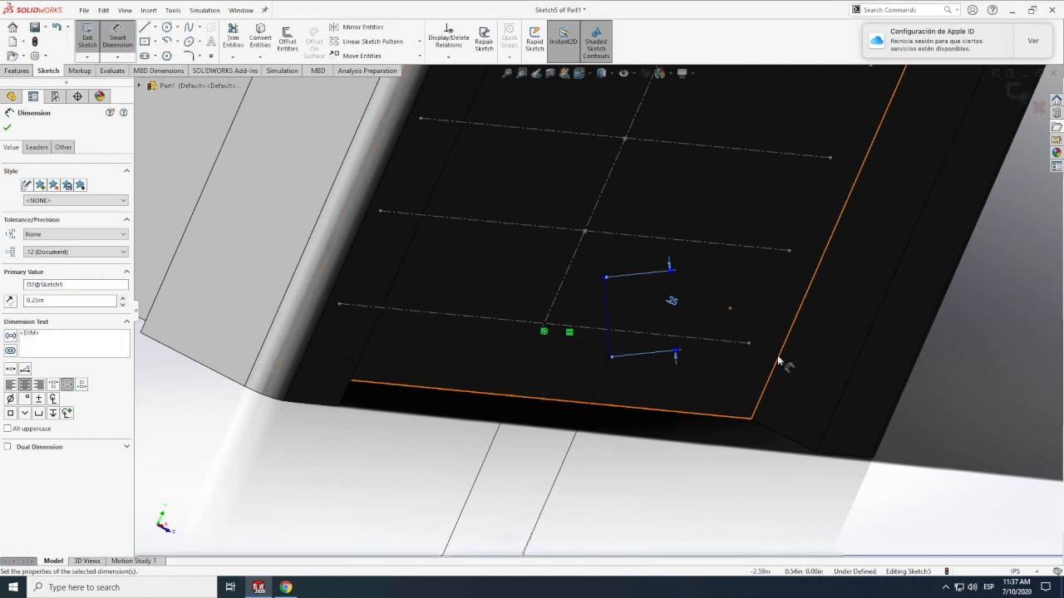
Step: Dimension the angle between the inclined and horizontal centerlines as 45 degrees
left_click(608, 319)
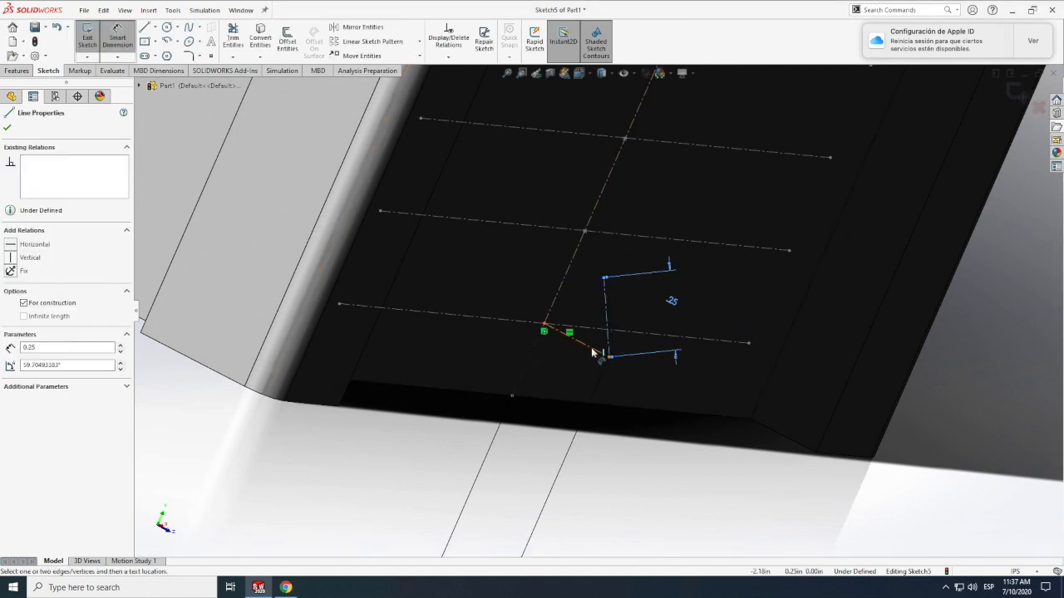
left_click(590, 348)
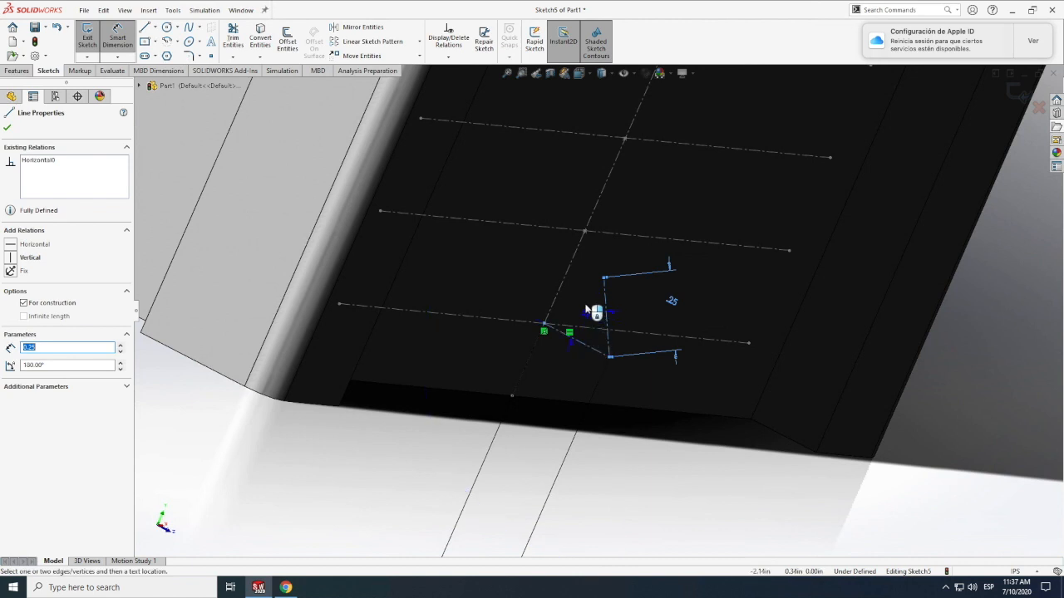
left_click(558, 285)
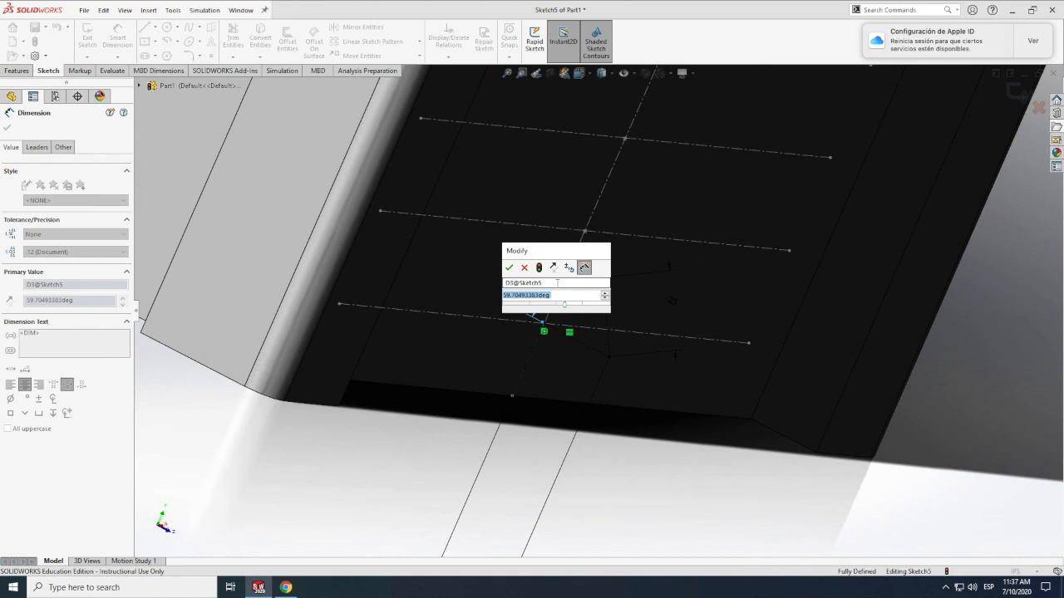
type("45")
key("Return")
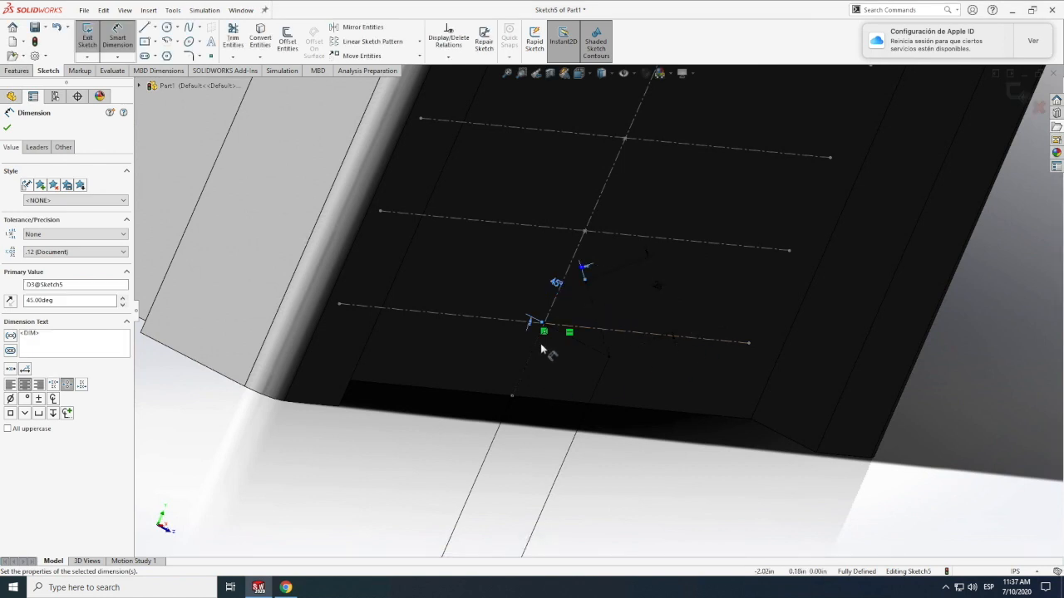
Step: Set the horizontal centerline's length to 0.35 in
scroll(540, 343, "up", 1)
scroll(523, 509, "up", 3)
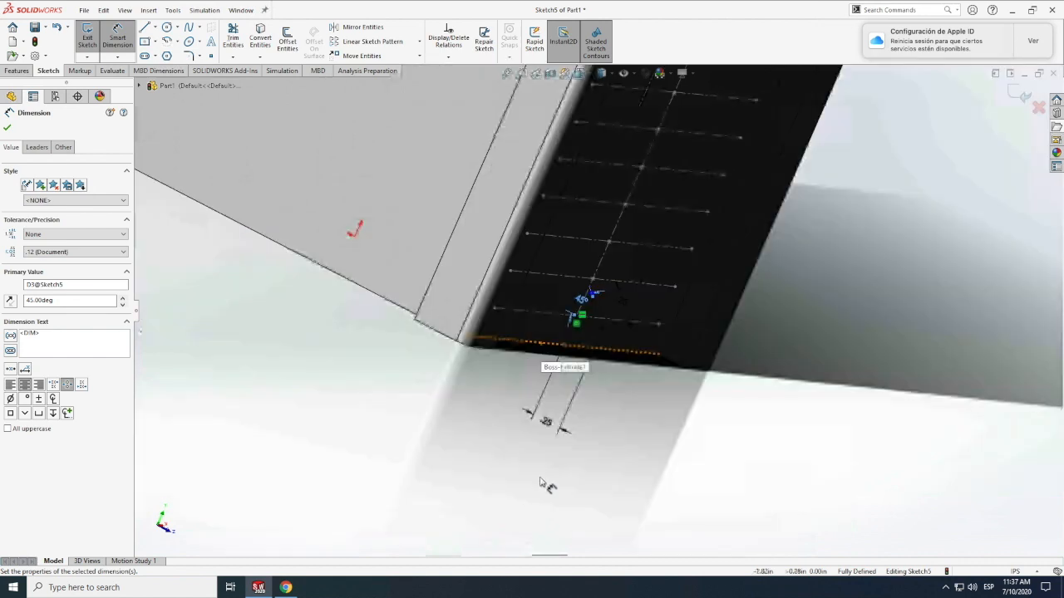
double_click(555, 426)
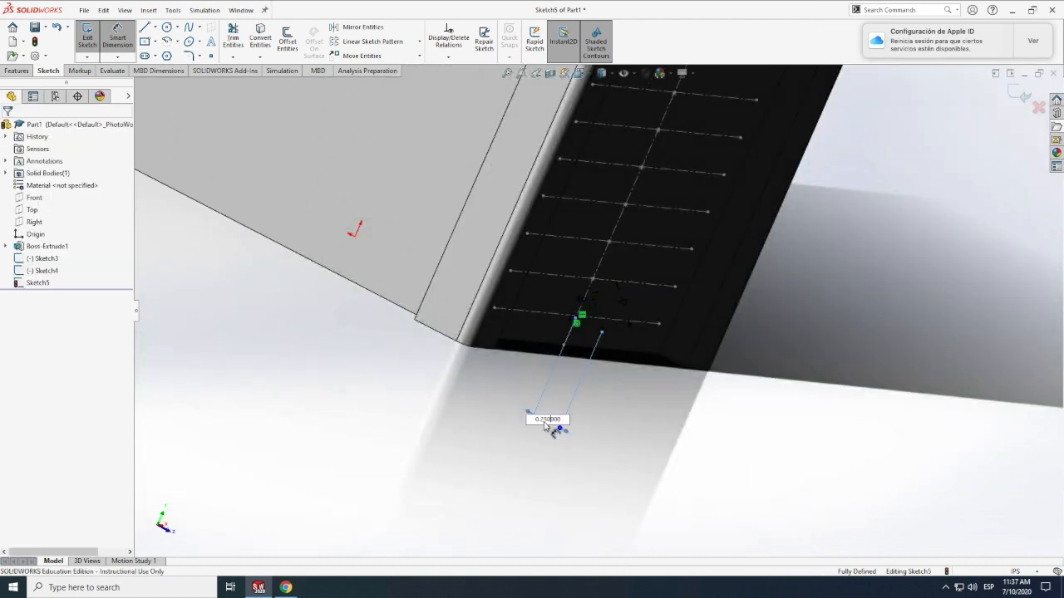
double_click(560, 421)
type(".35")
key("Return")
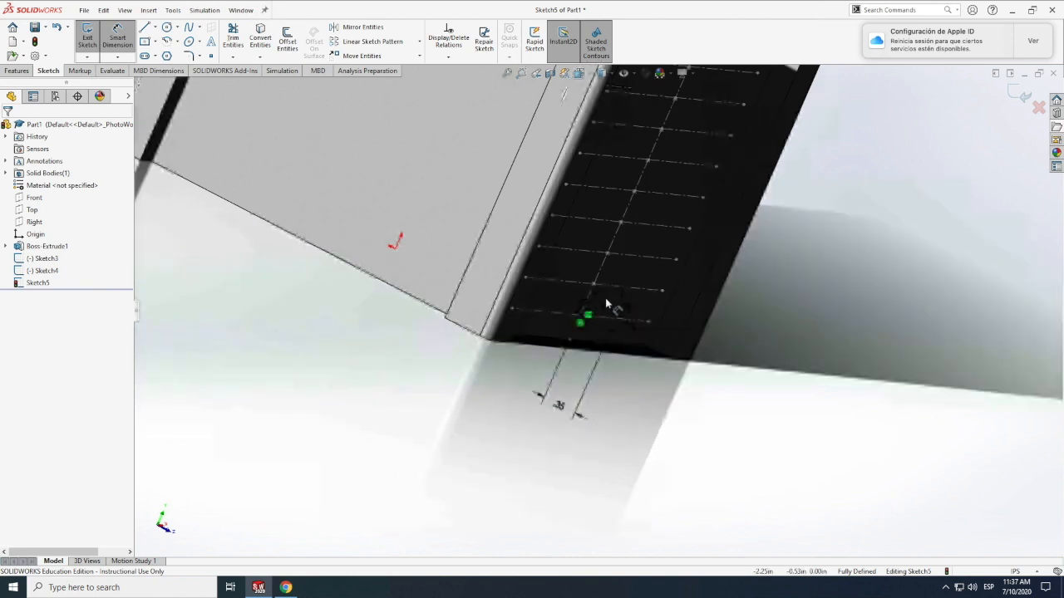
Step: Finish and exit the Right-plane sketch containing the horizontal and inclined centerlines
scroll(611, 304, "down", 5)
scroll(606, 314, "up", 5)
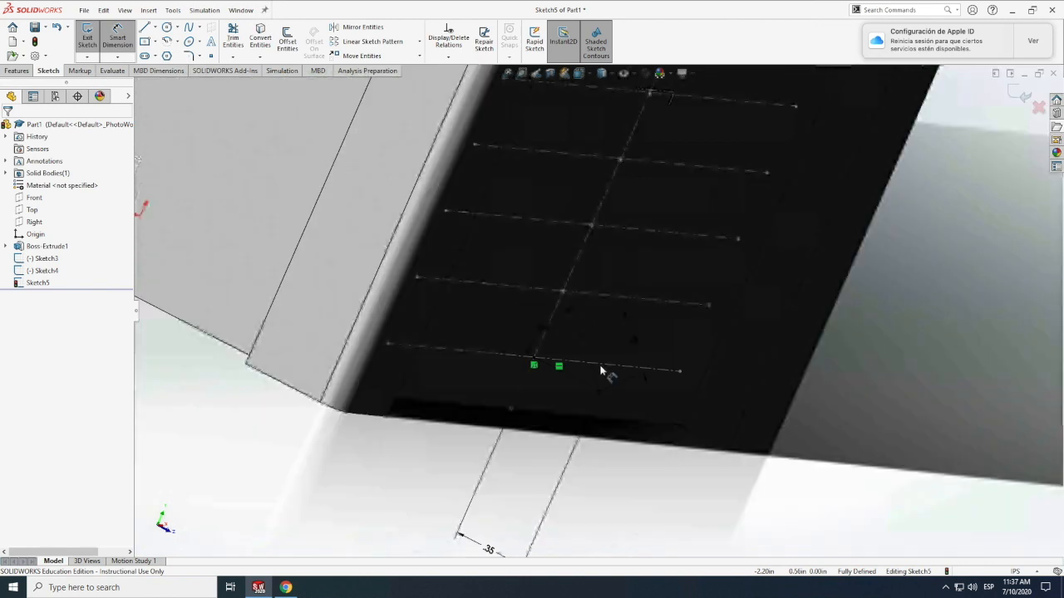
middle_click_drag(607, 354, 158, 124)
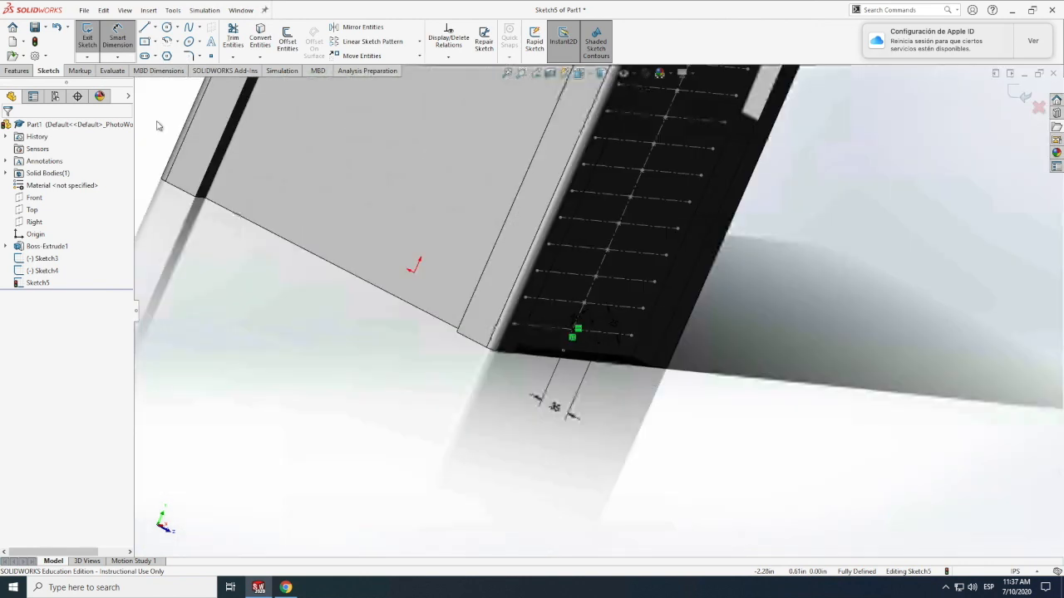
left_click(87, 38)
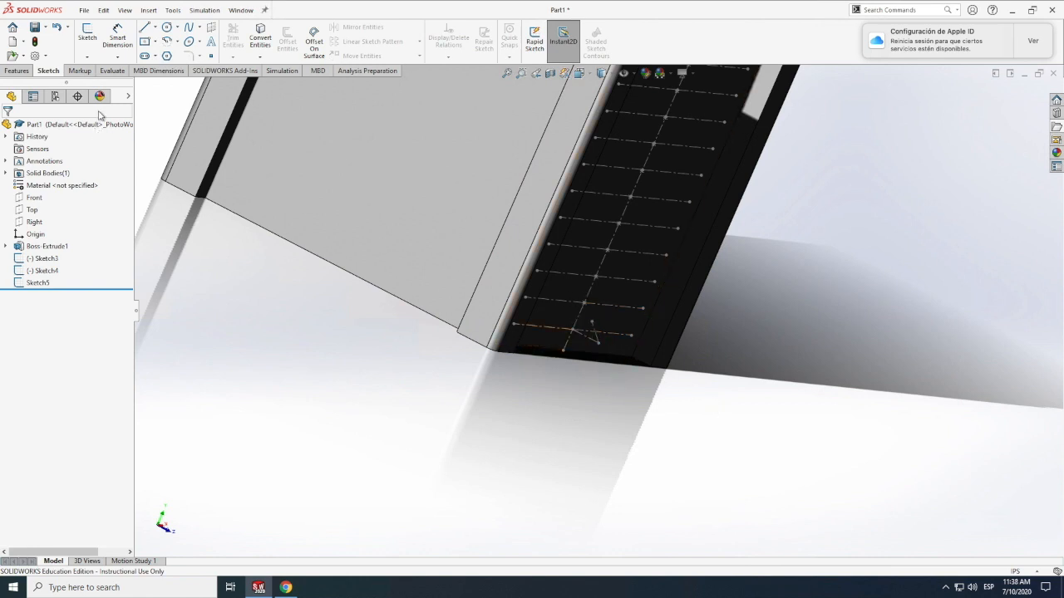
Step: Create a reference plane coincident with the inclined centerline's upper endpoint and perpendicular to that centerline
left_click(17, 71)
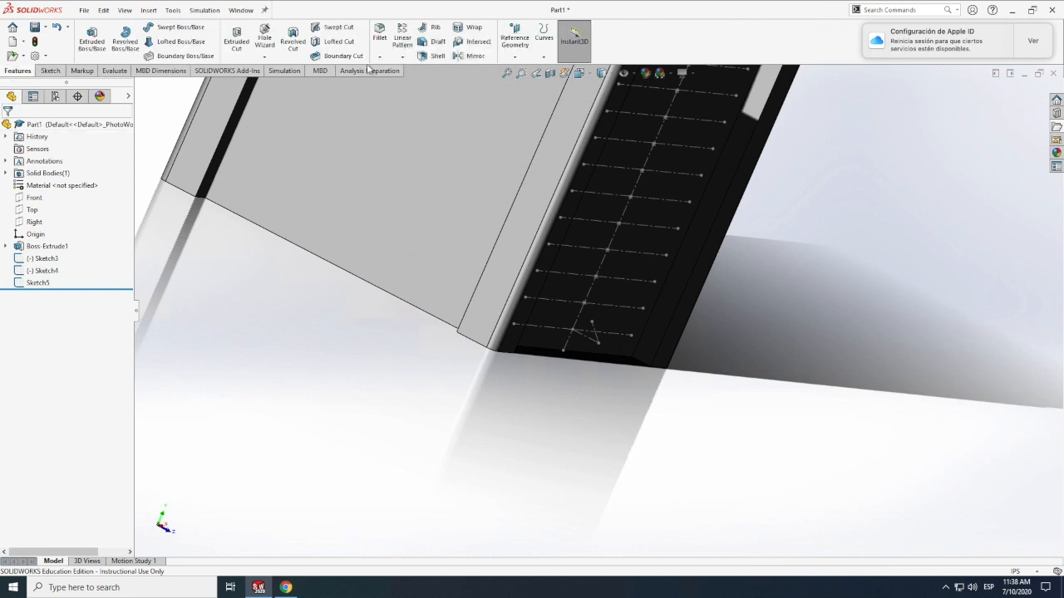
left_click(513, 40)
left_click(526, 73)
left_click(592, 326)
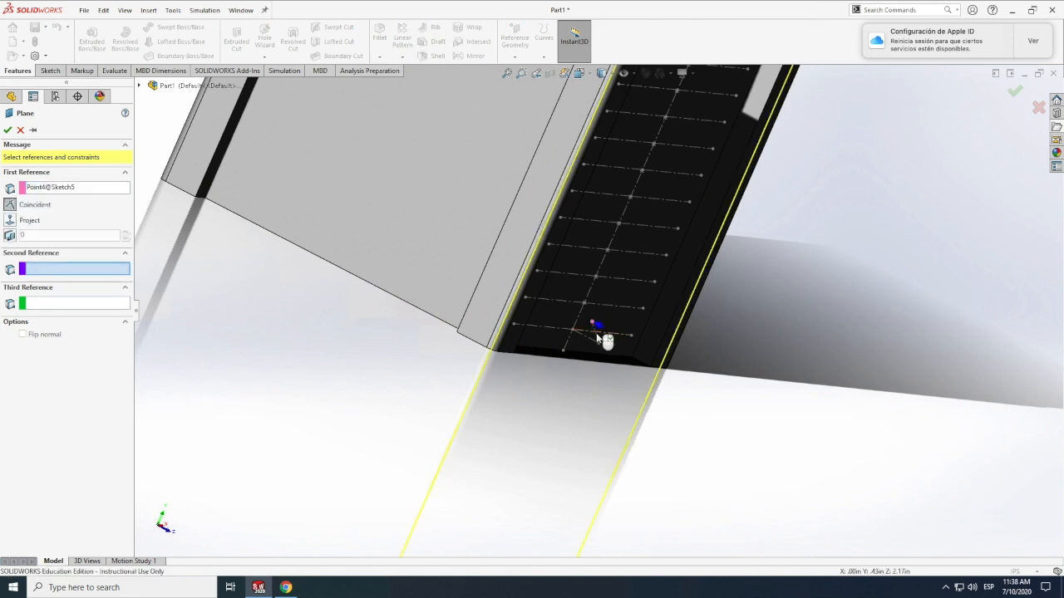
left_click(604, 340)
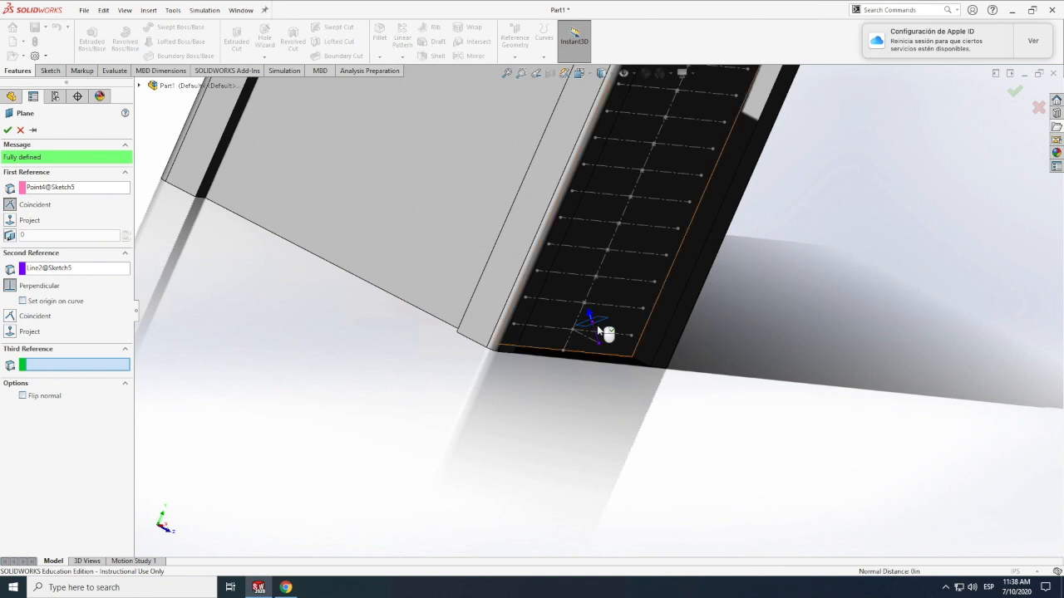
scroll(600, 331, "down", 5)
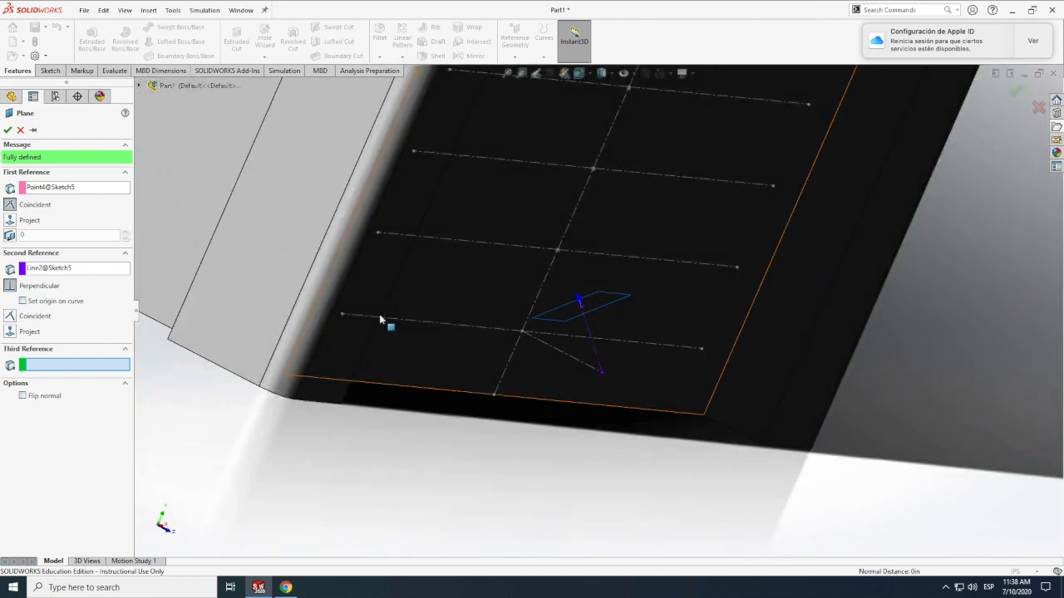
left_click(7, 131)
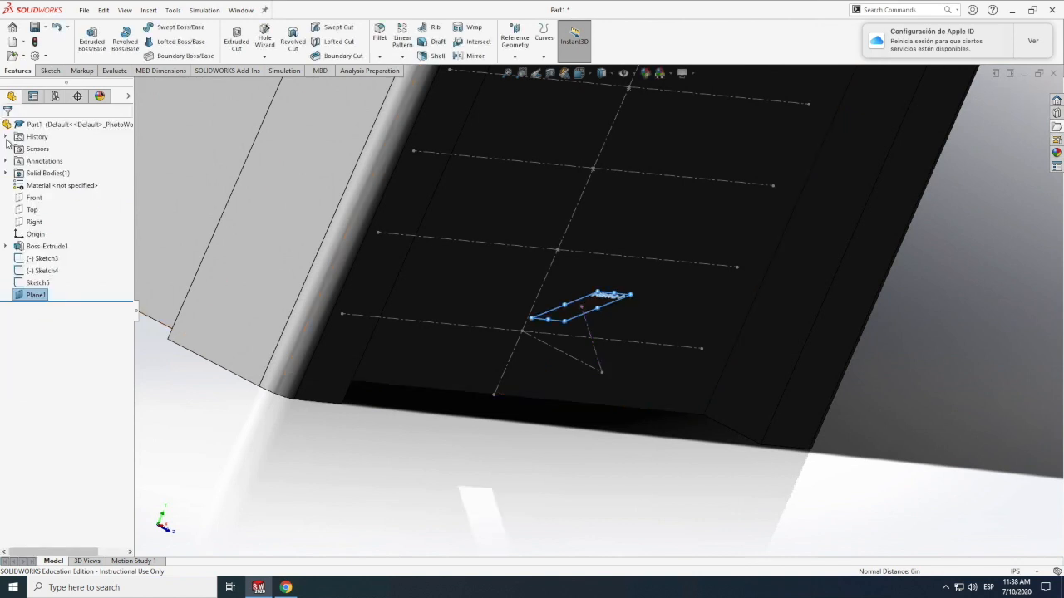
Step: Examine the new reference plane's position and tilt relative to the front-face centerlines from several viewing angles
left_click(338, 462)
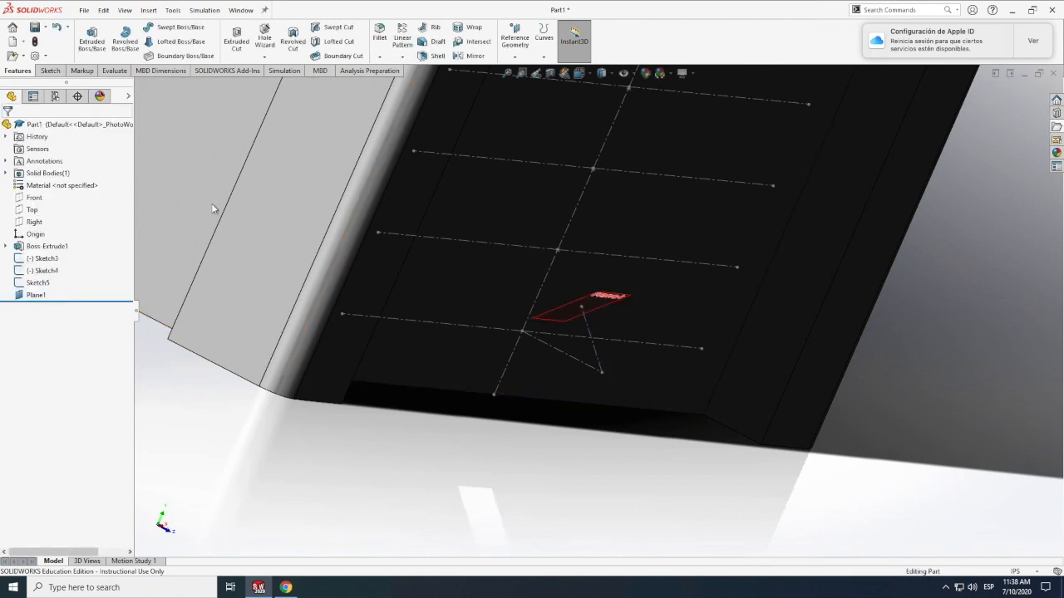
left_click(125, 10)
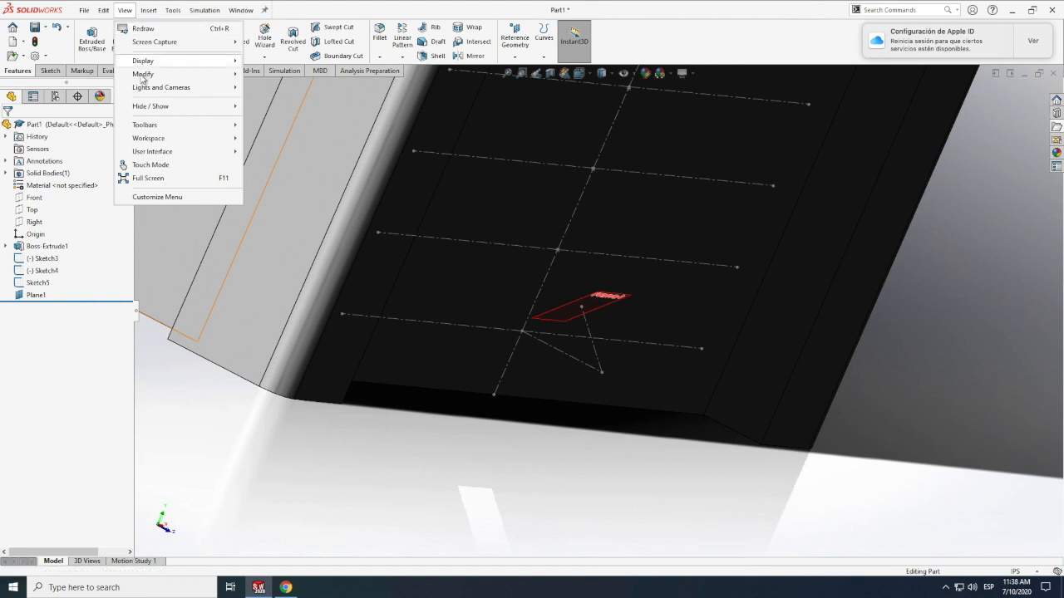
mouse_move(143, 74)
left_click(268, 139)
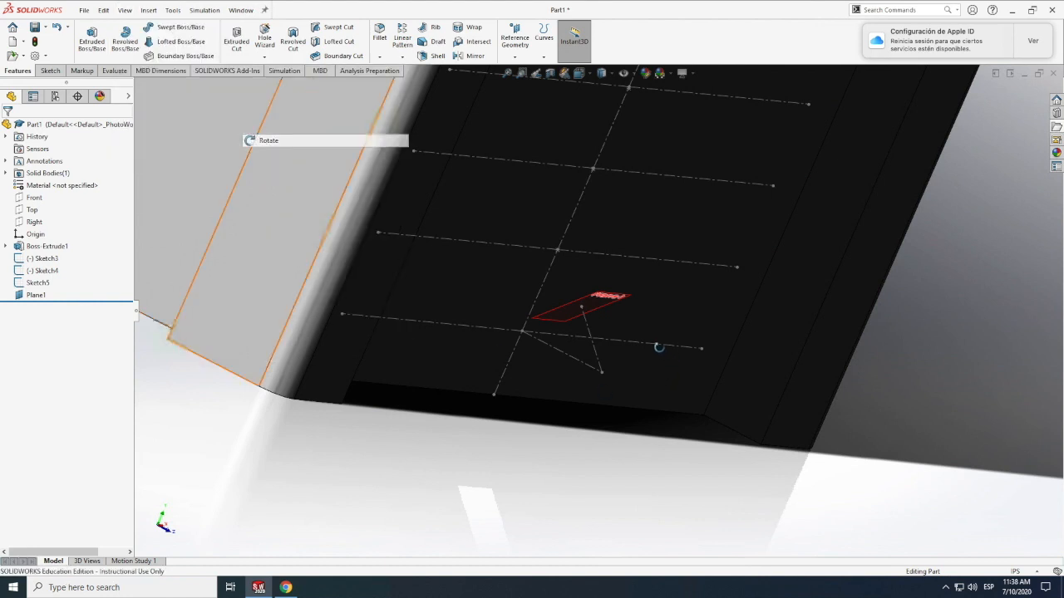
left_click_drag(557, 336, 580, 338)
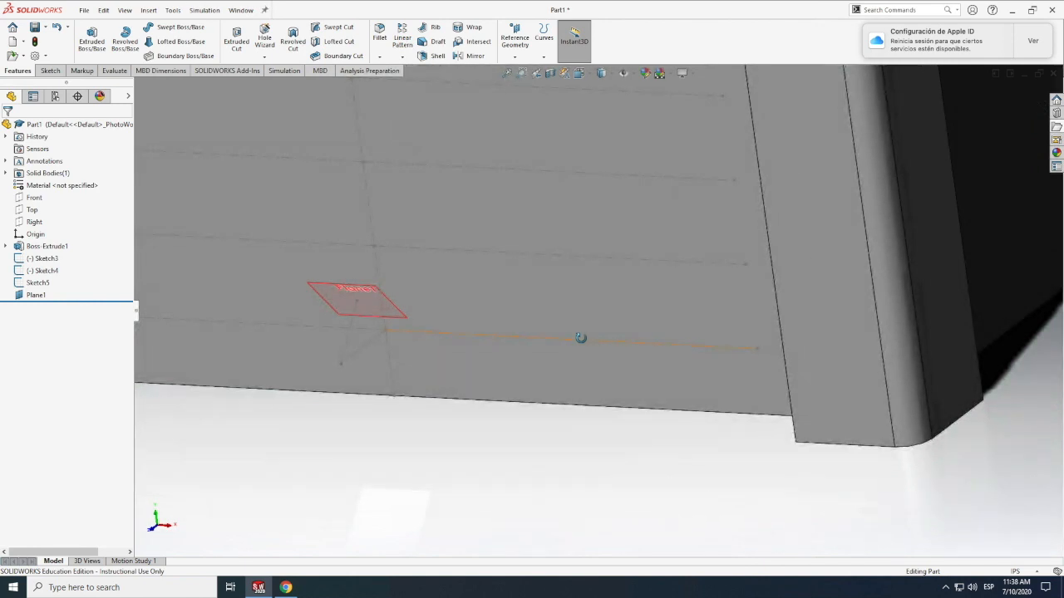
scroll(581, 338, "up", 10)
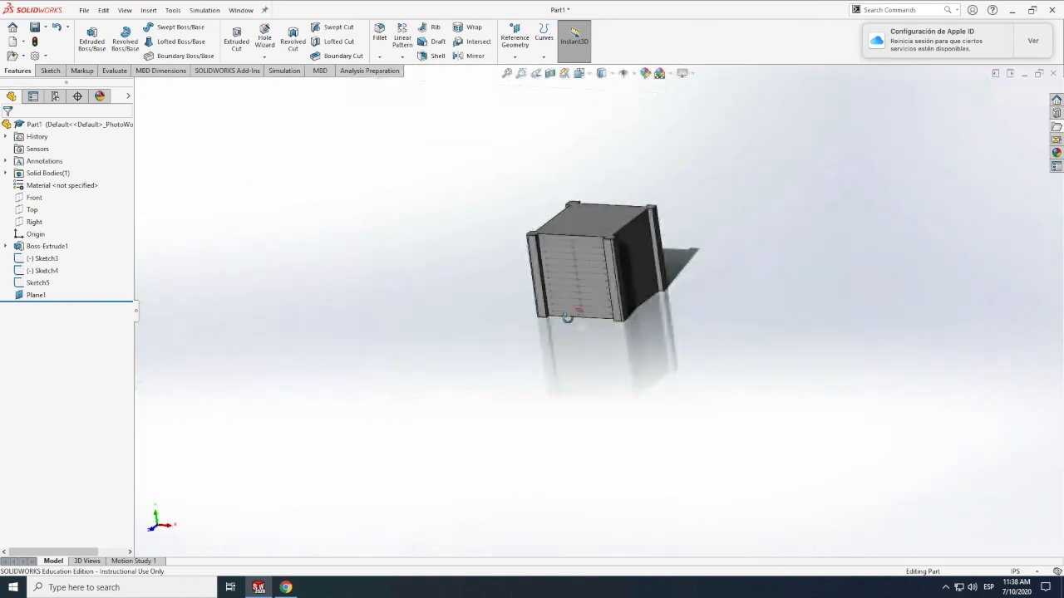
scroll(584, 300, "down", 8)
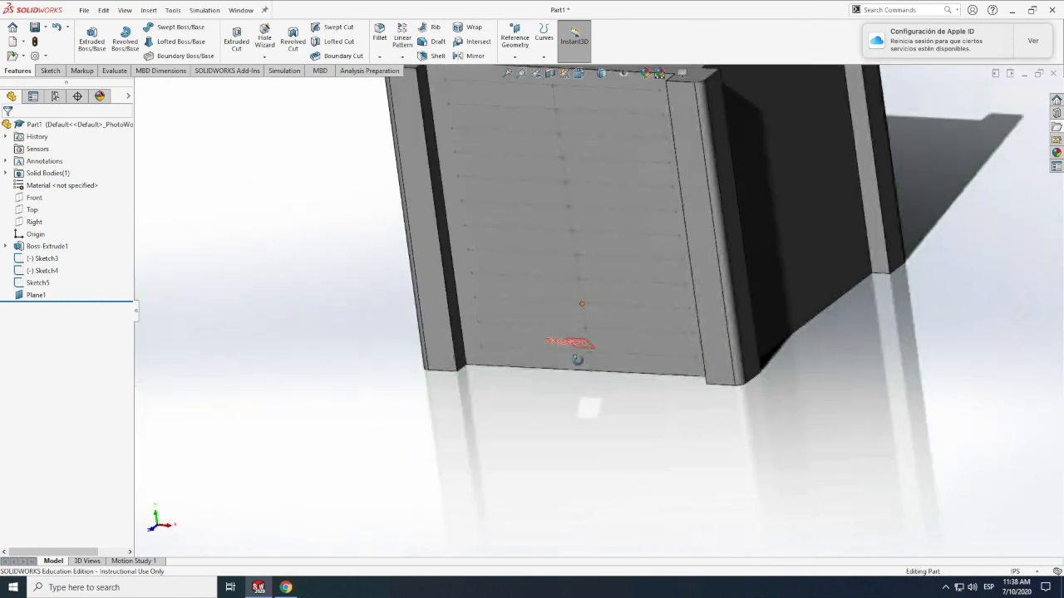
scroll(591, 327, "down", 2)
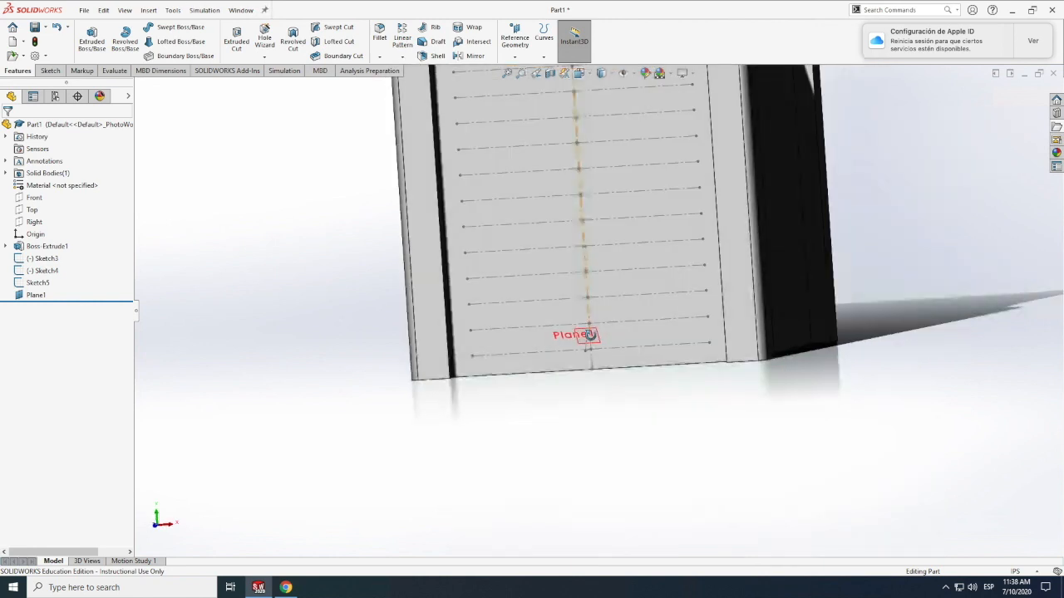
scroll(590, 335, "down", 1)
scroll(589, 356, "down", 2)
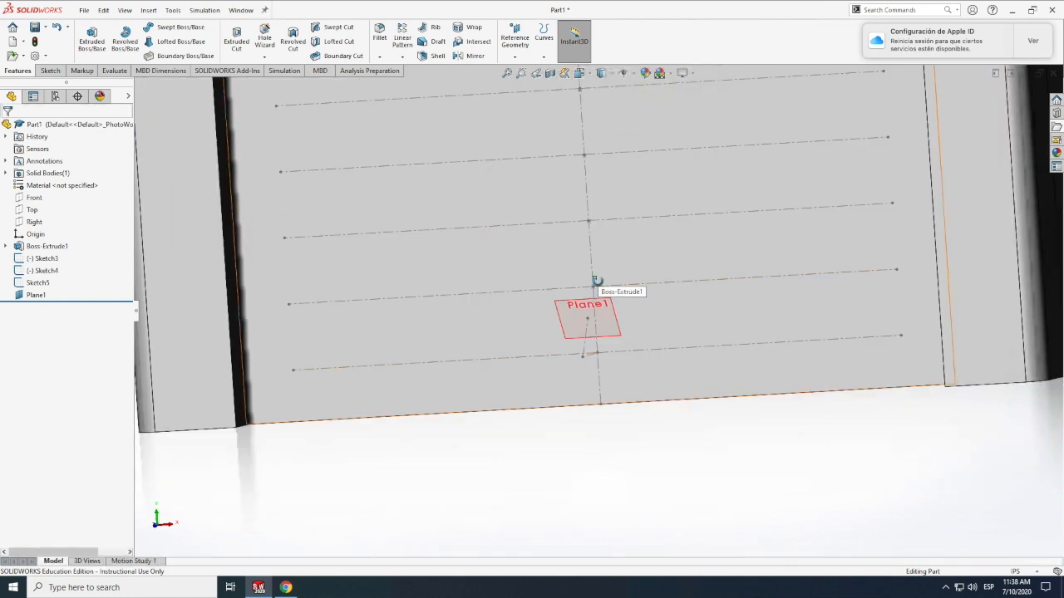
scroll(582, 331, "down", 1)
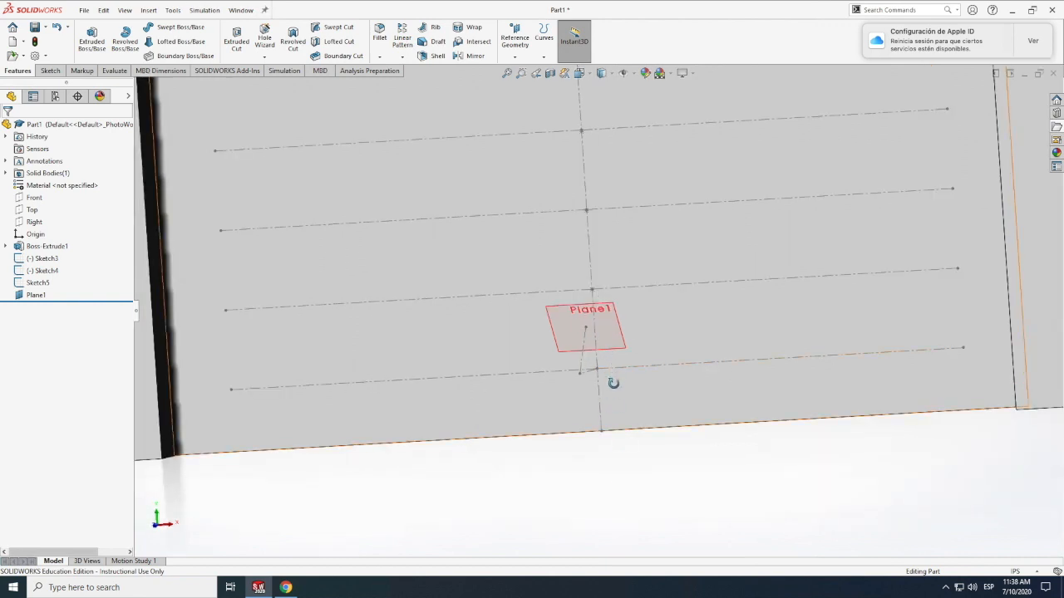
middle_click_drag(557, 214, 527, 429)
middle_click_drag(541, 271, 561, 234)
middle_click_drag(571, 273, 501, 267)
scroll(628, 319, "up", 8)
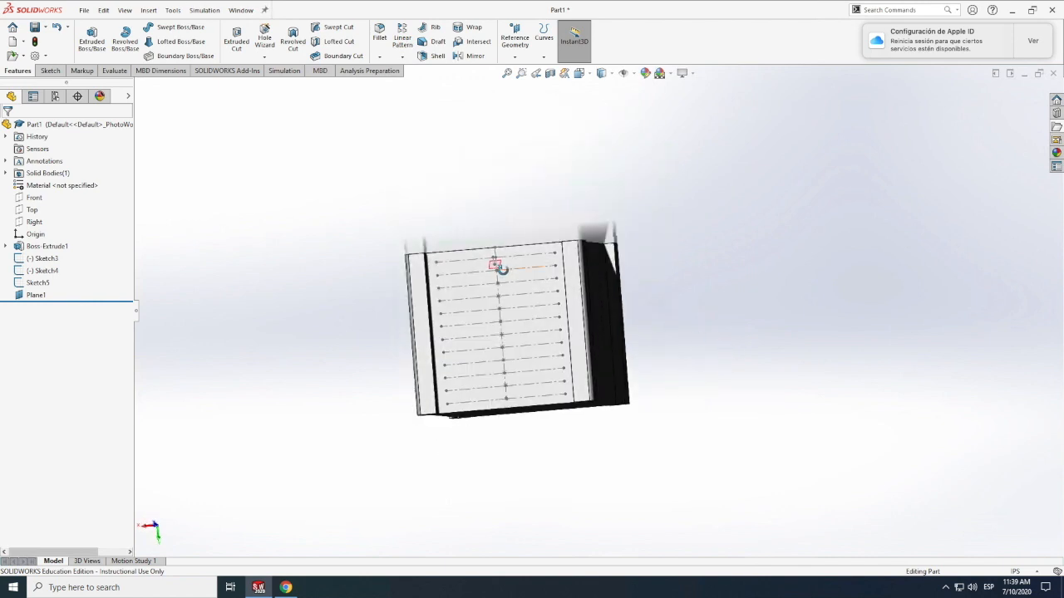
scroll(502, 267, "down", 2)
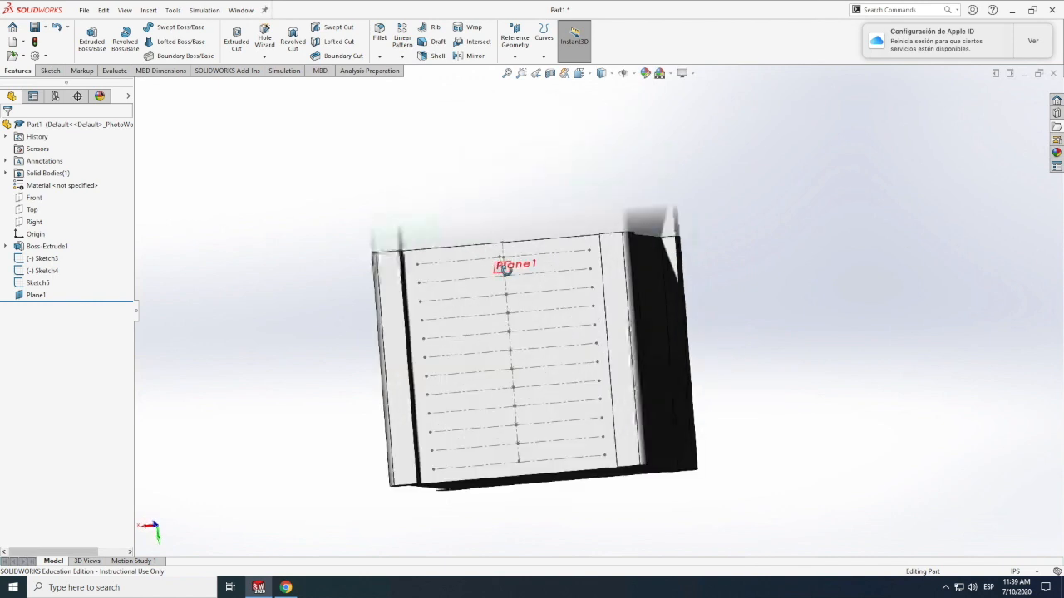
scroll(505, 268, "down", 3)
scroll(574, 218, "down", 3)
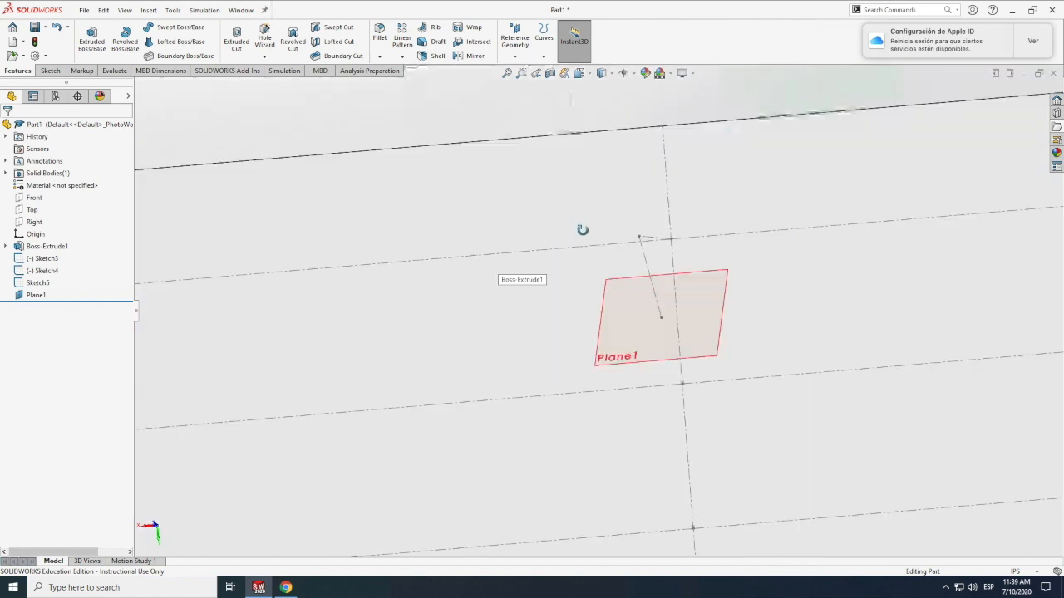
scroll(590, 237, "down", 4)
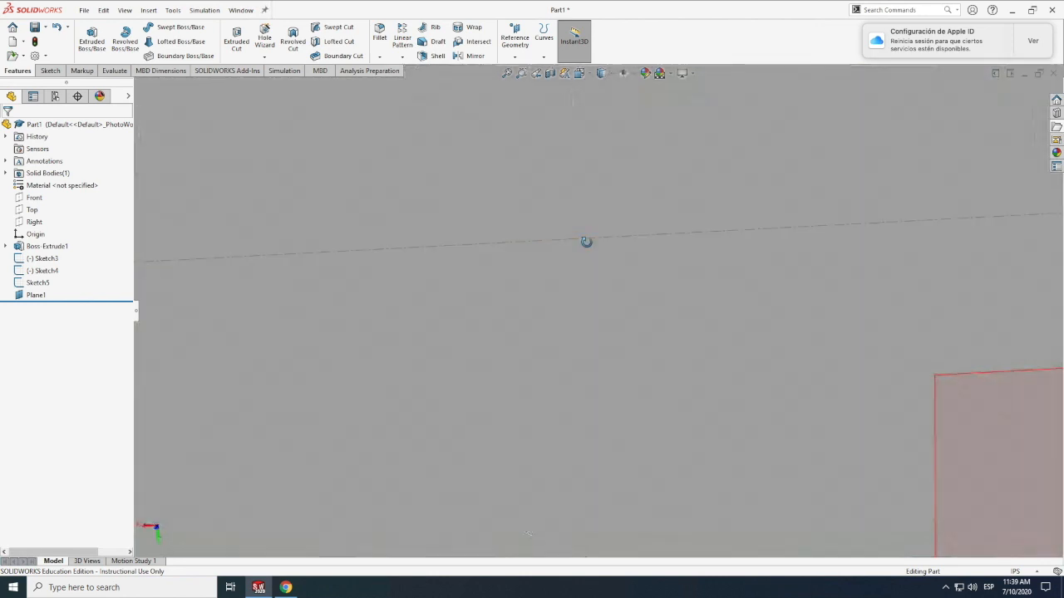
scroll(586, 241, "up", 1)
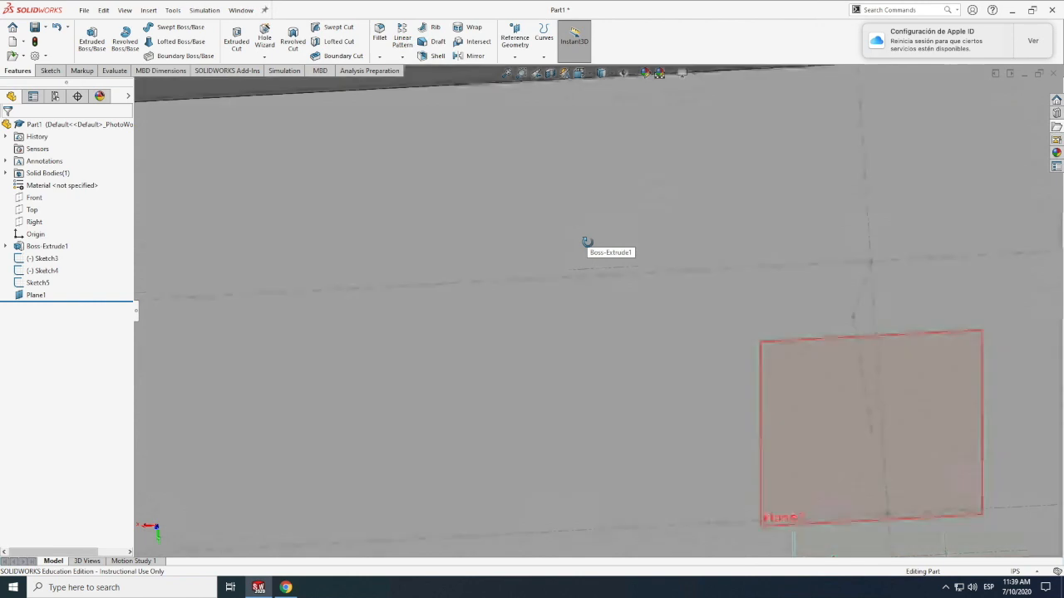
scroll(587, 242, "up", 3)
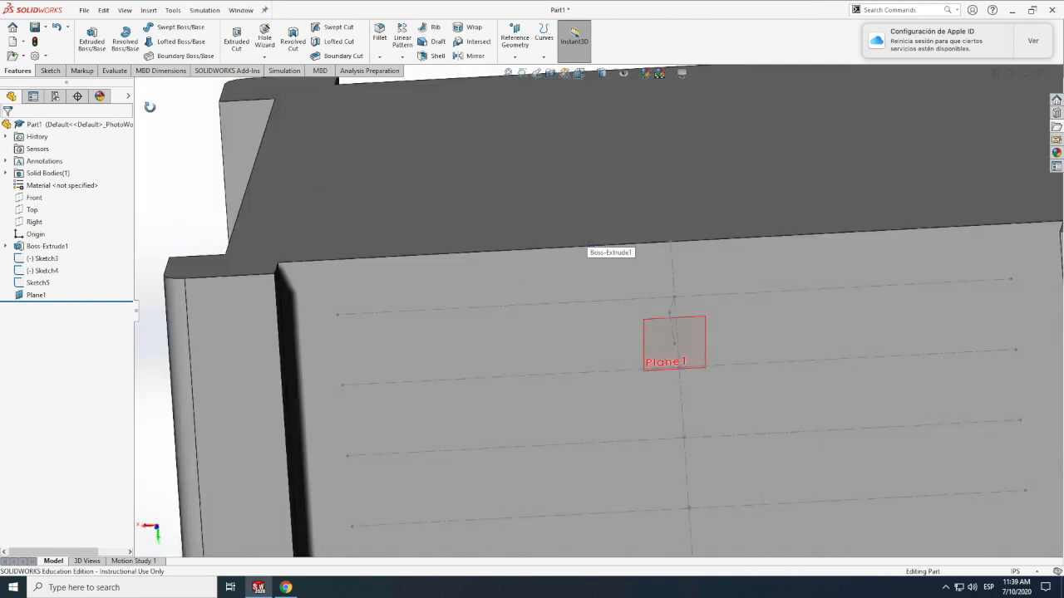
left_click(53, 74)
left_click(87, 35)
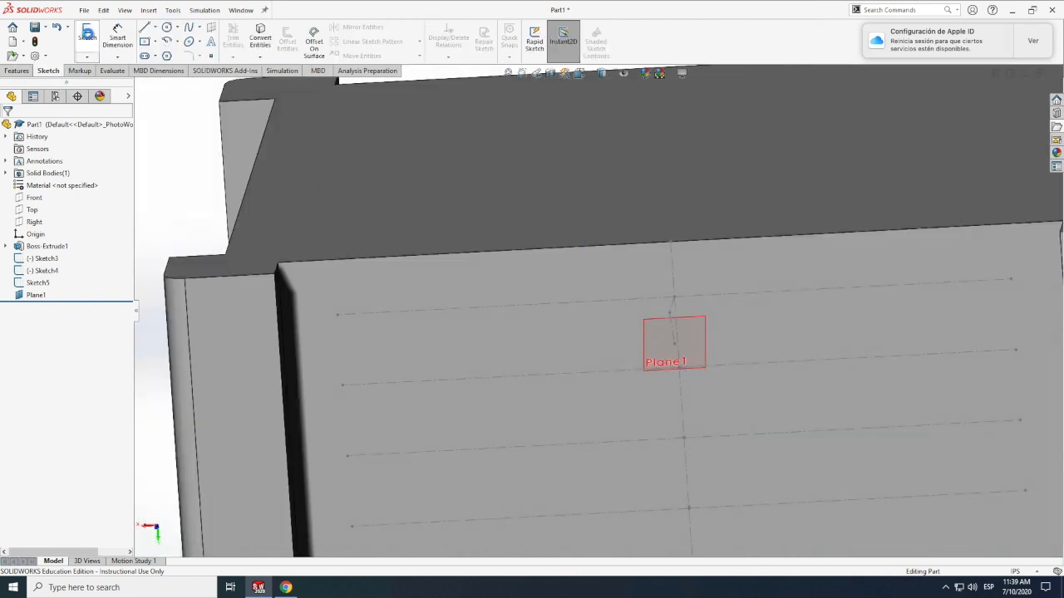
left_click(703, 351)
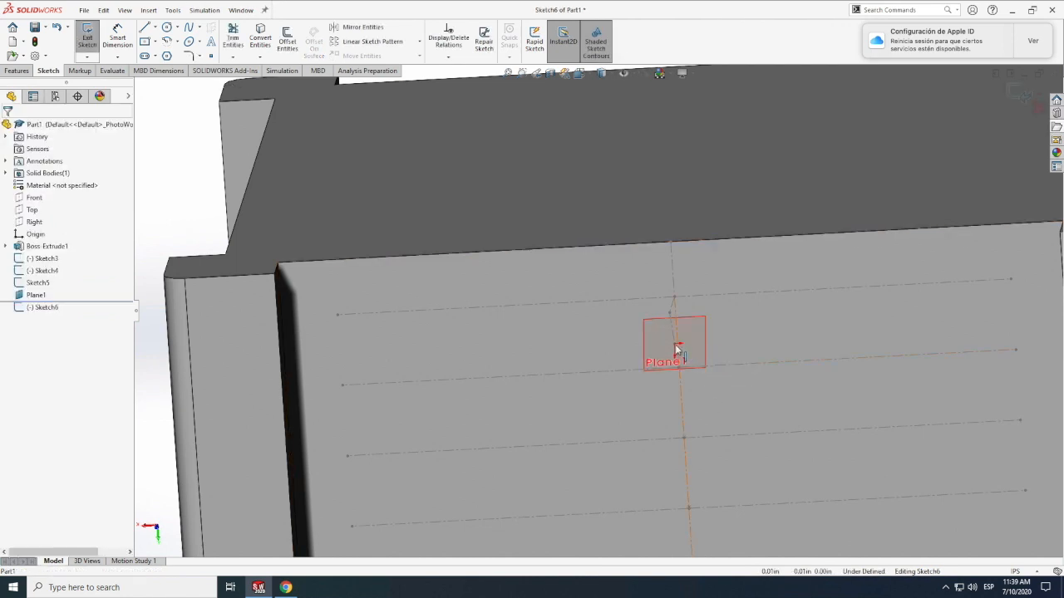
left_click(149, 30)
key("Escape")
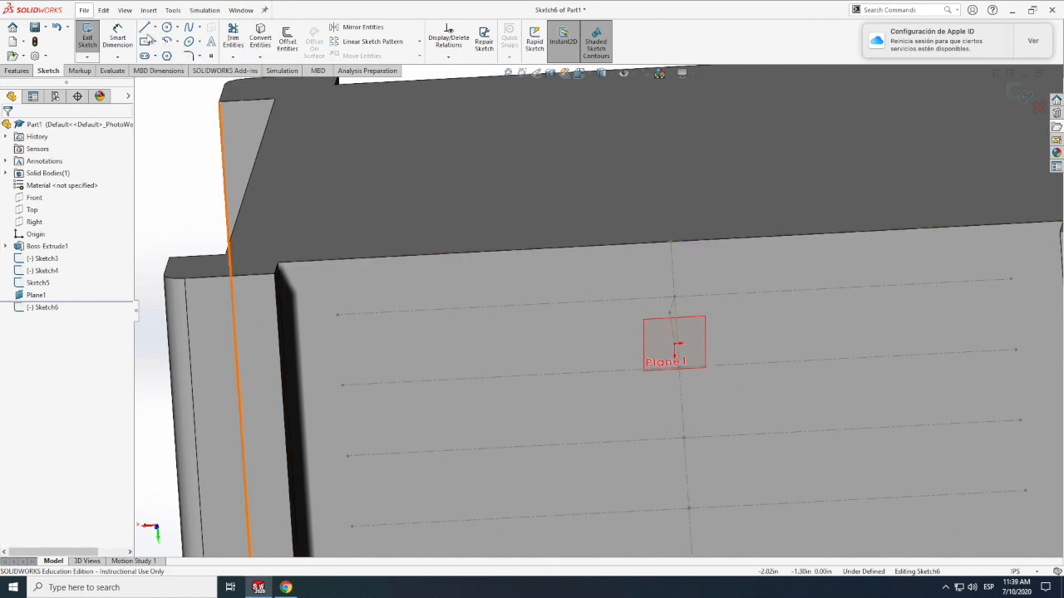
left_click(145, 28)
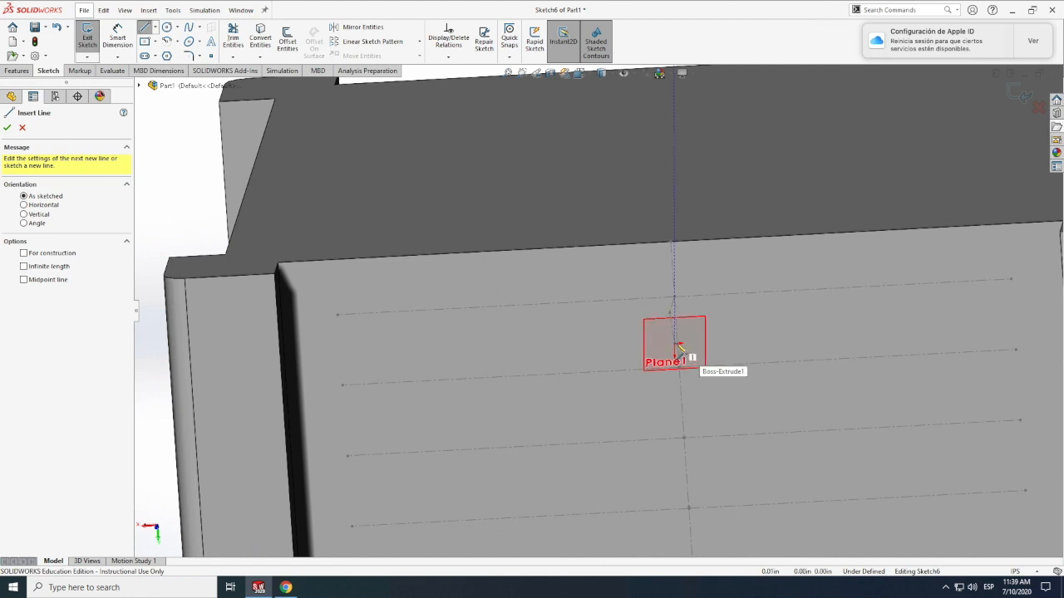
scroll(680, 349, "down", 2)
scroll(673, 353, "down", 4)
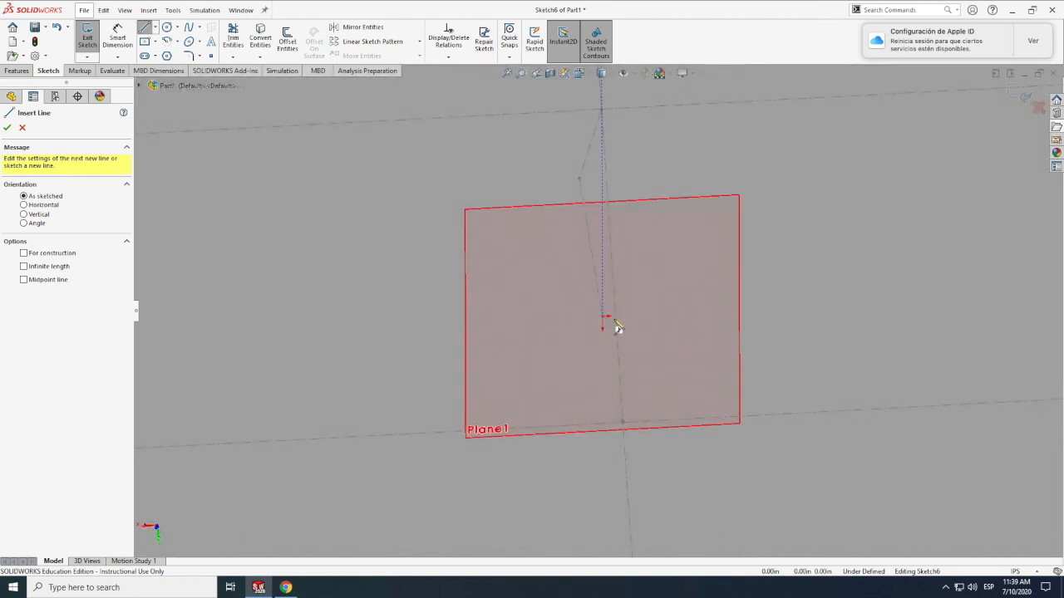
left_click(618, 328)
key("Escape")
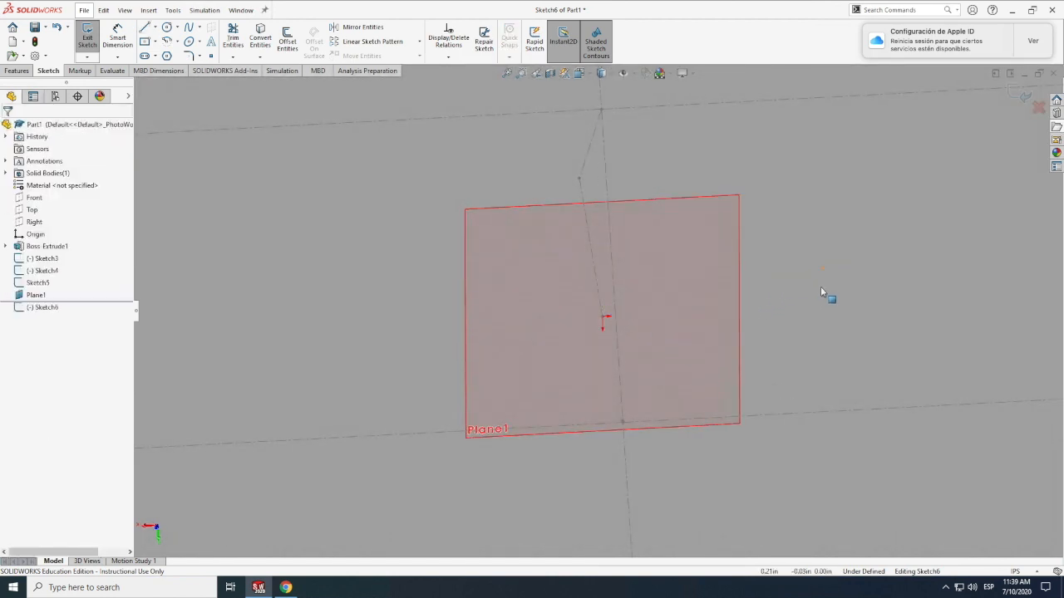
left_click(93, 46)
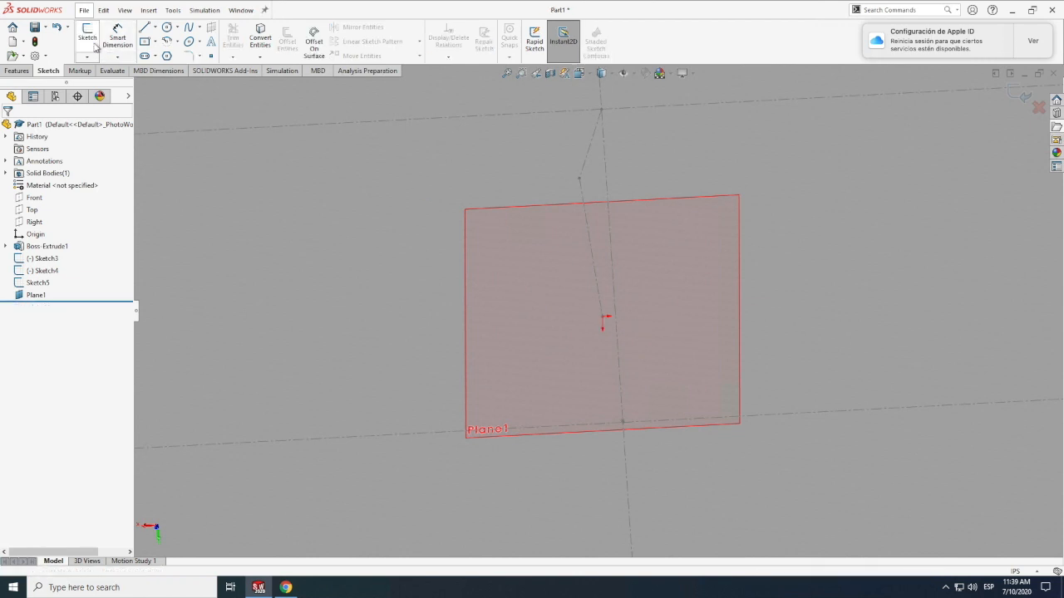
left_click(80, 71)
left_click(48, 71)
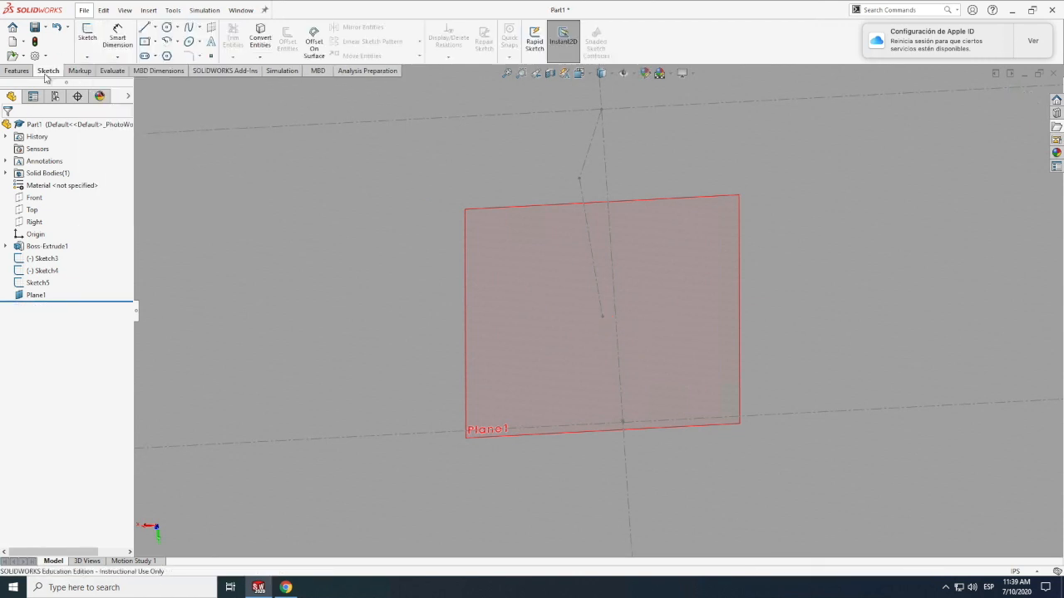
left_click(87, 35)
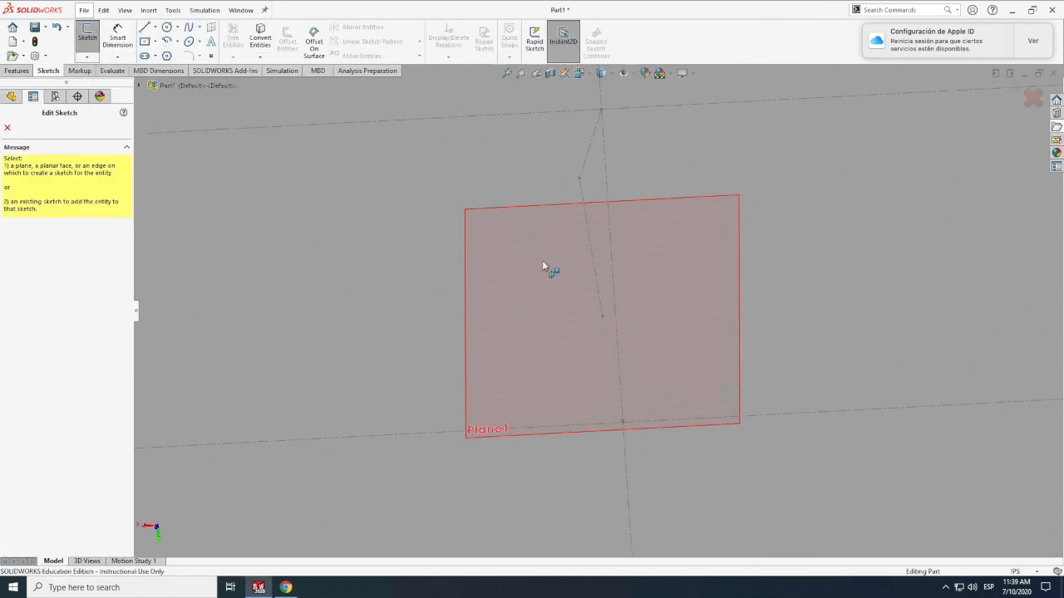
left_click(475, 223)
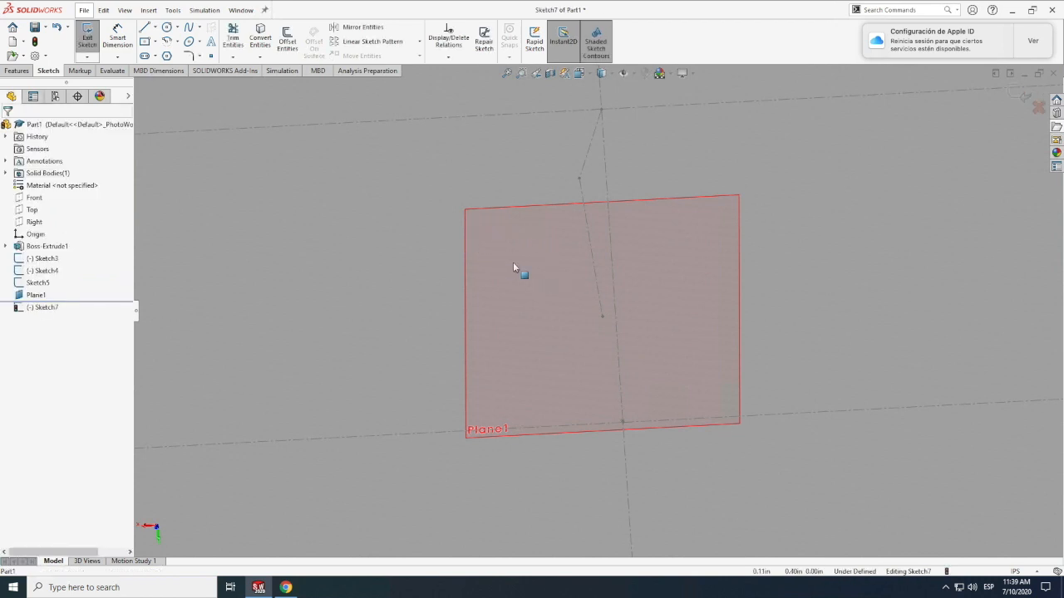
left_click(87, 37)
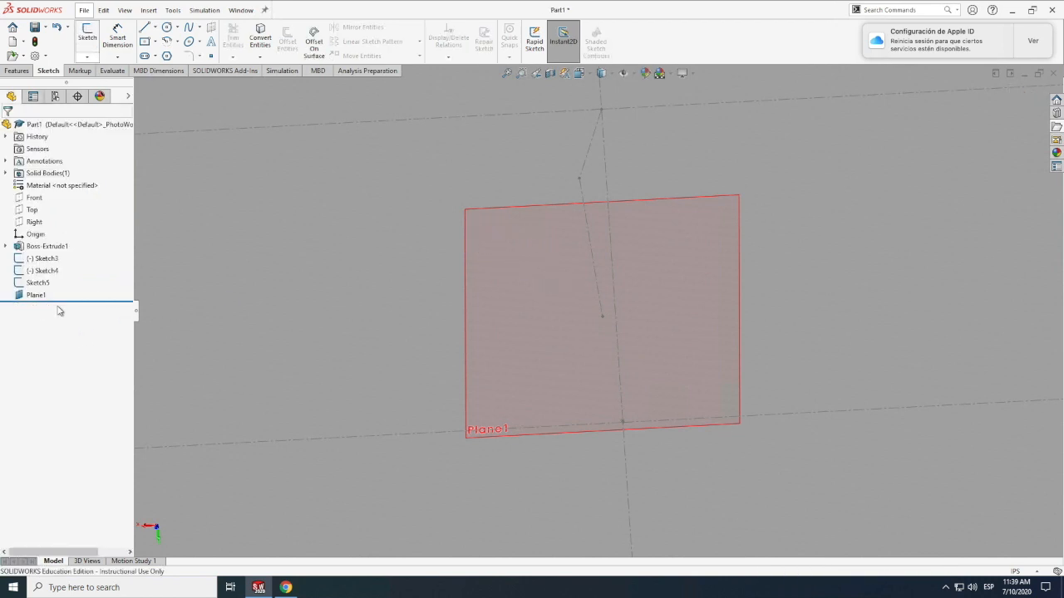
Step: Start a new sketch on the reference plane perpendicular to the inclined centerline
left_click(35, 296)
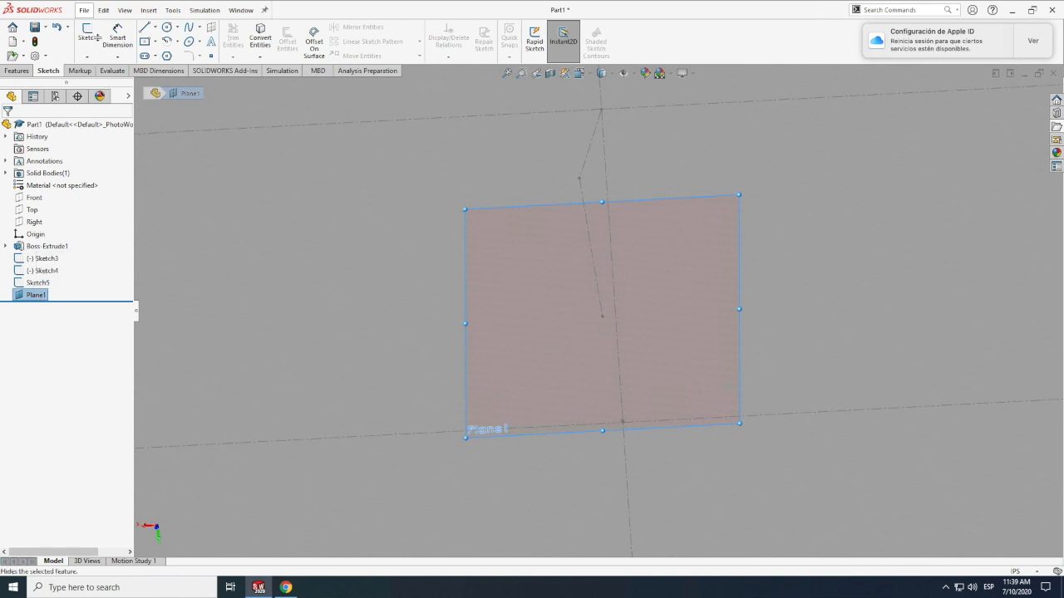
left_click(87, 35)
left_click(145, 28)
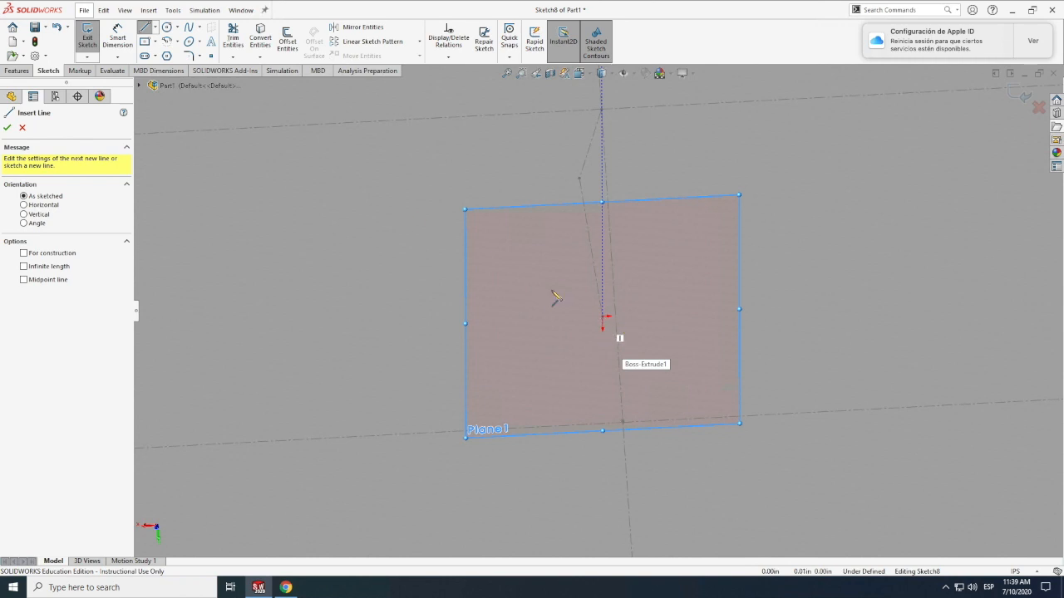
left_click(125, 9)
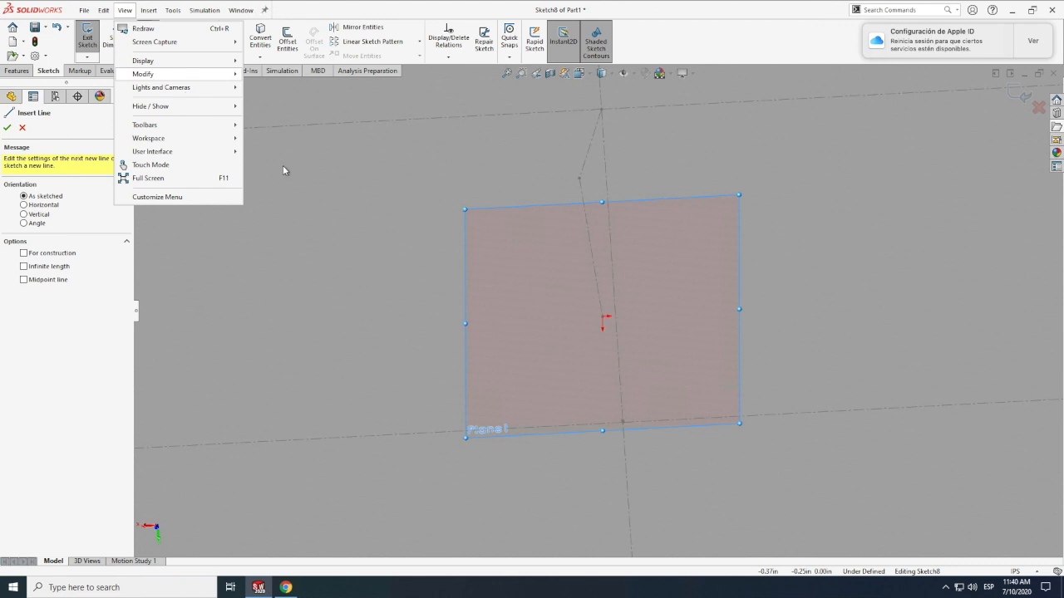
mouse_move(153, 77)
left_click(316, 141)
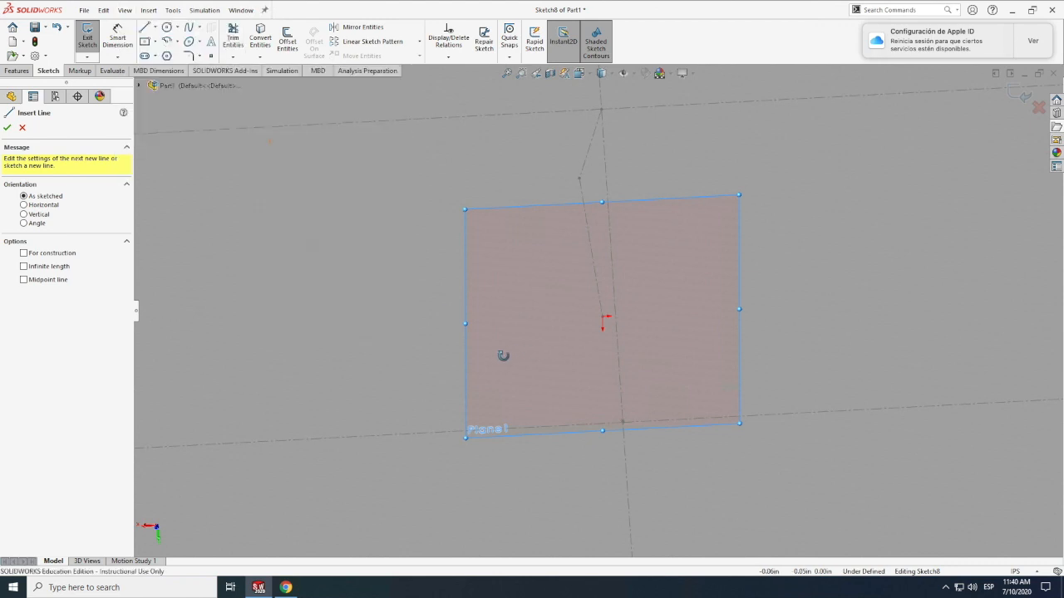
mouse_move(494, 361)
left_mouse_down()
mouse_move(483, 363)
mouse_move(508, 347)
mouse_move(462, 351)
left_mouse_up()
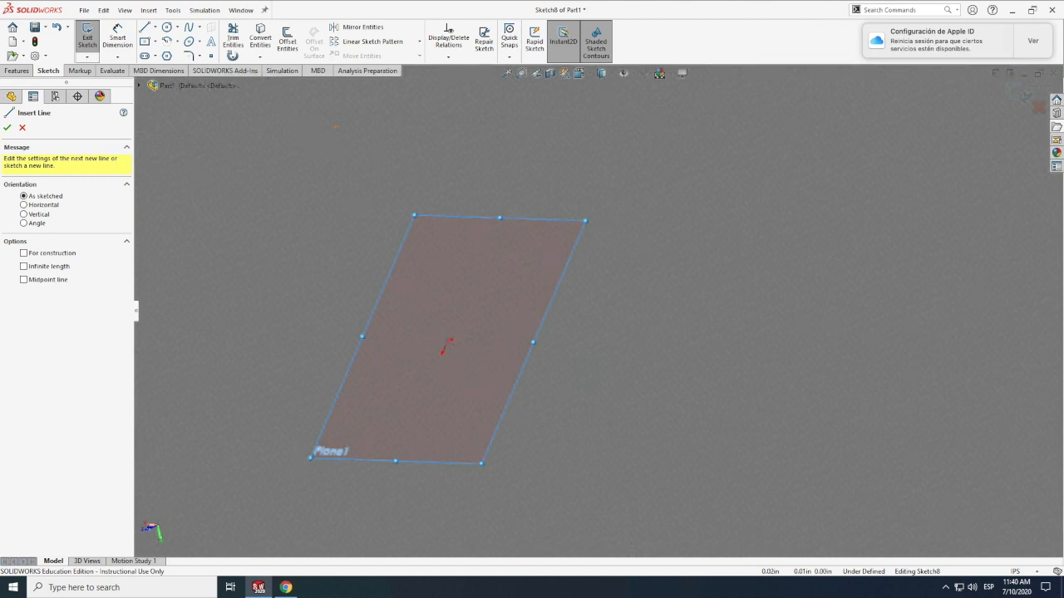
Step: Sketch a horizontal line about 1.52 in long from the reference plane's center point toward the front face's right corner post
left_click(146, 28)
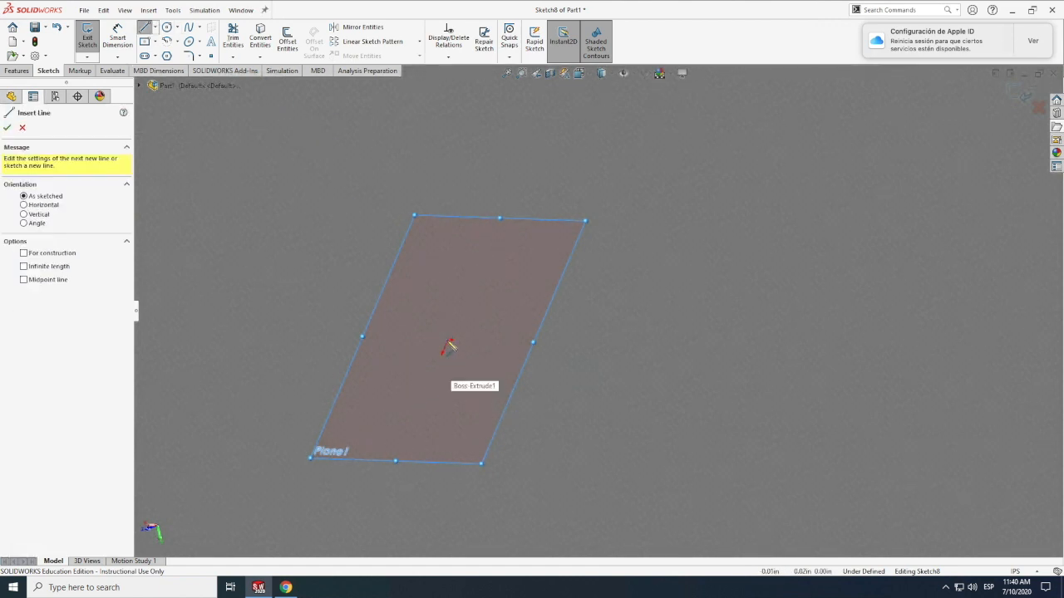
left_click(532, 385)
scroll(532, 383, "up", 10)
scroll(590, 334, "up", 3)
scroll(590, 358, "down", 8)
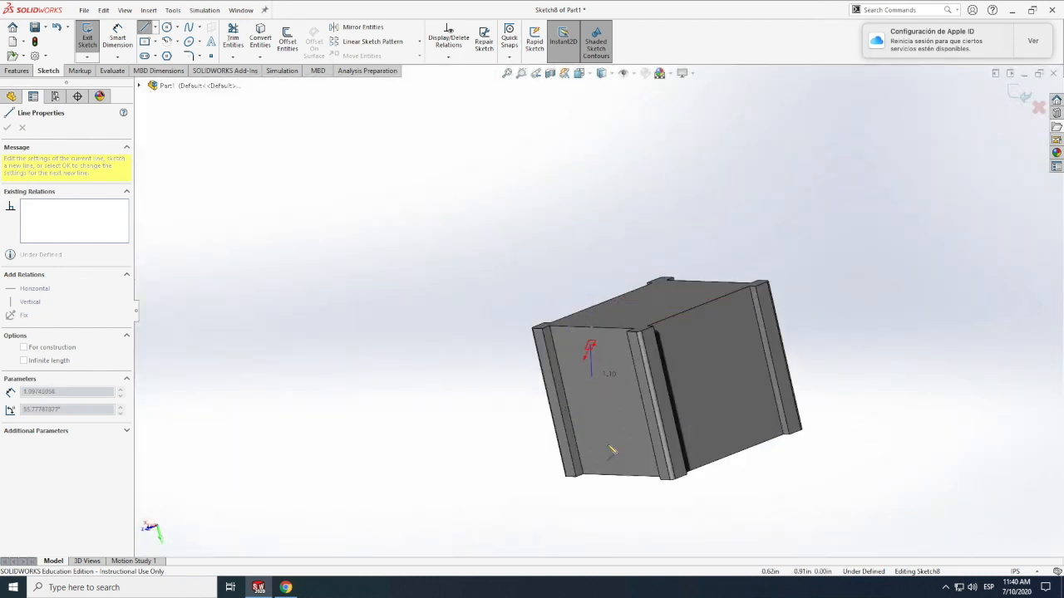
scroll(589, 349, "down", 2)
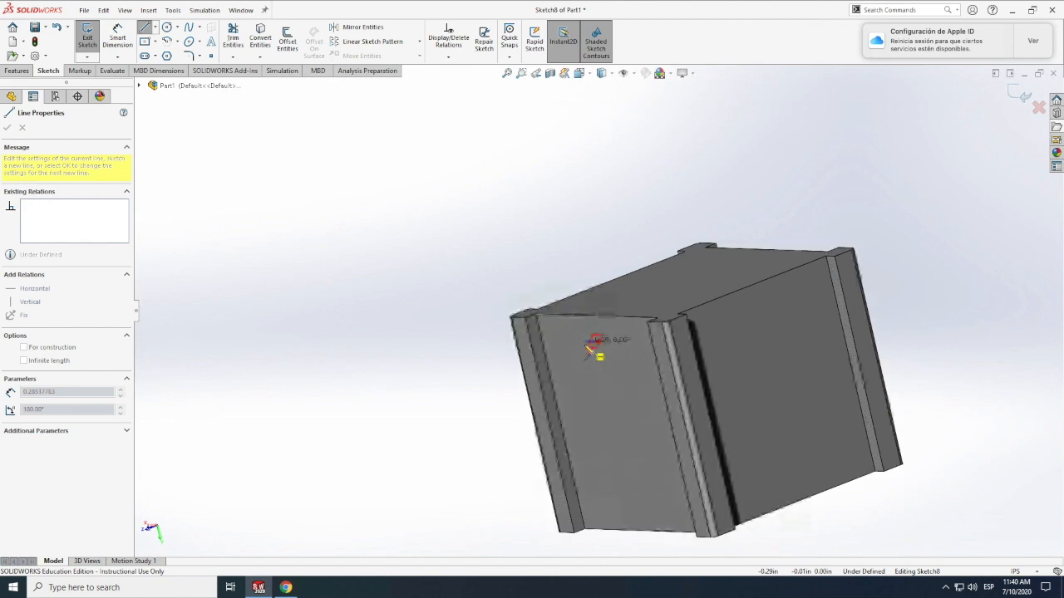
scroll(597, 340, "up", 2)
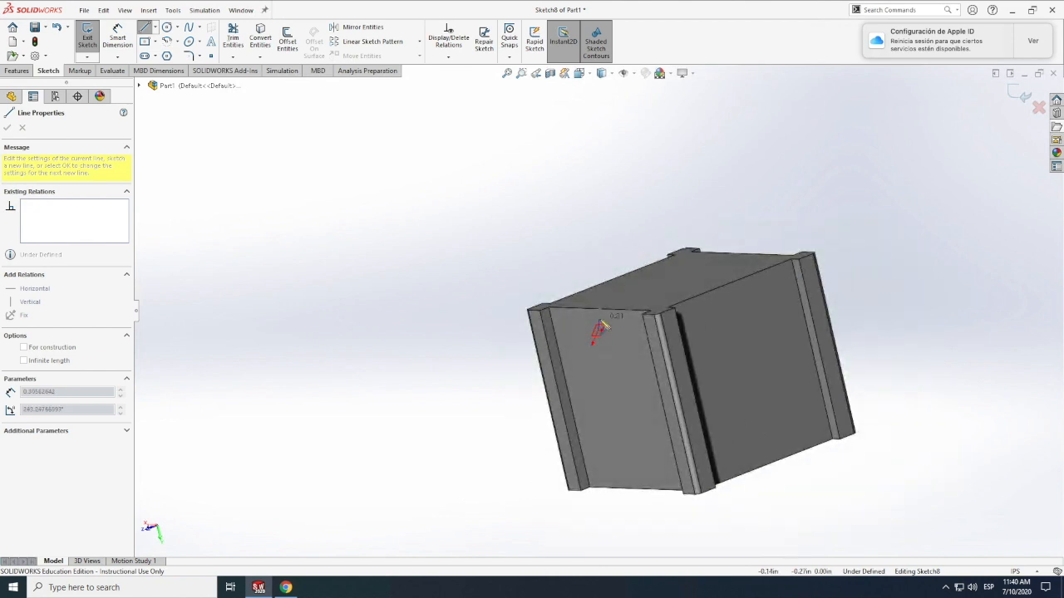
scroll(598, 333, "down", 2)
scroll(606, 324, "down", 3)
scroll(687, 427, "up", 2)
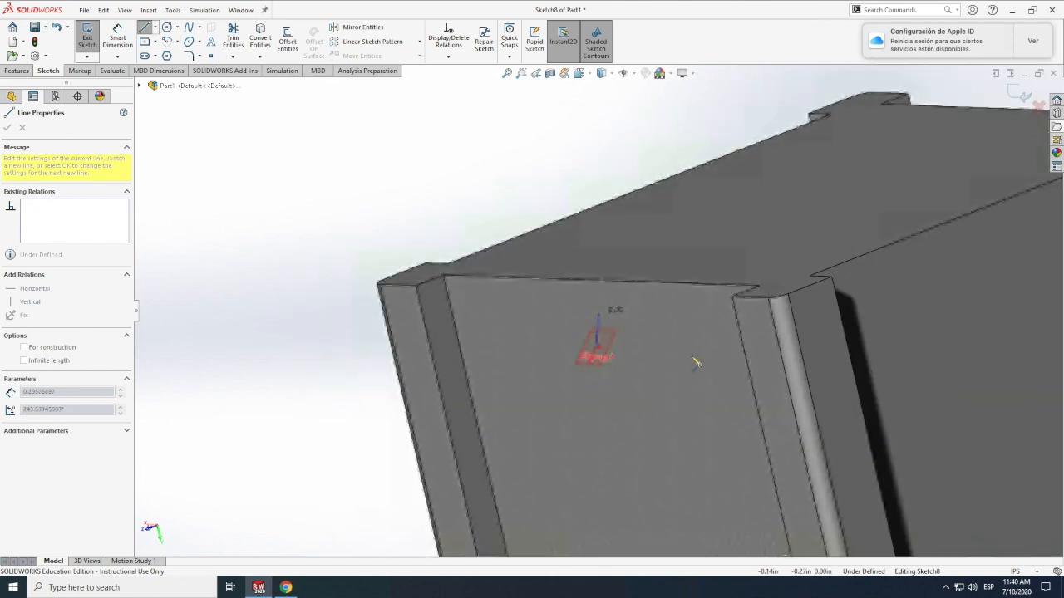
left_click(734, 353)
key("Escape")
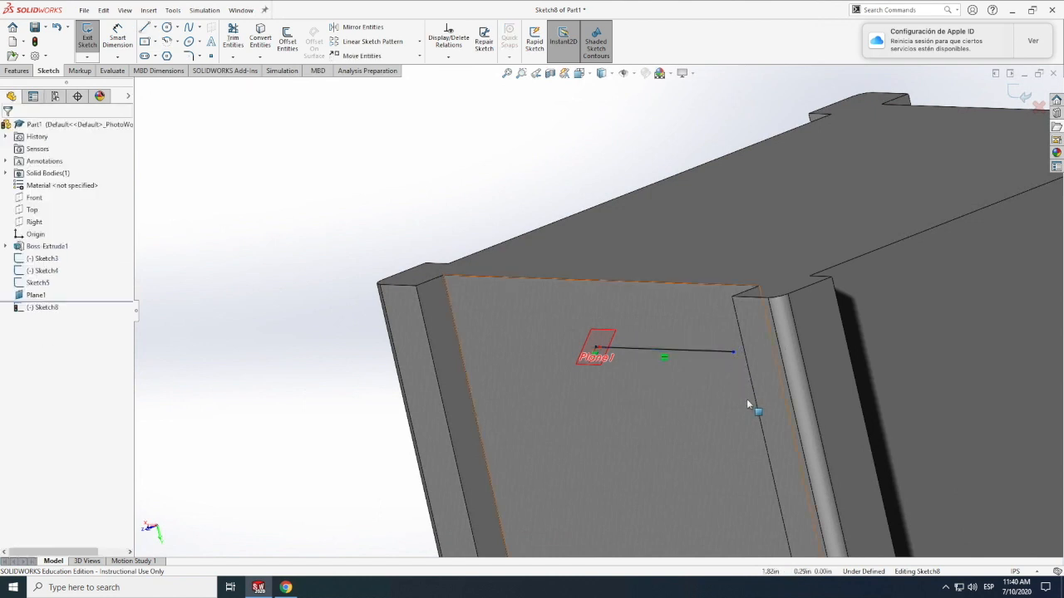
Step: Sketch a second horizontal line about 1.57 in long from the same center point toward the left corner post
left_click(124, 10)
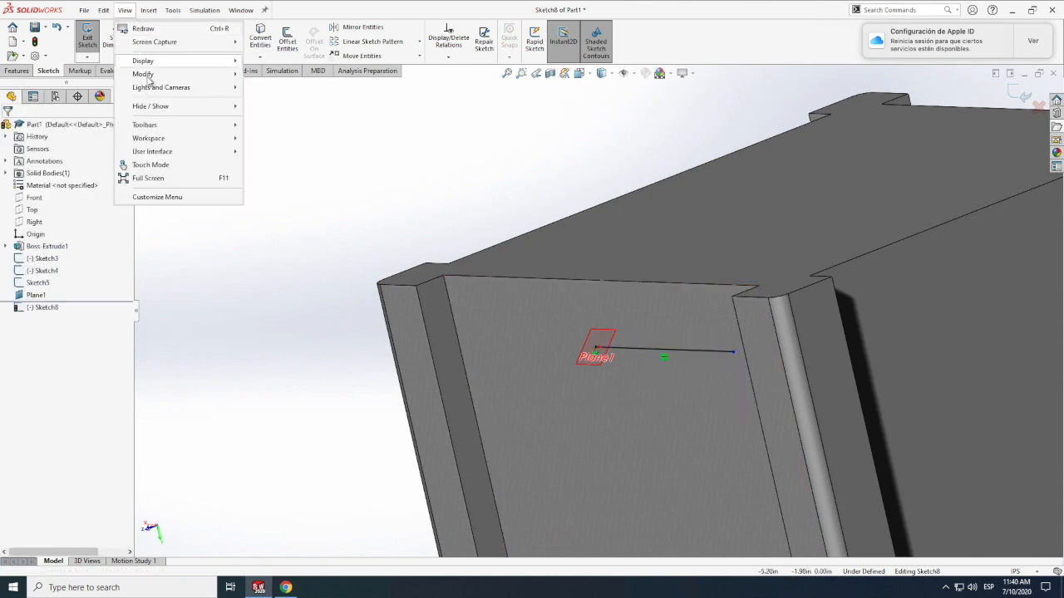
mouse_move(149, 79)
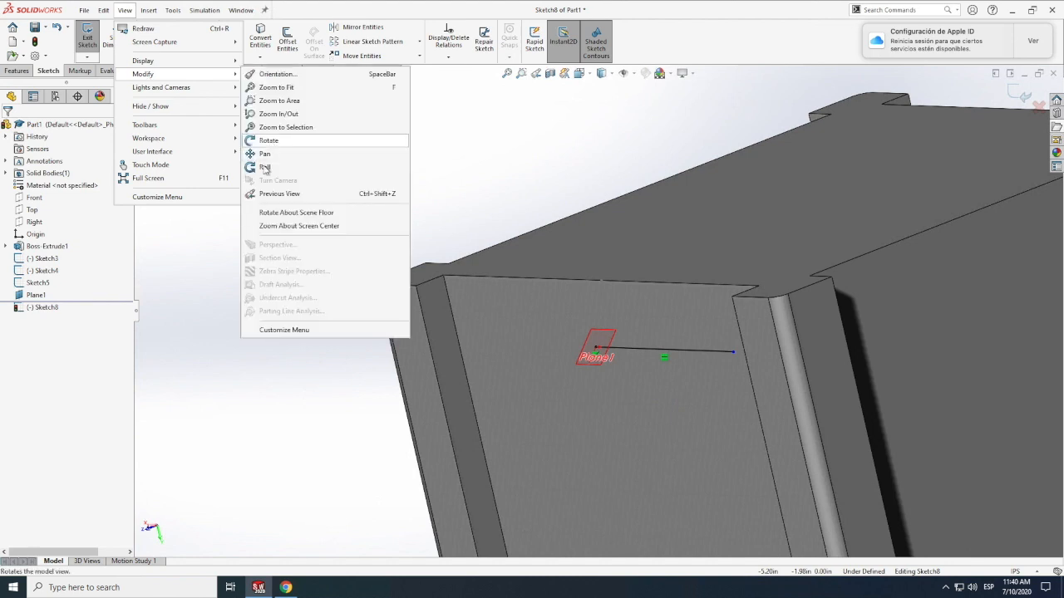
left_click(265, 167)
left_click_drag(646, 433, 673, 436)
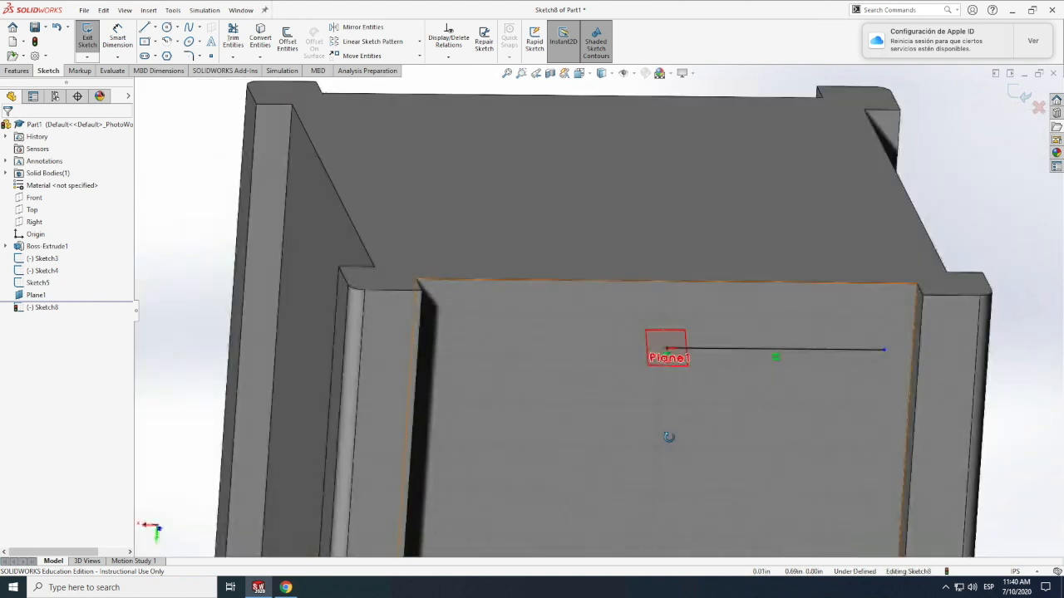
left_click(144, 26)
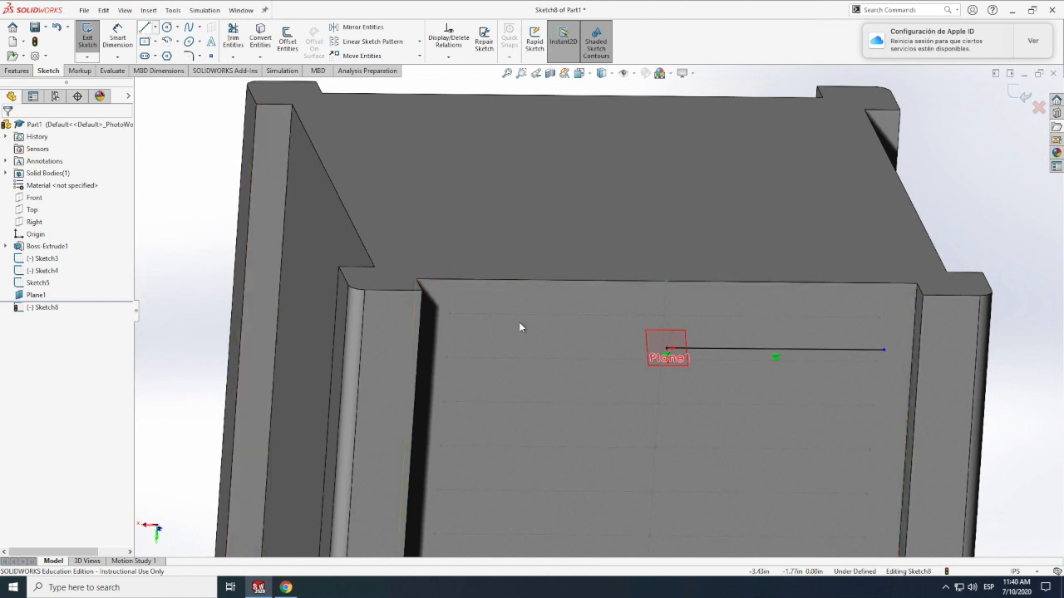
left_click(667, 349)
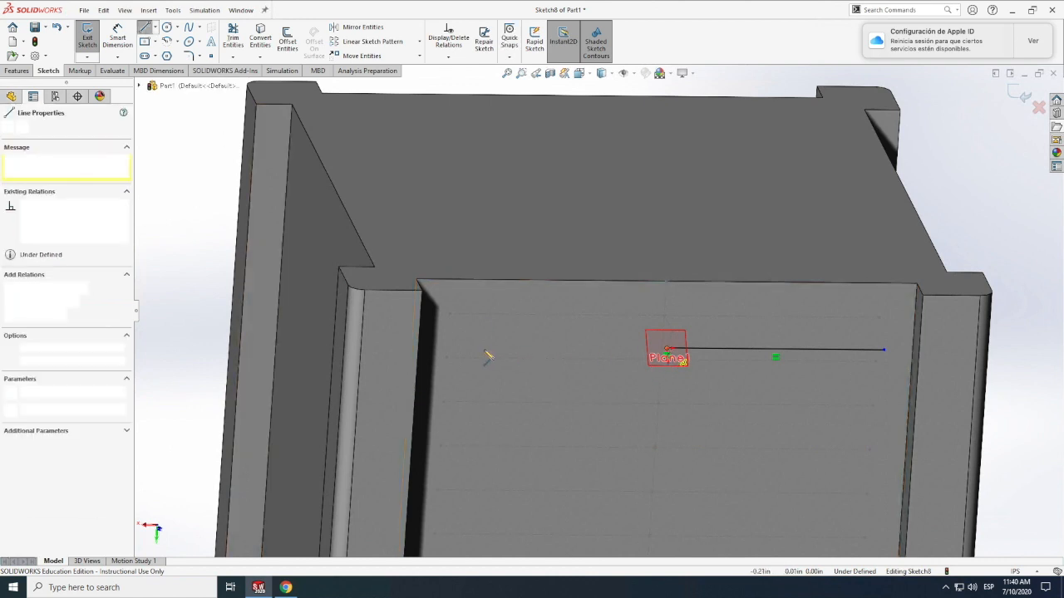
left_click(442, 345)
key("Escape")
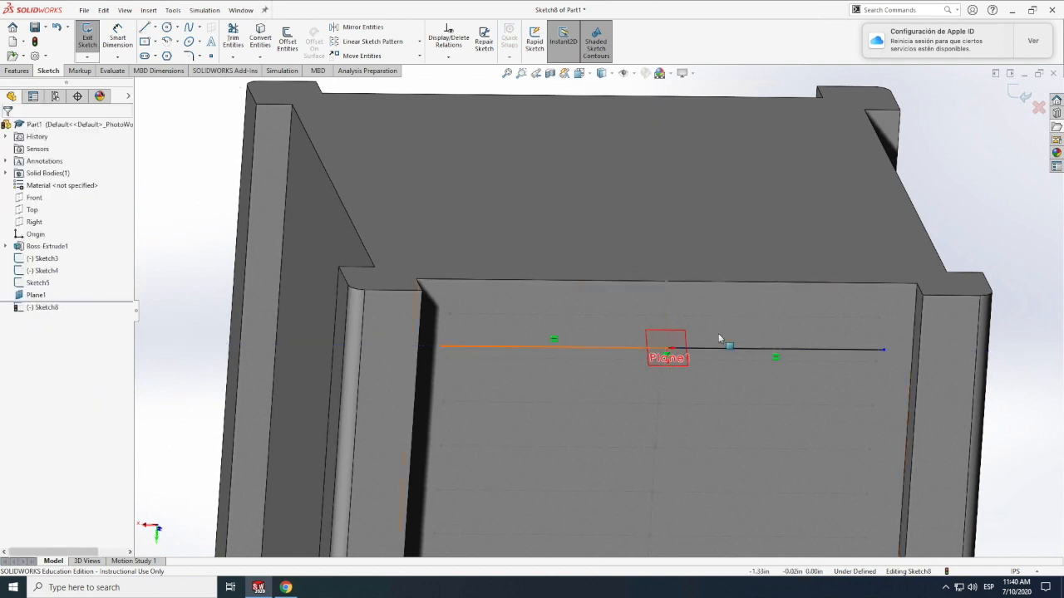
Step: Dimension the left horizontal line's length at 1.25 in
left_click(118, 37)
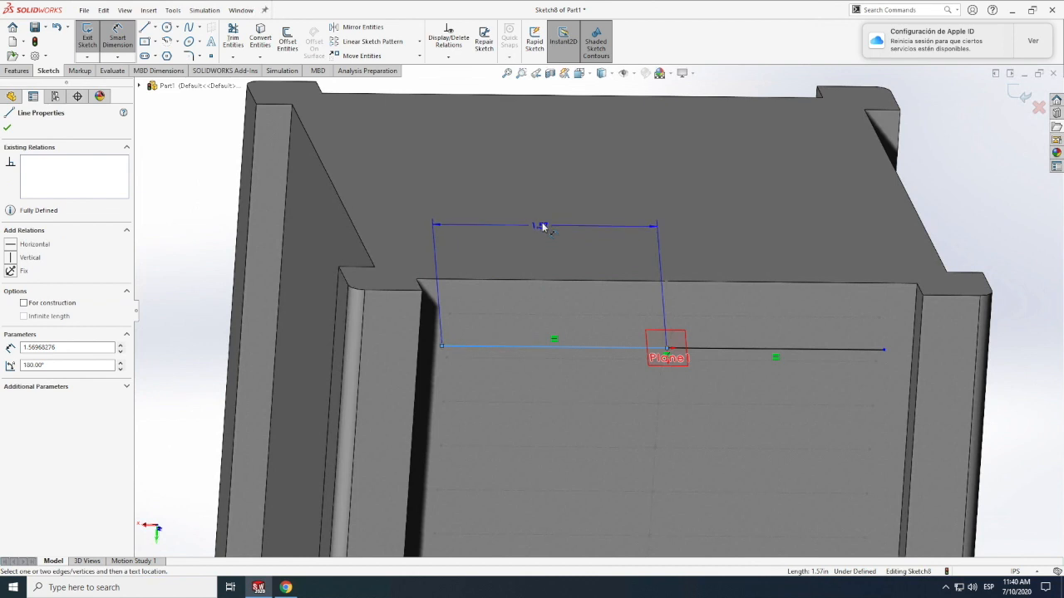
left_click(545, 231)
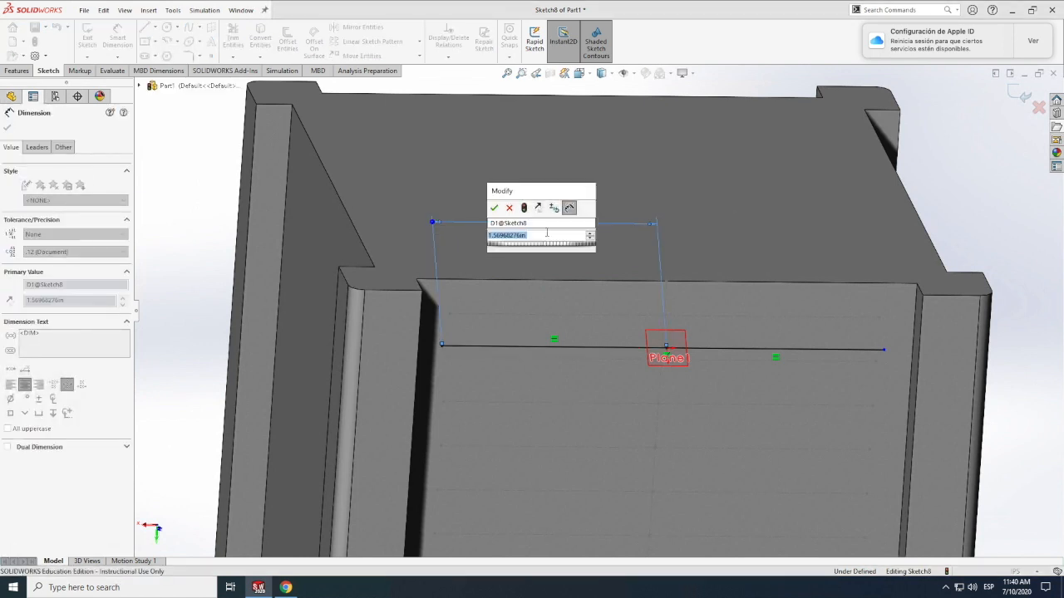
type("1.25")
key("Return")
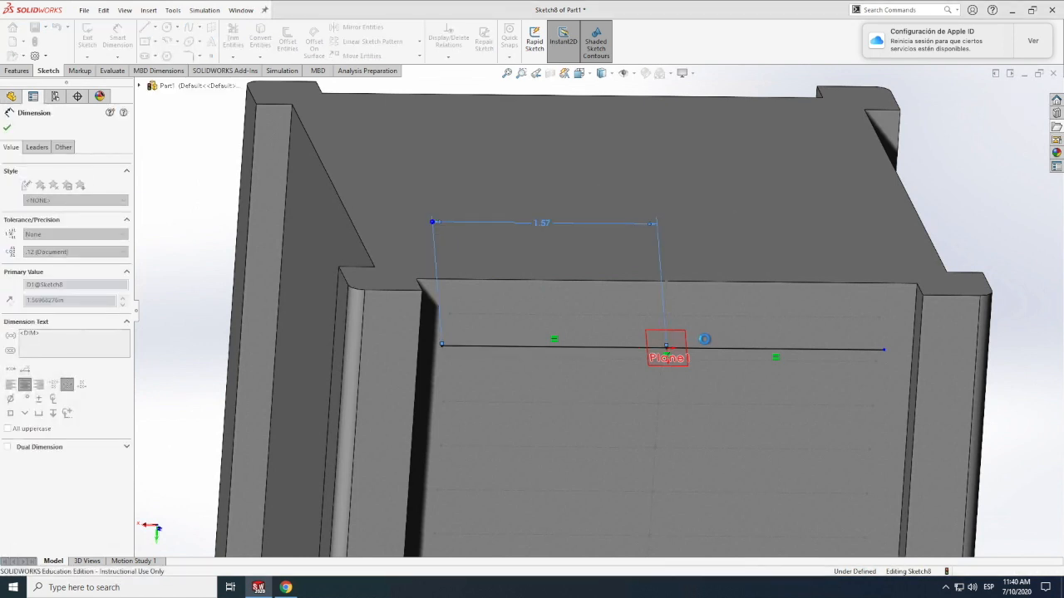
Step: Change the left horizontal line's length to 0.5 in
double_click(567, 224)
key("BackSpace")
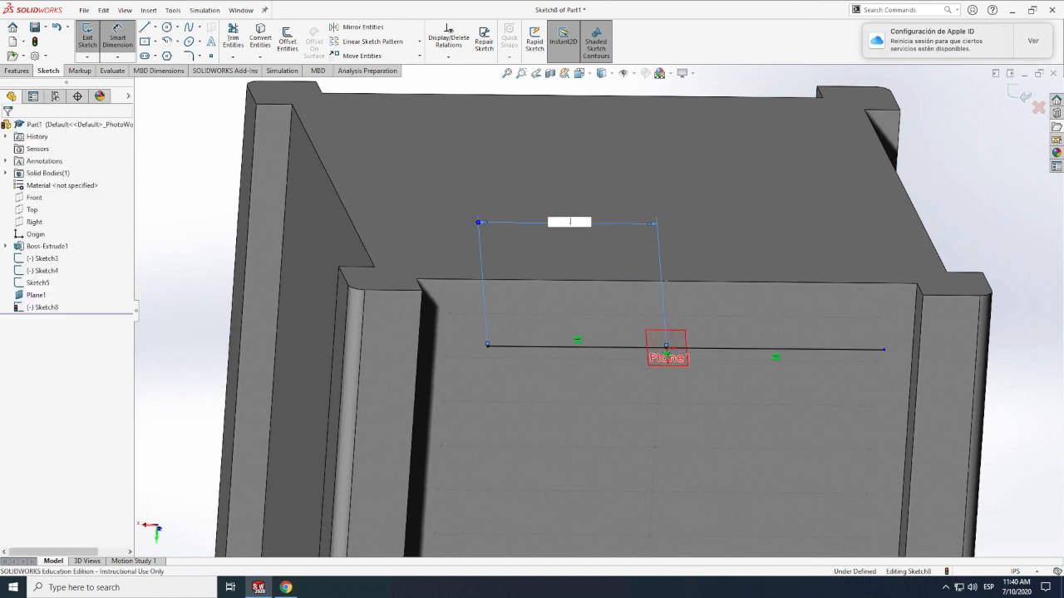
type(".5")
key("Return")
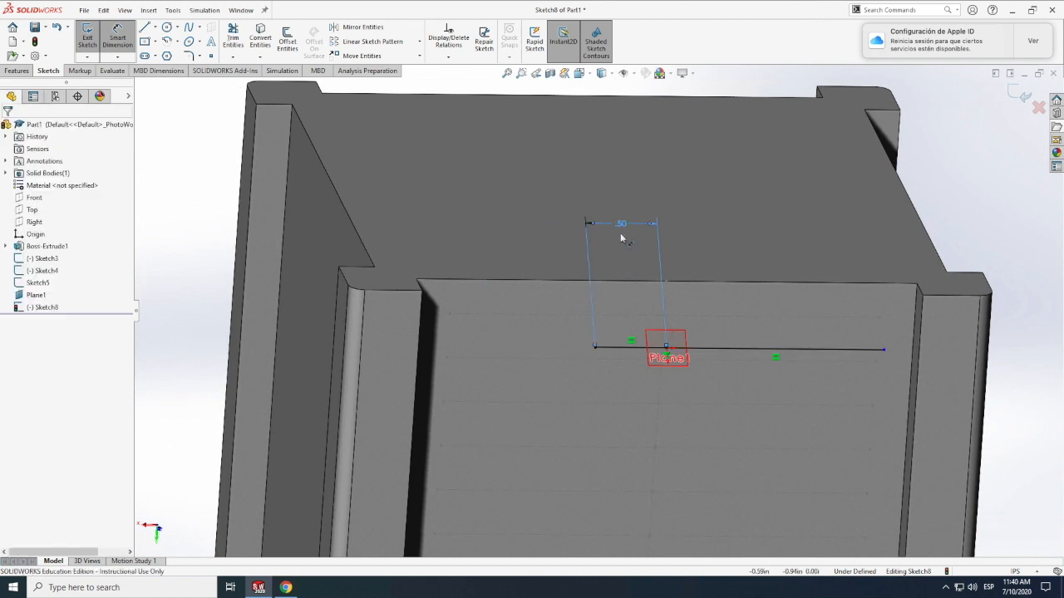
Step: Set the left horizontal line's length to 1.5 in
double_click(622, 224)
type("1.5")
key("Return")
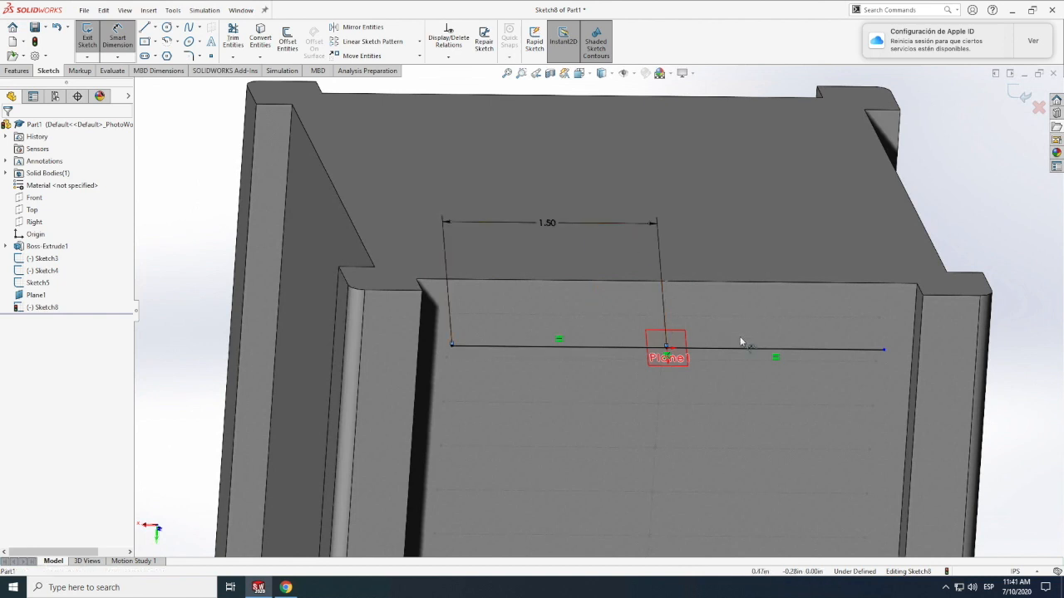
Step: Dimension the right horizontal line's length at 1.5 in
left_click(739, 348)
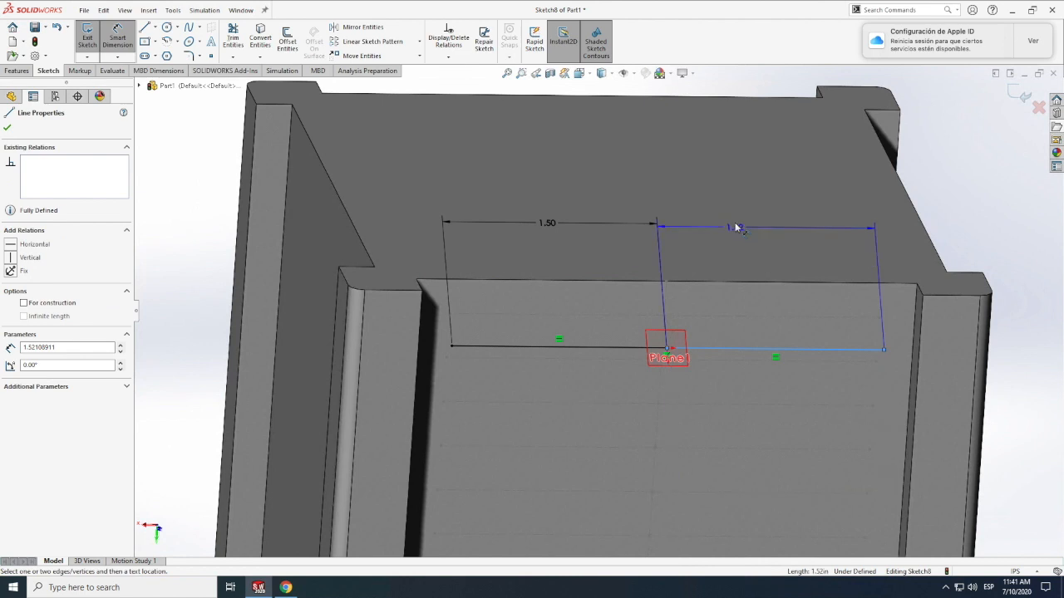
left_click(736, 226)
type("1.5")
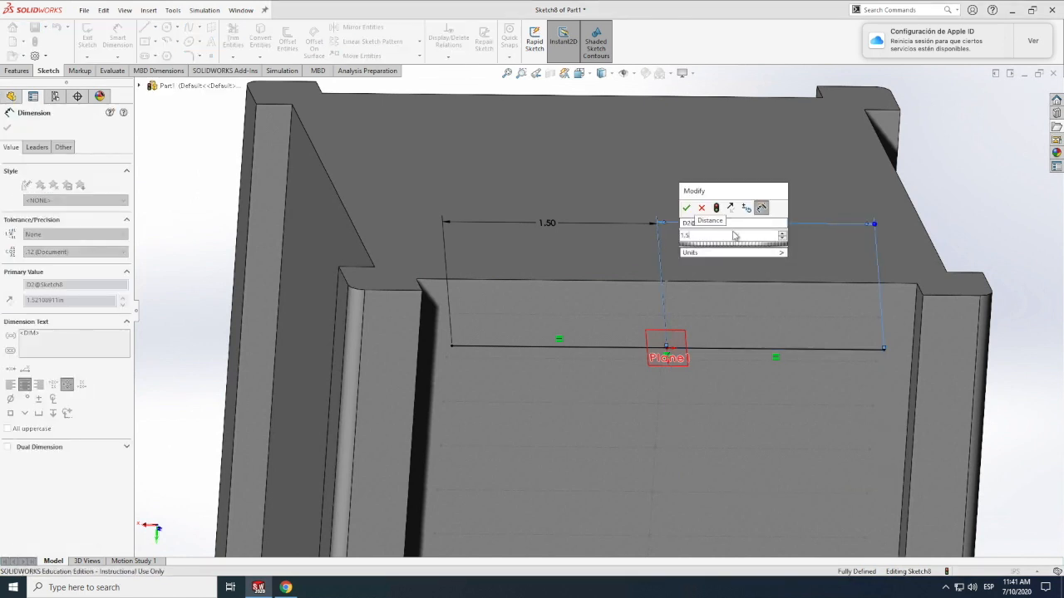
key("Return")
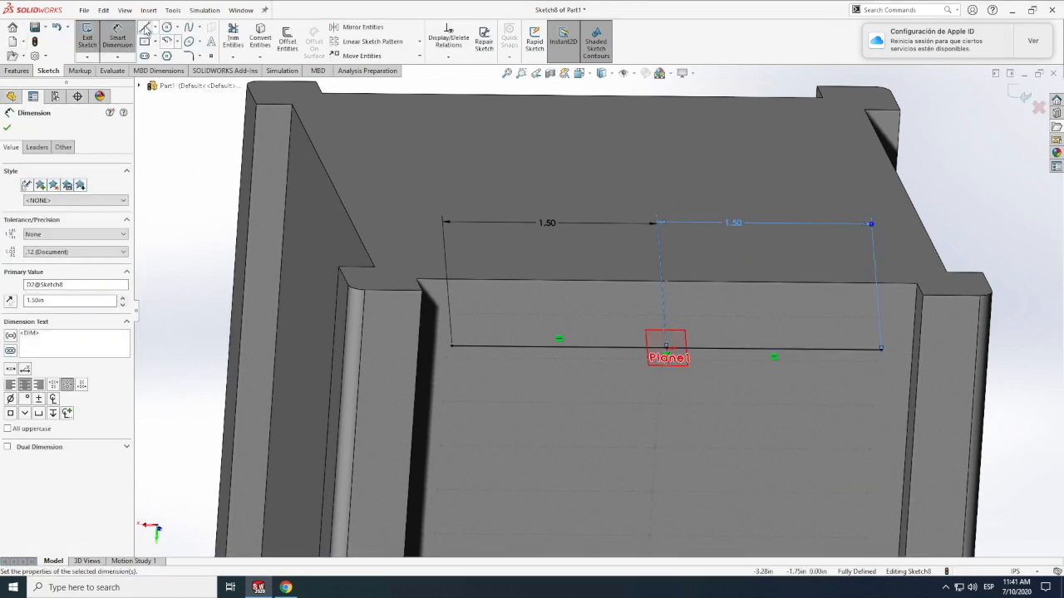
Step: Sketch a vertical line about 0.26 in long upward from the left end of the horizontal lines
key("l")
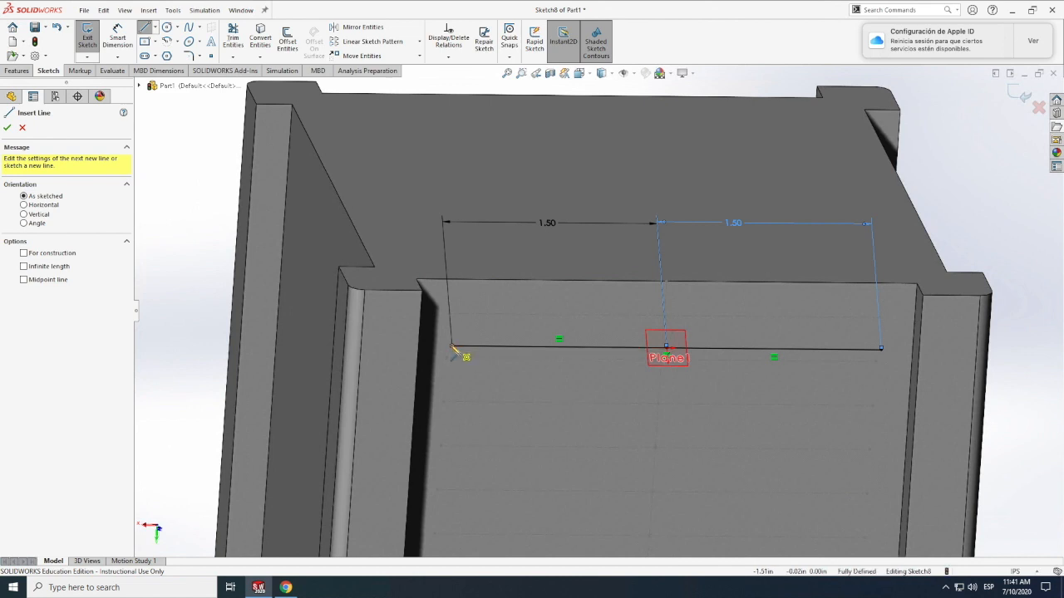
left_click(453, 349)
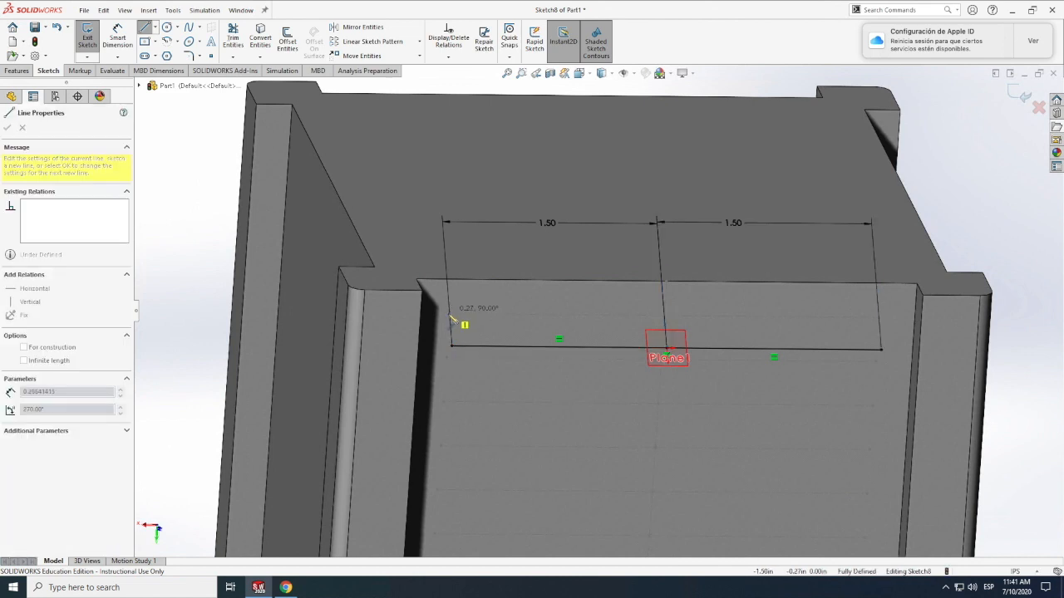
left_click(465, 325)
key("Escape")
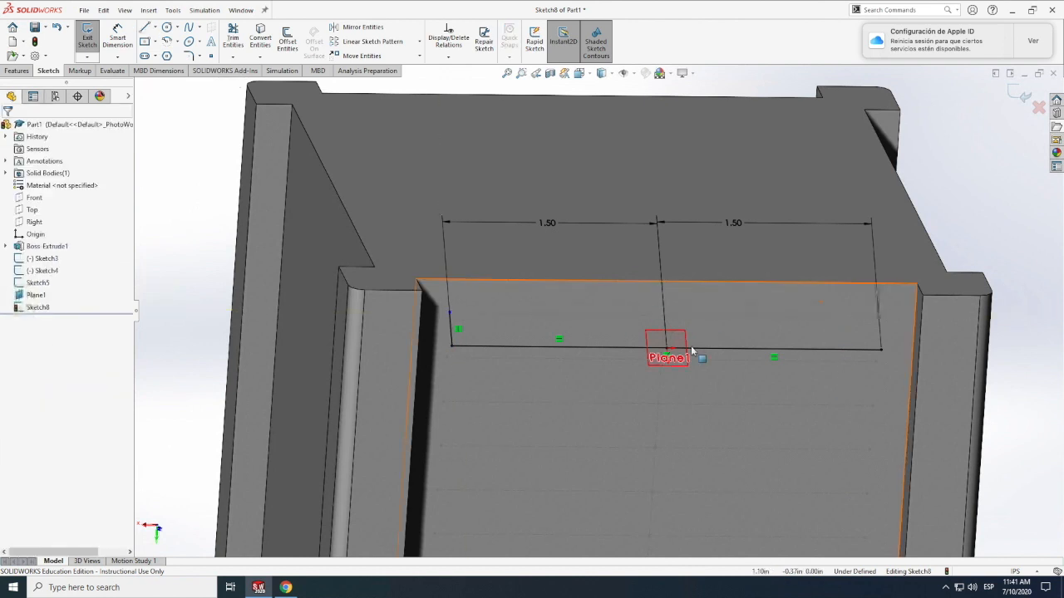
Step: Sketch a matching vertical line about 0.26 in long upward from the right end of the horizontal lines
left_click(145, 26)
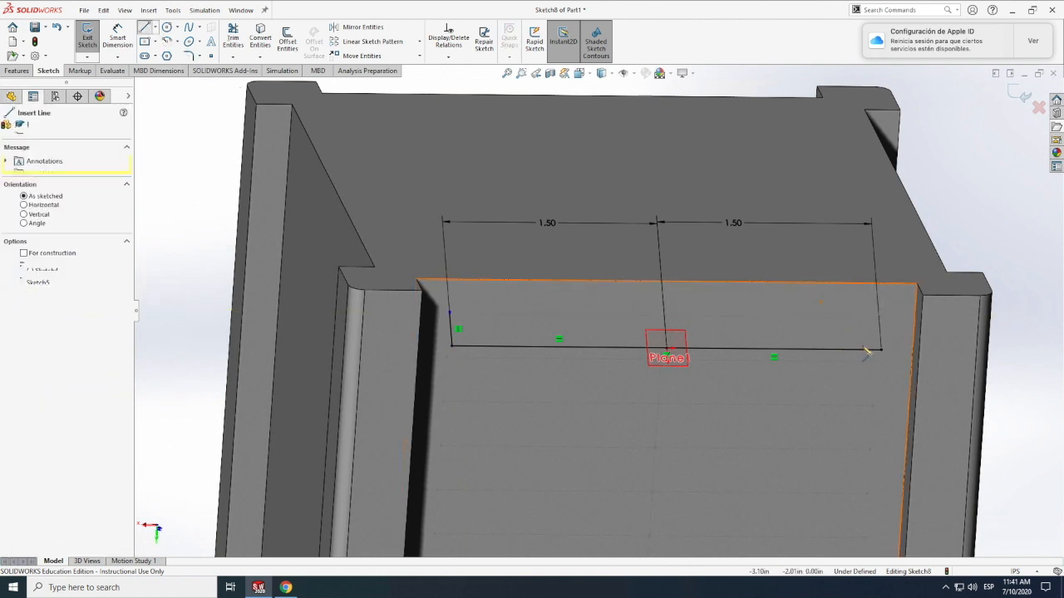
left_click(882, 350)
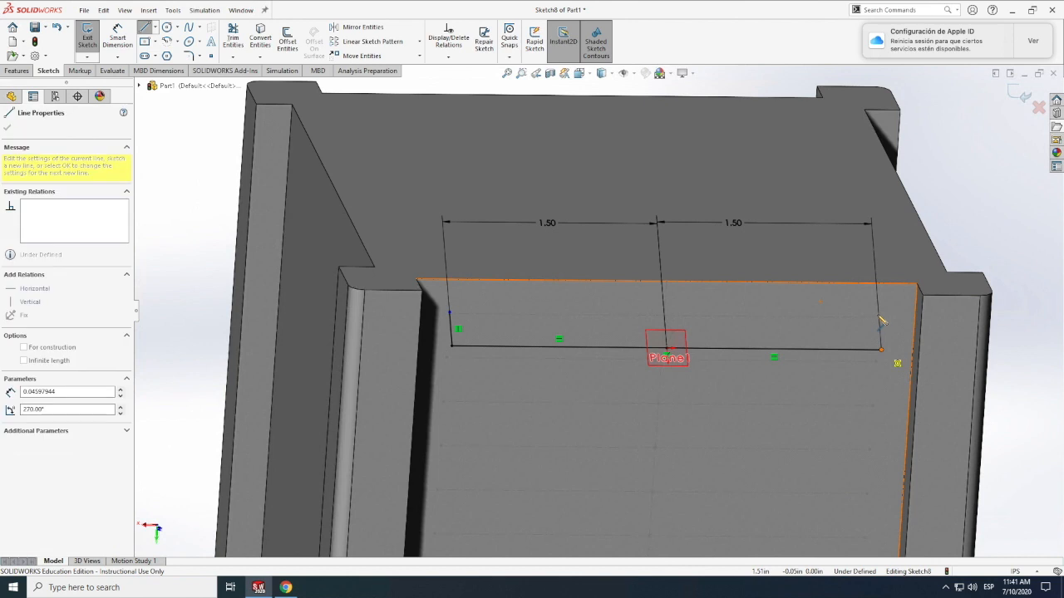
left_click(895, 310)
key("Escape")
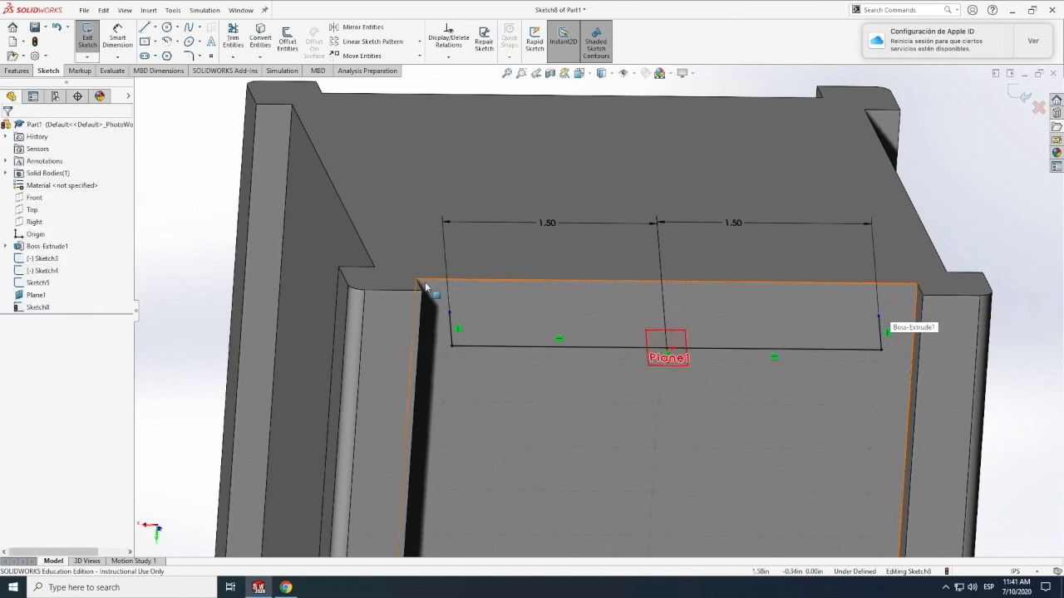
Step: Dimension the right vertical line's length at 0.25 in
left_click(125, 41)
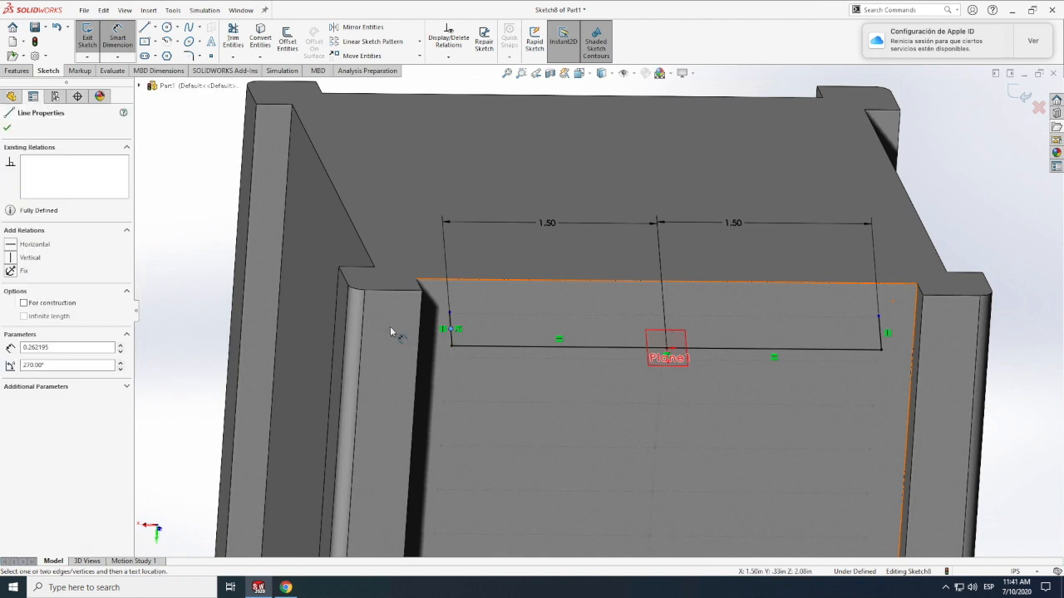
left_click(452, 330)
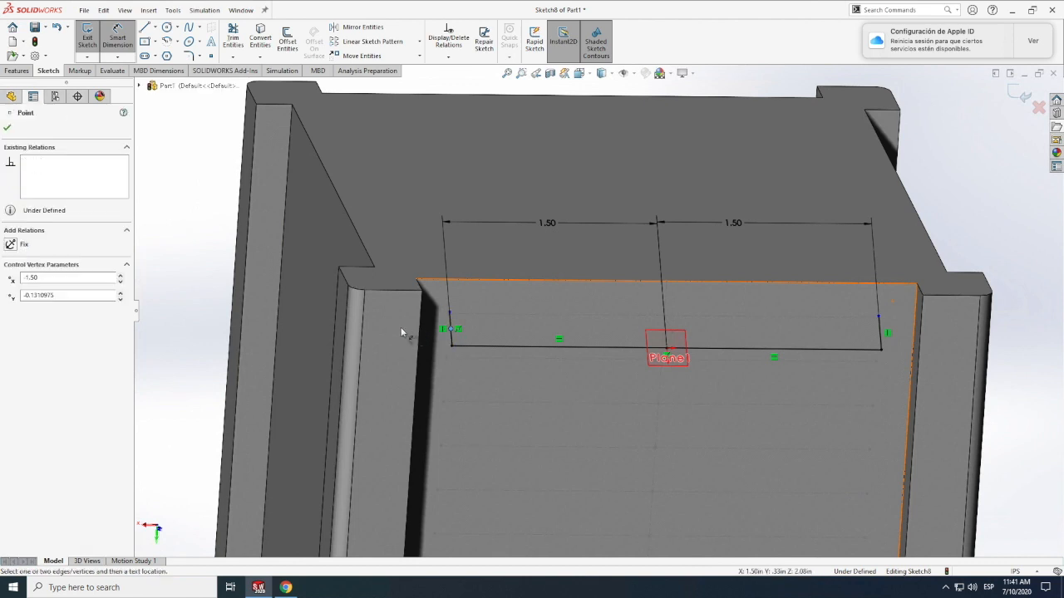
left_click(879, 332)
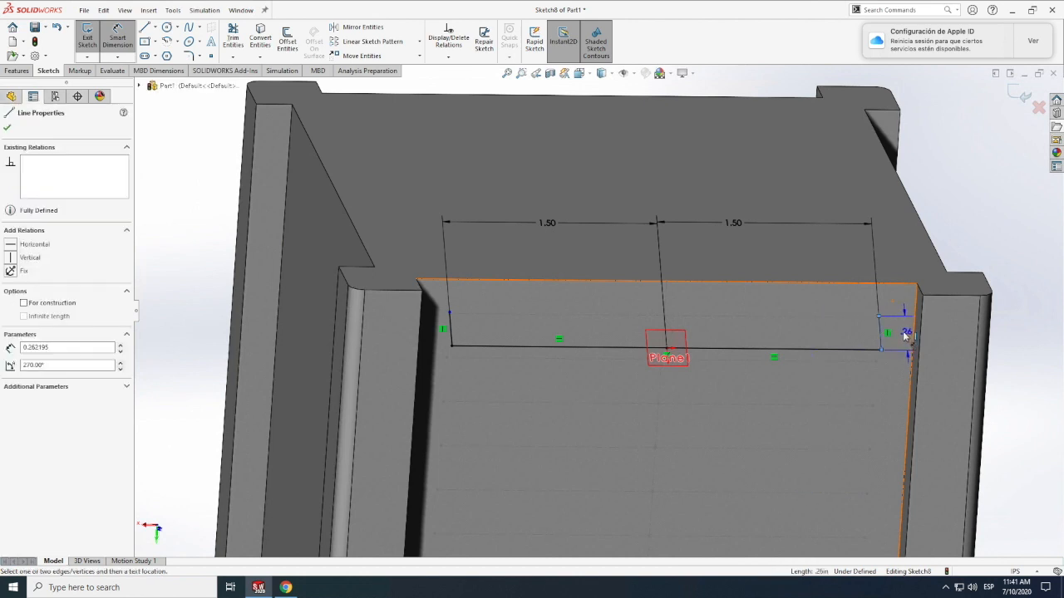
left_click(905, 333)
type(".25")
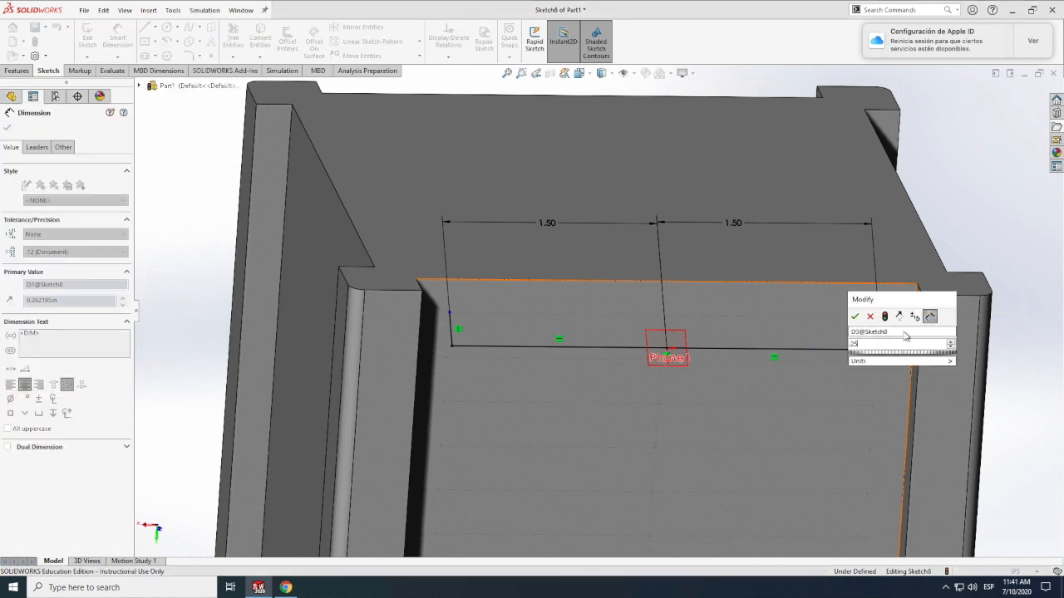
key("Return")
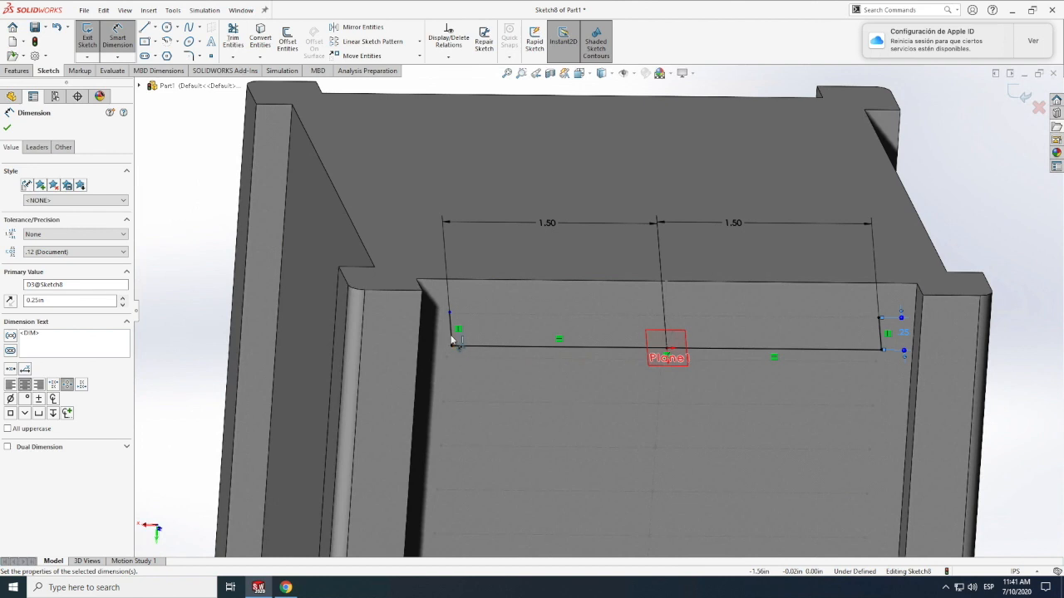
Step: Dimension the left vertical line's length at 0.25 in
left_click(451, 331)
scroll(394, 332, "down", 2)
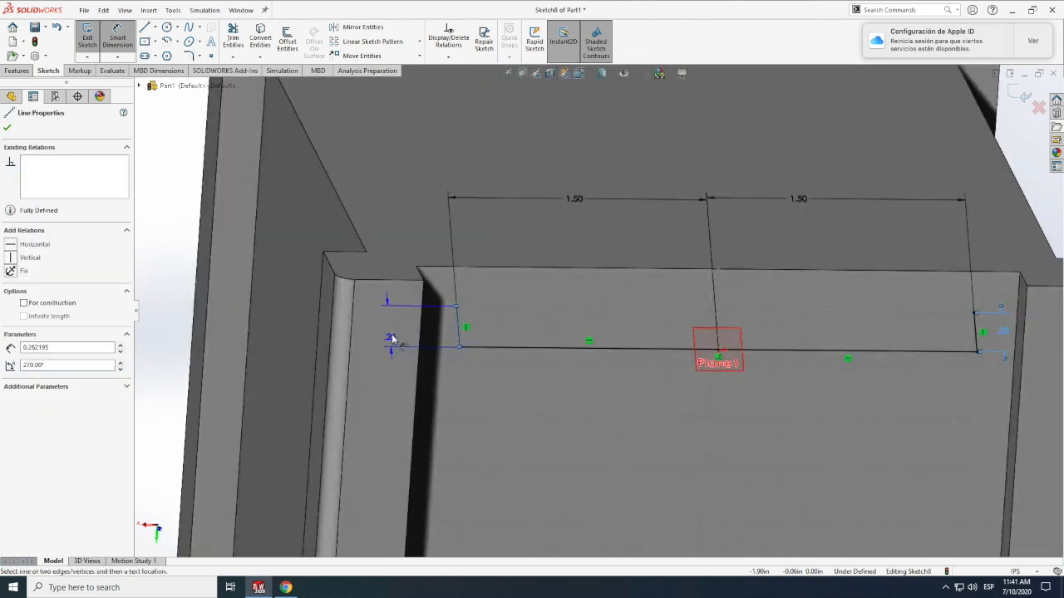
scroll(394, 339, "up", 1)
scroll(393, 337, "up", 5)
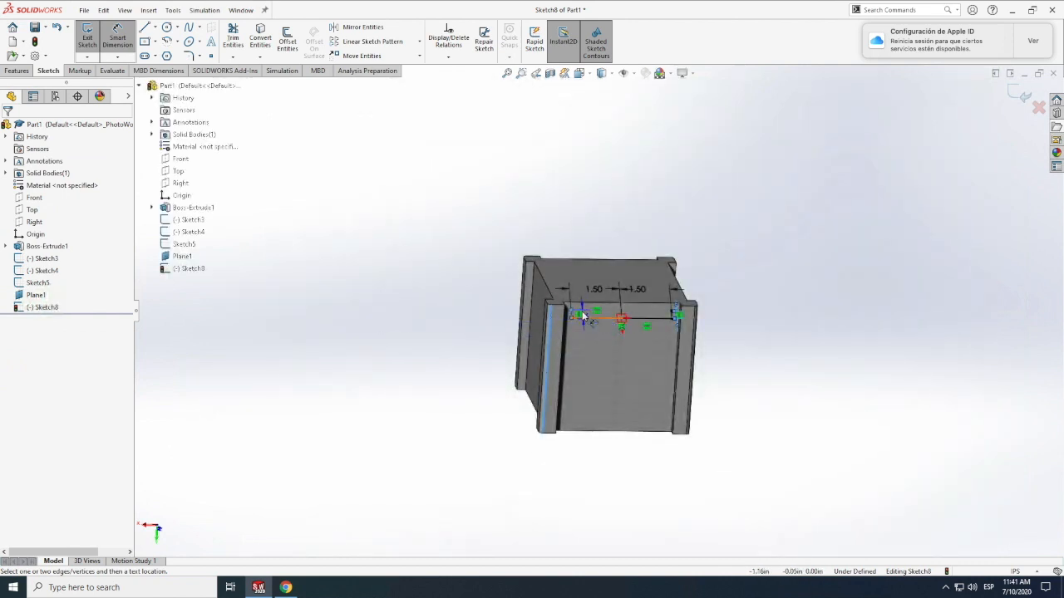
scroll(580, 315, "down", 4)
scroll(578, 314, "down", 5)
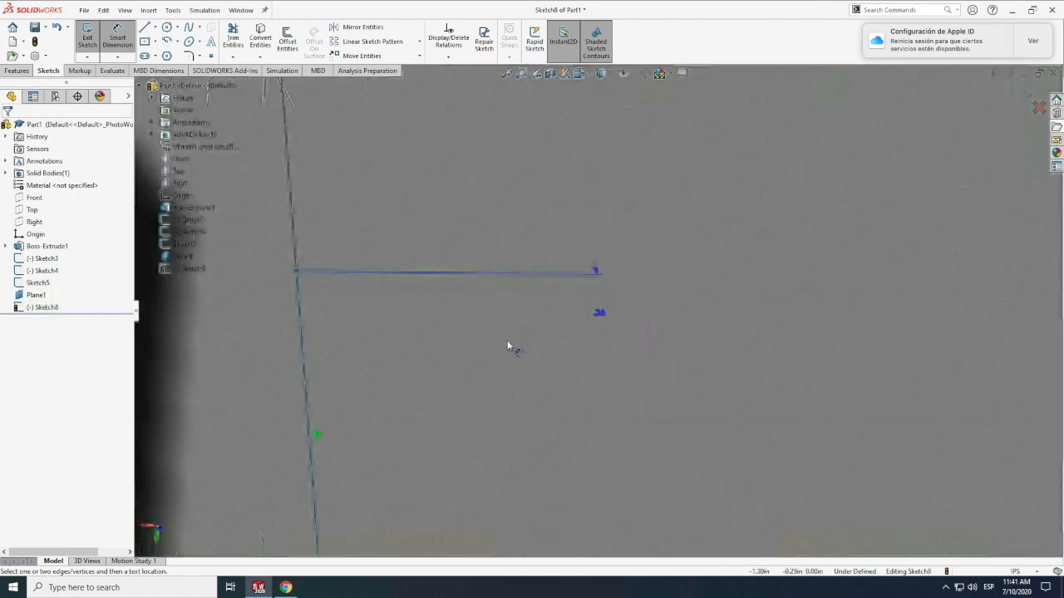
left_click(502, 348)
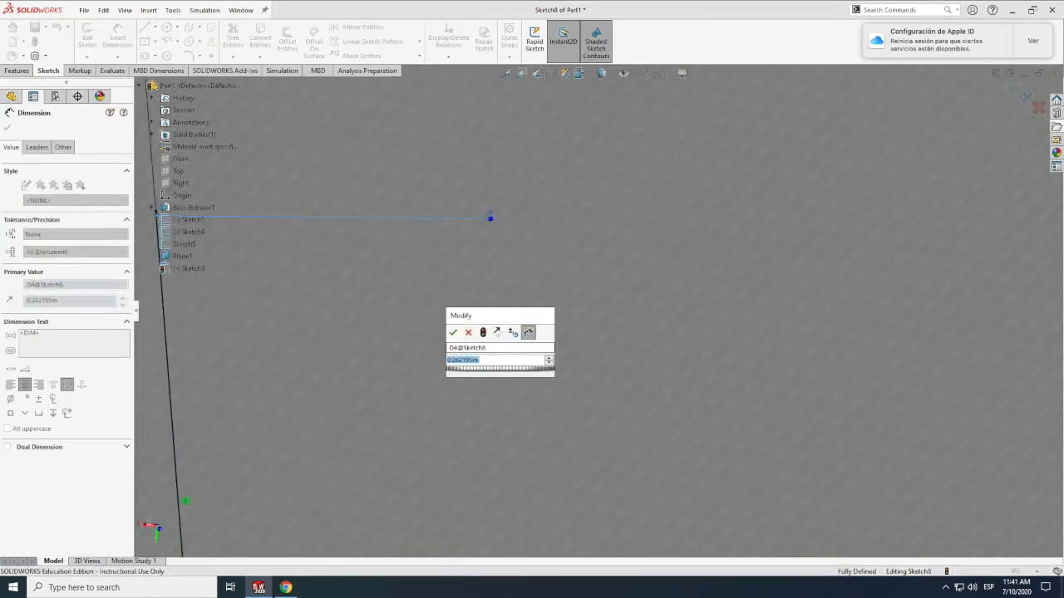
type("0.25in")
key("Return")
Step: Close the profile with a 3 in horizontal line joining the upper ends of the two vertical lines
scroll(495, 355, "up", 12)
scroll(496, 356, "down", 2)
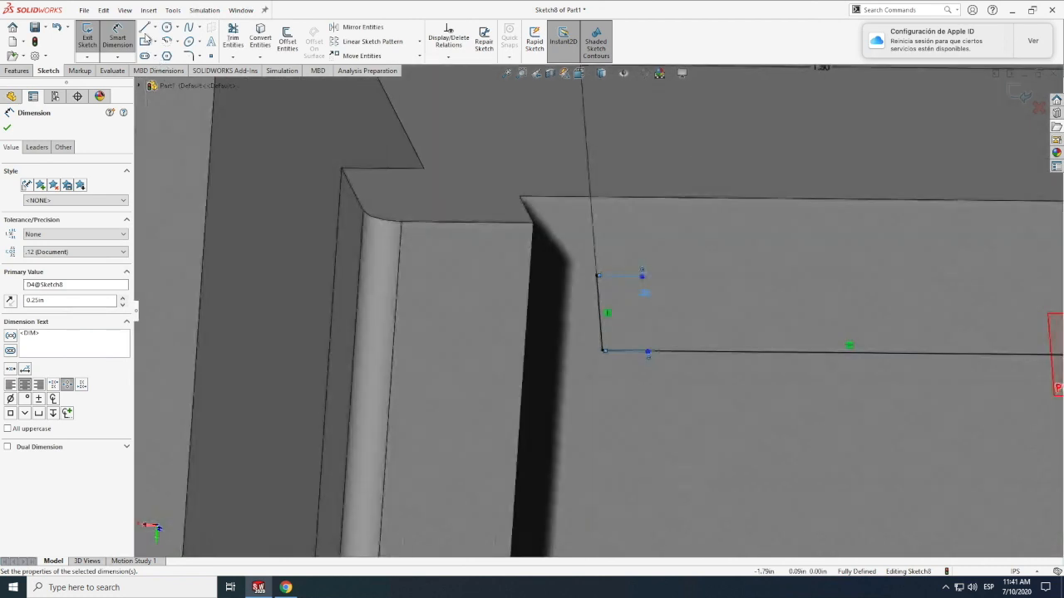
left_click(144, 27)
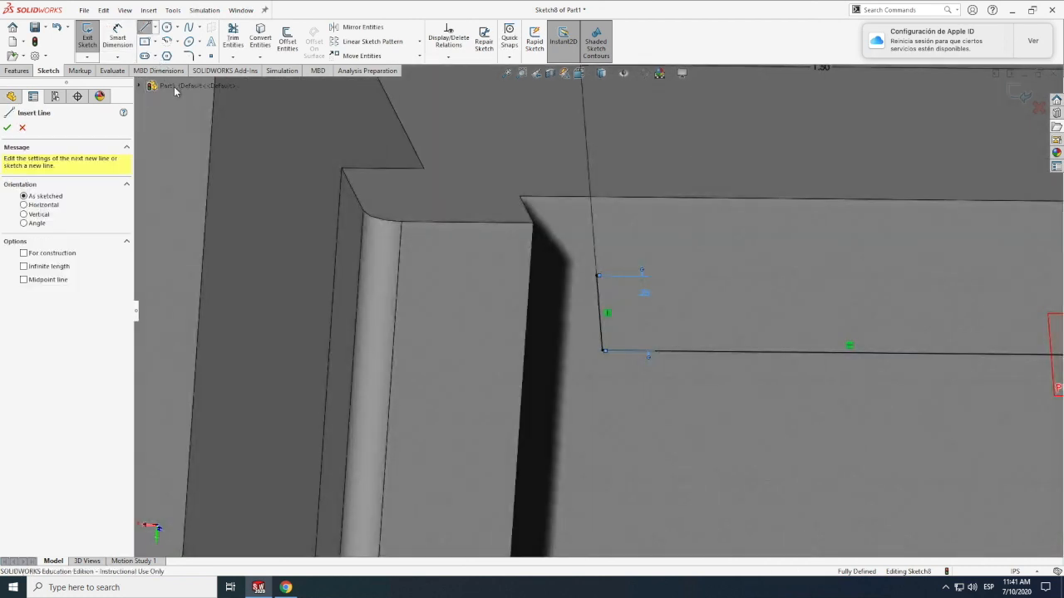
left_click(596, 276)
scroll(454, 331, "up", 5)
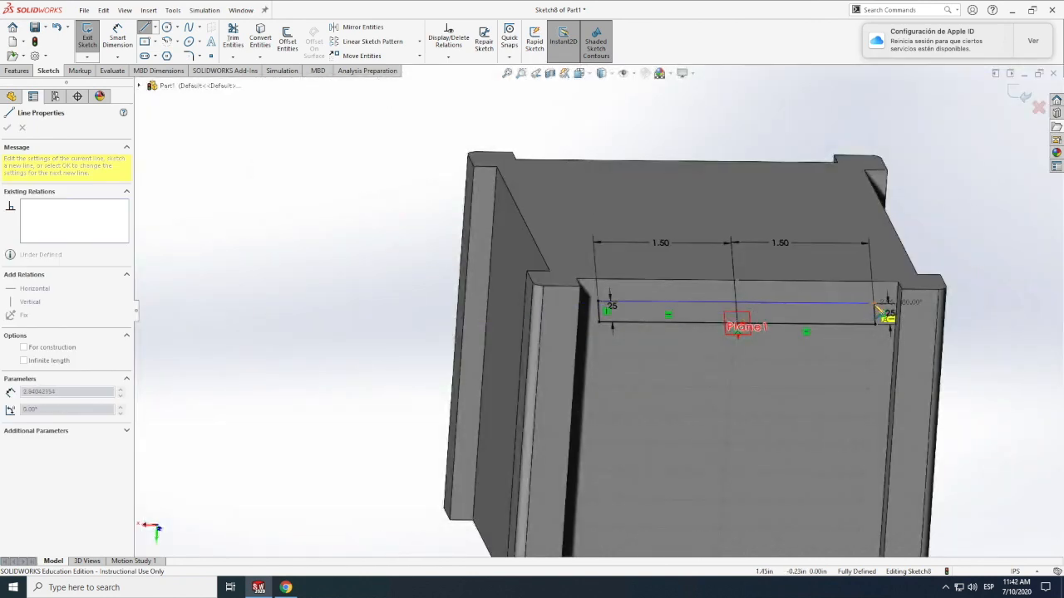
left_click(873, 302)
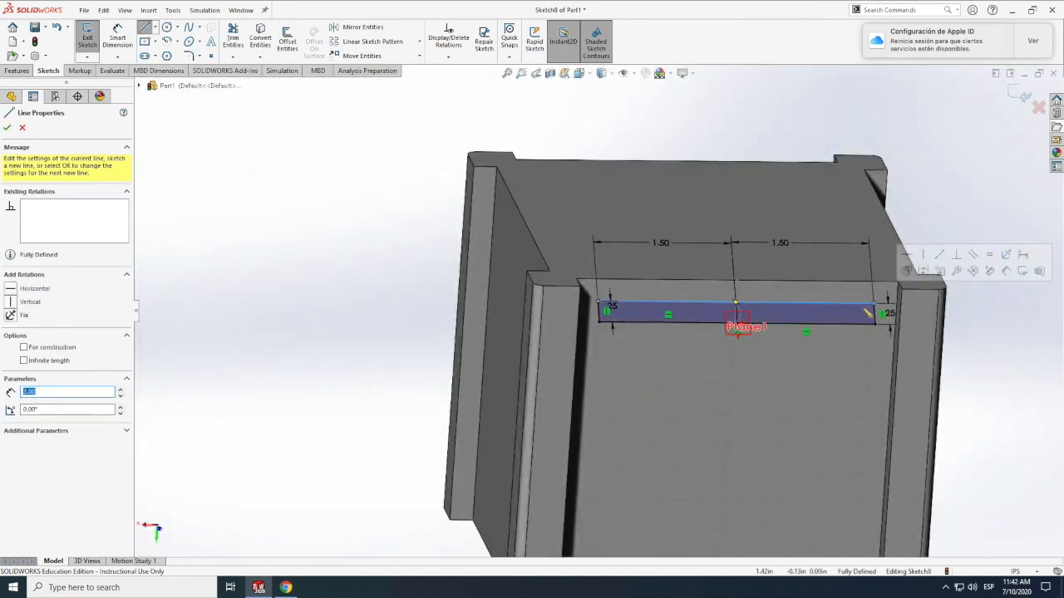
scroll(869, 318, "down", 5)
scroll(864, 314, "up", 5)
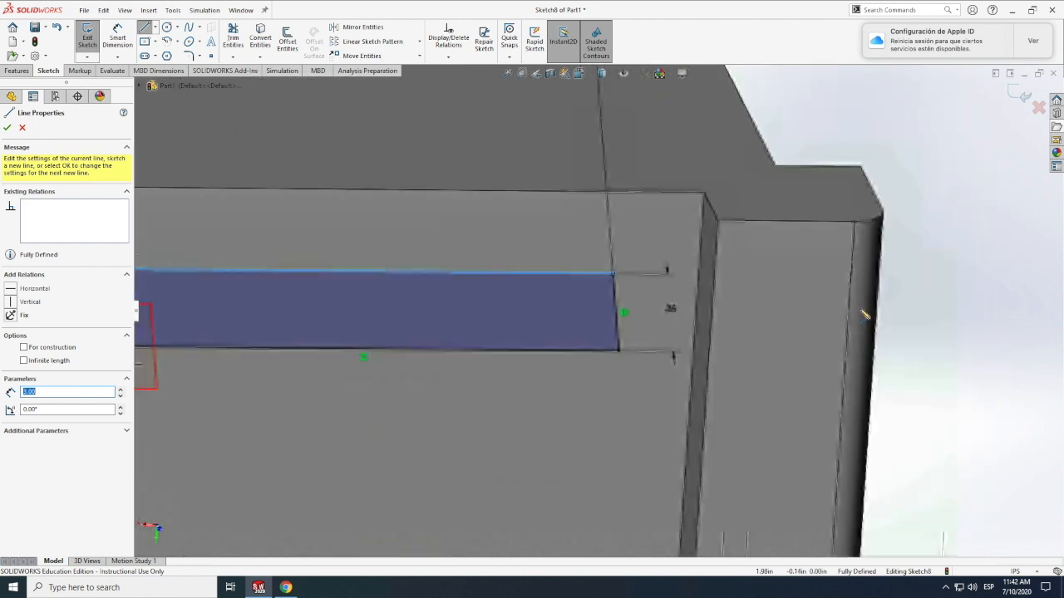
key("Escape")
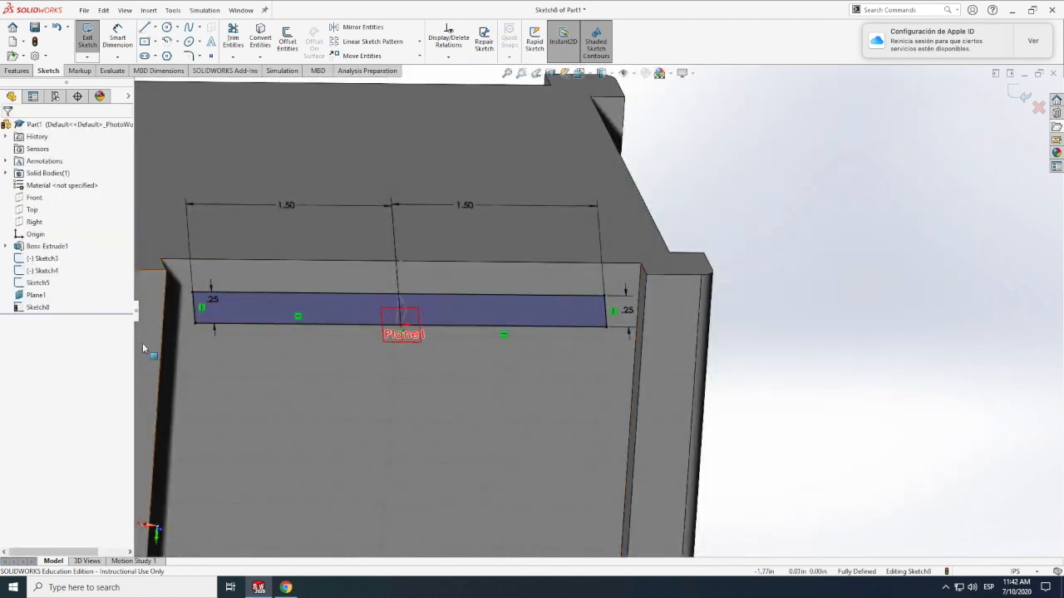
Step: Round both upper corners of the rectangular profile with 0.10 in sketch fillets
scroll(145, 339, "down", 3)
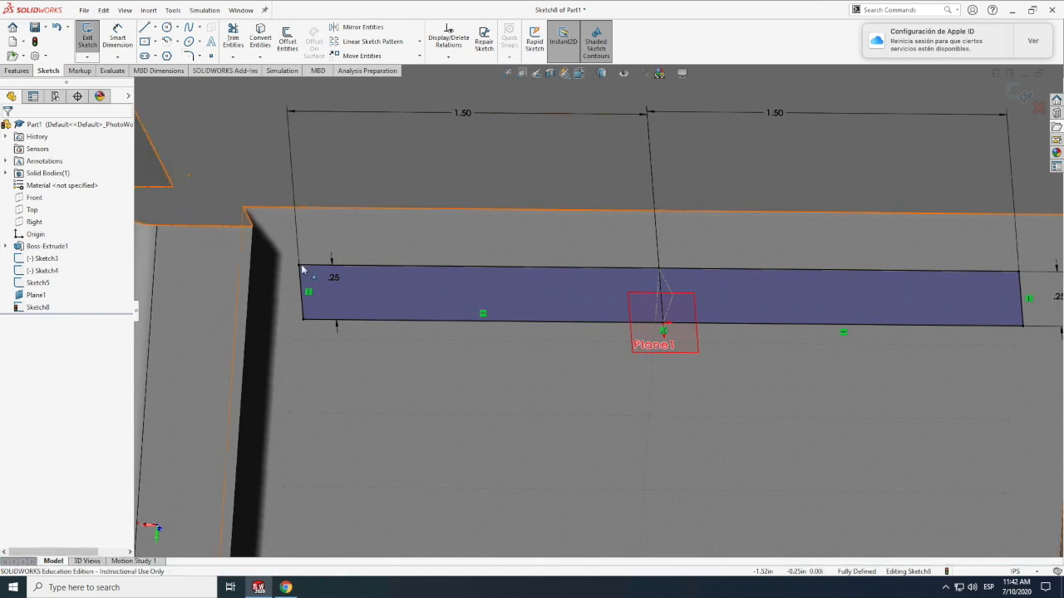
left_click(301, 271)
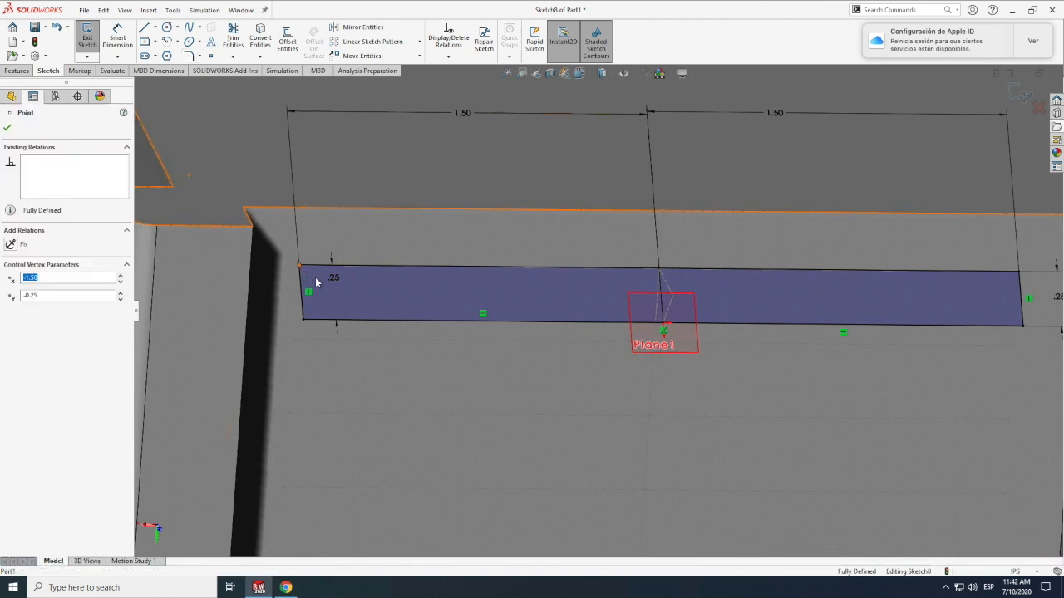
left_click(189, 56)
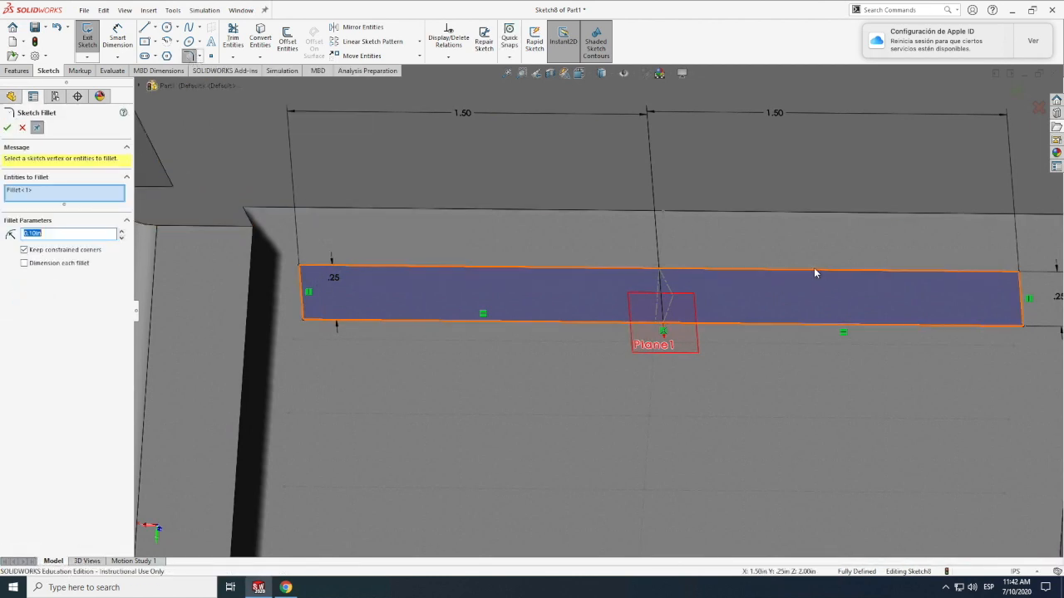
left_click(1020, 273)
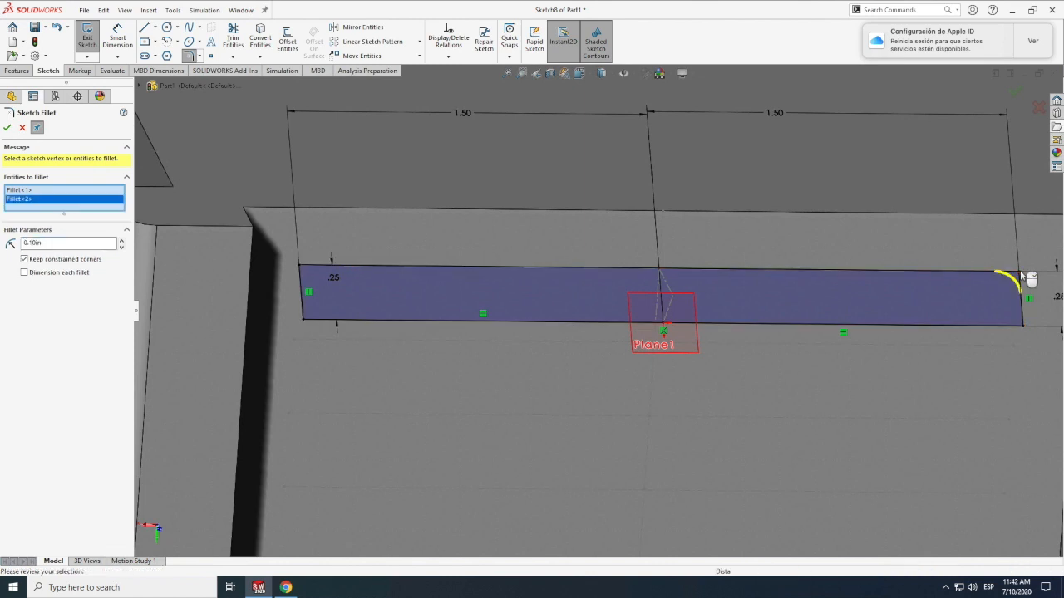
left_click(301, 270)
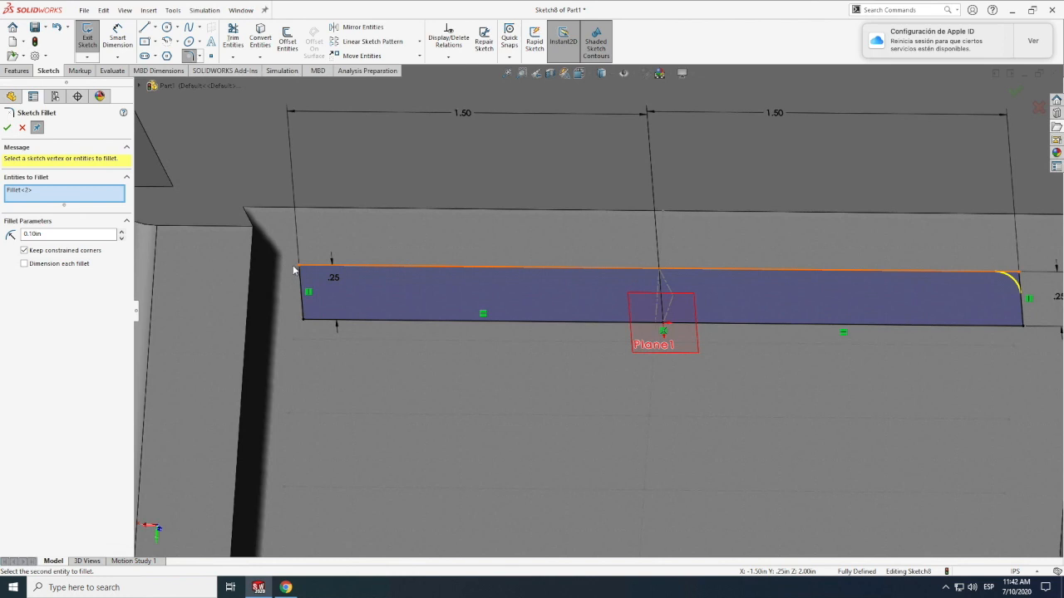
left_click(303, 270)
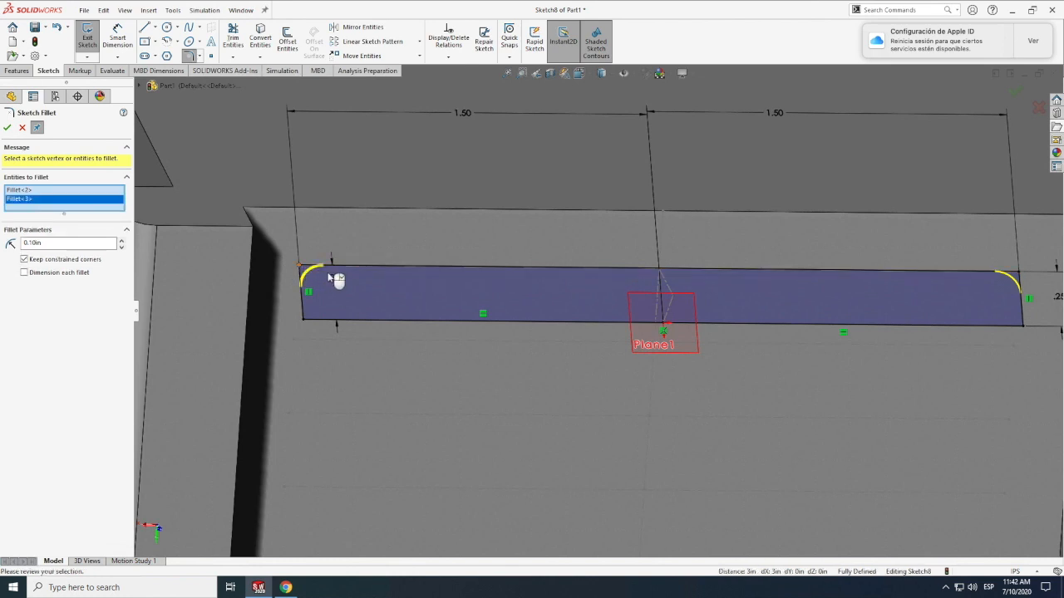
left_click(7, 128)
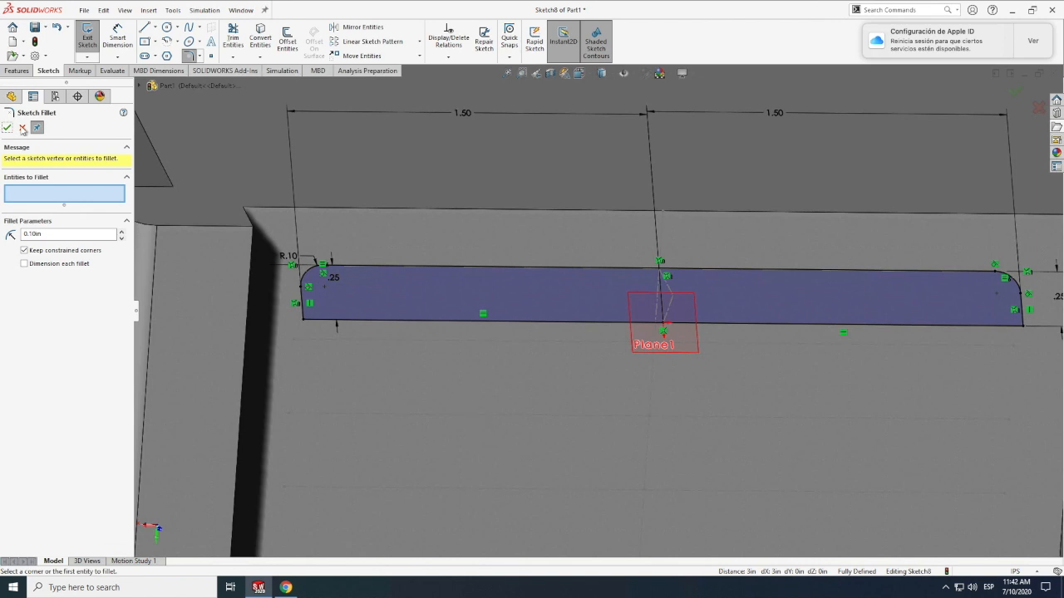
left_click(10, 130)
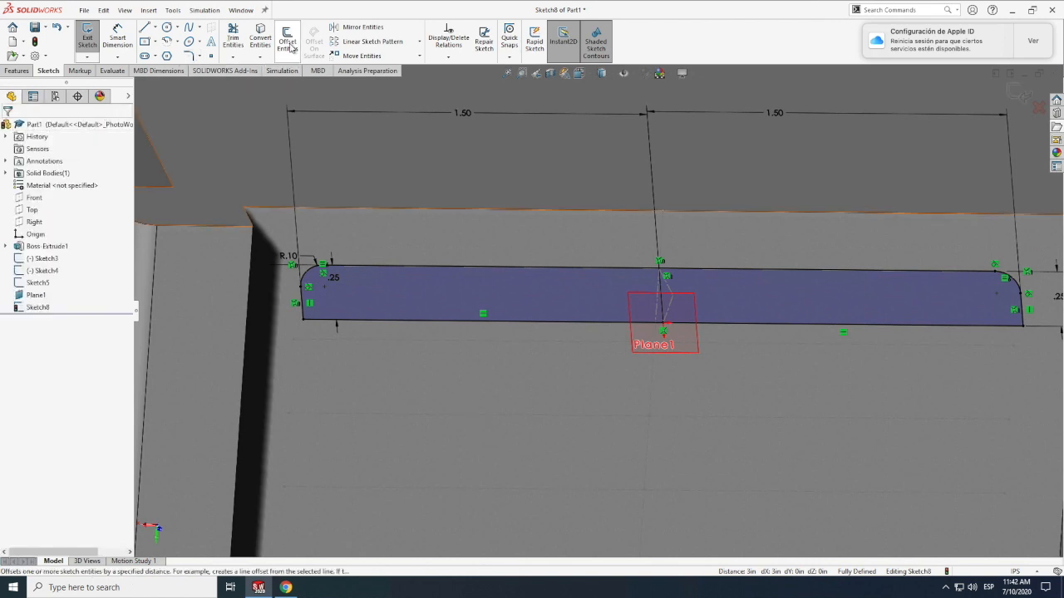
Step: Offset the whole rounded profile inward by 0.03 in, with the offset direction reversed
left_click(290, 47)
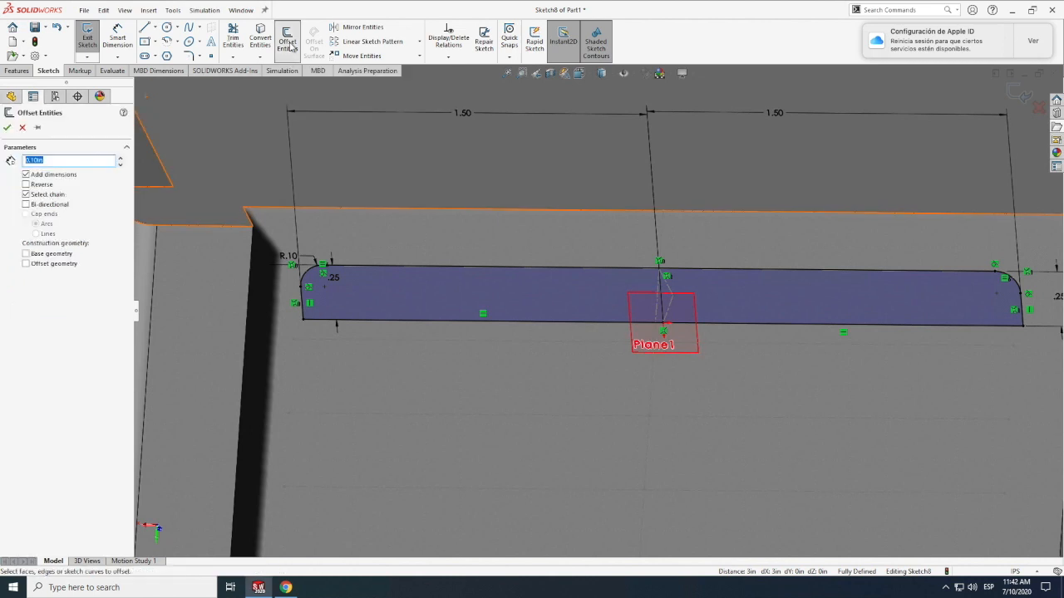
left_click(311, 282)
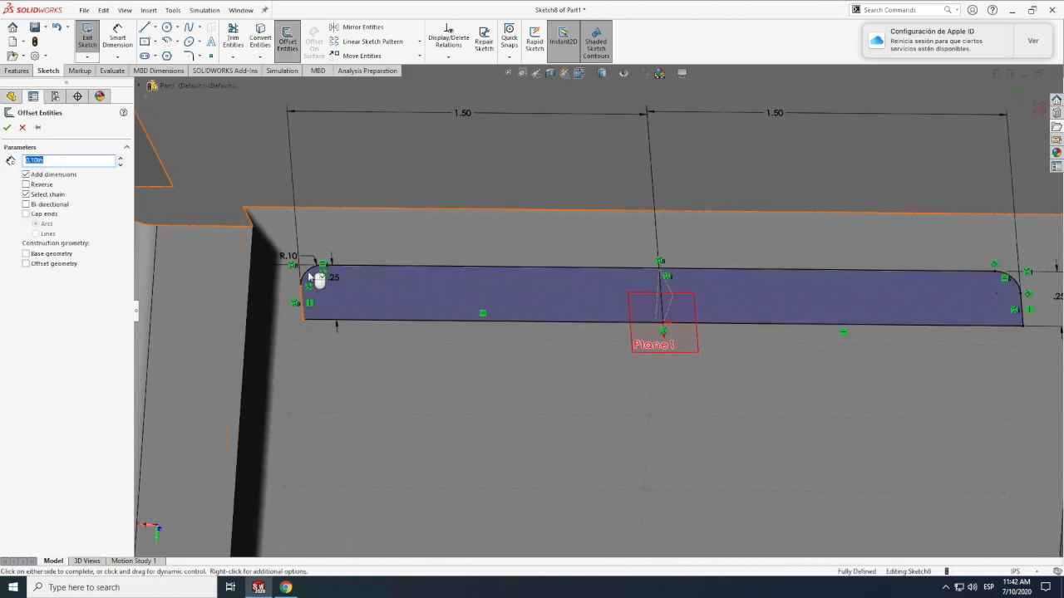
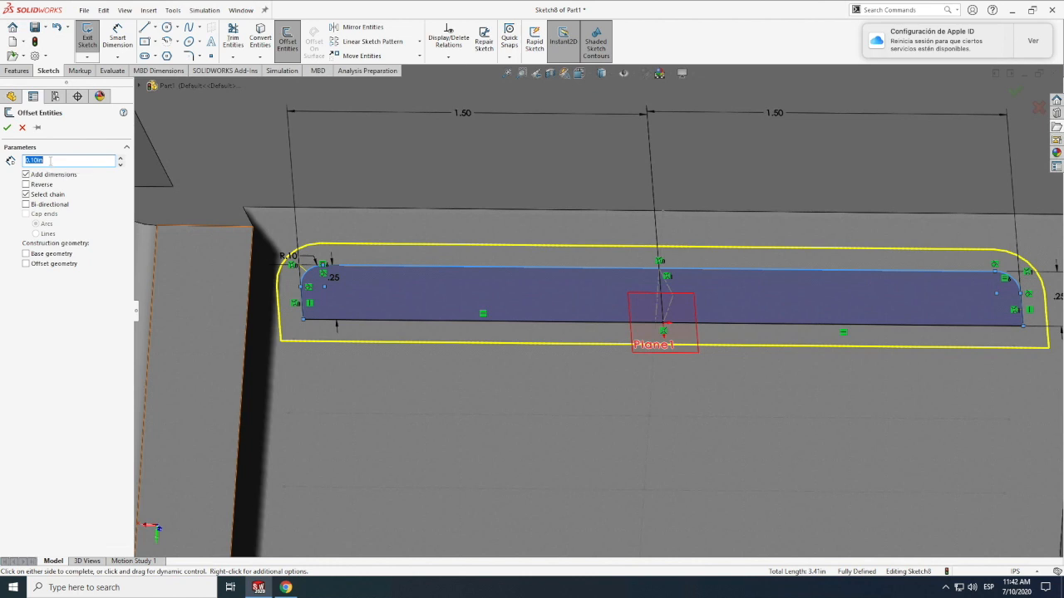
left_click(26, 185)
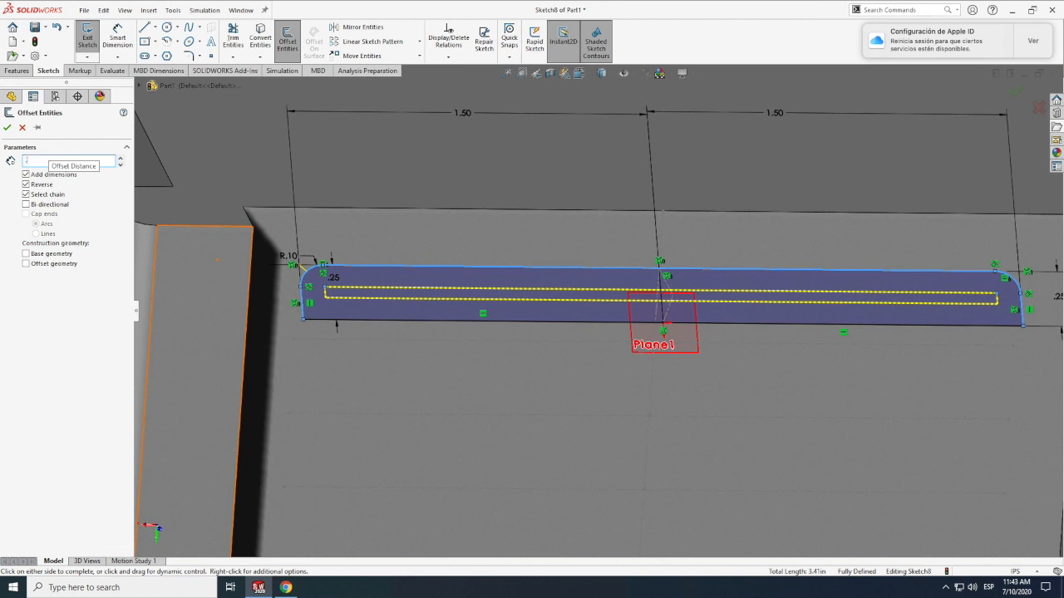
left_click(47, 158)
type(".05in")
key("Return")
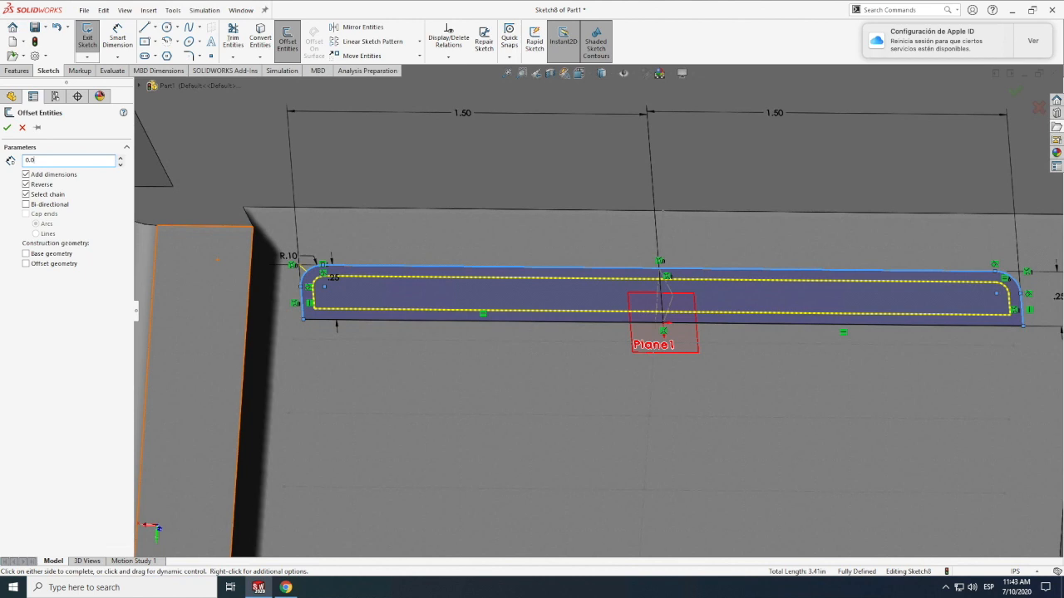
key("Return")
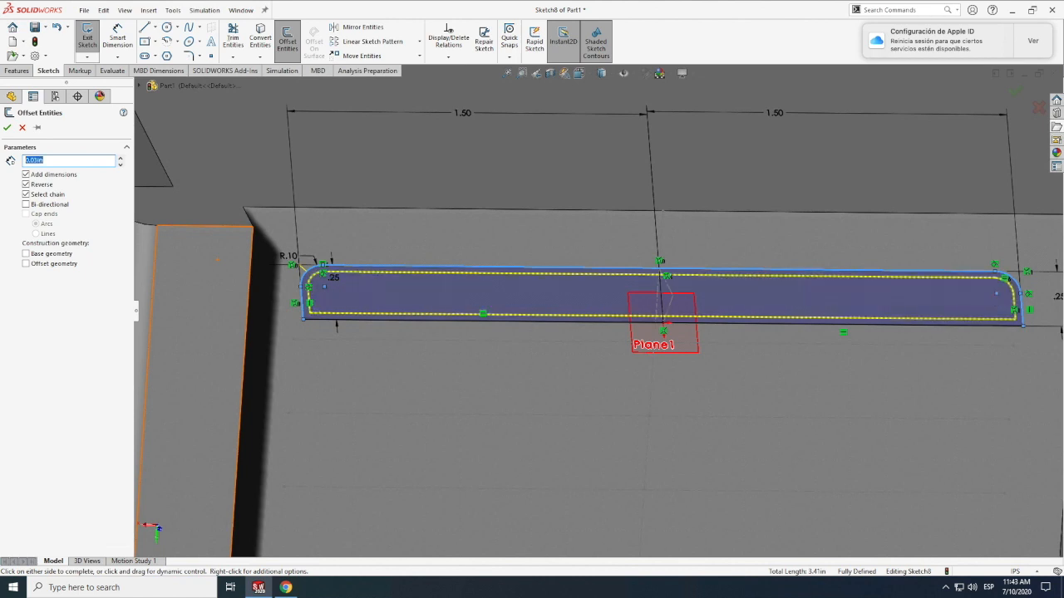
left_click(7, 128)
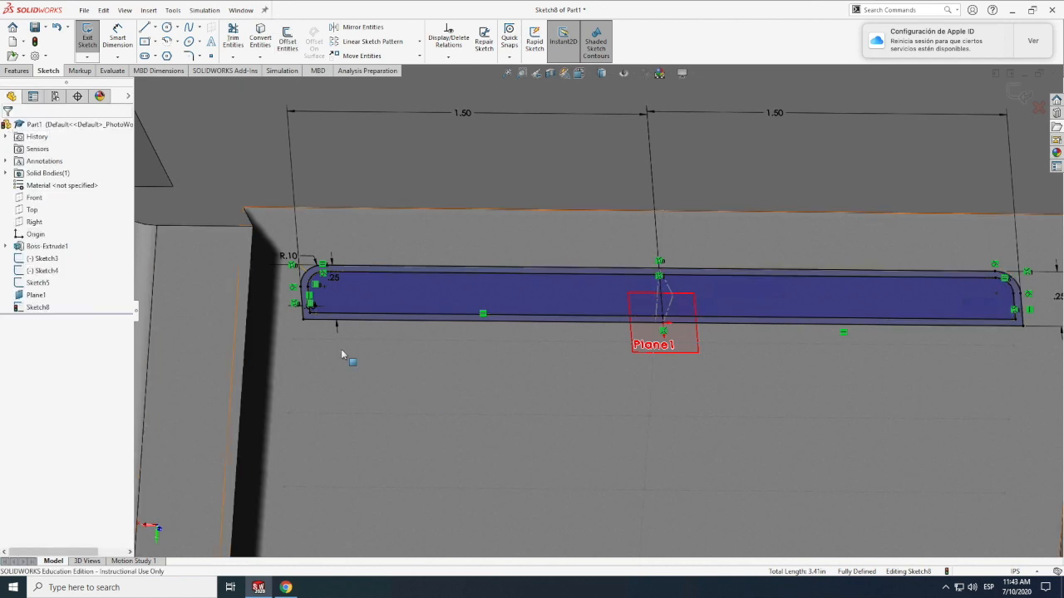
scroll(342, 351, "up", 6)
scroll(341, 350, "down", 1)
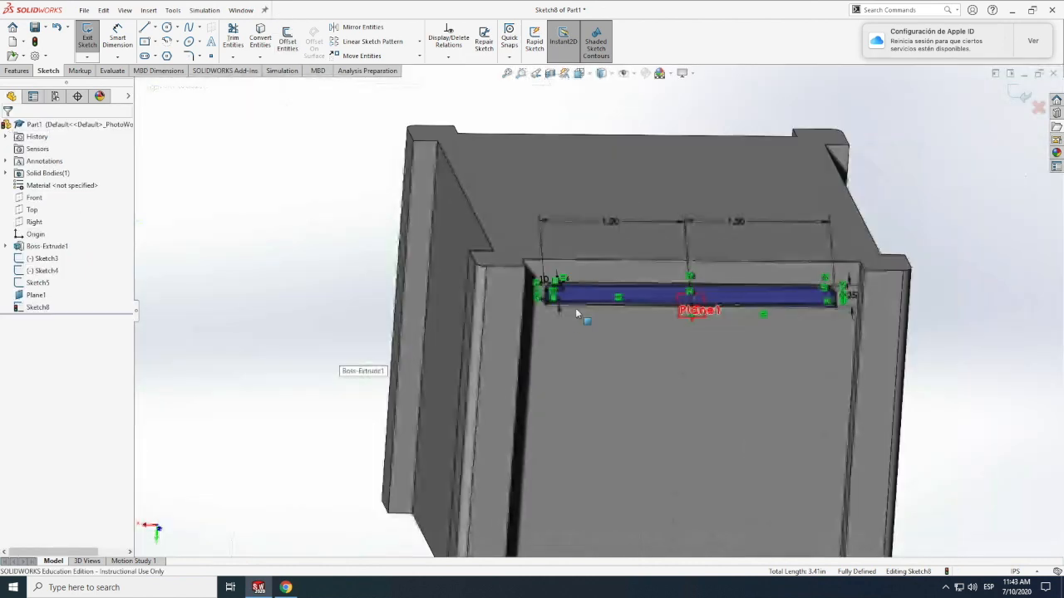
scroll(581, 304, "down", 5)
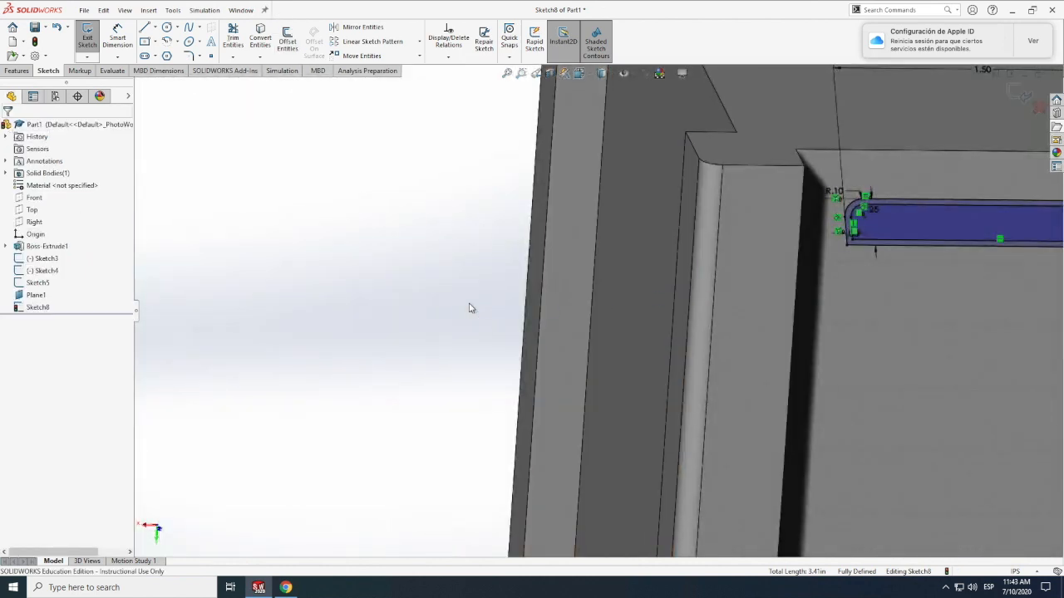
scroll(469, 308, "up", 6)
scroll(810, 303, "up", 4)
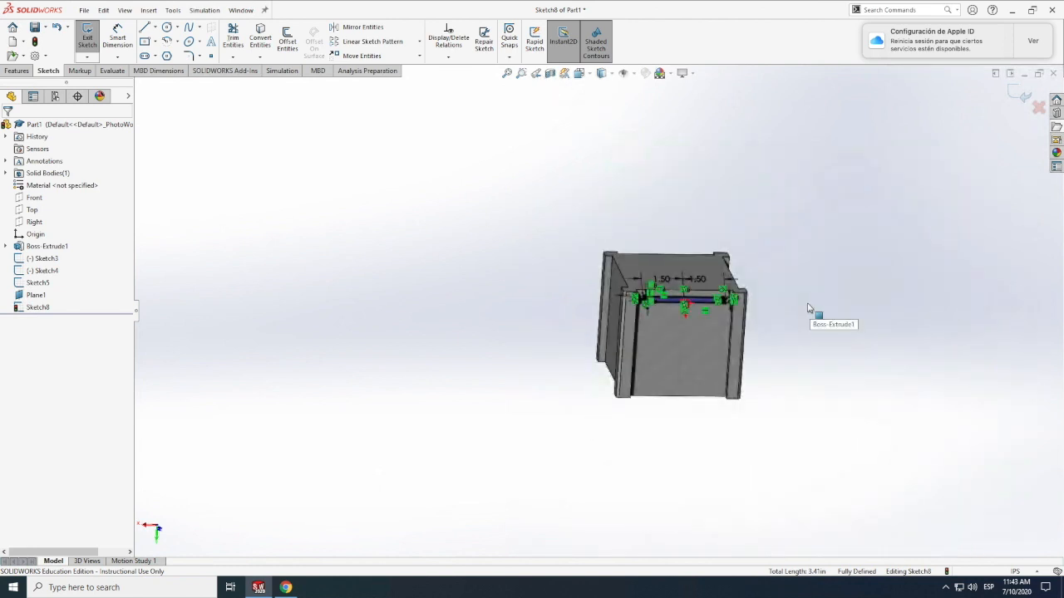
scroll(663, 296, "down", 5)
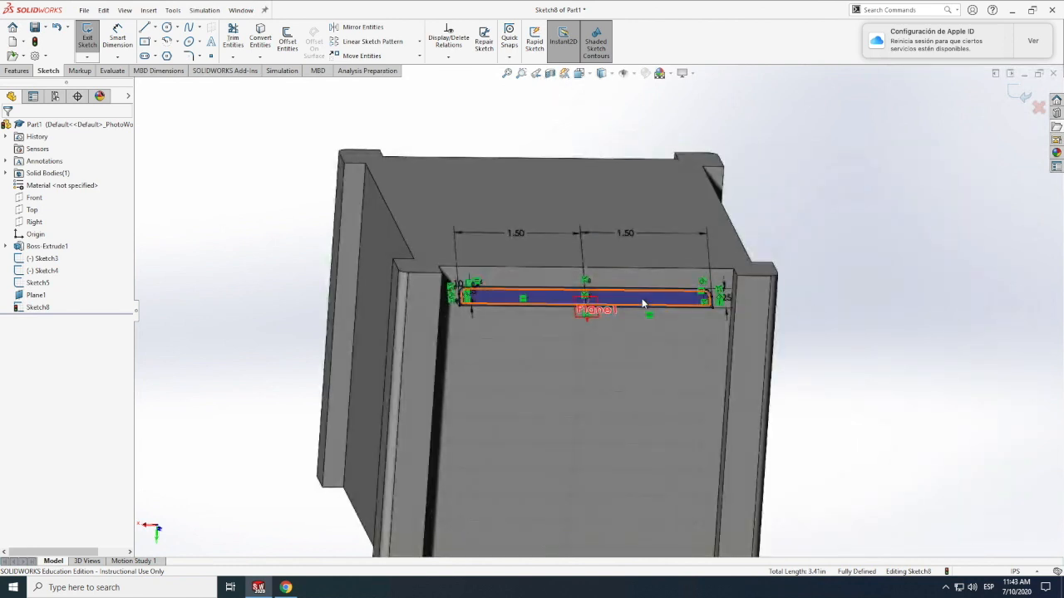
scroll(641, 304, "down", 5)
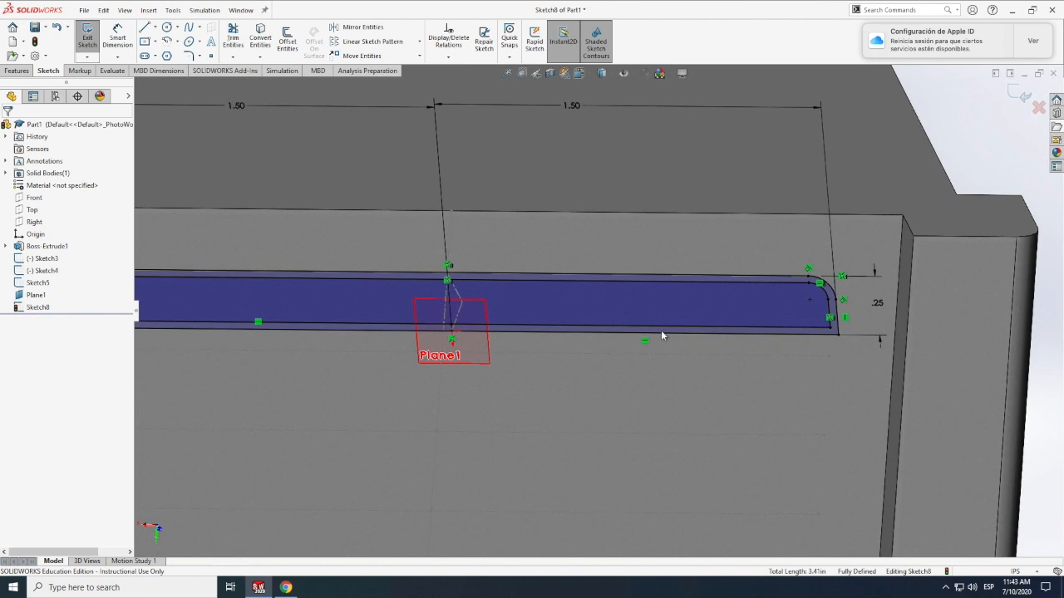
Step: Start a blind boss extrusion of the offset louver profile and pull its depth in the reverse direction to 0.70 in
left_click(17, 71)
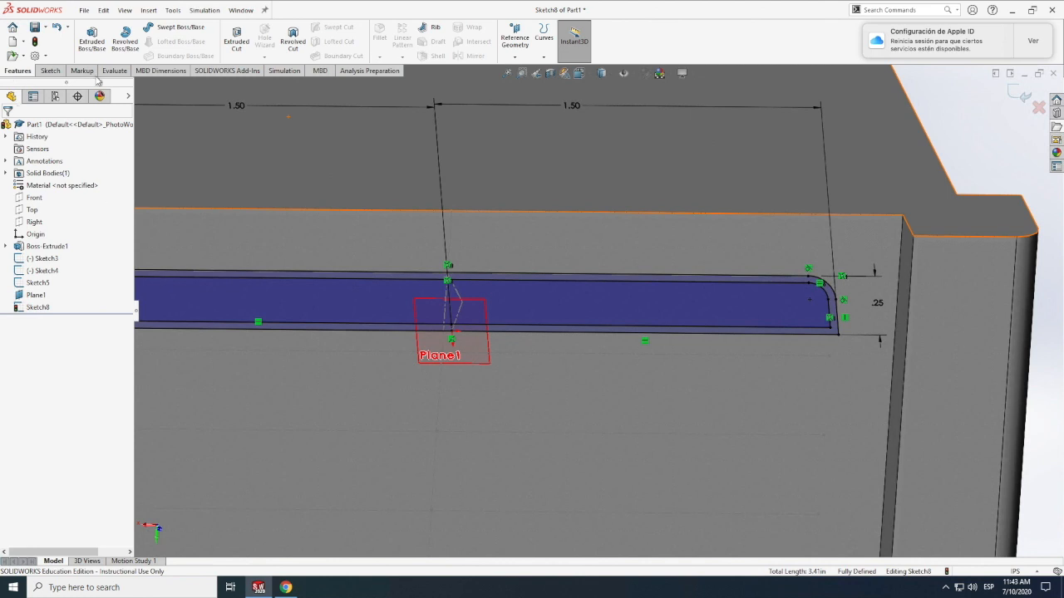
left_click(91, 37)
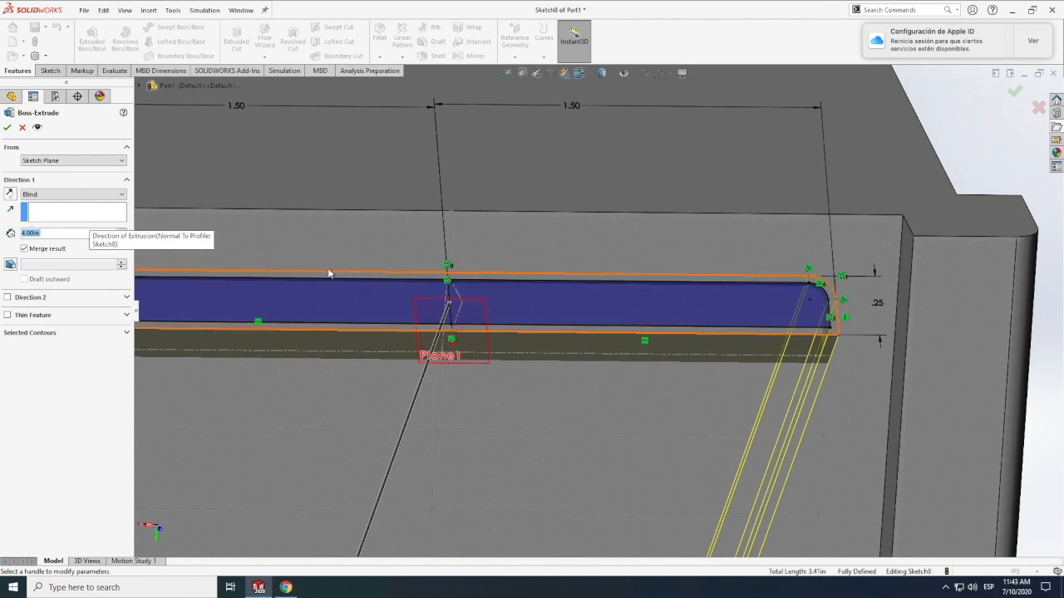
scroll(546, 324, "up", 6)
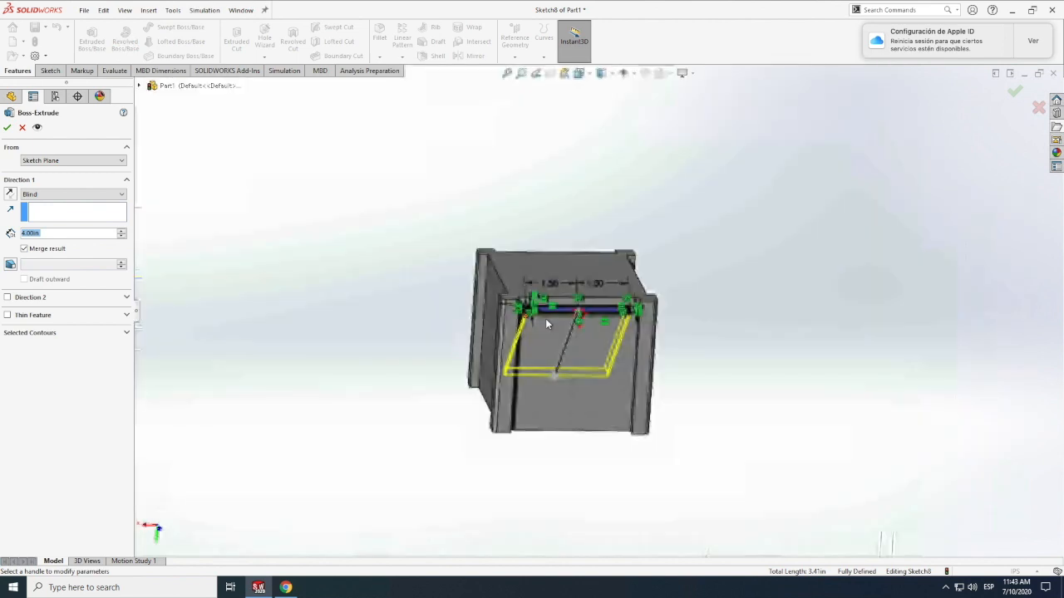
left_click_drag(551, 375, 587, 296)
scroll(585, 296, "down", 4)
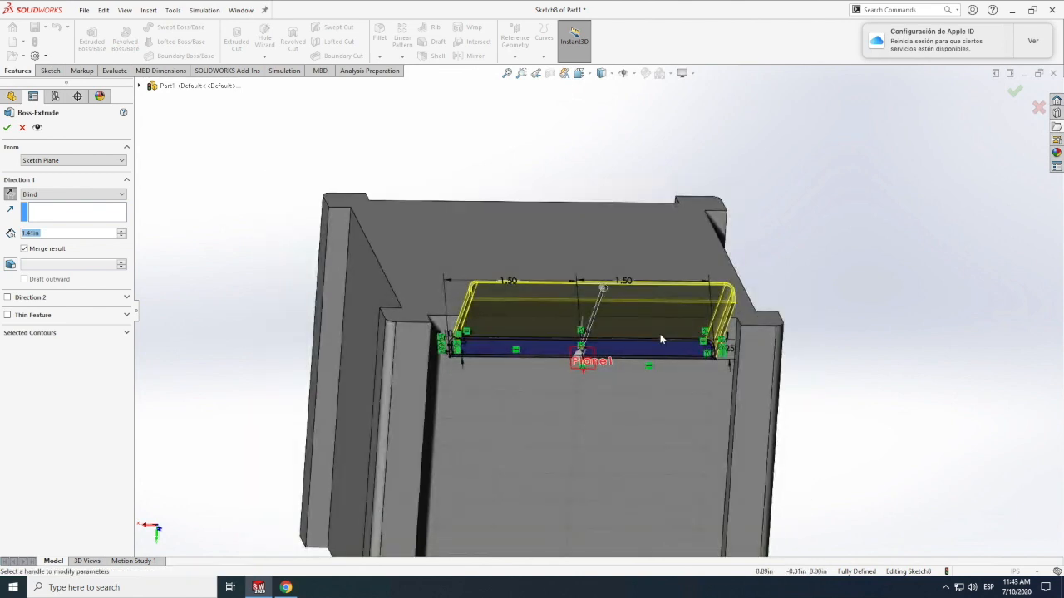
scroll(661, 339, "down", 3)
mouse_move(523, 238)
left_mouse_down()
mouse_move(461, 325)
mouse_move(498, 301)
left_mouse_up()
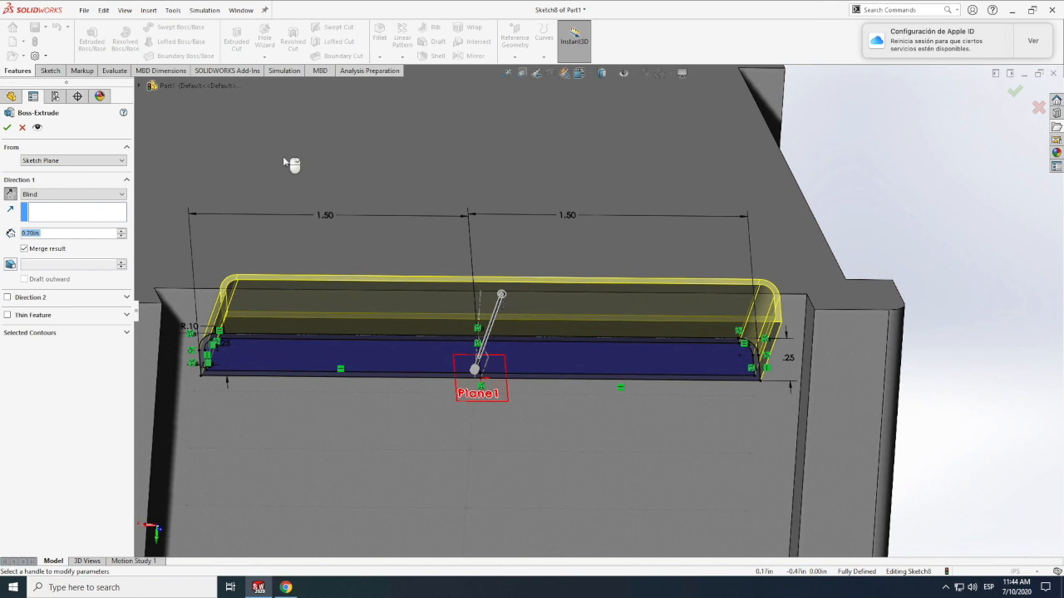
Step: Examine the louver extrusion preview from the side to check its direction relative to the body's front face
left_click(129, 8)
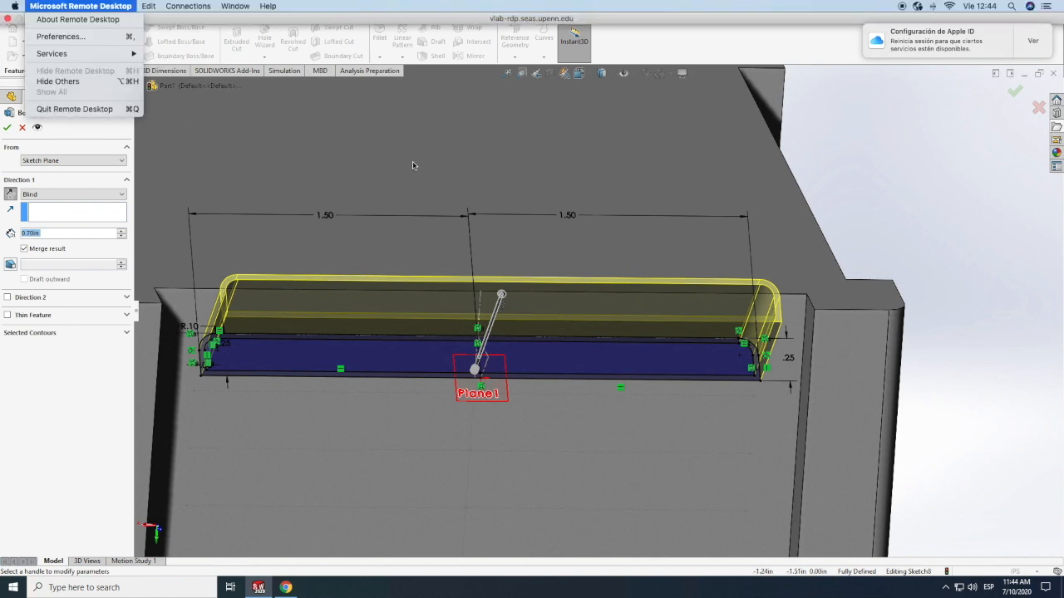
left_click(933, 172)
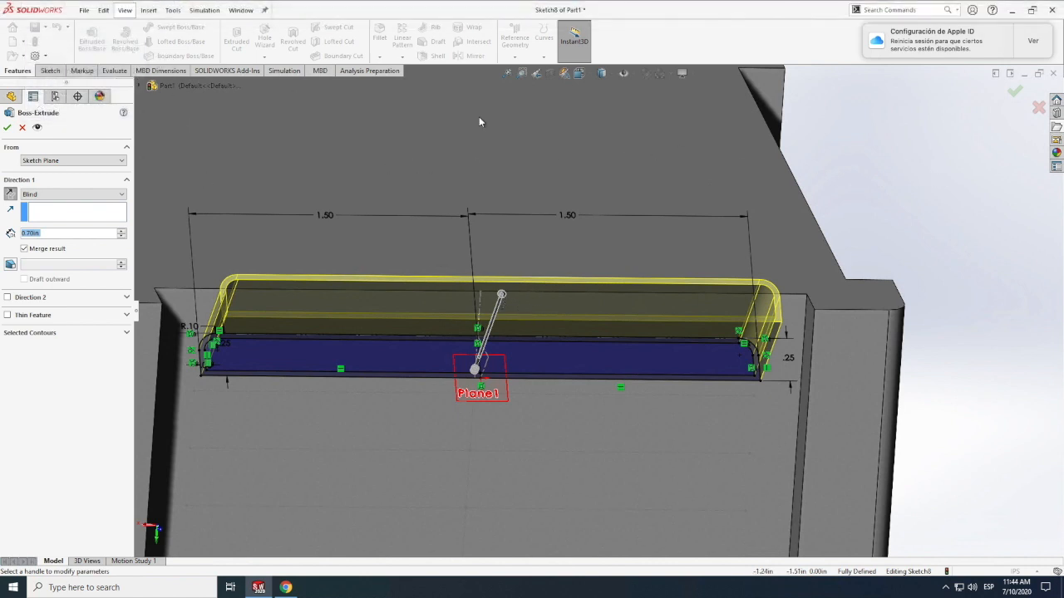
left_click(125, 10)
mouse_move(165, 75)
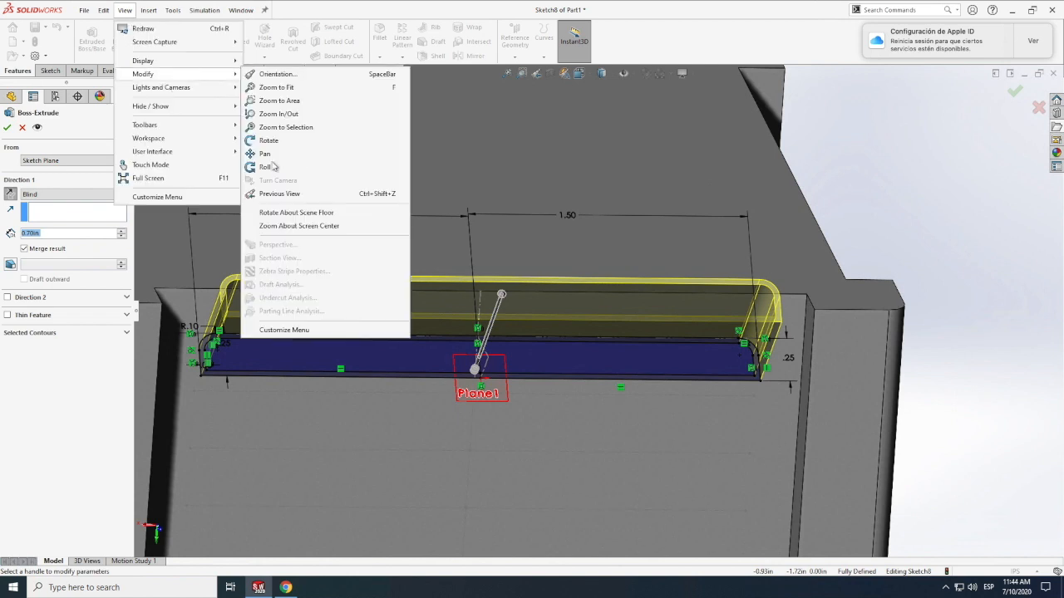
left_click(268, 141)
left_click_drag(627, 340, 648, 353)
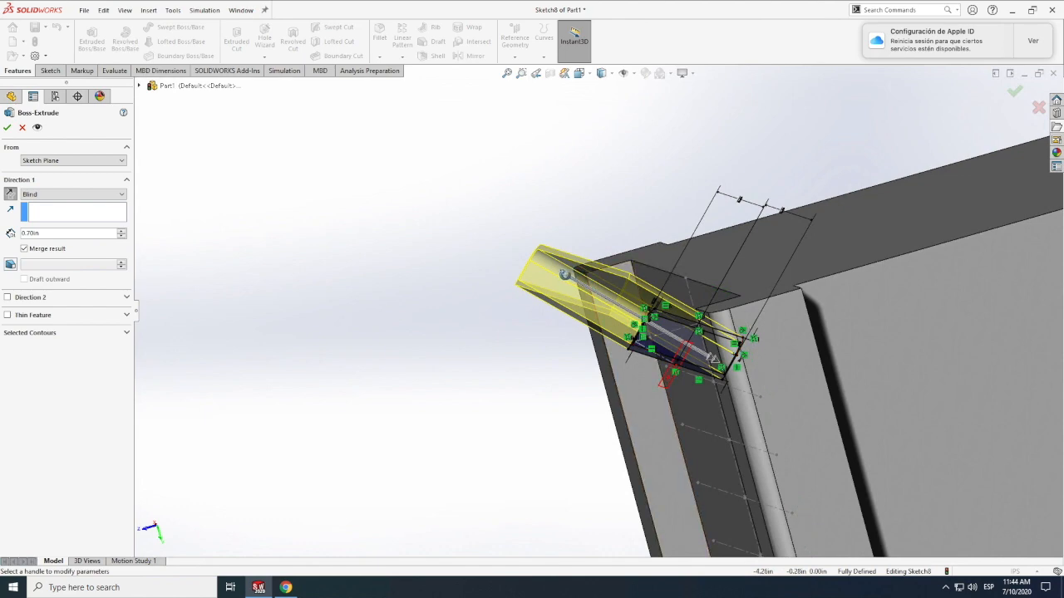
middle_click_drag(656, 341, 595, 341)
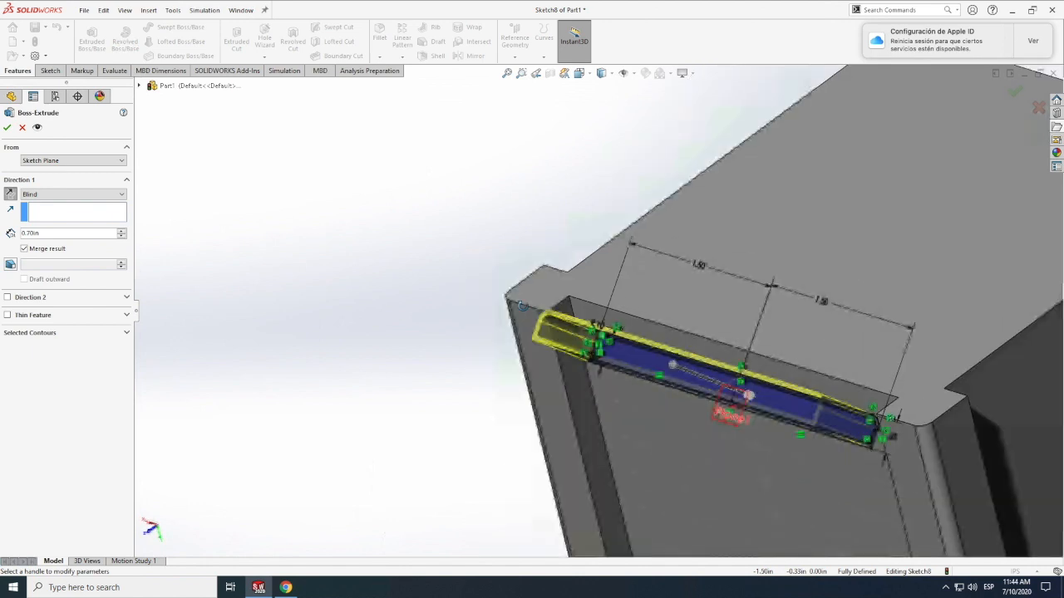
scroll(520, 305, "up", 10)
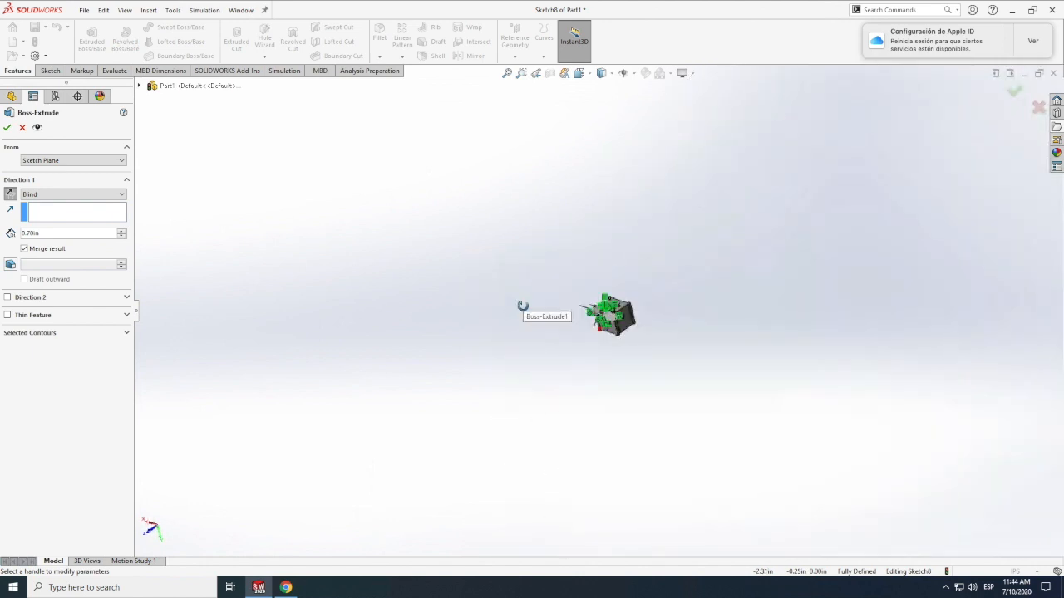
scroll(571, 307, "down", 2)
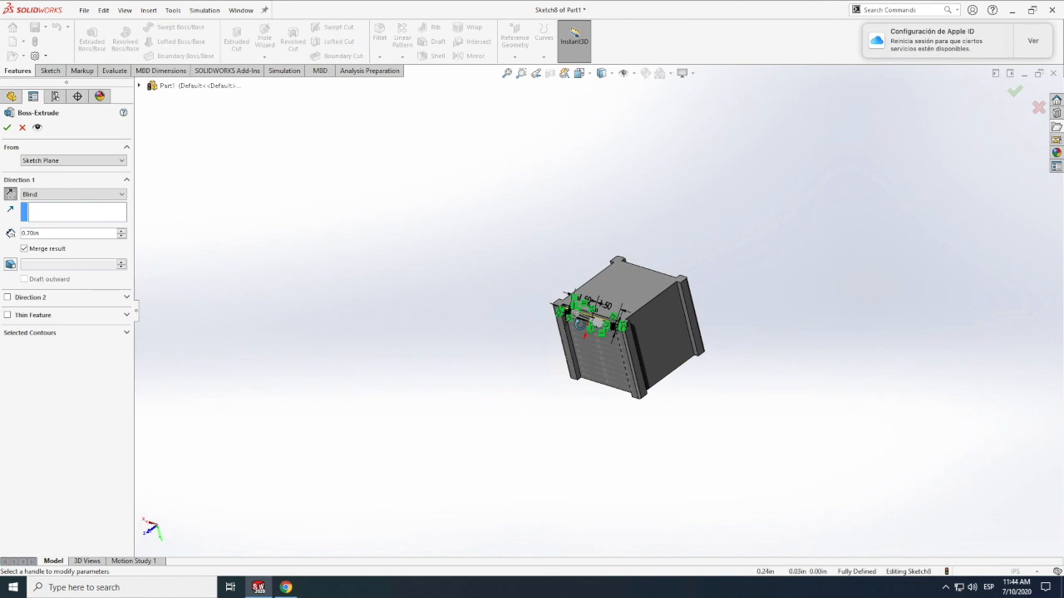
scroll(586, 316, "down", 6)
scroll(586, 312, "down", 6)
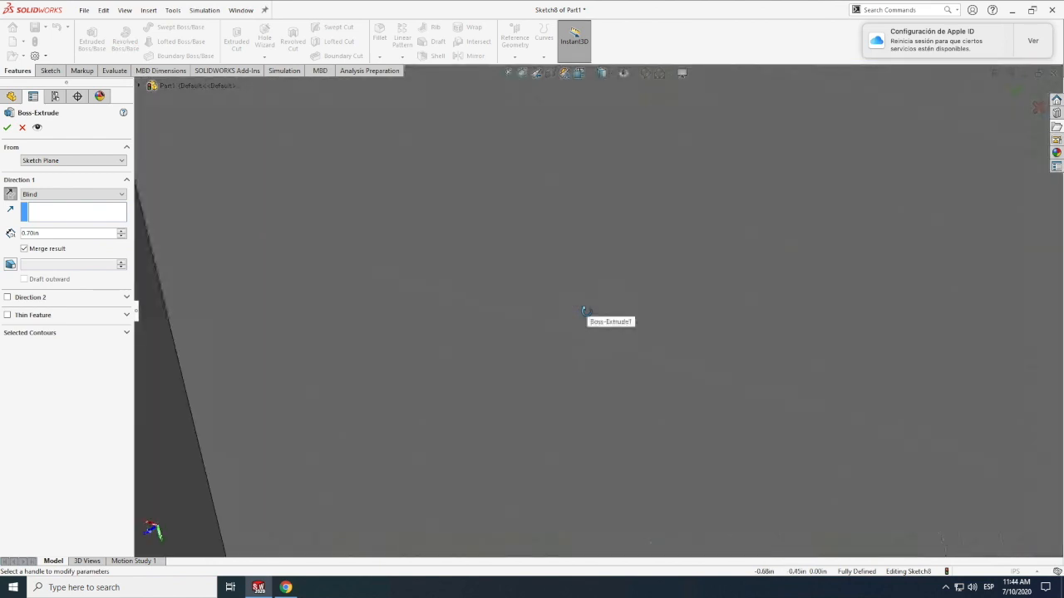
scroll(584, 311, "up", 3)
scroll(586, 312, "up", 6)
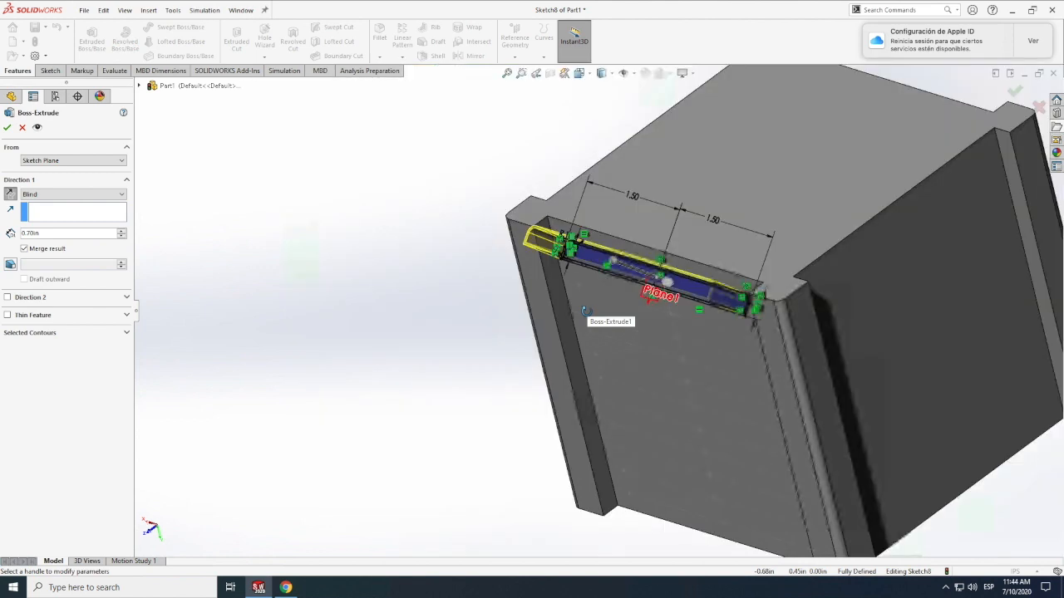
scroll(586, 314, "down", 1)
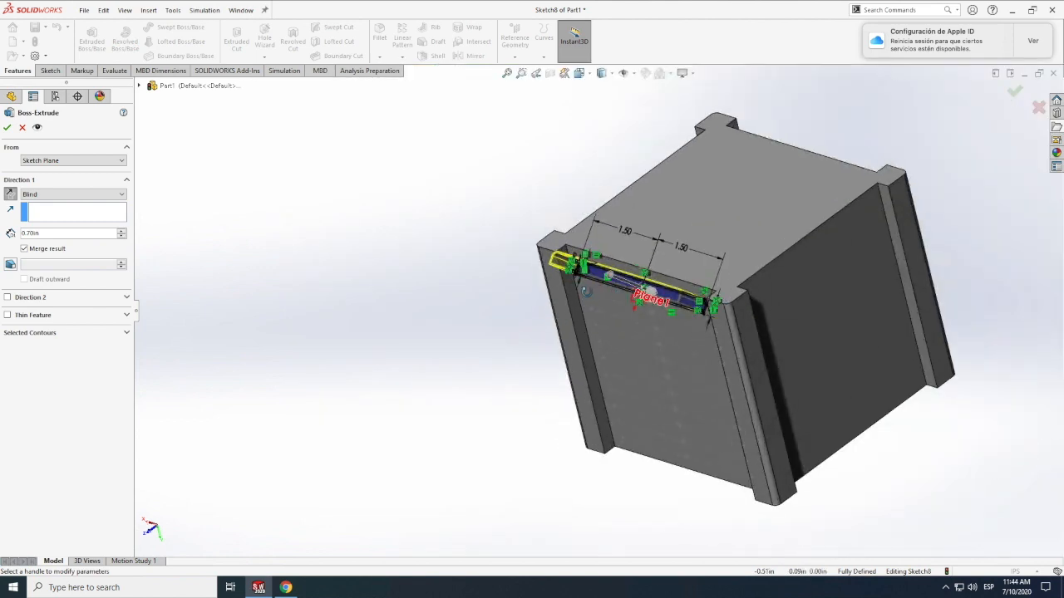
middle_click_drag(583, 293, 584, 286)
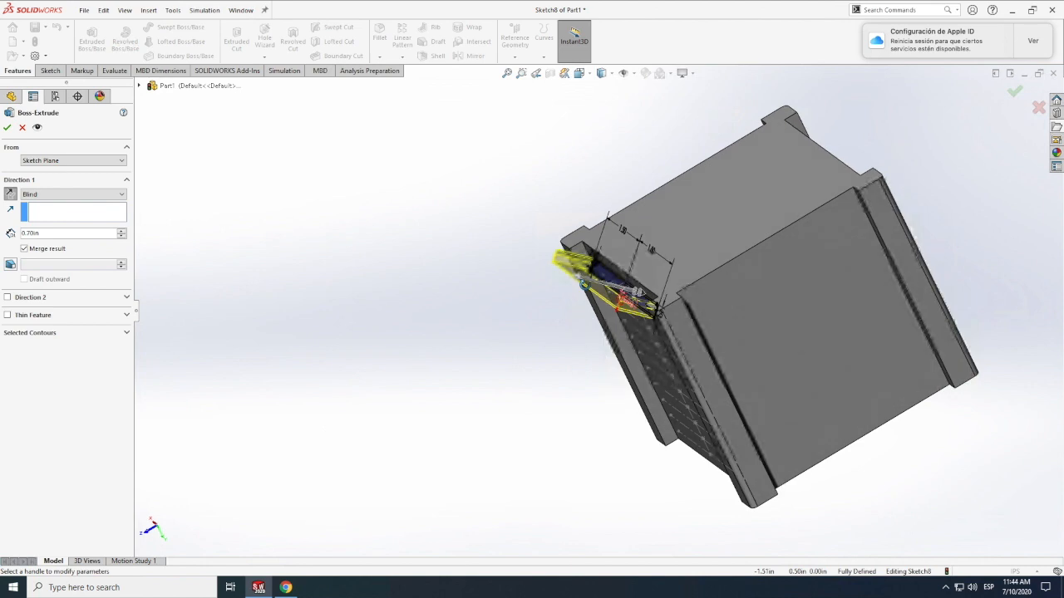
Step: Flip the louver extrusion toward the body, set its depth to 0.44 in, and finish the feature
left_click(579, 281)
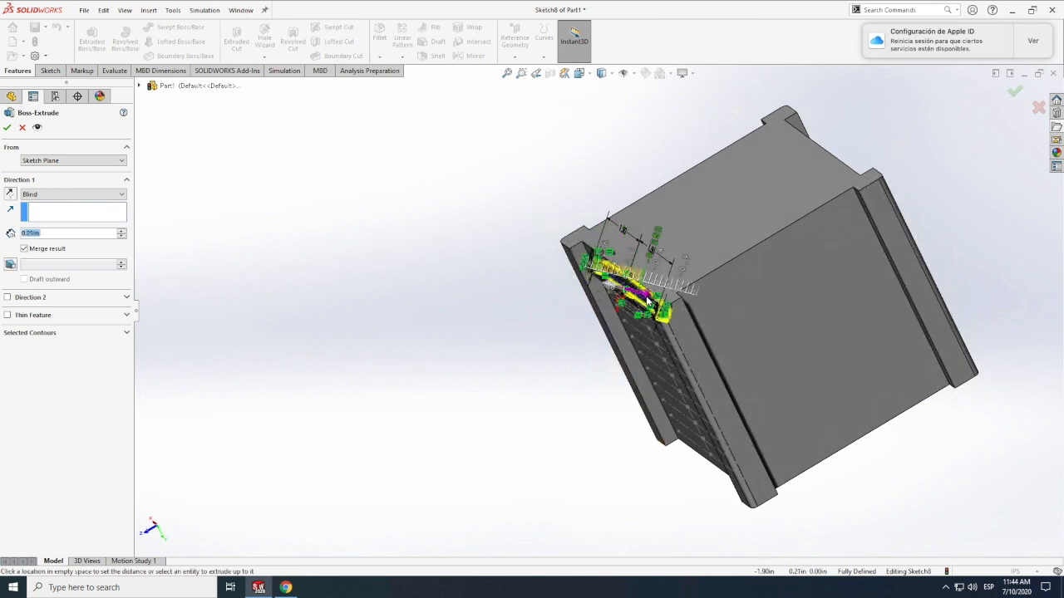
left_click(680, 314)
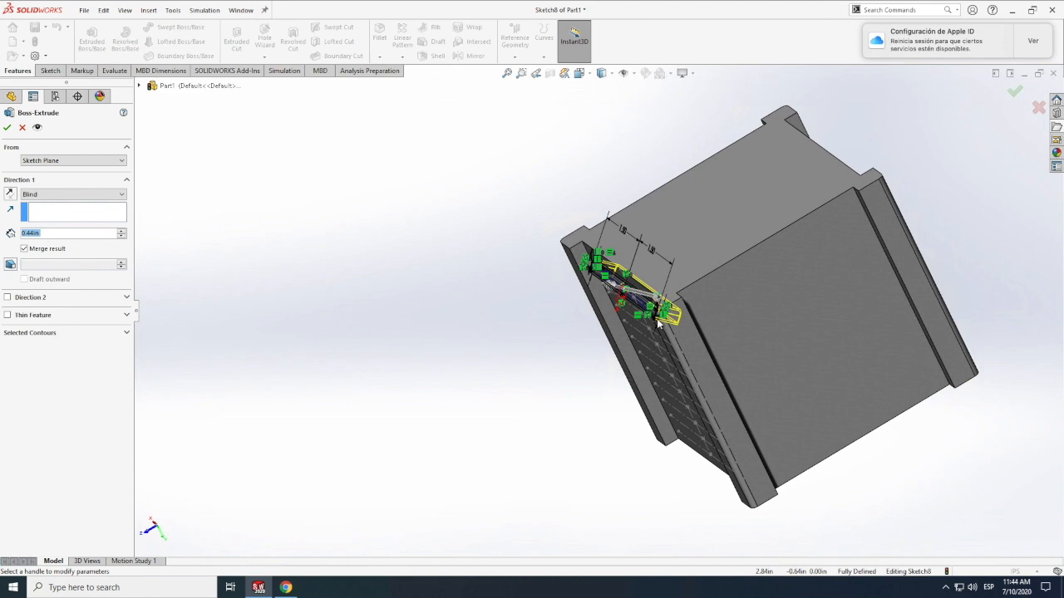
scroll(640, 311, "down", 2)
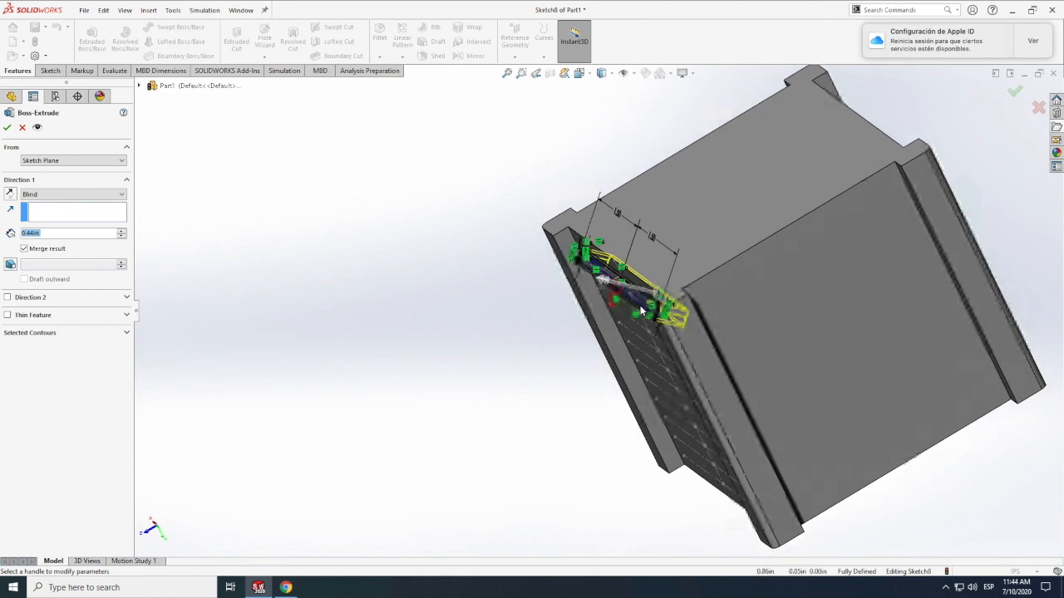
scroll(642, 316, "down", 2)
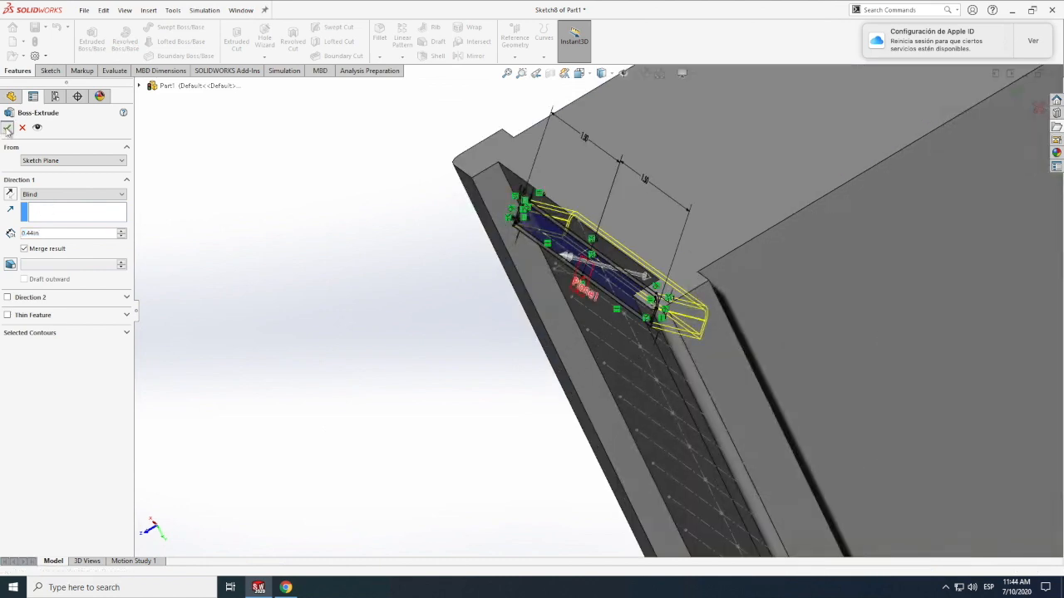
key("Return")
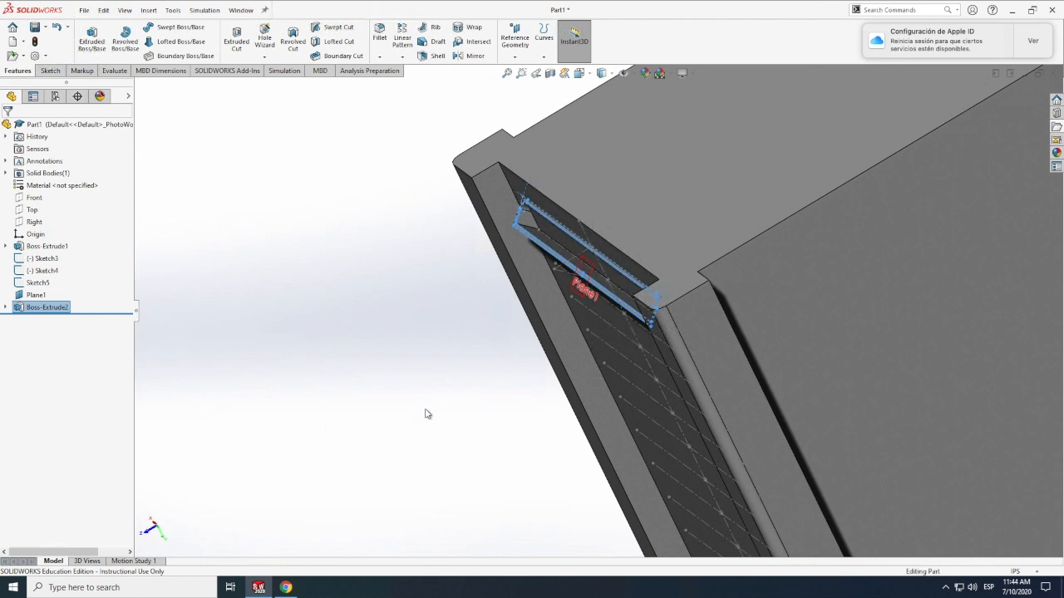
left_click(426, 412)
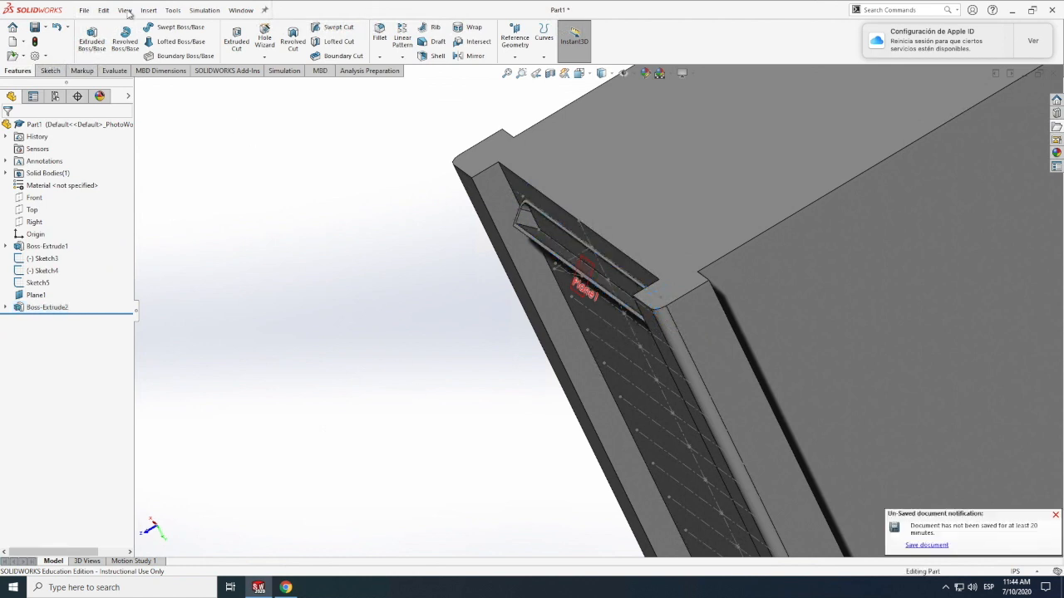
Step: Inspect the extruded hollow louver from several angles to see how it meets the front face
left_click(125, 10)
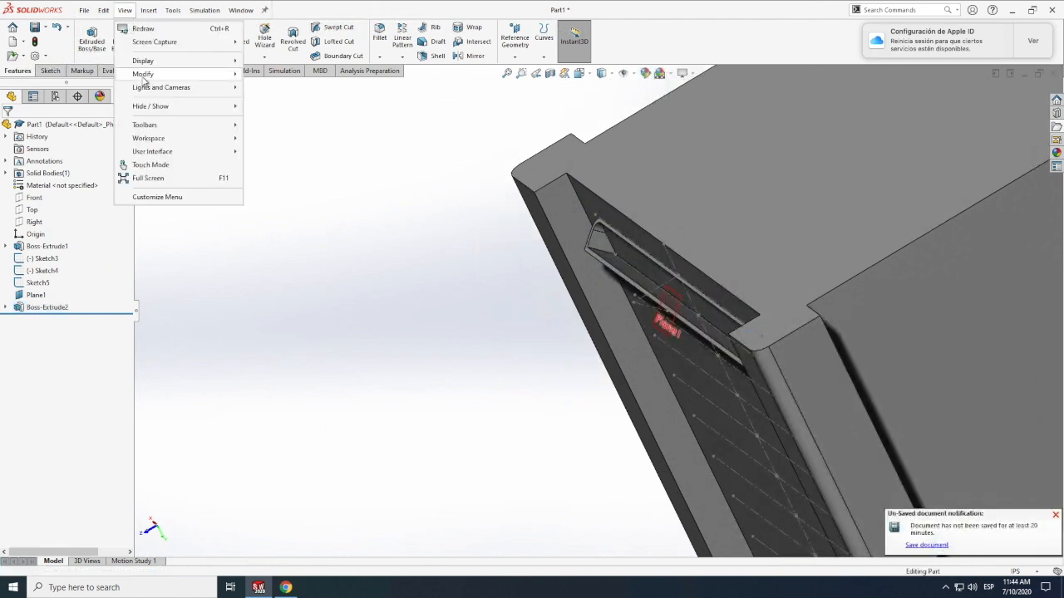
mouse_move(143, 75)
left_click(266, 140)
left_click_drag(458, 330, 544, 335)
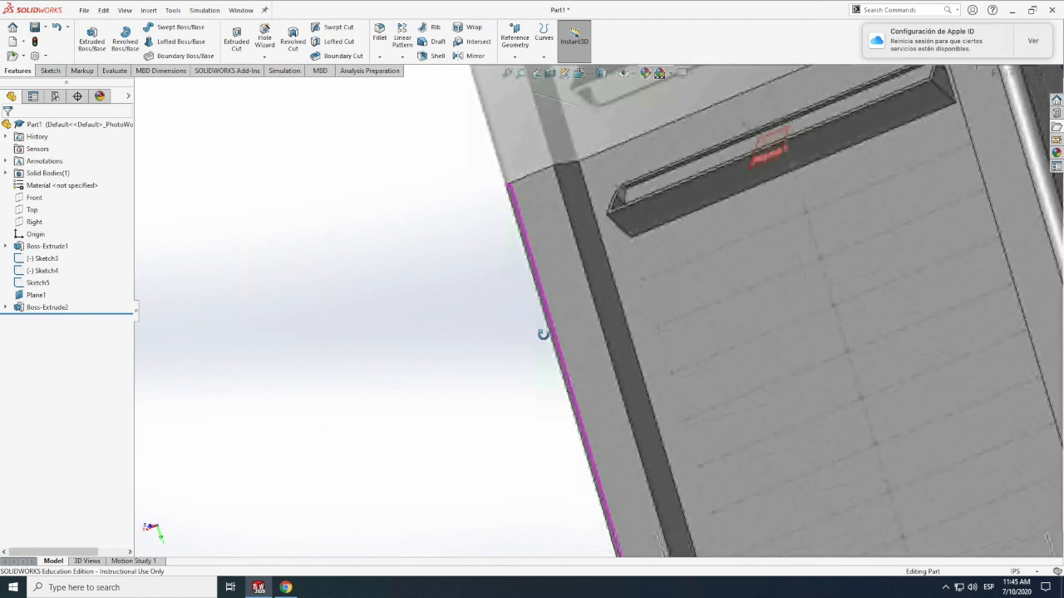
left_click_drag(542, 374, 497, 394)
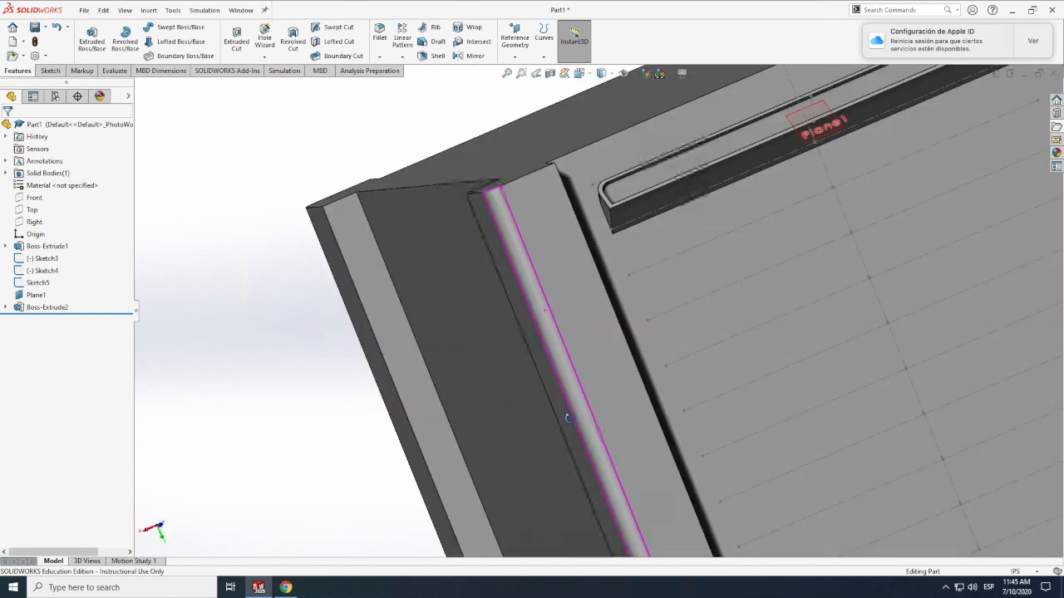
left_click_drag(601, 417, 576, 408)
left_click_drag(504, 397, 471, 428)
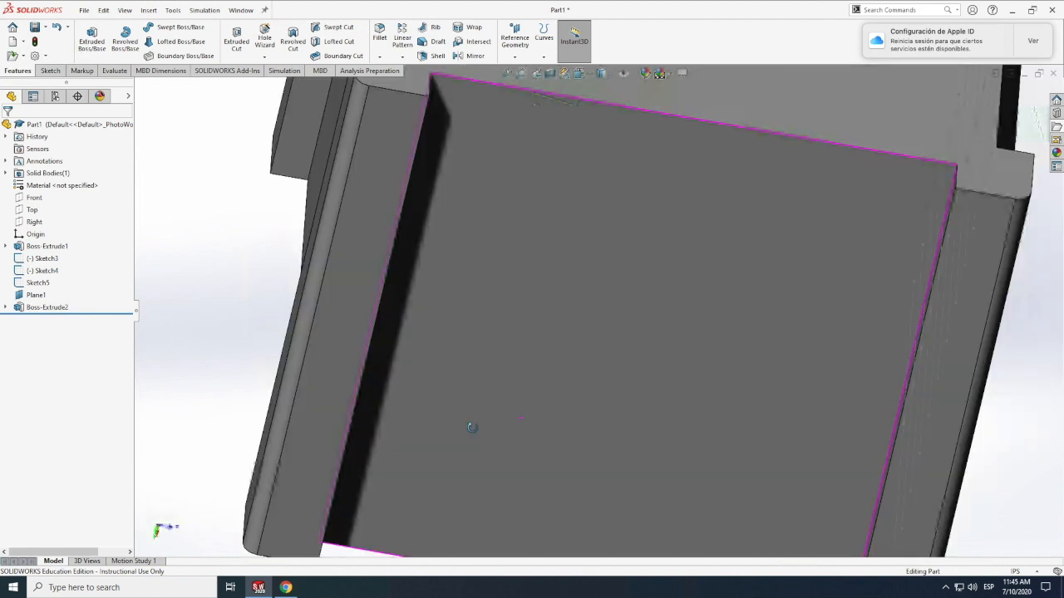
scroll(458, 381, "up", 8)
left_click_drag(468, 375, 483, 335)
middle_click_drag(483, 336, 573, 349)
scroll(668, 302, "down", 3)
scroll(665, 302, "down", 5)
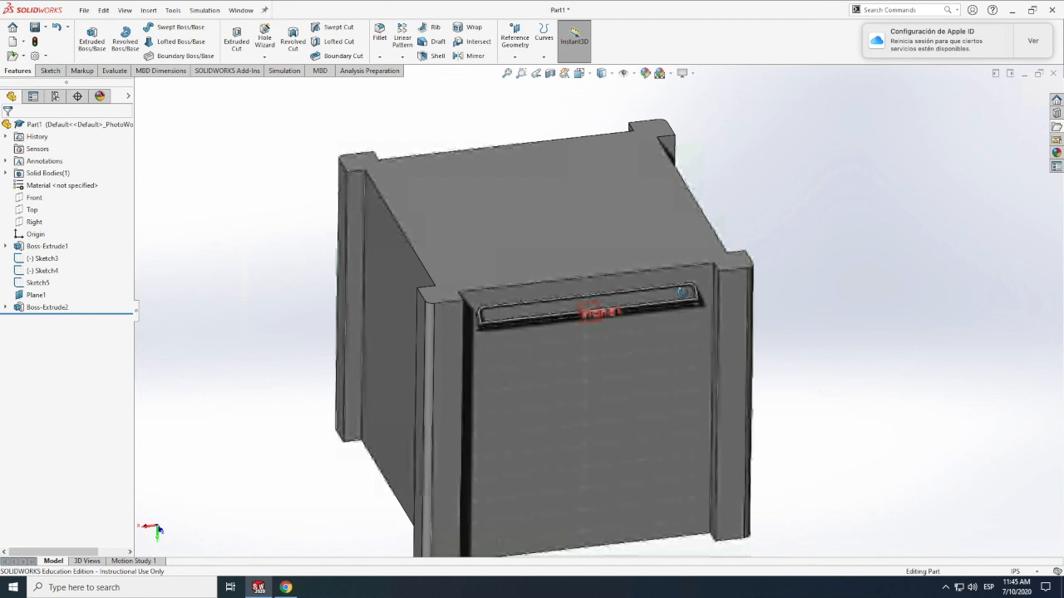
middle_click_drag(647, 300, 697, 329)
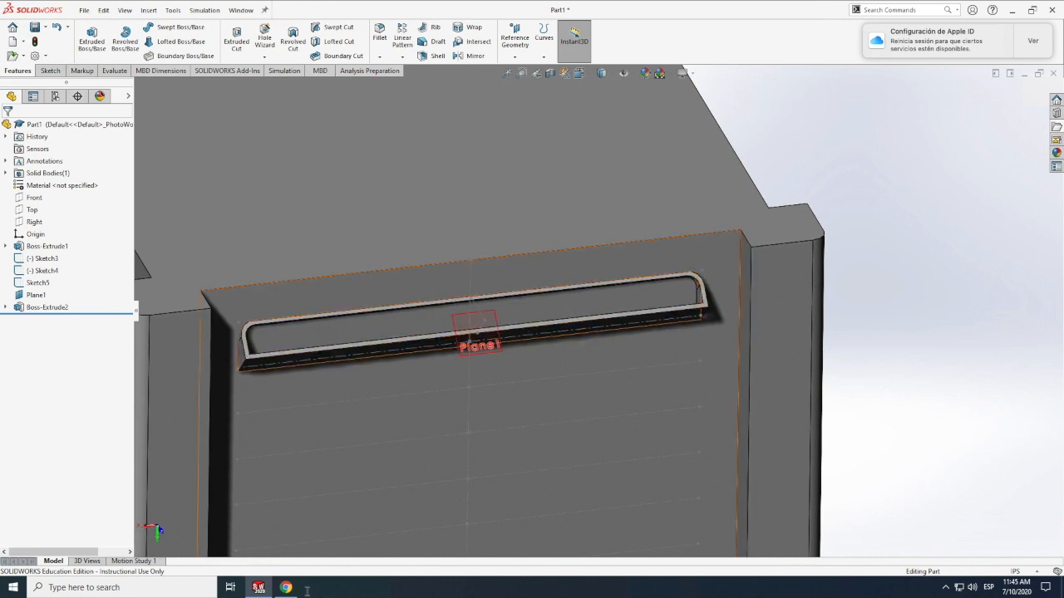
key("z")
key("z")
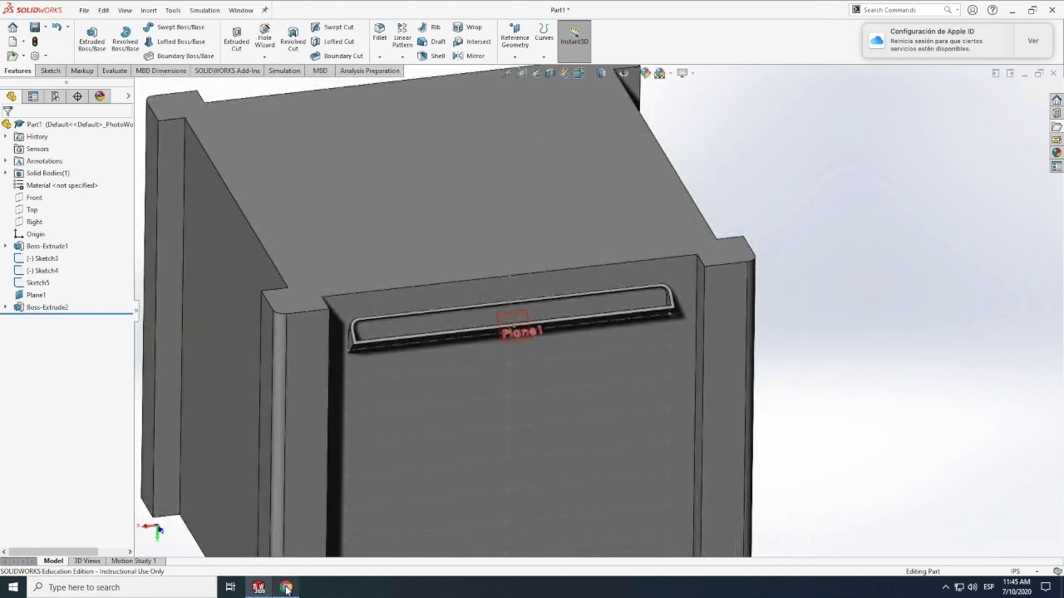
Step: Compare the extruded louver's rounded corners and open side with the reference by examining its end up close
left_click(287, 588)
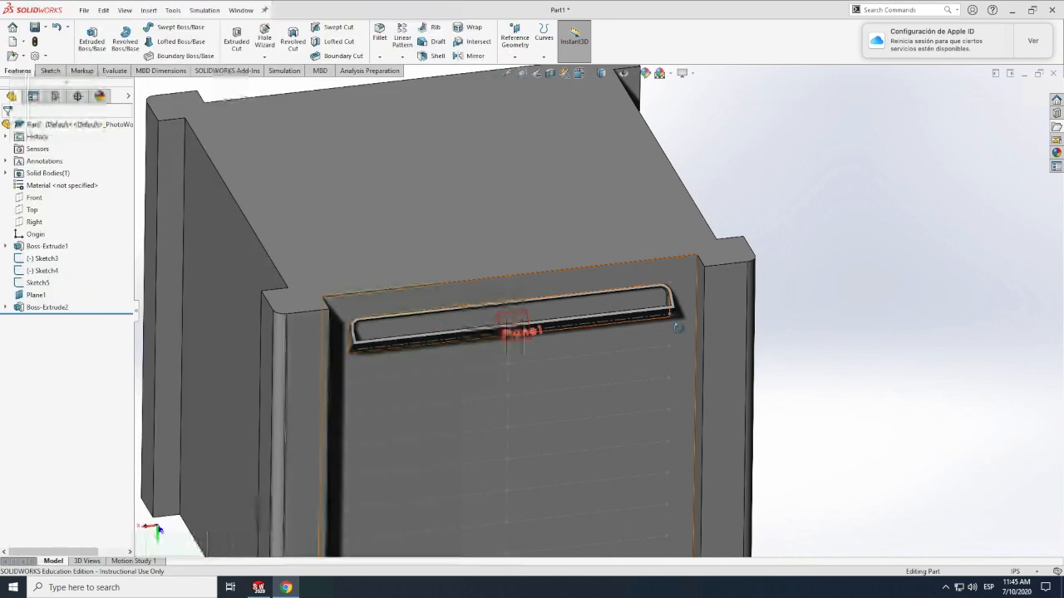
middle_click_drag(667, 312, 656, 302)
scroll(655, 302, "down", 3)
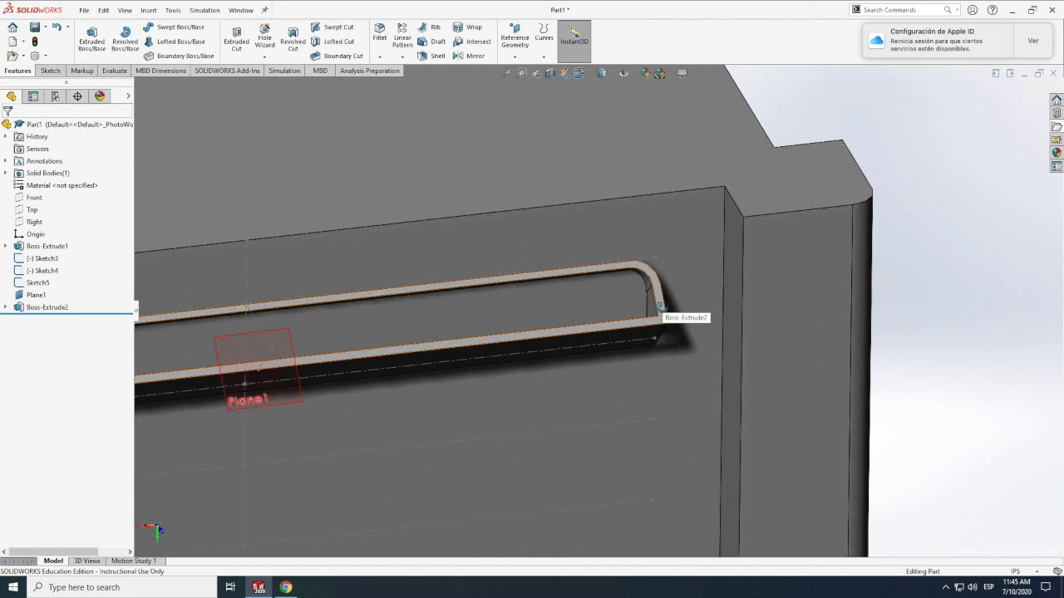
scroll(660, 306, "up", 5)
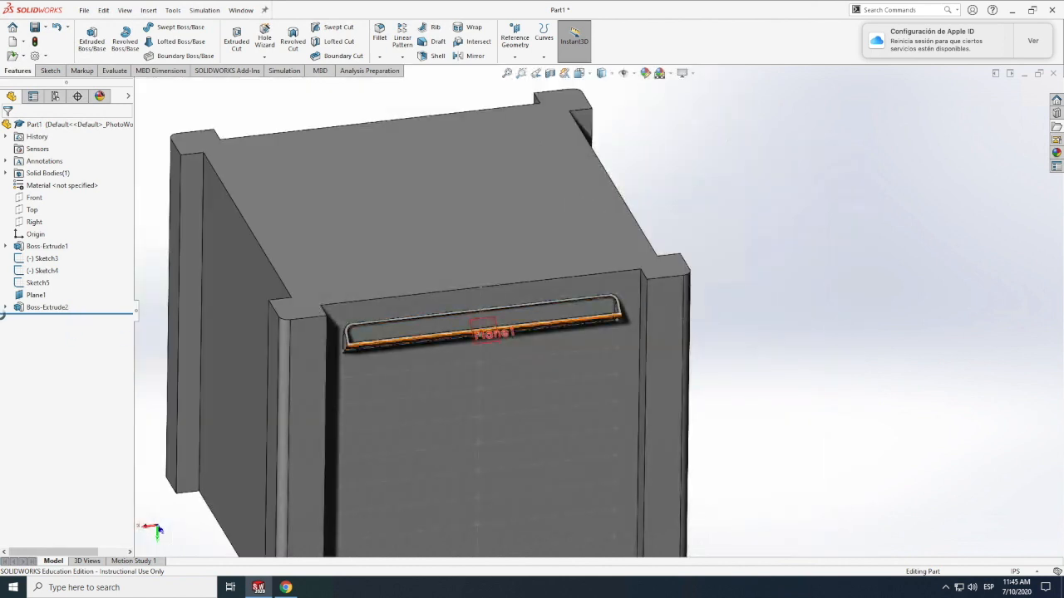
Step: Reopen the louver's profile sketch and undo the extrusion, the offset and the two upper corner fillets, leaving the plain rectangle
left_click(6, 308)
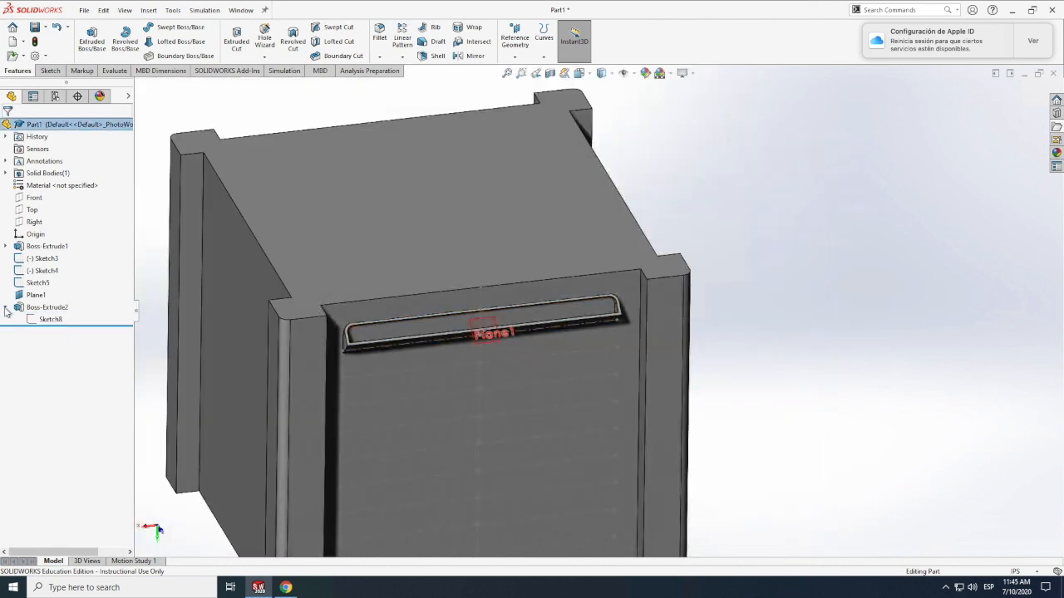
double_click(50, 321)
left_click(46, 323)
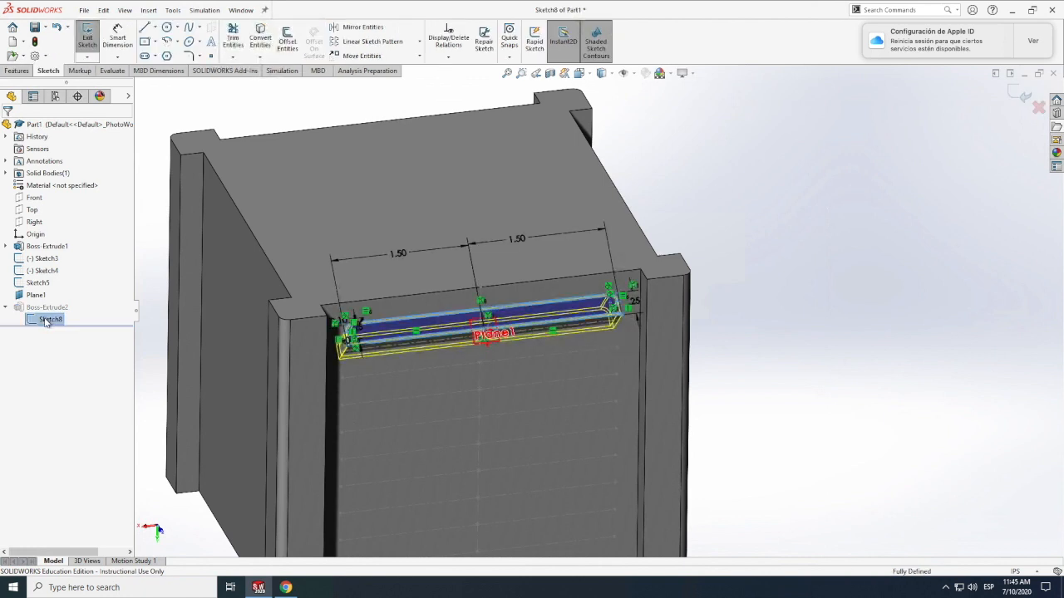
scroll(449, 335, "down", 5)
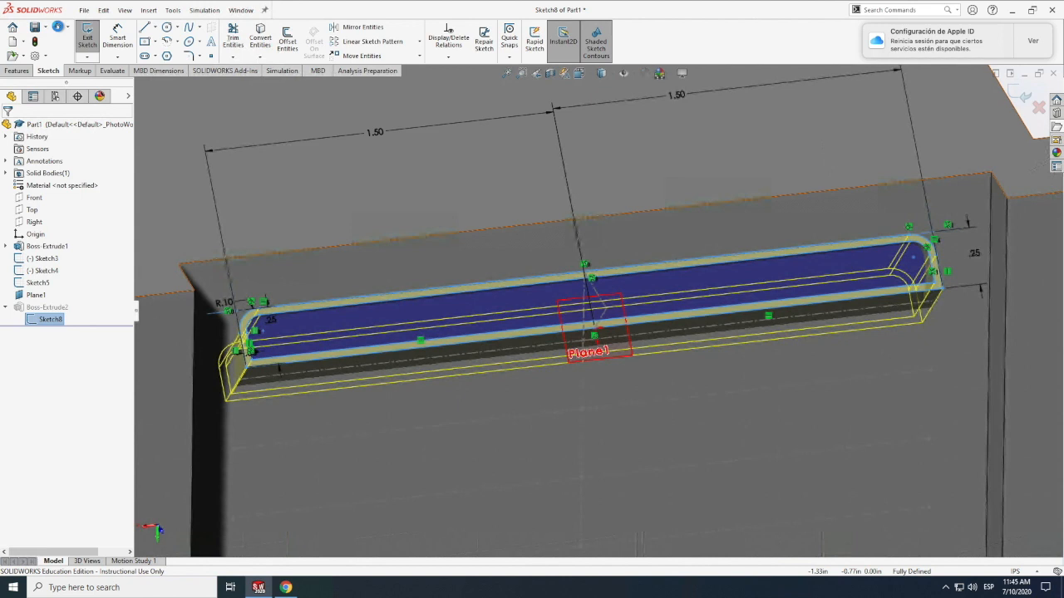
left_click(58, 28)
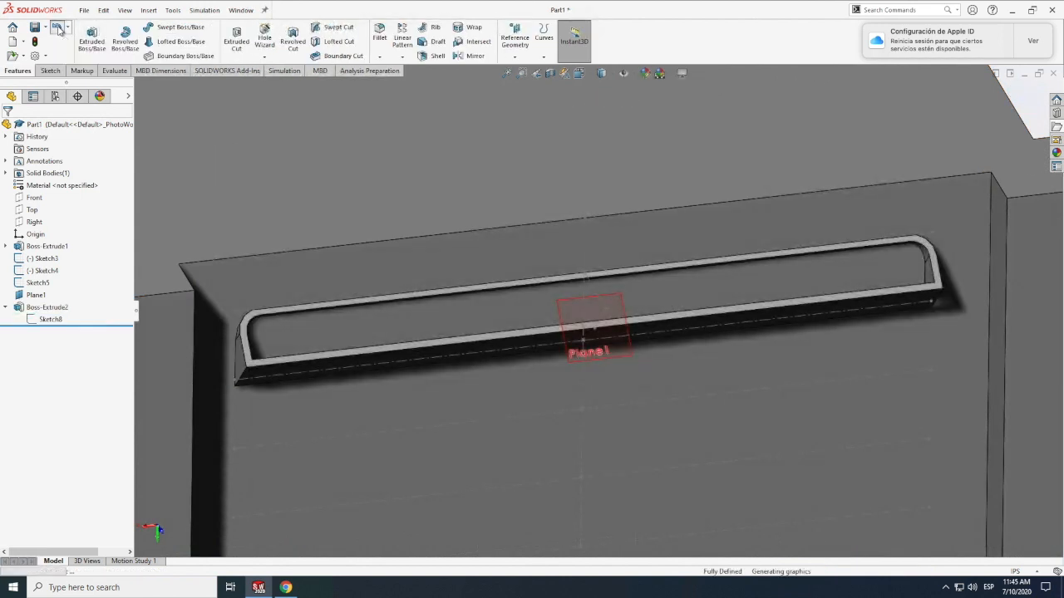
left_click(58, 29)
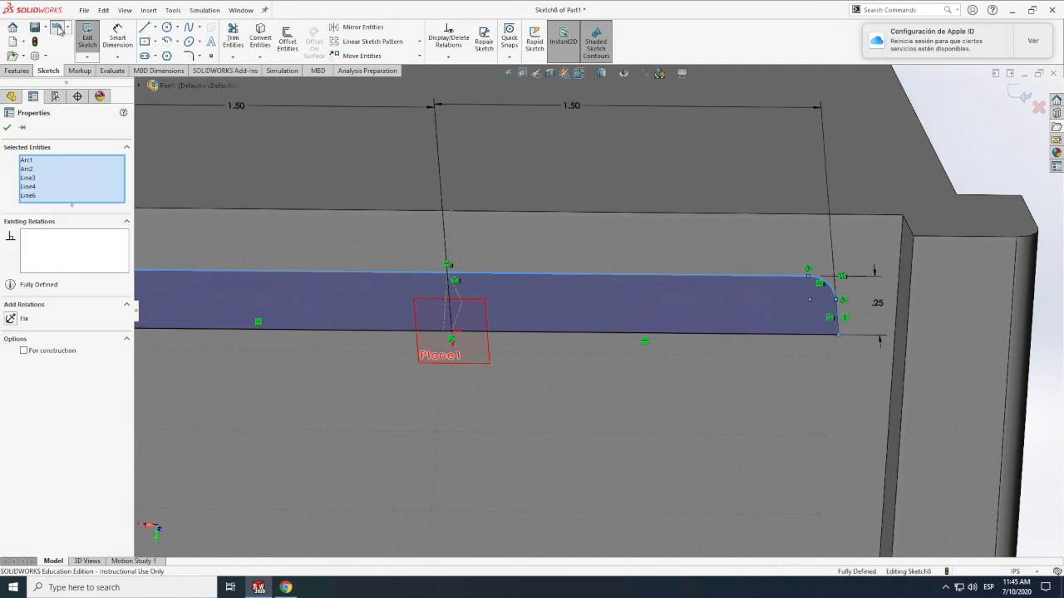
left_click(58, 28)
scroll(329, 256, "up", 5)
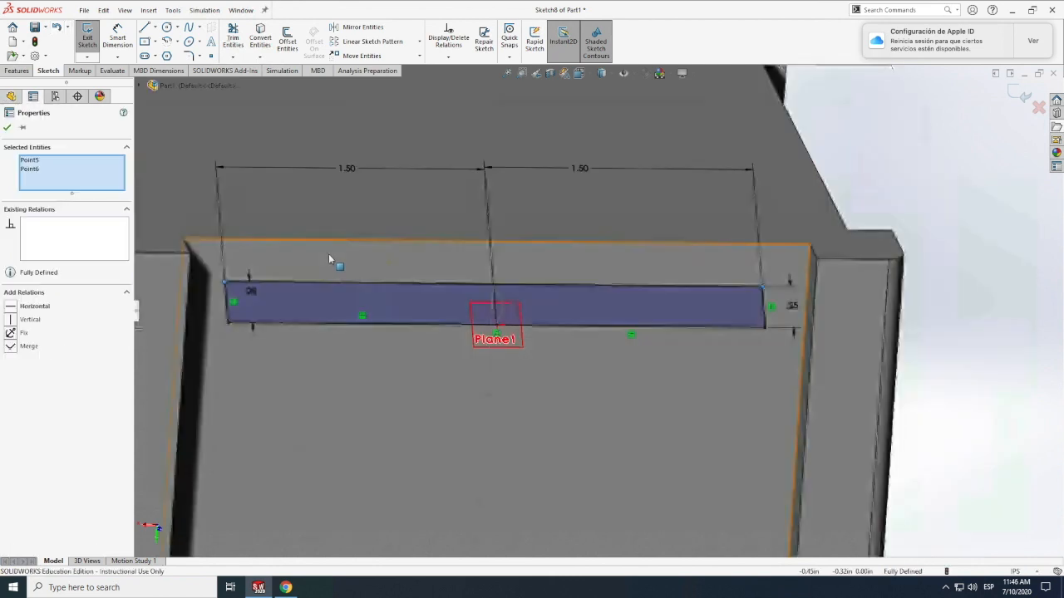
left_click(950, 295)
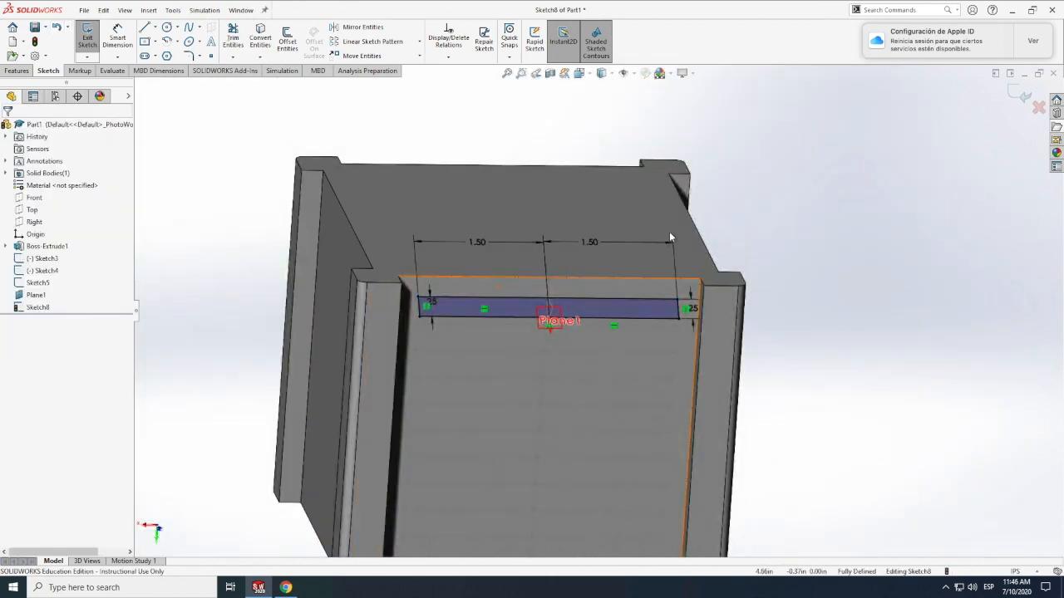
Step: Fillet the two lower corners of the louver rectangle with a 0.10 in radius
left_click(189, 57)
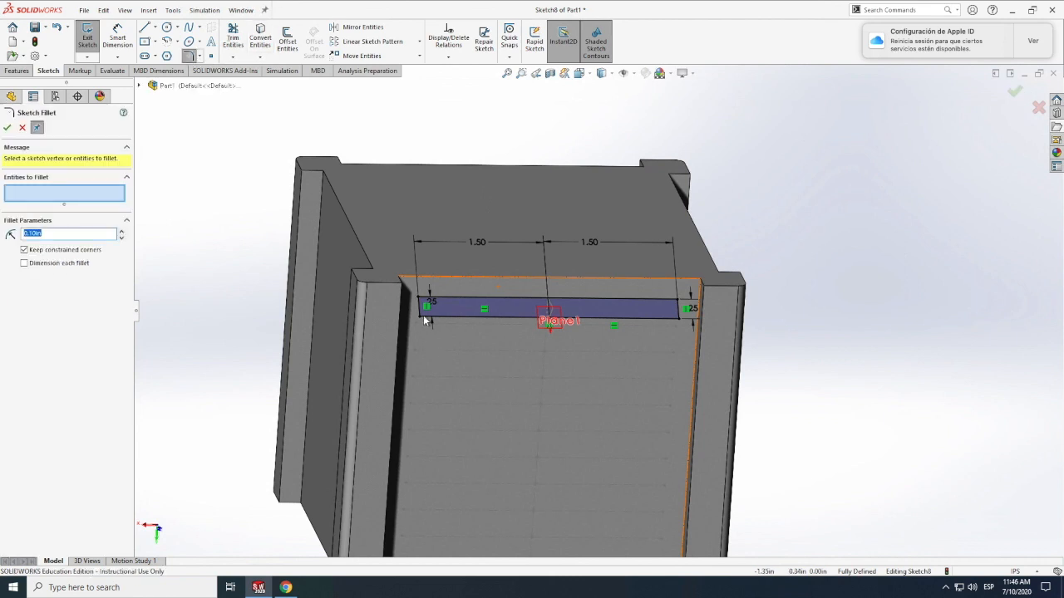
left_click(422, 317)
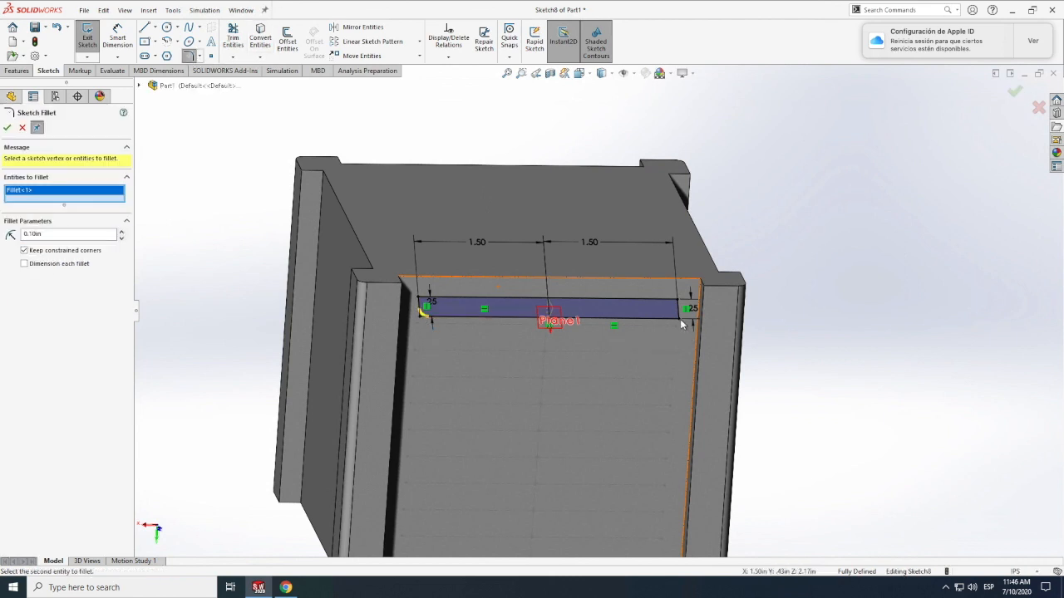
left_click(679, 319)
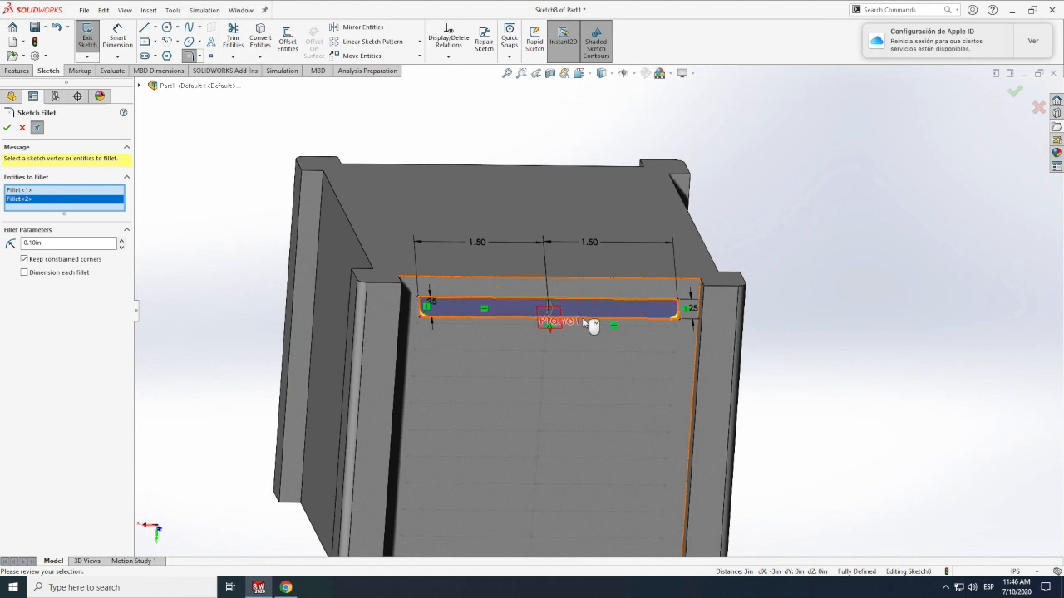
scroll(589, 324, "down", 4)
scroll(378, 322, "up", 1)
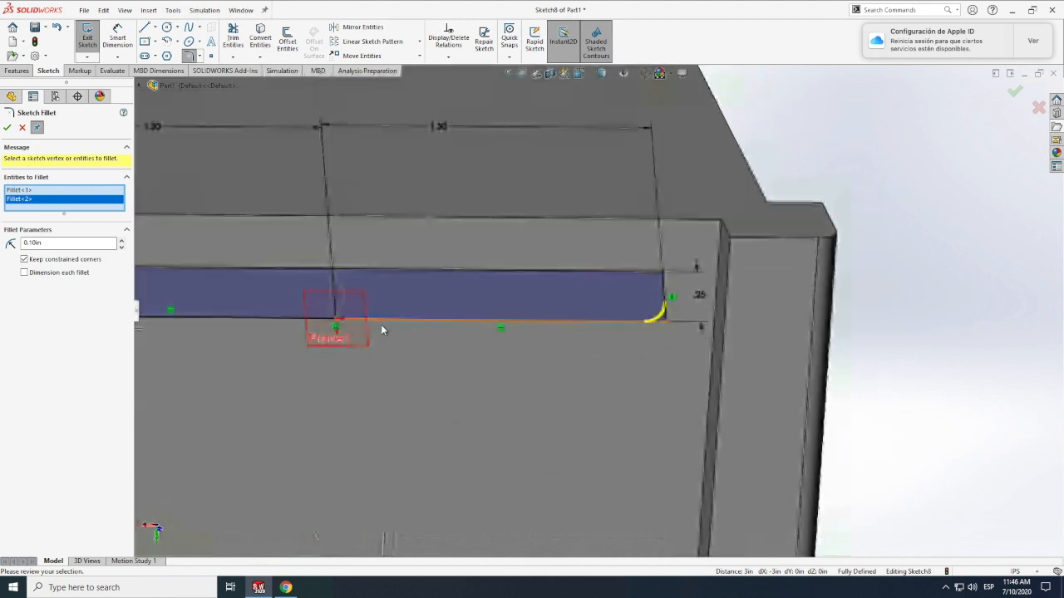
left_click(8, 129)
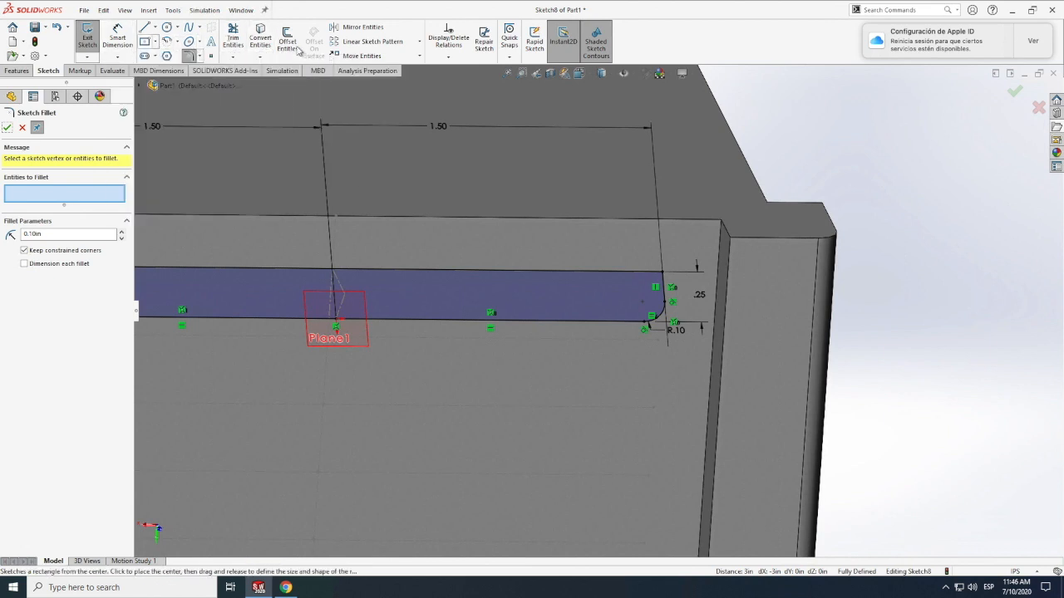
Step: Offset the louver profile chain inward by 0.04 in, with the direction reversed and dimensions added
left_click(290, 38)
scroll(264, 251, "up", 2)
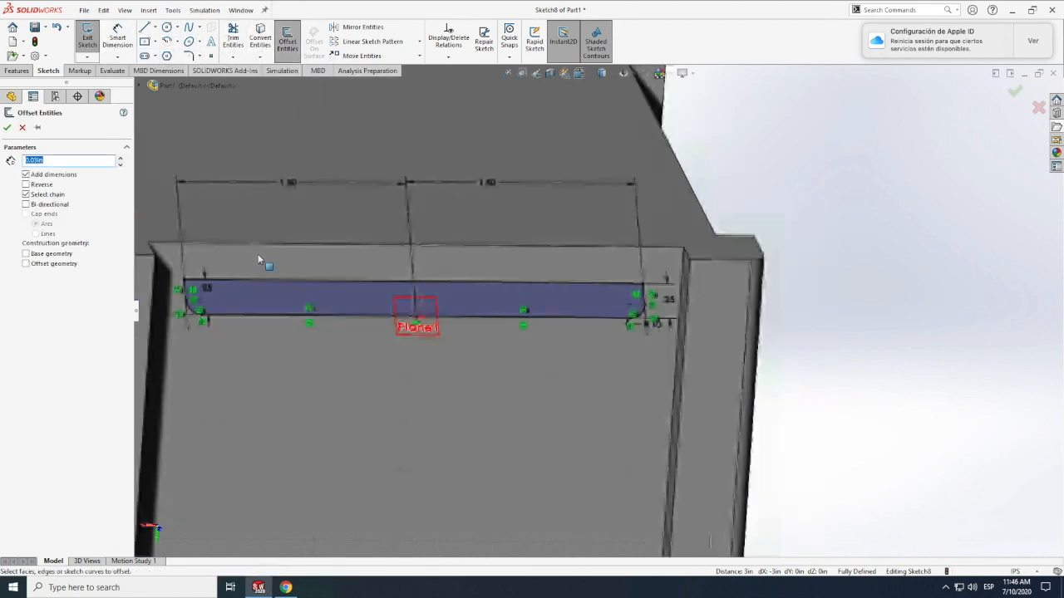
left_click(279, 296)
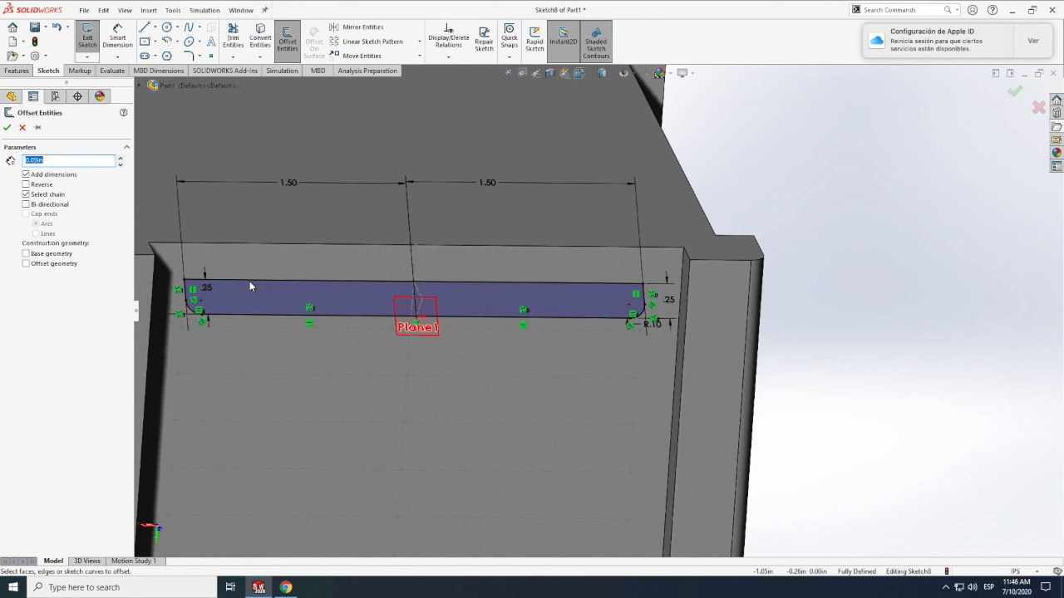
left_click(245, 286)
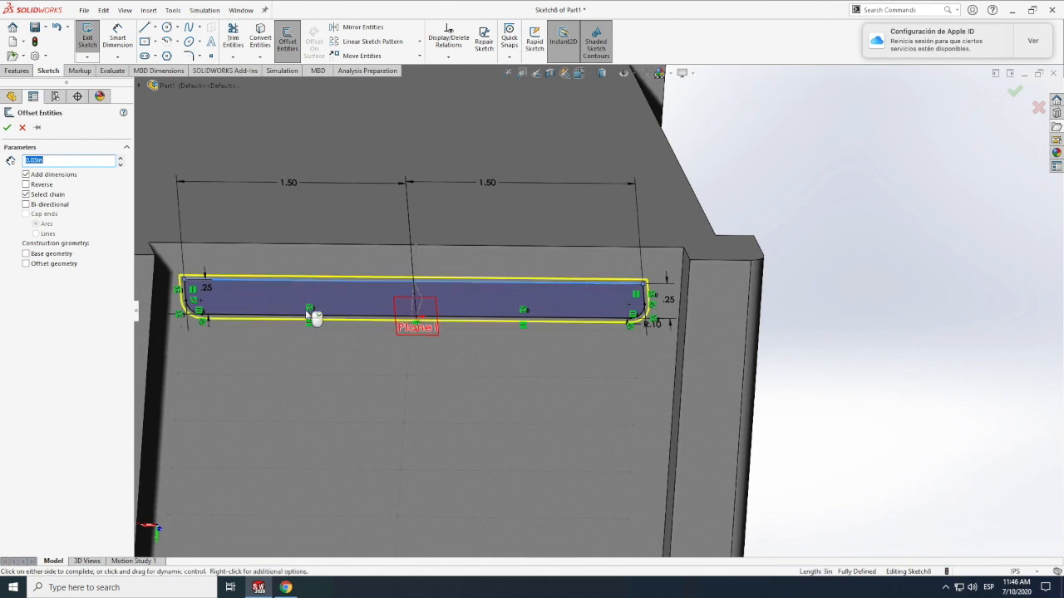
left_click(26, 184)
left_click(47, 161)
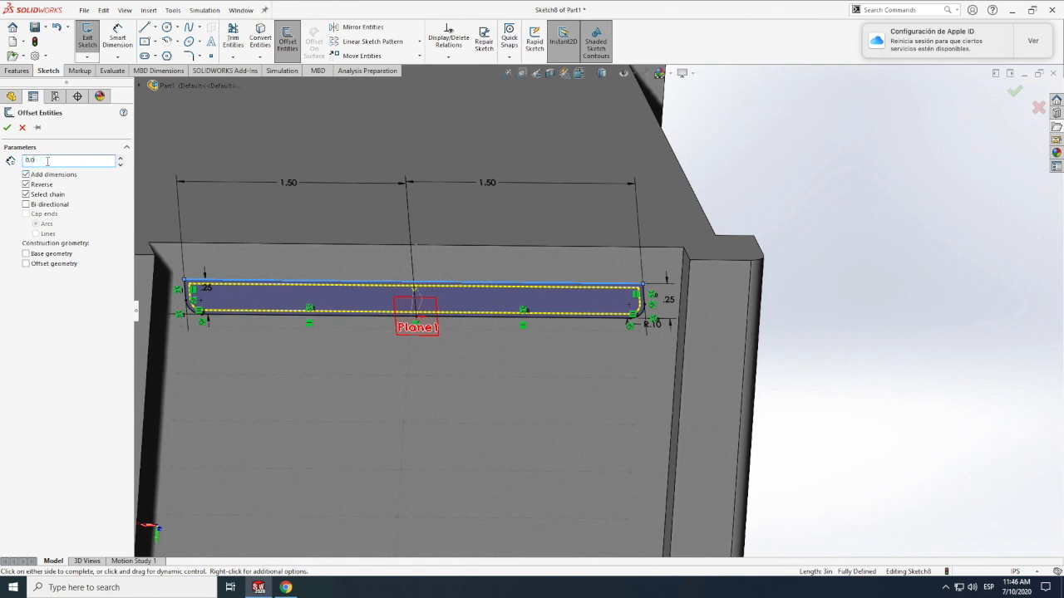
key("Return")
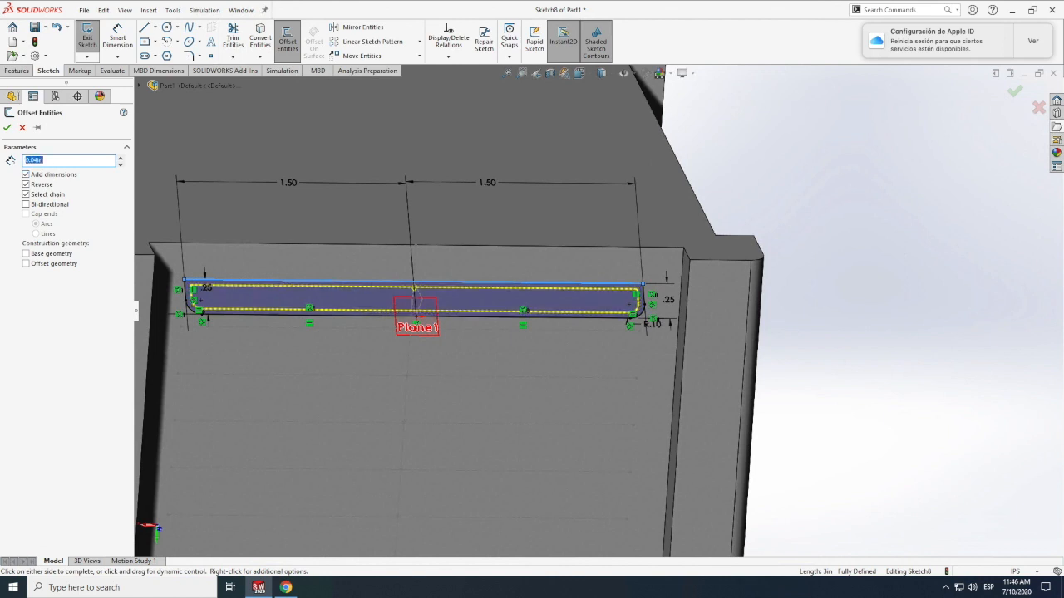
left_click(7, 127)
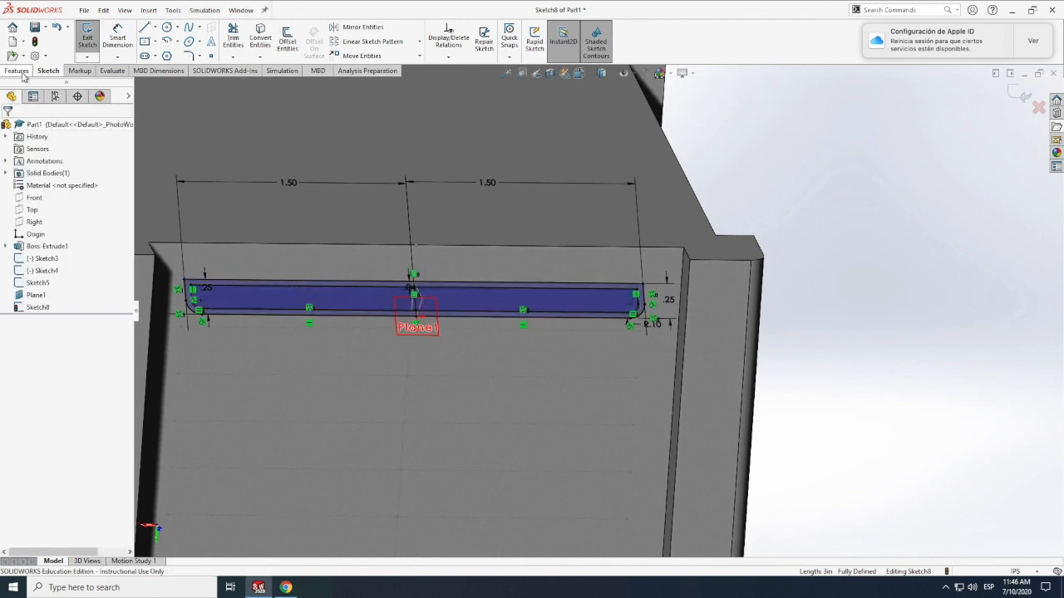
Step: Extrude the offset louver profile as a blind boss 0.44 in deep, merged with the body
left_click(80, 71)
left_click(17, 72)
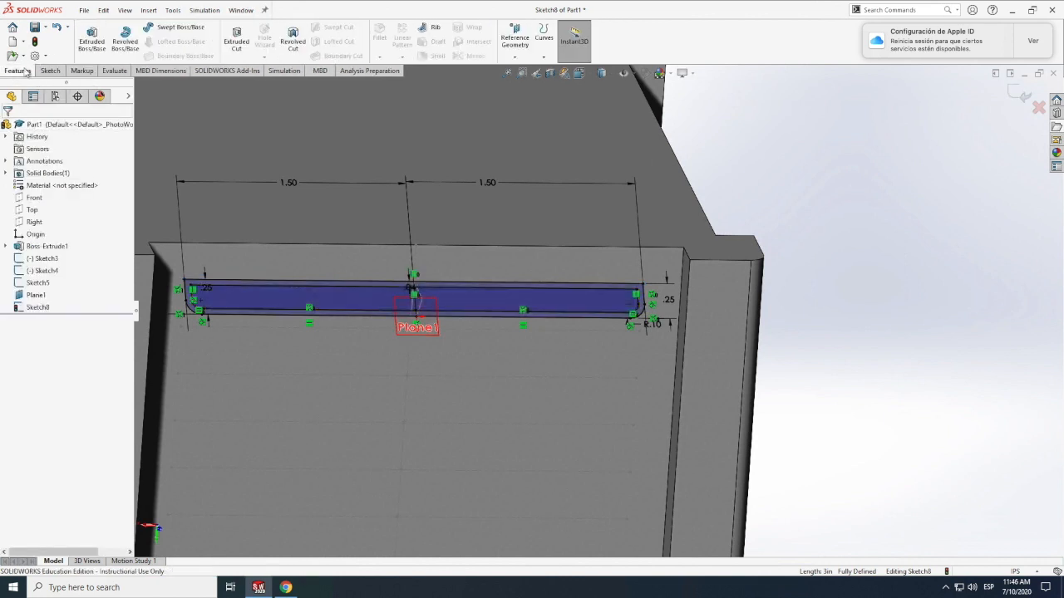
left_click(100, 34)
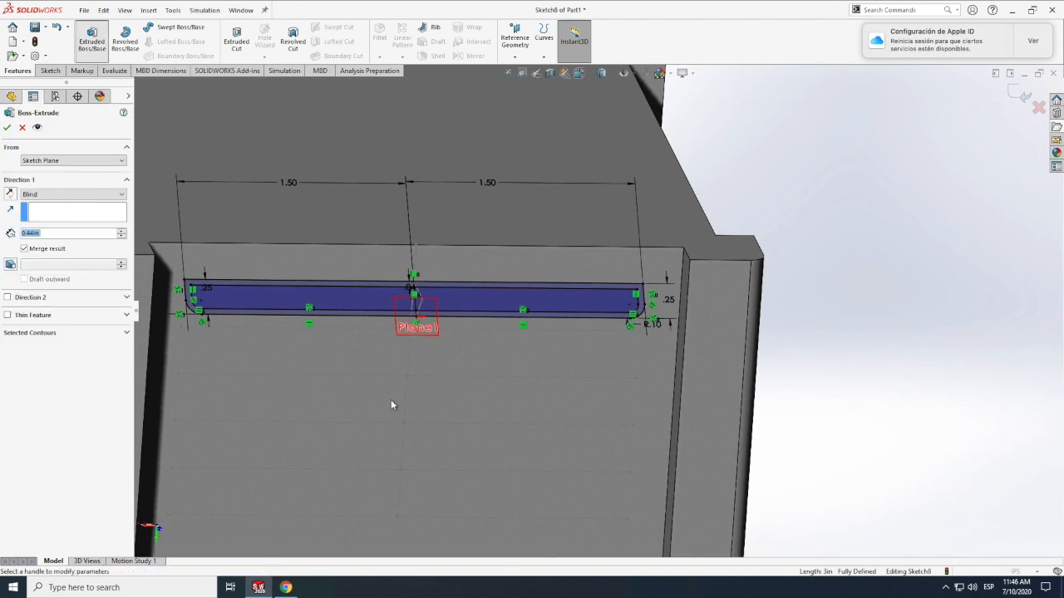
left_click(7, 128)
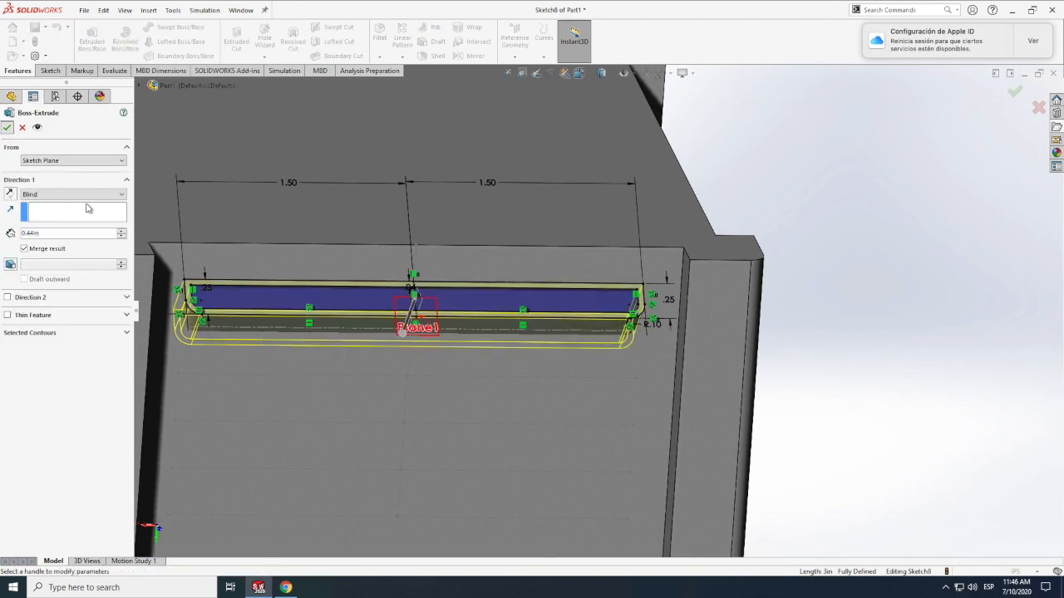
left_click(862, 425)
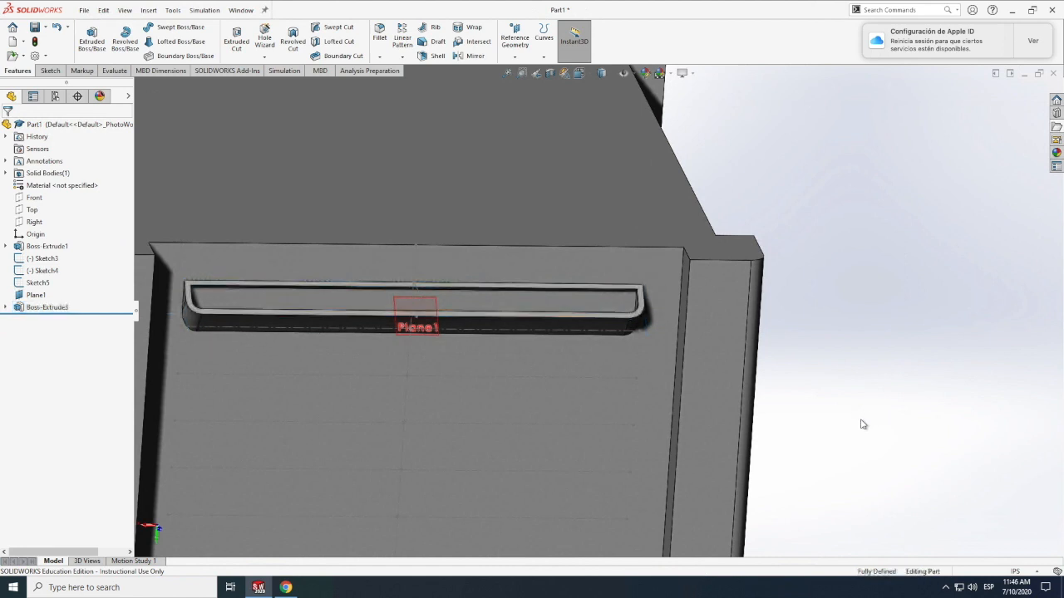
Step: Rotate the model to examine the re-extruded louver from the front, side and end, as well as the body as a whole
left_click(125, 10)
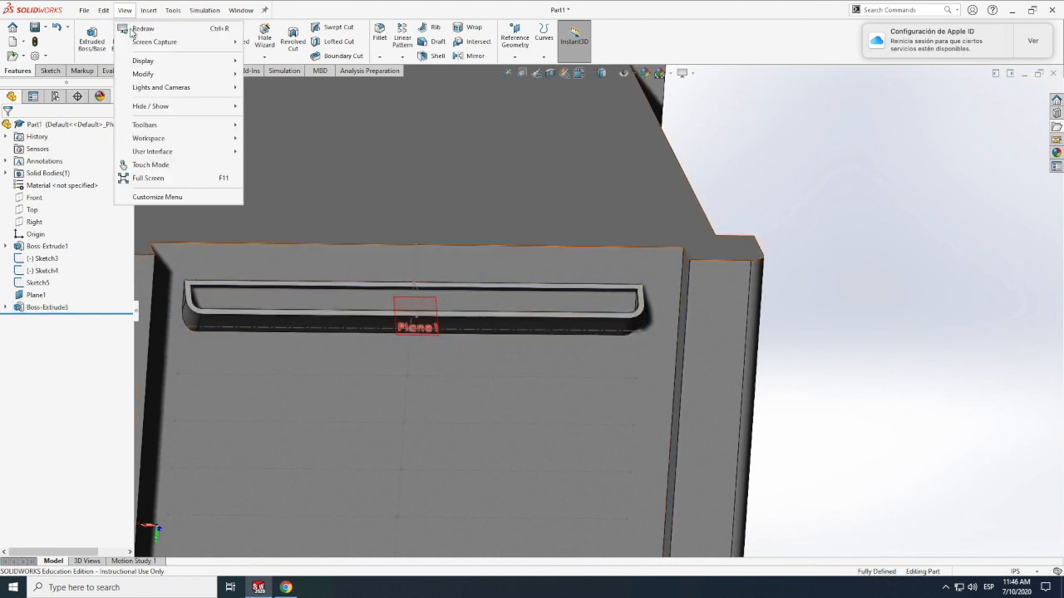
mouse_move(146, 78)
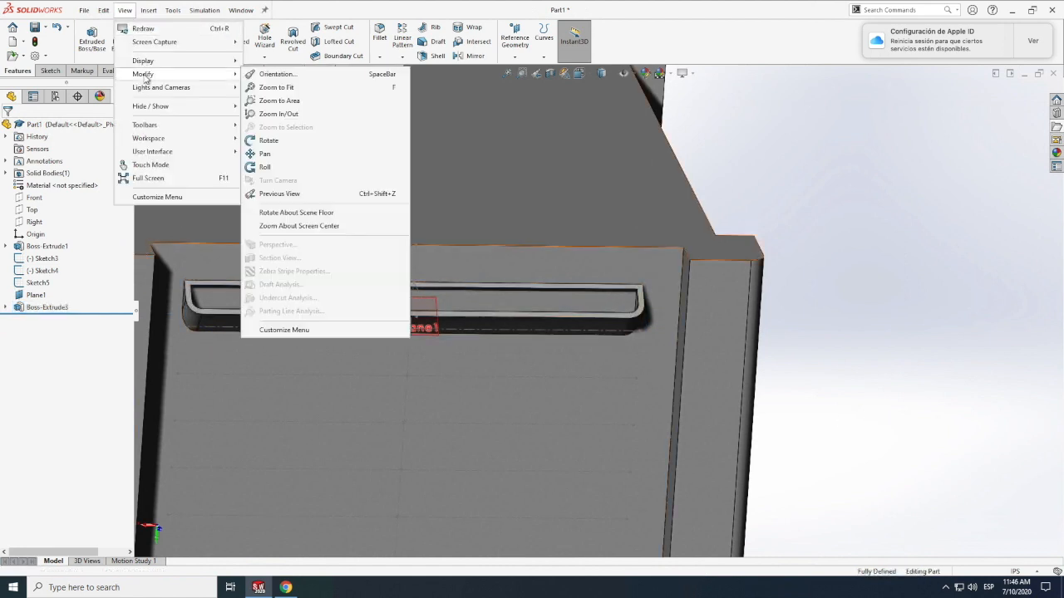
left_click(270, 141)
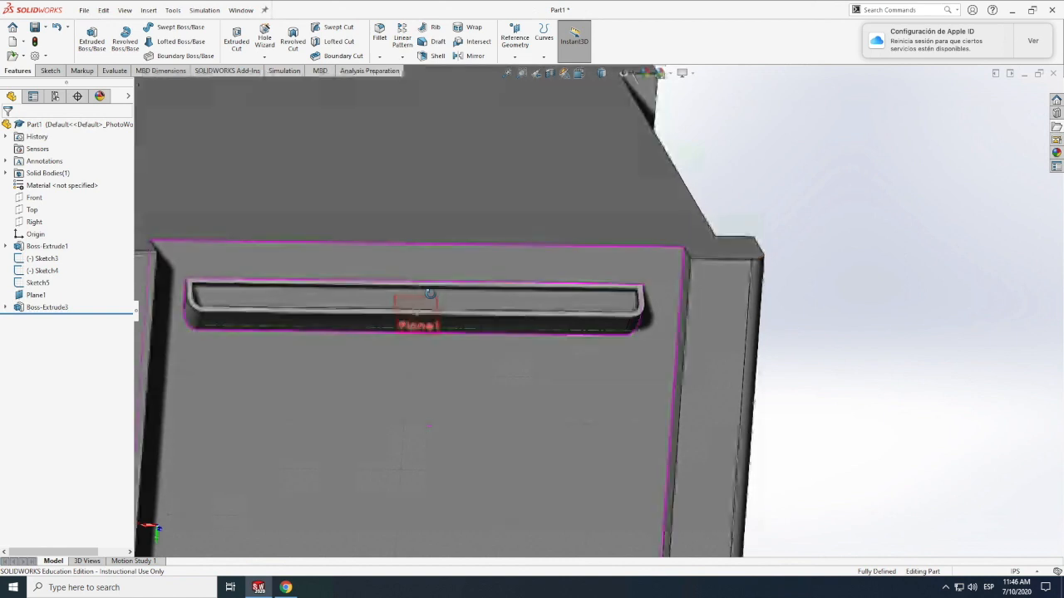
left_click_drag(416, 387, 415, 407)
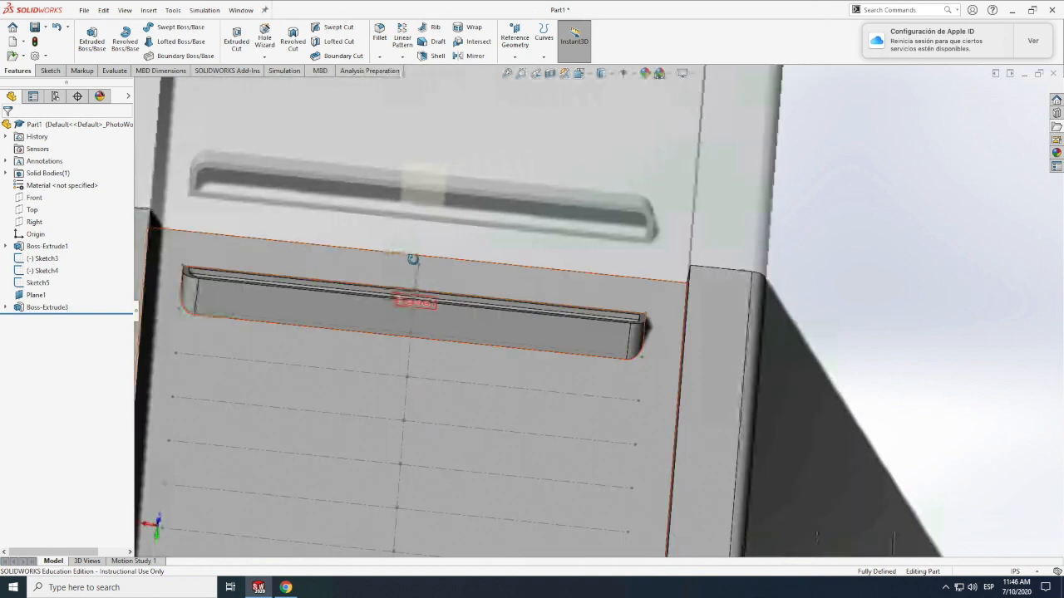
left_click_drag(415, 255, 411, 297)
left_click_drag(423, 361, 540, 358)
left_click_drag(349, 304, 339, 337)
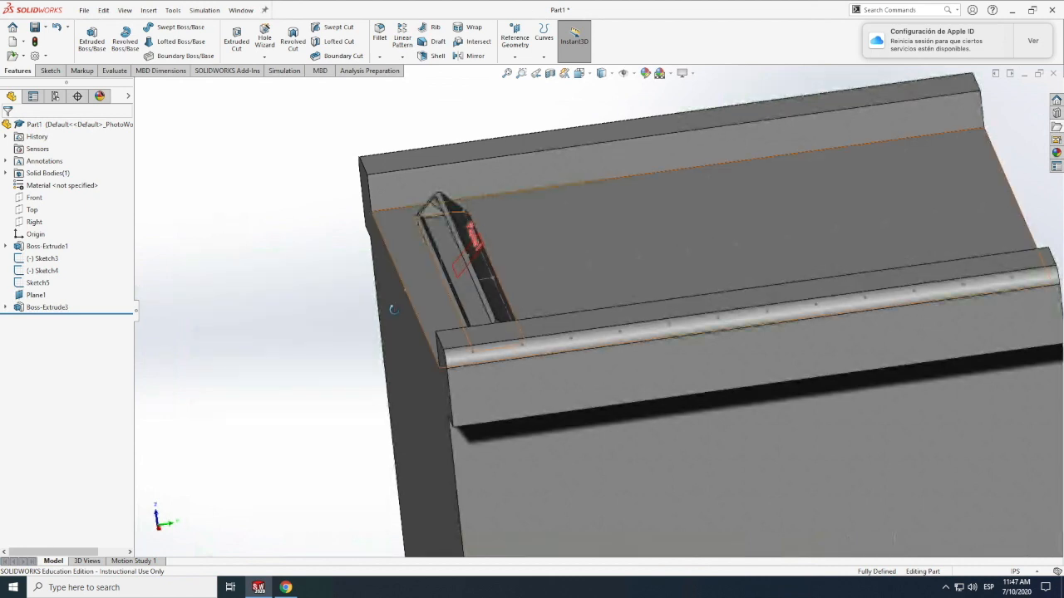
left_click_drag(424, 310, 444, 304)
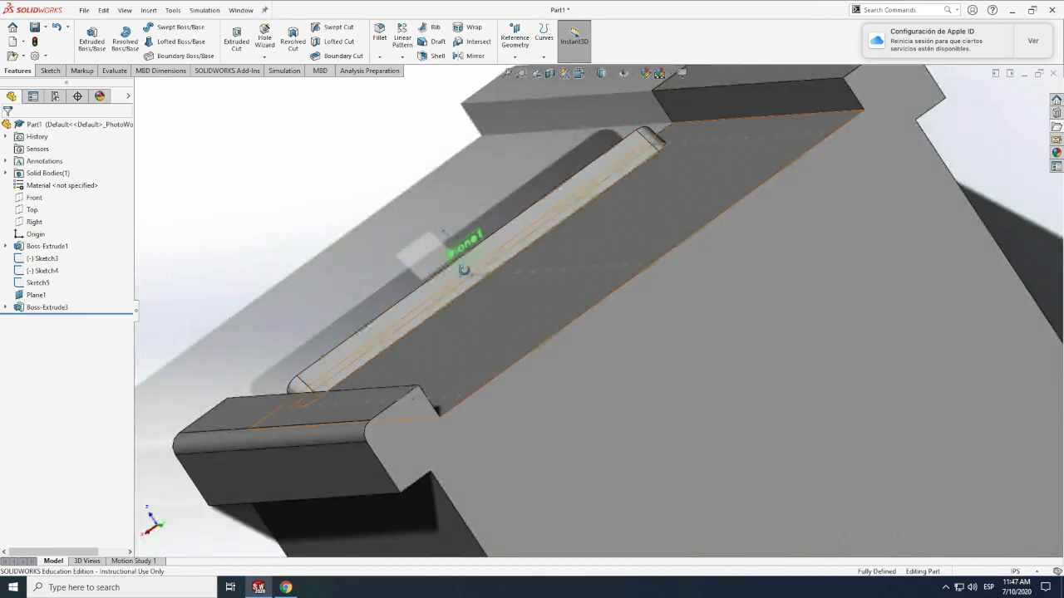
left_click_drag(455, 266, 456, 264)
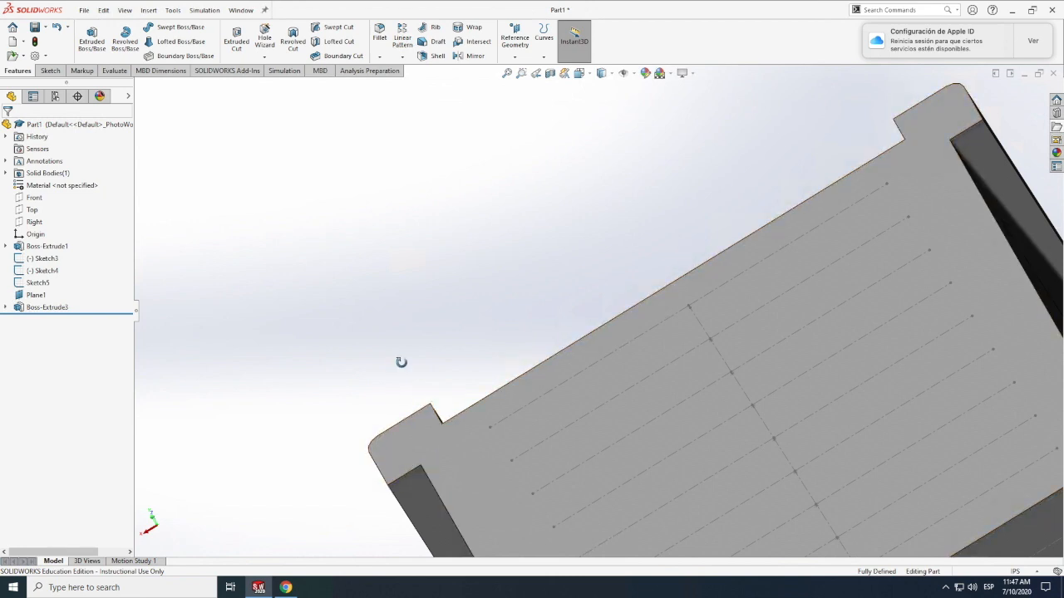
scroll(402, 362, "up", 13)
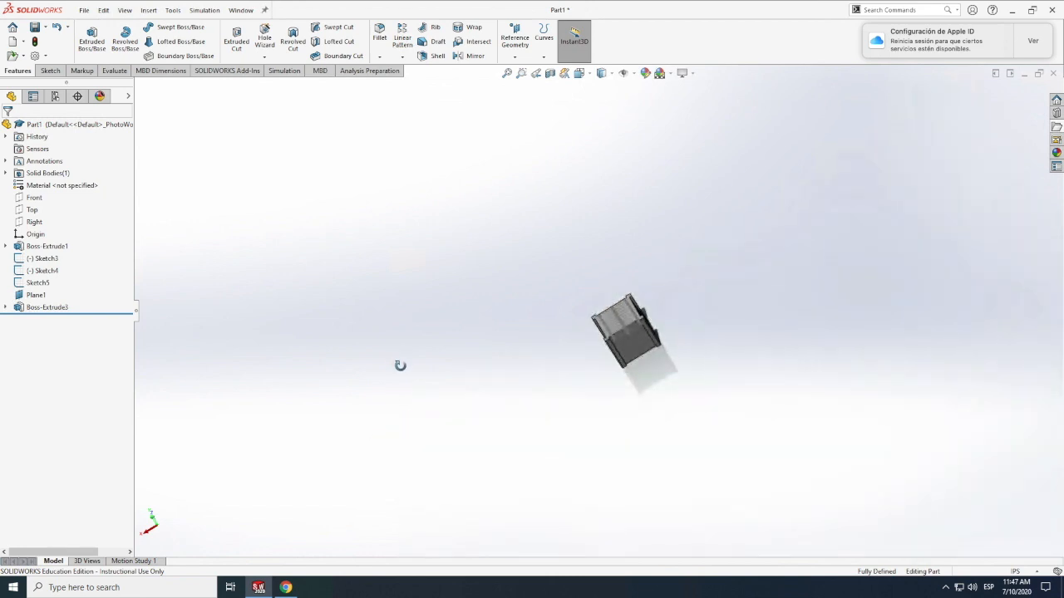
scroll(640, 337, "down", 5)
scroll(648, 353, "up", 2)
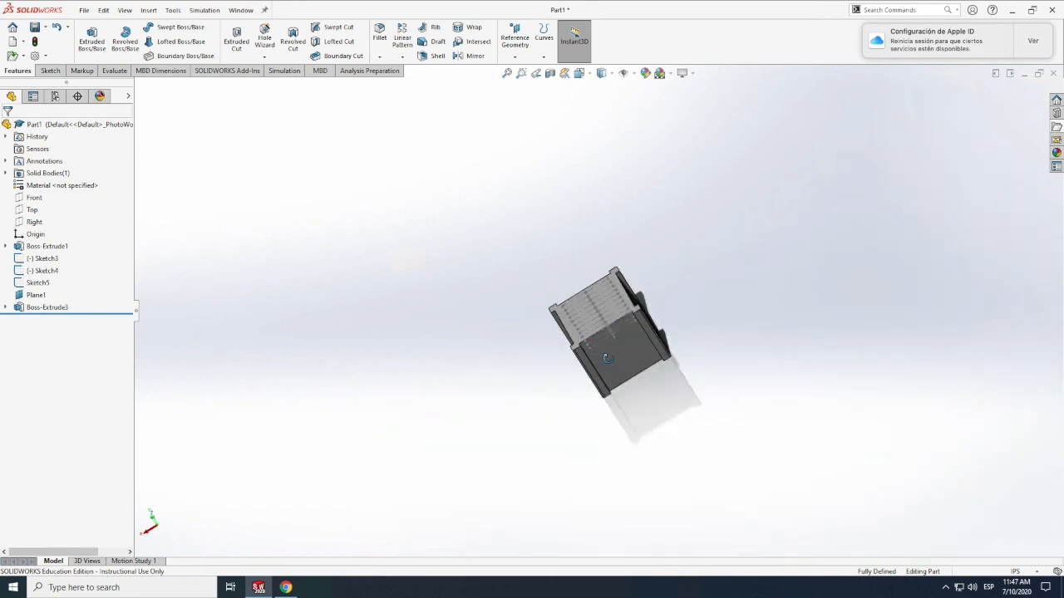
middle_click_drag(651, 360, 600, 337)
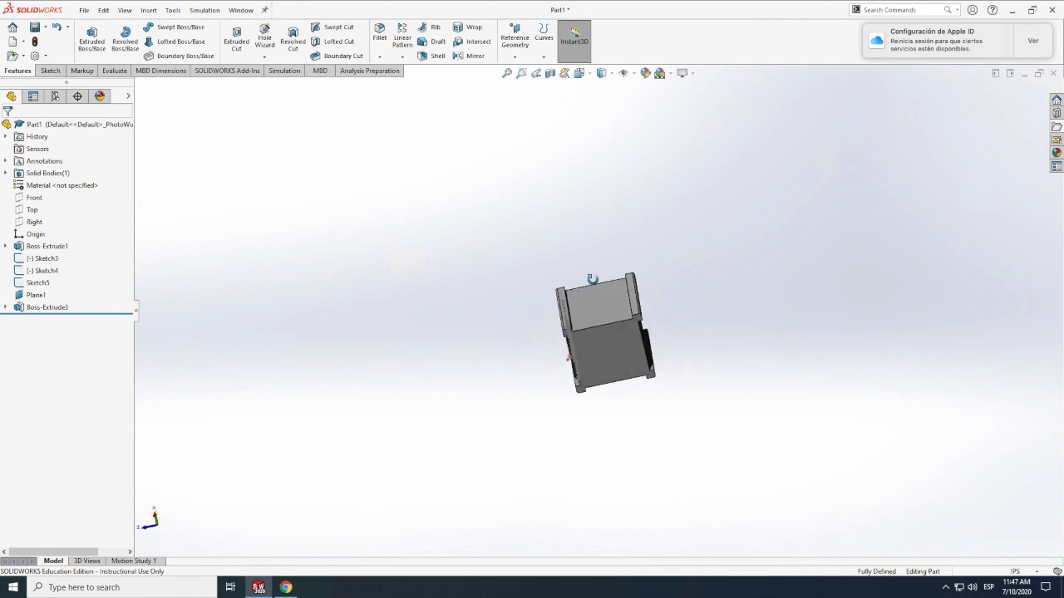
middle_click_drag(667, 356, 522, 381)
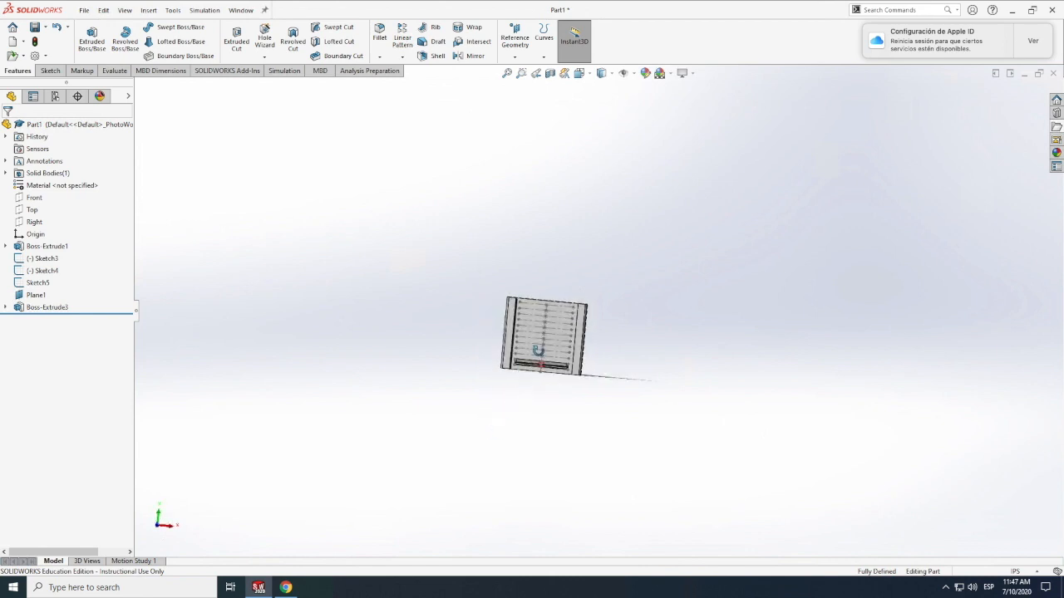
scroll(540, 354, "down", 3)
scroll(622, 349, "down", 4)
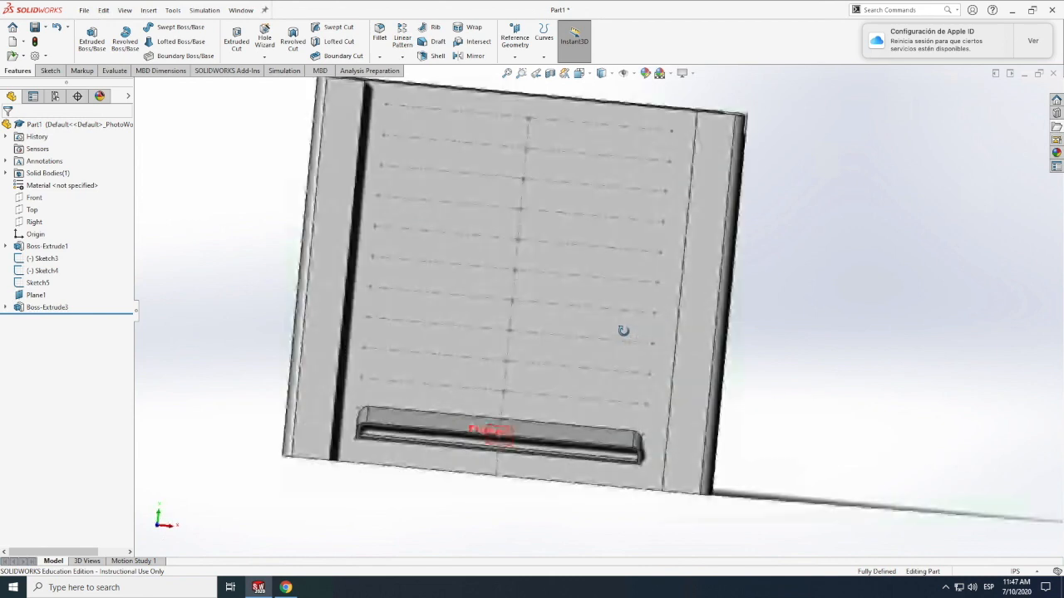
middle_click_drag(587, 341, 537, 368)
middle_click_drag(153, 143, 152, 142)
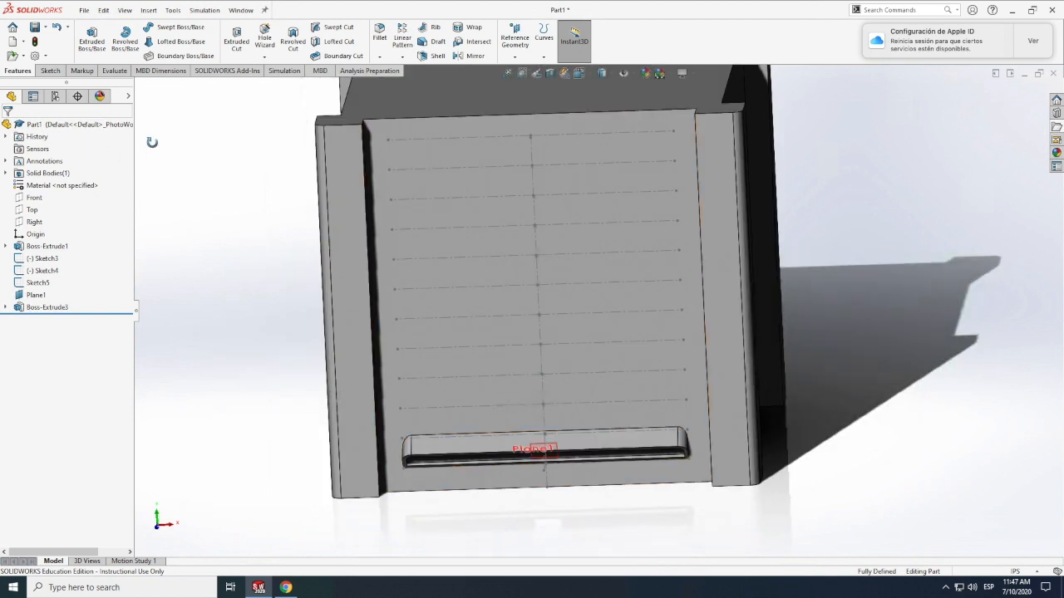
left_click(403, 57)
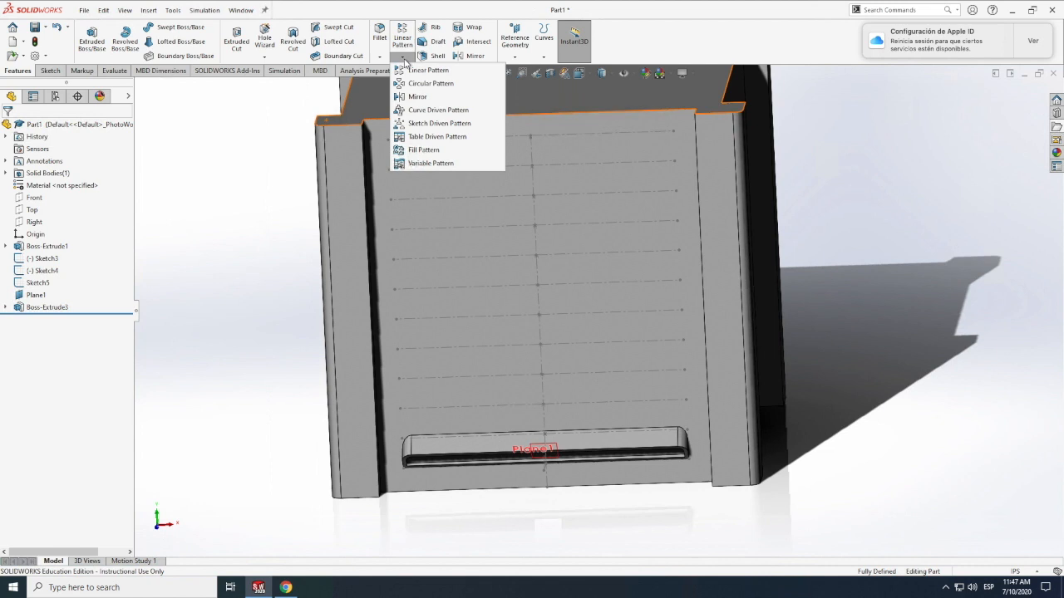
left_click(421, 71)
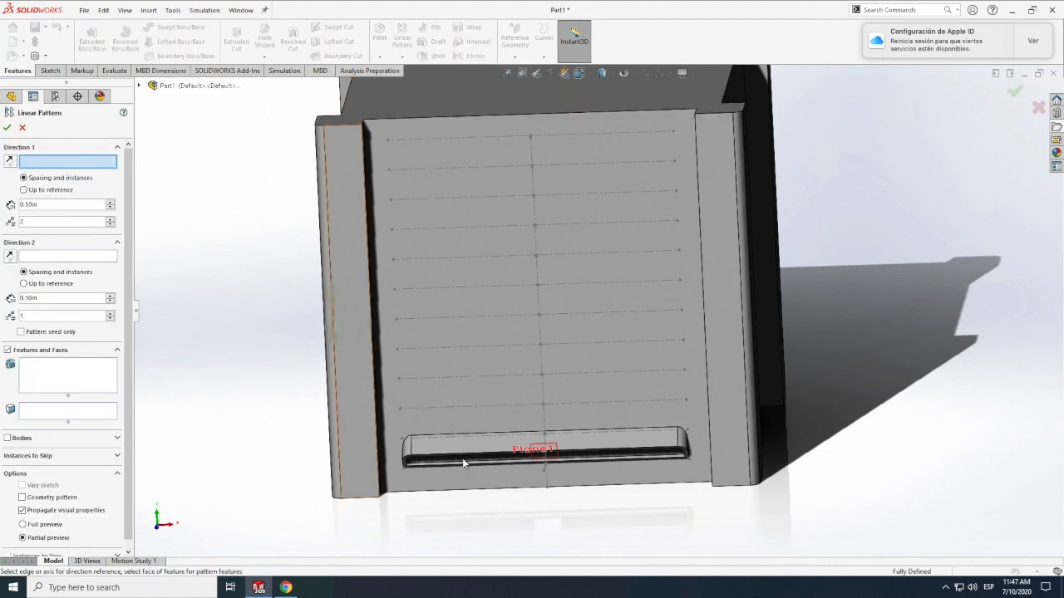
scroll(349, 320, "up", 5)
scroll(553, 333, "down", 1)
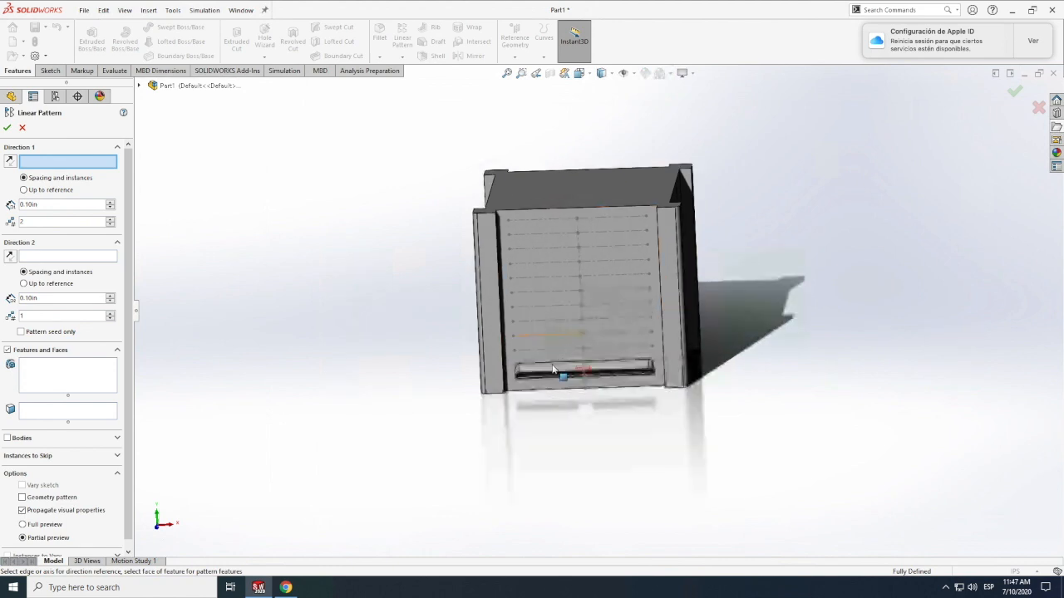
scroll(556, 369, "down", 2)
scroll(549, 383, "up", 1)
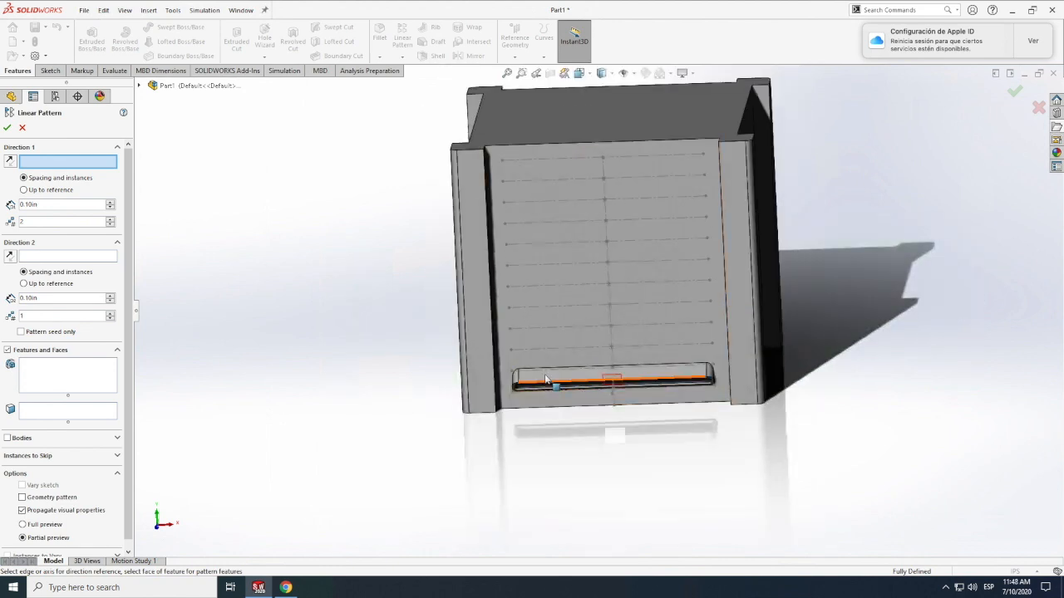
left_click(545, 379)
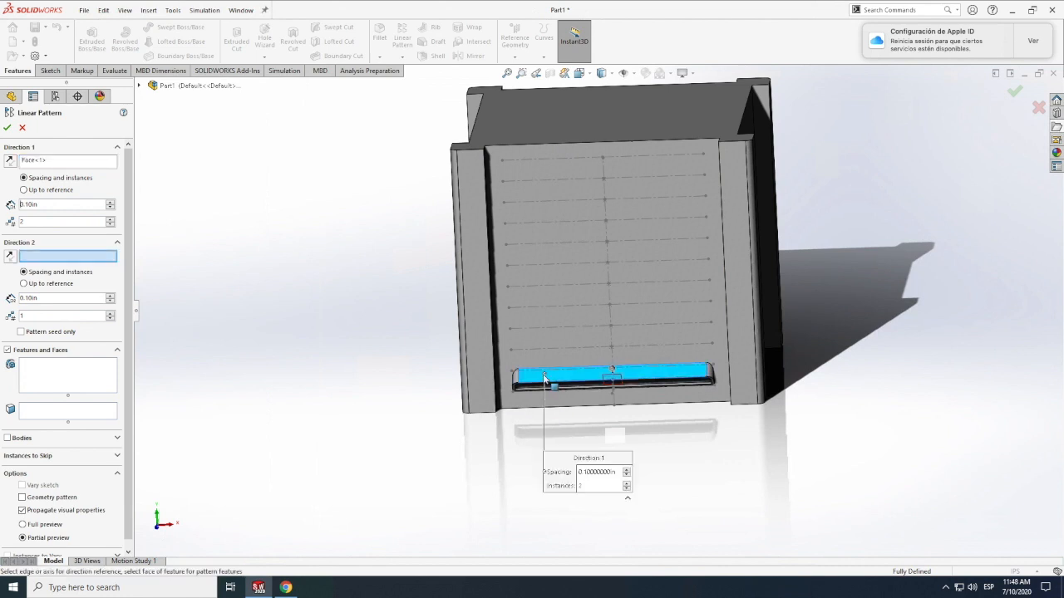
scroll(641, 335, "down", 1)
scroll(73, 428, "down", 3)
left_click_drag(128, 379, 128, 403)
left_click(7, 429)
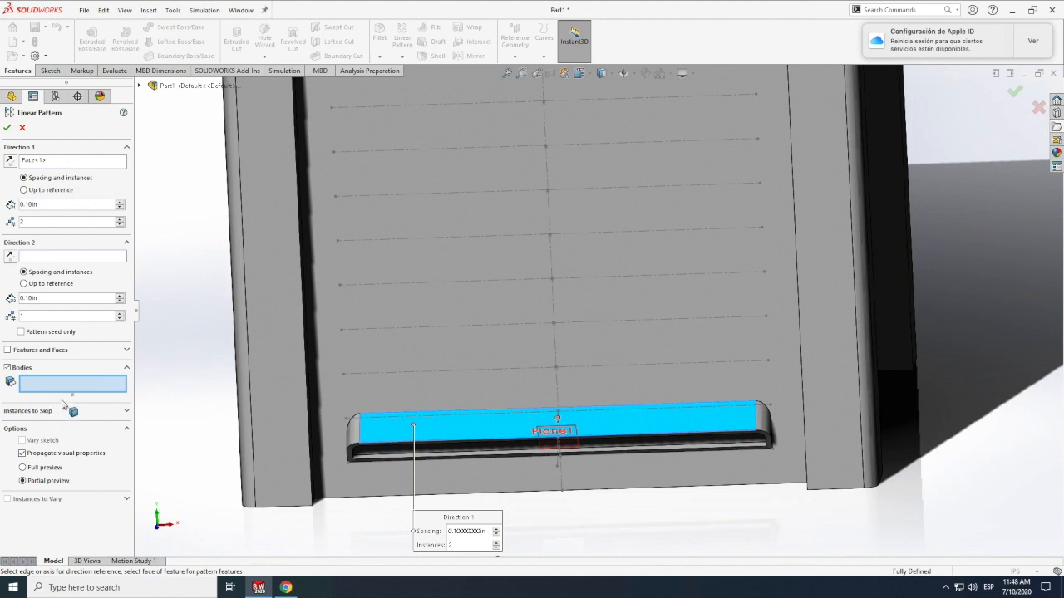
left_click(358, 443)
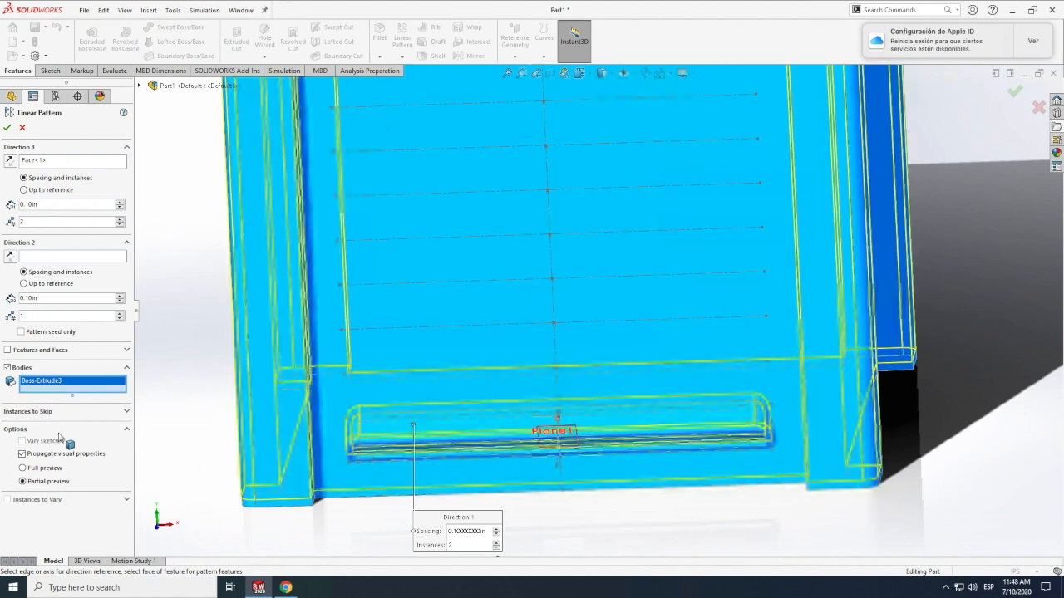
key("Delete")
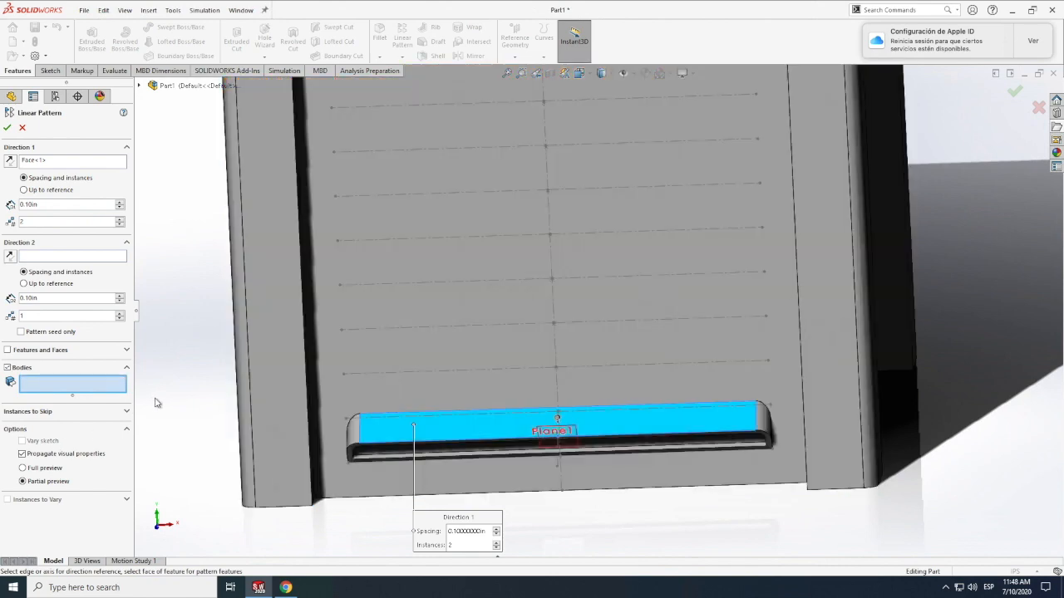
left_click(350, 440)
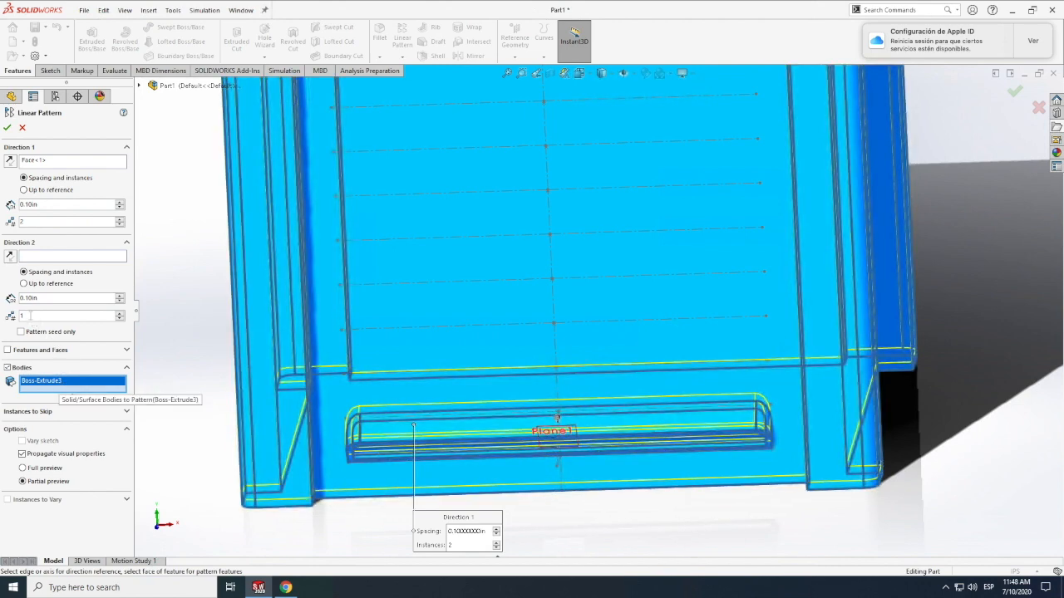
left_click(35, 317)
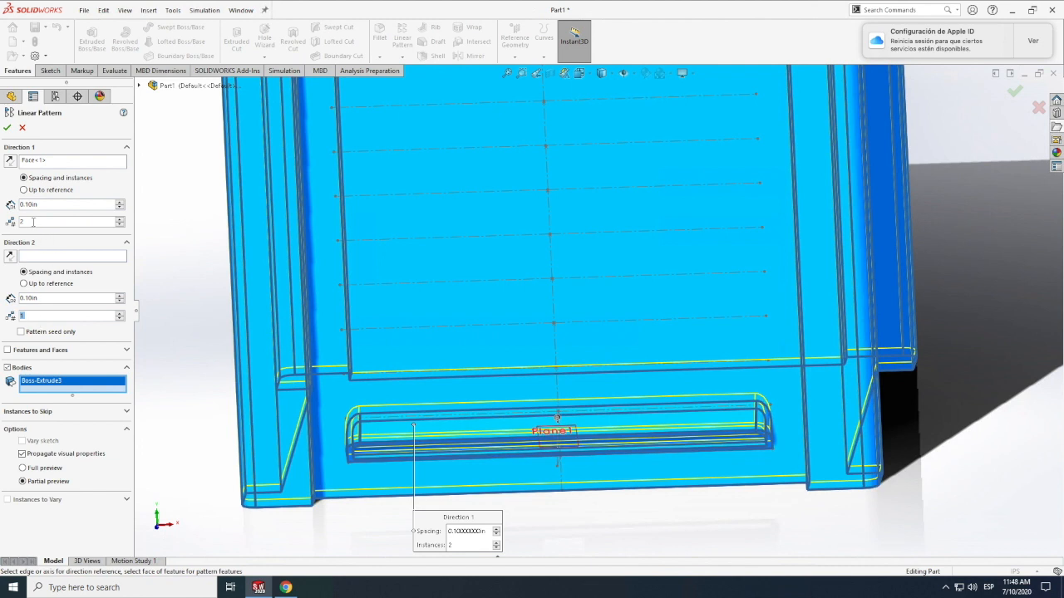
left_click(33, 222)
left_click(37, 319)
type("3")
left_click(24, 469)
left_click(23, 480)
left_click(23, 127)
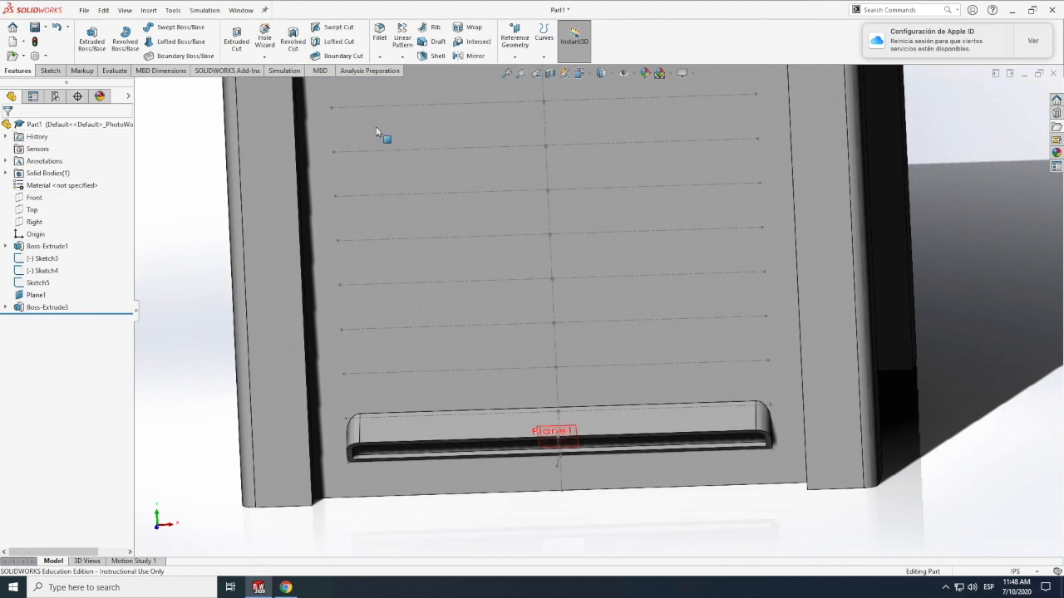
Step: Start a linear pattern and select the rounded louver extrusion at the bottom of the front face as the feature to pattern
left_click(402, 37)
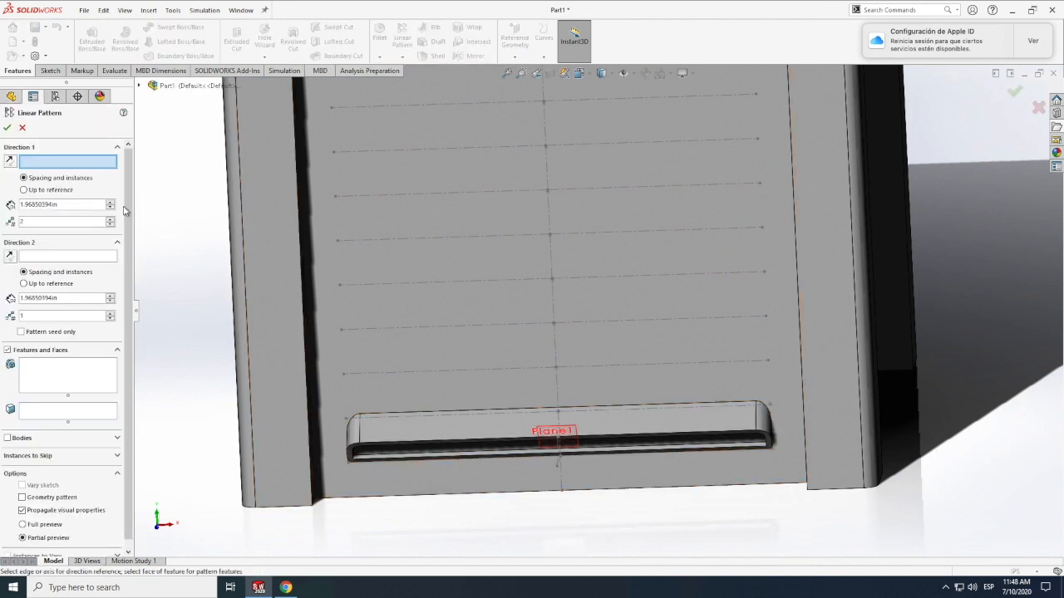
scroll(23, 450, "down", 1)
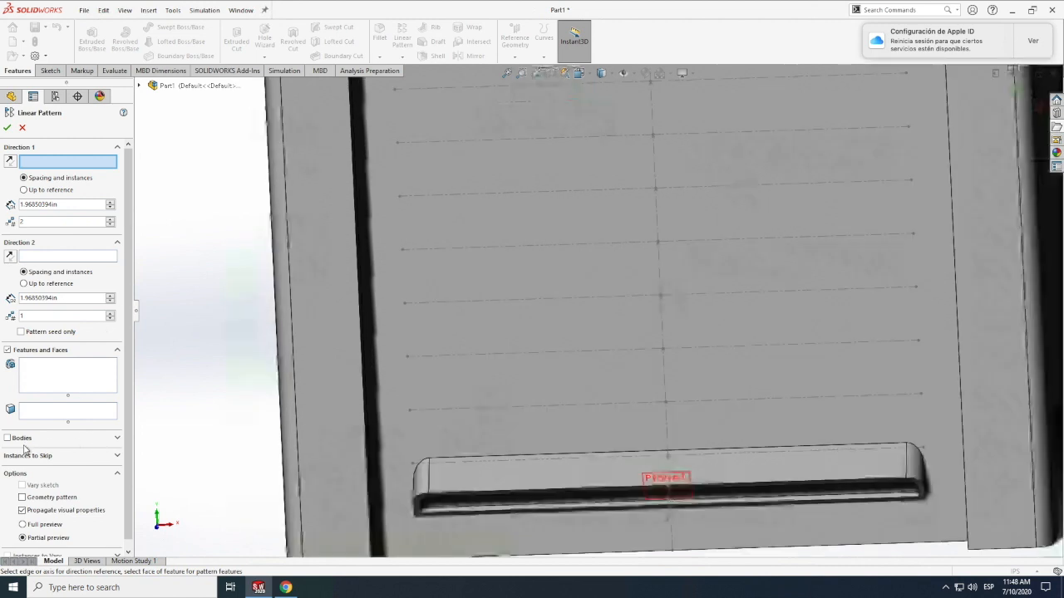
scroll(10, 442, "down", 1)
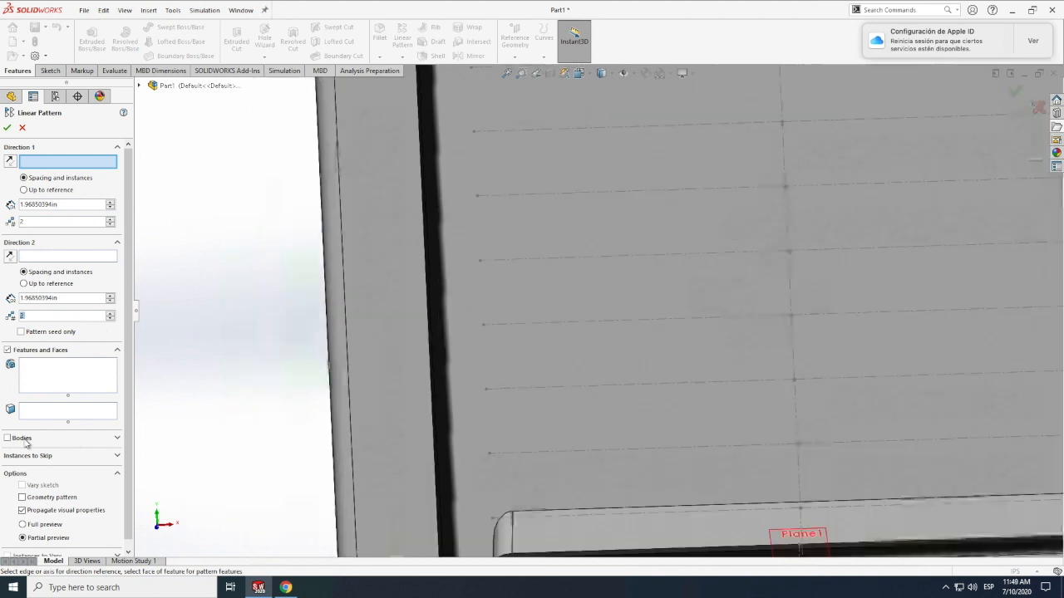
left_click(8, 438)
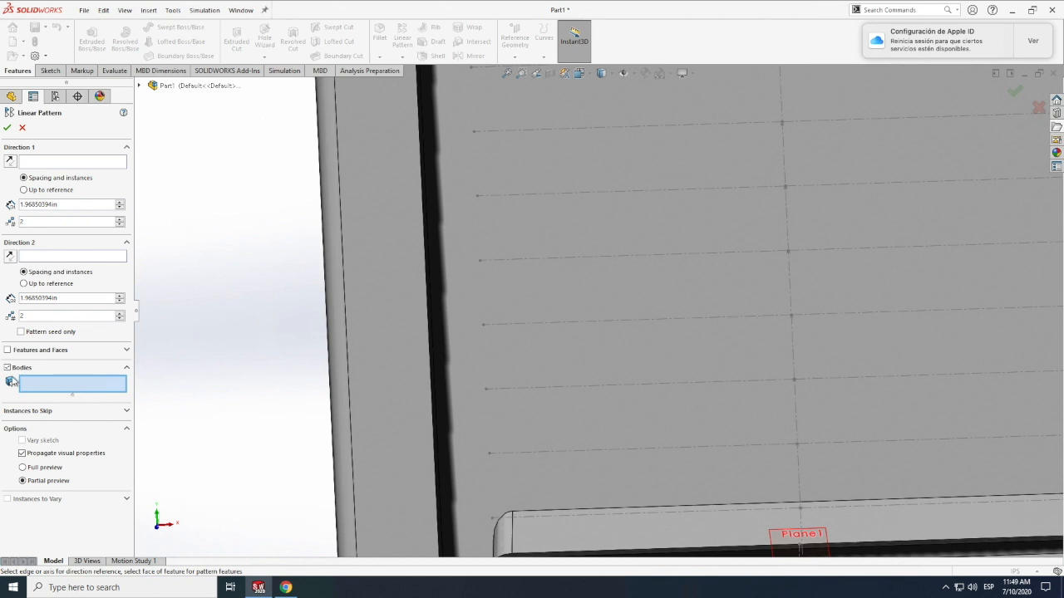
scroll(10, 355, "up", 2)
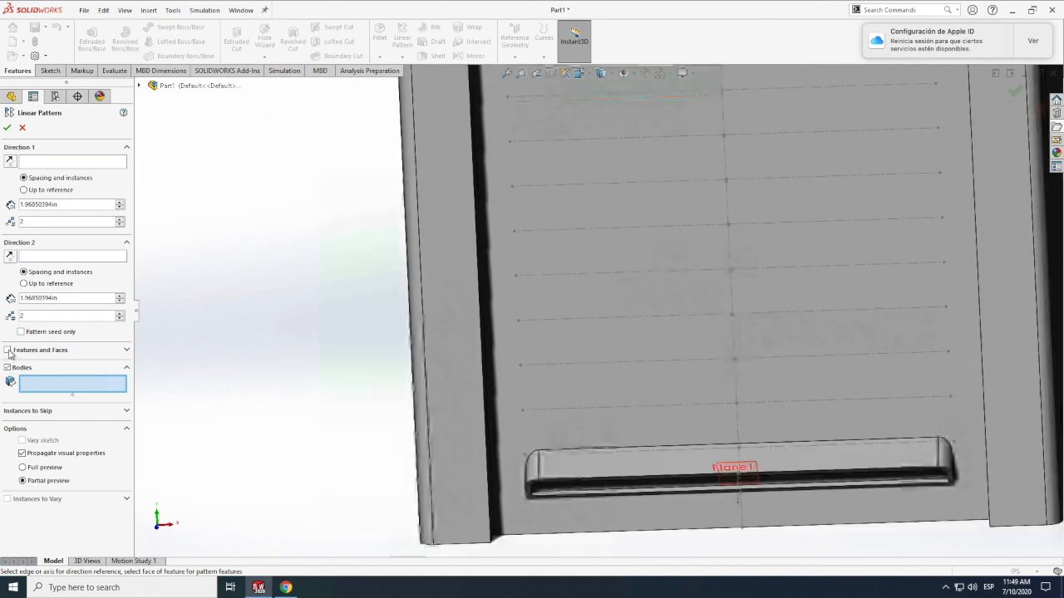
left_click(8, 350)
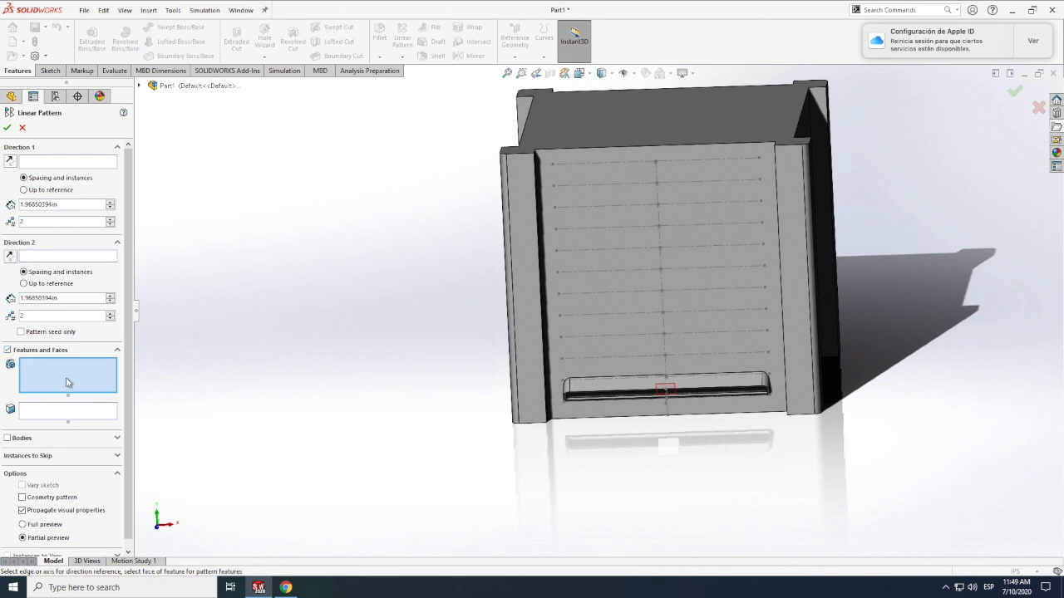
left_click(584, 395)
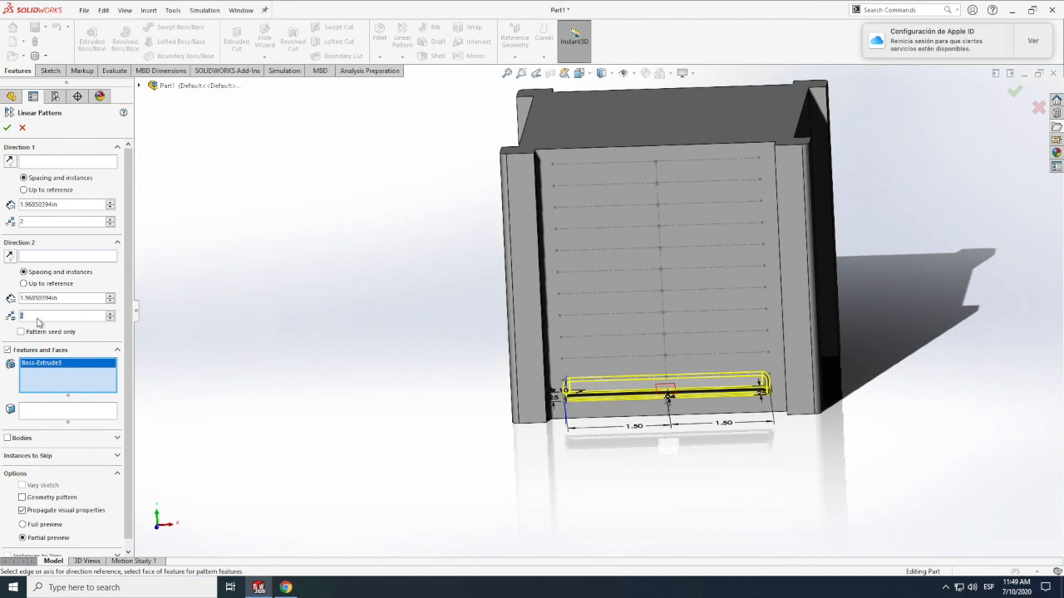
Step: Set the Direction 2 instance count to 5 and switch the pattern to full preview and back to partial preview
type("5")
type("8")
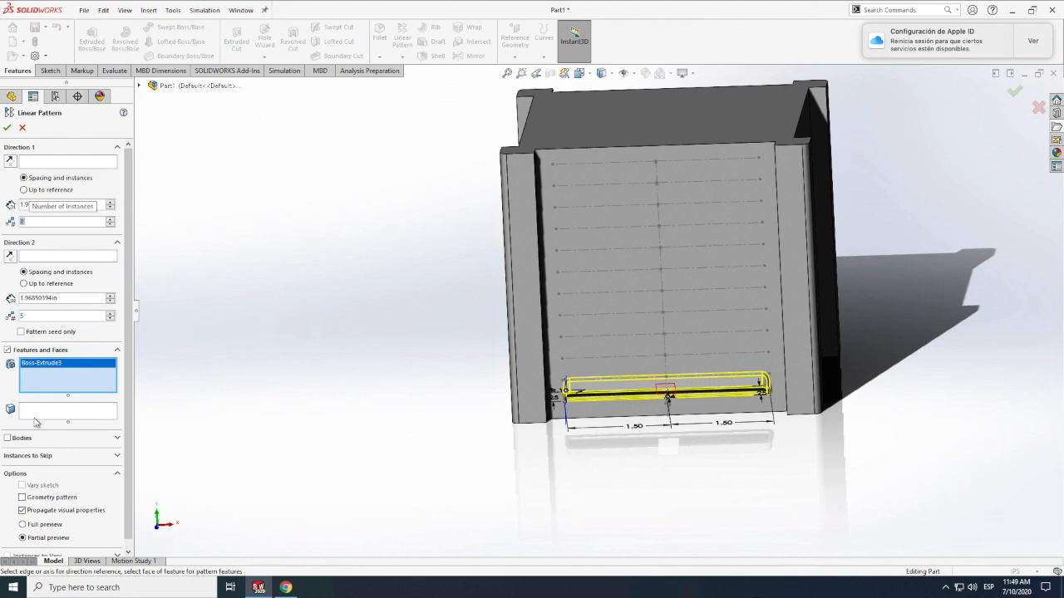
left_click(24, 524)
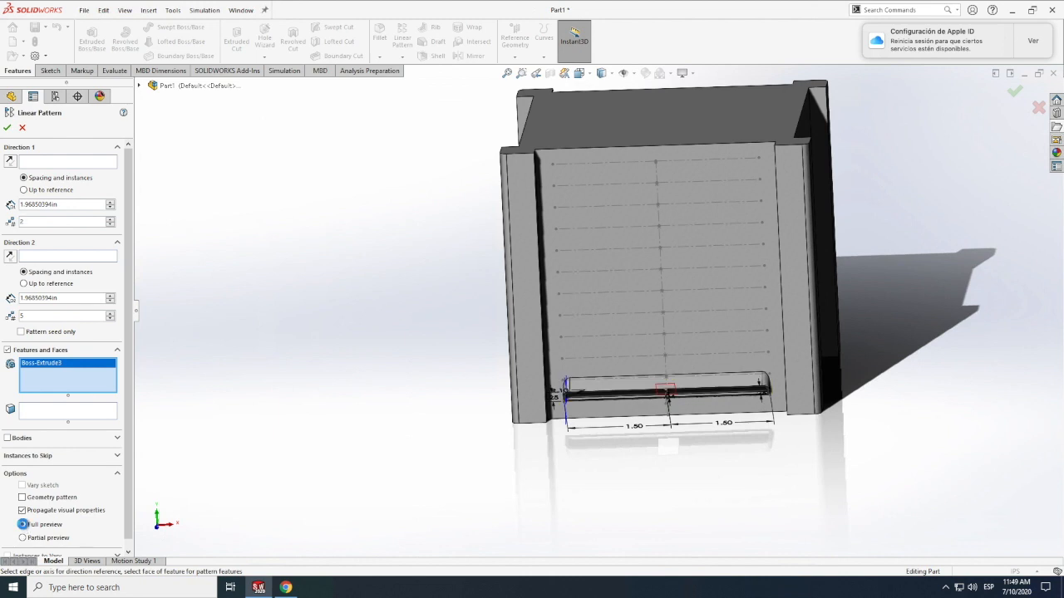
left_click(24, 538)
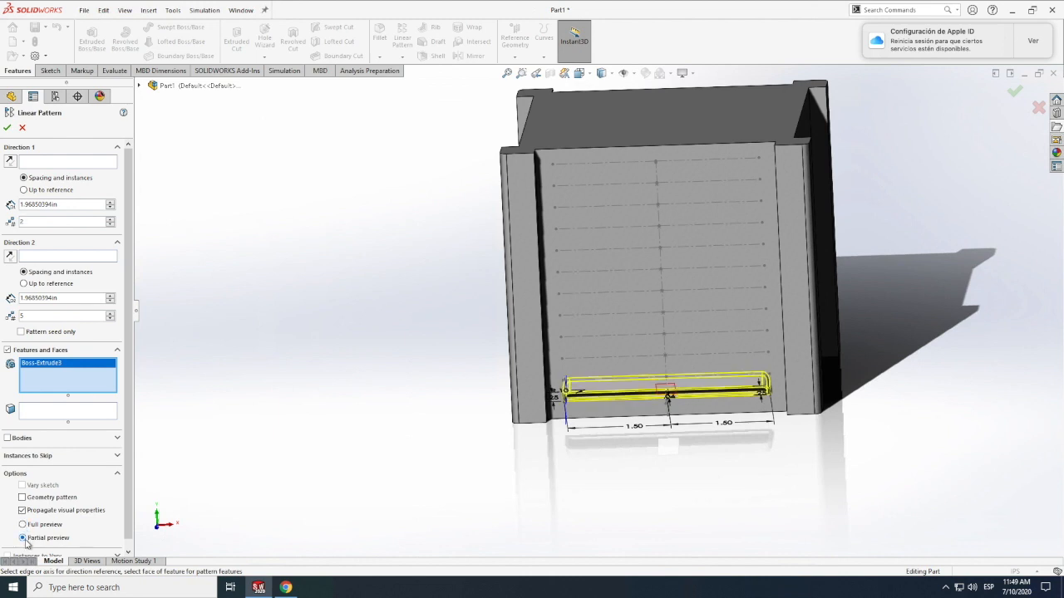
Step: Set the Direction 2 spacing to 3.5/11 in with 11 instances and try to apply the linear pattern
left_click(61, 301)
type("3")
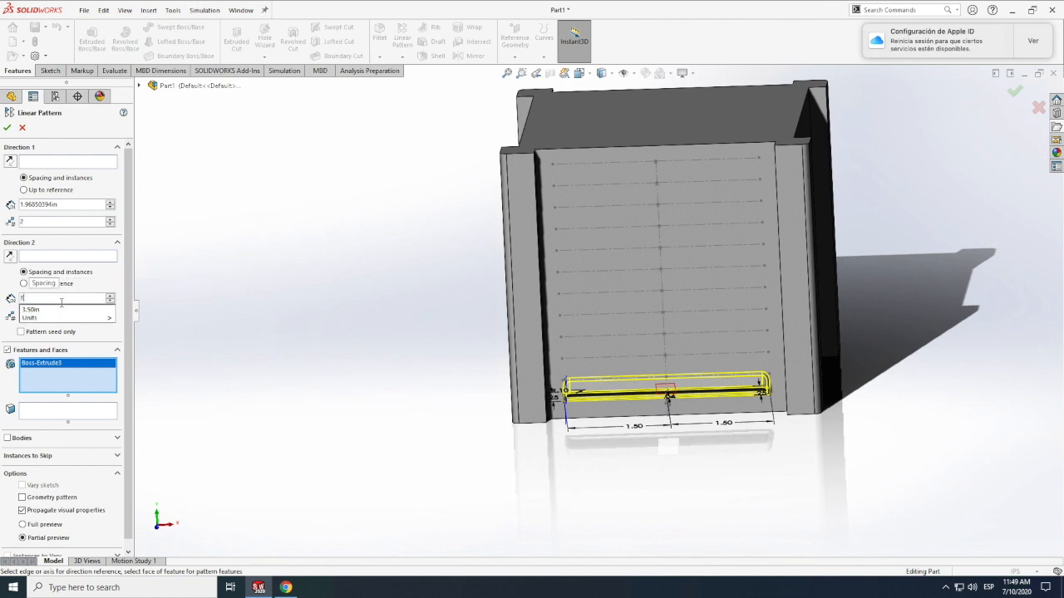
type(".5/11")
key("Return")
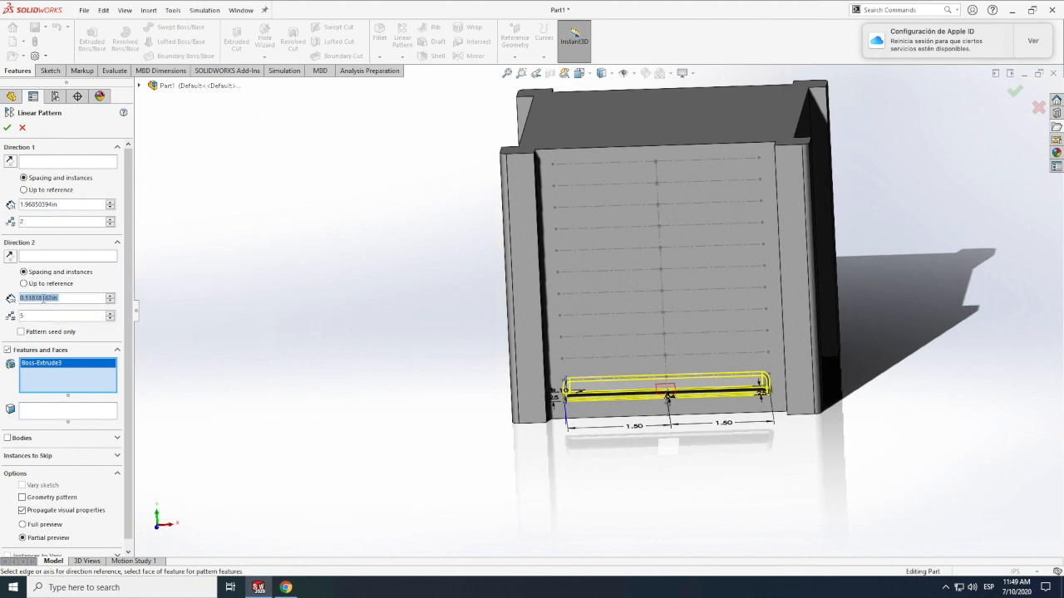
left_click(30, 316)
type("1")
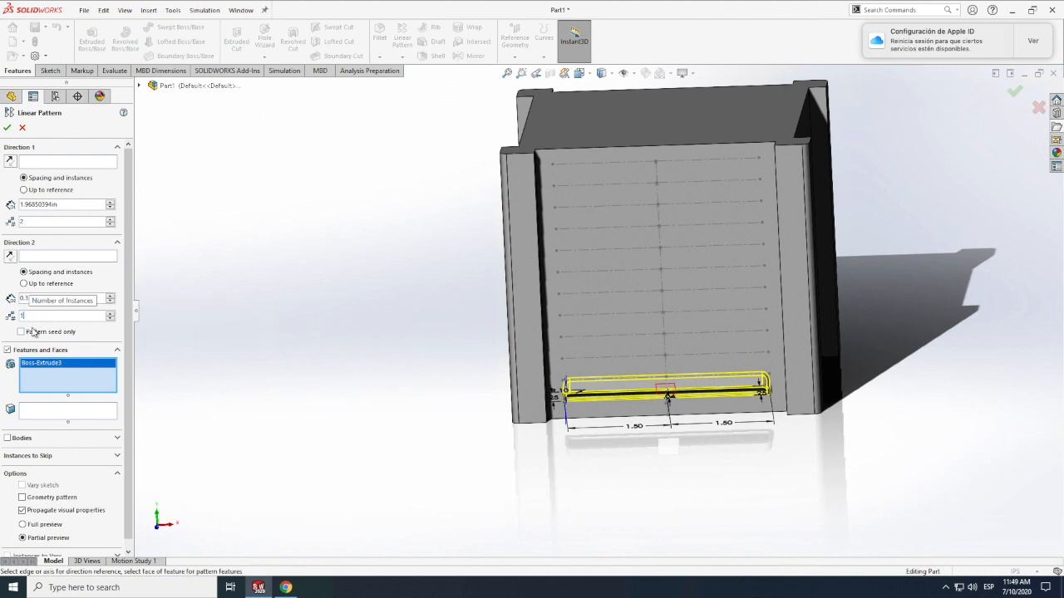
type("1")
left_click(24, 222)
type("1")
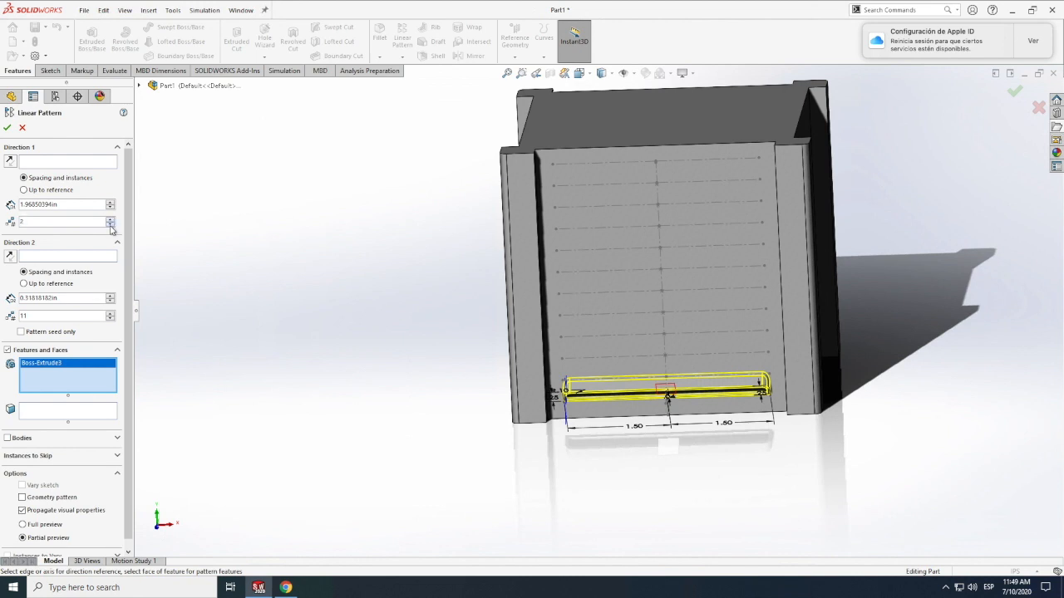
left_click(10, 127)
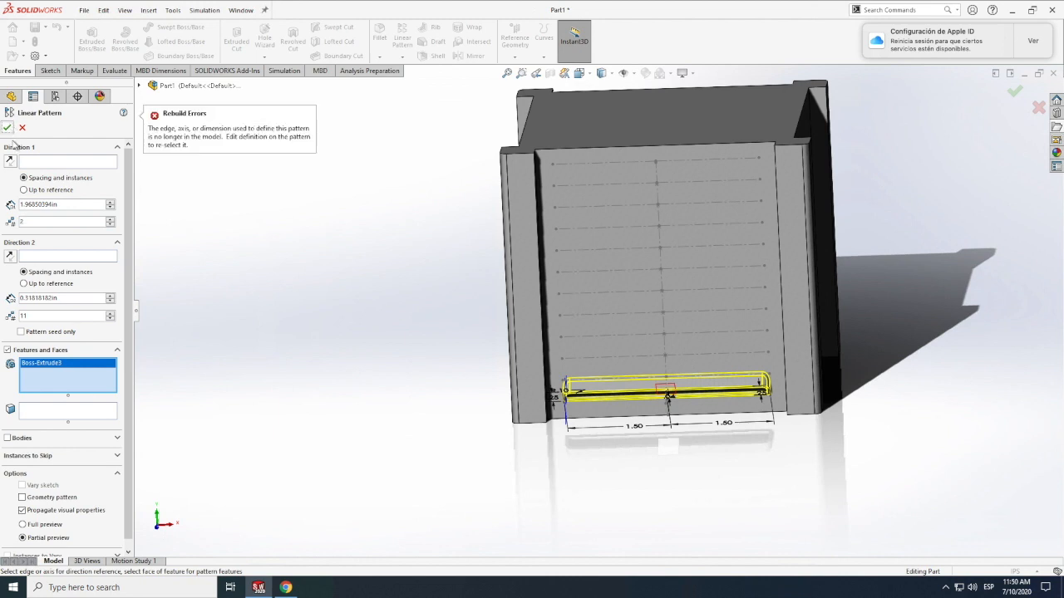
Step: Use the vertical sketch centerline on the front face as the Direction 2 reference and try to apply the pattern
left_click(34, 257)
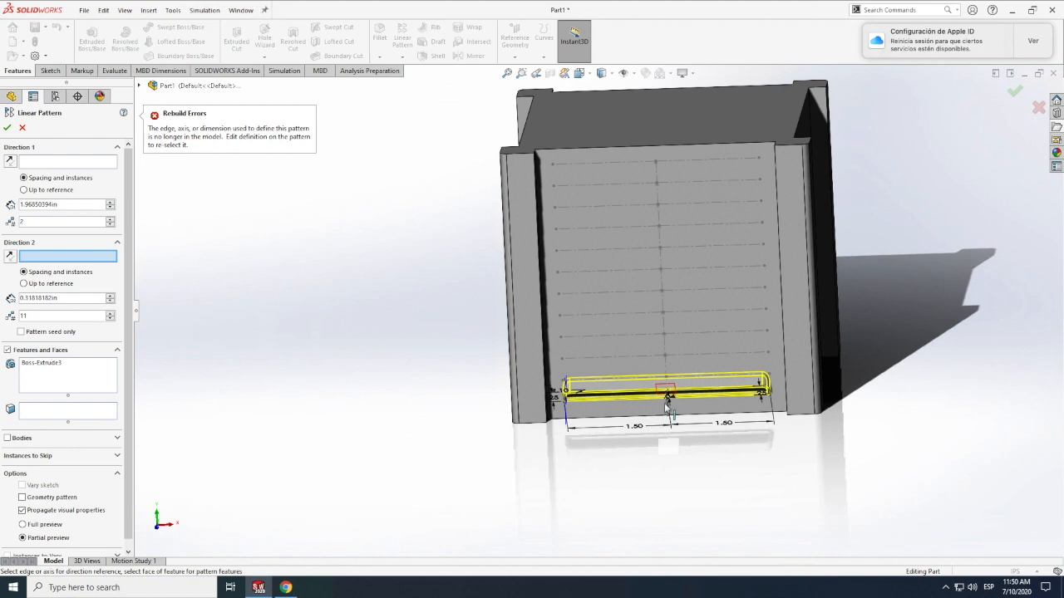
left_click(665, 350)
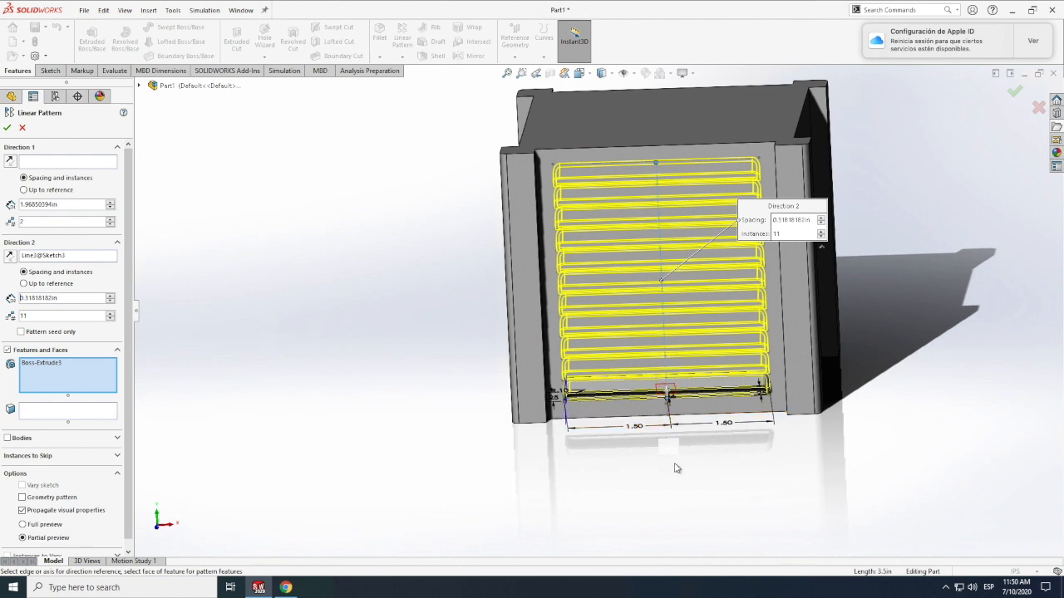
scroll(197, 414, "up", 2)
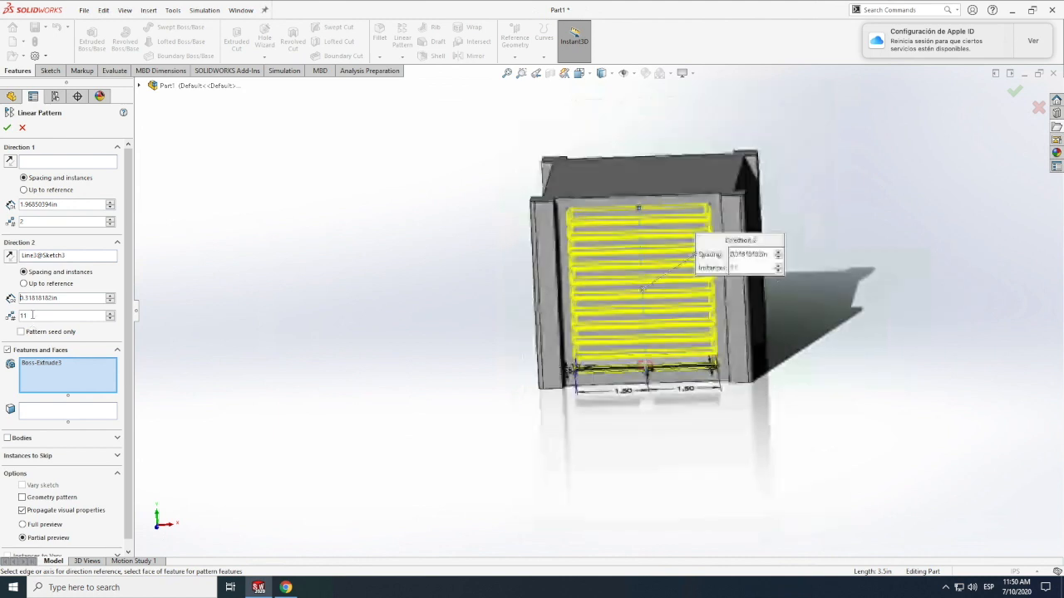
left_click(8, 128)
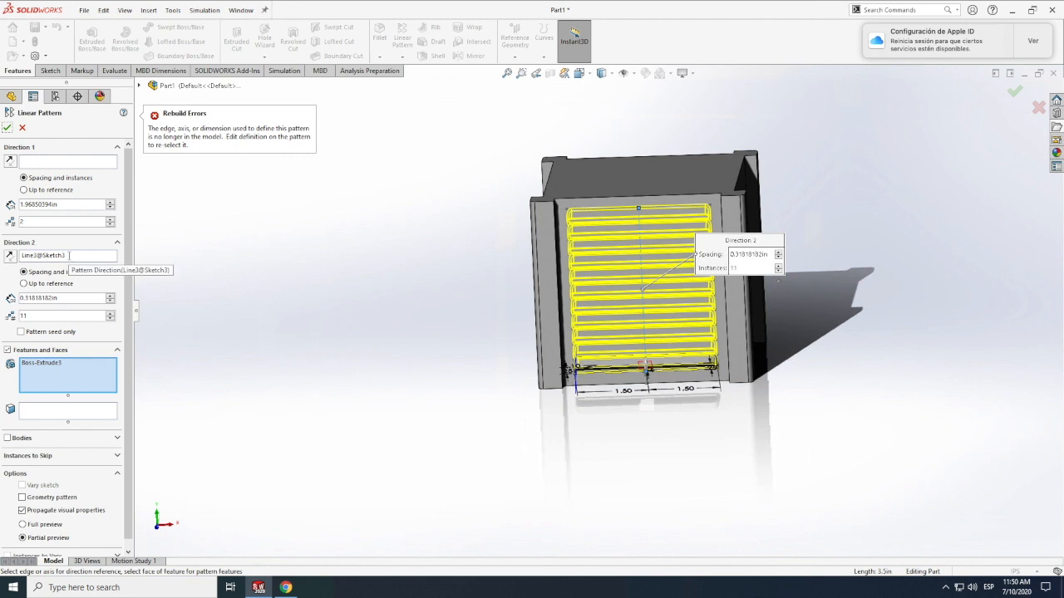
Step: Remove the vertical centerline from the Direction 2 reference and the louver extrusion from the features to pattern
left_click(69, 256)
key("Delete")
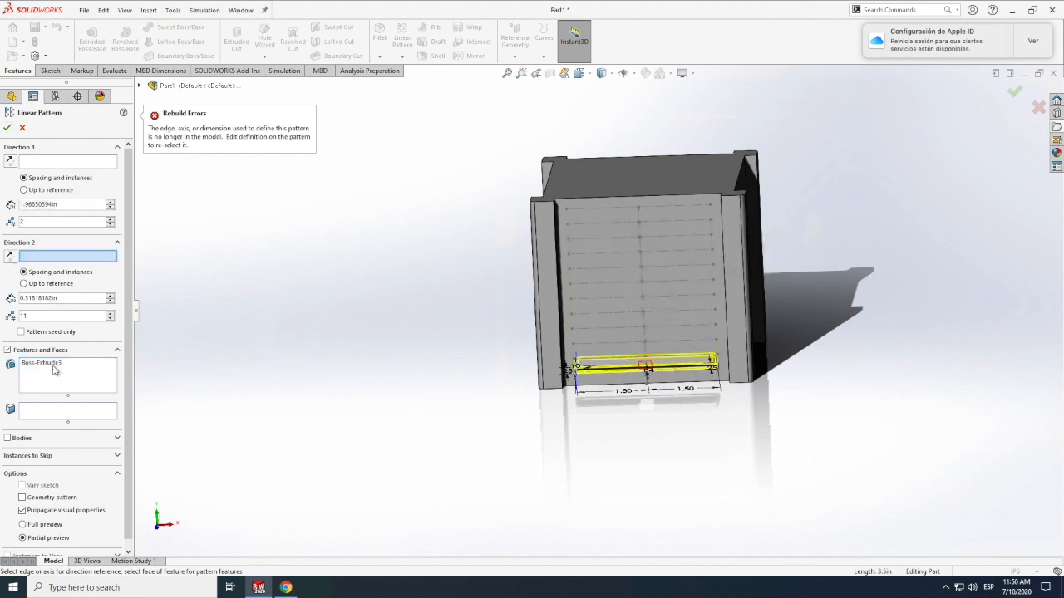
left_click(51, 363)
key("Delete")
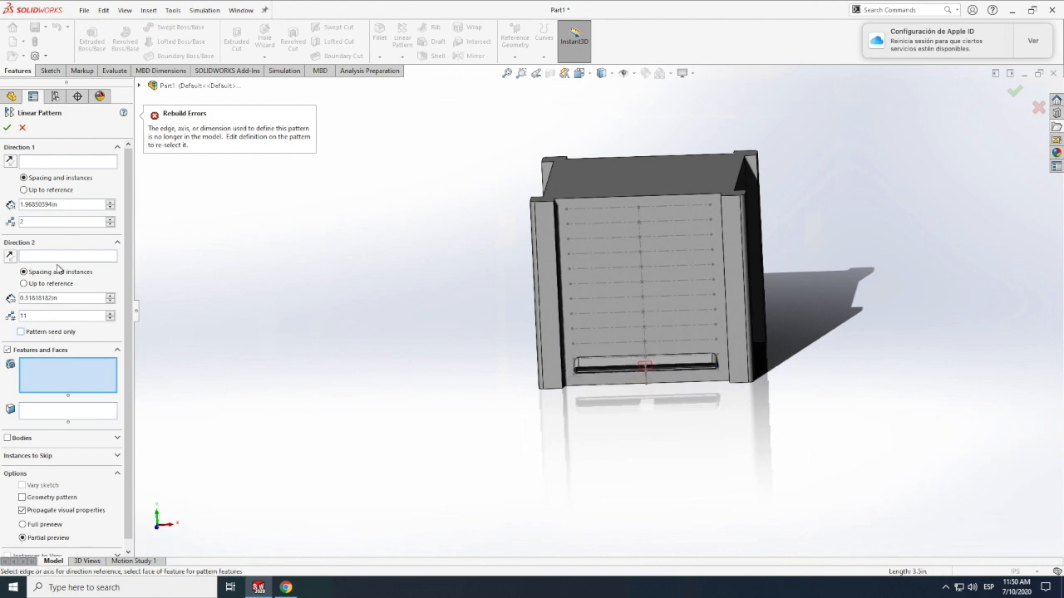
Step: Use the vertical sketch centerline as the Direction 1 reference and select the louver extrusion as the feature to pattern
left_click(42, 163)
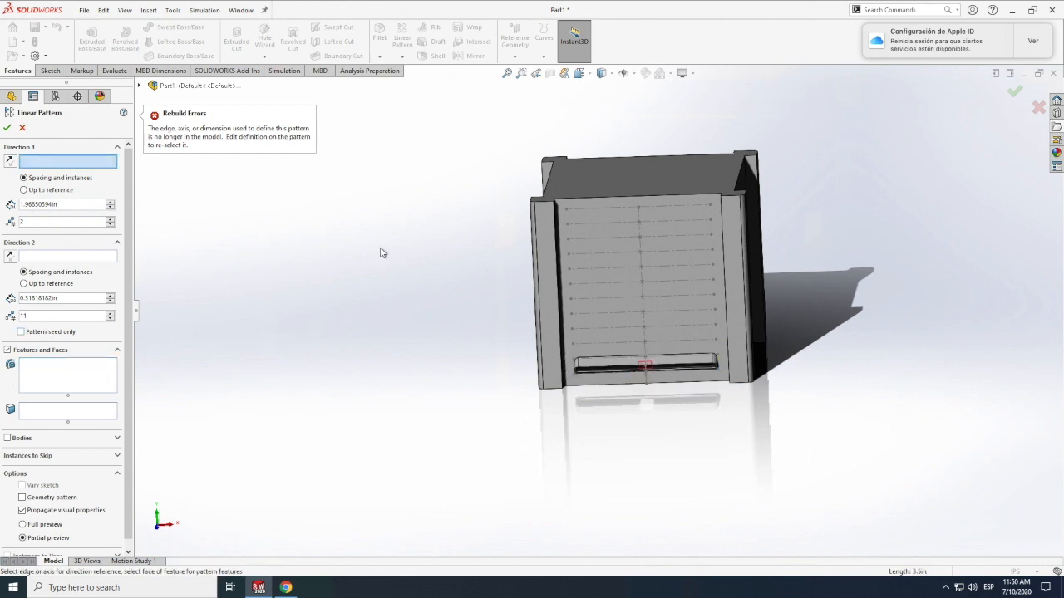
left_click(640, 278)
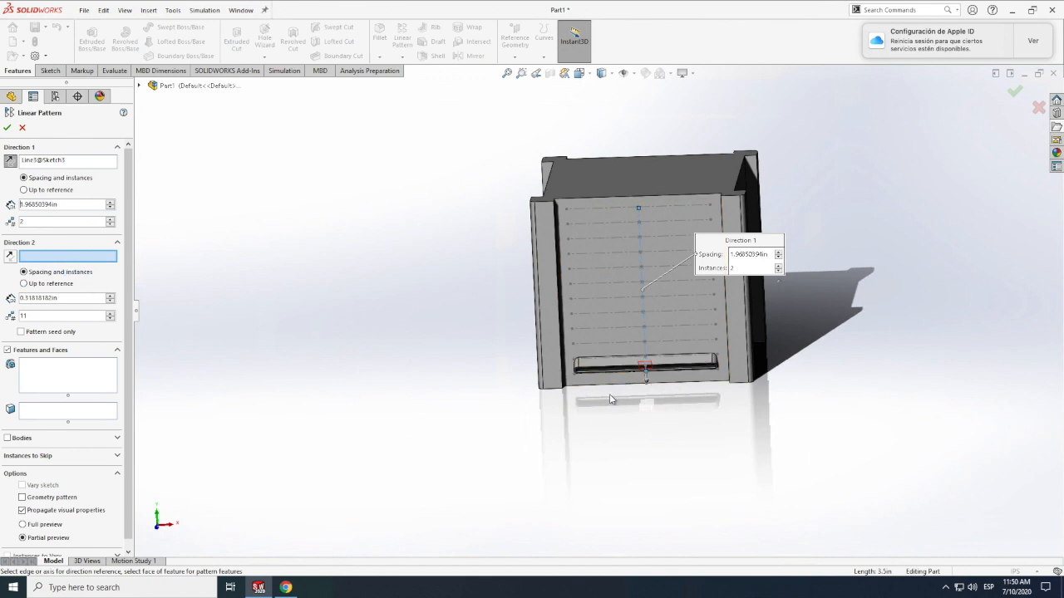
left_click(68, 378)
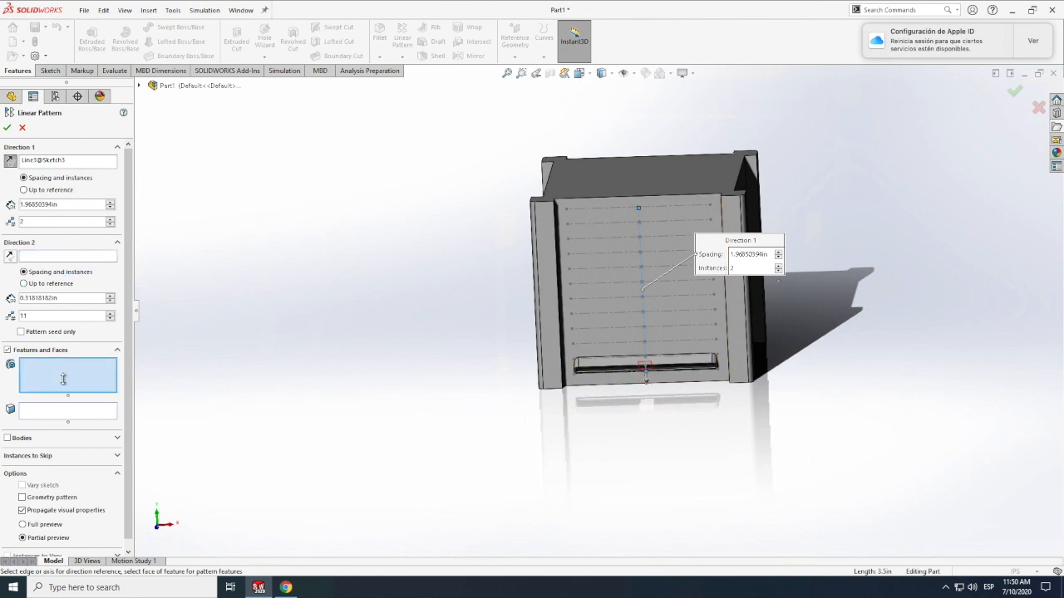
left_click(602, 372)
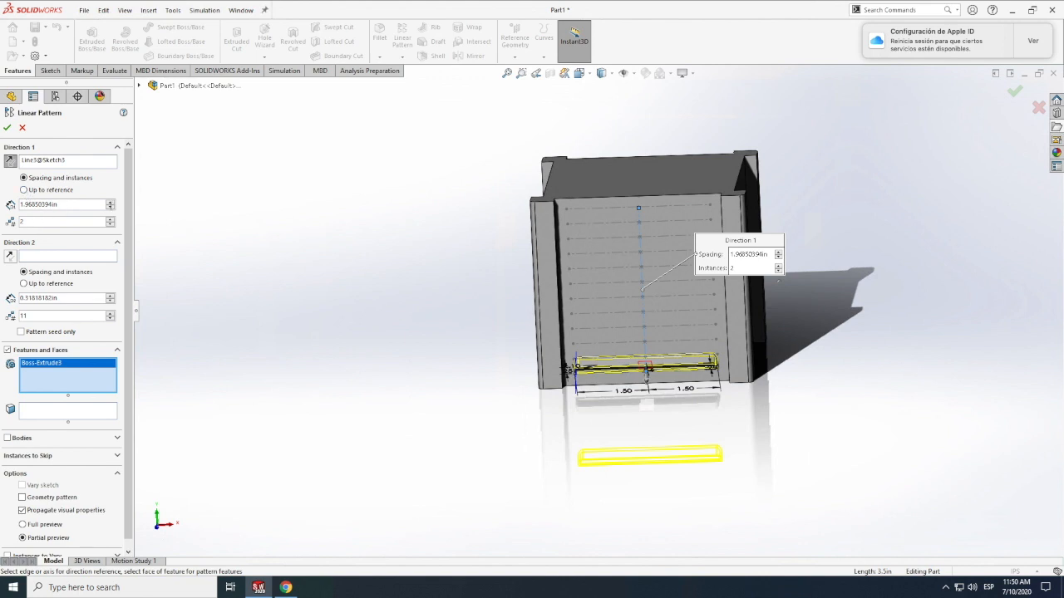
Step: Set the Direction 1 spacing to 3.5/2 in and reverse the direction so the louvers repeat up the front face
double_click(79, 203)
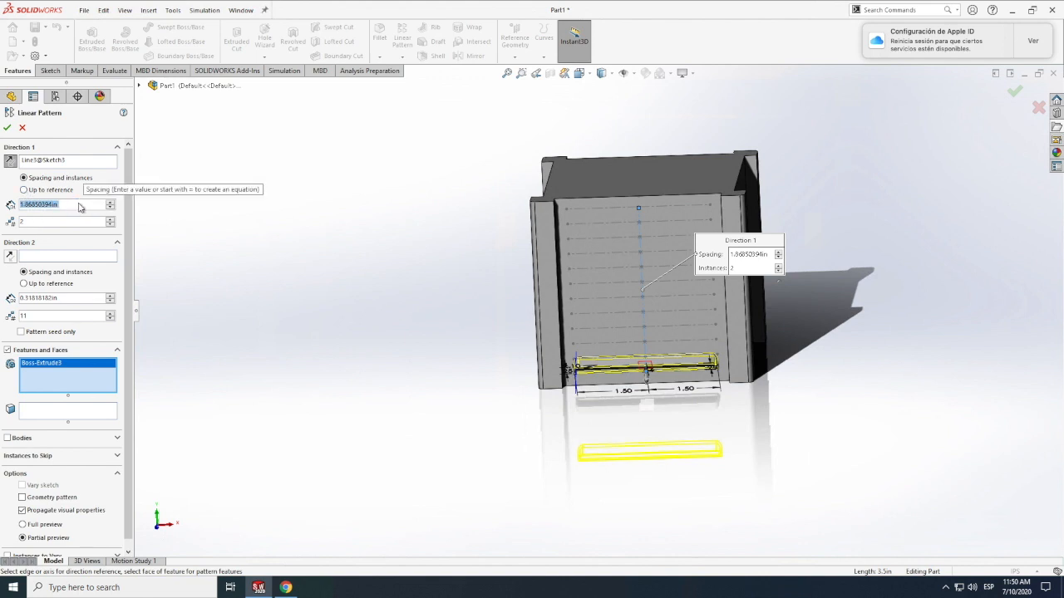
type("3.5/2")
key("Return")
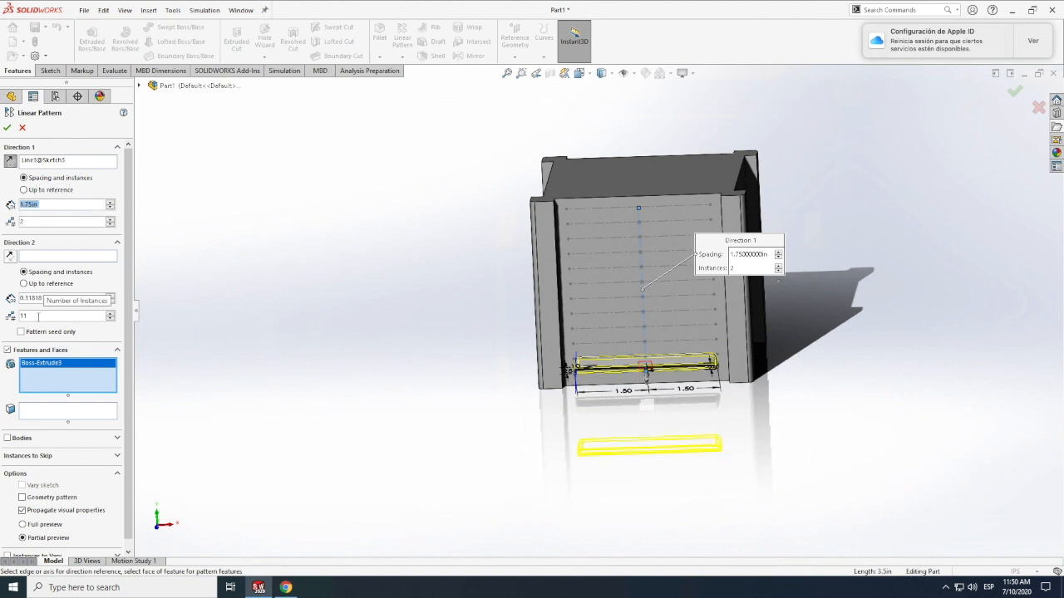
left_click(10, 160)
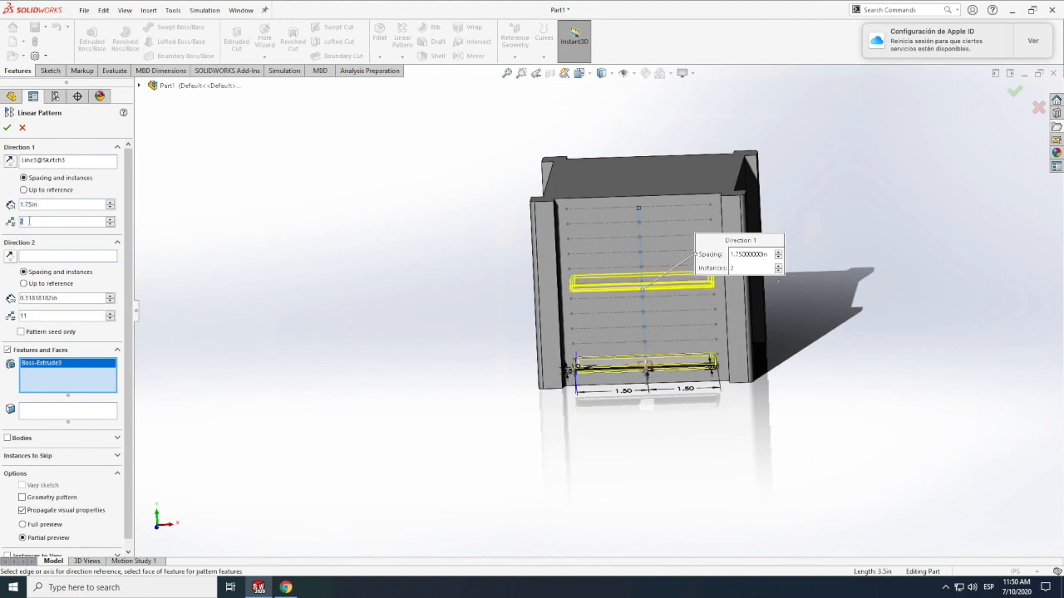
Step: Set Direction 1 to 11 instances with 3.5/11 in spacing and apply the linear pattern
type("11")
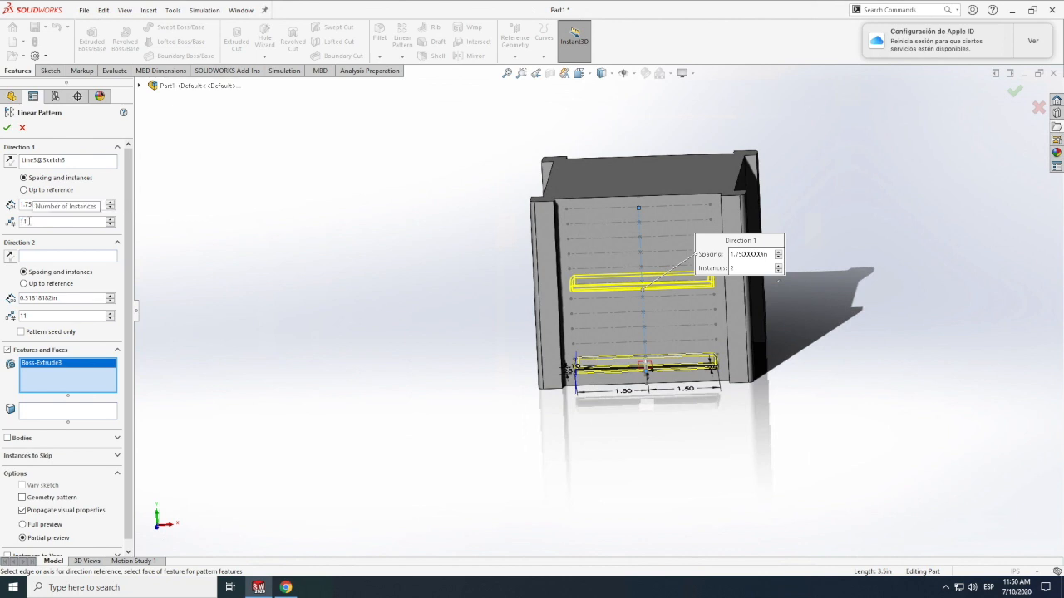
key("Return")
left_click(49, 205)
type("3.5/11")
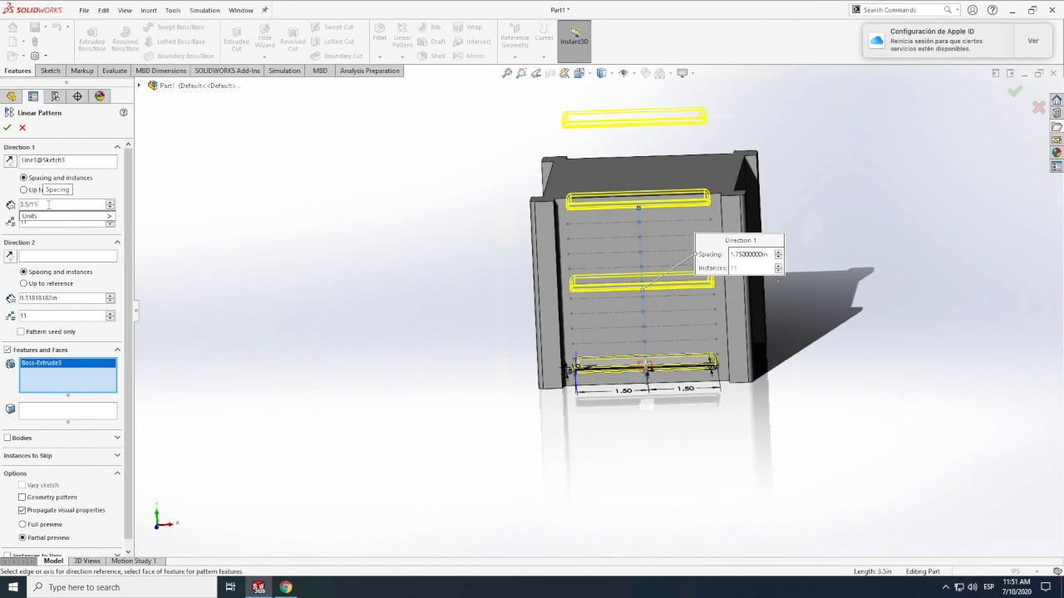
key("Return")
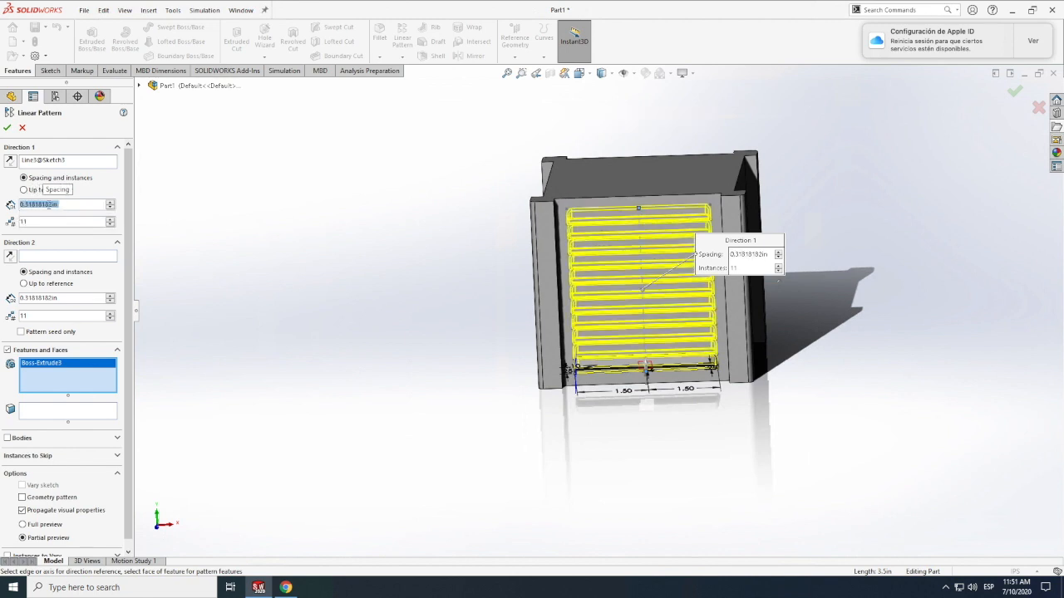
left_click(6, 126)
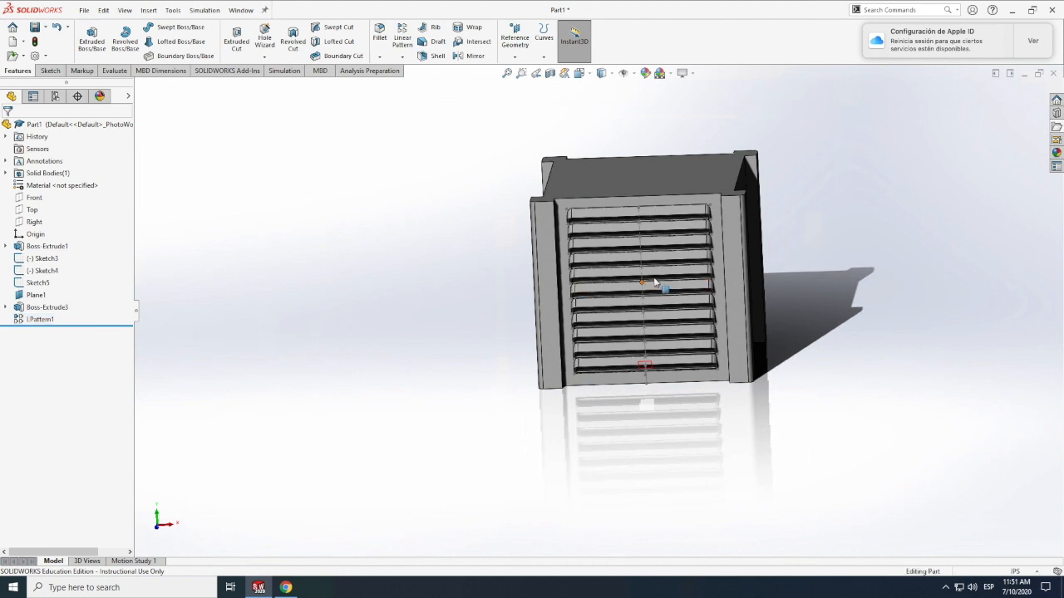
Step: Edit the louver pattern, try lower instance counts down to 7, and apply it with 10 instances
scroll(655, 283, "down", 2)
scroll(644, 305, "down", 2)
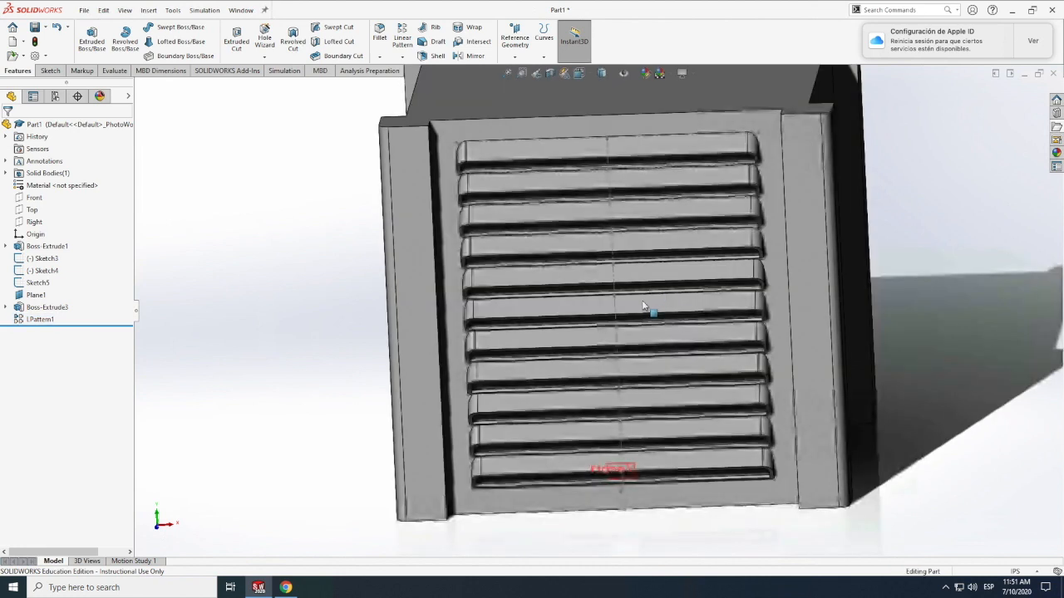
middle_click_drag(675, 354, 662, 362, "ctrl")
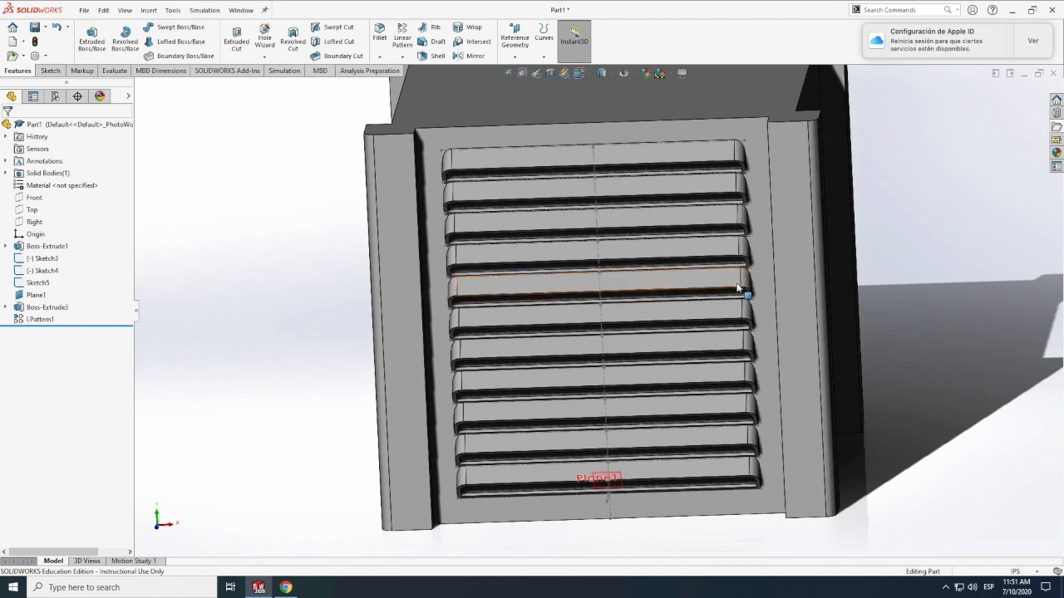
scroll(782, 347, "down", 1)
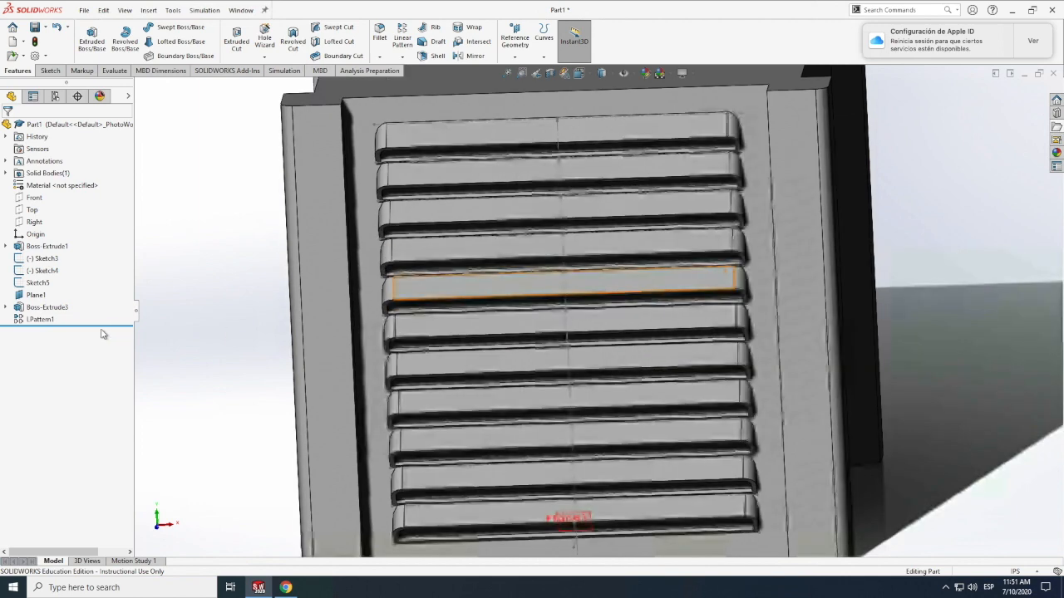
right_click(38, 321)
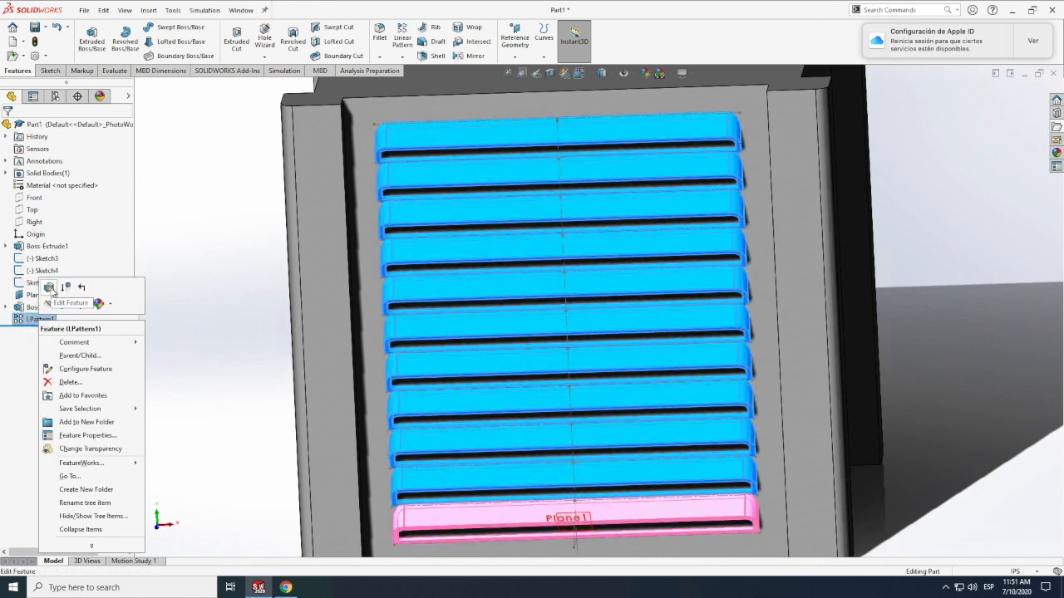
left_click(50, 290)
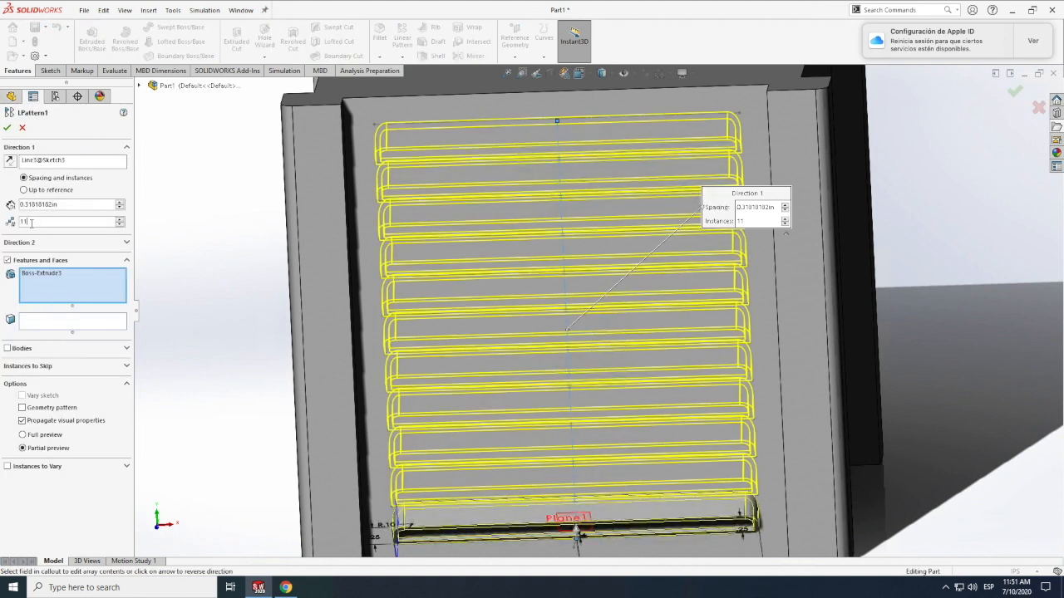
scroll(31, 222, "down", 1)
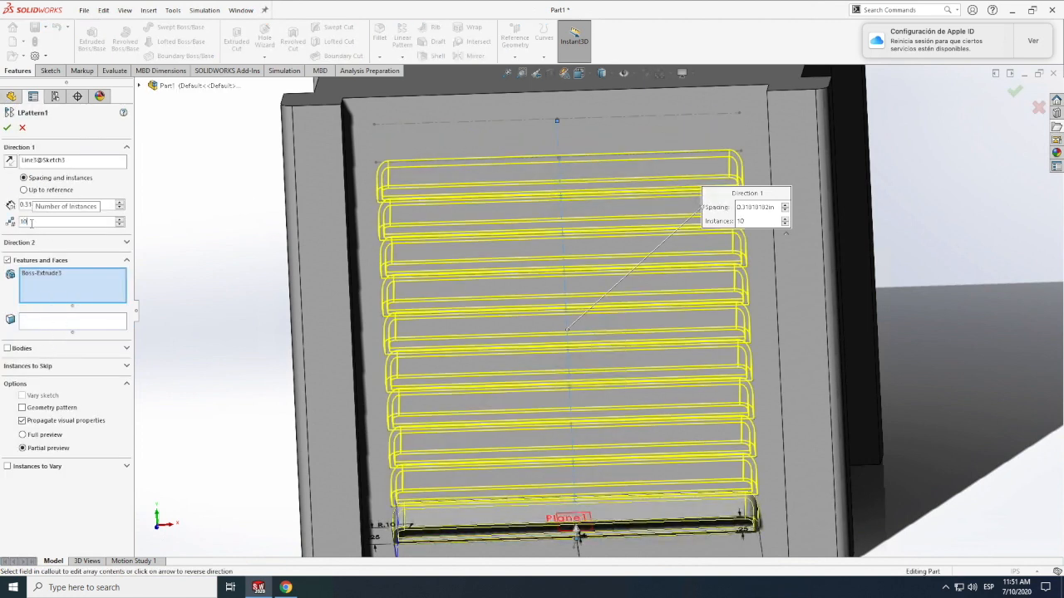
scroll(32, 224, "down", 3)
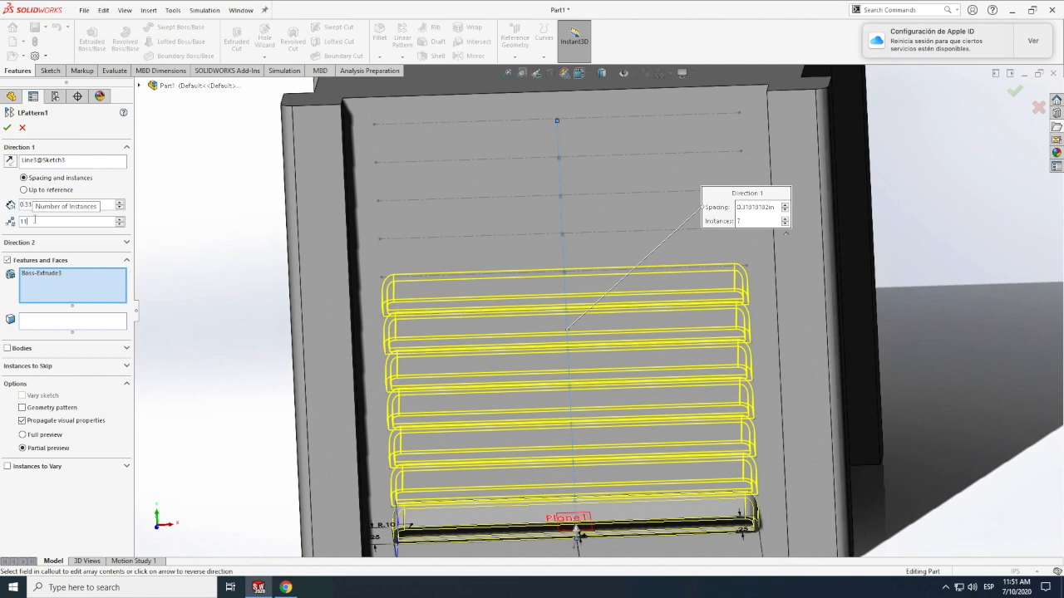
scroll(38, 221, "up", 3)
key("Return")
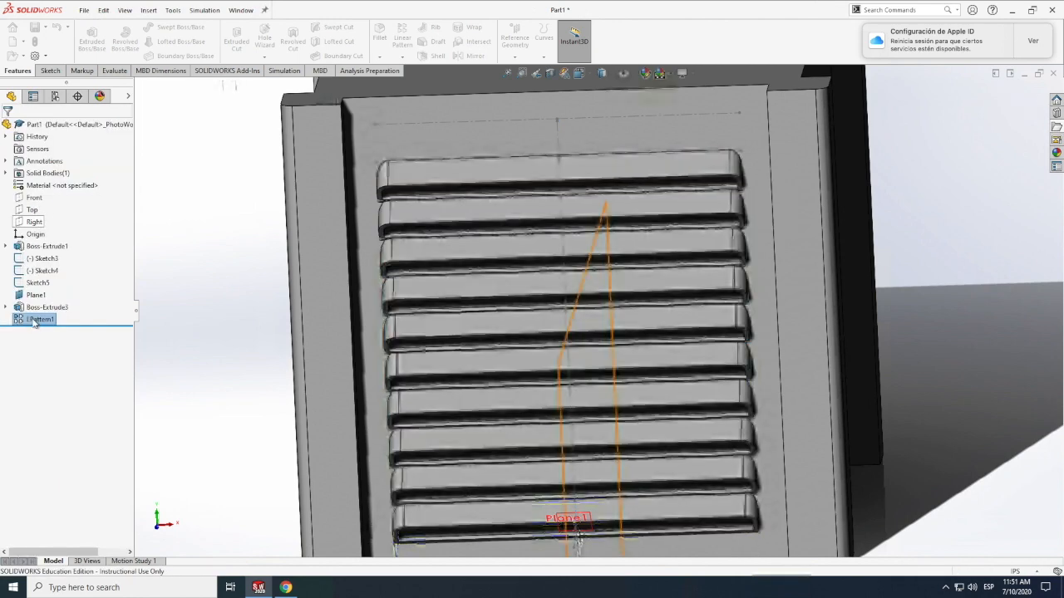
Step: Reopen the louver pattern for editing, try 12 instances, and set the Direction 1 instance count to 11
left_click(34, 320)
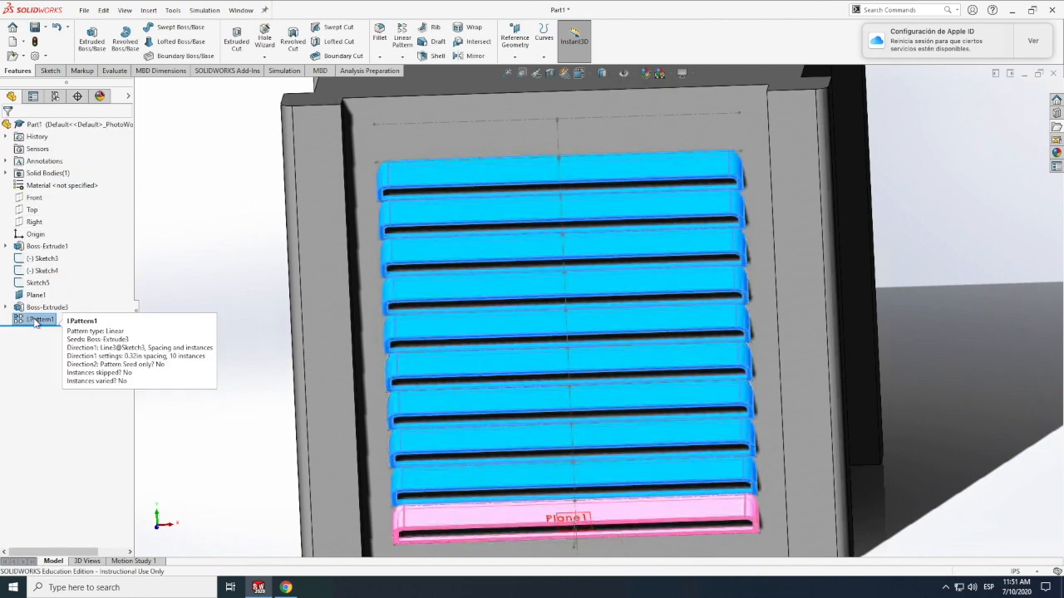
right_click(34, 322)
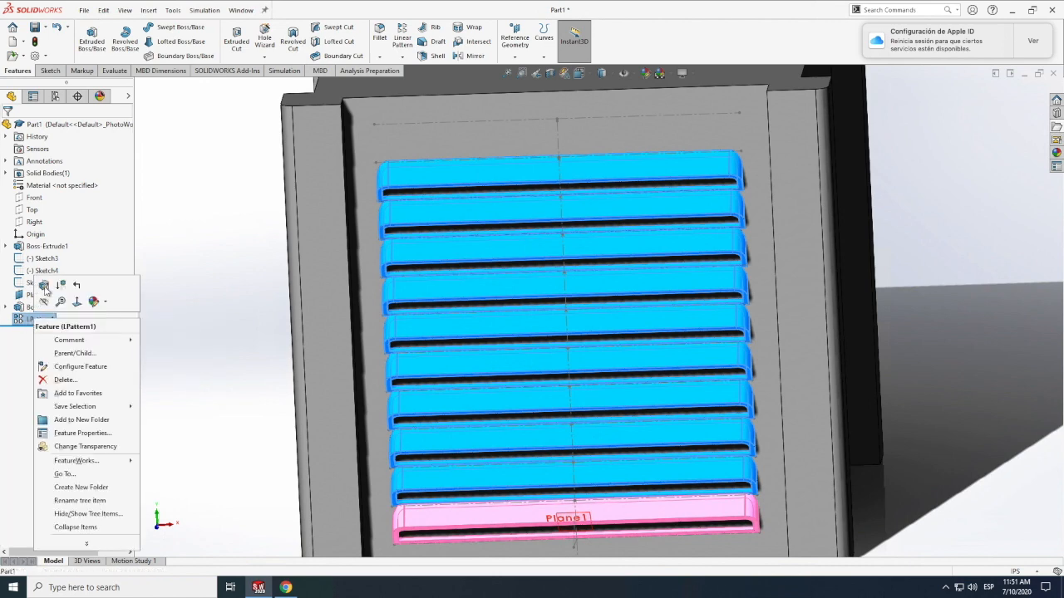
left_click(44, 286)
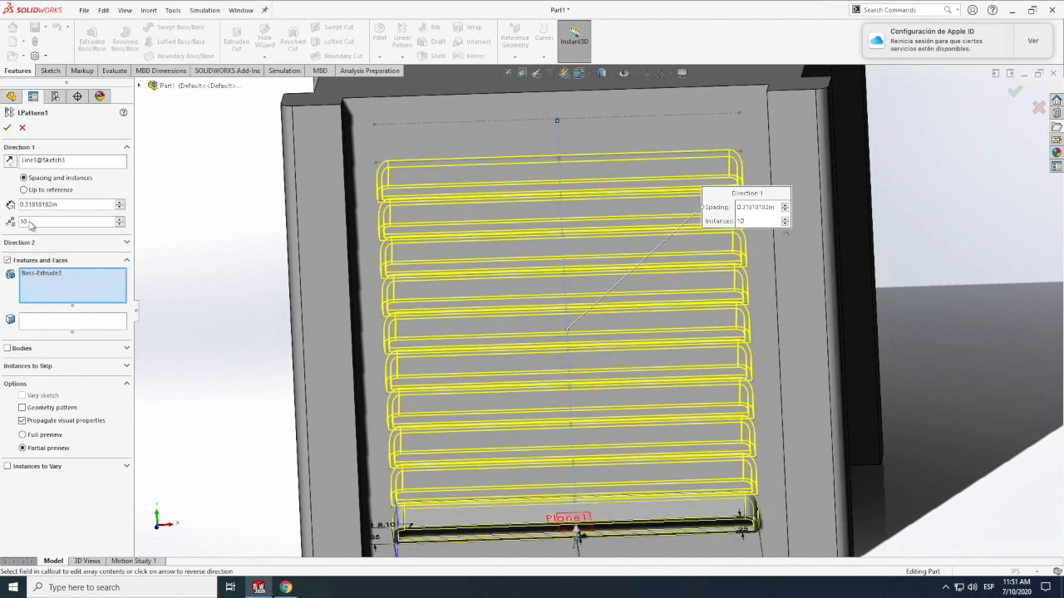
double_click(29, 221)
type("12")
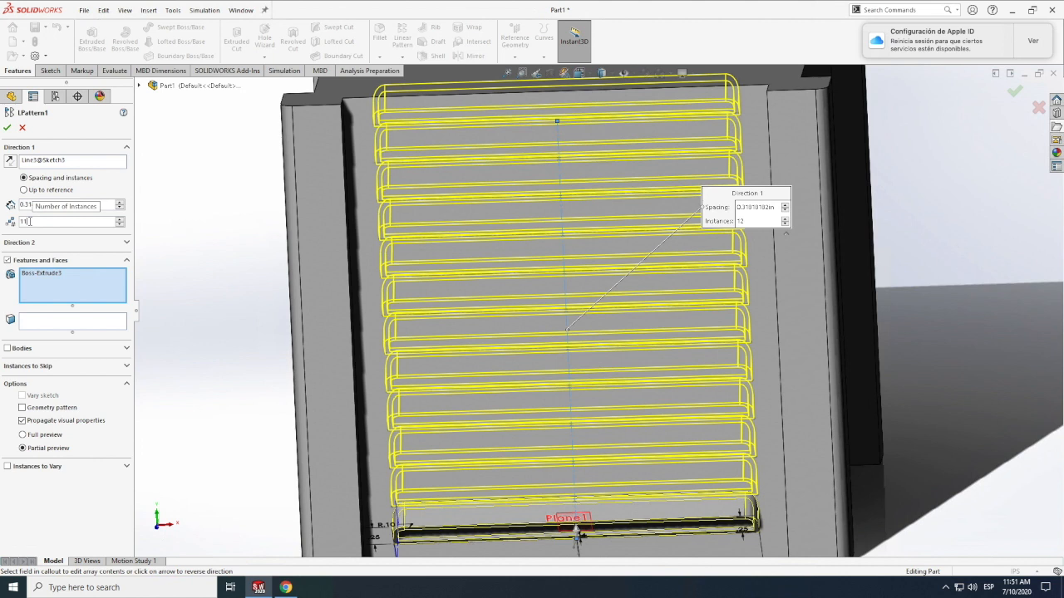
key("Return")
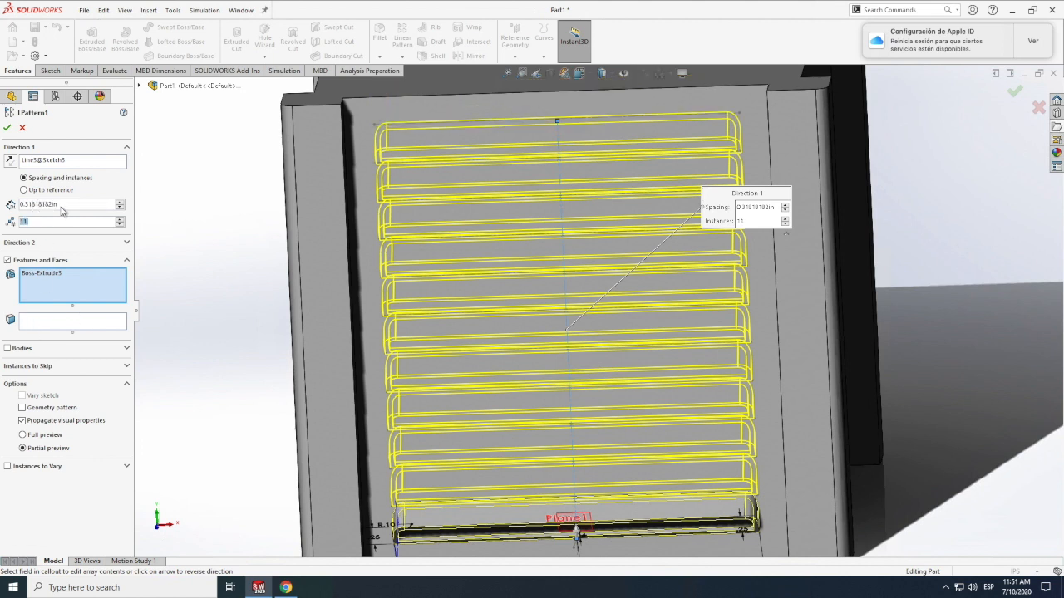
Step: Set the Direction 1 spacing of the louver pattern to 0.32 in
left_click(85, 202)
left_click(76, 204)
left_click_drag(37, 205, 27, 203)
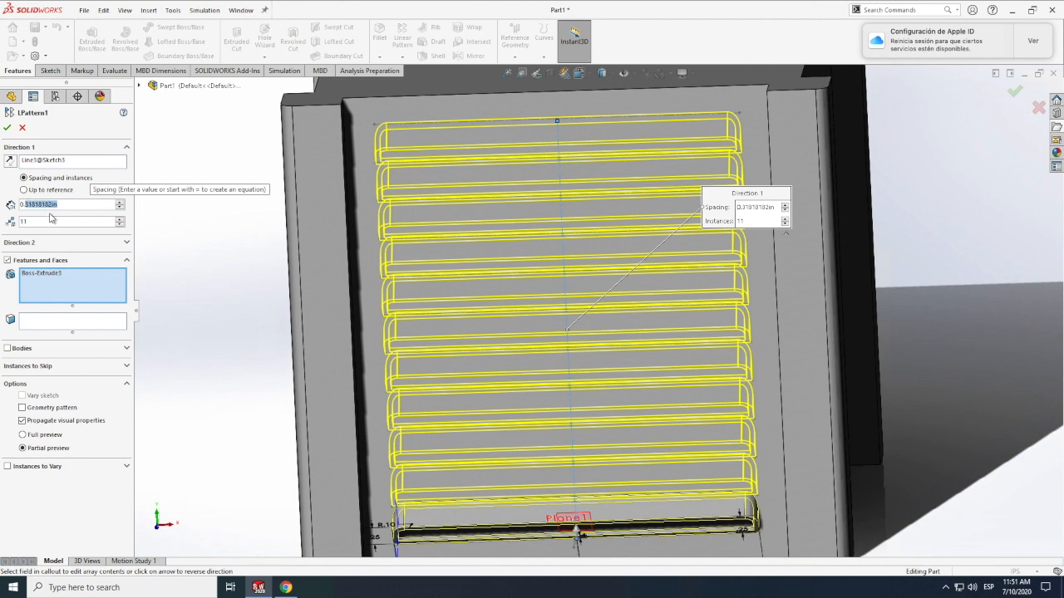
type("32")
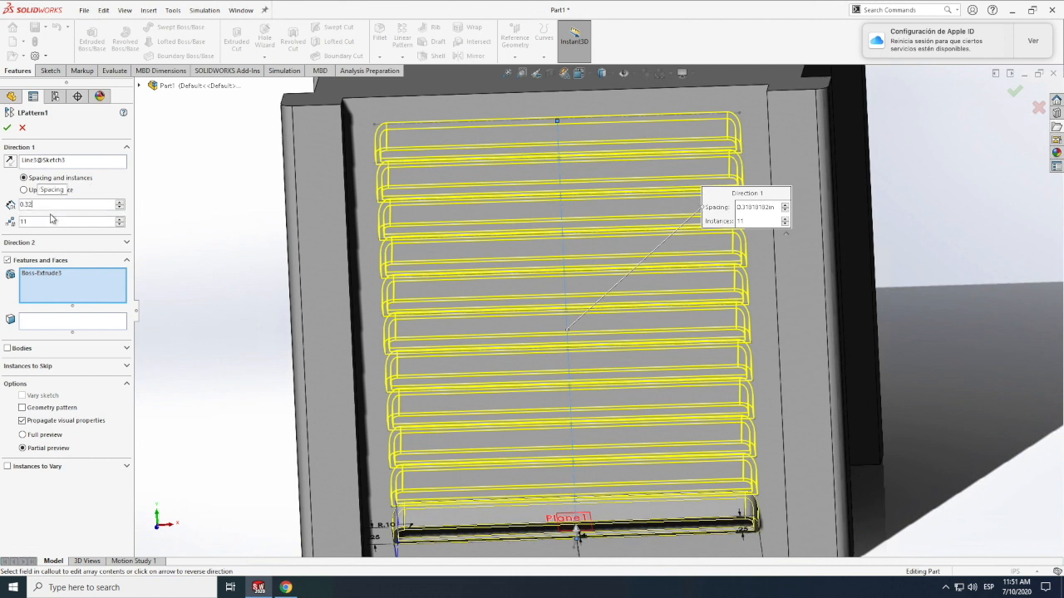
key("Return")
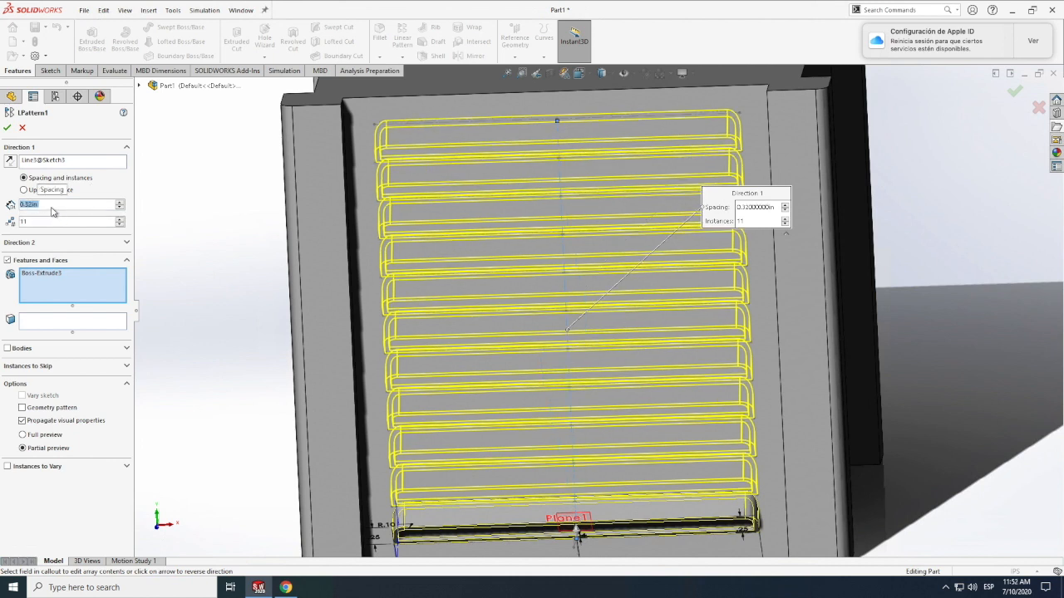
Step: Set the louver pattern's Direction 1 spacing to 0.35 in and apply the edit
left_click(47, 206)
key("BackSpace")
key("BackSpace")
key("BackSpace")
type("5")
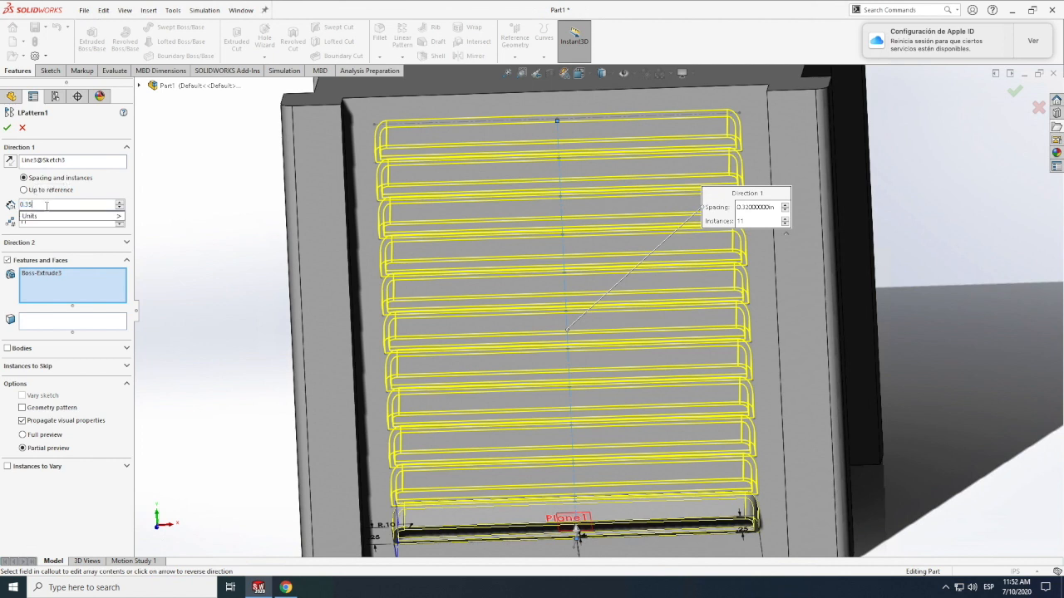
key("Return")
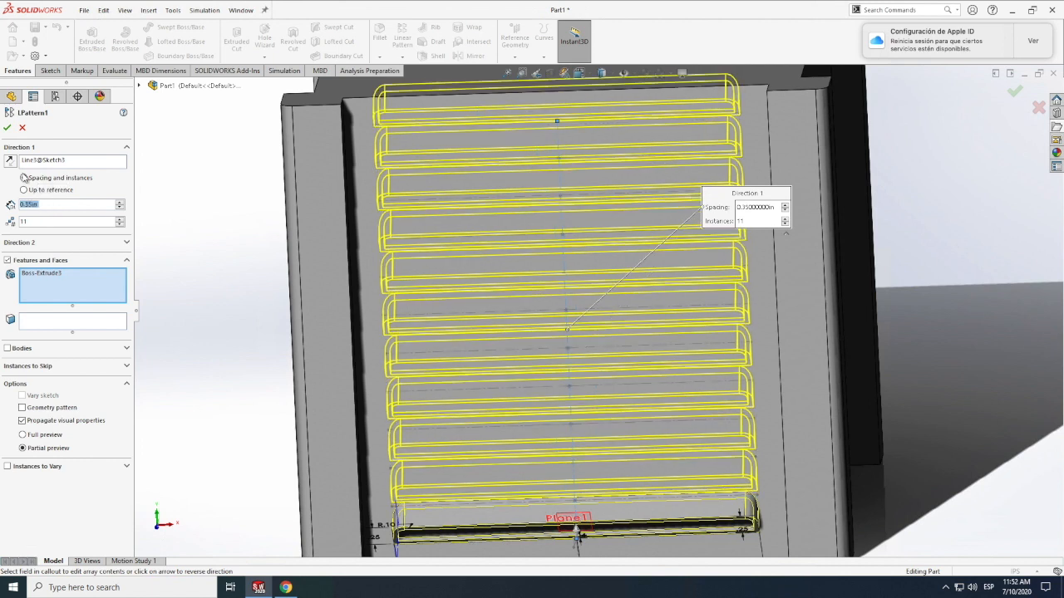
left_click(8, 129)
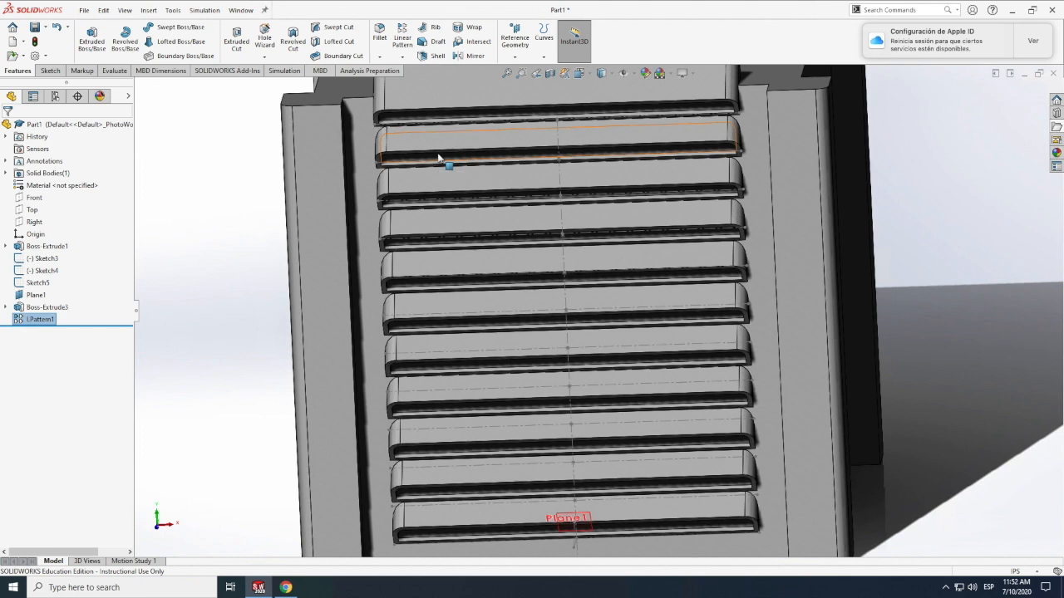
Step: Edit the louver pattern again and set its Direction 1 instance count to 10
left_click(31, 322)
right_click(32, 321)
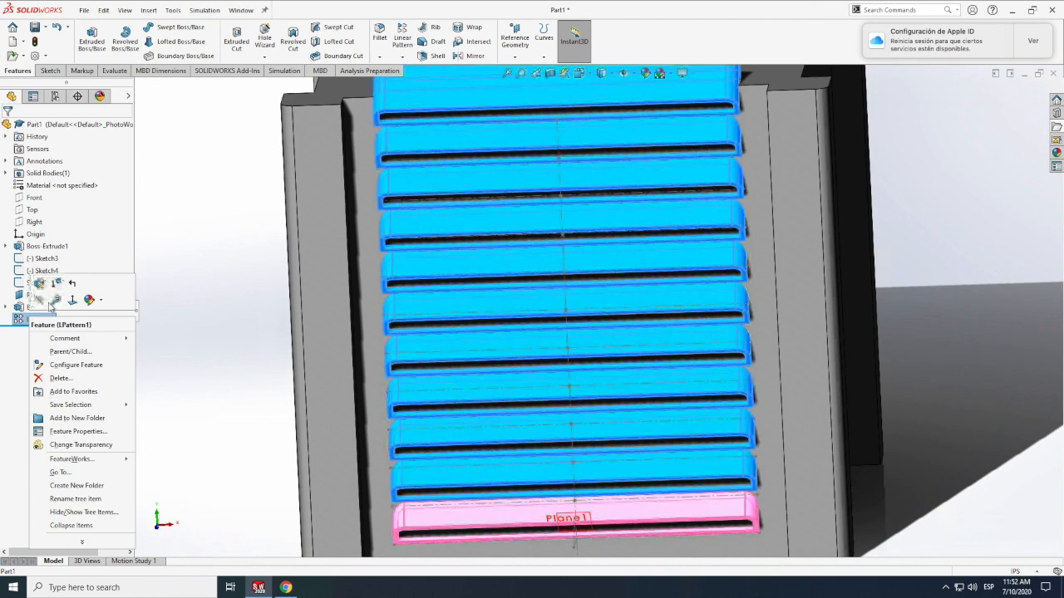
left_click(38, 285)
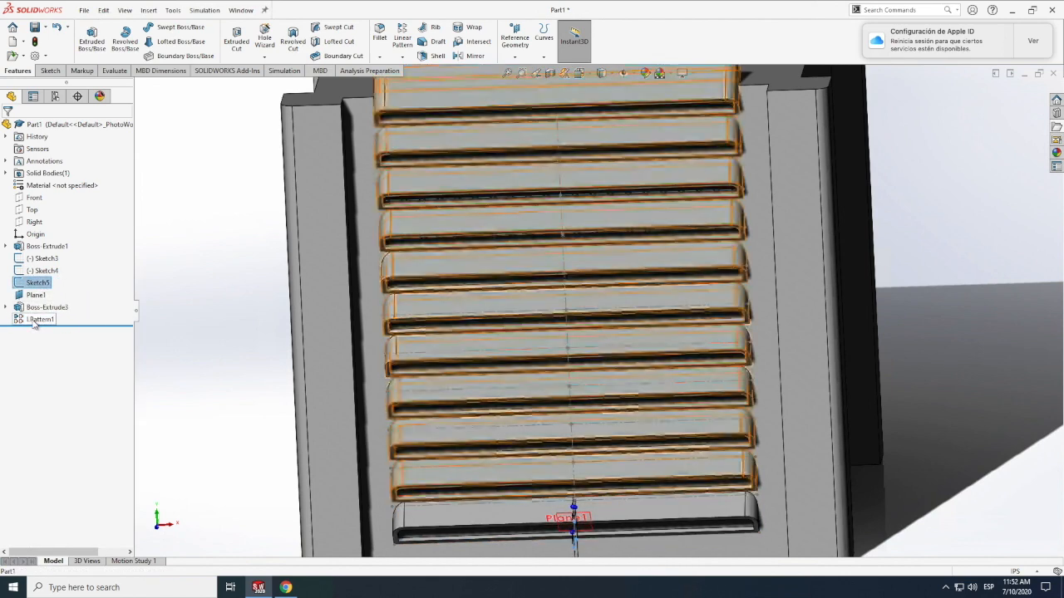
right_click(34, 320)
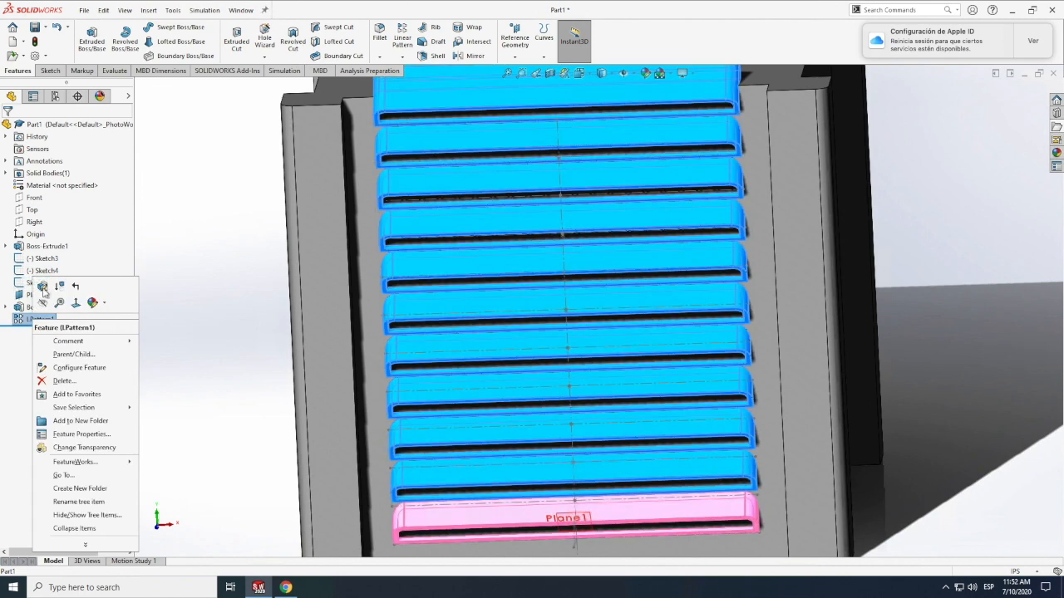
left_click(42, 286)
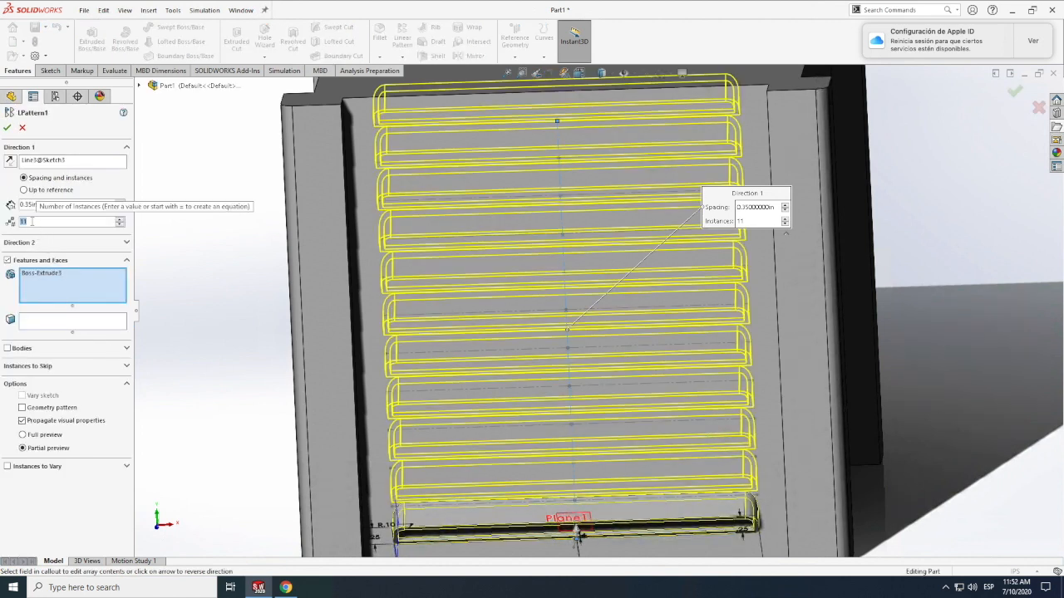
type("0")
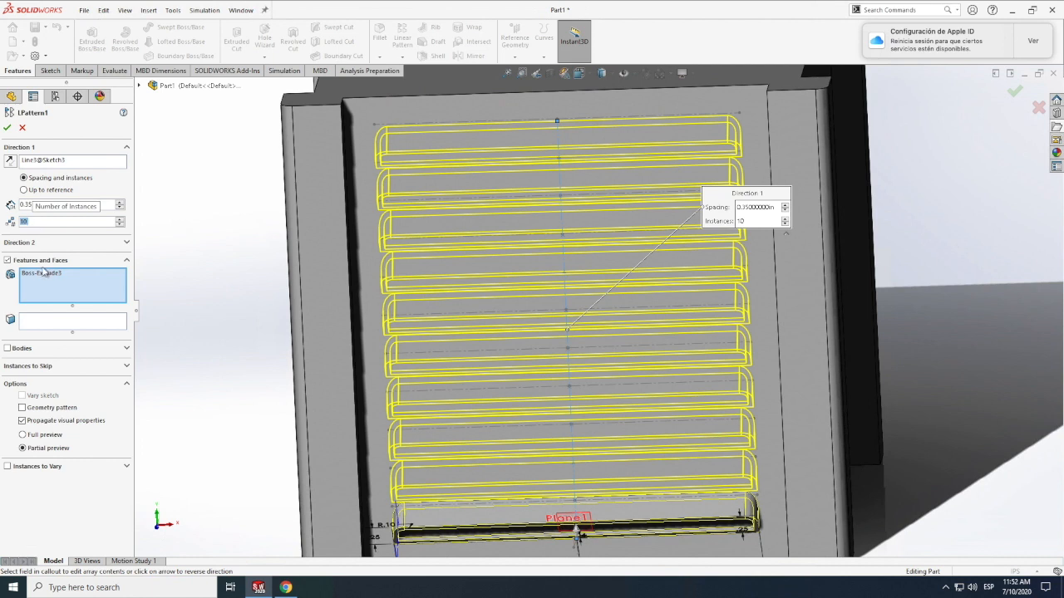
Step: Try Direction 1 spacings of 0.4 in and 0.5 in for the louver pattern
double_click(37, 205)
type(".4")
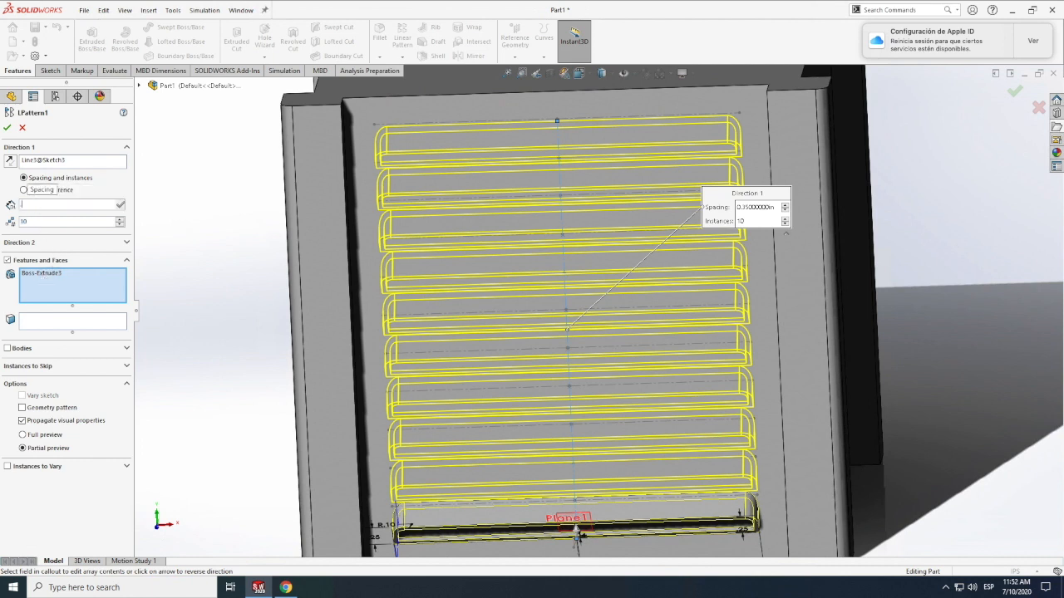
key("Return")
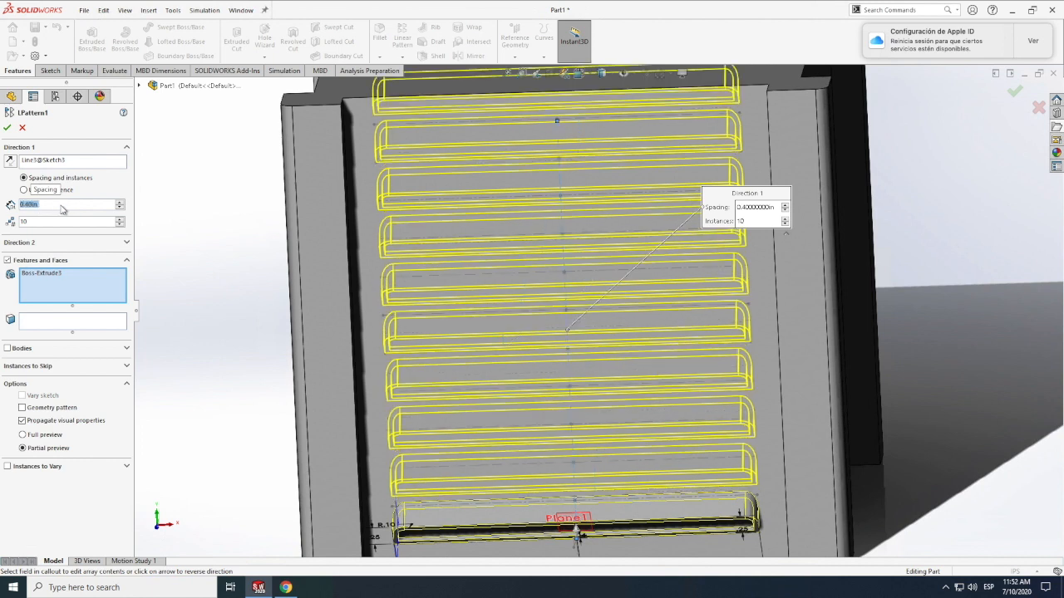
scroll(61, 208, "down", 1)
scroll(50, 204, "up", 2)
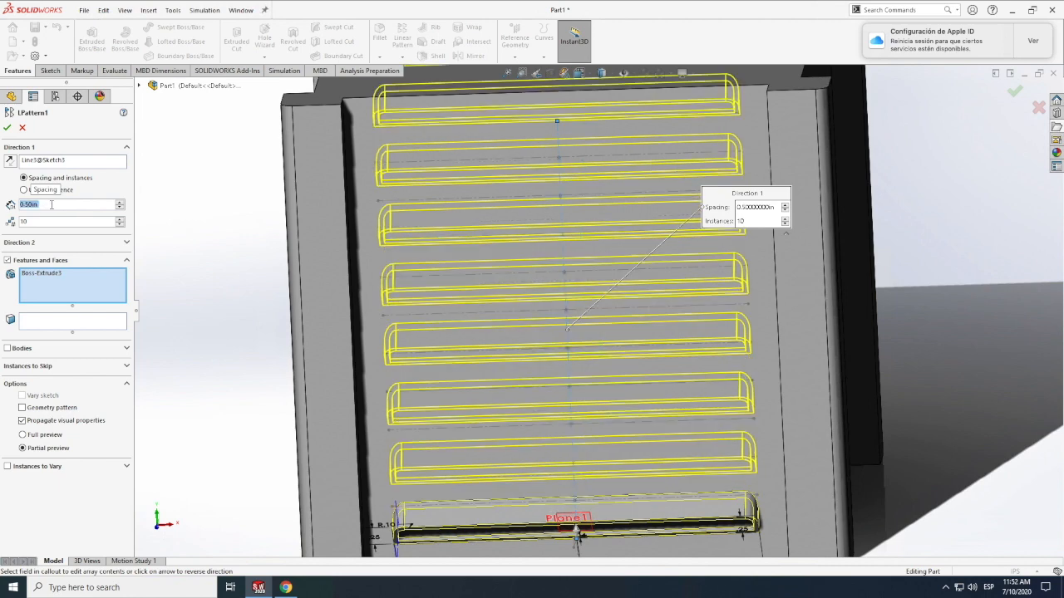
Step: Try a Direction 1 spacing of 0.38 in for the louver pattern
scroll(51, 204, "down", 4)
type(".38")
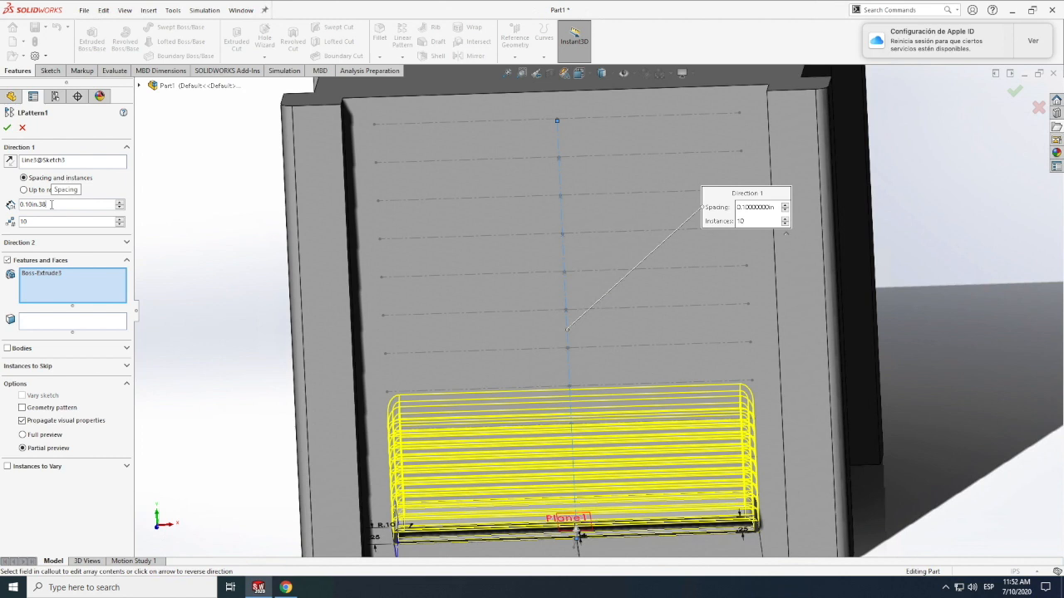
key("Return")
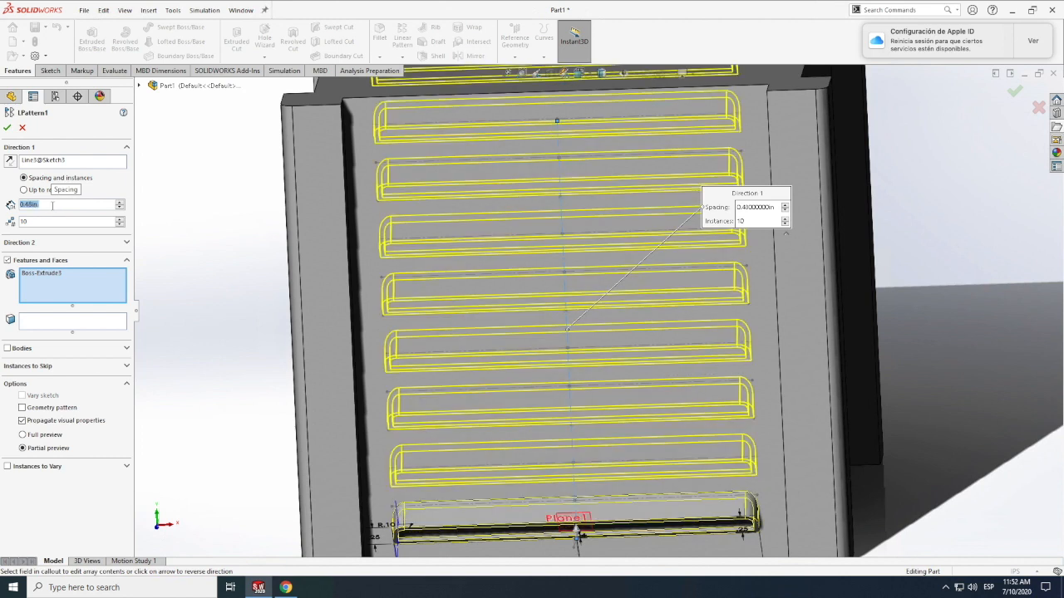
scroll(52, 207, "down", 1)
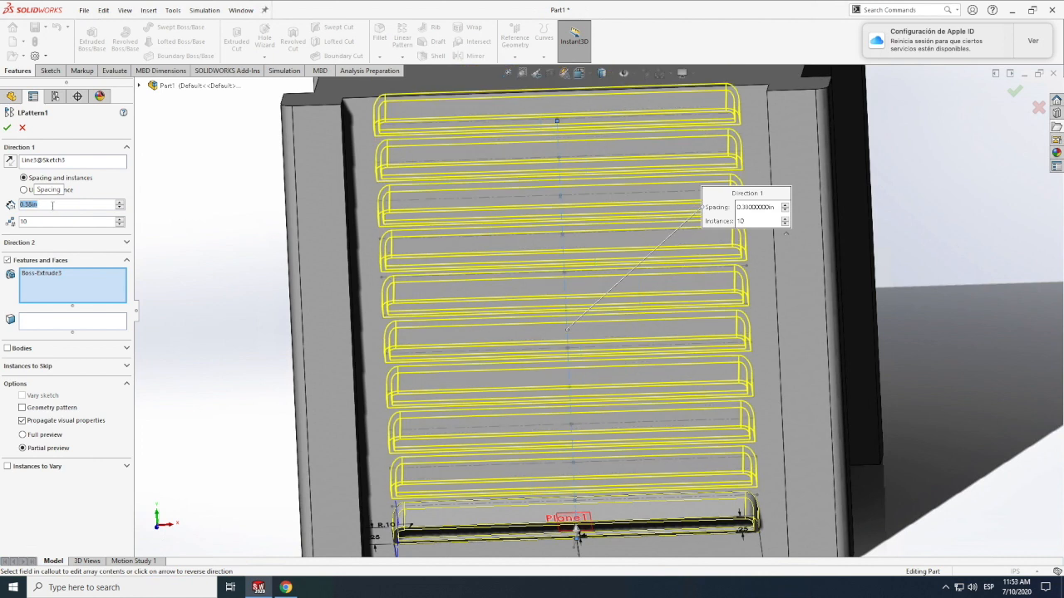
Step: Set the louver pattern's Direction 1 spacing to 0.37 in and apply the edit
type("37")
key("Return")
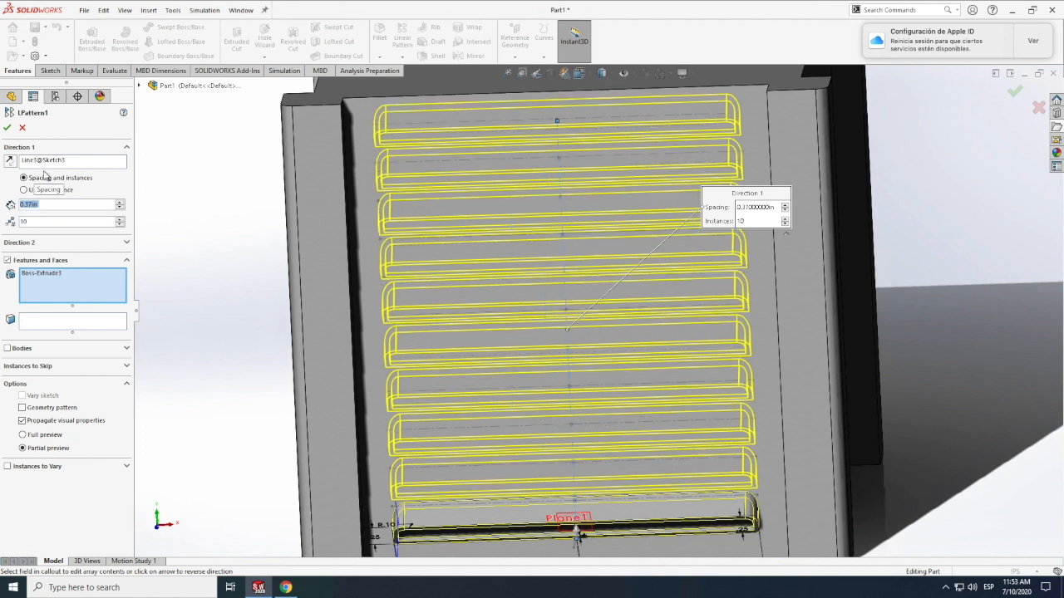
left_click(6, 127)
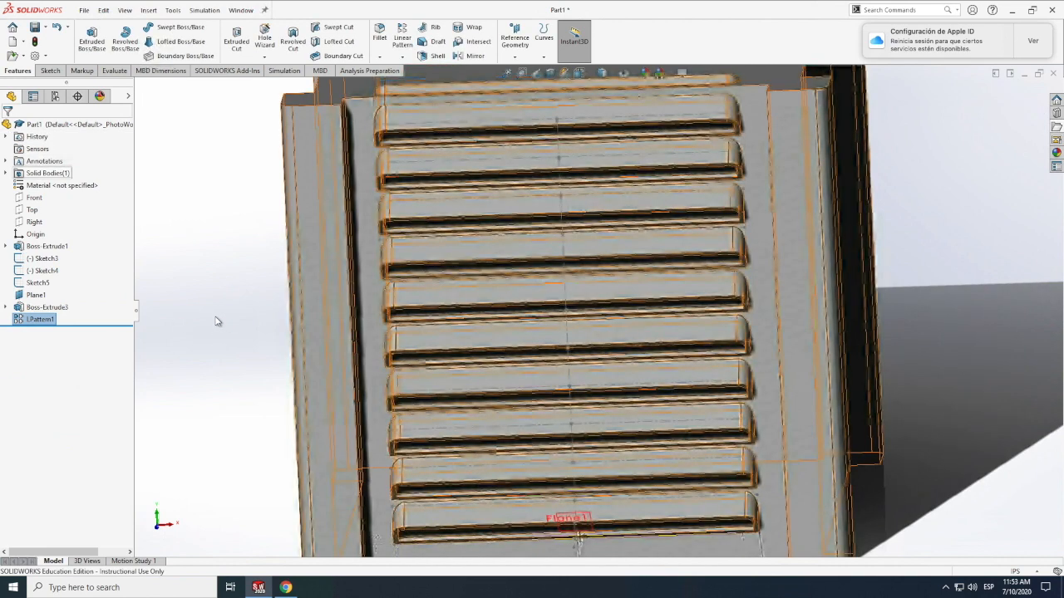
left_click(218, 322)
Step: Edit the louver extrusion Boss-Extrude3 and set its blind depth to 0.3 in
scroll(214, 323, "up", 6)
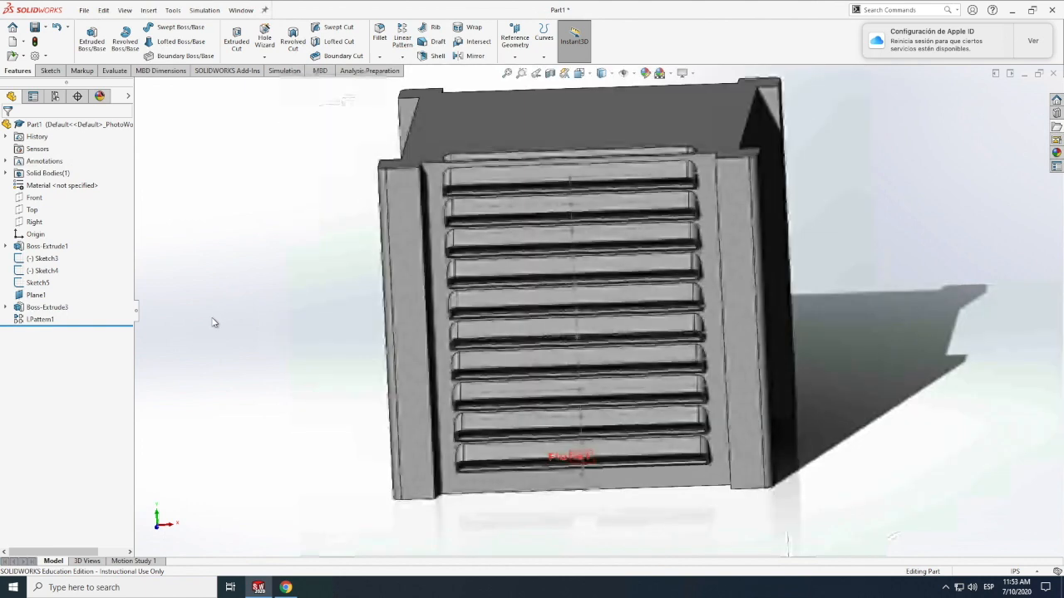
scroll(555, 252, "down", 5)
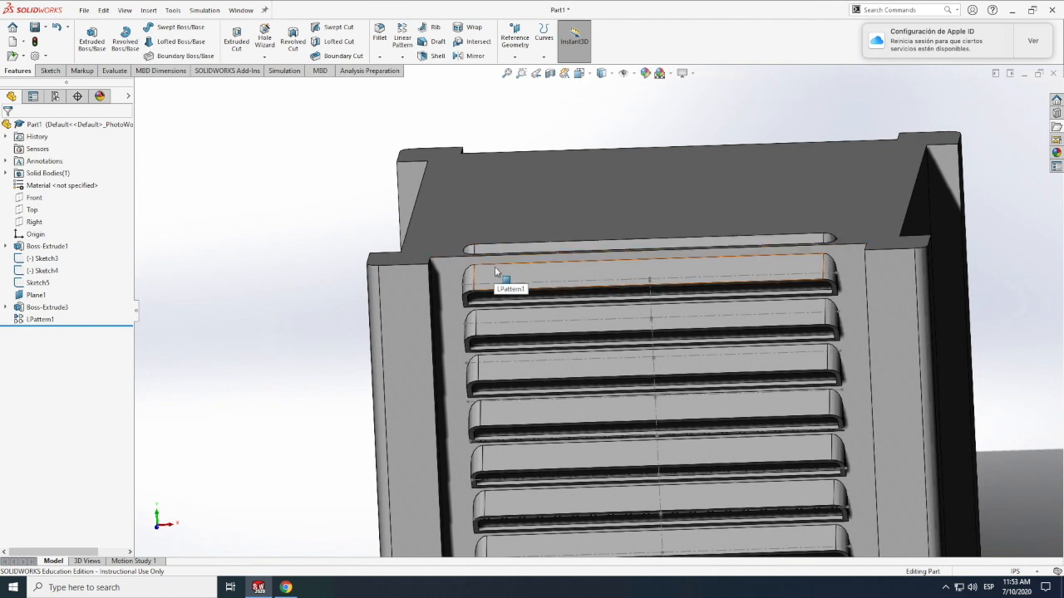
scroll(26, 308, "up", 1)
scroll(29, 312, "up", 1)
left_click(28, 307)
right_click(28, 307)
key("Escape")
right_click(28, 308)
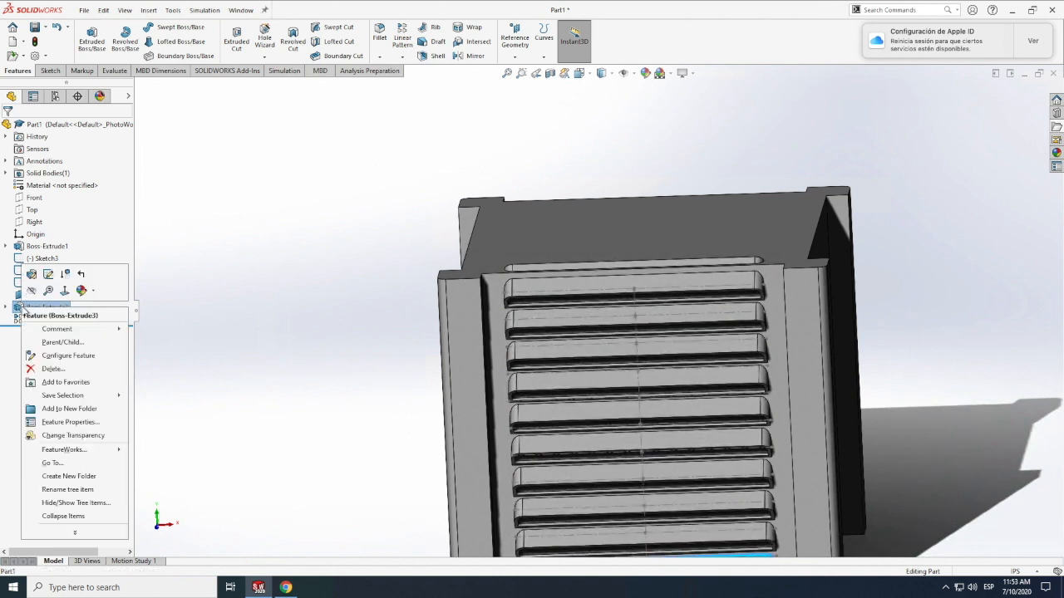
left_click(30, 274)
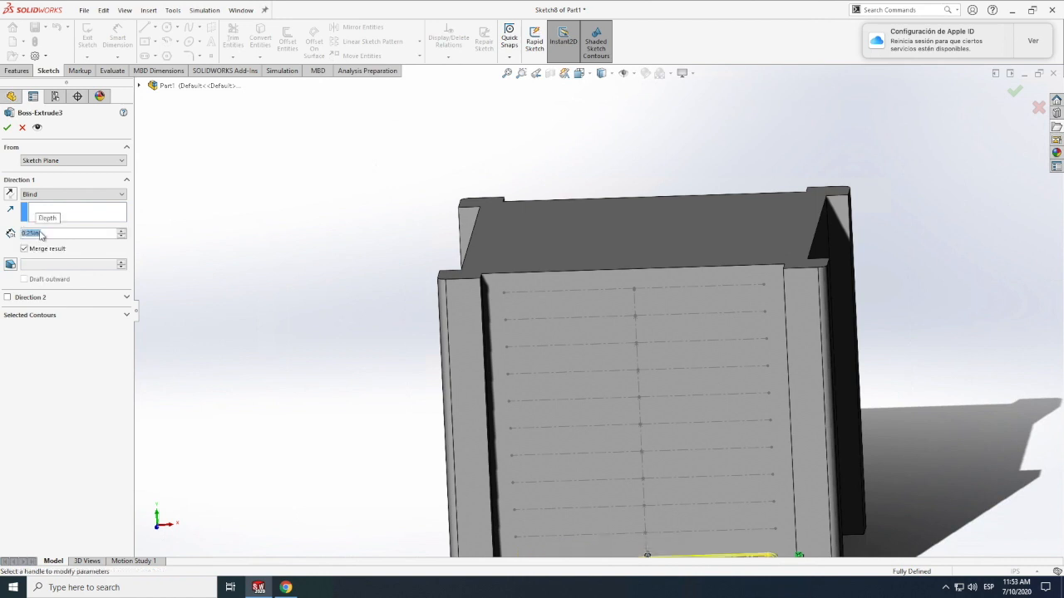
type("0.3")
key("Return")
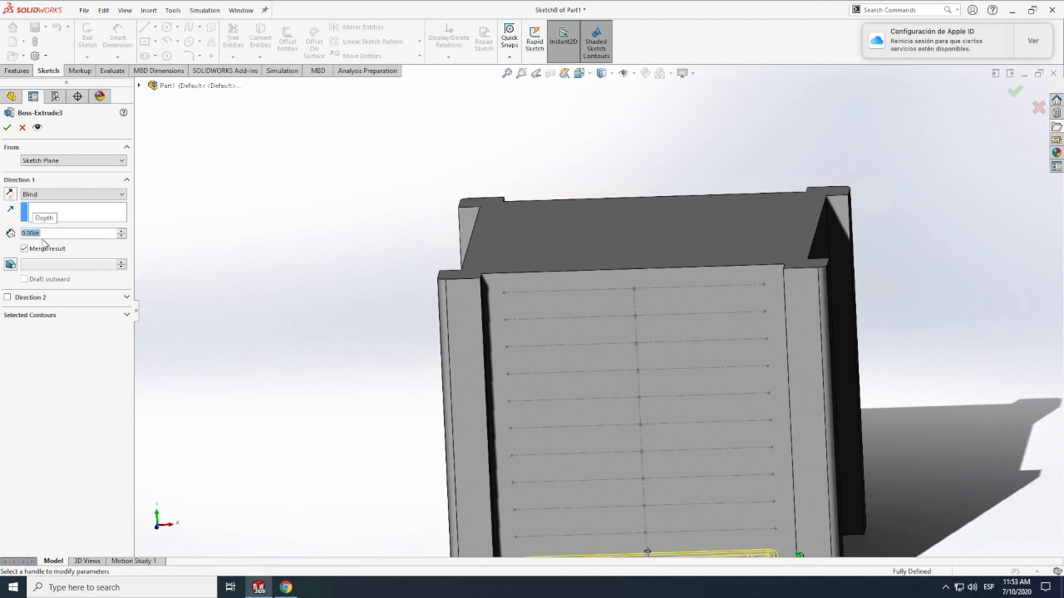
left_click(7, 127)
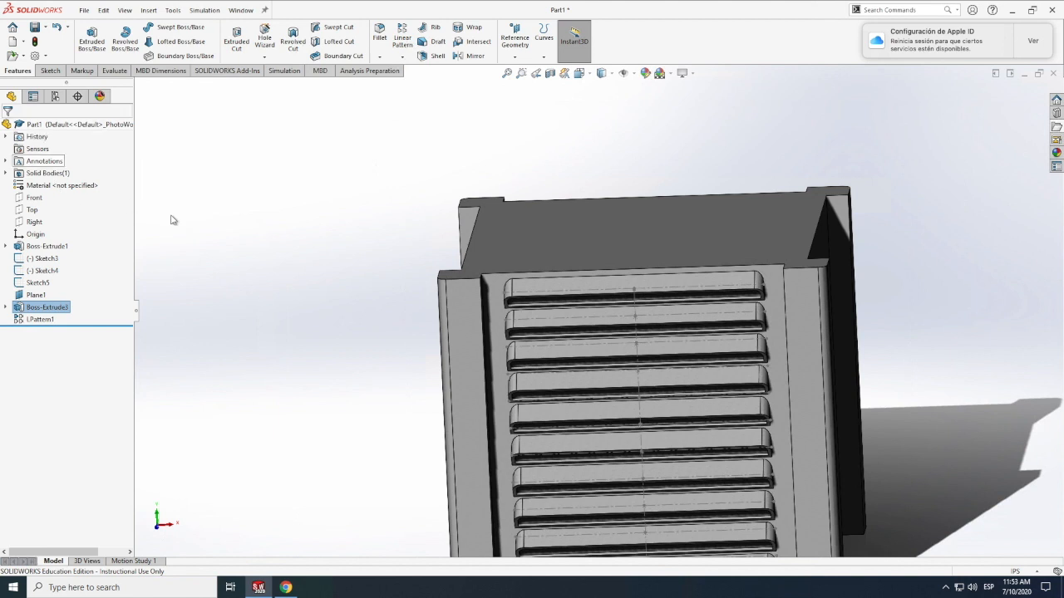
Step: Rotate the part to examine the patterned louvers and their openings from several angles and close up
left_click(126, 11)
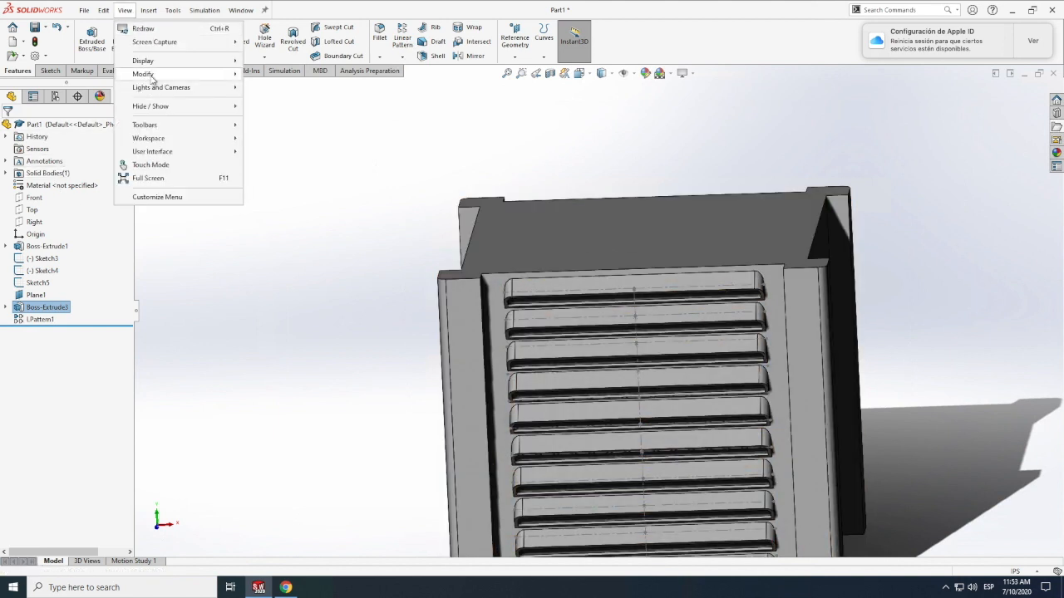
mouse_move(146, 75)
left_click(266, 143)
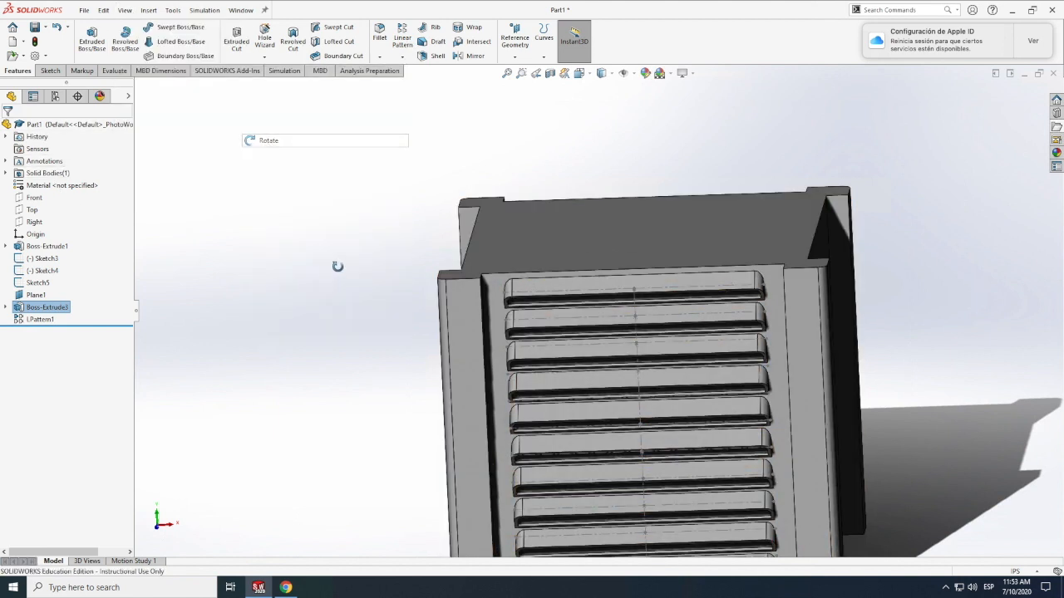
mouse_move(276, 241)
left_mouse_down()
mouse_move(262, 255)
mouse_move(270, 223)
mouse_move(216, 240)
mouse_move(287, 200)
mouse_move(266, 244)
left_mouse_up()
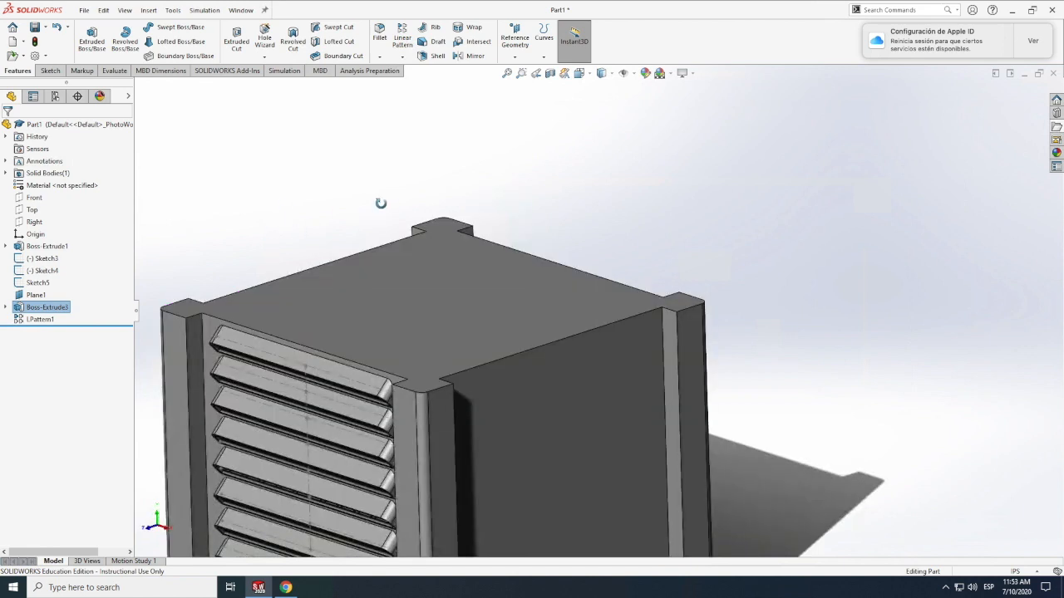
scroll(380, 204, "up", 7)
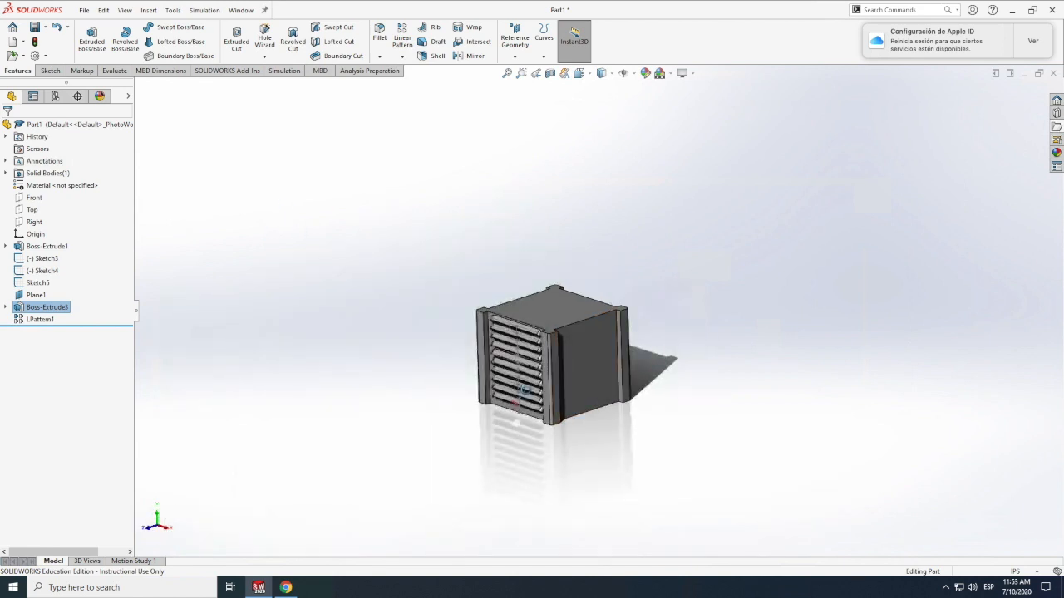
scroll(526, 387, "down", 3)
scroll(526, 386, "down", 2)
mouse_move(607, 333)
left_mouse_down()
mouse_move(626, 316)
mouse_move(600, 339)
left_mouse_up()
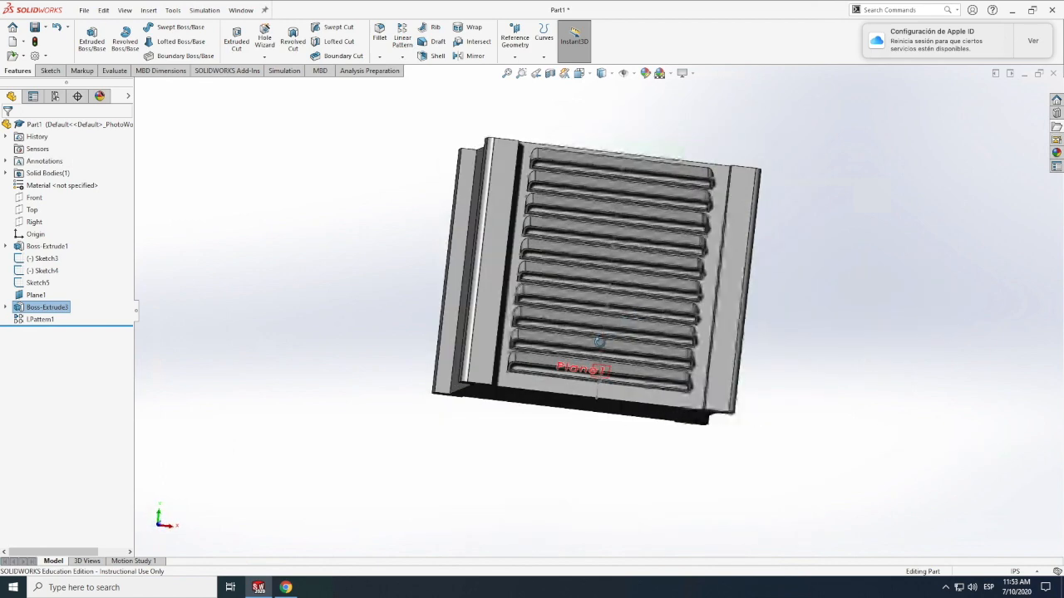
scroll(597, 342, "down", 3)
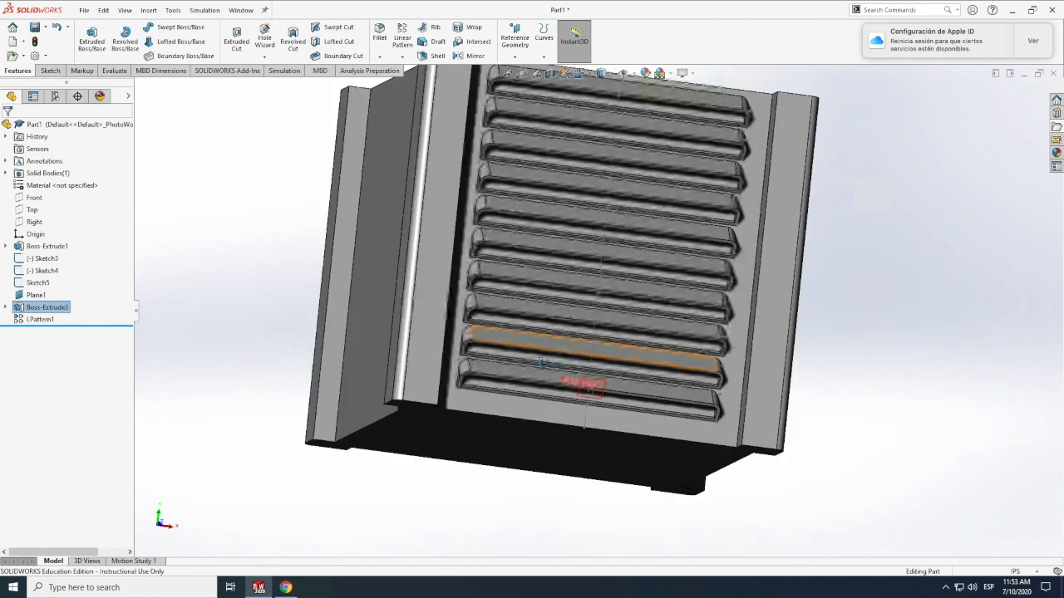
scroll(540, 362, "down", 4)
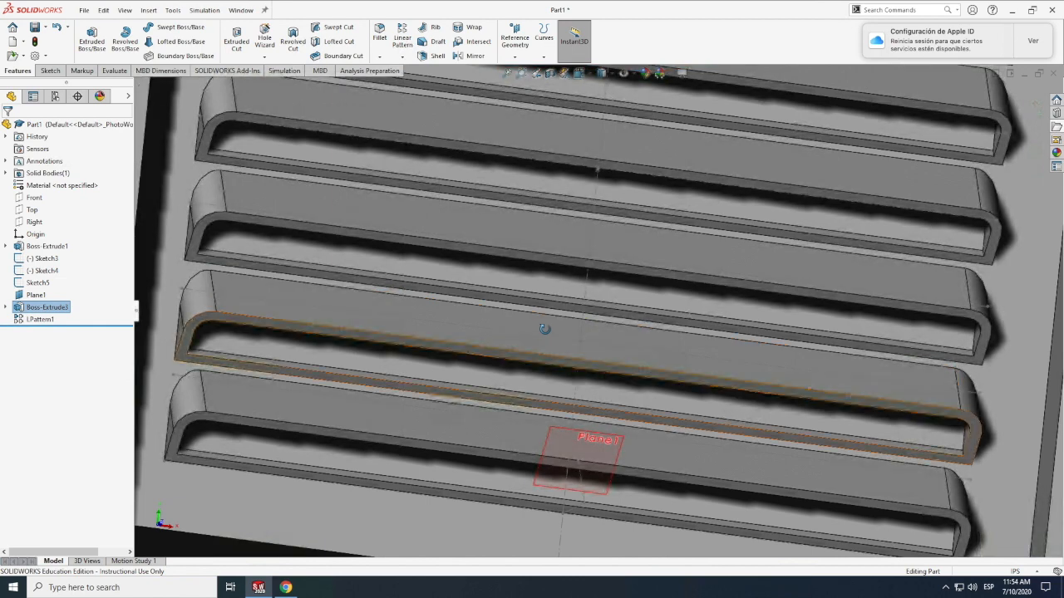
scroll(544, 329, "up", 8)
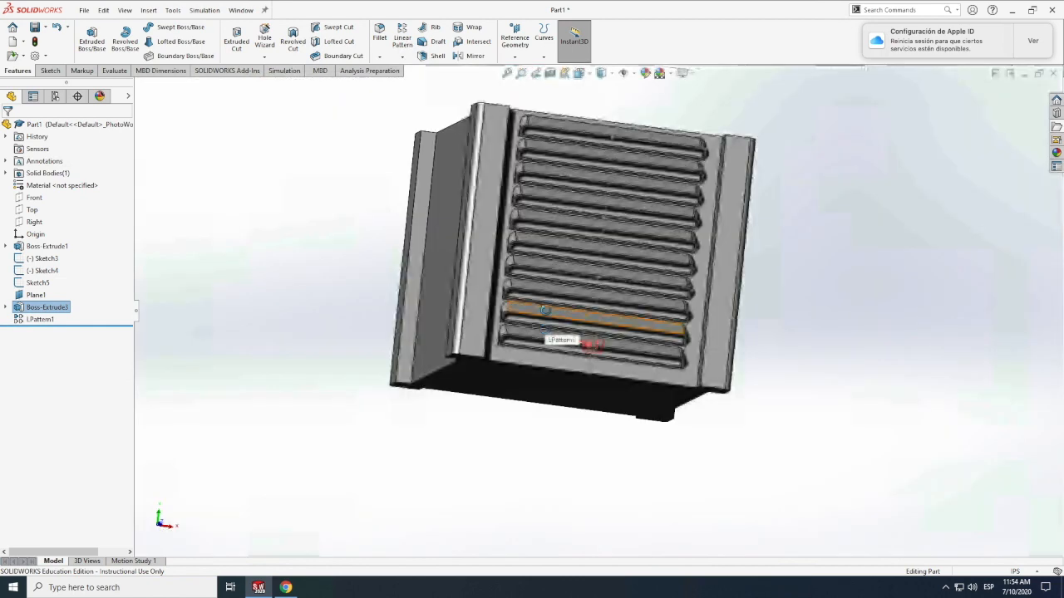
scroll(542, 346, "down", 3)
middle_click_drag(527, 369, 603, 371)
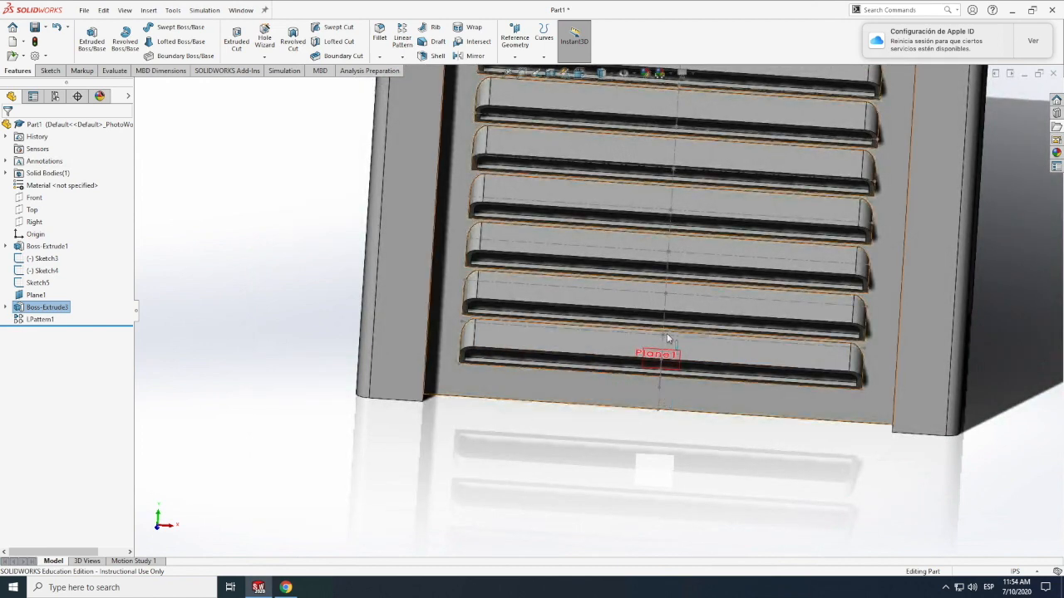
Step: Hide the construction sketches Sketch5, Sketch4 and Sketch3
left_click(37, 283)
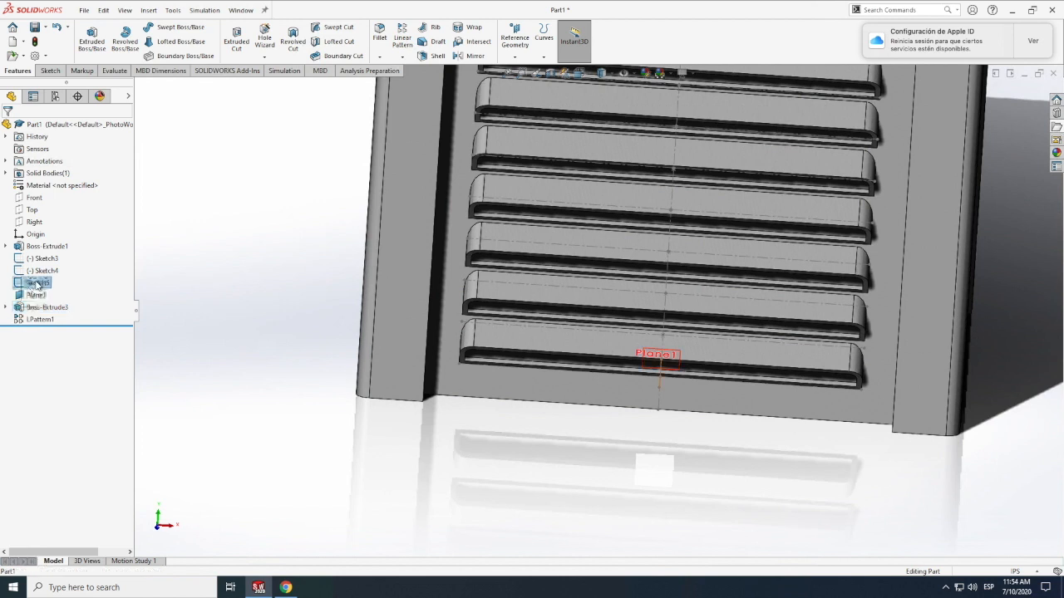
right_click(38, 283)
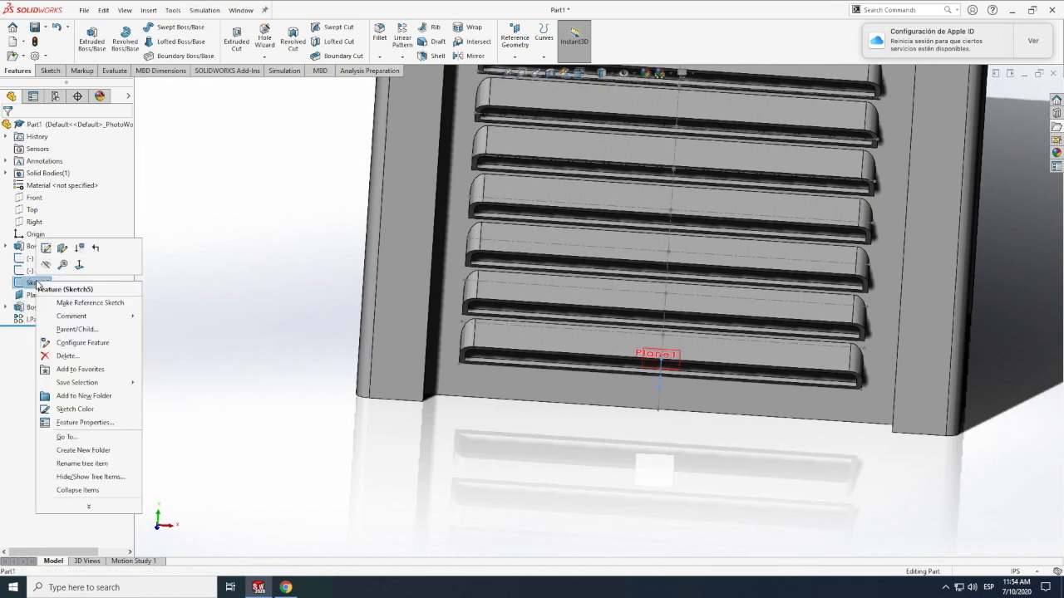
left_click(46, 268)
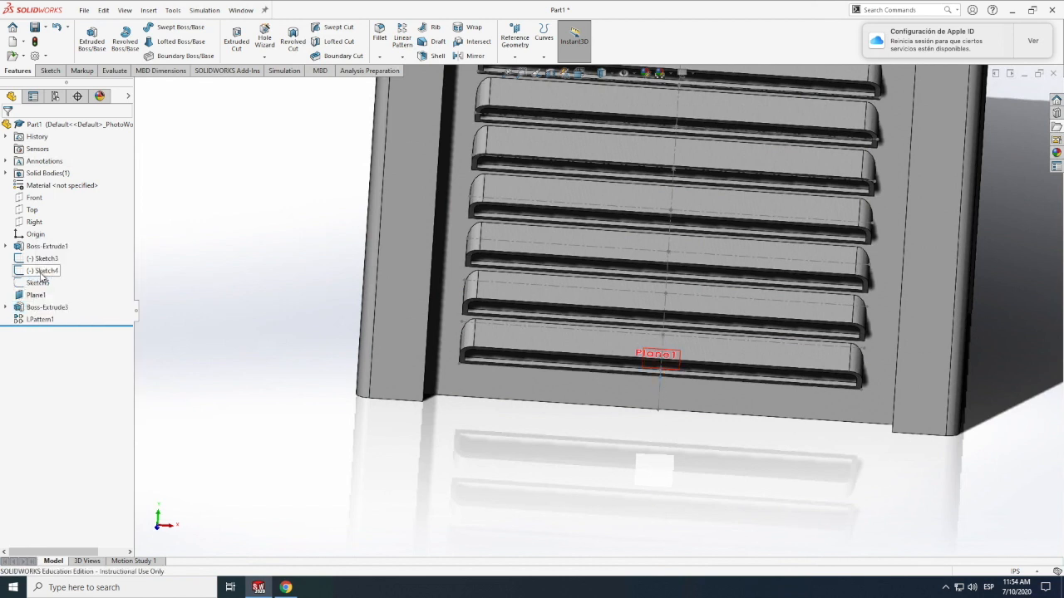
right_click(41, 272)
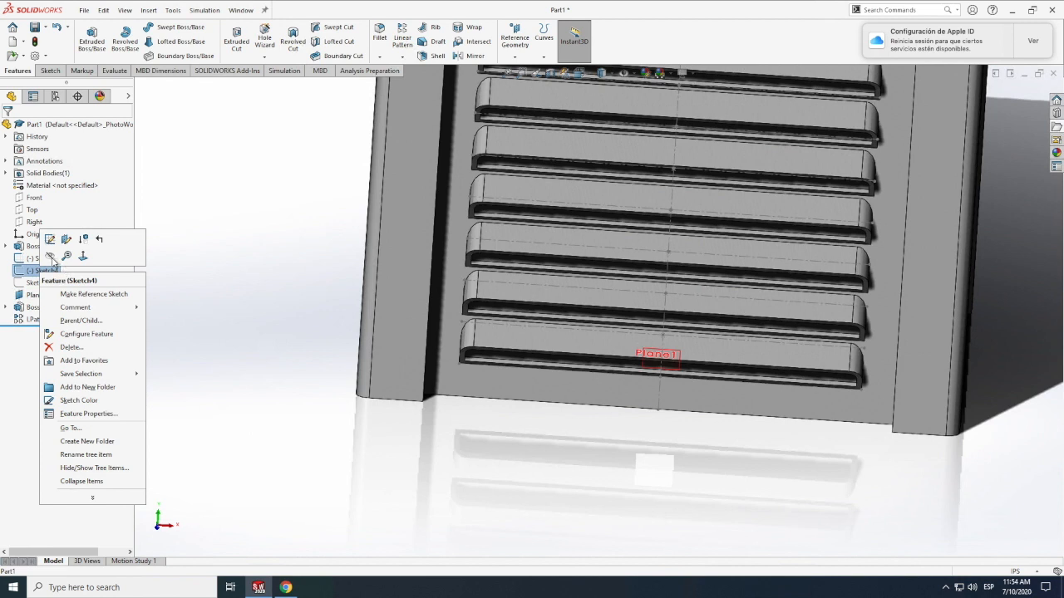
left_click(50, 257)
right_click(43, 260)
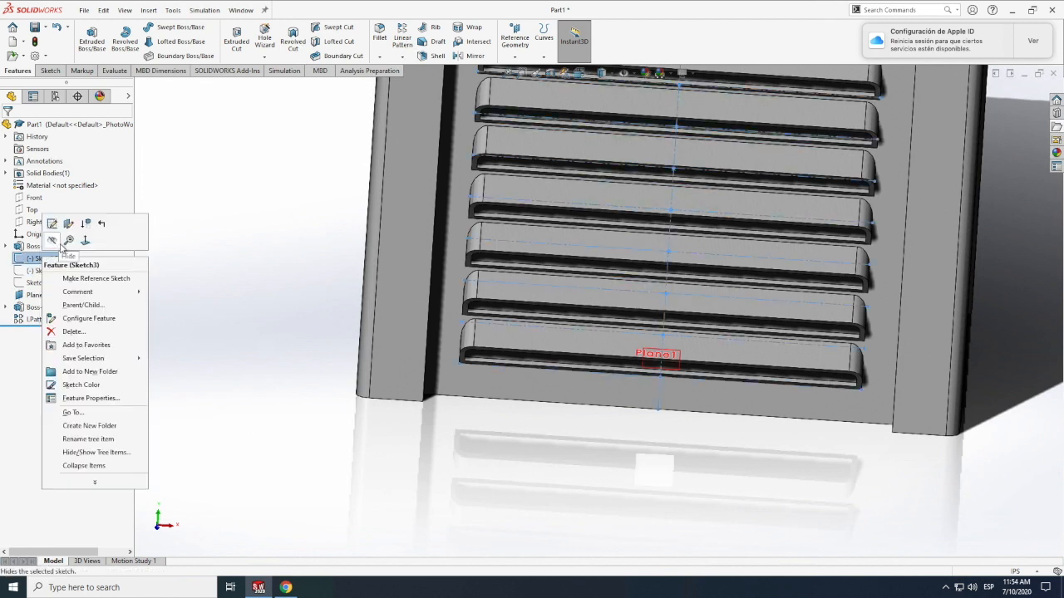
left_click(54, 241)
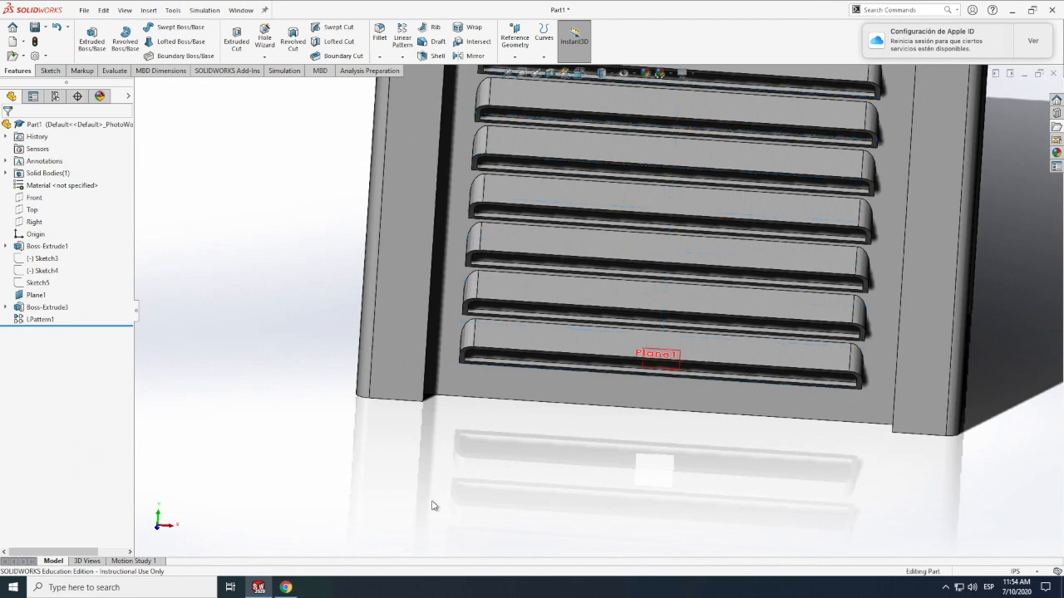
Step: Mirror the louver extrusion Boss-Extrude3 and the linear pattern LPattern1 about the Front plane
key("f")
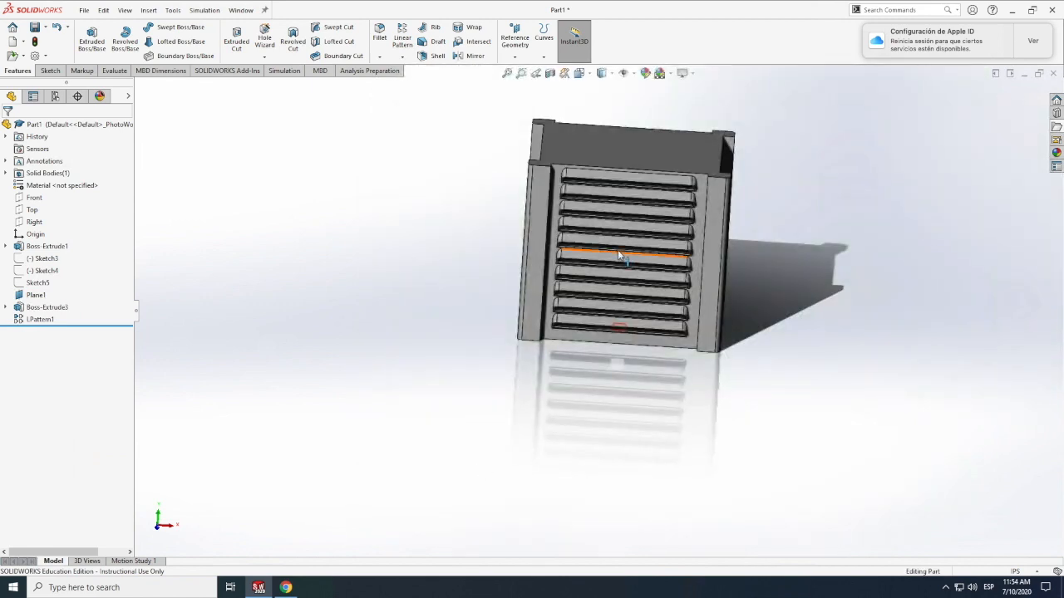
scroll(656, 184, "down", 5)
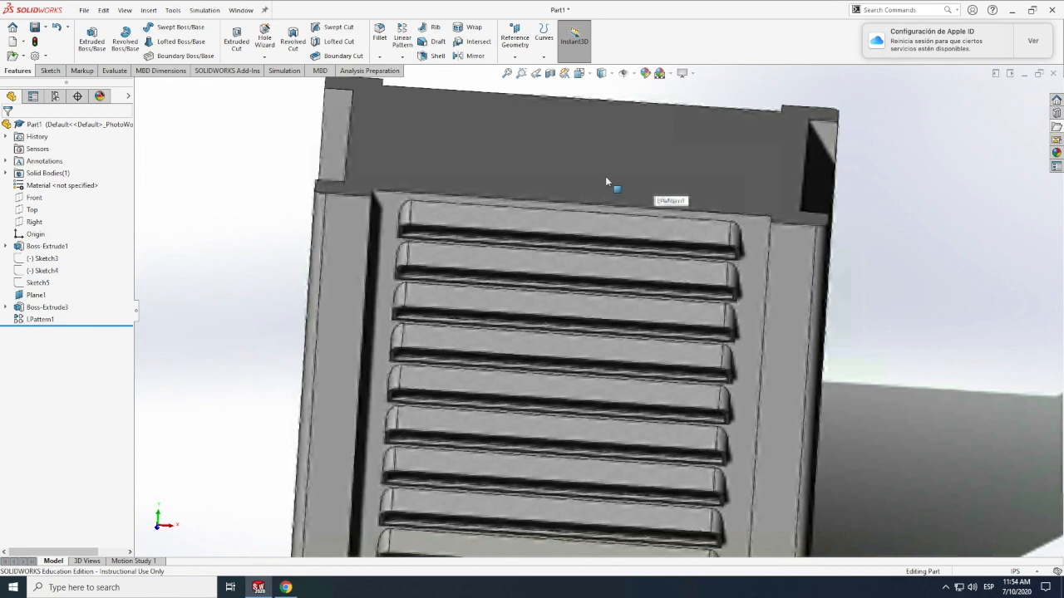
scroll(605, 181, "up", 4)
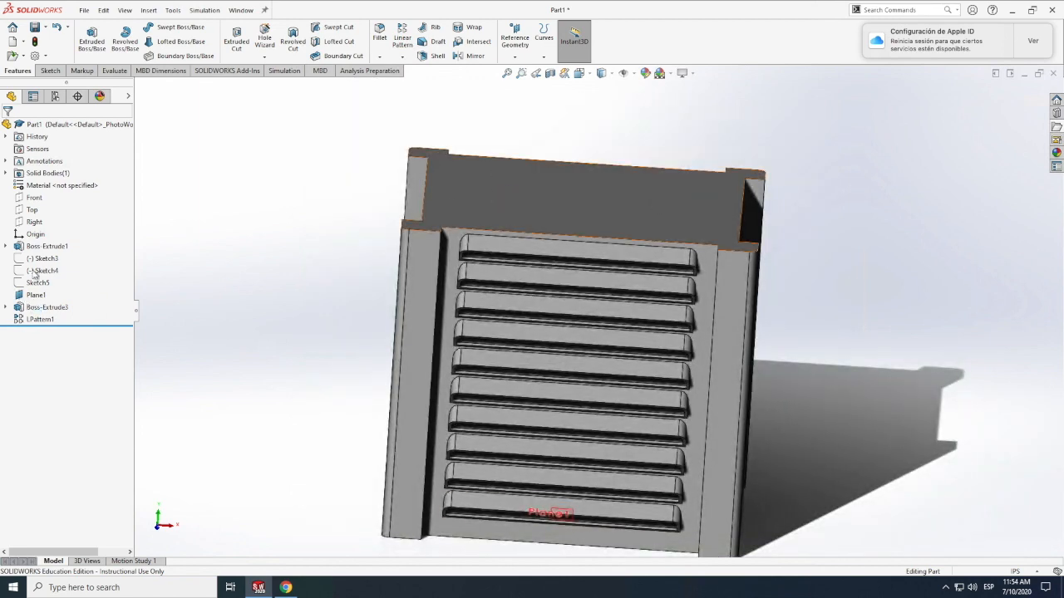
left_click(34, 199)
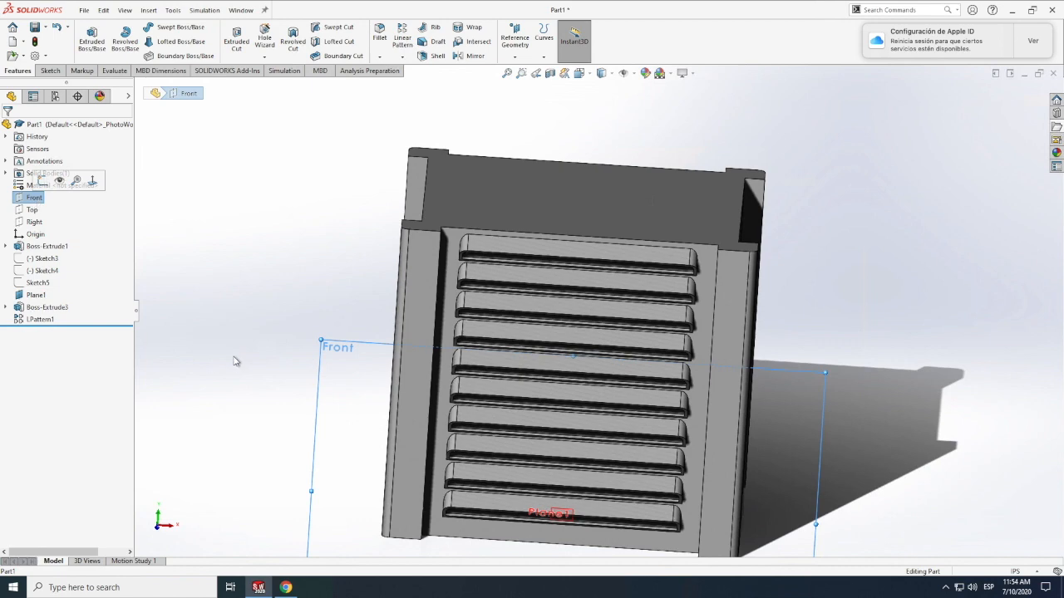
scroll(226, 354, "up", 7)
scroll(613, 394, "down", 4)
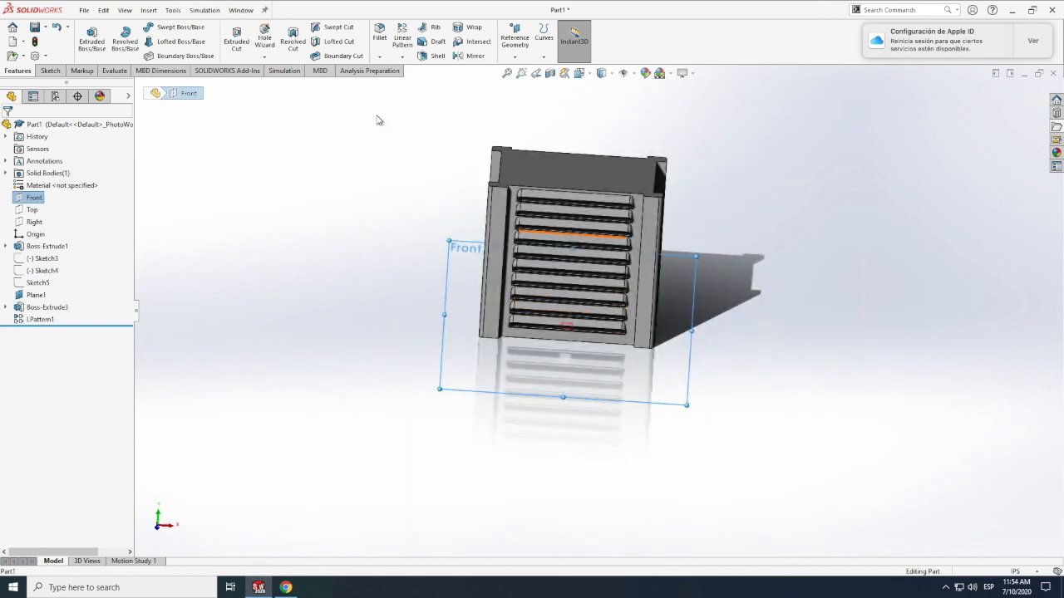
left_click(475, 55)
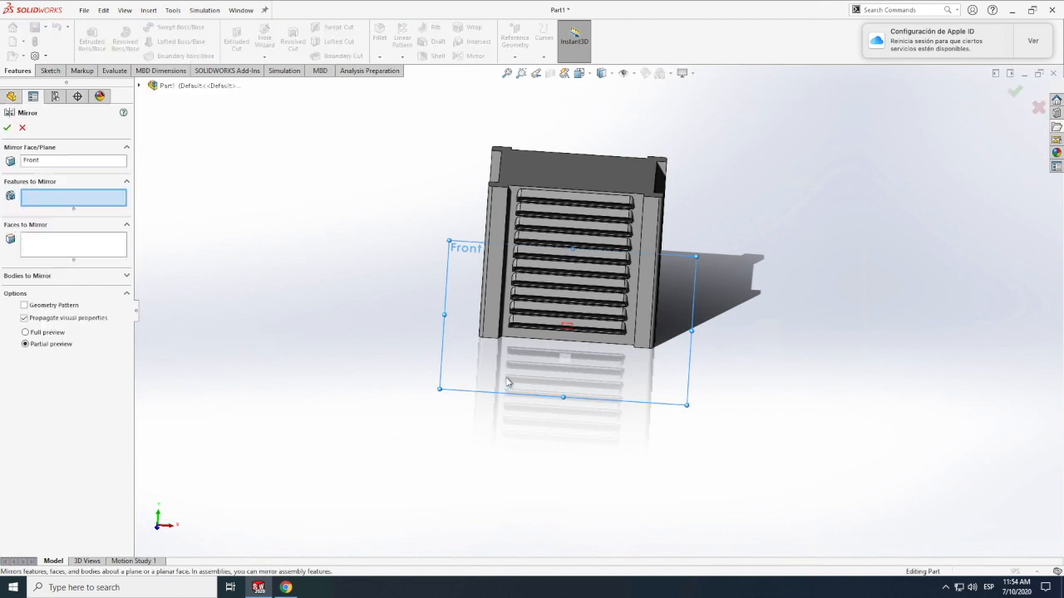
left_click(525, 326)
scroll(579, 289, "down", 2)
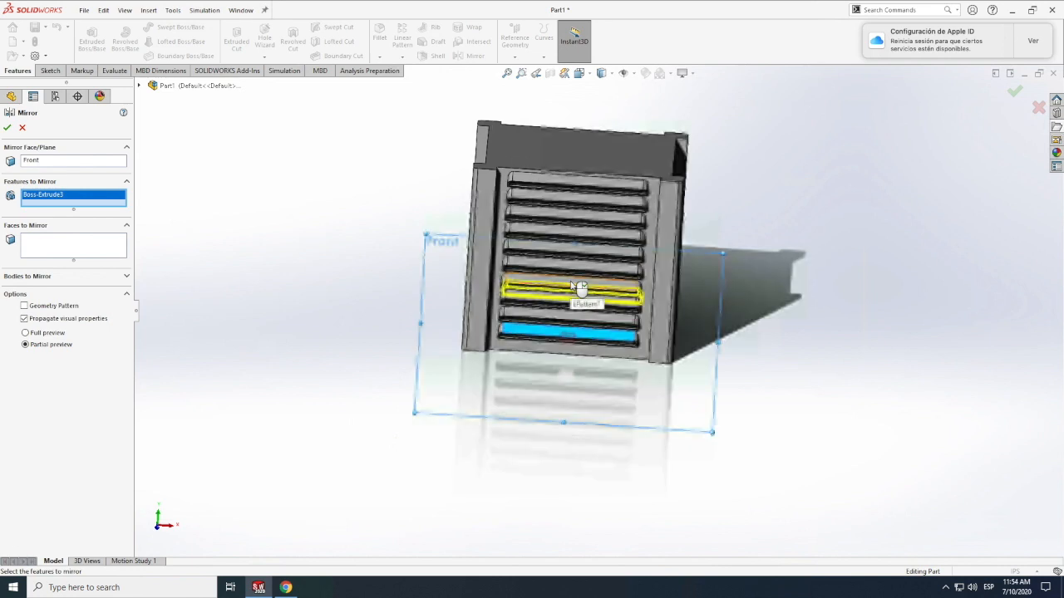
scroll(579, 288, "down", 3)
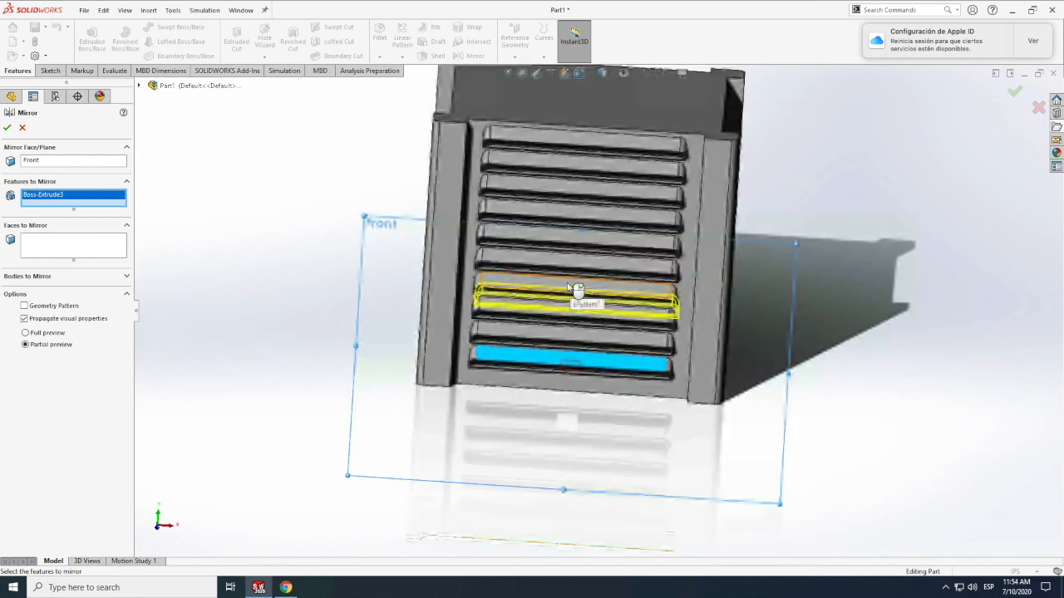
left_click(502, 334)
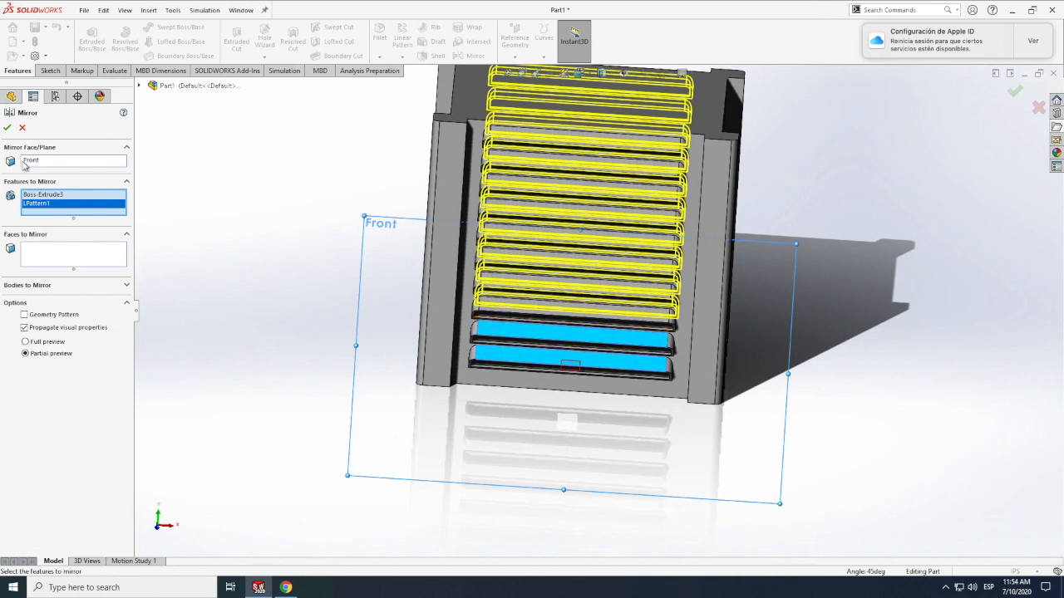
left_click(7, 129)
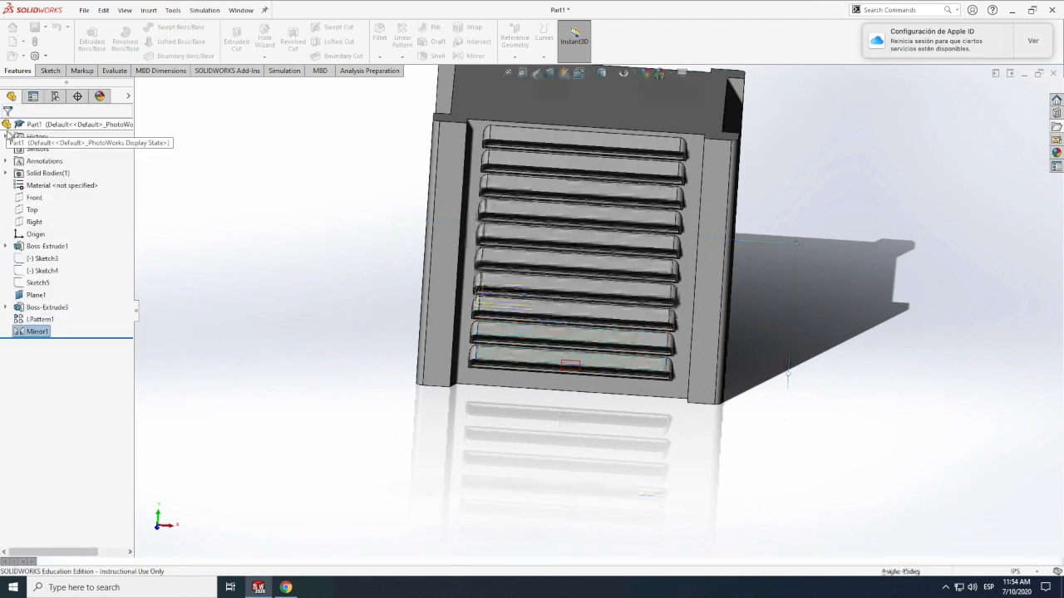
Step: Rotate the part to examine the mirrored louvers on the opposite side and the plain side face
left_click(125, 10)
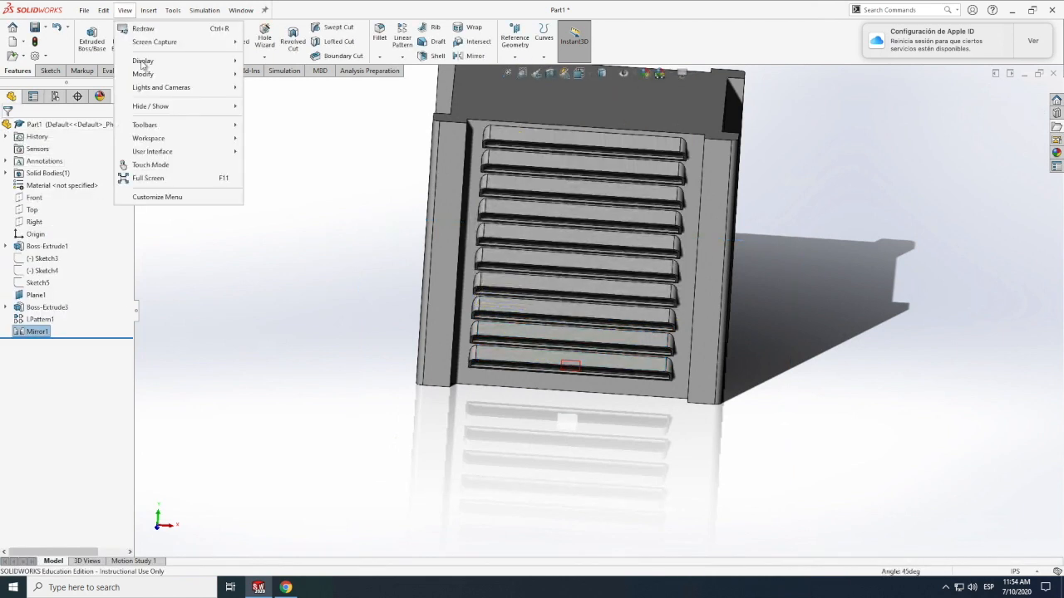
left_click(269, 140)
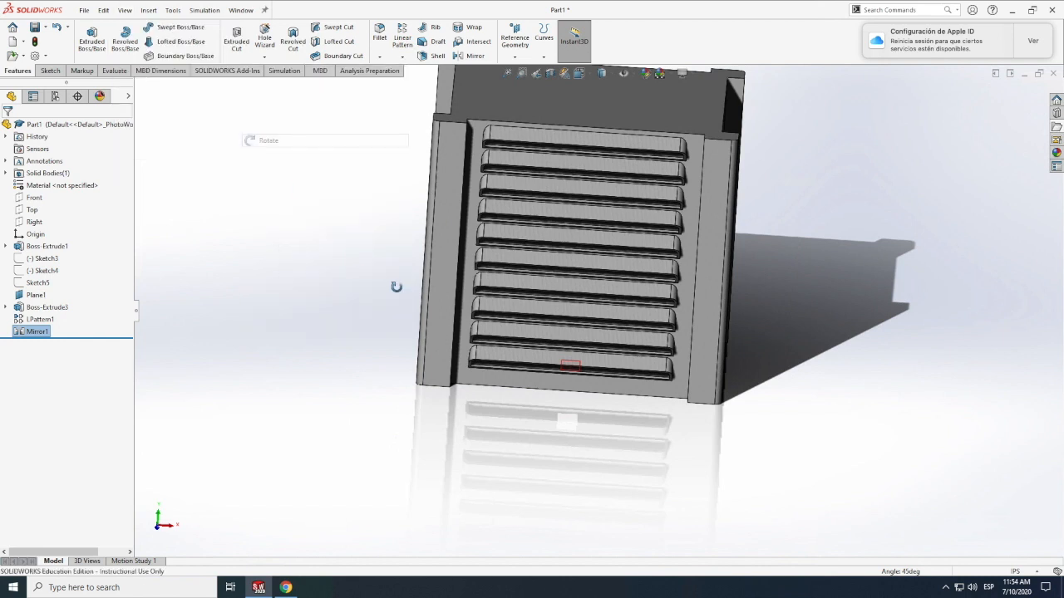
left_click_drag(589, 255, 654, 258)
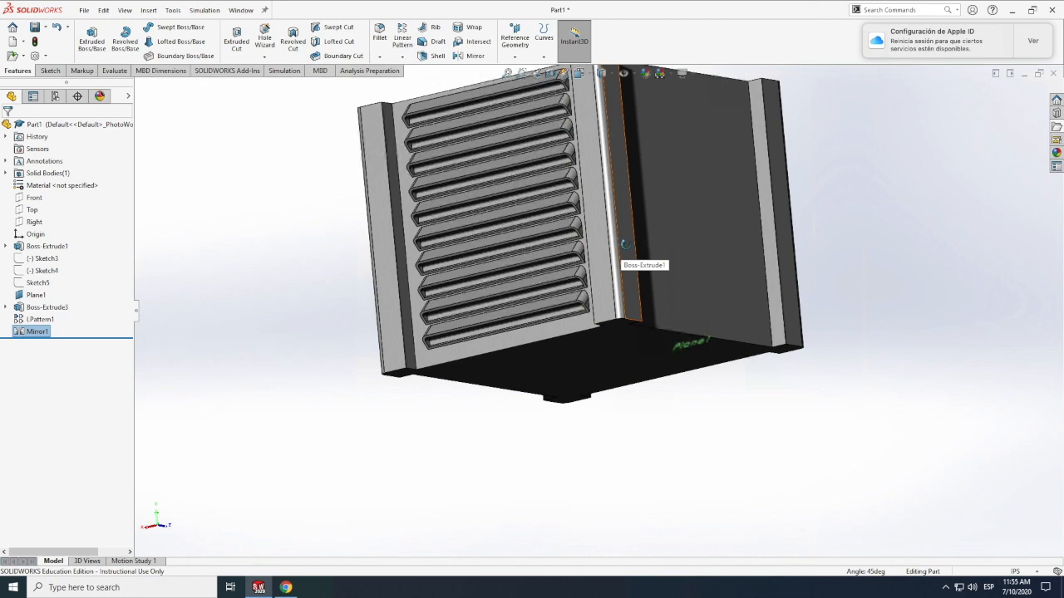
left_click_drag(588, 282, 488, 505)
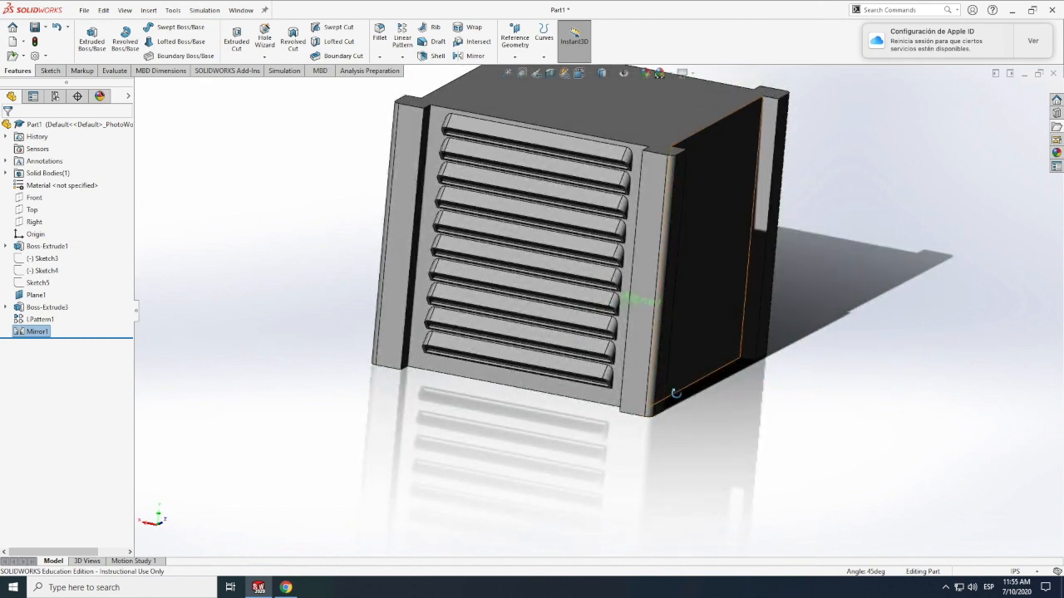
scroll(573, 343, "up", 6)
left_click_drag(574, 343, 574, 350)
scroll(574, 350, "down", 1)
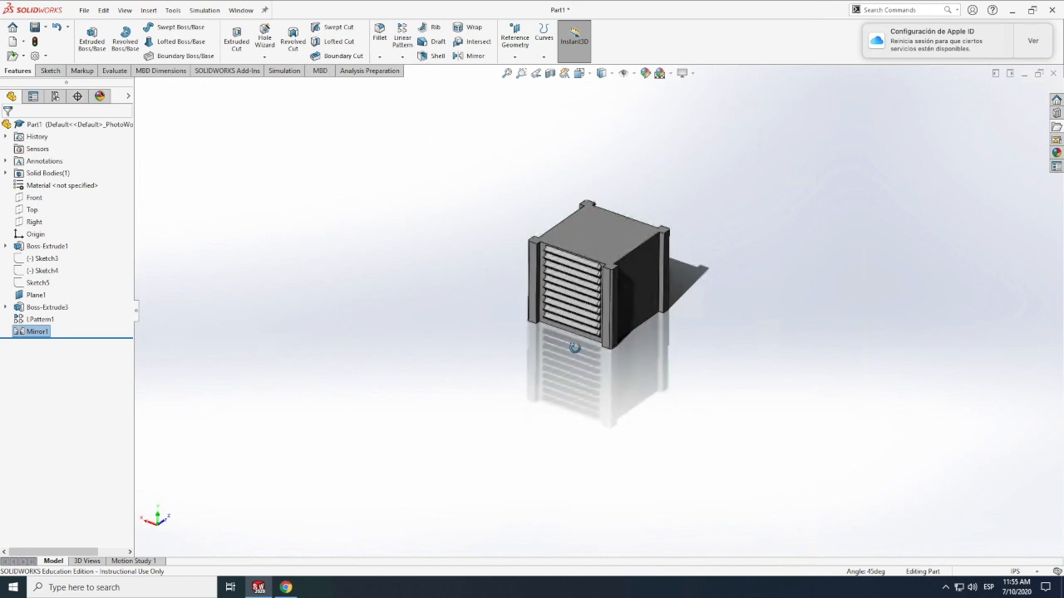
scroll(646, 295, "down", 1)
scroll(652, 287, "up", 2)
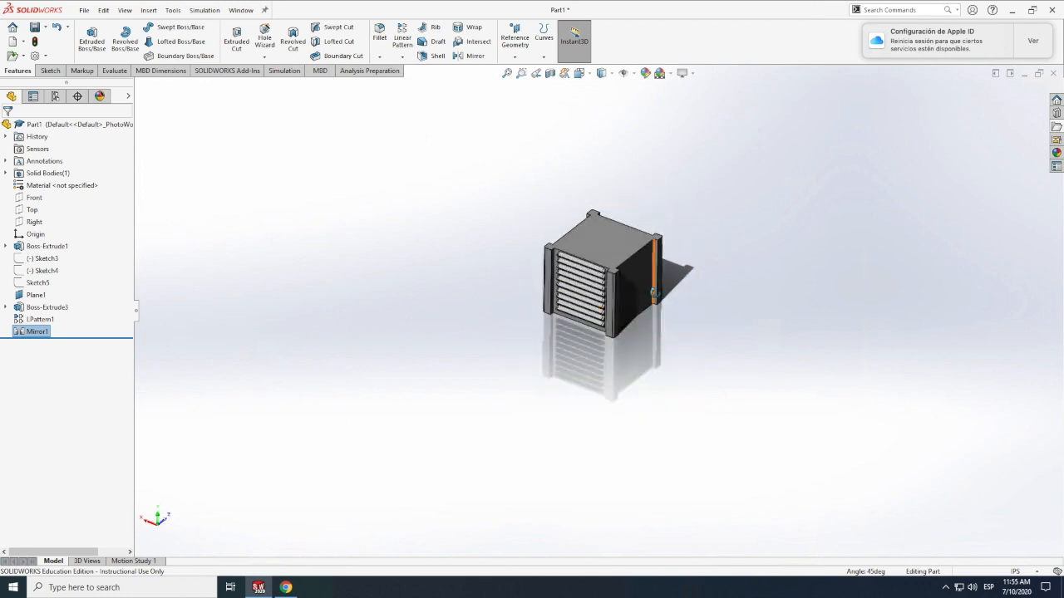
scroll(651, 288, "down", 4)
middle_click_drag(565, 275, 514, 270)
scroll(516, 271, "down", 5)
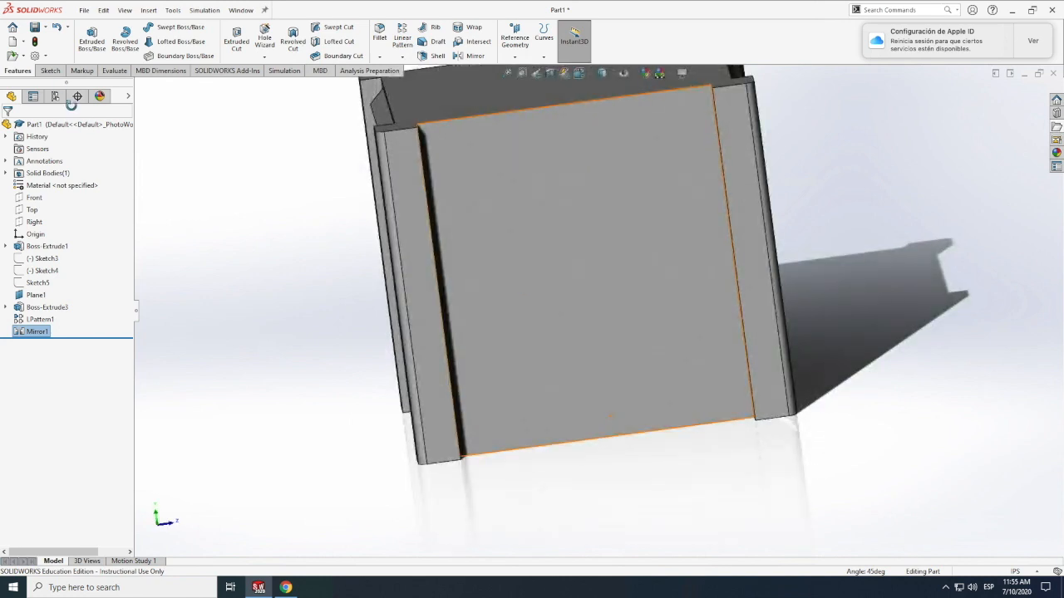
Step: Start a sketch on the plain side face and draw a vertical centerline from the origin to the midpoint of the face's upper edge
left_click(50, 72)
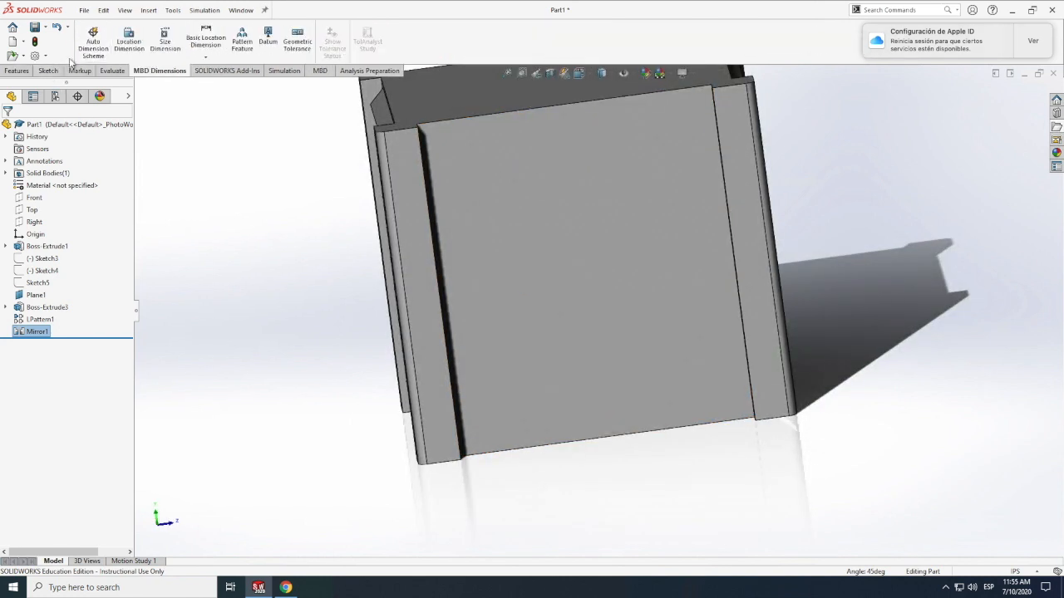
left_click(86, 38)
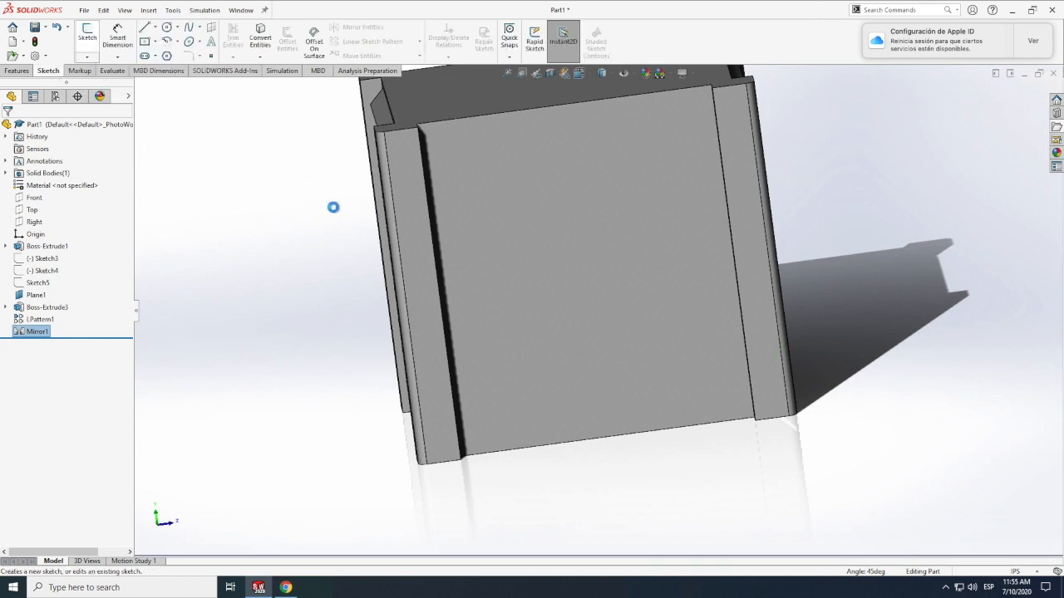
left_click(554, 258)
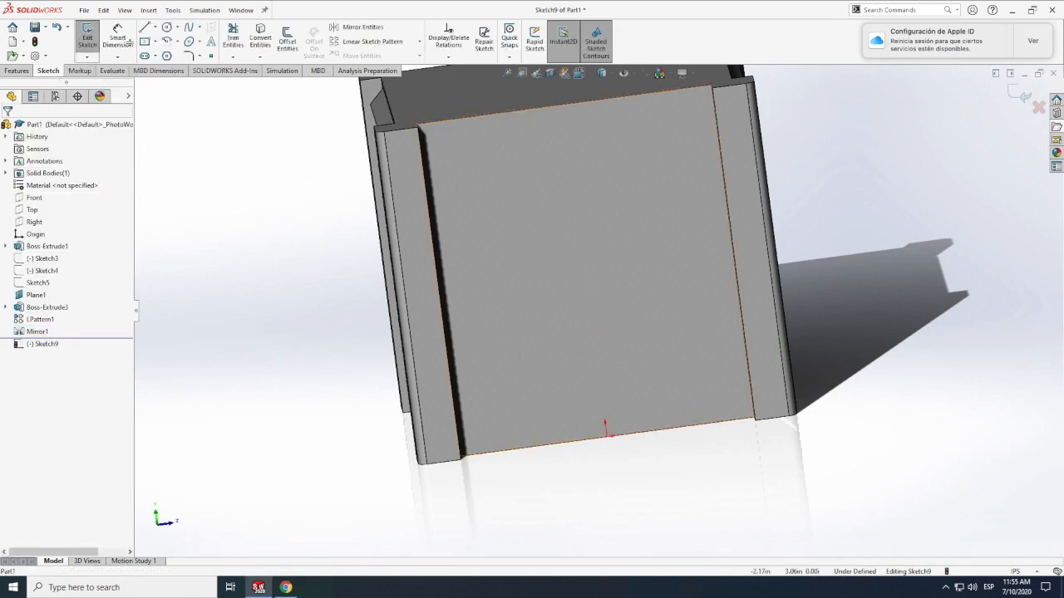
left_click(158, 31)
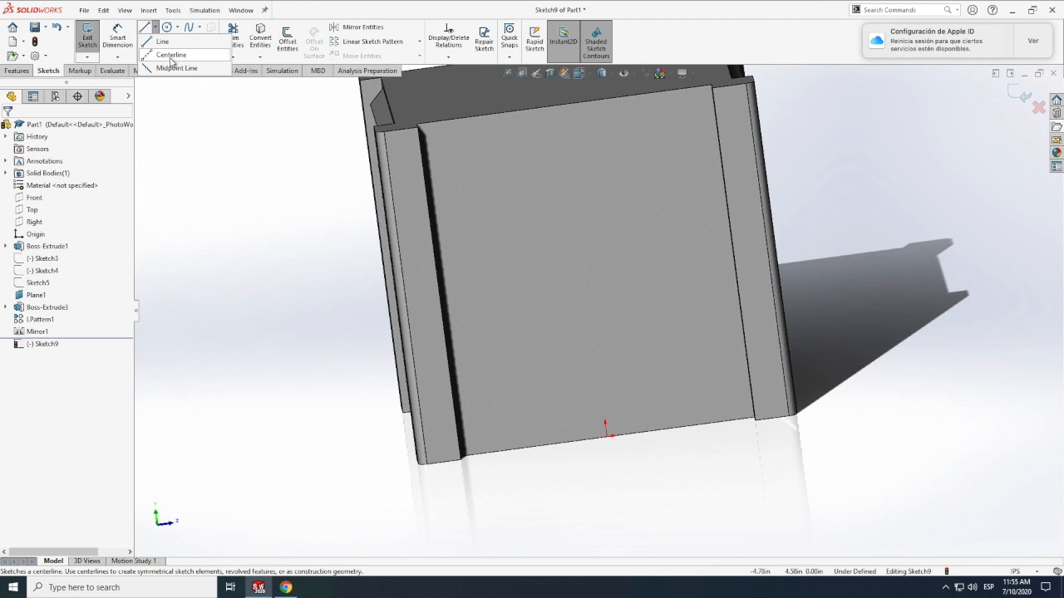
left_click(172, 56)
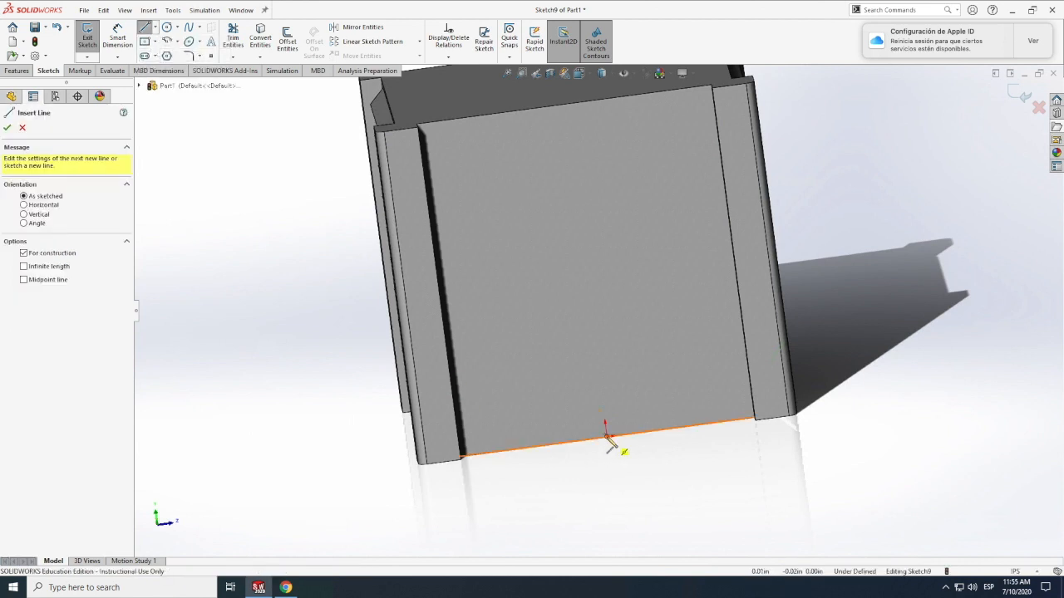
left_click(606, 436)
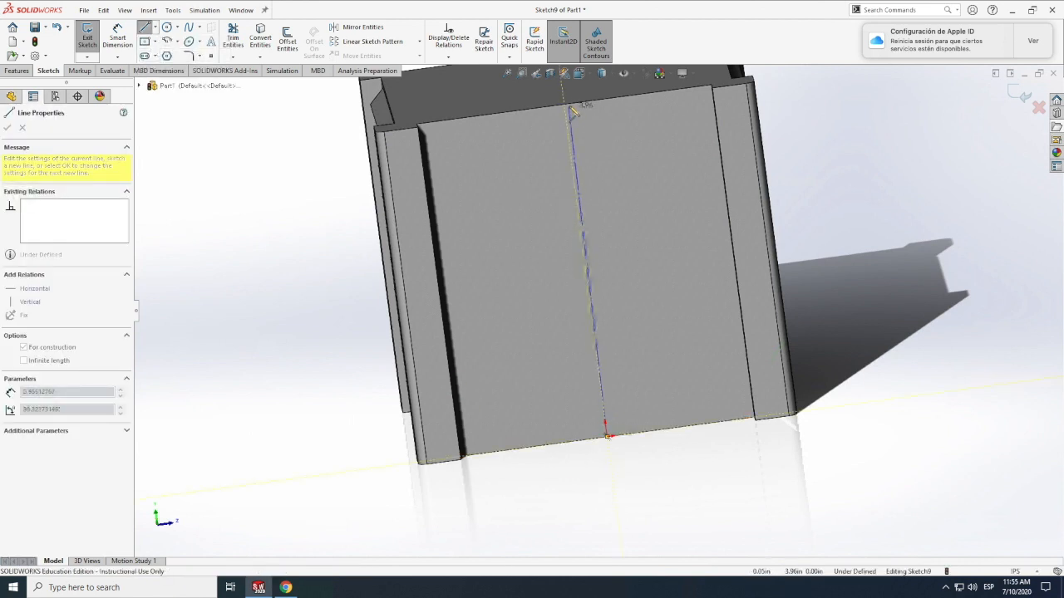
left_click(569, 104)
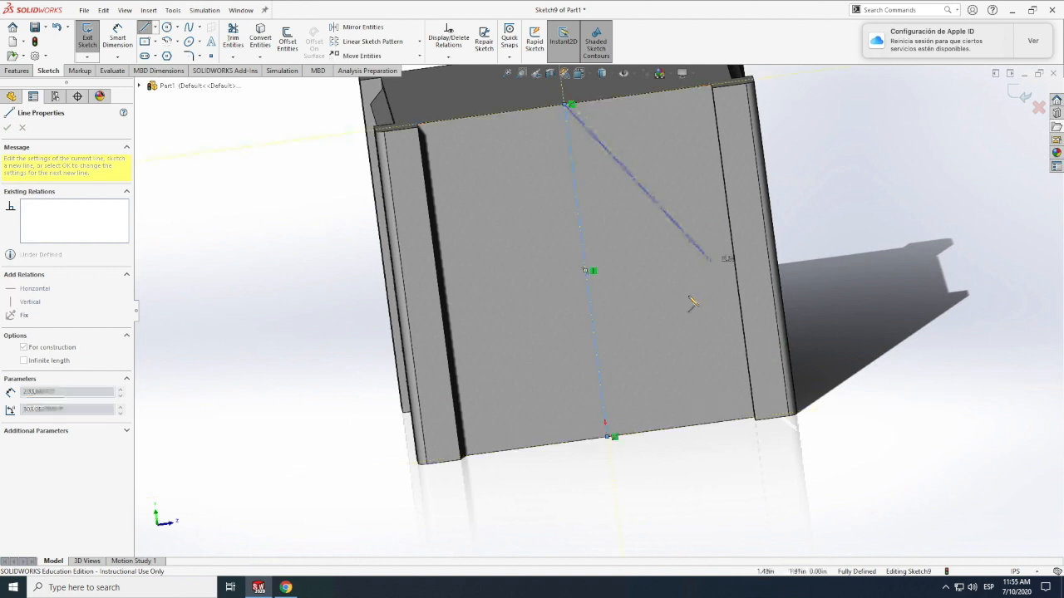
key("Escape")
Step: Sketch a circle centered on the centerline's midpoint and dimension its diameter to 1.5 in
left_click(169, 29)
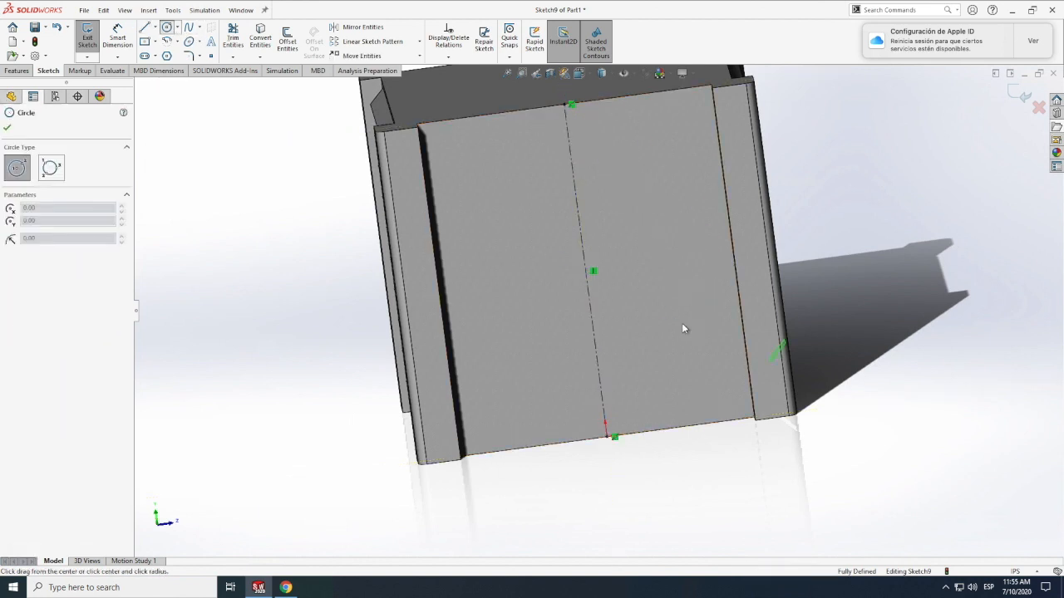
left_click(585, 270)
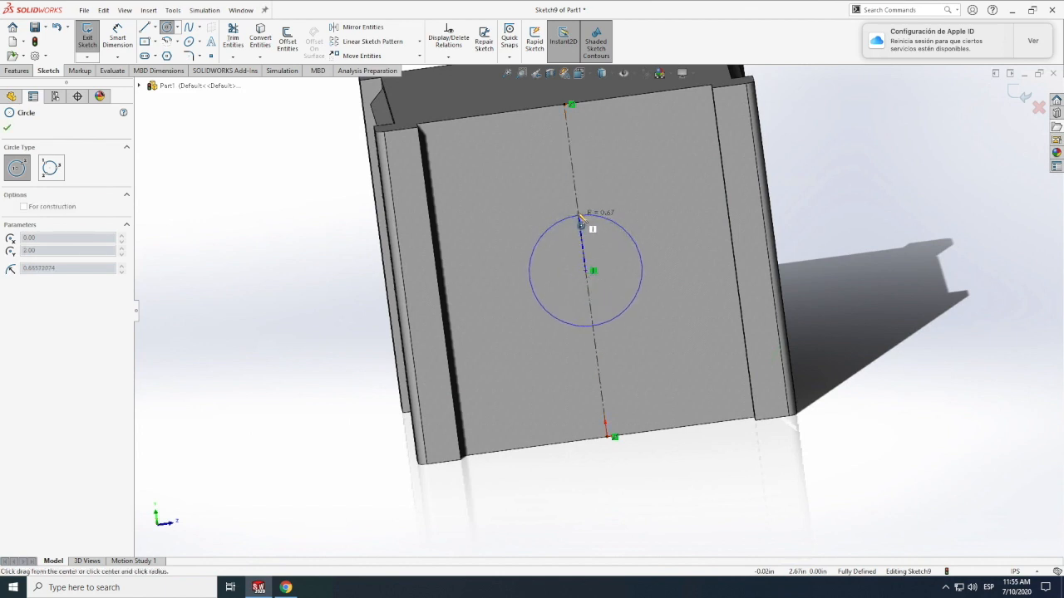
left_click(586, 213)
left_click(117, 37)
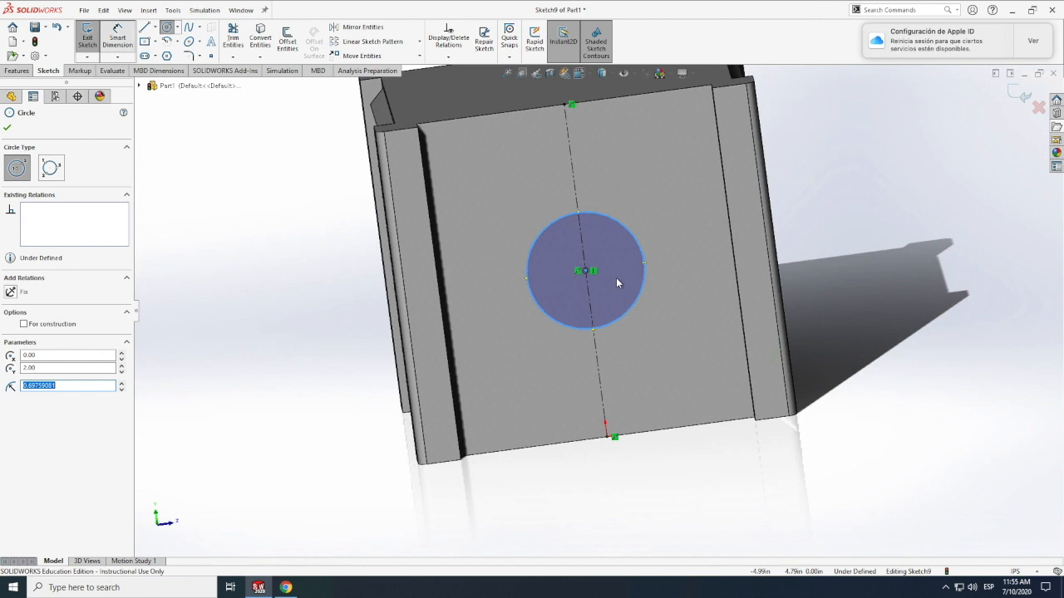
left_click(635, 236)
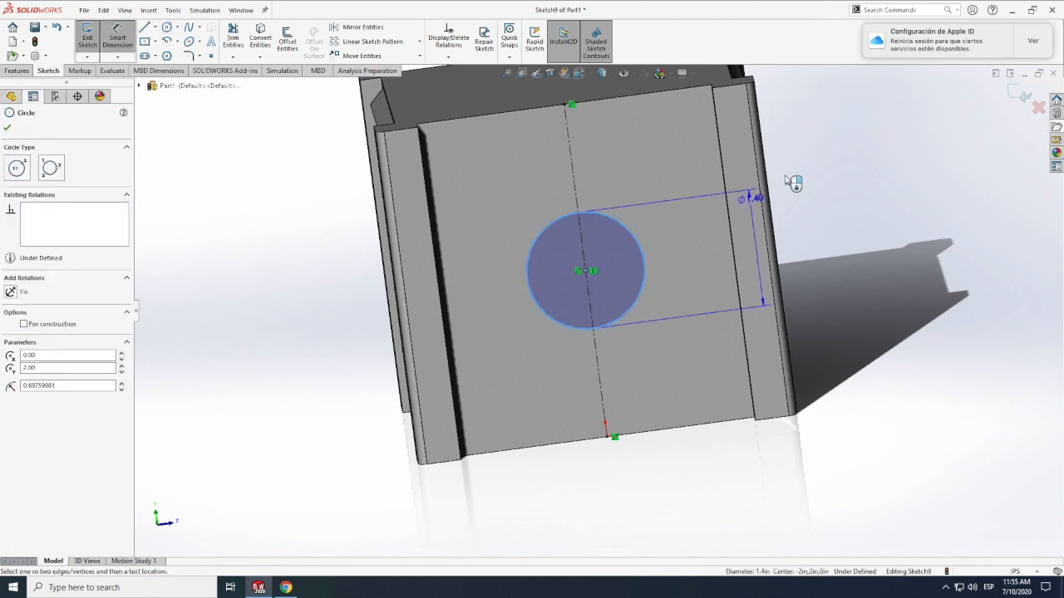
left_click(812, 180)
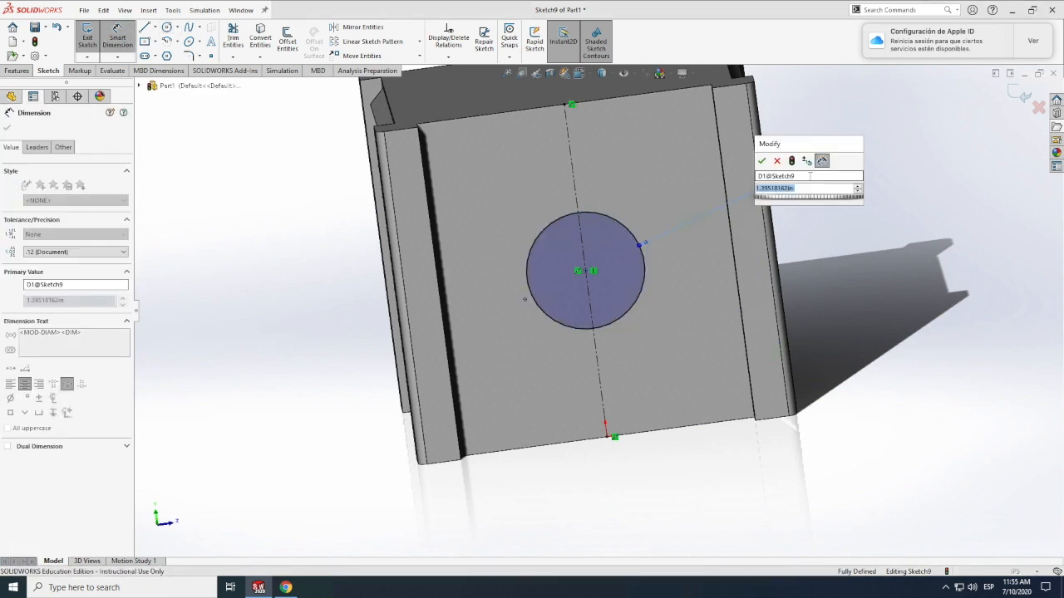
type("1.5")
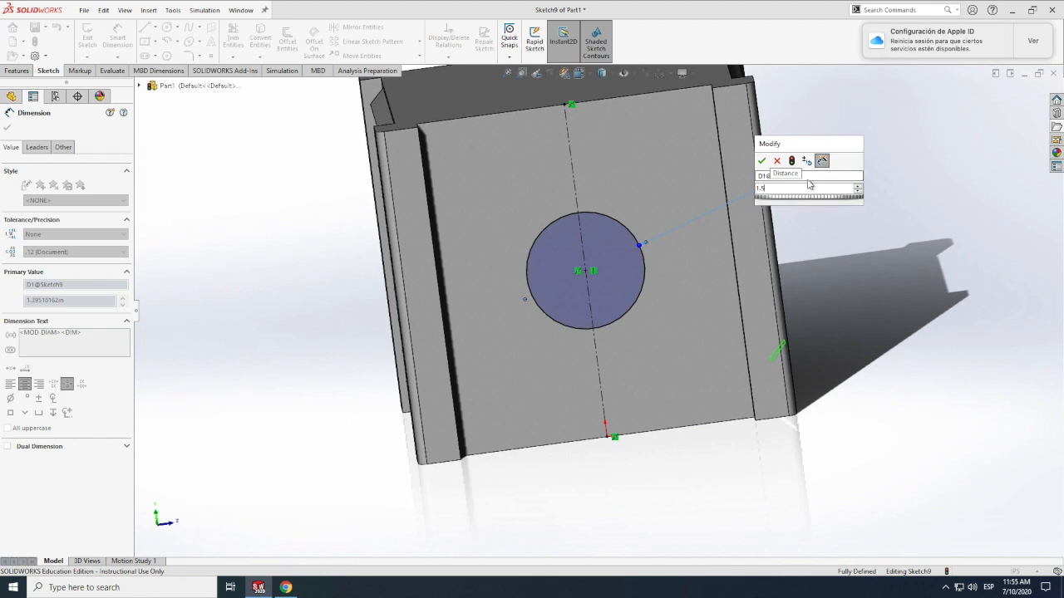
key("Return")
Step: Extrude the circle as a boss with a blind depth of 0.1 in, merged with the part
left_click(16, 71)
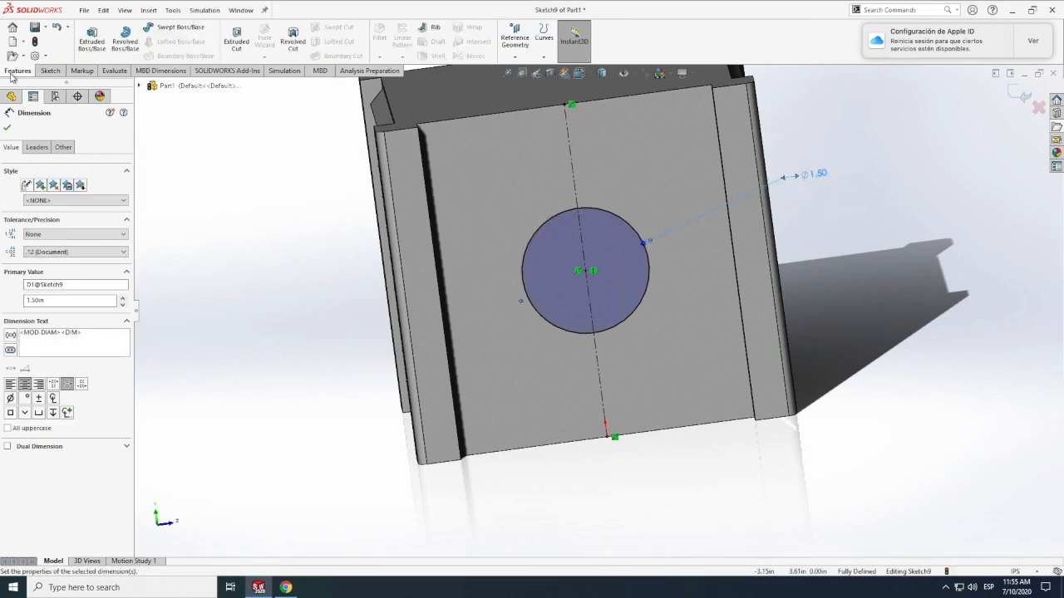
left_click(103, 49)
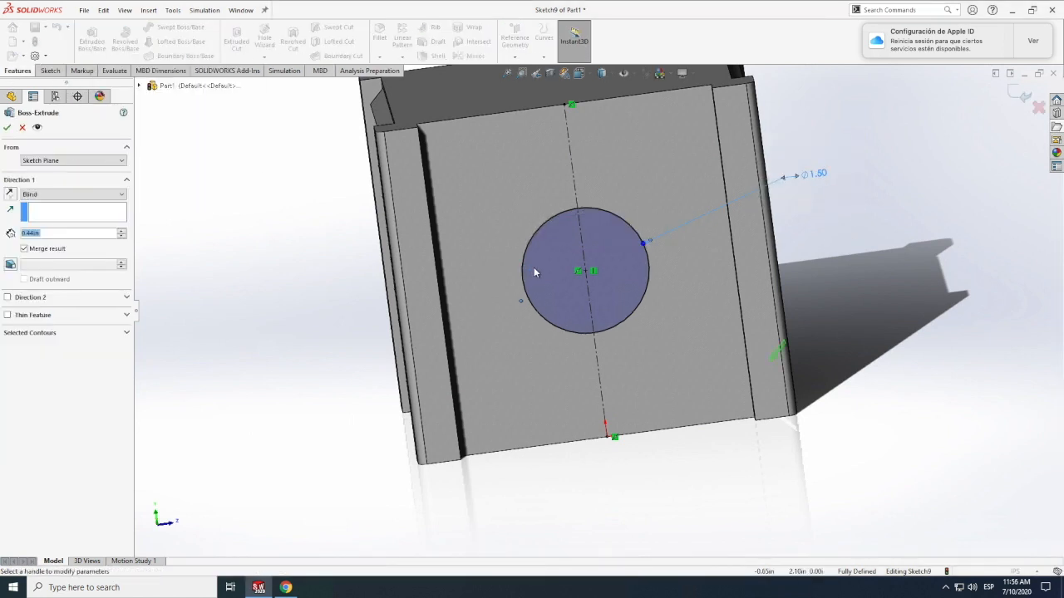
type(".1")
key("Return")
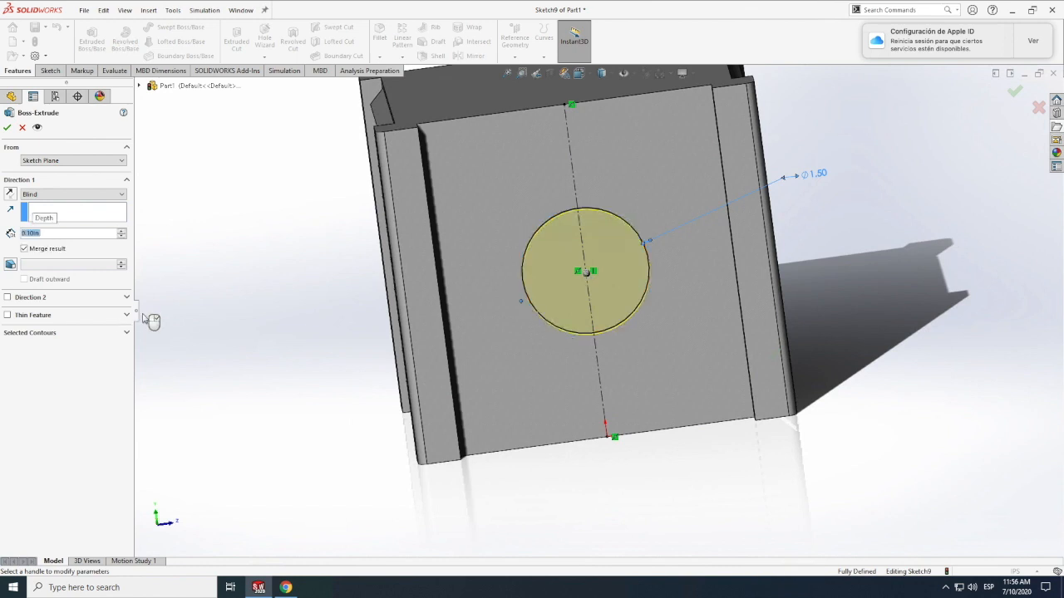
left_click(7, 127)
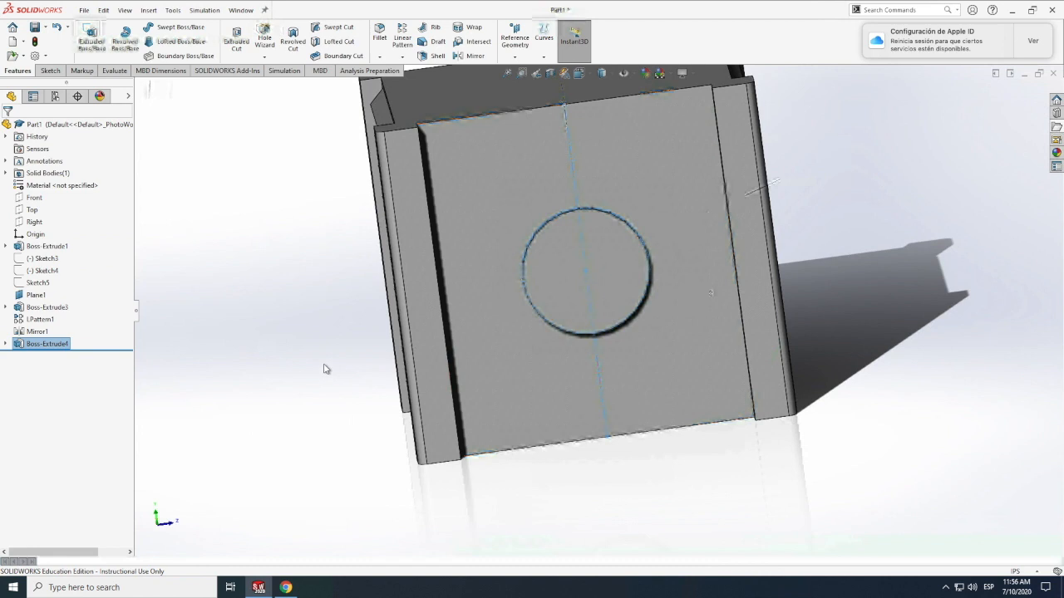
left_click(325, 367)
Step: Start a sketch on the flat outer face of the 1.5 in circular boss
left_click(124, 10)
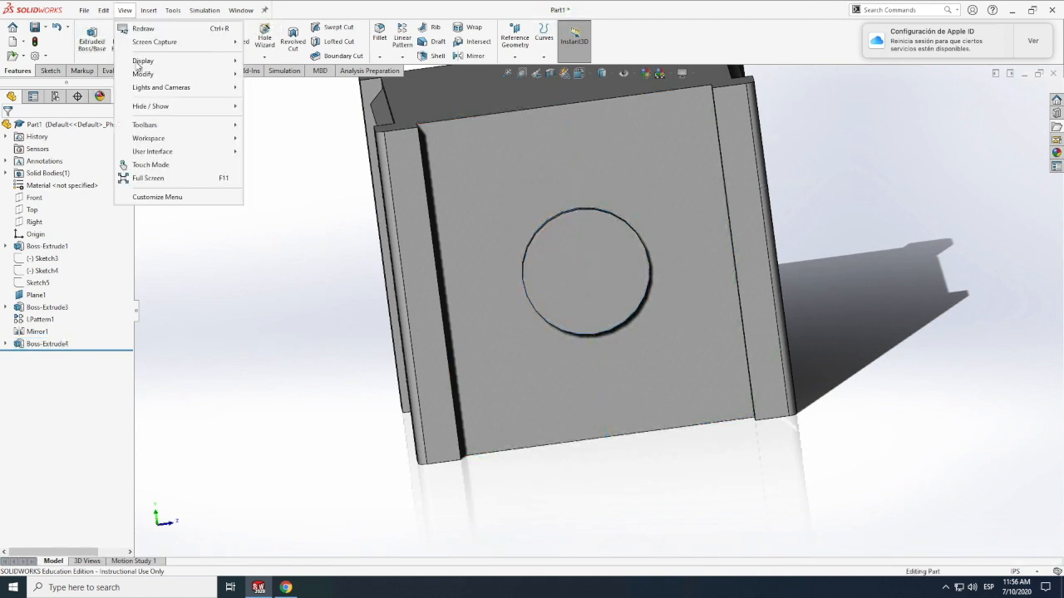
mouse_move(143, 75)
left_click(269, 140)
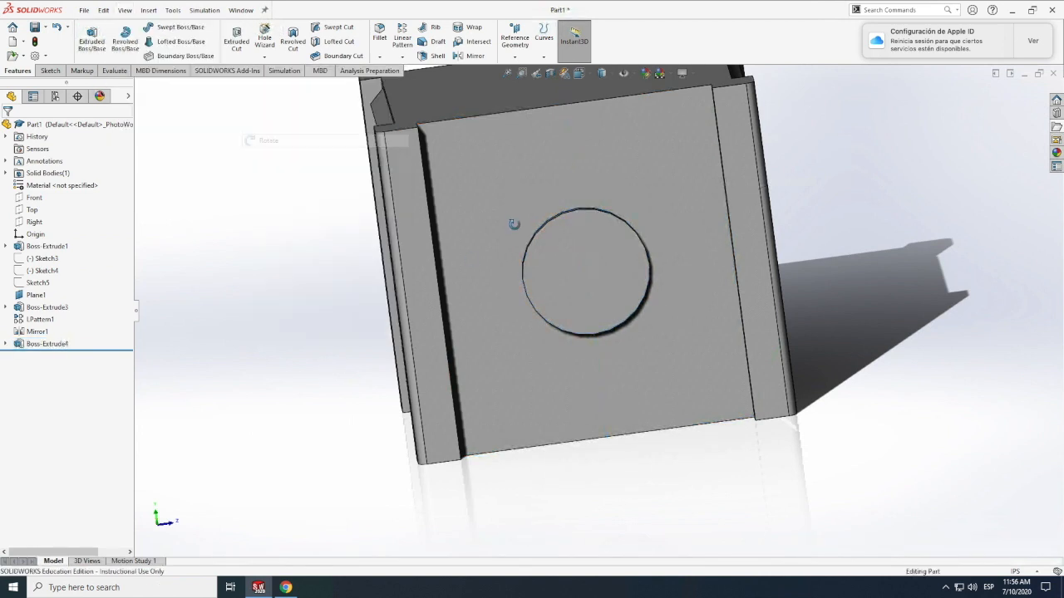
left_click_drag(541, 230, 572, 245)
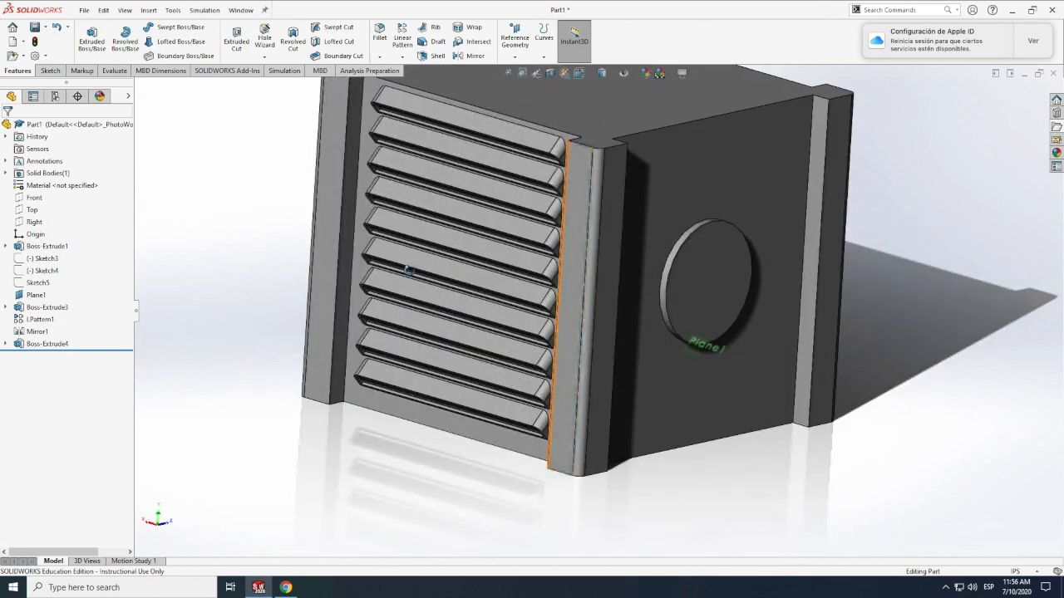
scroll(408, 272, "up", 7)
scroll(628, 299, "down", 4)
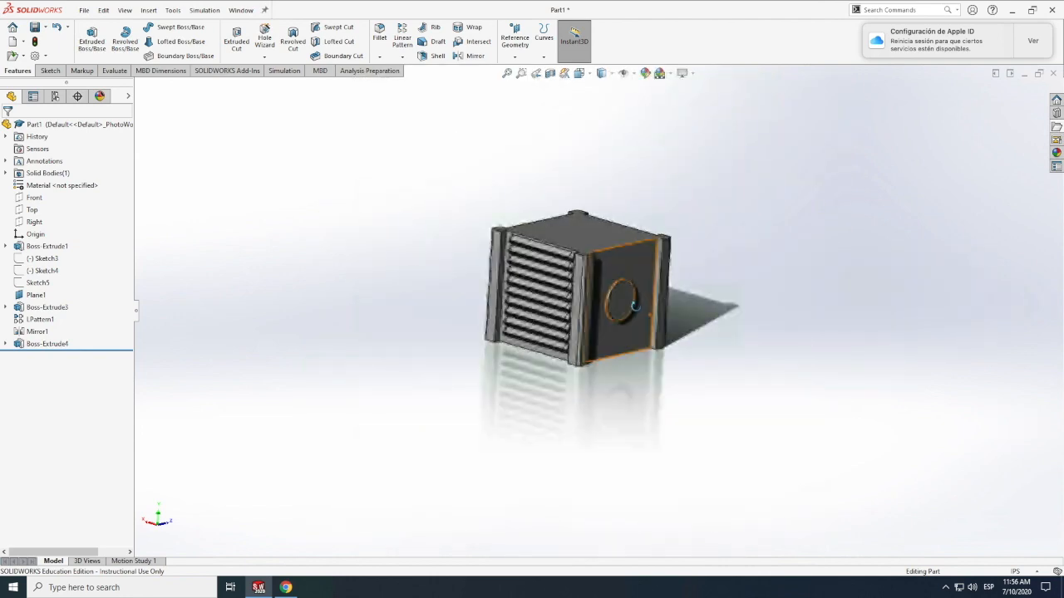
scroll(610, 288, "down", 2)
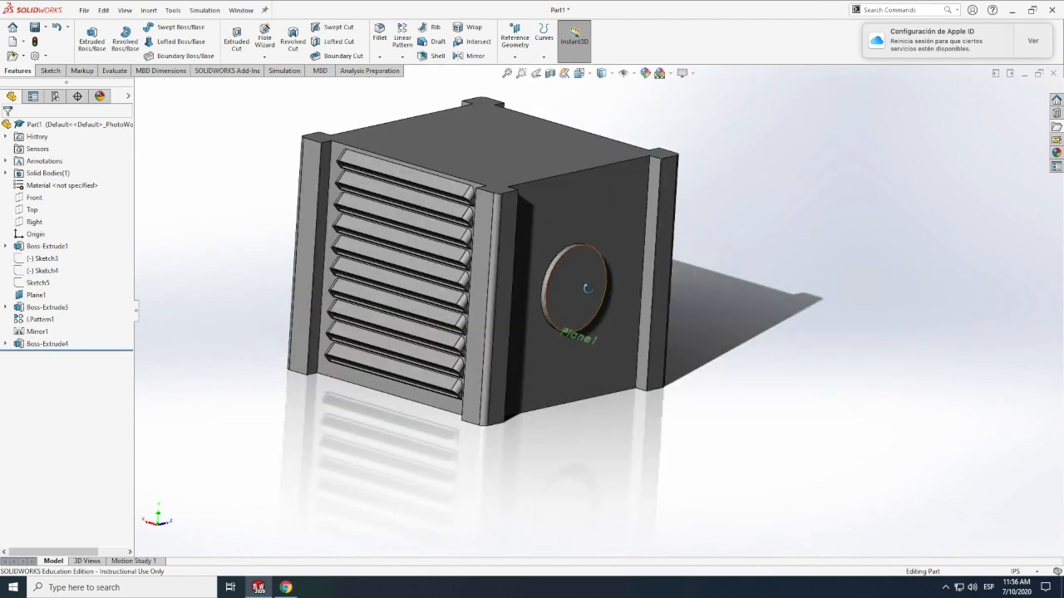
left_click(50, 70)
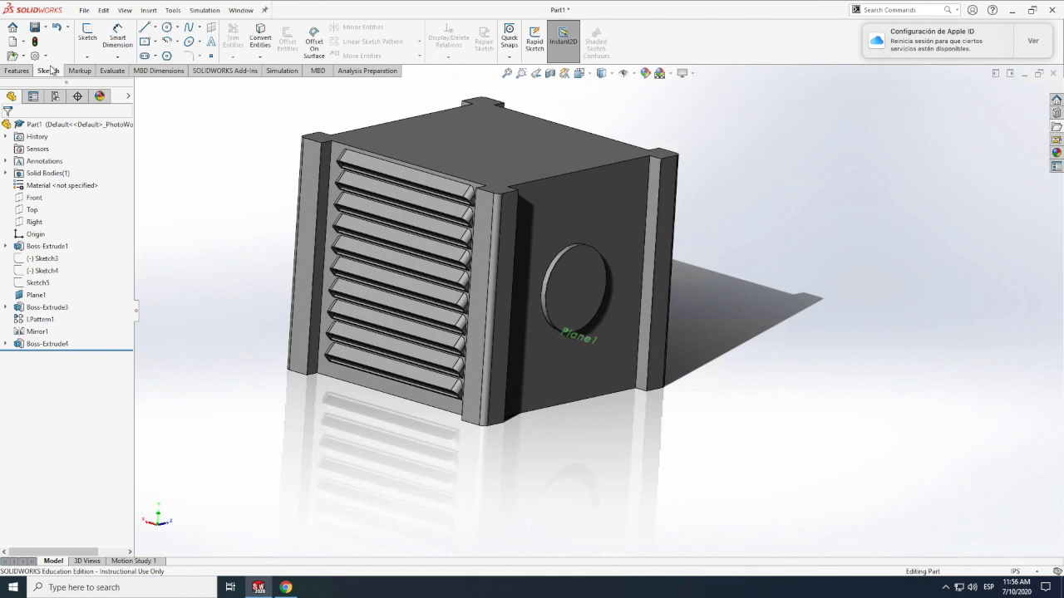
left_click(561, 282)
scroll(561, 286, "up", 3)
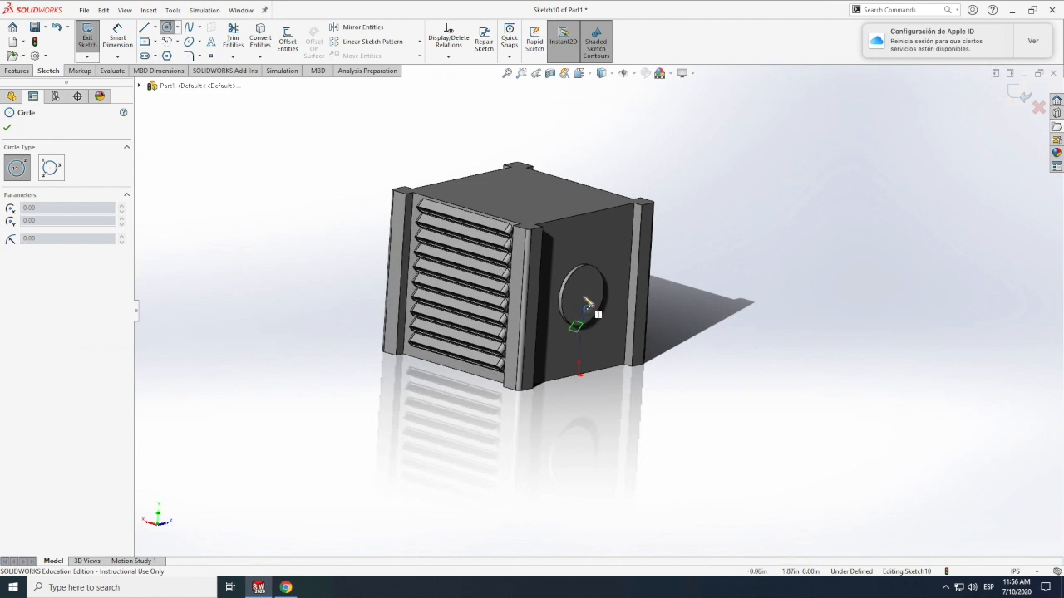
key("Escape")
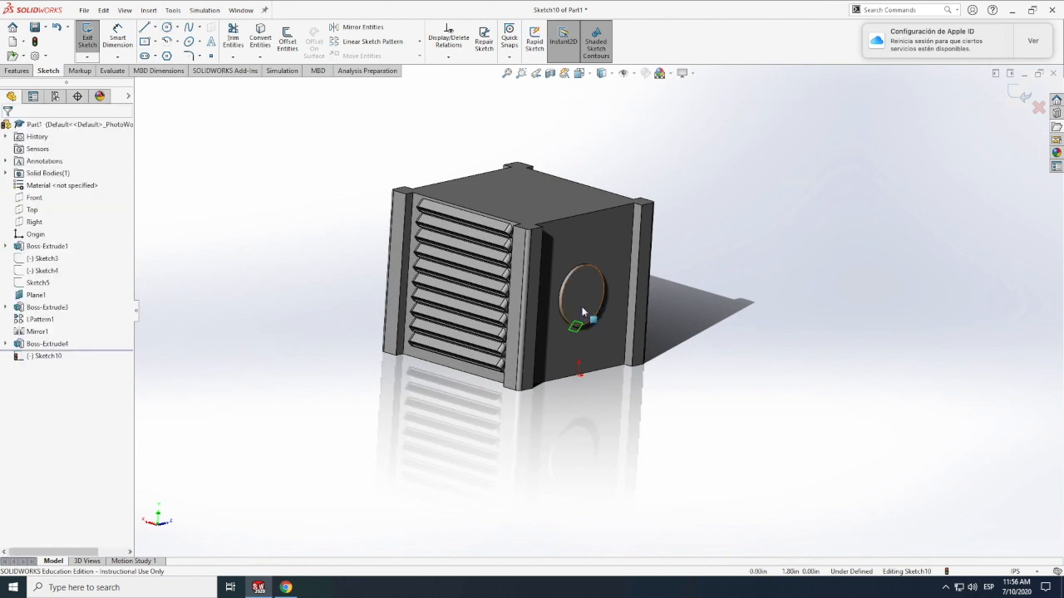
Step: Draw a vertical centerline across the circular boss face, from the highest to the lowest point of its edge
left_click(156, 29)
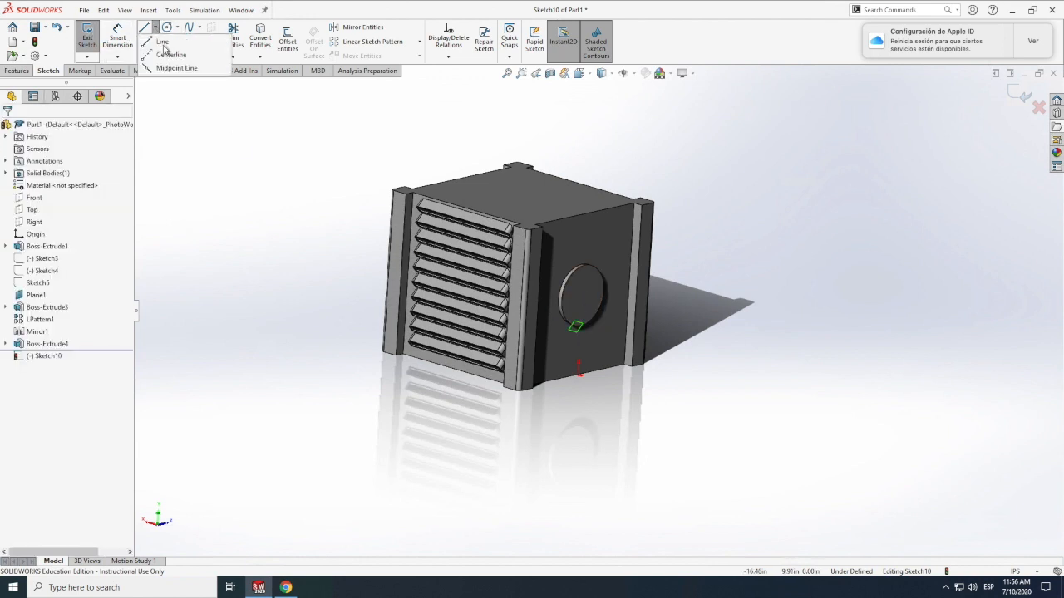
left_click(170, 61)
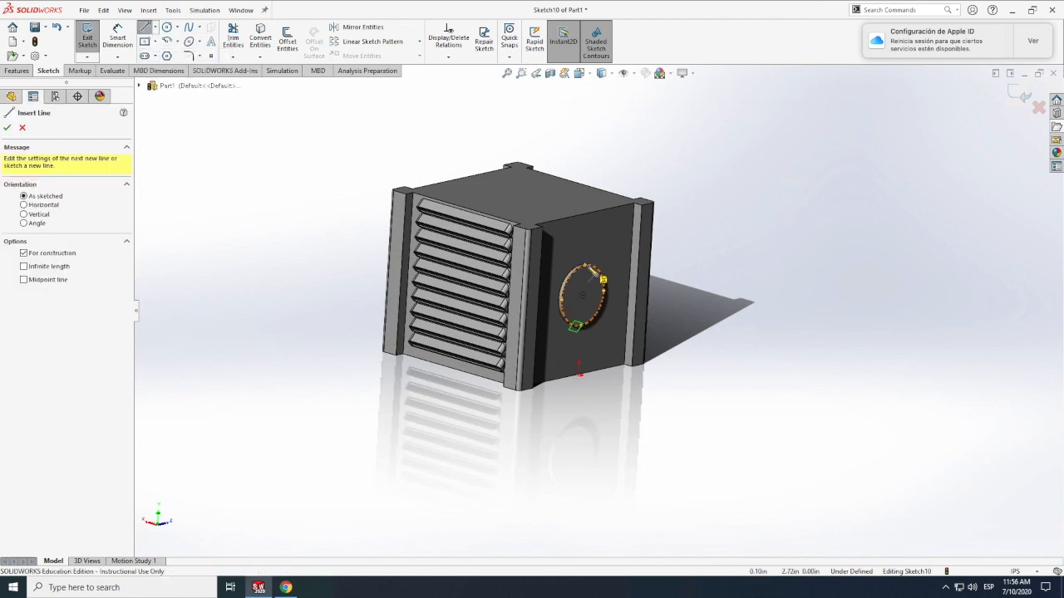
left_click(586, 266)
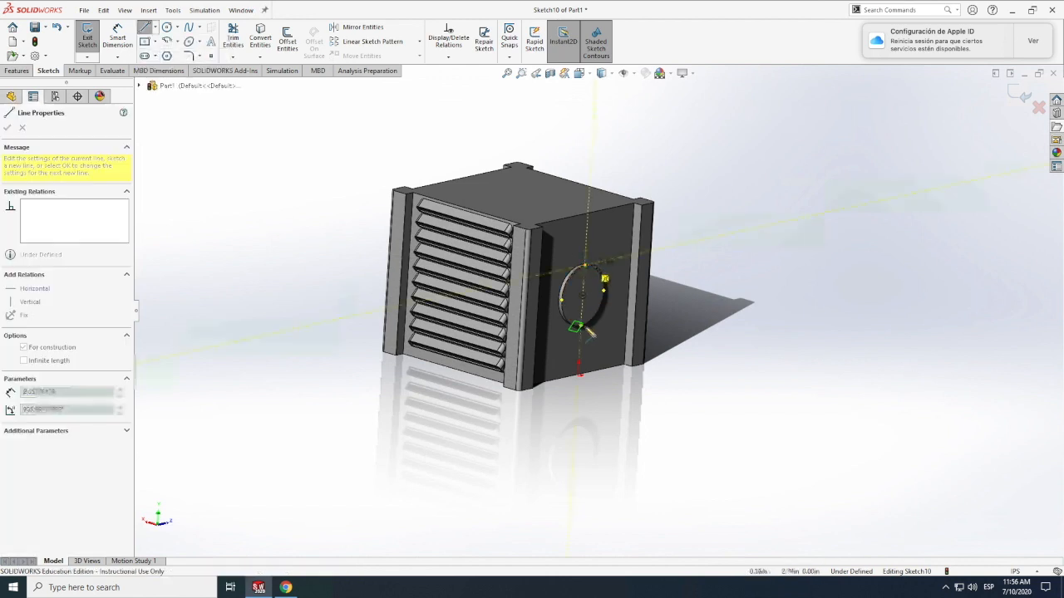
left_click(586, 328)
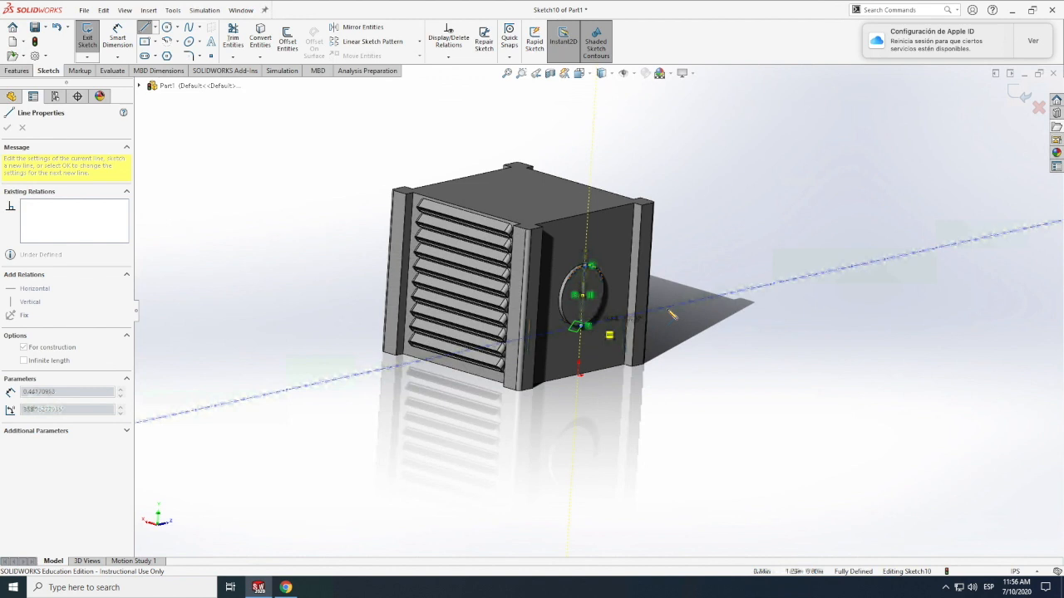
key("Escape")
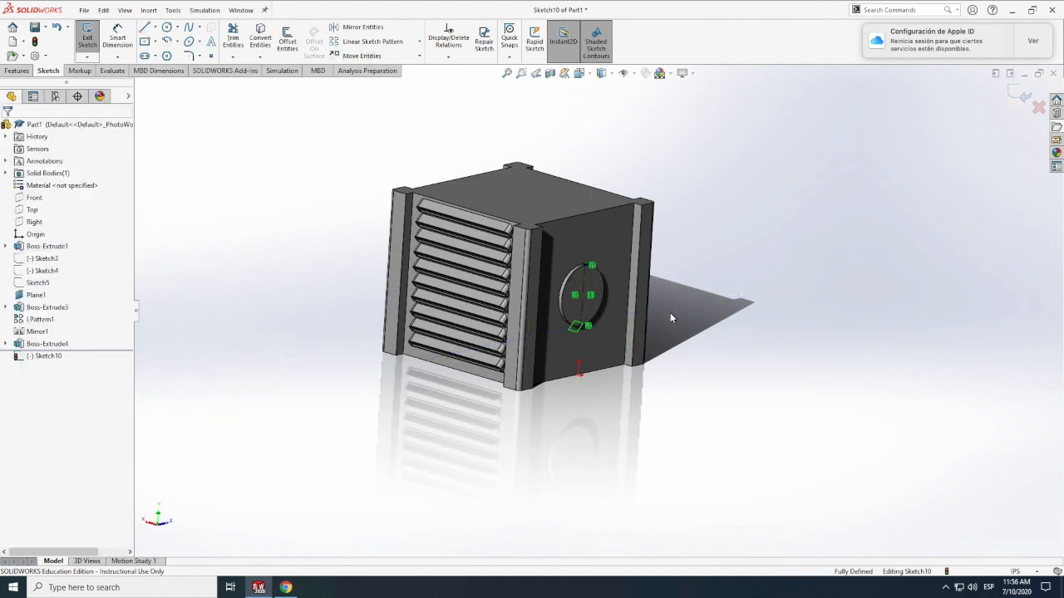
Step: Sketch a small circle centered on the centerline's midpoint on the boss face and dimension its diameter to 0.35 in
left_click(167, 27)
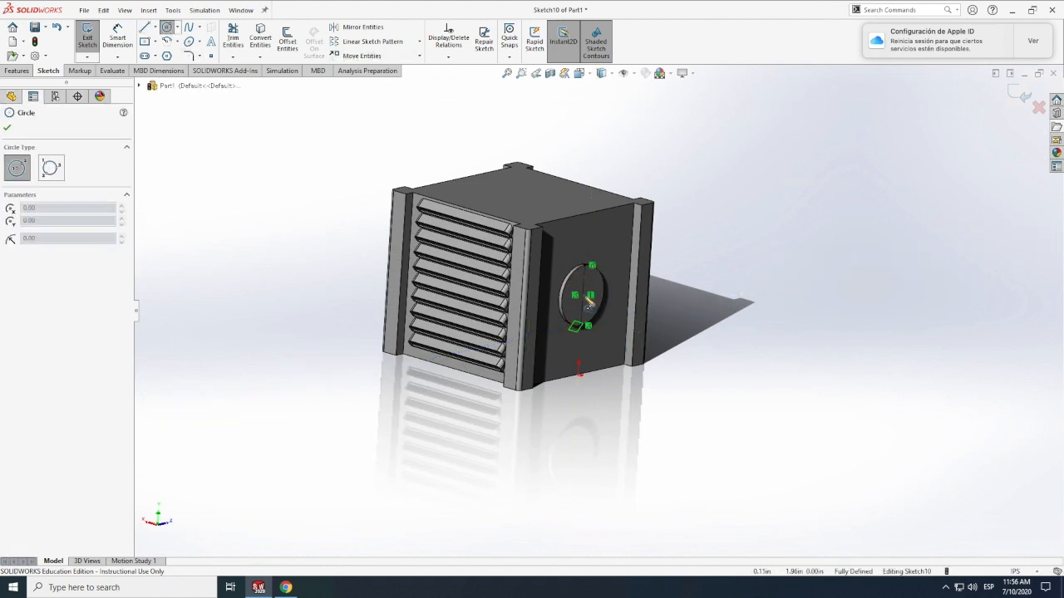
left_click(589, 294)
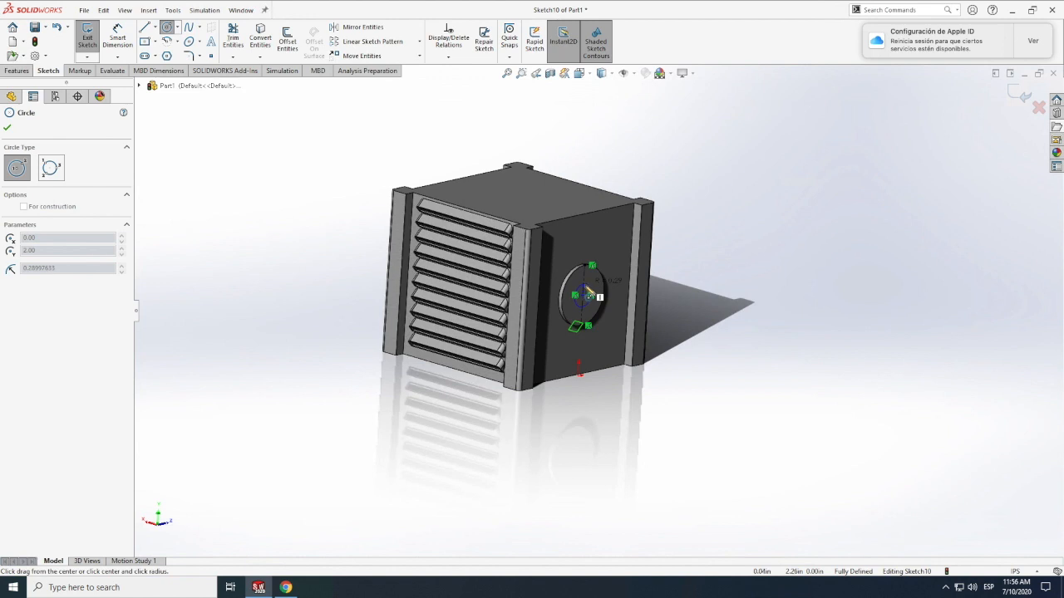
left_click(586, 301)
scroll(585, 300, "down", 2)
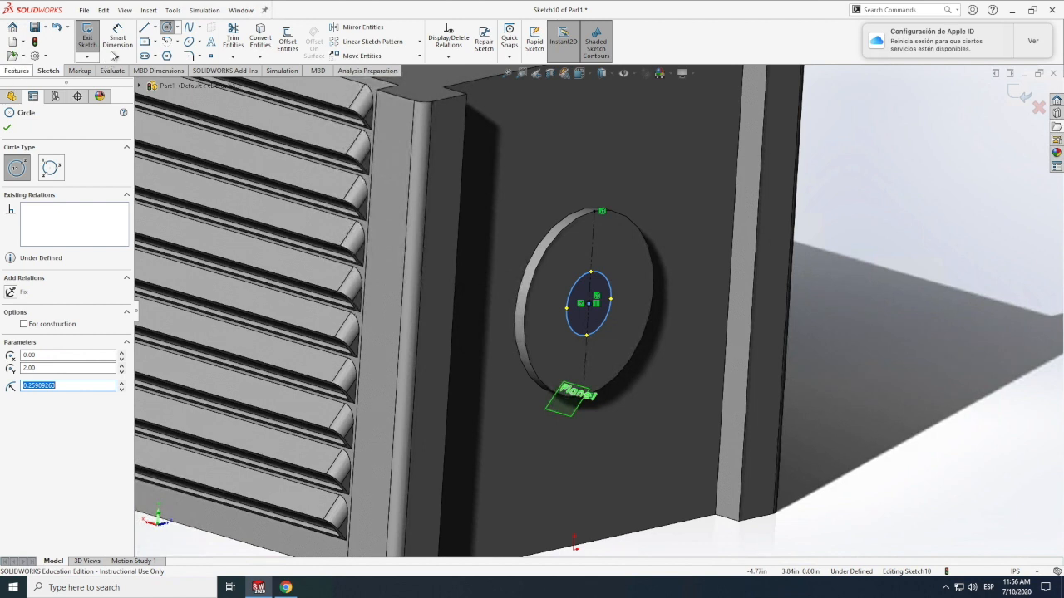
left_click(114, 49)
left_click(612, 308)
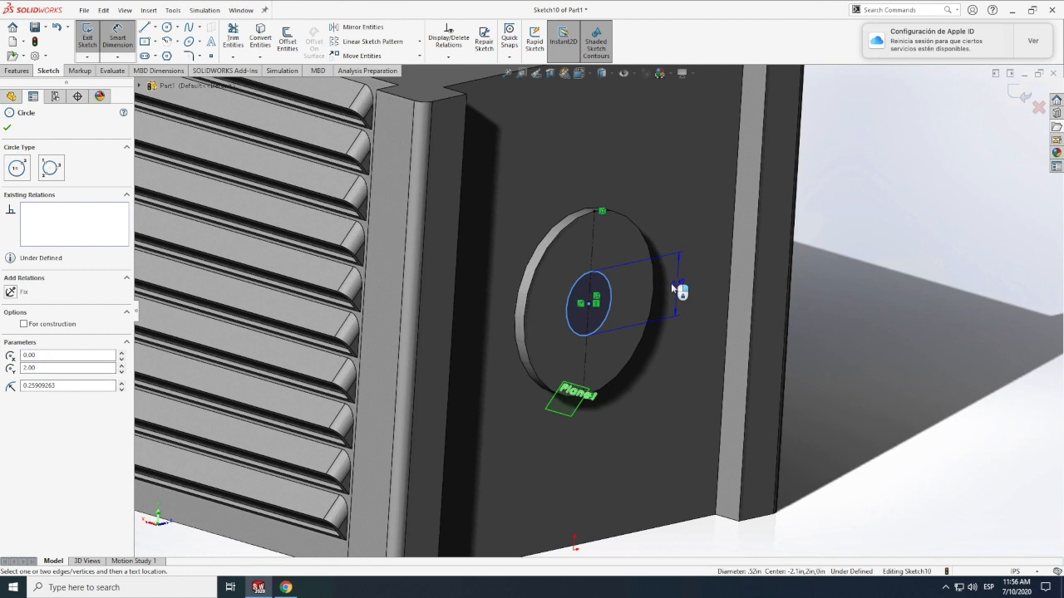
left_click(640, 286)
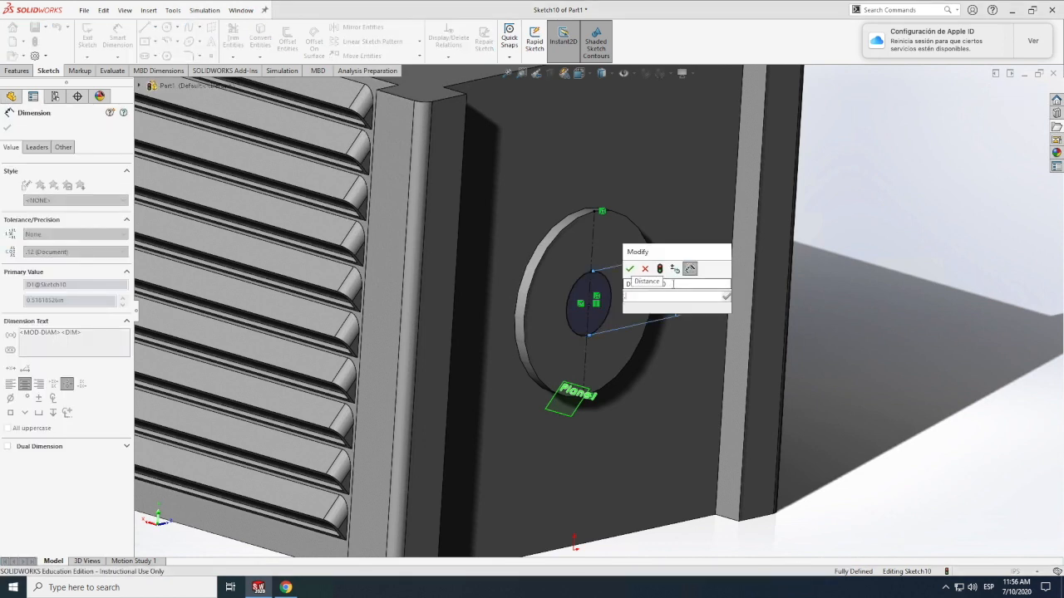
type(".35")
key("Return")
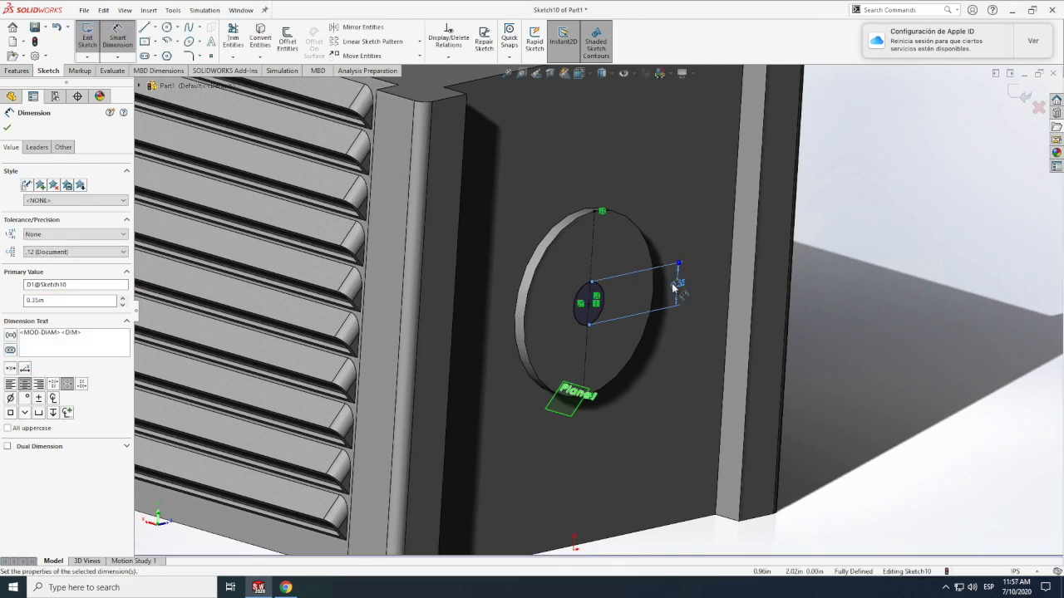
Step: Set the small circle's diameter to 0.3 in
left_click(678, 285)
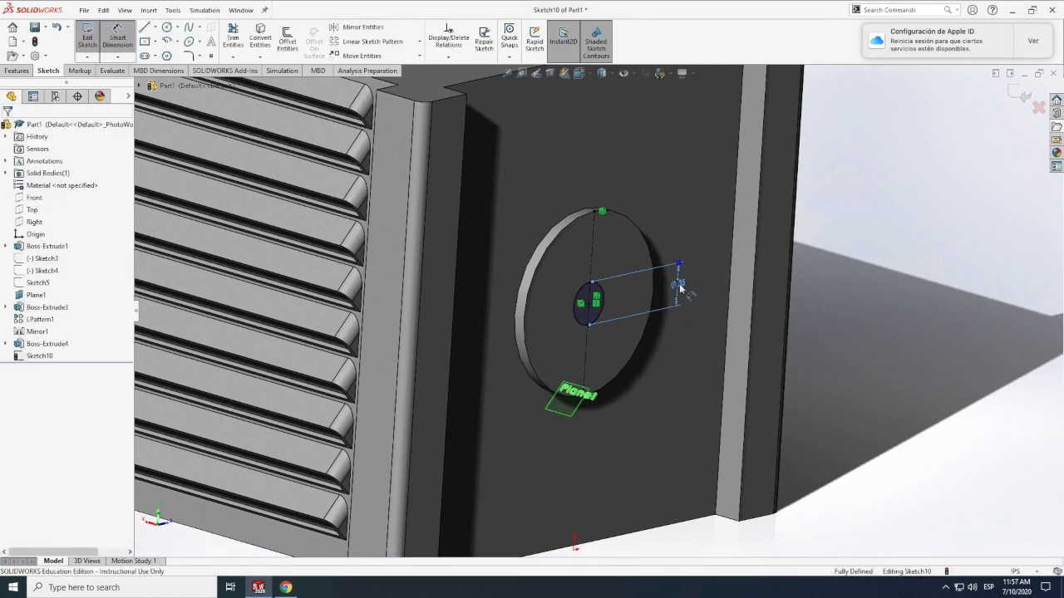
key("BackSpace")
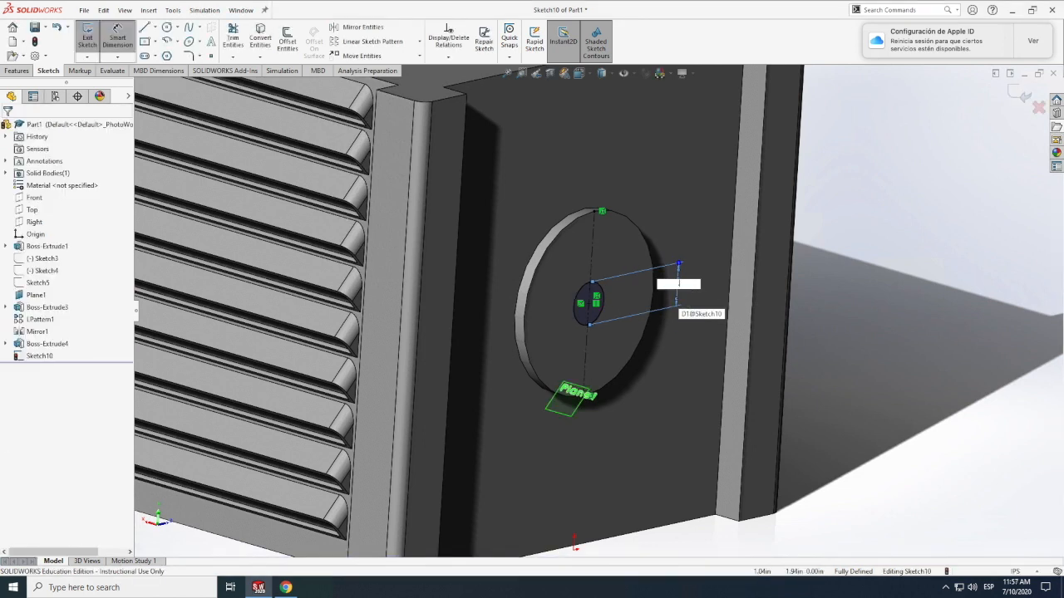
type(".3")
key("Return")
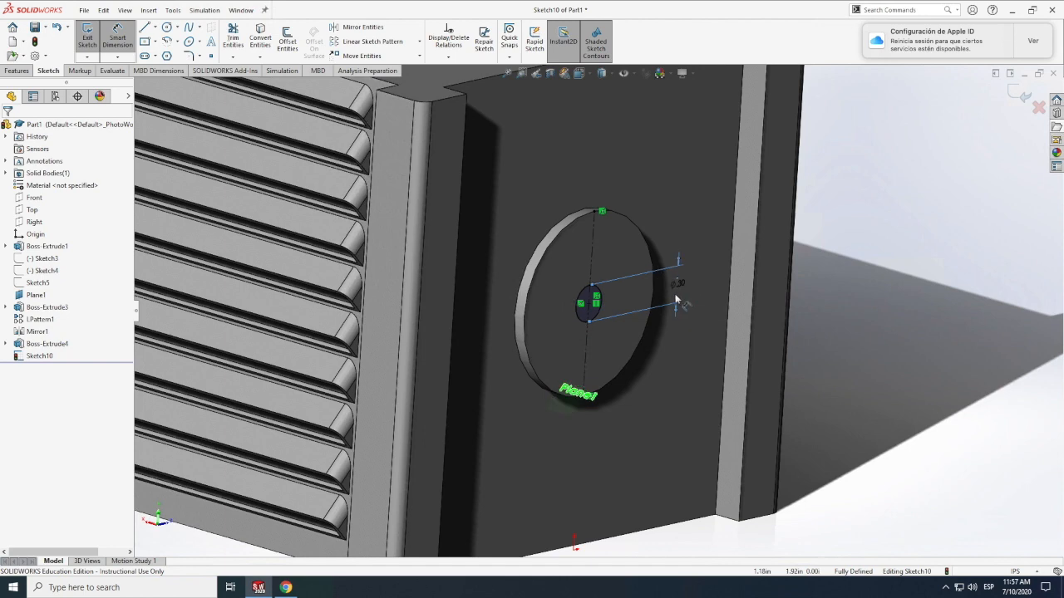
Step: Extrude the 0.3 in circle from the boss face with a blind depth of 0.1 in, merged with the part
scroll(676, 300, "up", 6)
scroll(666, 316, "down", 2)
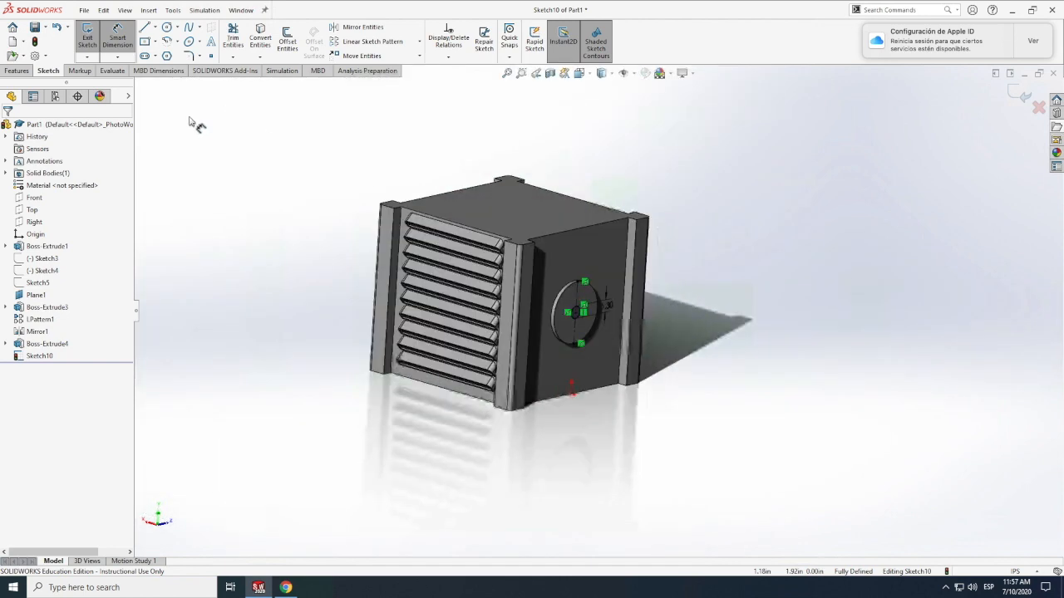
left_click(17, 71)
left_click(91, 40)
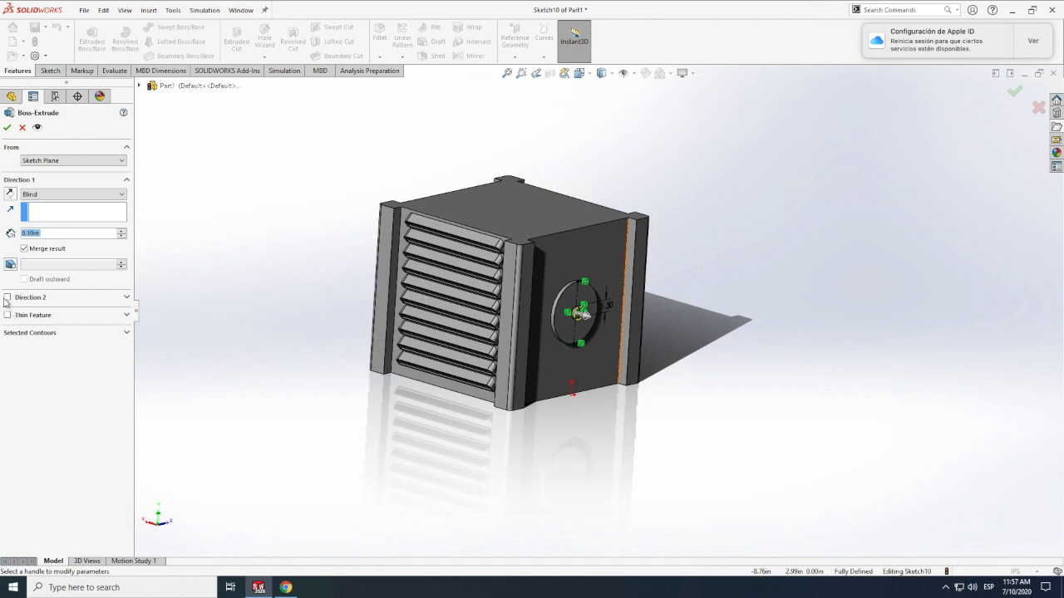
left_click(6, 127)
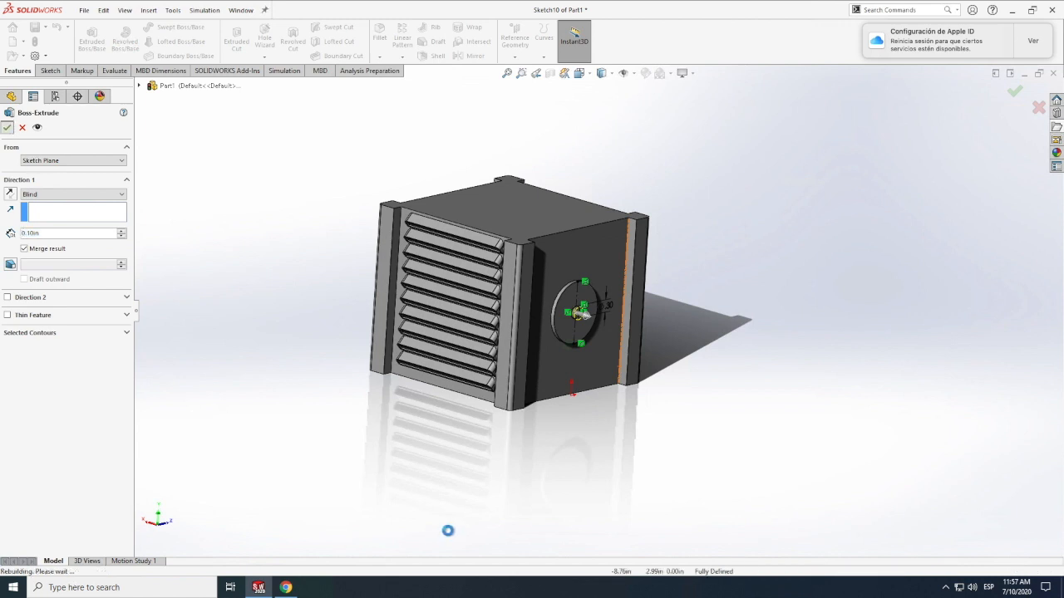
left_click(443, 486)
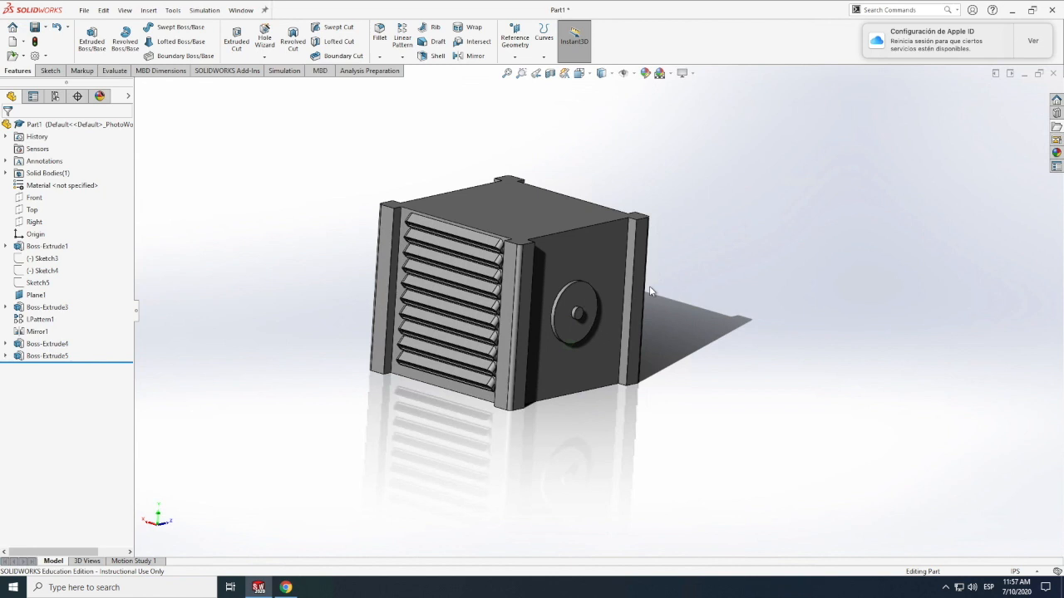
Step: Start a sketch on the Front plane and draw a horizontal centerline about 3.02 in long from the origin toward the boss side
scroll(584, 332, "down", 2)
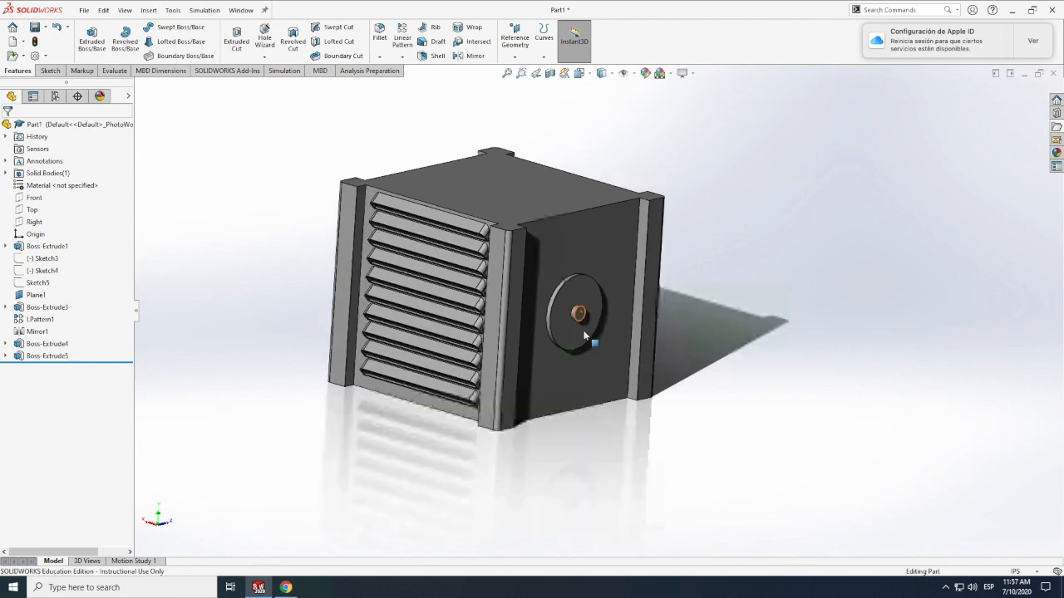
scroll(585, 340, "down", 1)
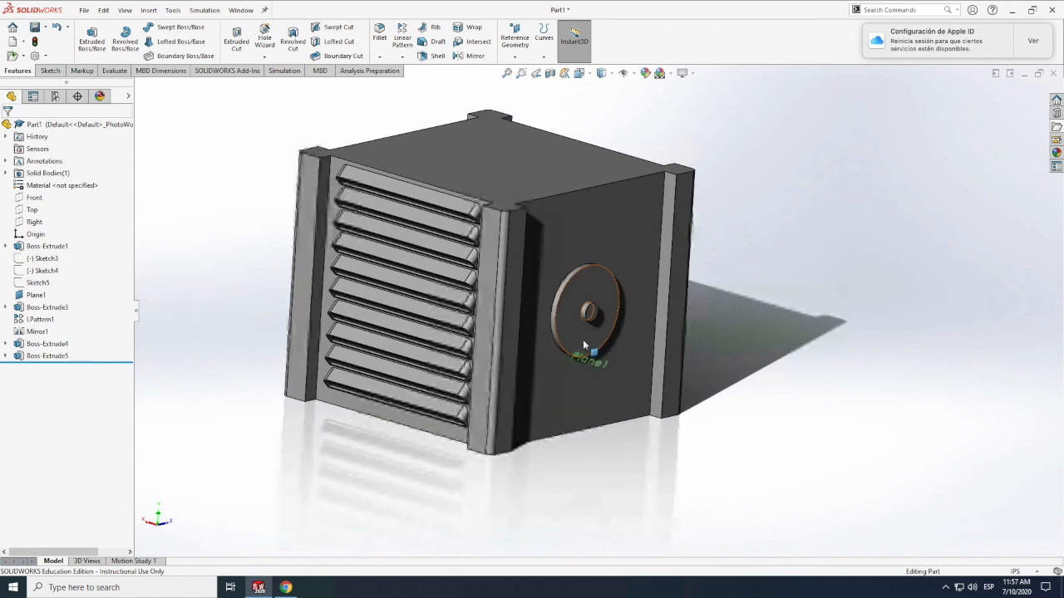
scroll(584, 341, "up", 1)
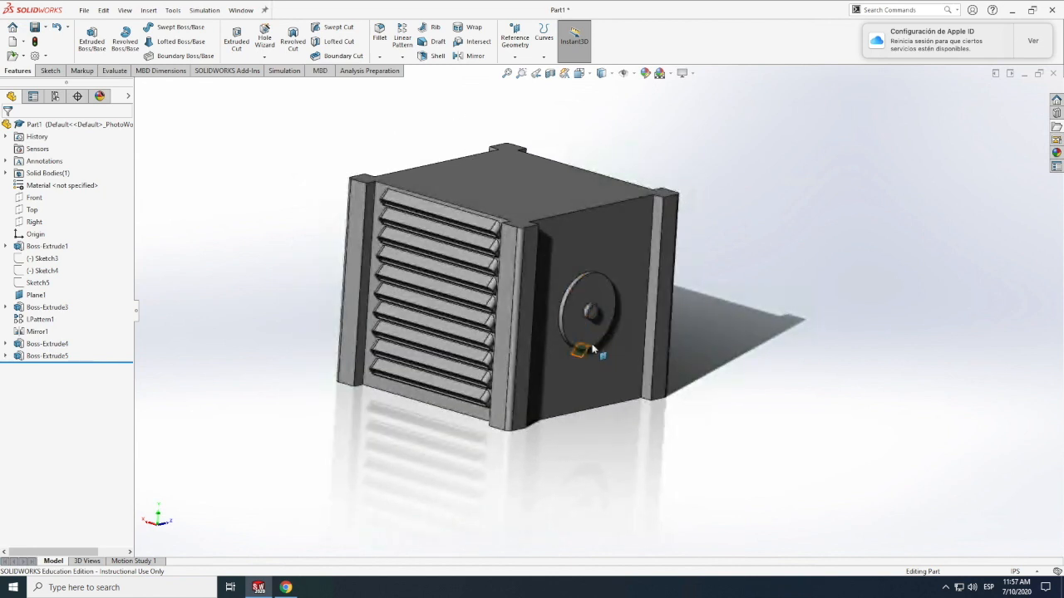
left_click(34, 199)
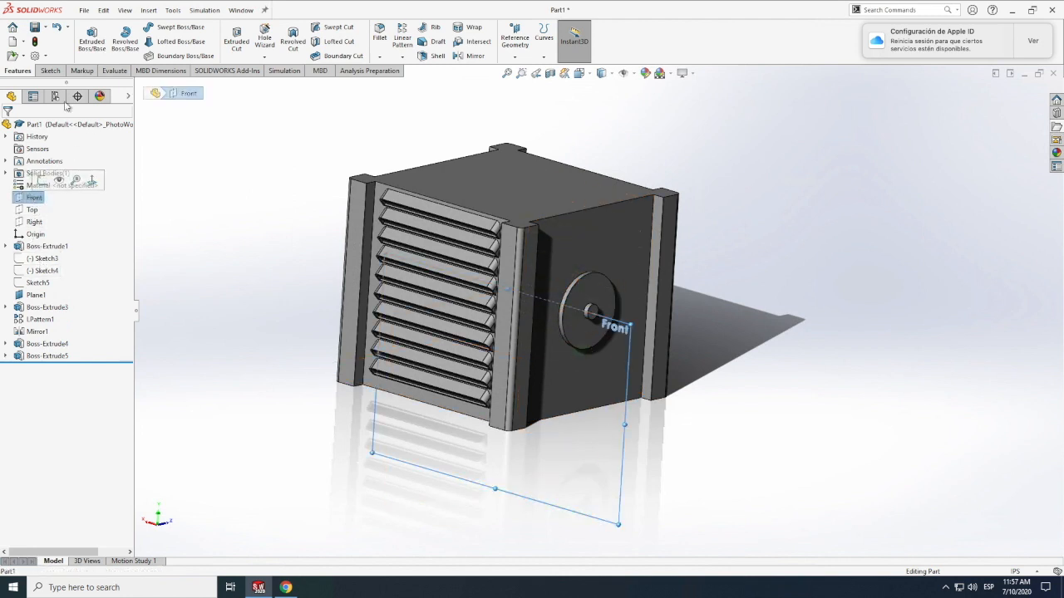
left_click(50, 71)
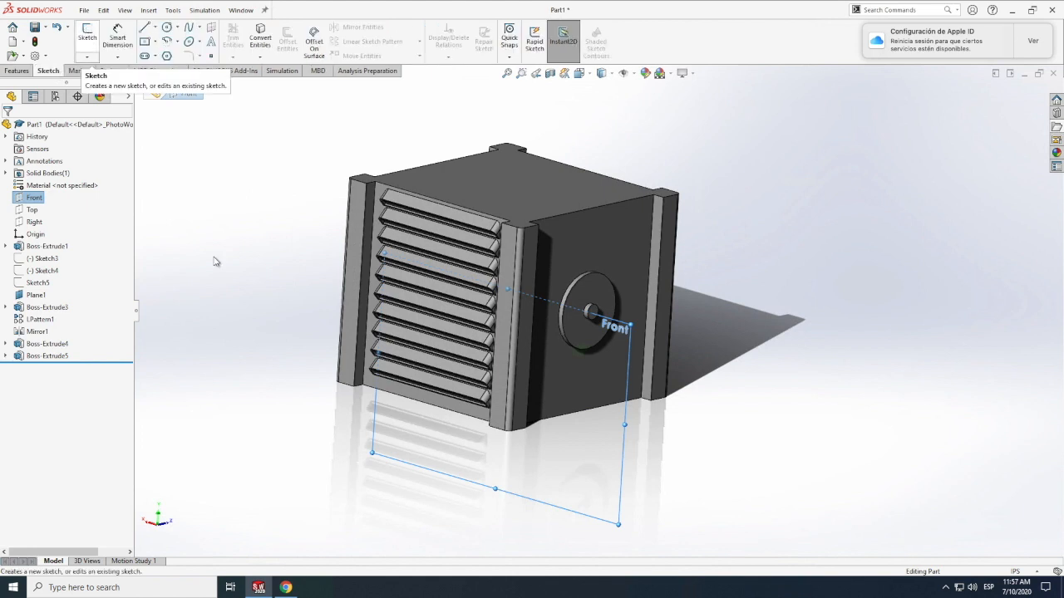
left_click(86, 38)
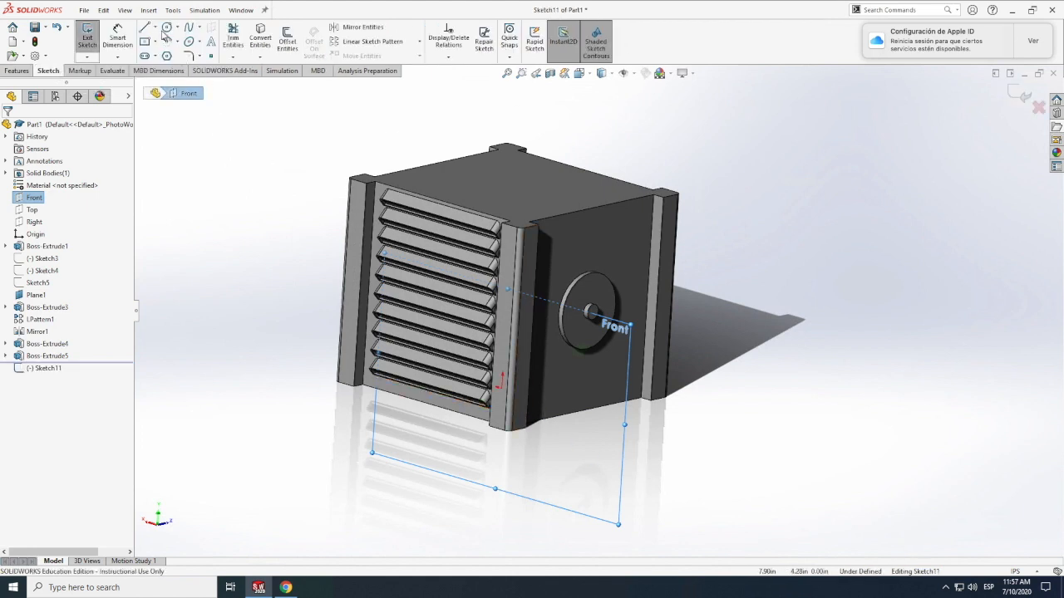
left_click(154, 28)
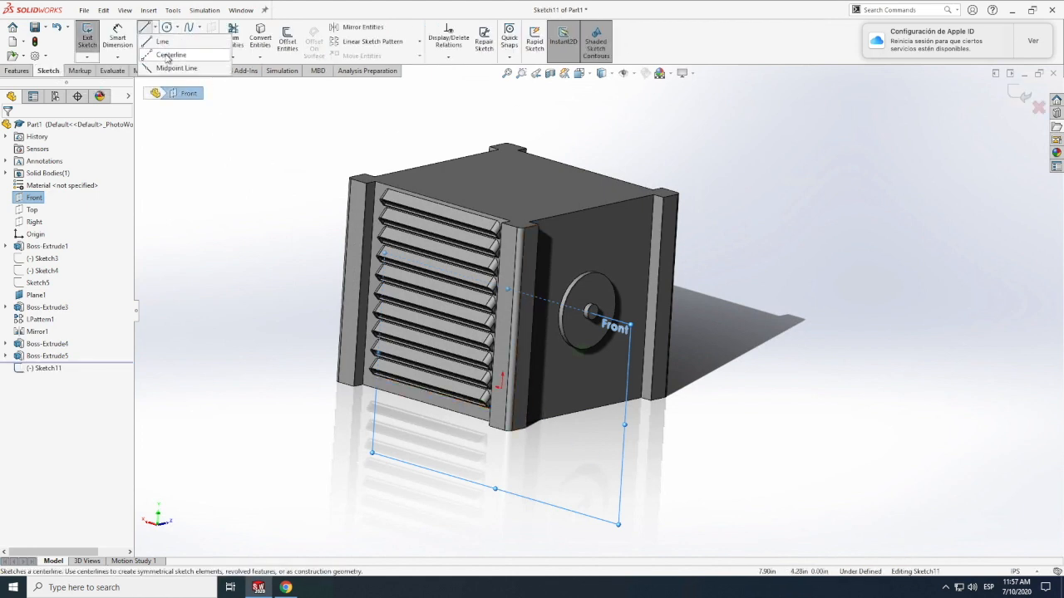
left_click(164, 55)
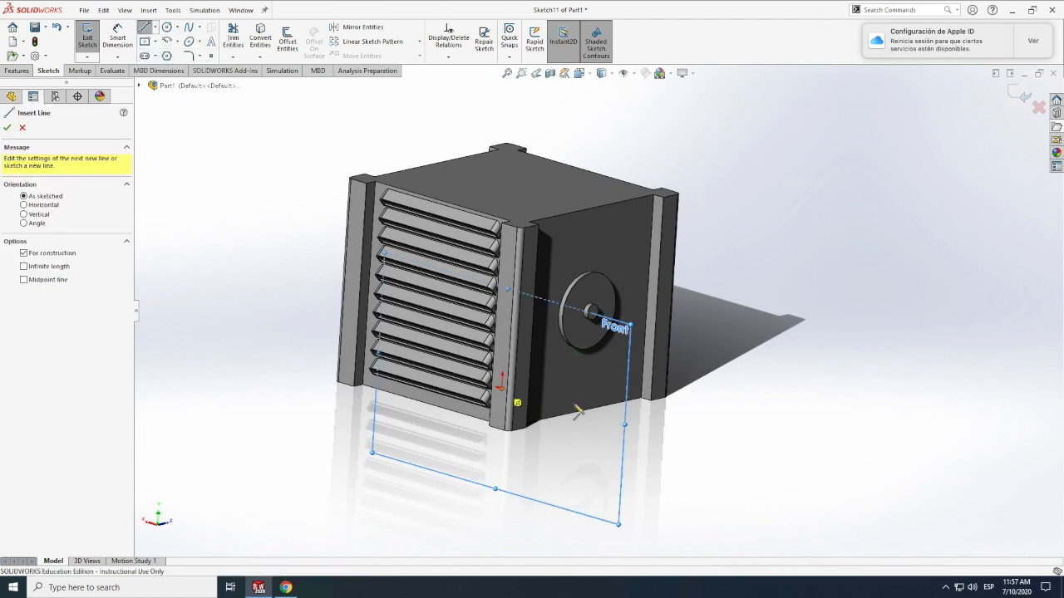
left_click(502, 387)
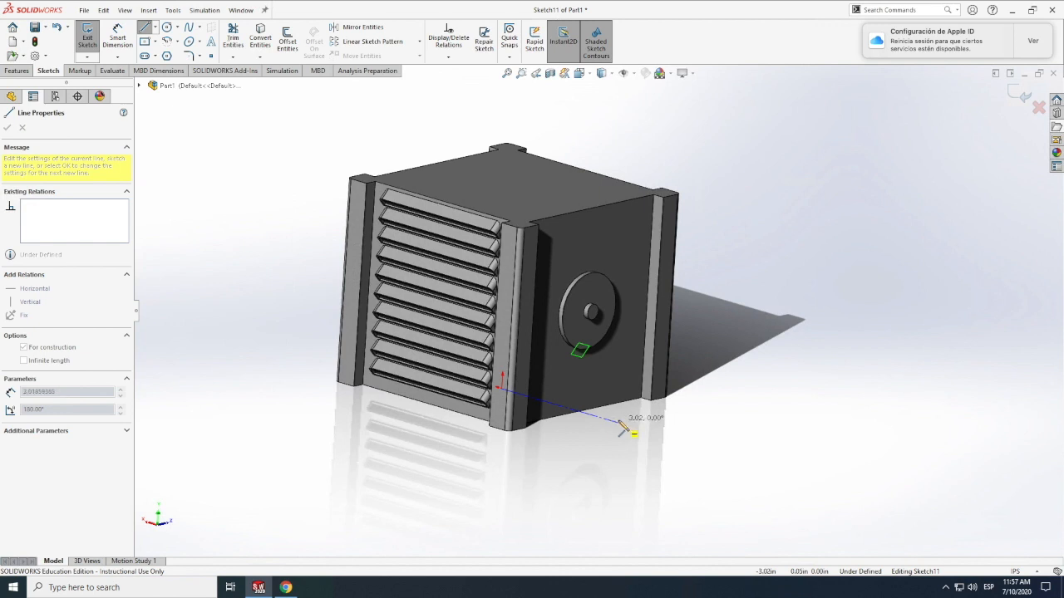
left_click(618, 422)
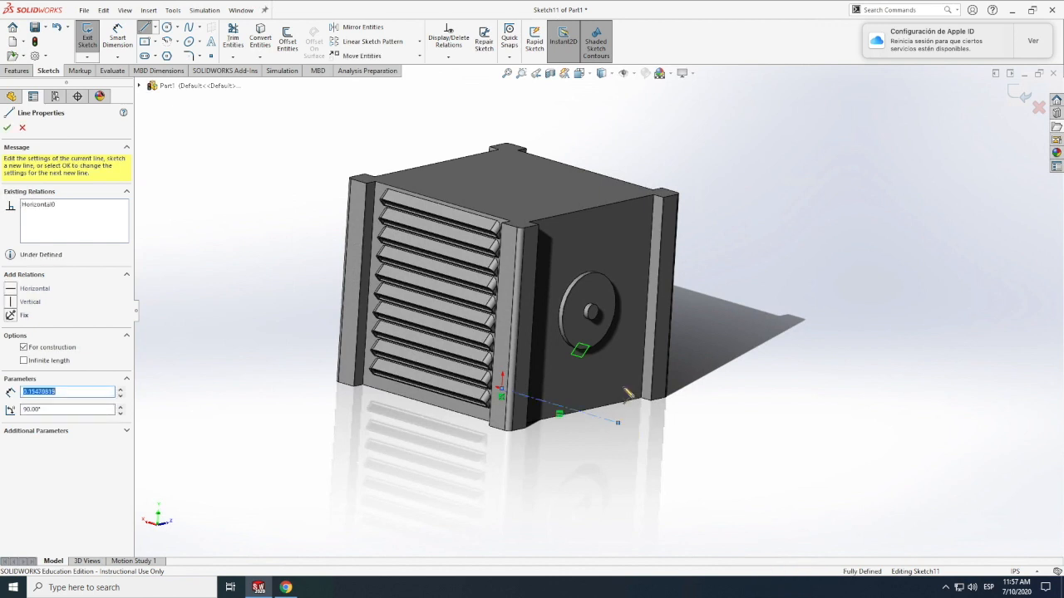
key("Escape")
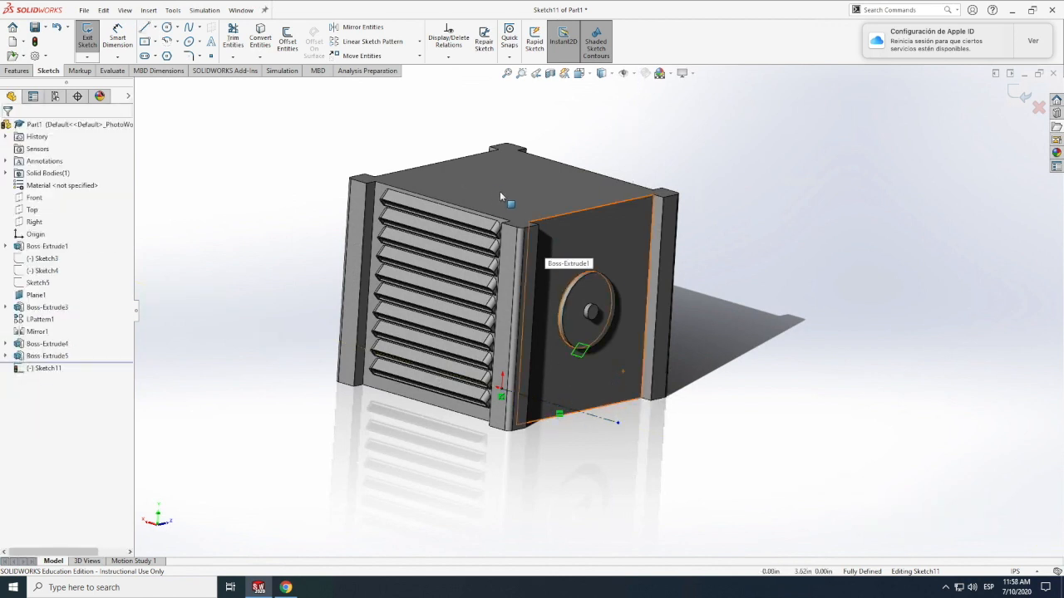
Step: Dimension the horizontal centerline's length to 2 in
left_click(117, 37)
left_click(588, 420)
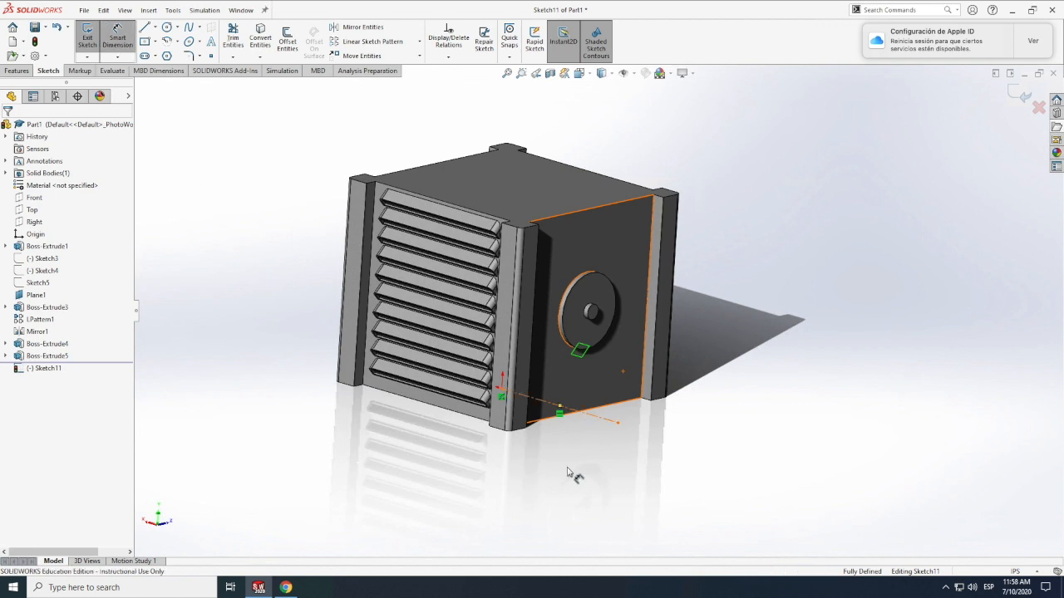
left_click(564, 481)
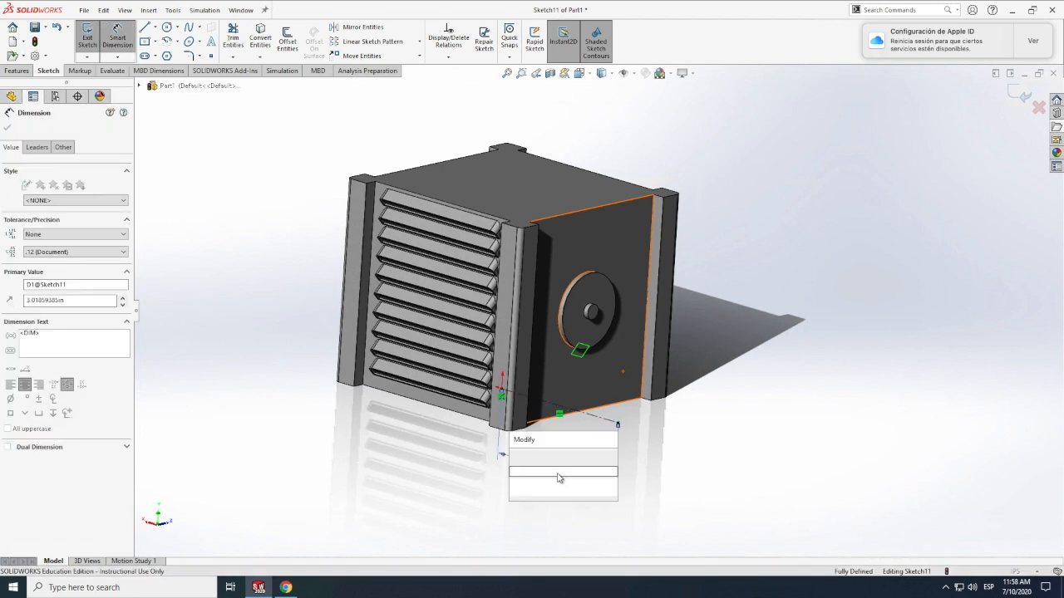
type("2")
key("Return")
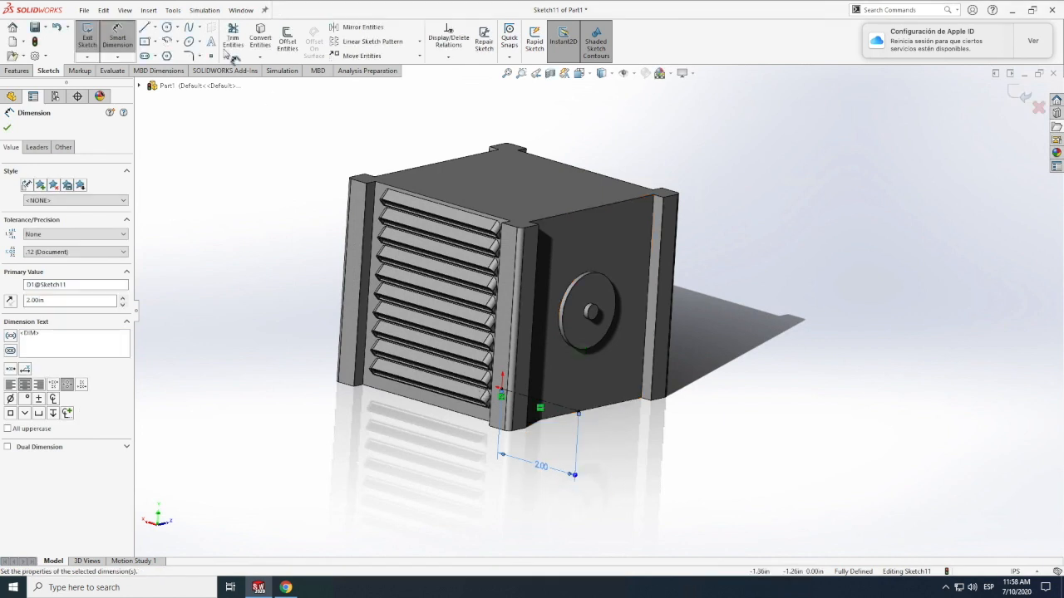
Step: Draw a vertical centerline about 2.08 in long from the horizontal centerline's outer end up to the small boss
left_click(155, 28)
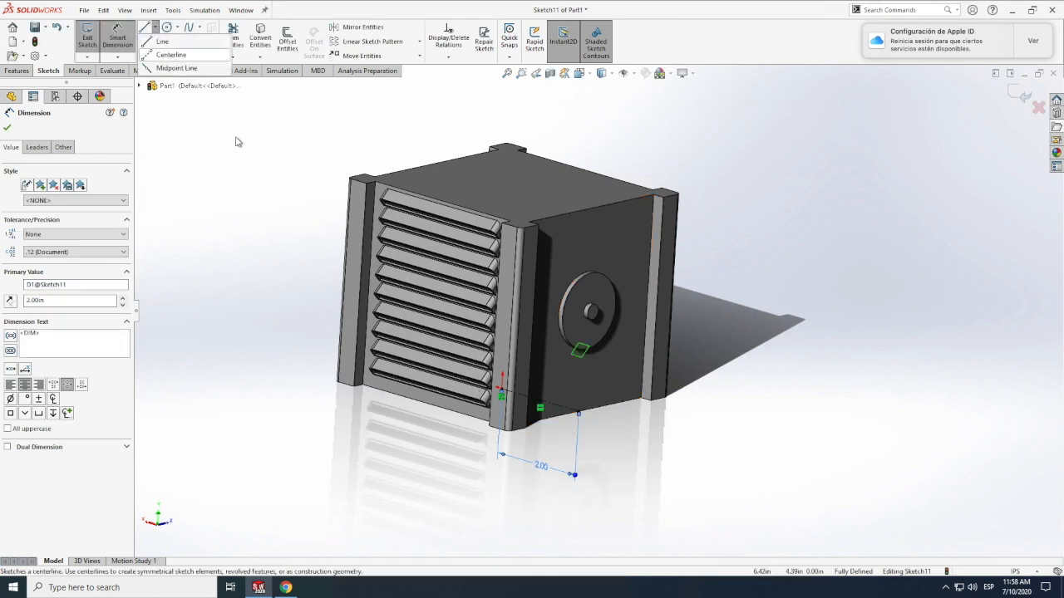
left_click(177, 50)
left_click(580, 412)
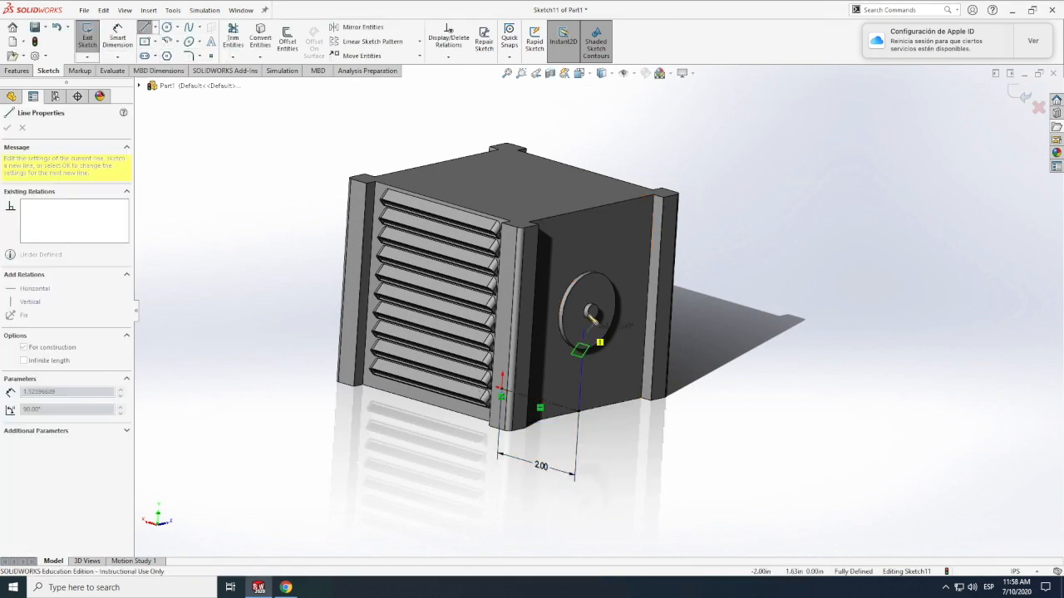
left_click(589, 311)
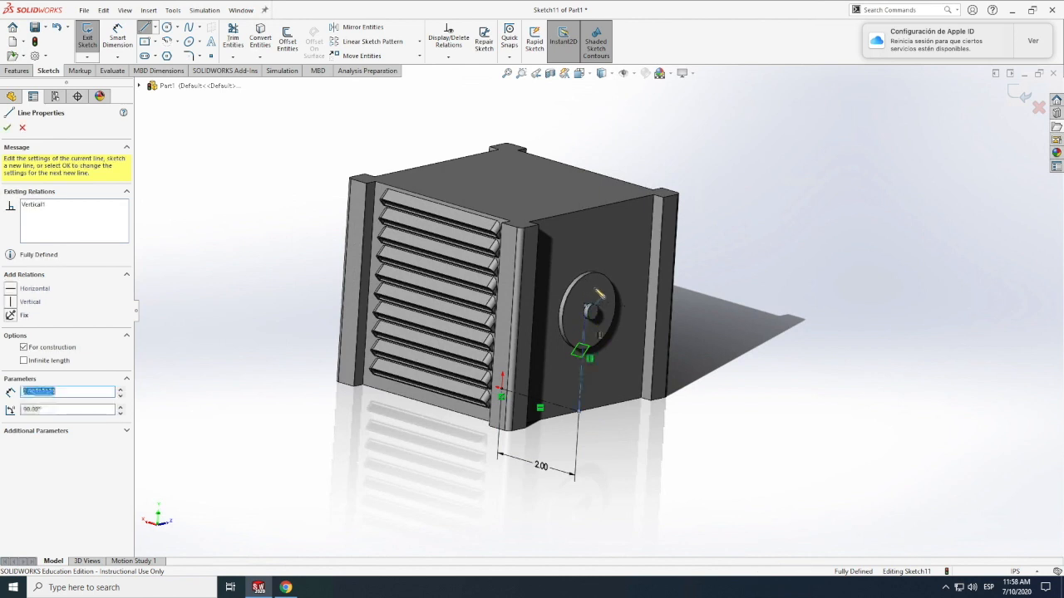
key("Escape")
Step: Dimension the vertical centerline's length to 2 in
left_click(117, 38)
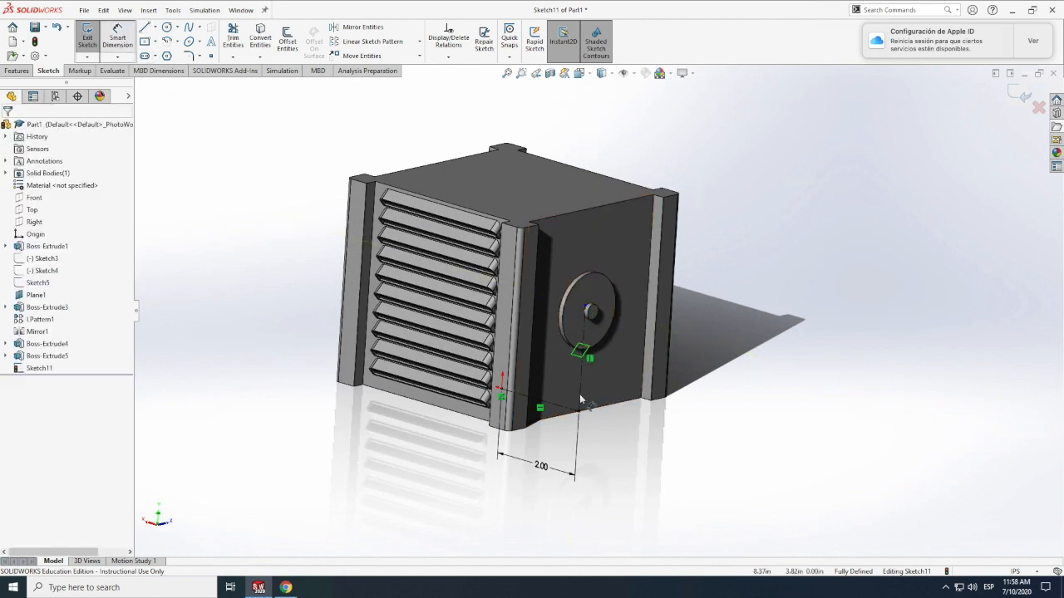
left_click(582, 394)
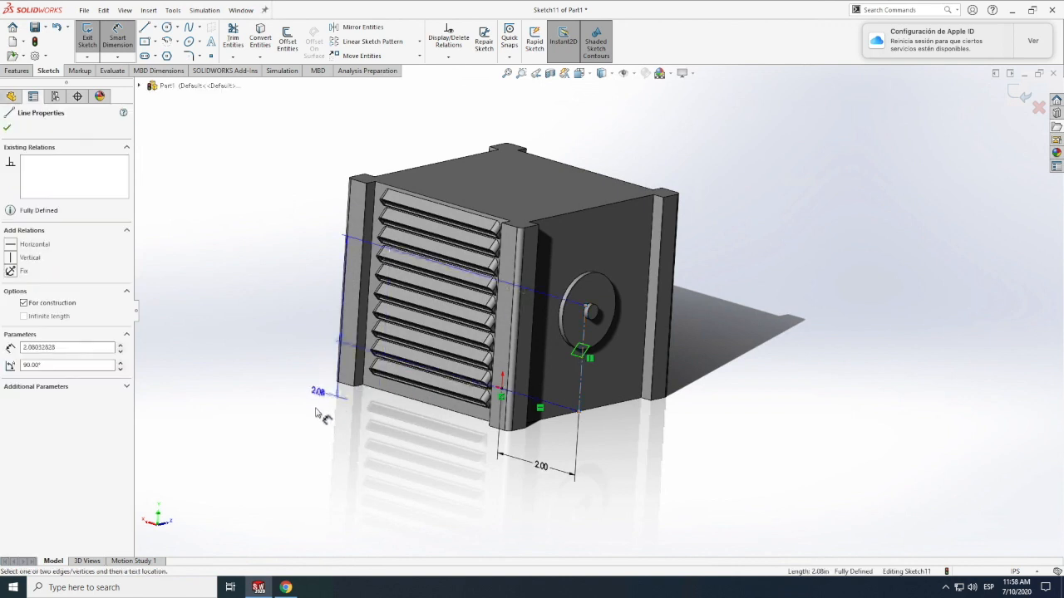
left_click(318, 418)
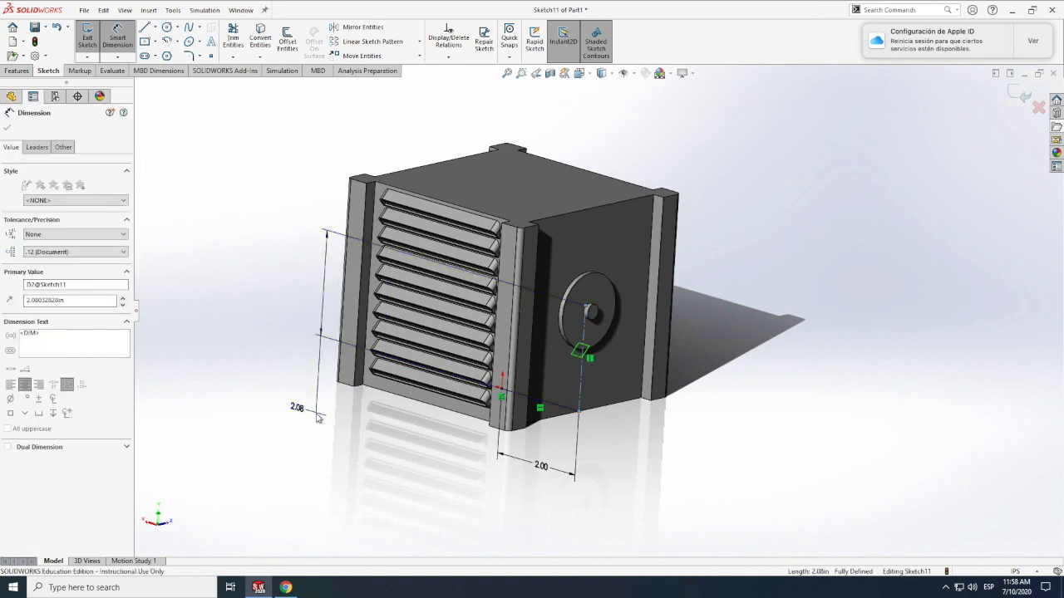
type("2")
key("Return")
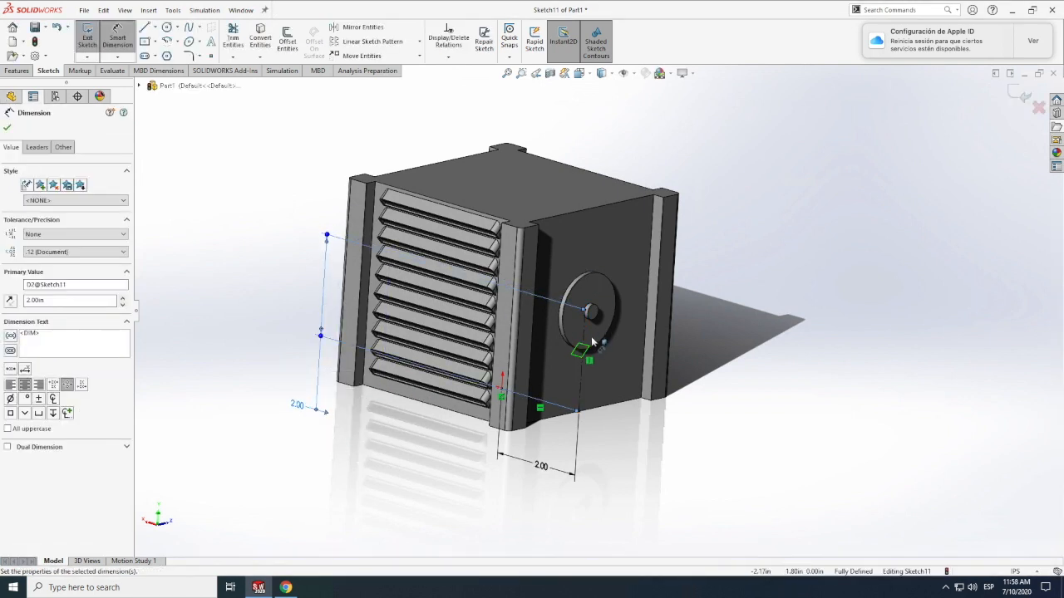
Step: Set the horizontal centerline's length to 2.2 in
double_click(548, 471)
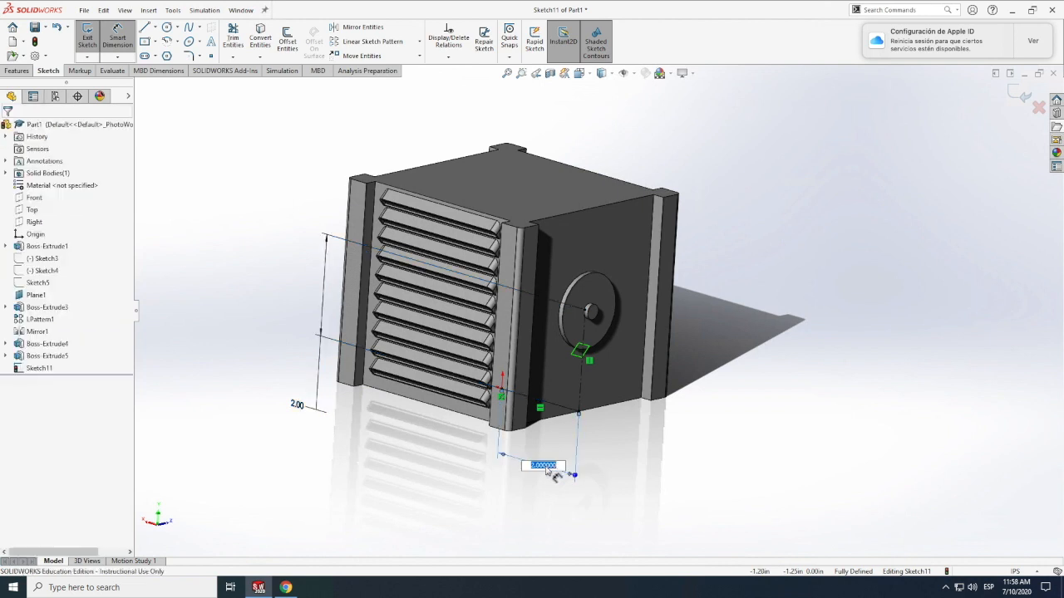
type("2.2")
key("Return")
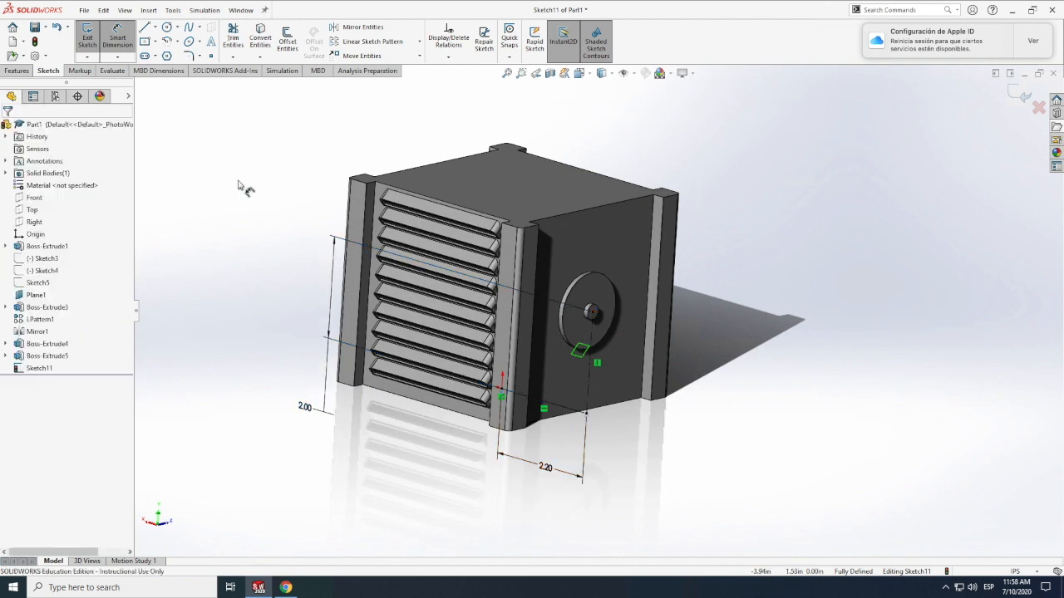
left_click(156, 31)
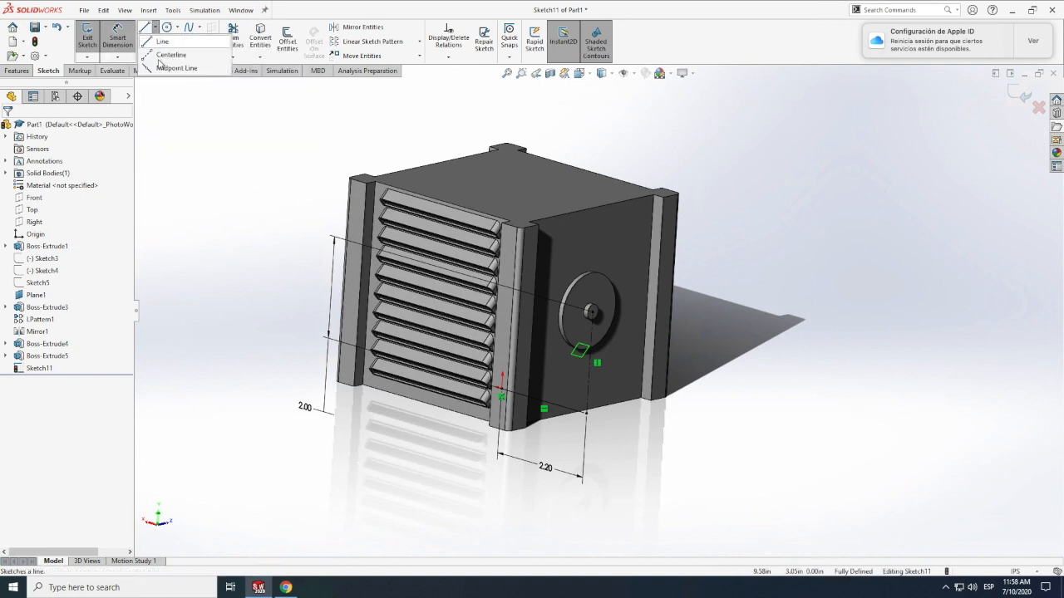
left_click(163, 55)
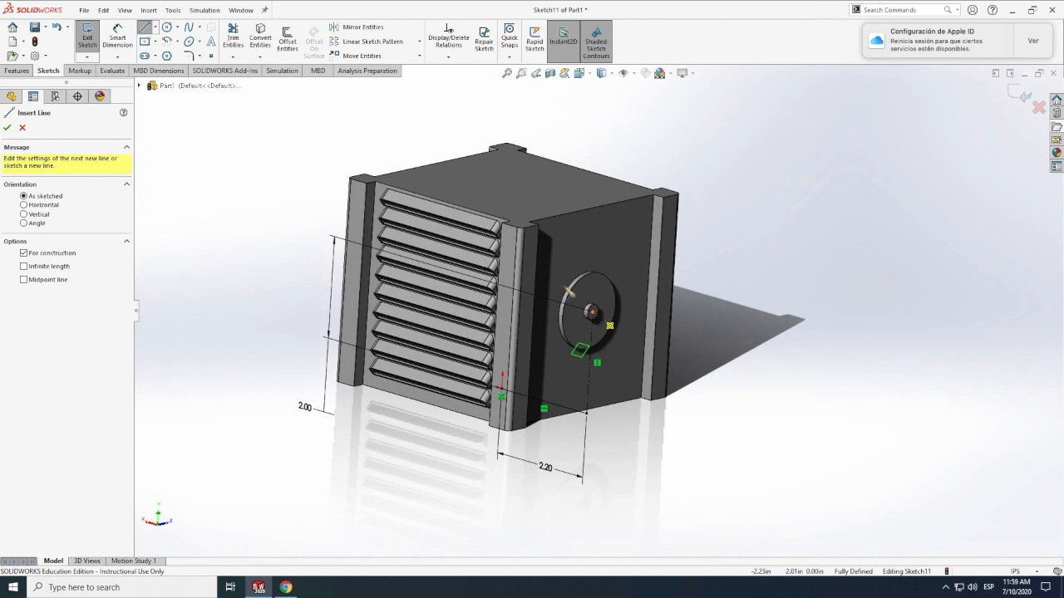
left_click(569, 291)
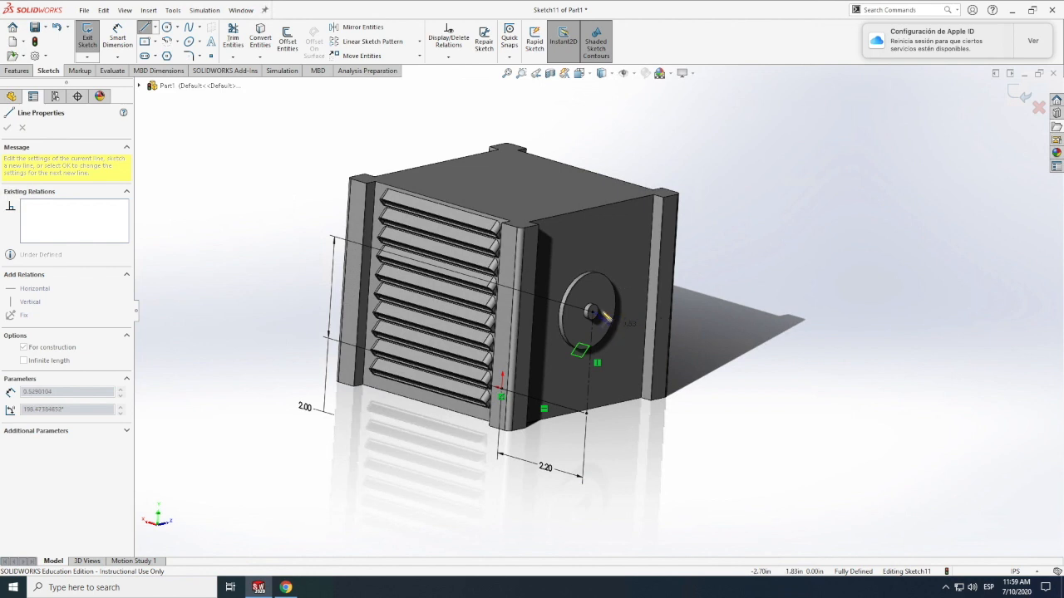
scroll(611, 300, "down", 2)
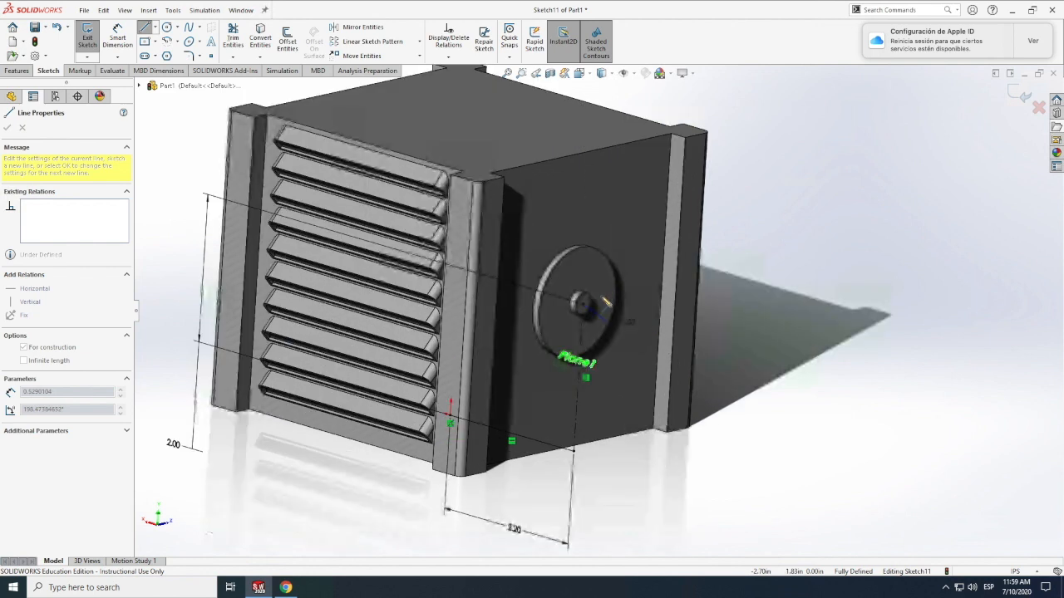
scroll(615, 307, "down", 5)
key("Escape")
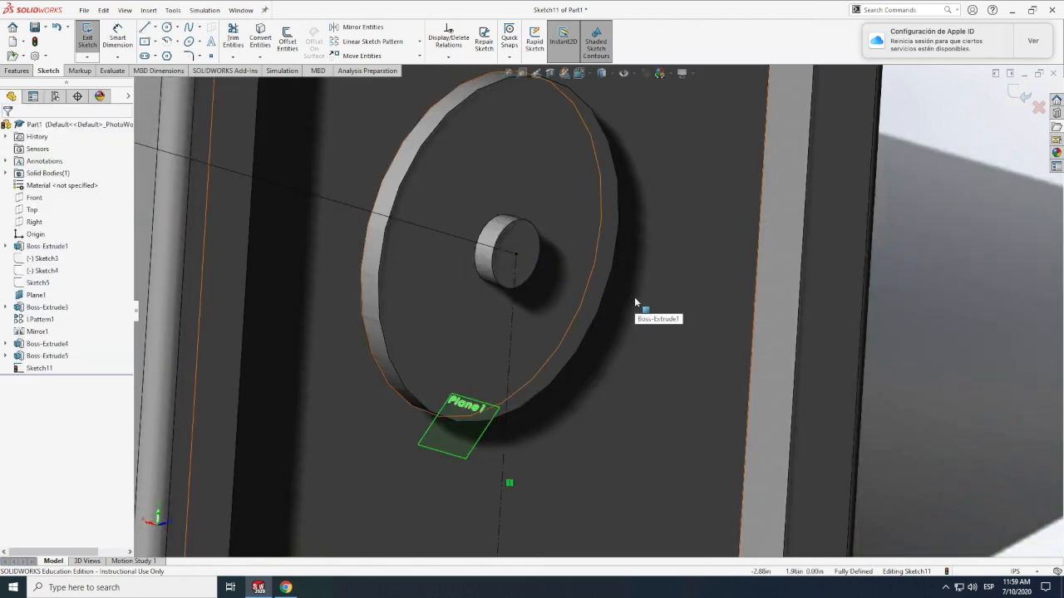
Step: Finish the Front-plane sketch, keeping both centerlines
scroll(634, 297, "up", 5)
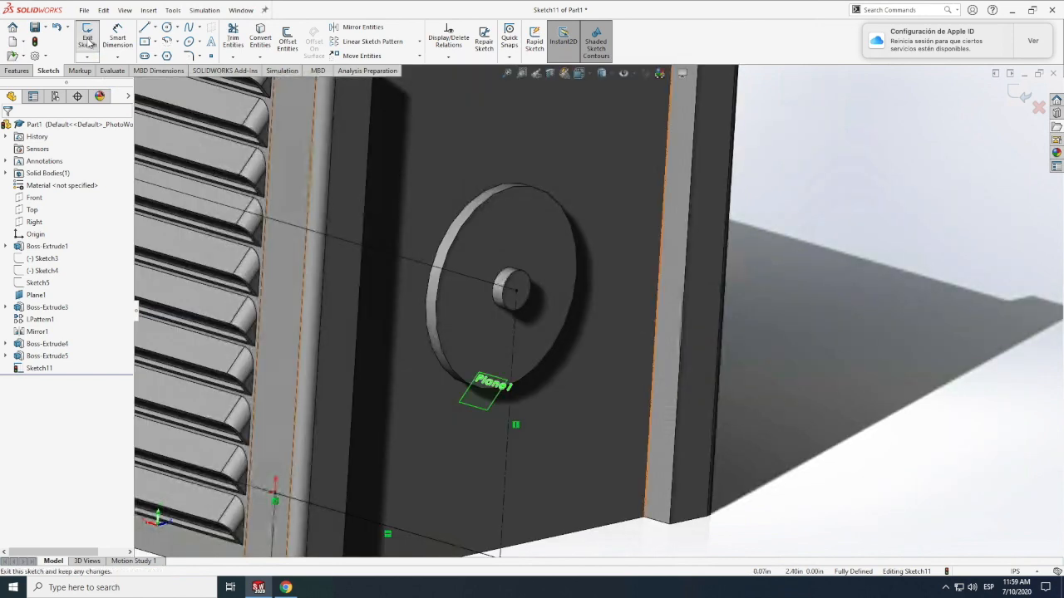
left_click(88, 39)
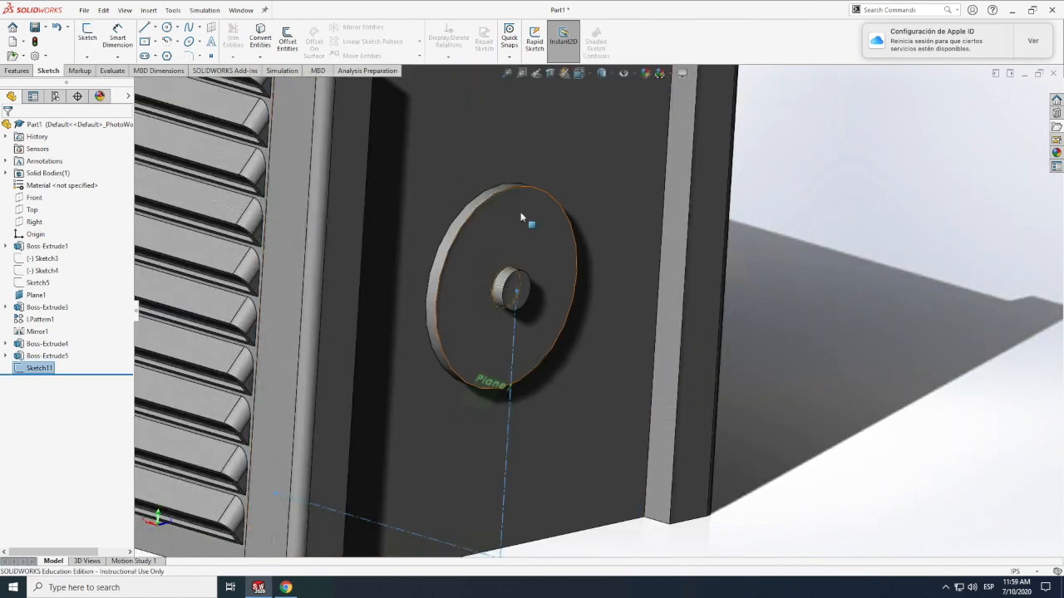
scroll(806, 259, "up", 8)
left_click(626, 344)
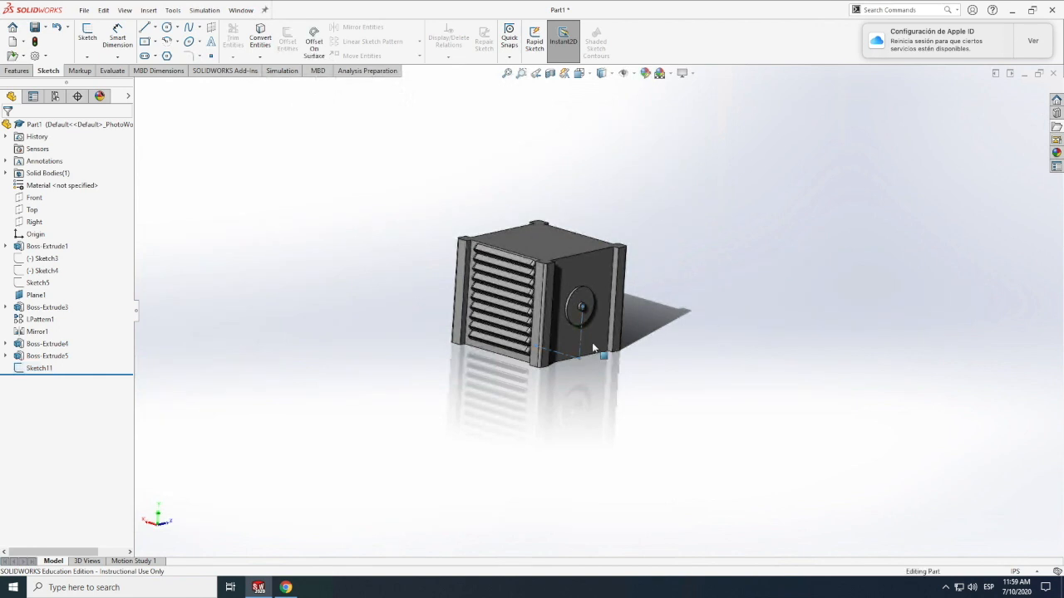
Step: Create a reference plane perpendicular to the sketch's horizontal centerline and coincident with its outer endpoint
left_click(17, 72)
left_click(515, 42)
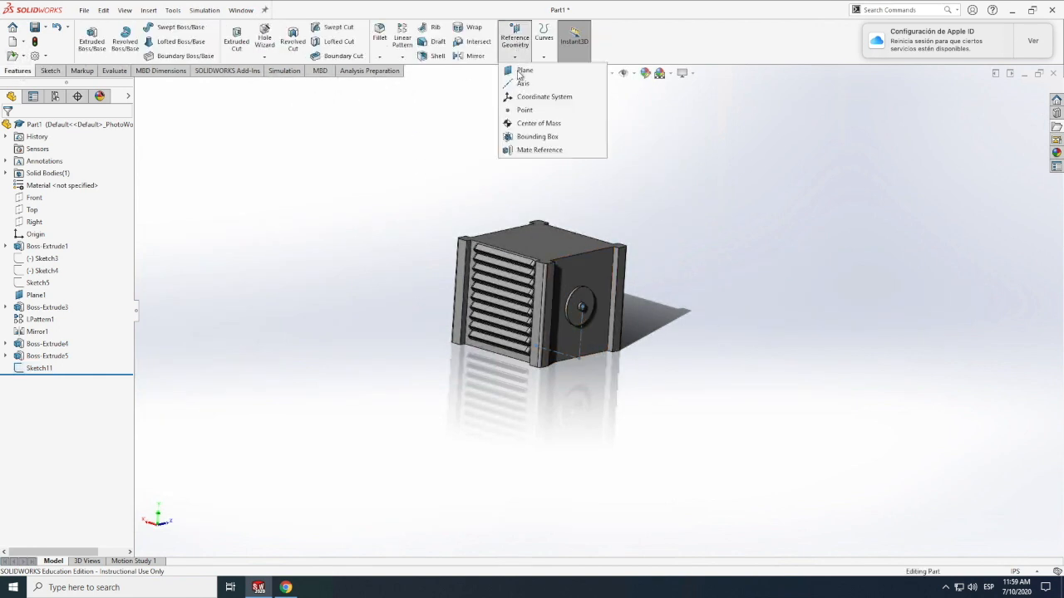
left_click(527, 73)
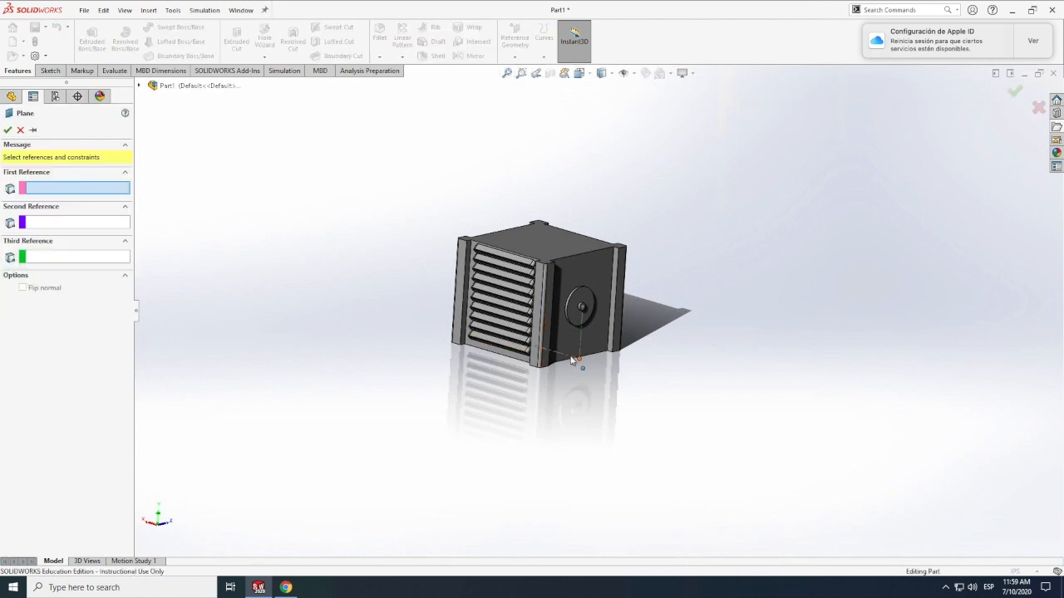
left_click(573, 361)
left_click(582, 362)
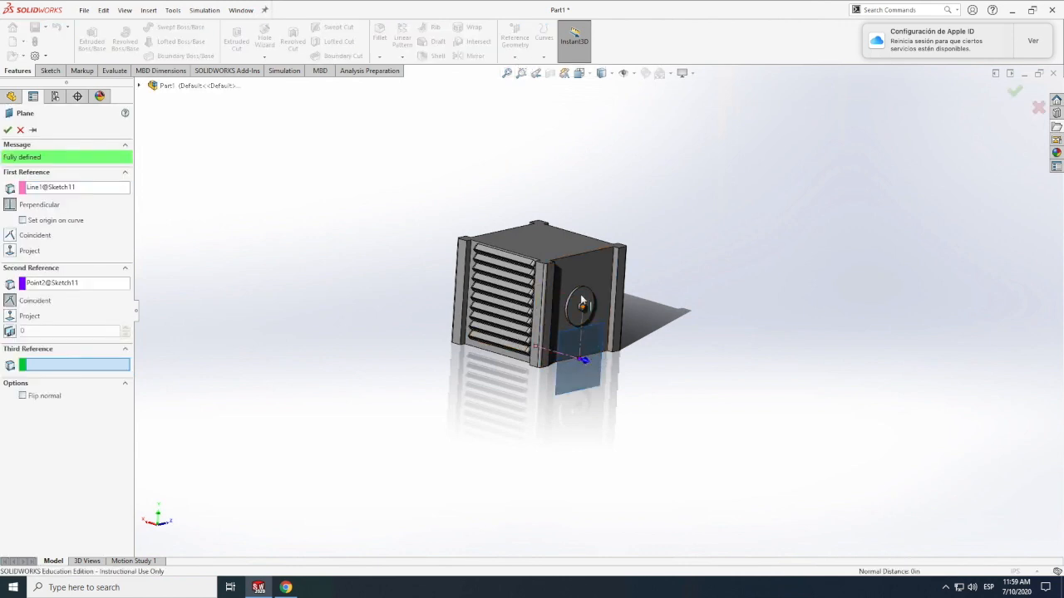
left_click(9, 131)
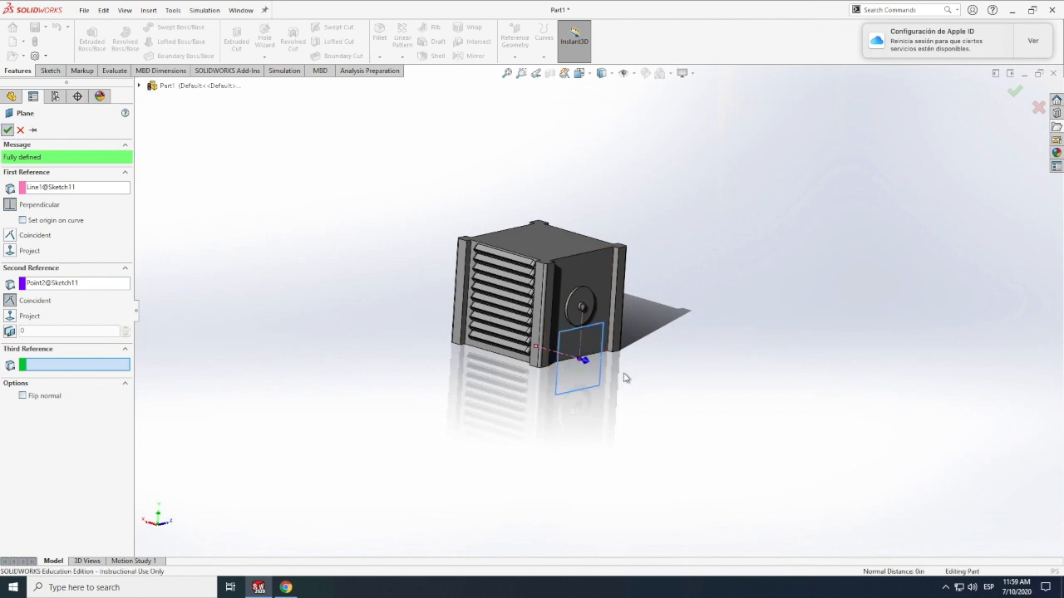
Step: On the new reference plane, sketch a horizontal centerline about 1.38 in long starting at the center of the circular bosses
scroll(577, 341, "down", 5)
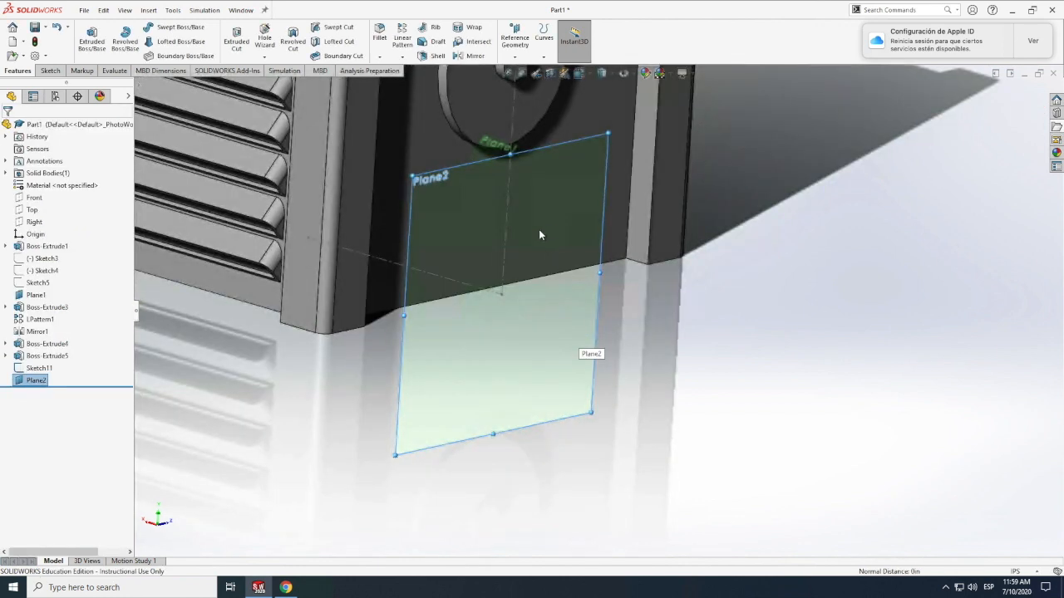
left_click(52, 71)
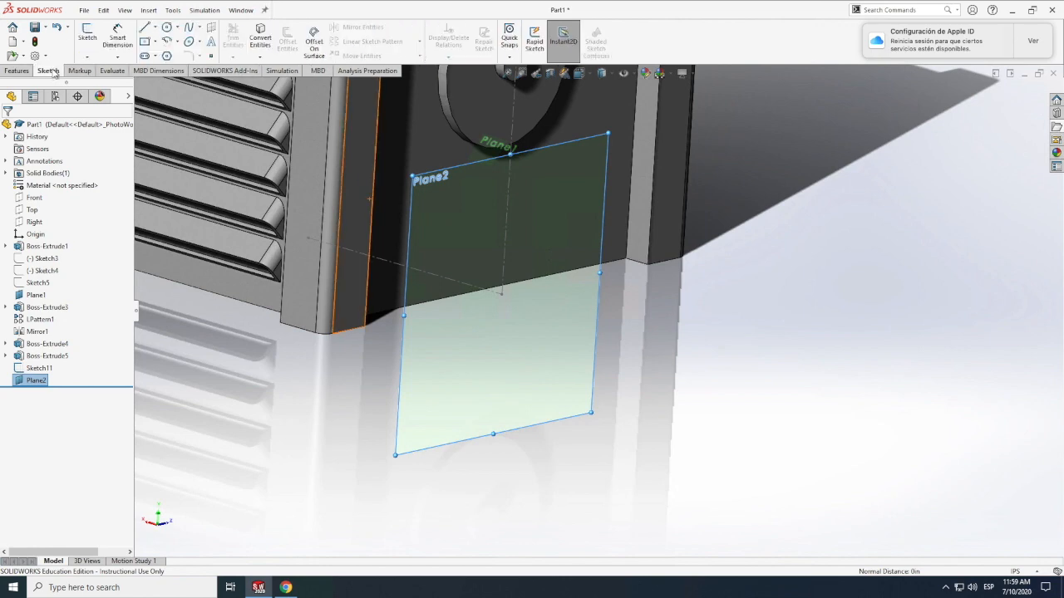
left_click(155, 28)
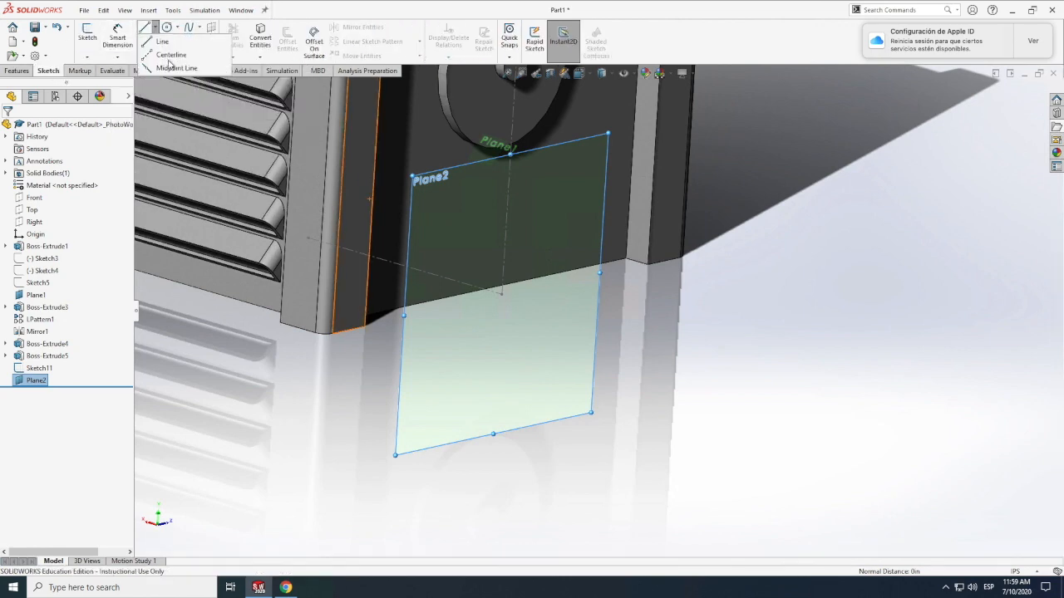
scroll(494, 189, "up", 8)
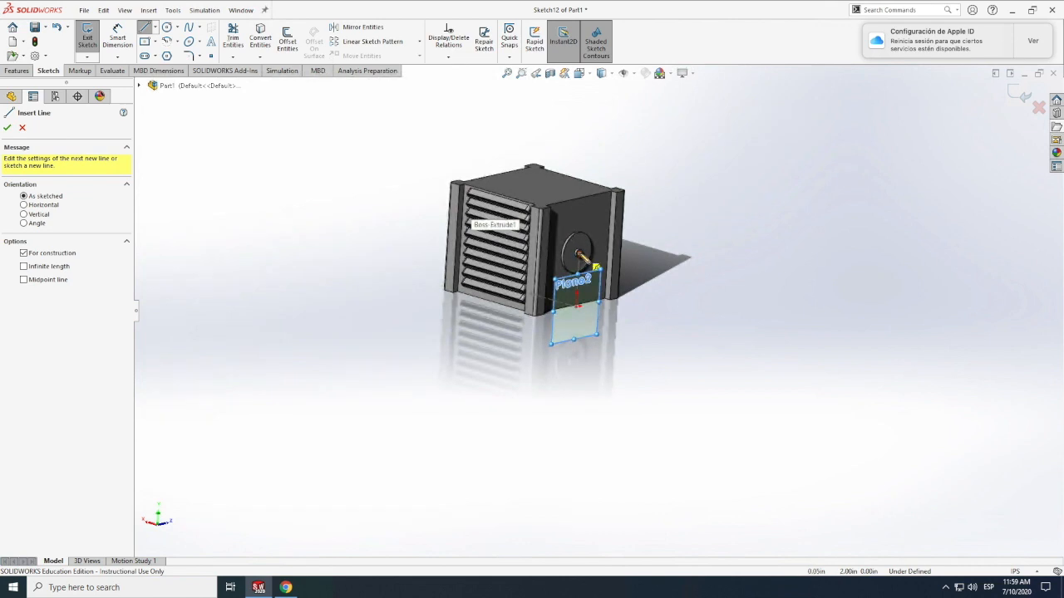
left_click(578, 252)
scroll(577, 249, "up", 5)
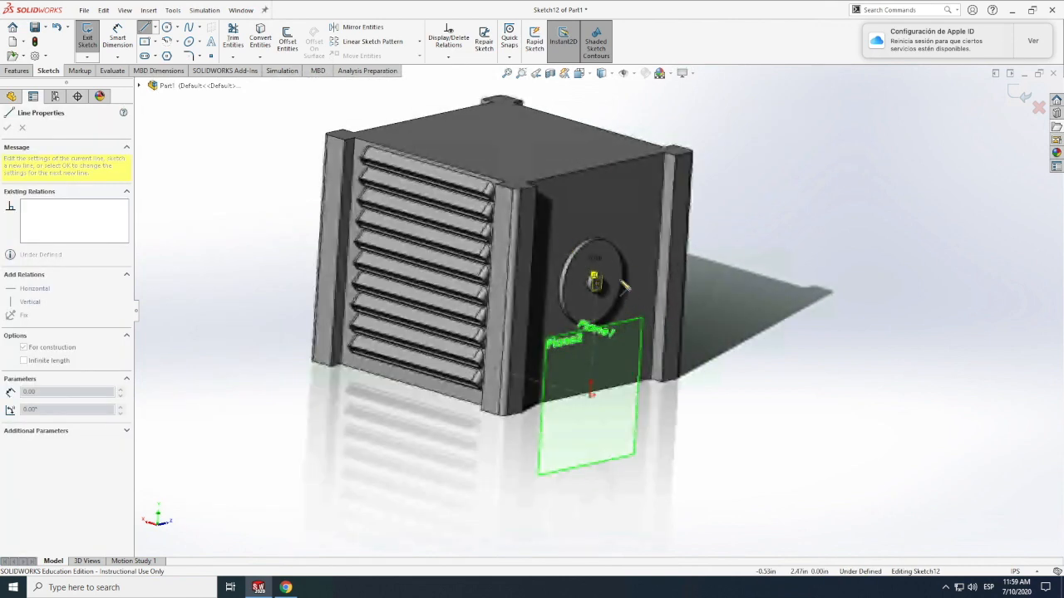
scroll(625, 287, "up", 4)
scroll(648, 366, "up", 3)
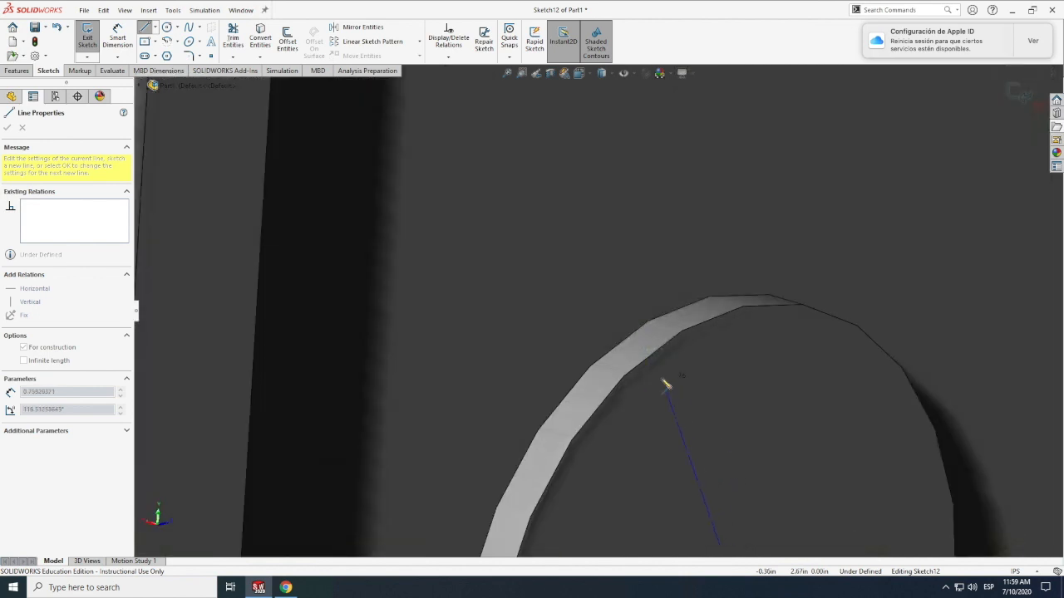
scroll(666, 383, "down", 2)
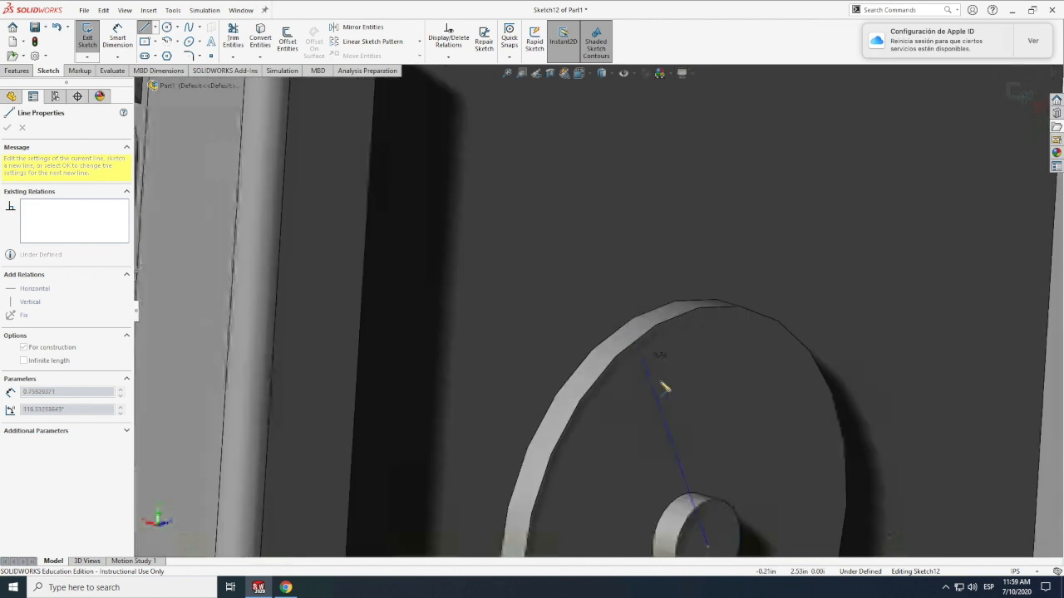
scroll(667, 389, "down", 10)
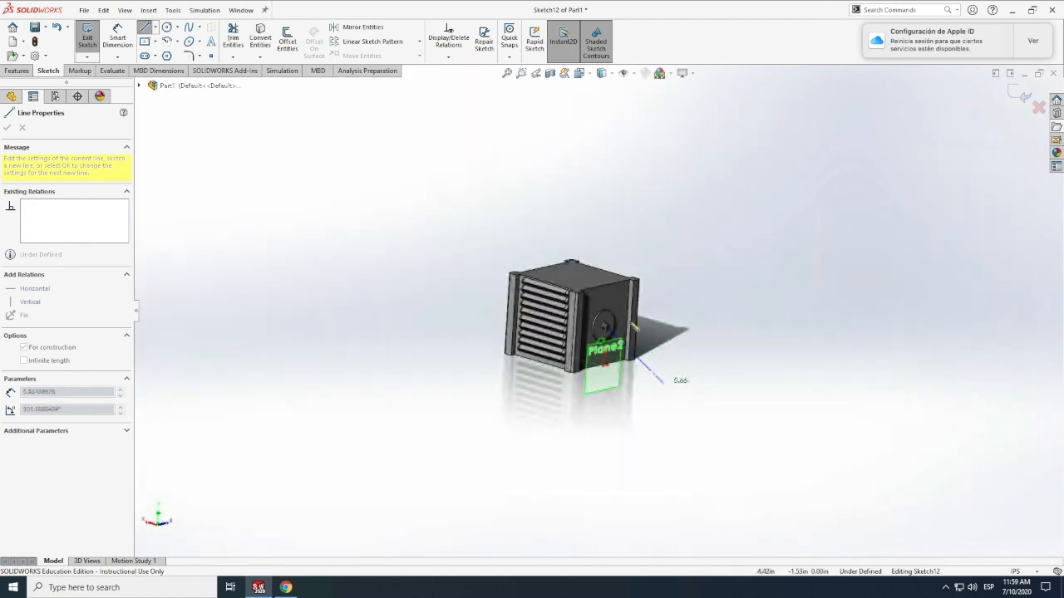
scroll(630, 332, "up", 2)
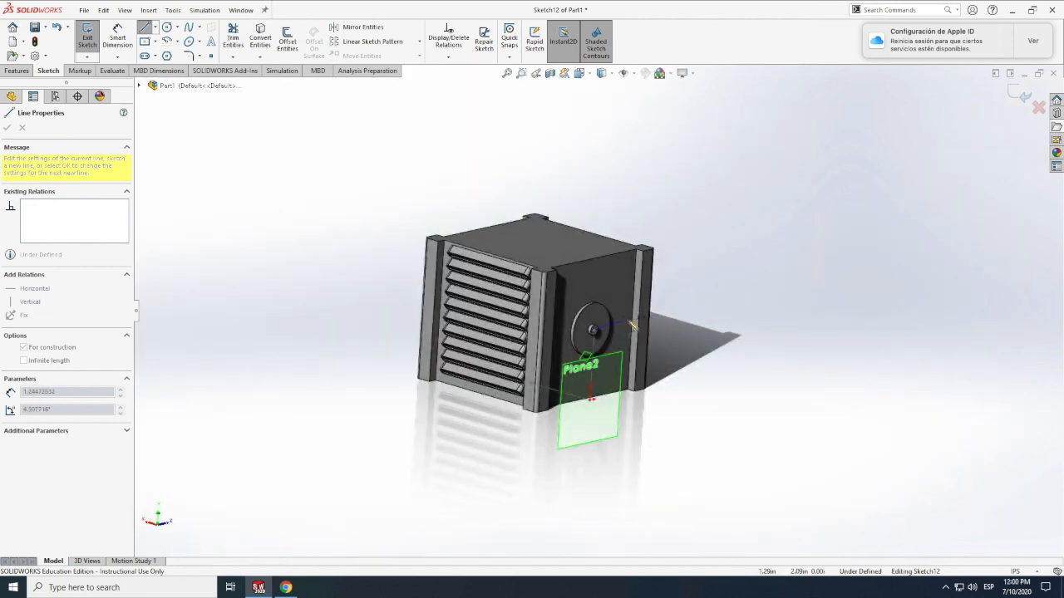
key("Escape")
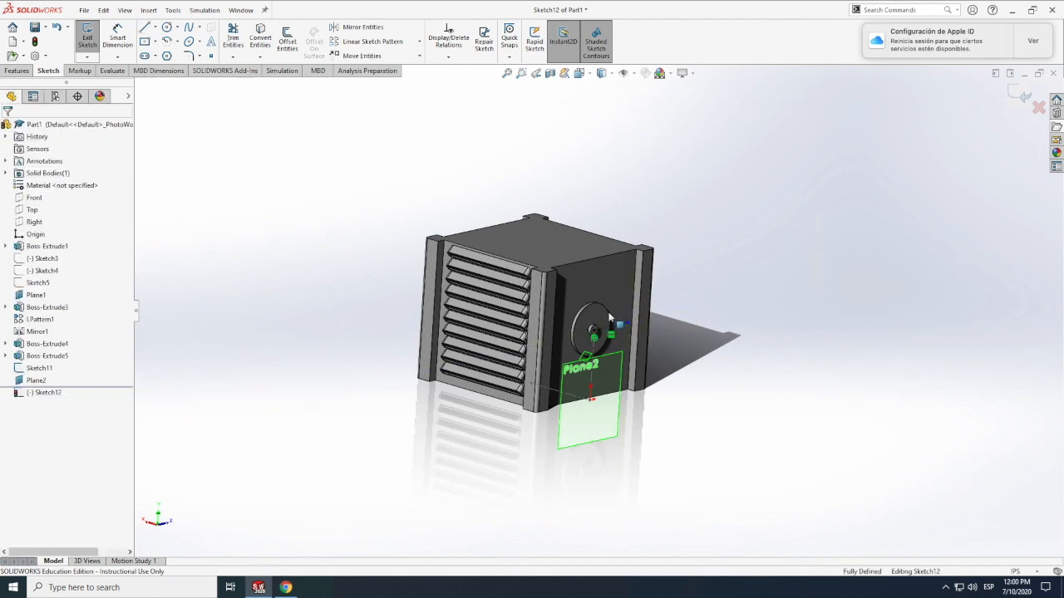
Step: Dimension the horizontal centerline's length to 1 in
scroll(629, 327, "up", 1)
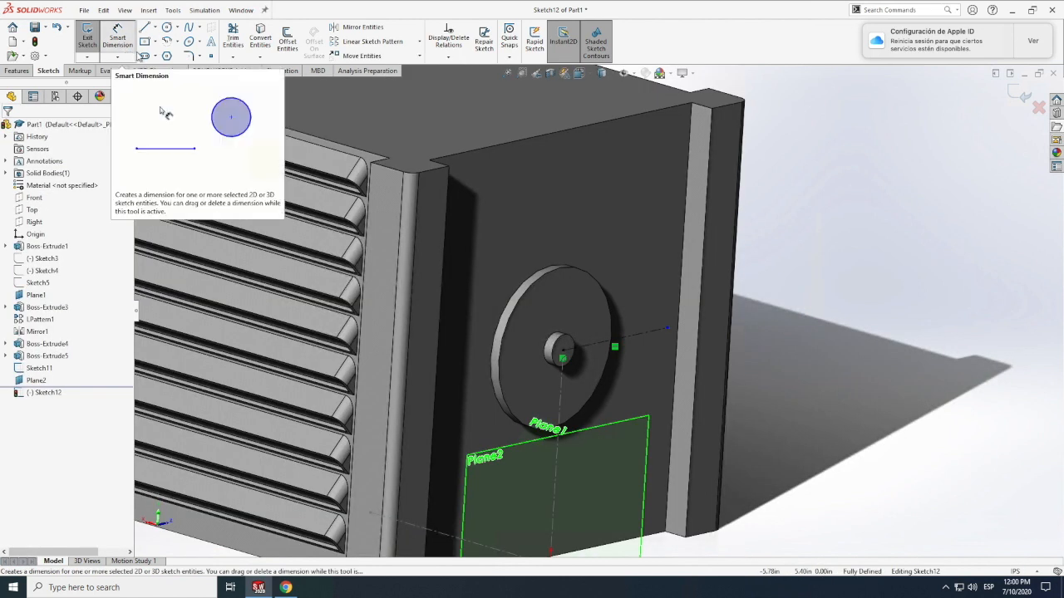
left_click(136, 55)
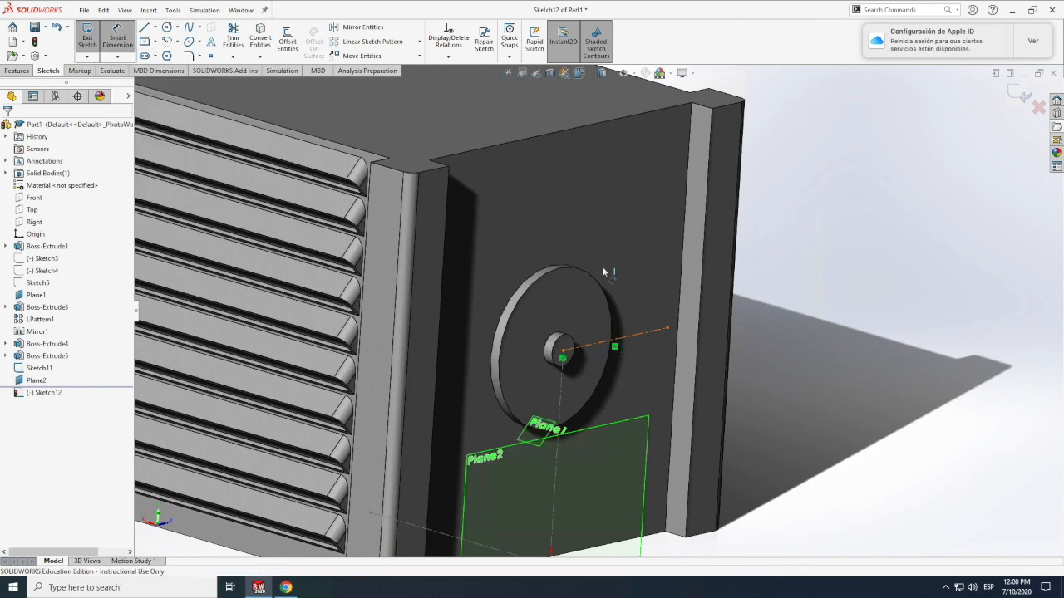
left_click(630, 335)
double_click(624, 285)
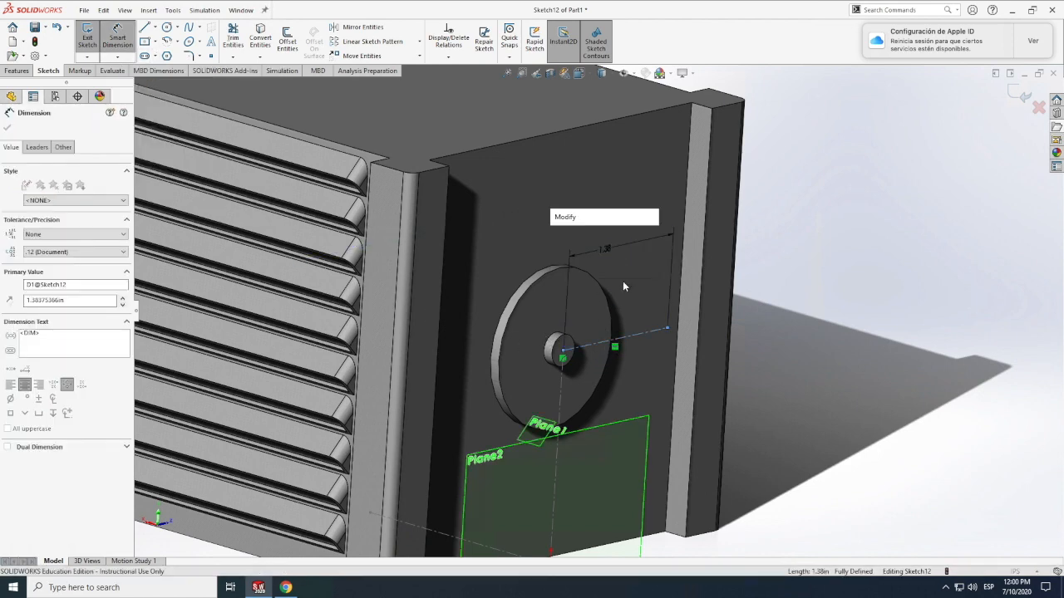
type("1")
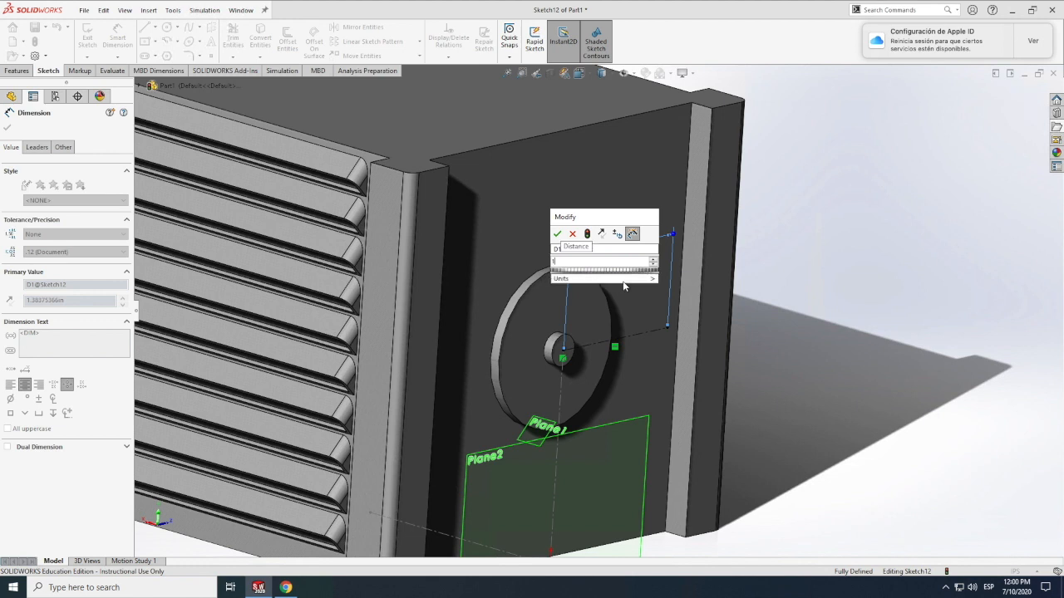
key("Return")
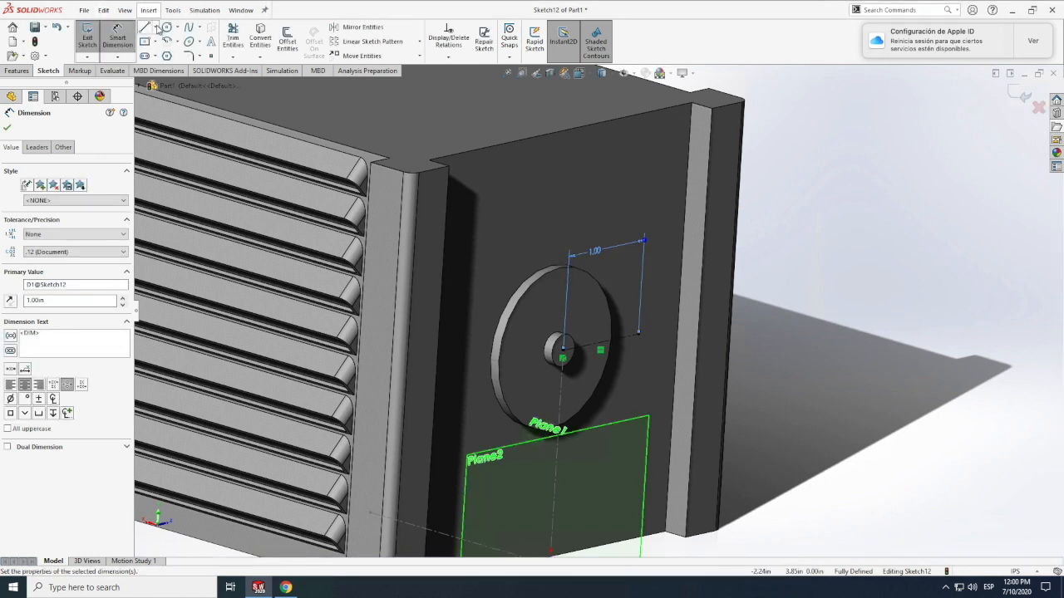
Step: Draw a second centerline about 1.1 in long from the boss center, slanting downward below the horizontal one
left_click(152, 27)
left_click(170, 55)
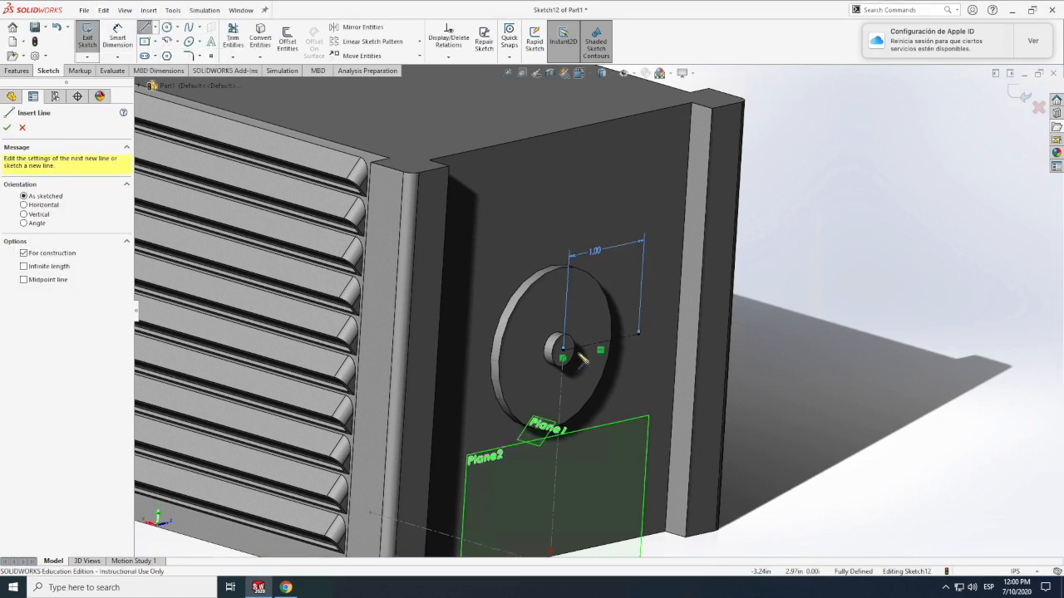
left_click(611, 382)
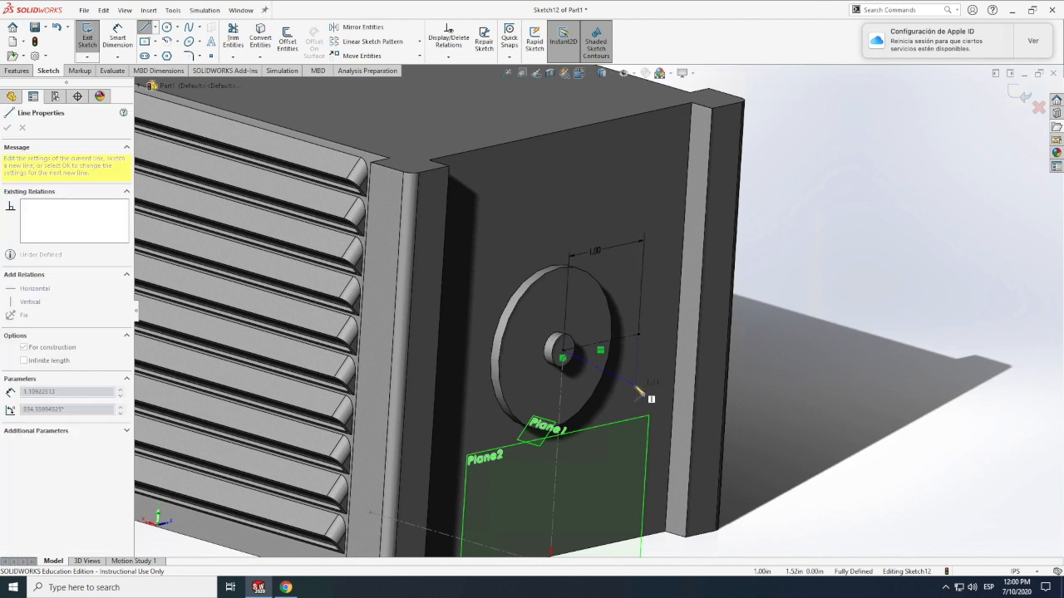
key("Escape")
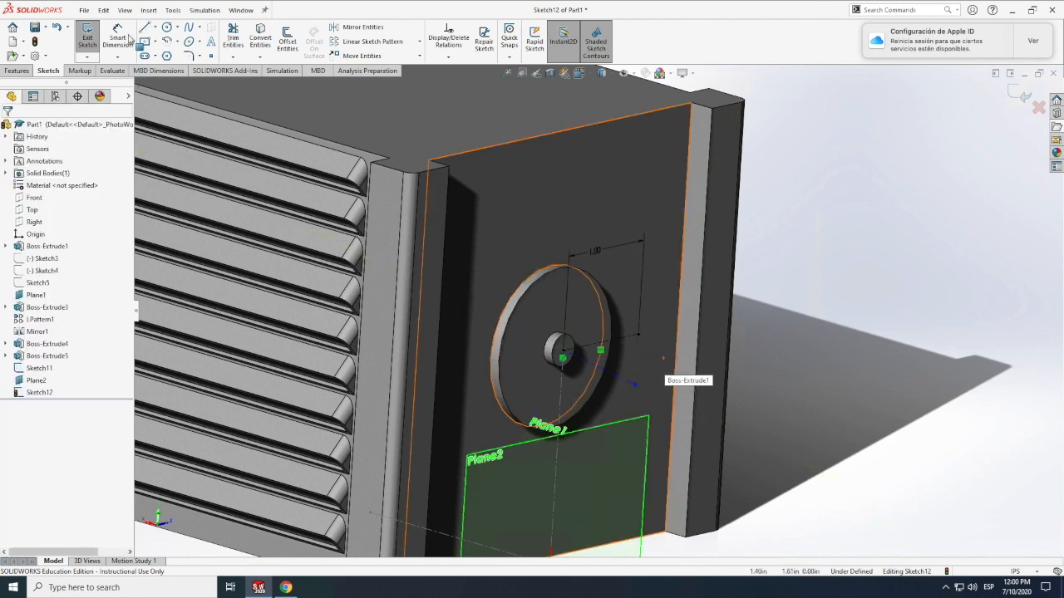
Step: Dimension the slanted centerline's length to 1 in
left_click(620, 377)
left_click(655, 312)
key("Return")
Step: Set the angle between the horizontal and slanted centerlines to 45° and finish the sketch
left_click(611, 377)
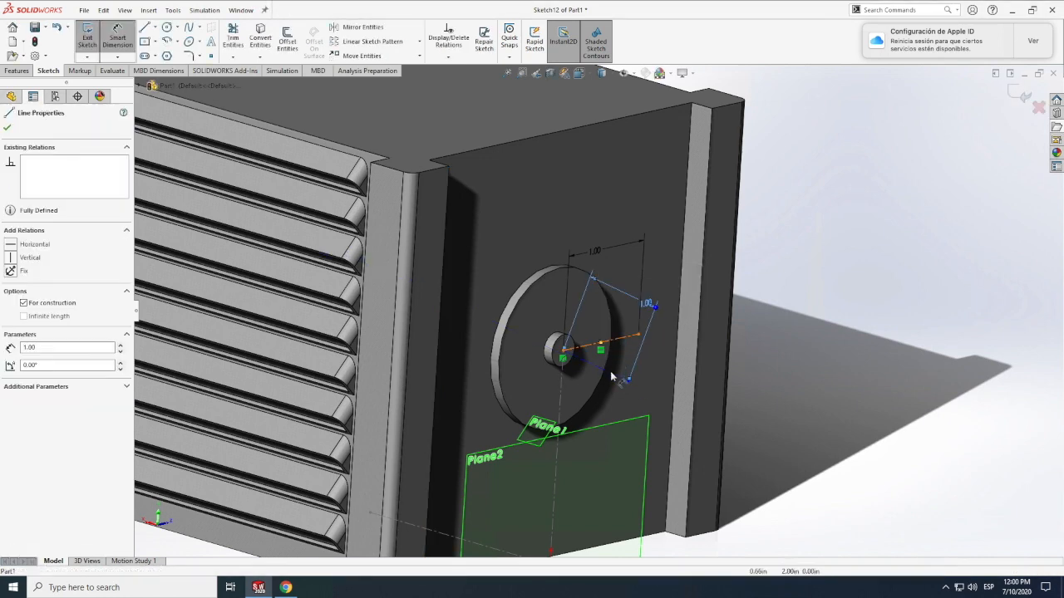
left_click_drag(623, 366, 625, 365)
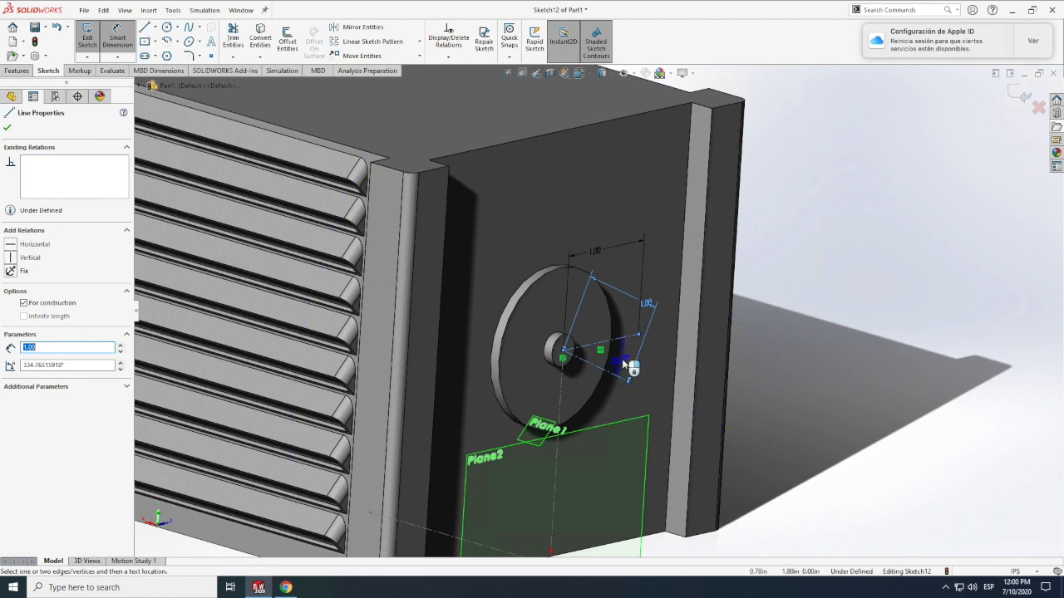
left_click(625, 366)
left_click(626, 360)
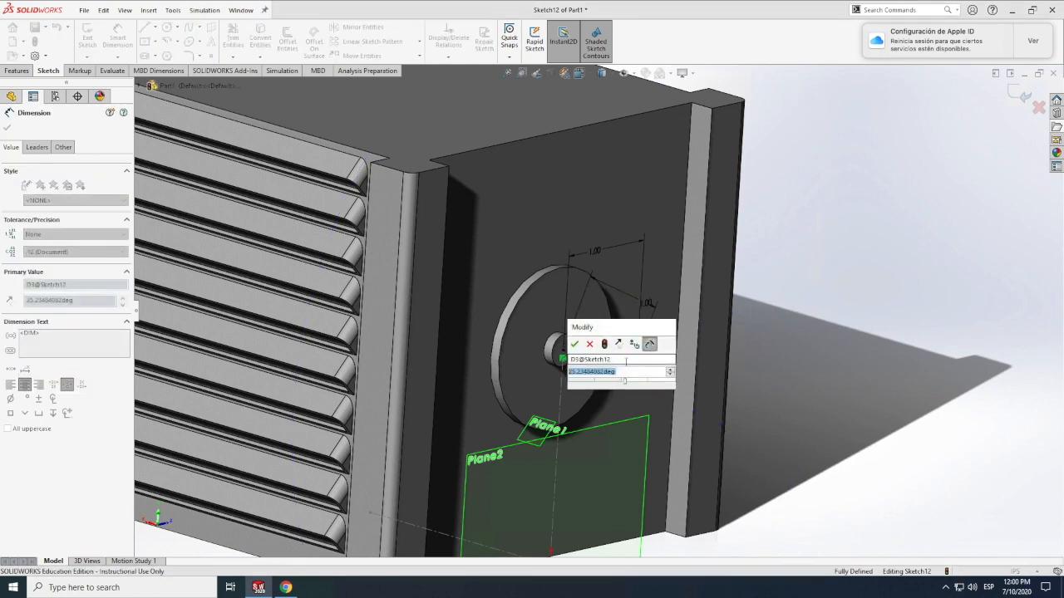
type("45")
key("Return")
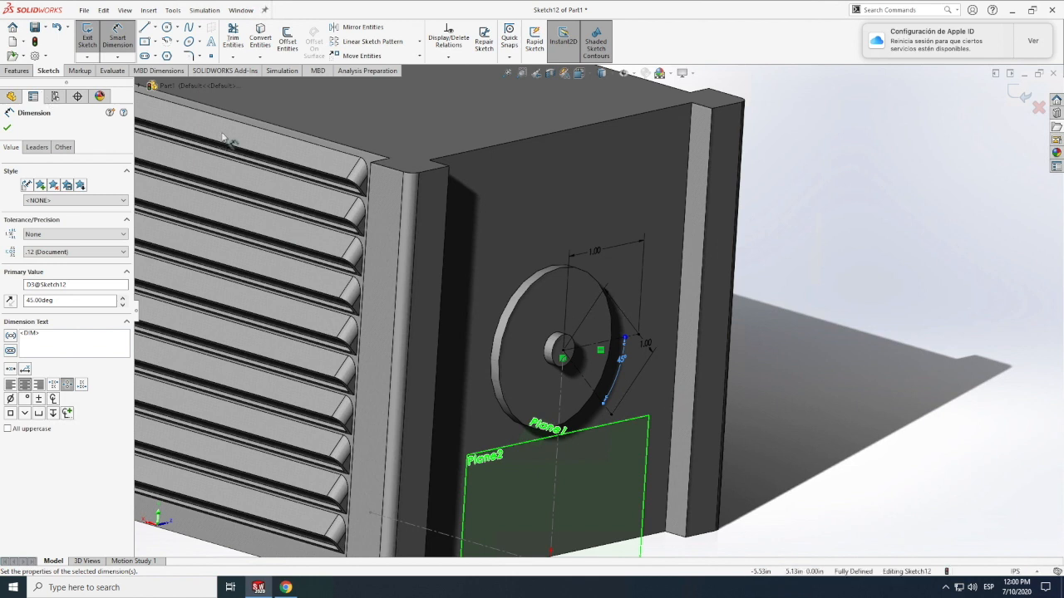
left_click(88, 42)
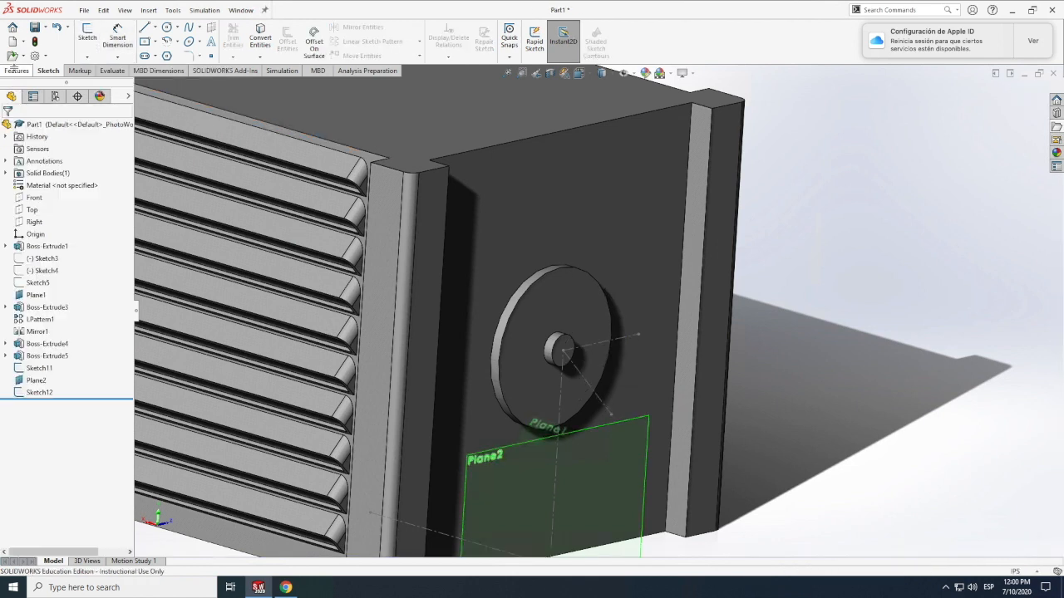
Step: Create a reference plane perpendicular to the slanted centerline and coincident with its endpoint at the boss center
left_click(17, 71)
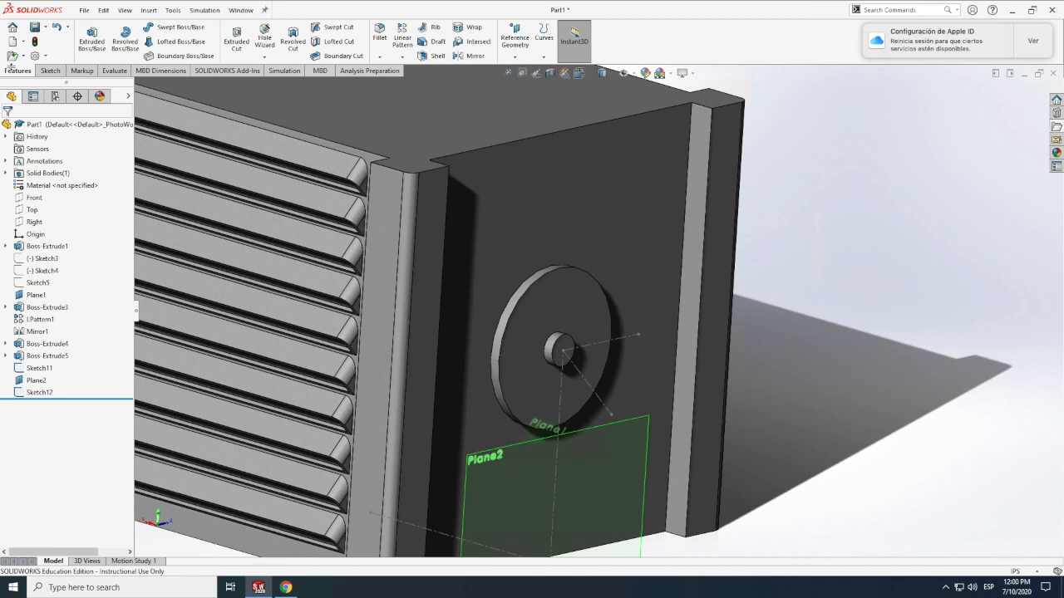
left_click(514, 39)
left_click(522, 73)
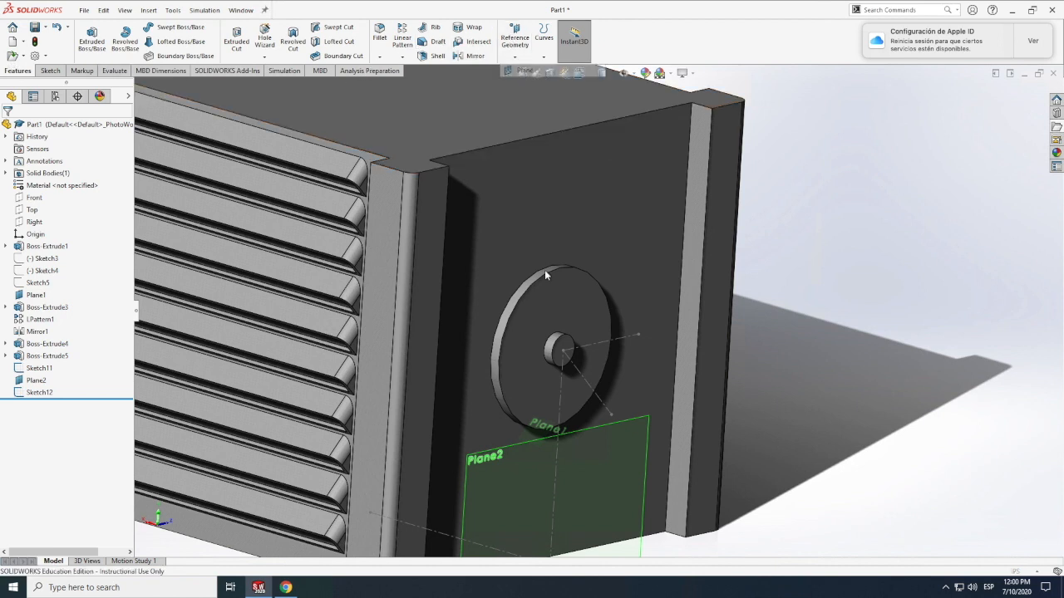
left_click(604, 407)
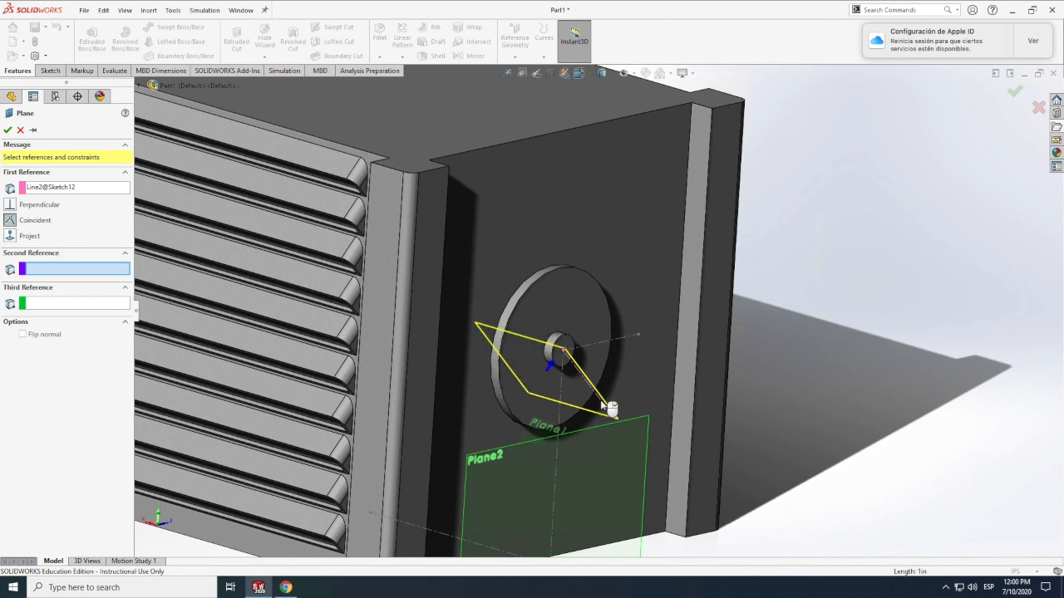
left_click(565, 356)
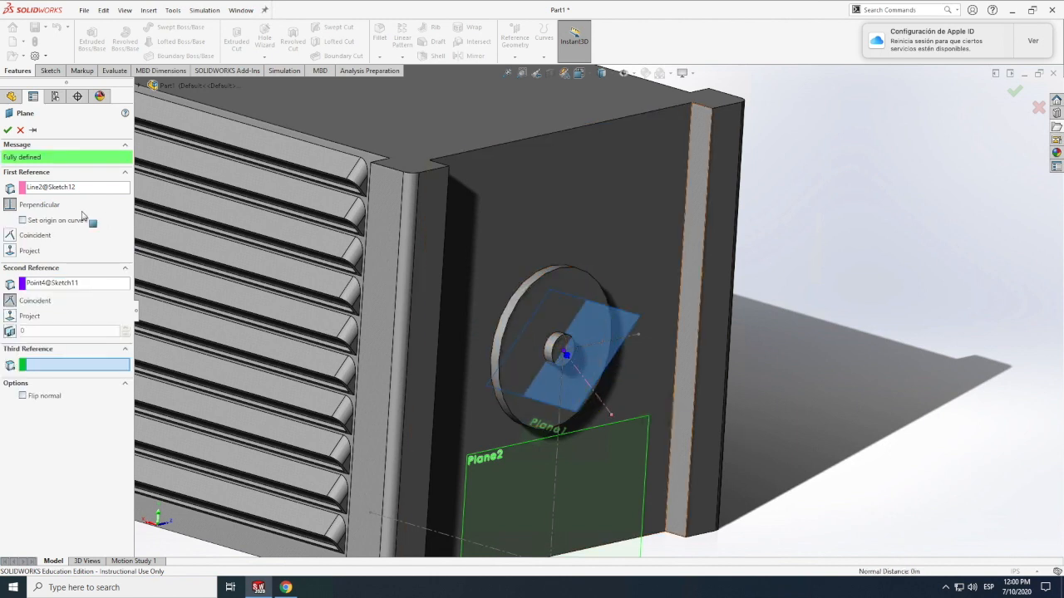
left_click(7, 131)
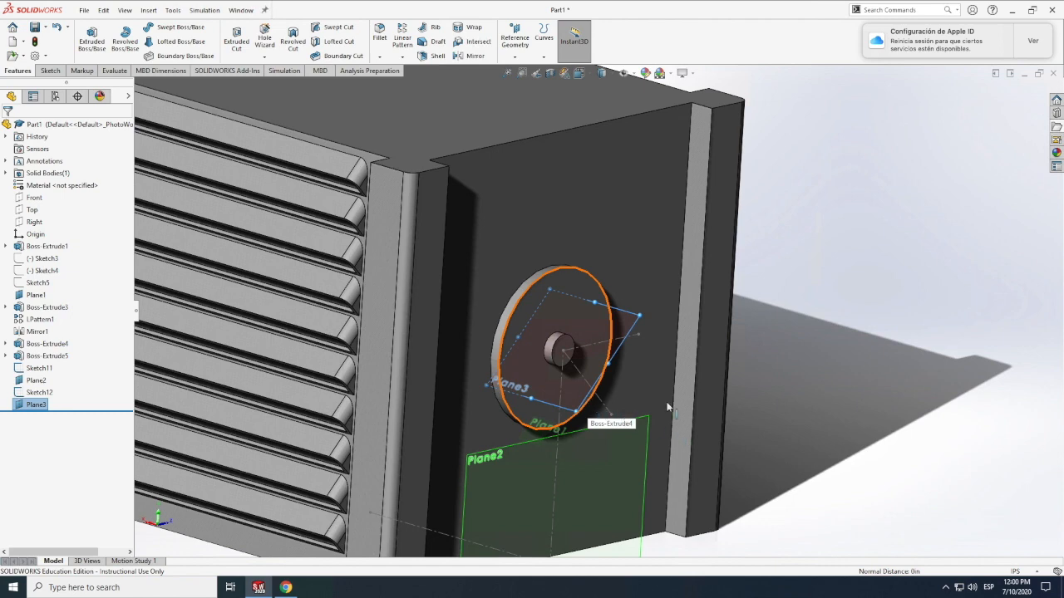
Step: On the angled plane, sketch a horizontal centerline about 5.8 in long from the boss center outward, away from the box
key("f")
left_click(50, 71)
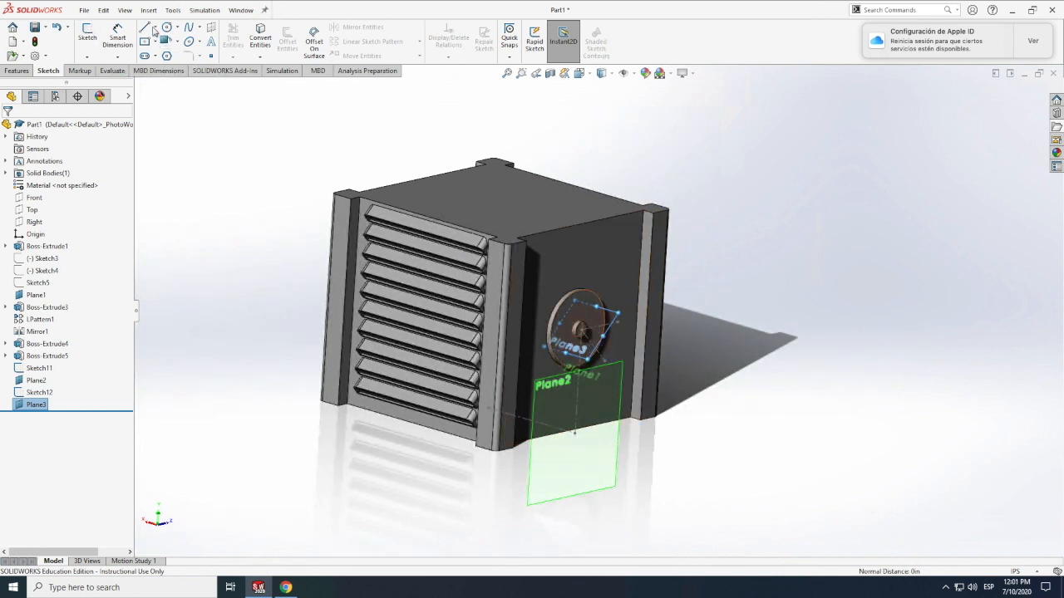
left_click(160, 29)
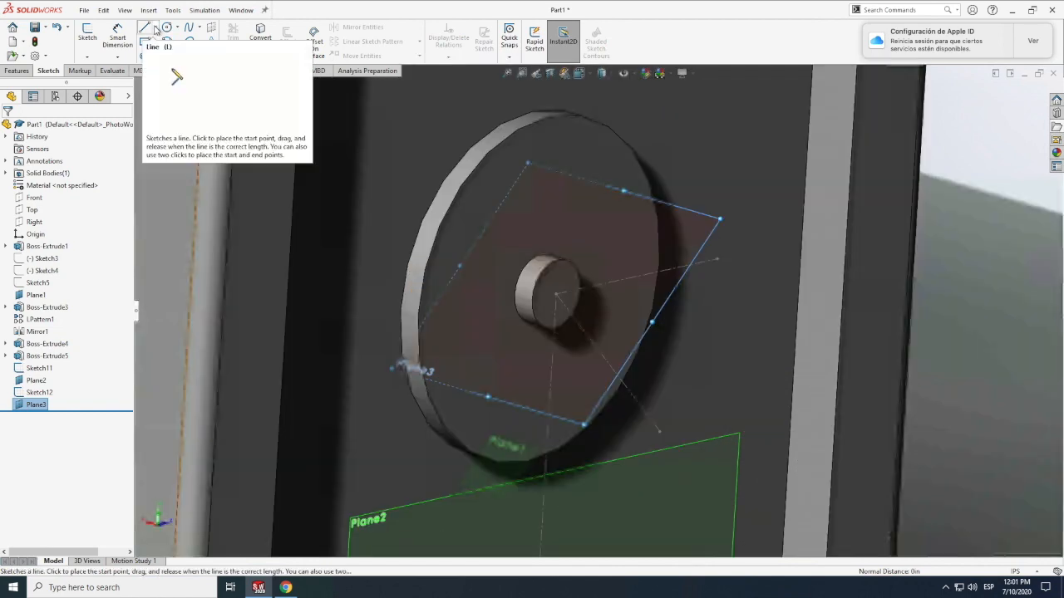
left_click(154, 30)
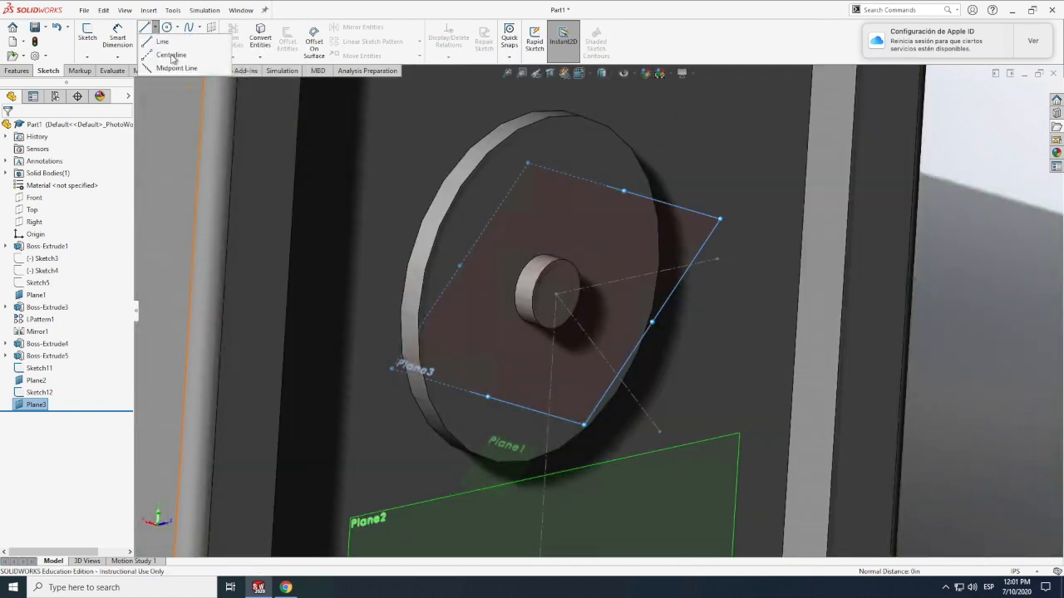
left_click(172, 56)
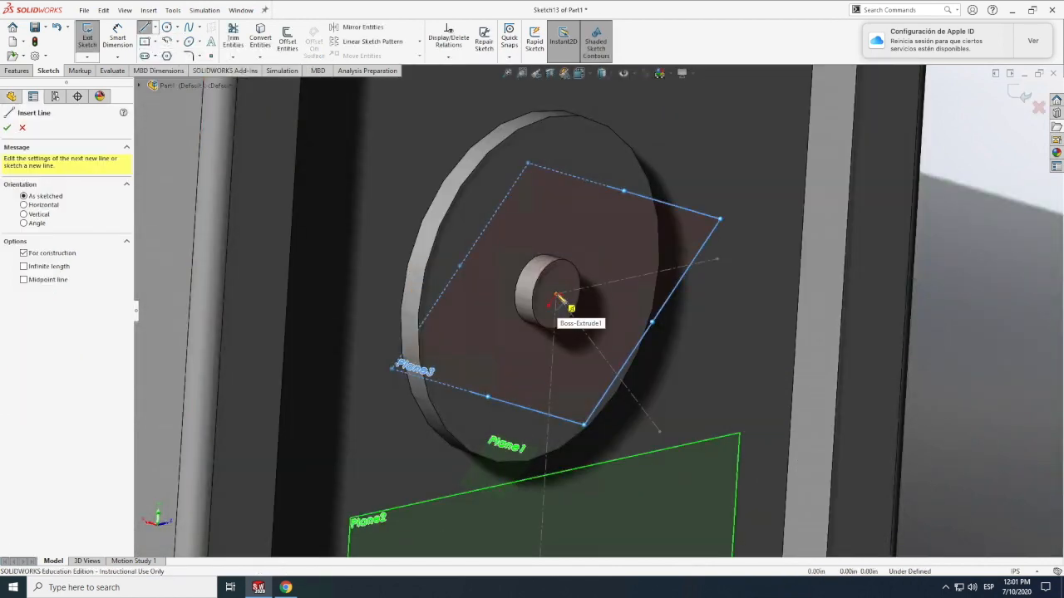
left_click(588, 337)
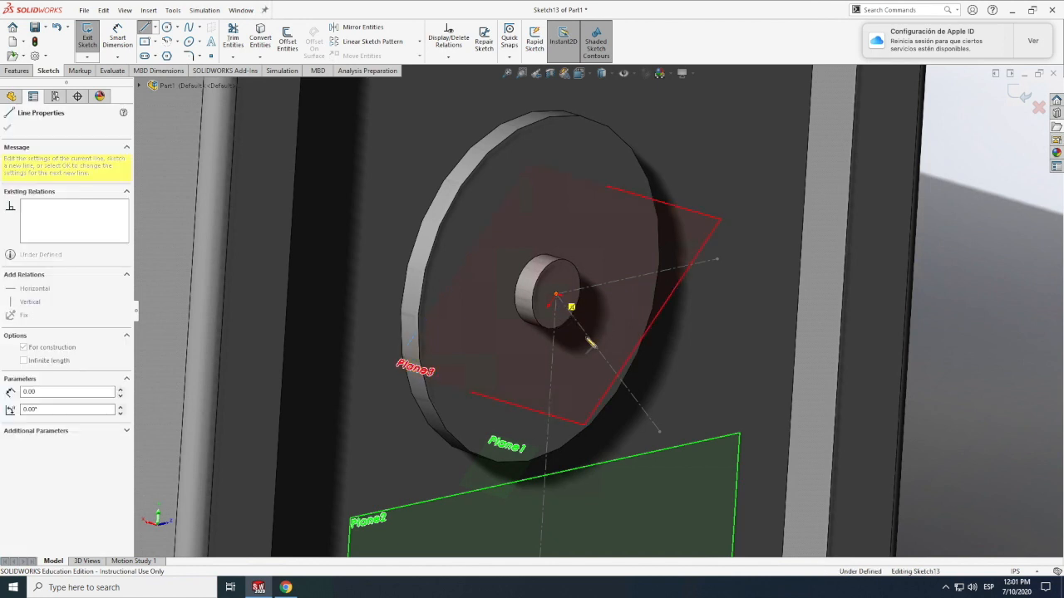
scroll(587, 339, "up", 9)
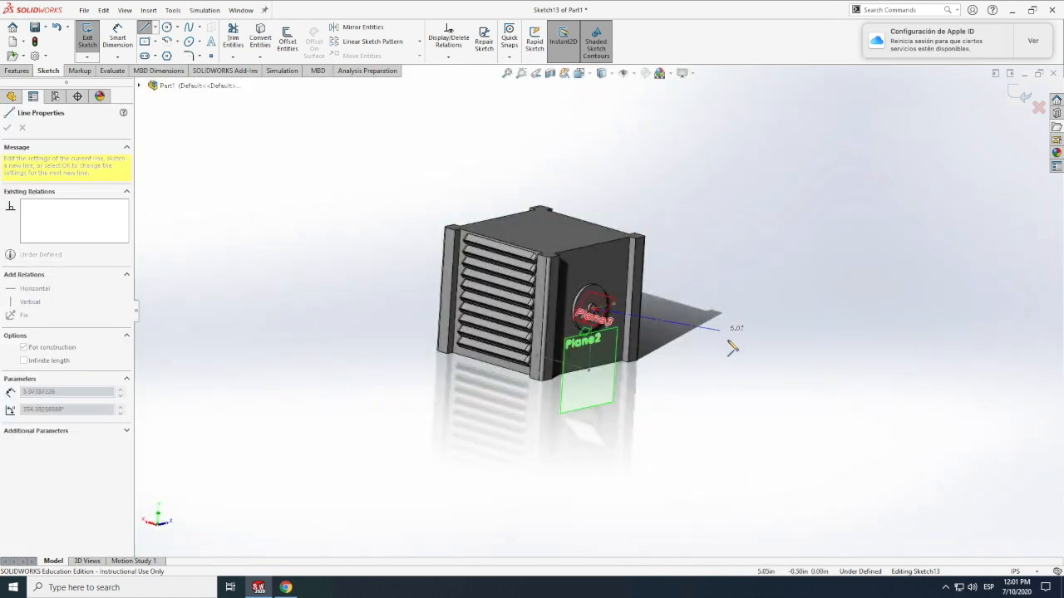
left_click(728, 349)
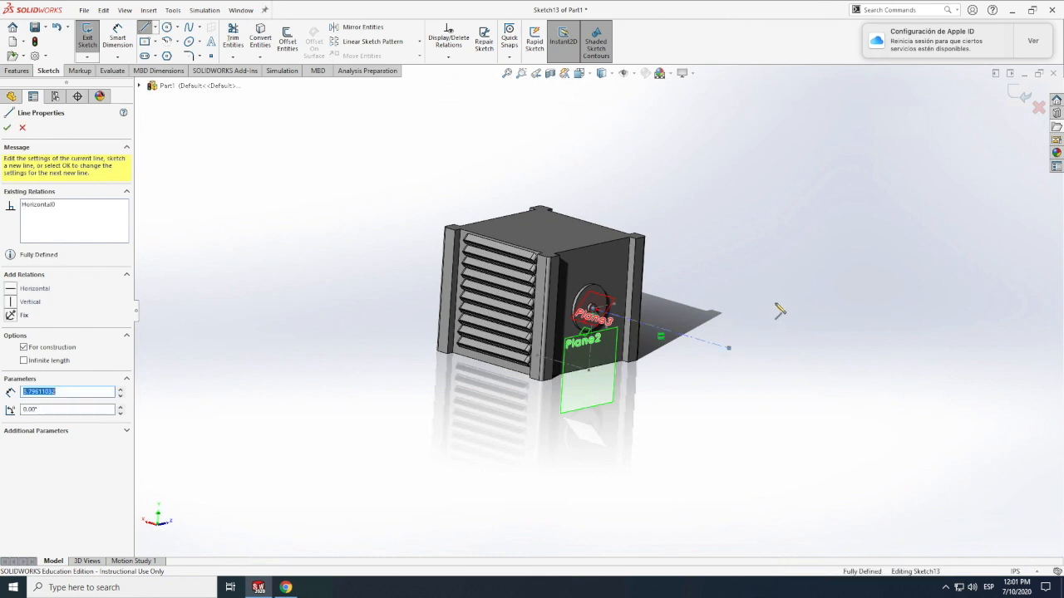
Step: Dimension the horizontal centerline's length on the angled plane to 4 in
key("Escape")
key("Escape")
left_click(117, 38)
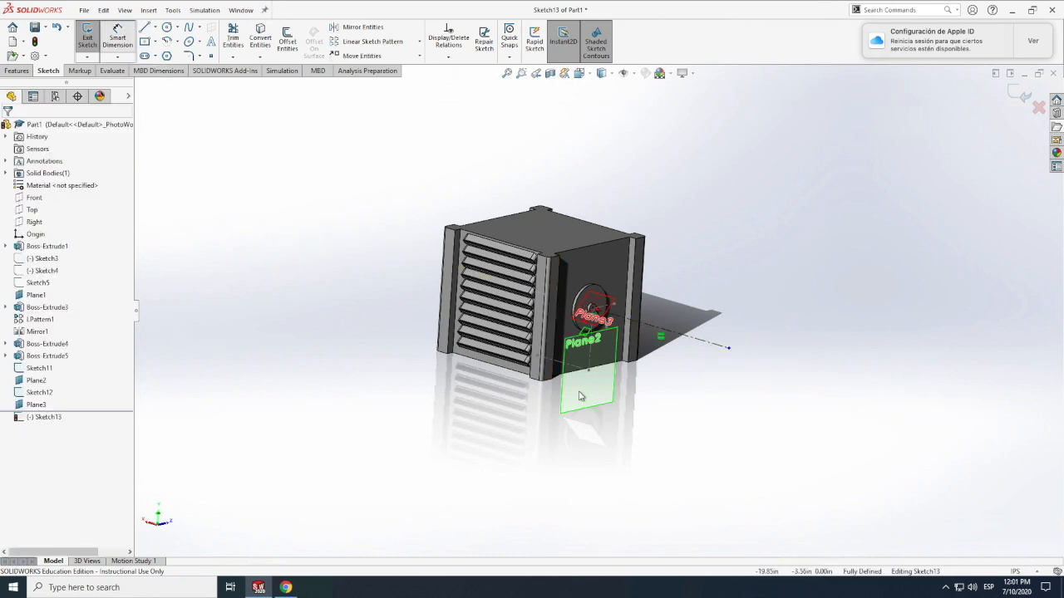
left_click(682, 339)
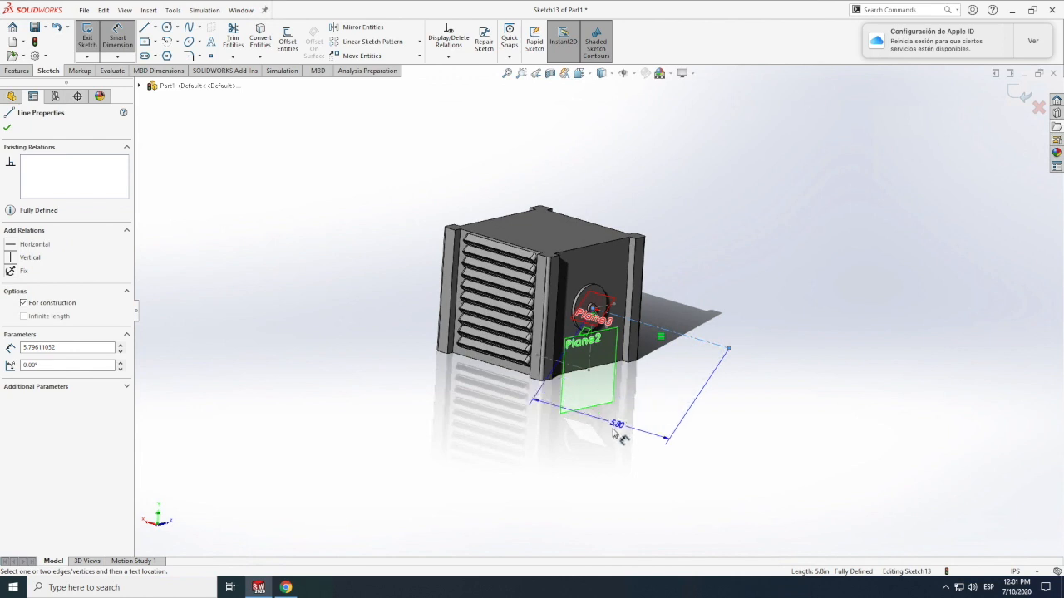
left_click(616, 434)
type("4")
key("Return")
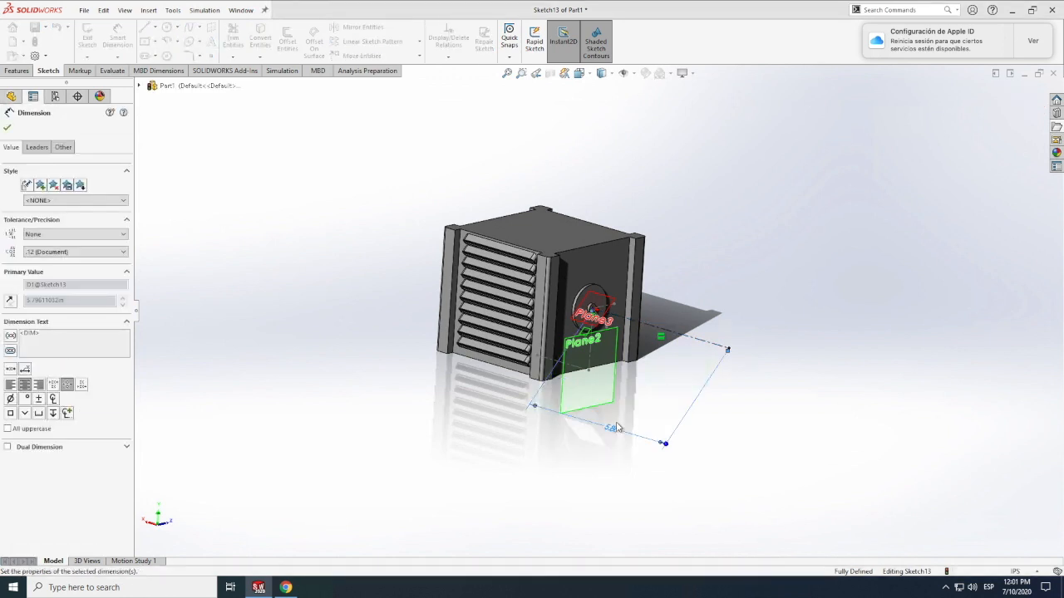
Step: Change the horizontal centerline's length dimension to 5 in
scroll(645, 328, "down", 3)
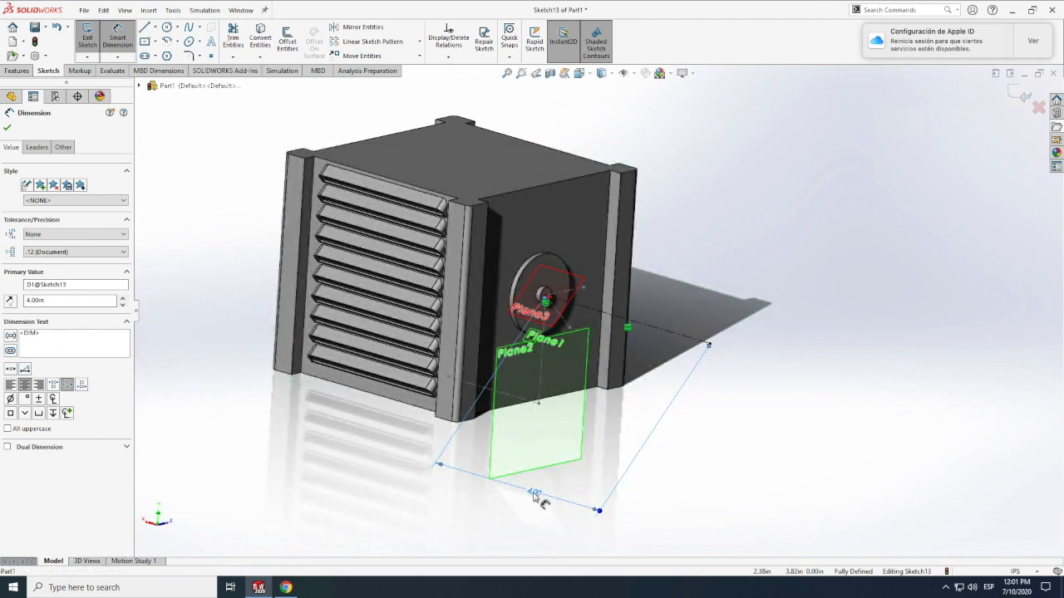
double_click(541, 501)
scroll(541, 502, "up", 1)
scroll(541, 499, "down", 4)
type("5")
scroll(543, 489, "up", 3)
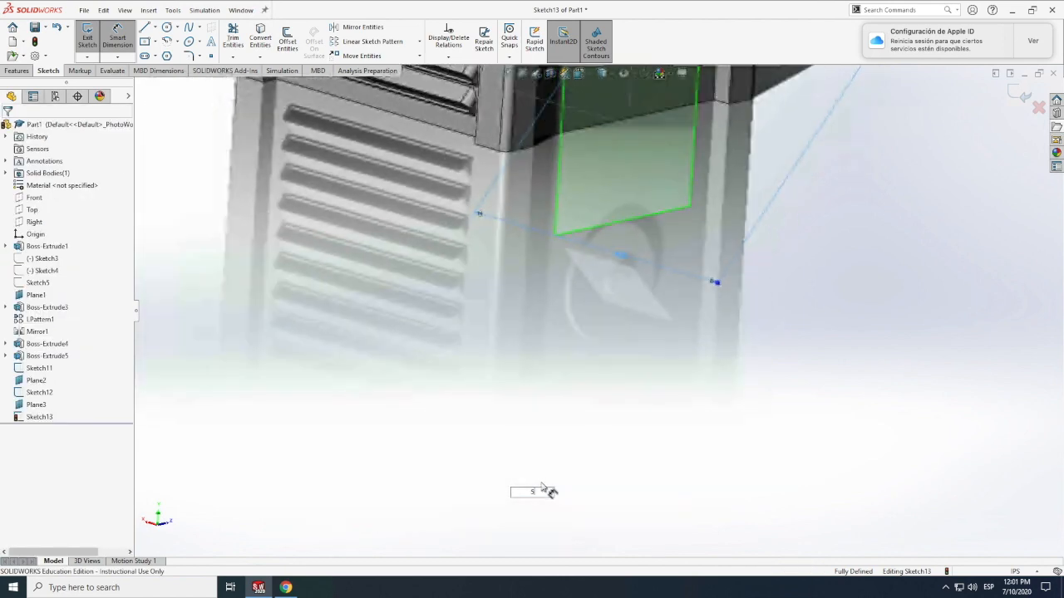
key("Return")
scroll(538, 507, "up", 5)
scroll(538, 506, "up", 1)
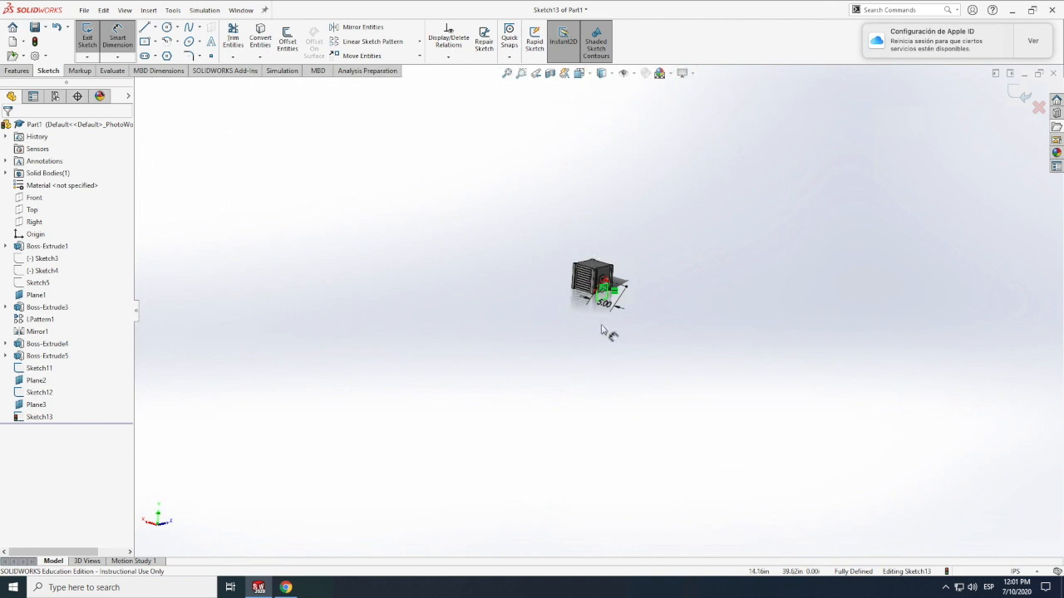
scroll(622, 294, "down", 2)
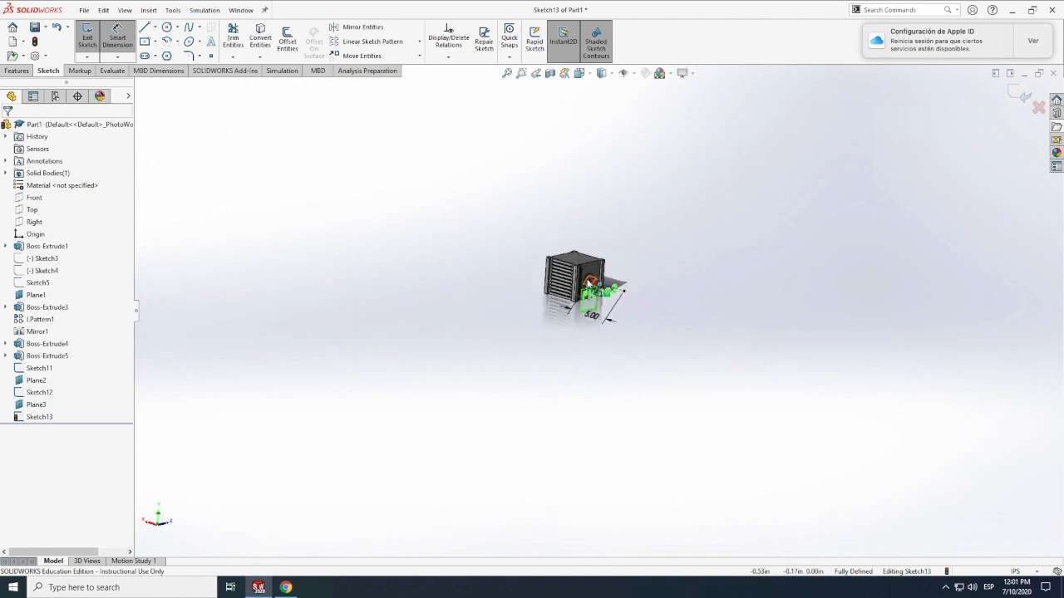
scroll(589, 284, "down", 5)
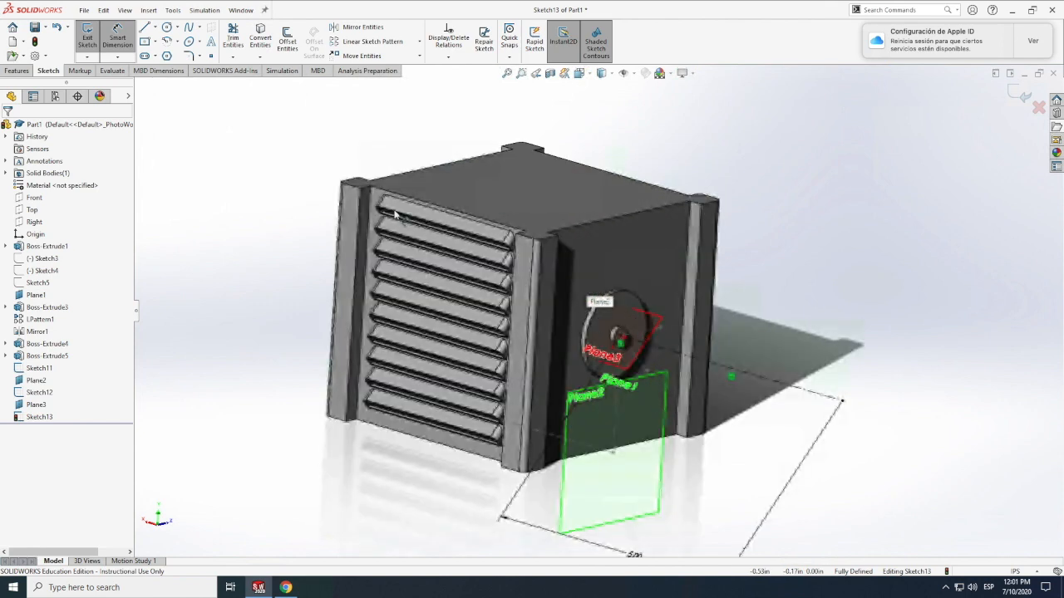
left_click(146, 41)
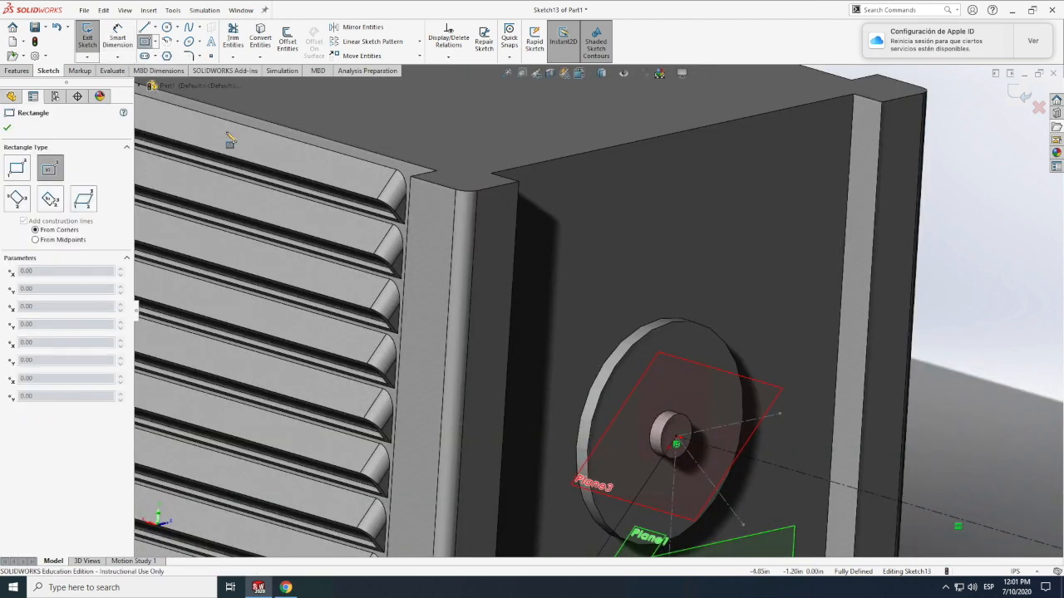
scroll(742, 326, "up", 6)
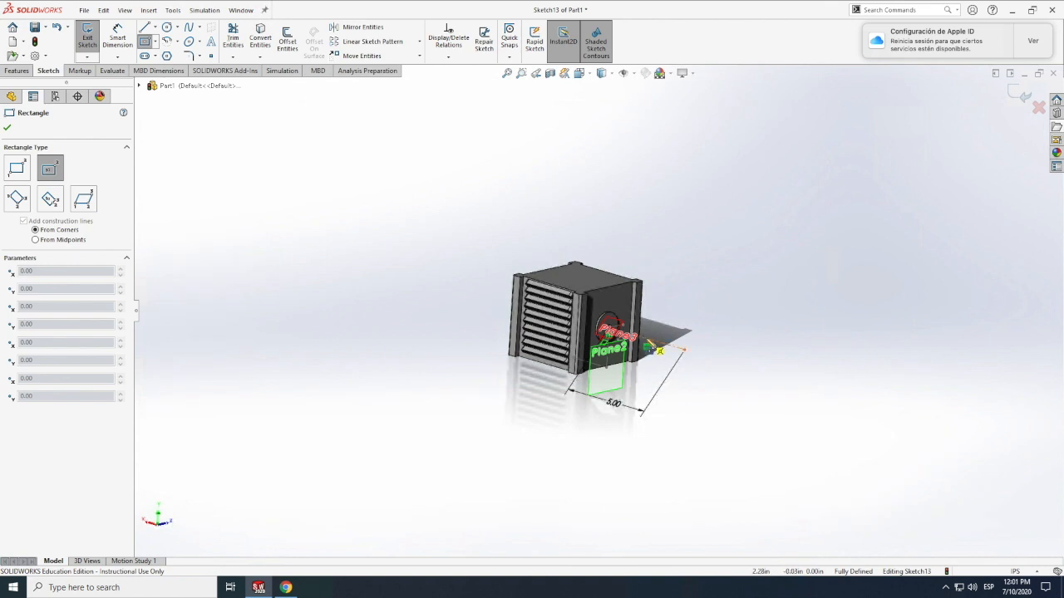
left_click(659, 350)
key("Escape")
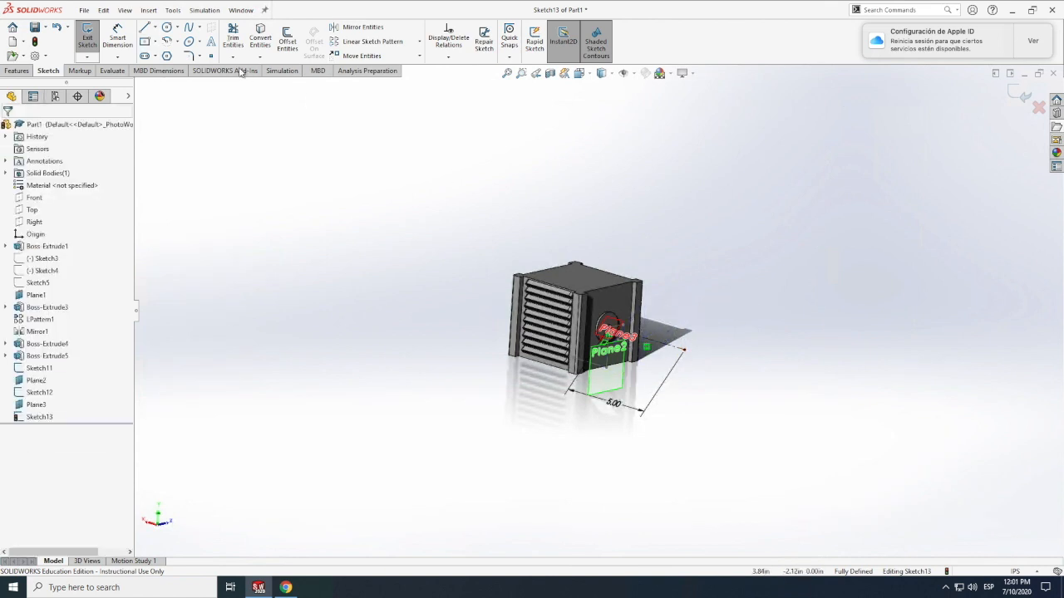
Step: Sketch a center rectangle about 5 by 1.95 in from the centerline's midpoint, its short side passing through the centerline's outer endpoint
left_click(145, 40)
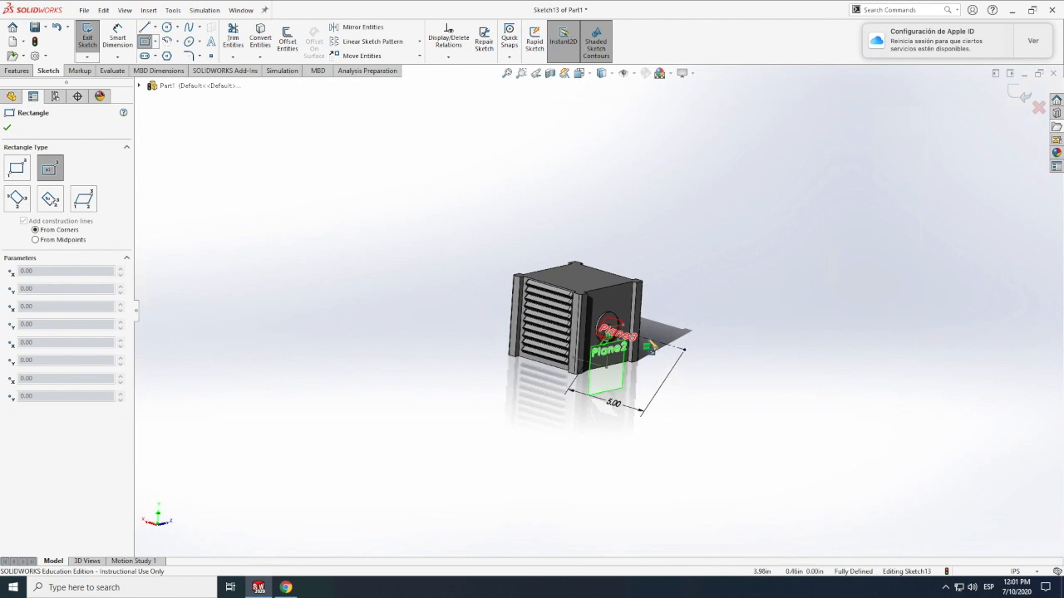
left_click(657, 348)
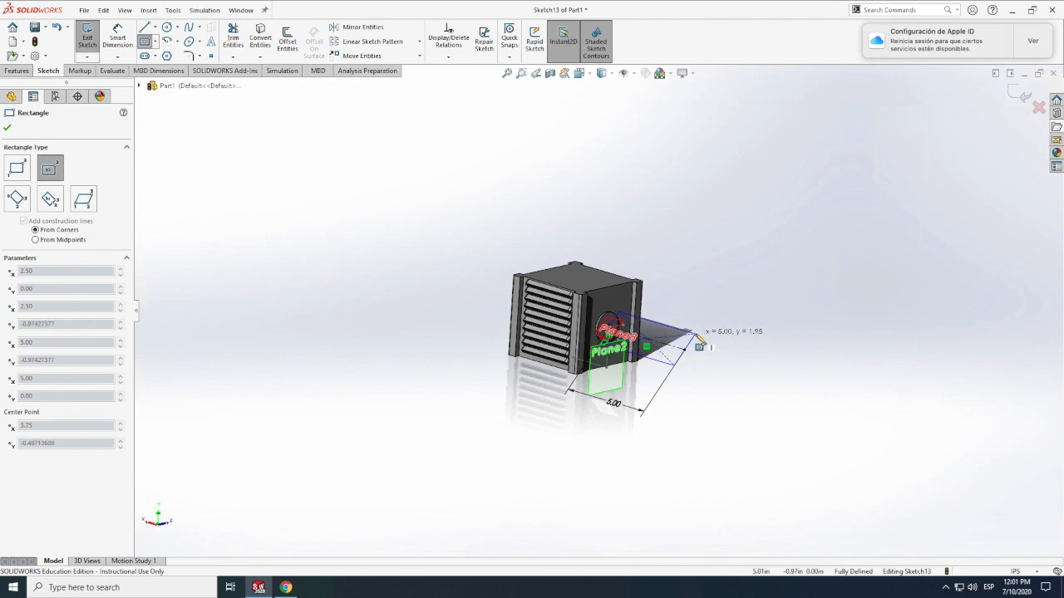
left_click(696, 337)
key("Escape")
Step: Dimension the rectangle's outer short side to 2 in
left_click(120, 38)
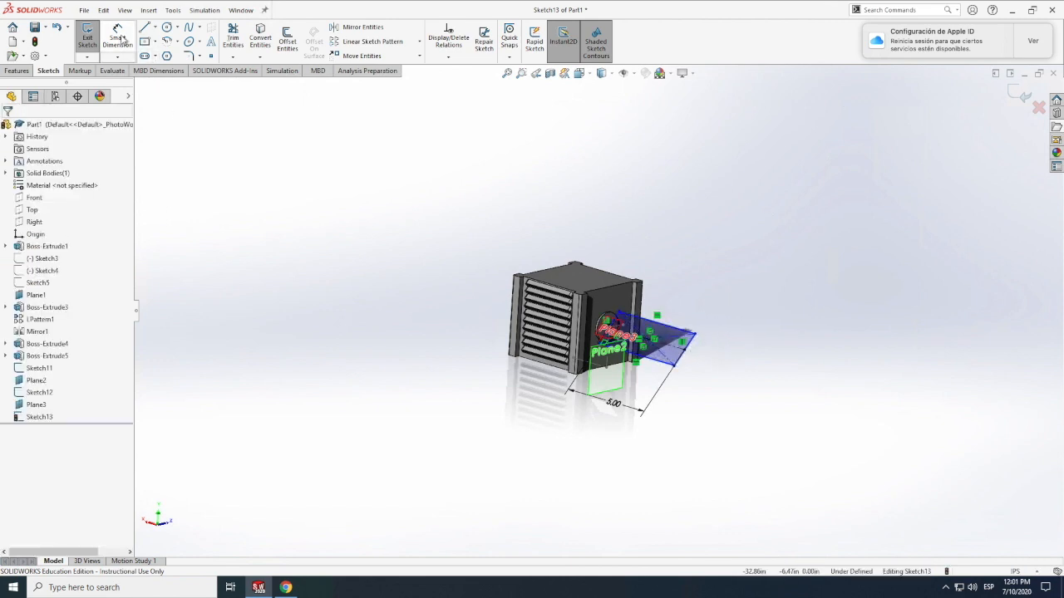
left_click(703, 366)
left_click(708, 366)
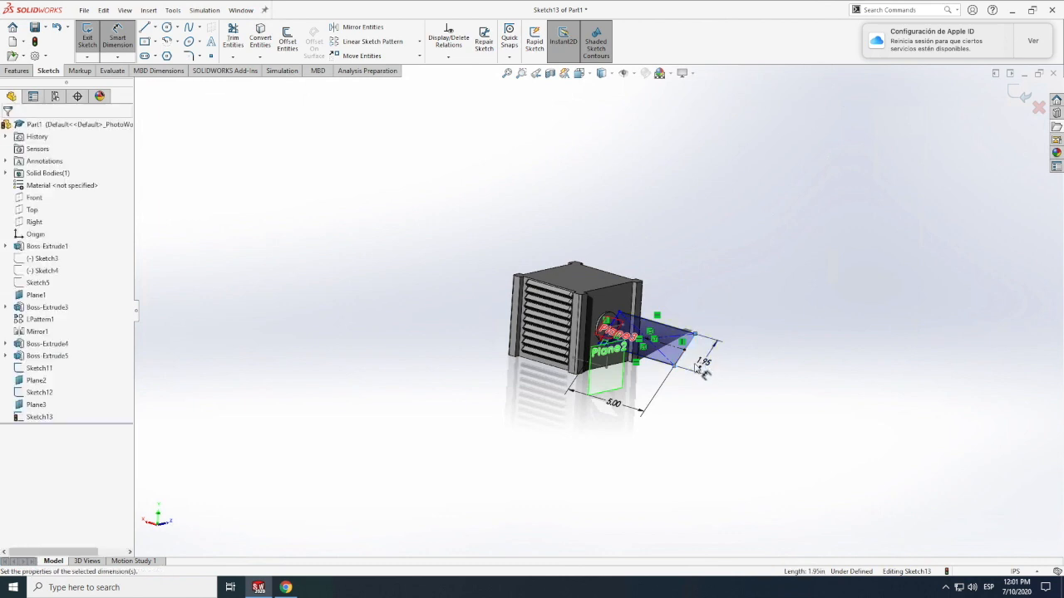
type("2")
key("Return")
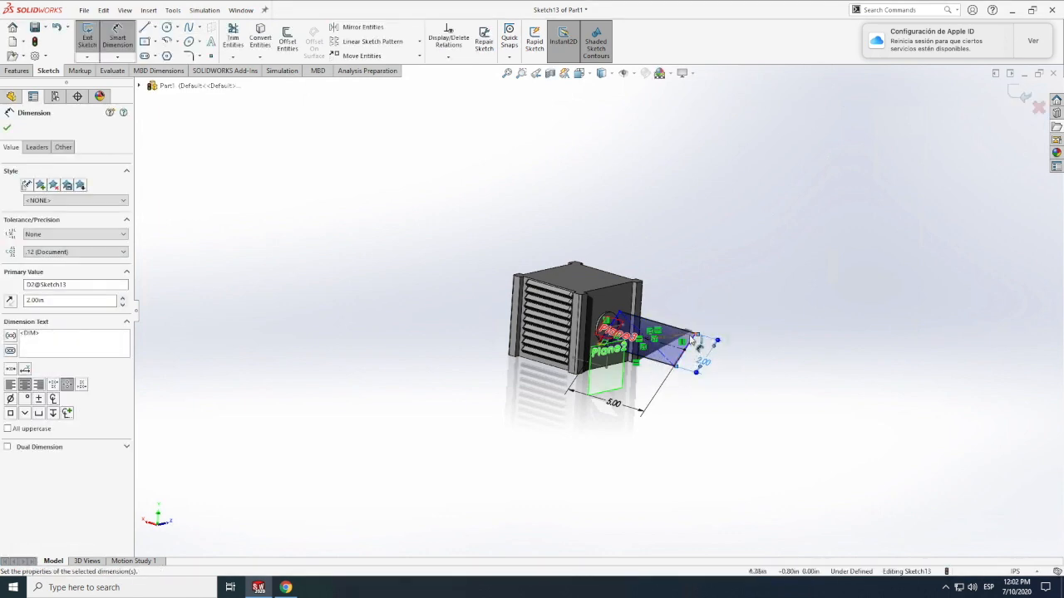
Step: Round all four corners of the rectangle with 0.25 in sketch fillets
scroll(677, 370, "down", 6)
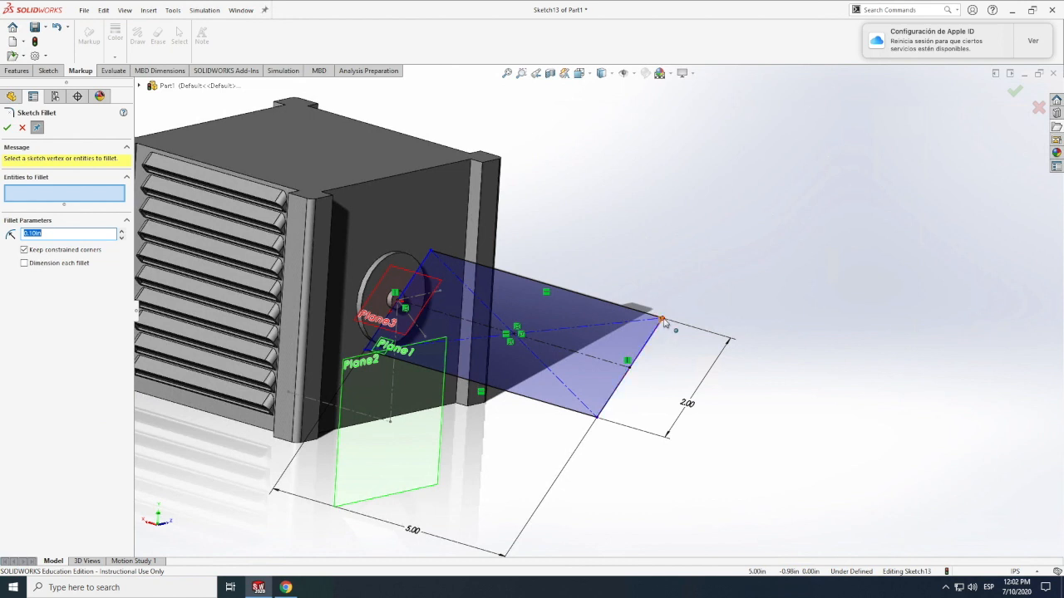
left_click(597, 425)
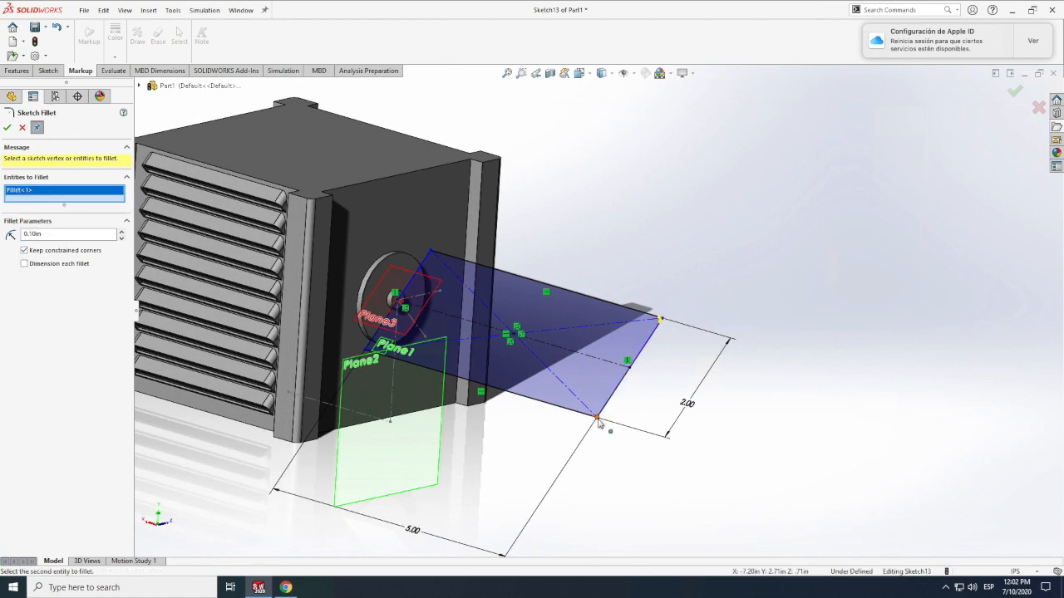
left_click(599, 424)
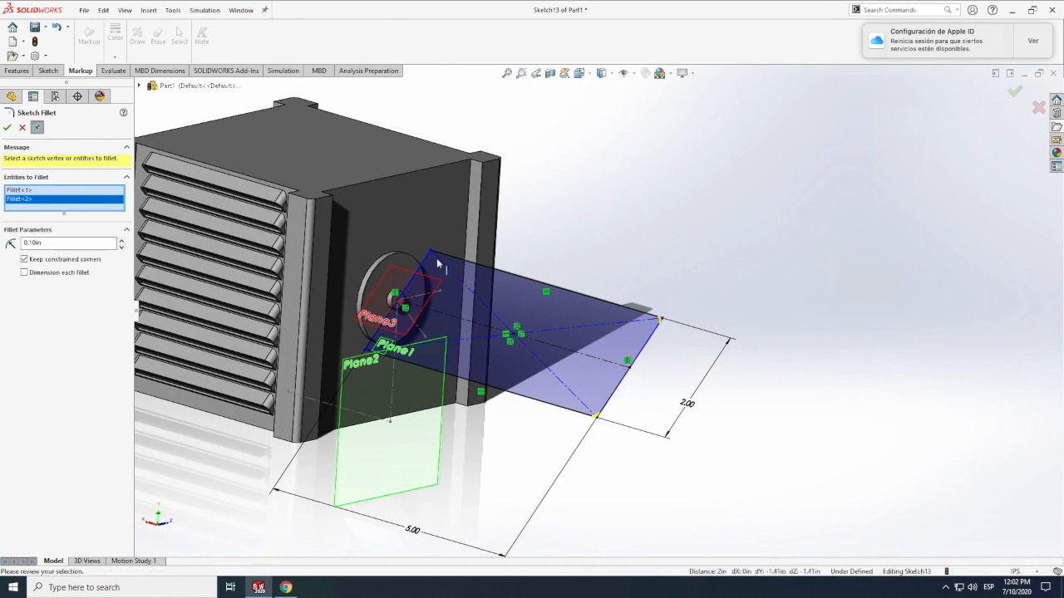
left_click(375, 339)
left_click(371, 350)
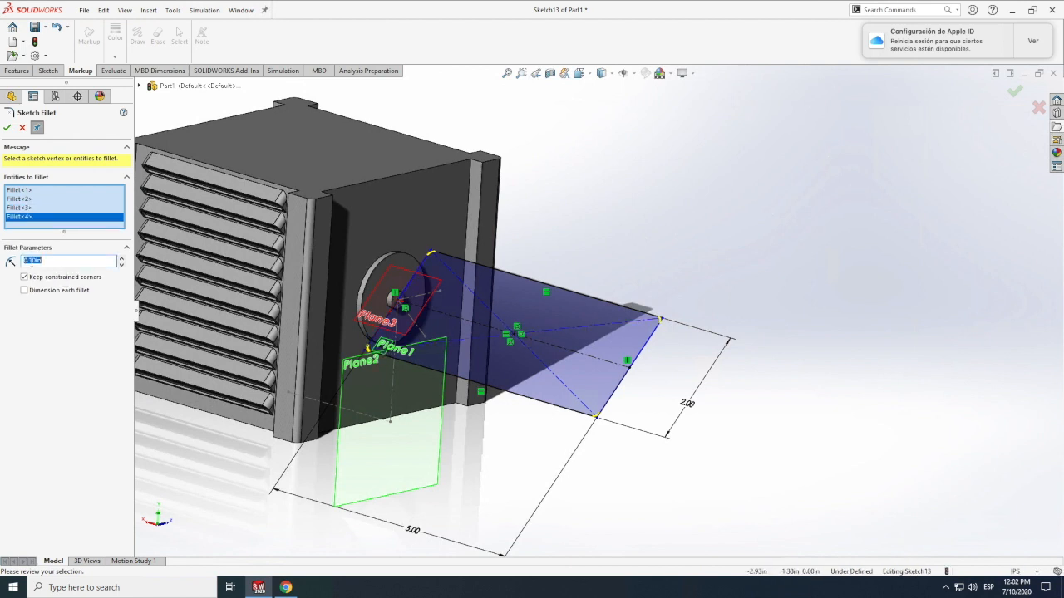
key("Return")
left_click(7, 128)
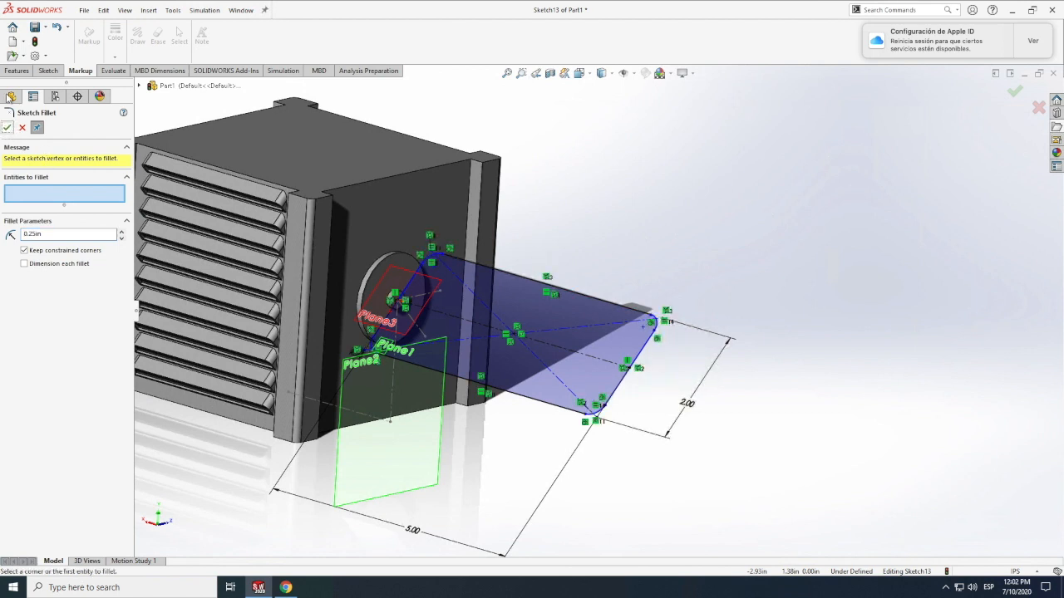
left_click(8, 128)
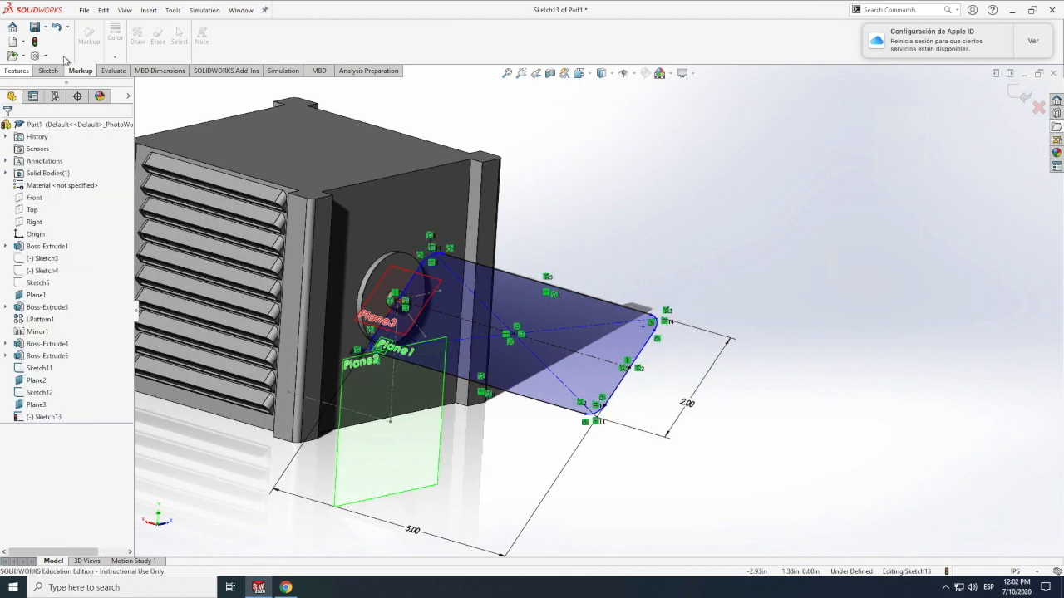
Step: Extrude the rounded rectangle 0.05 in blind in both directions from the sketch plane, merging the result
left_click(91, 37)
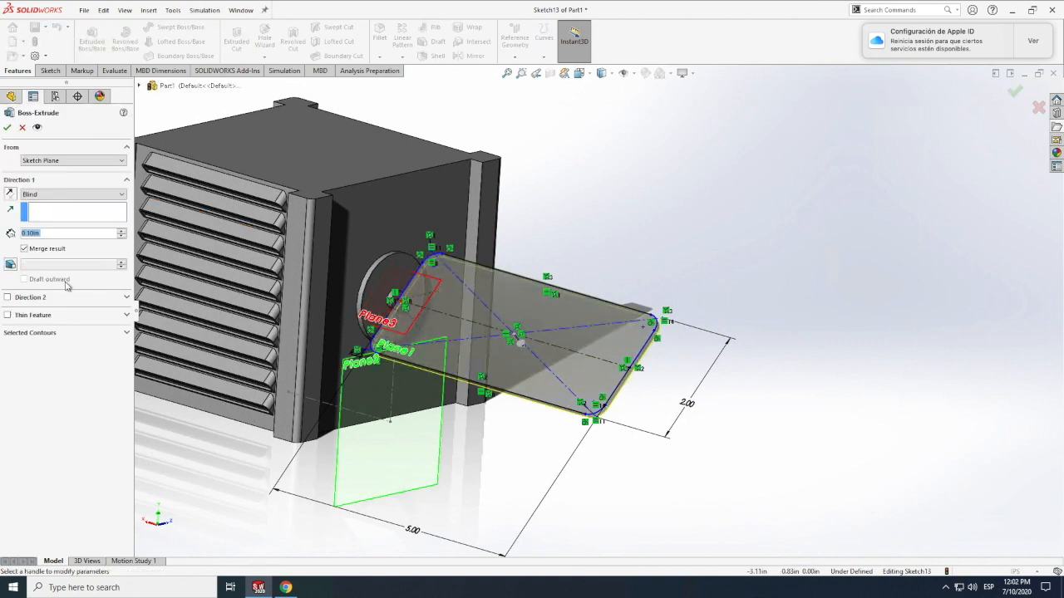
type("0.05")
key("Return")
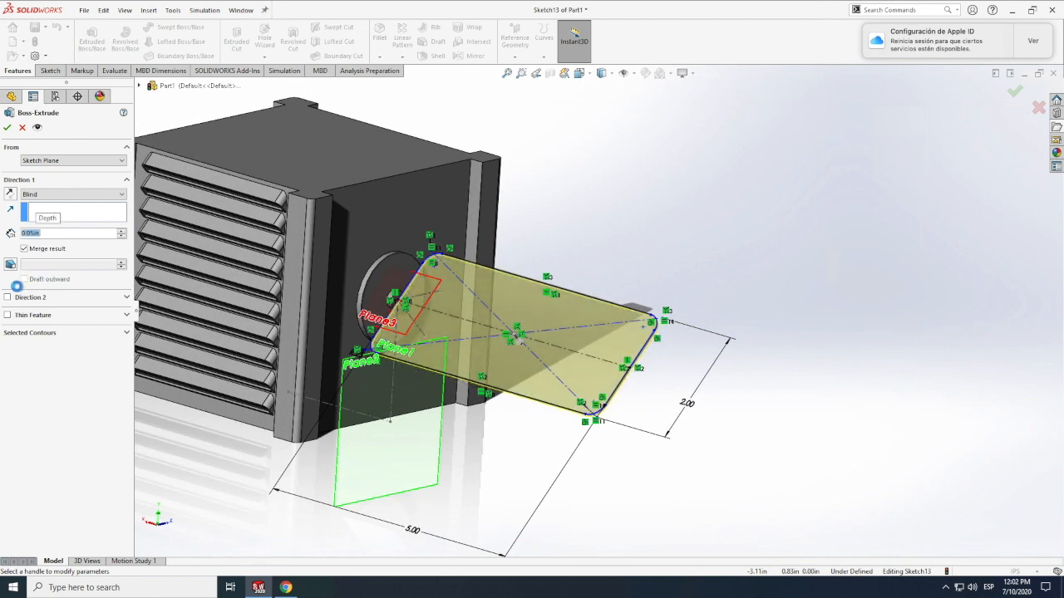
left_click(9, 297)
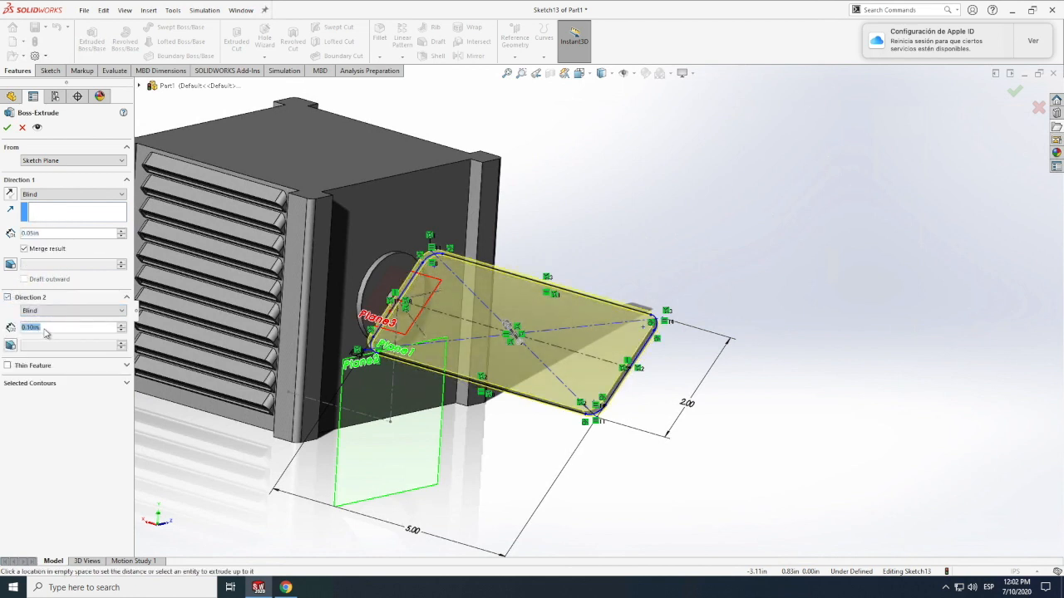
type("05")
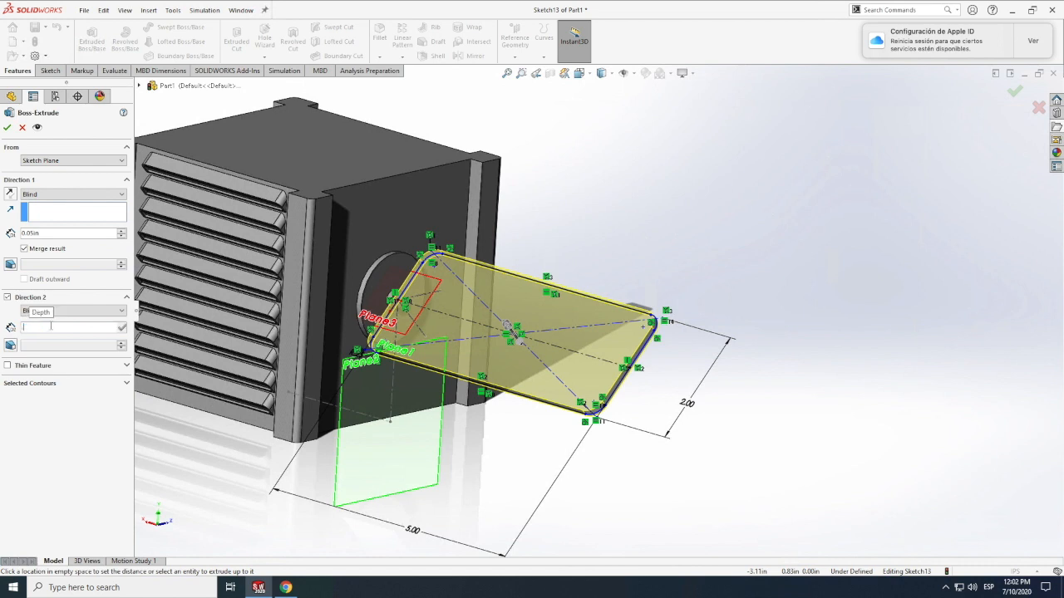
key("Return")
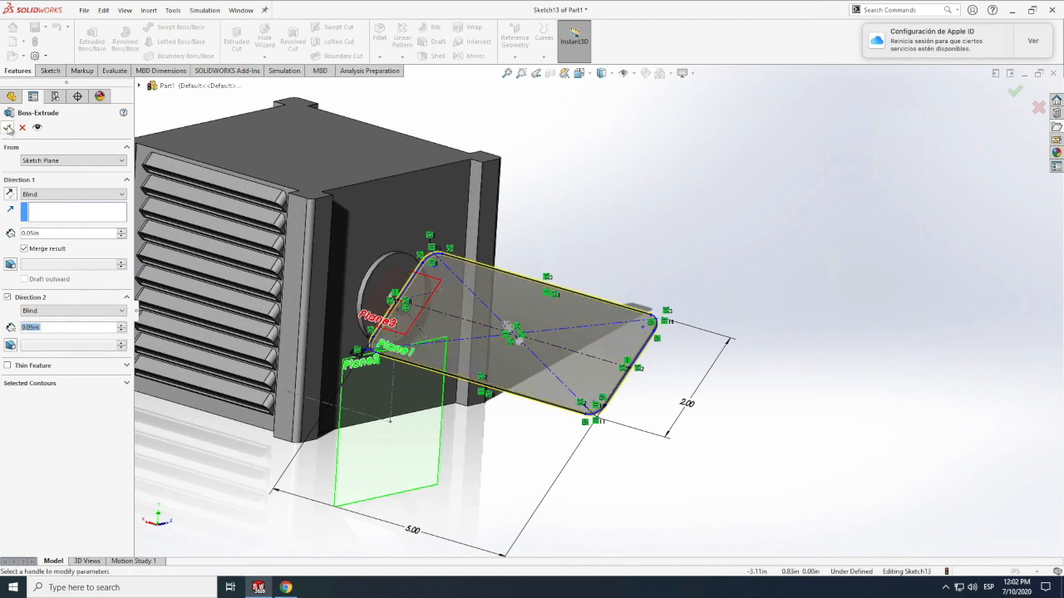
left_click(12, 129)
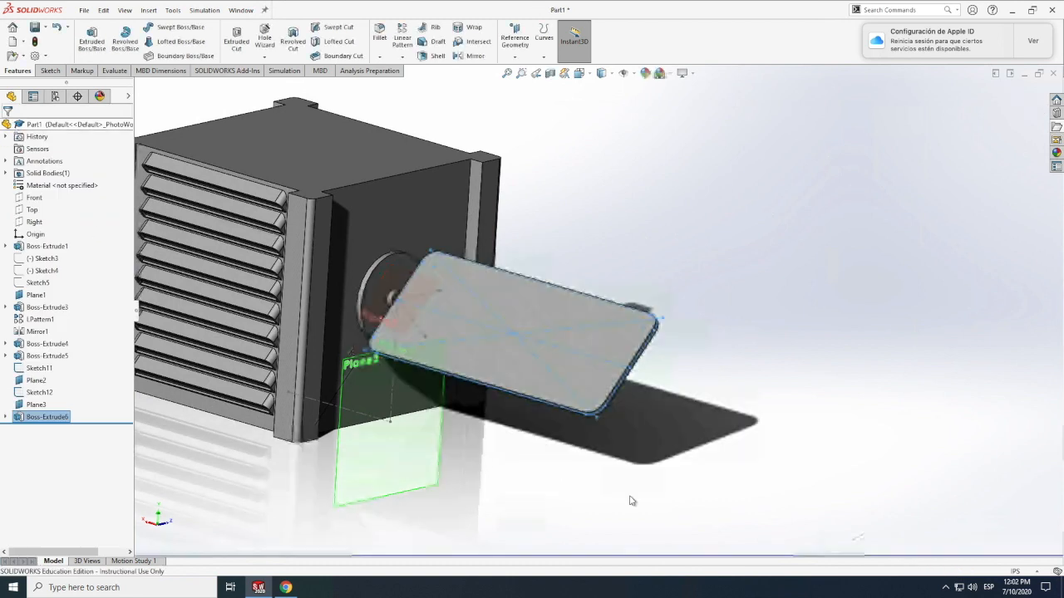
left_click(694, 453)
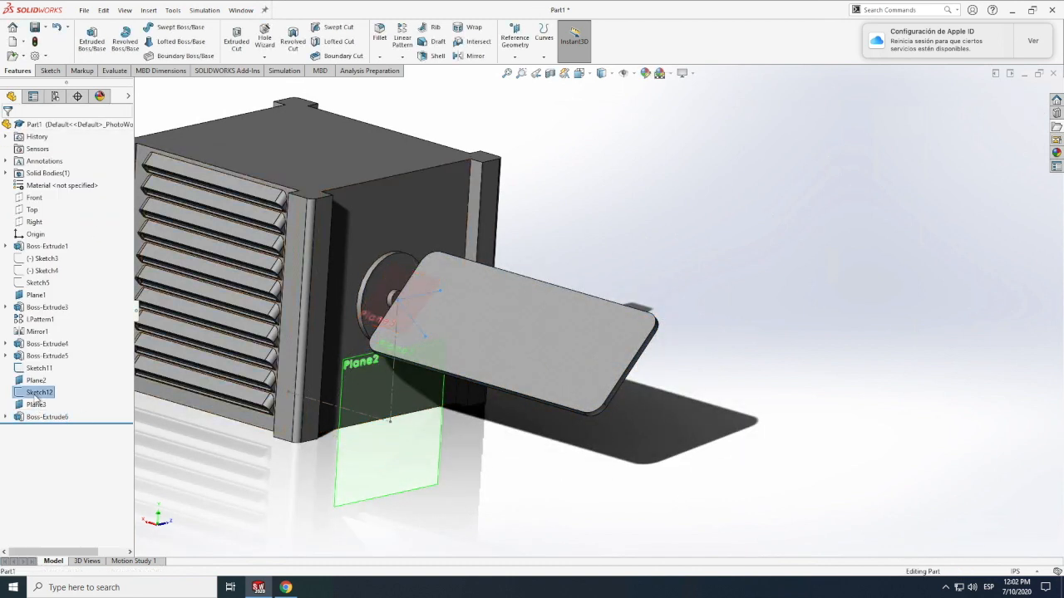
Step: Hide the two centerline sketches, Sketch12 and Sketch11
right_click(39, 394)
left_click(39, 368)
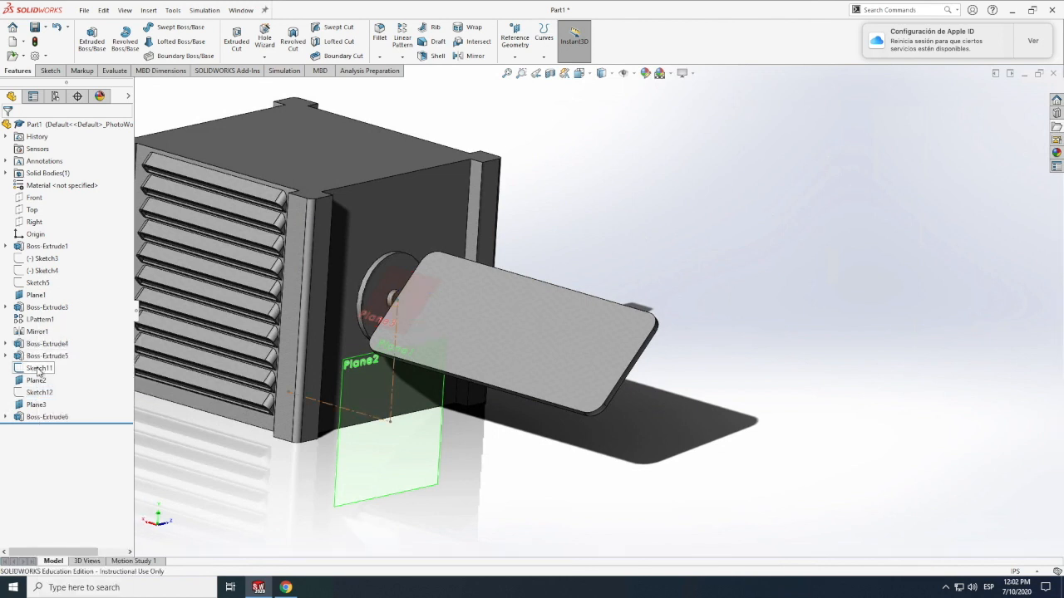
right_click(39, 369)
left_click(47, 349)
Step: Hide the reference planes Plane2 and Plane3
right_click(38, 382)
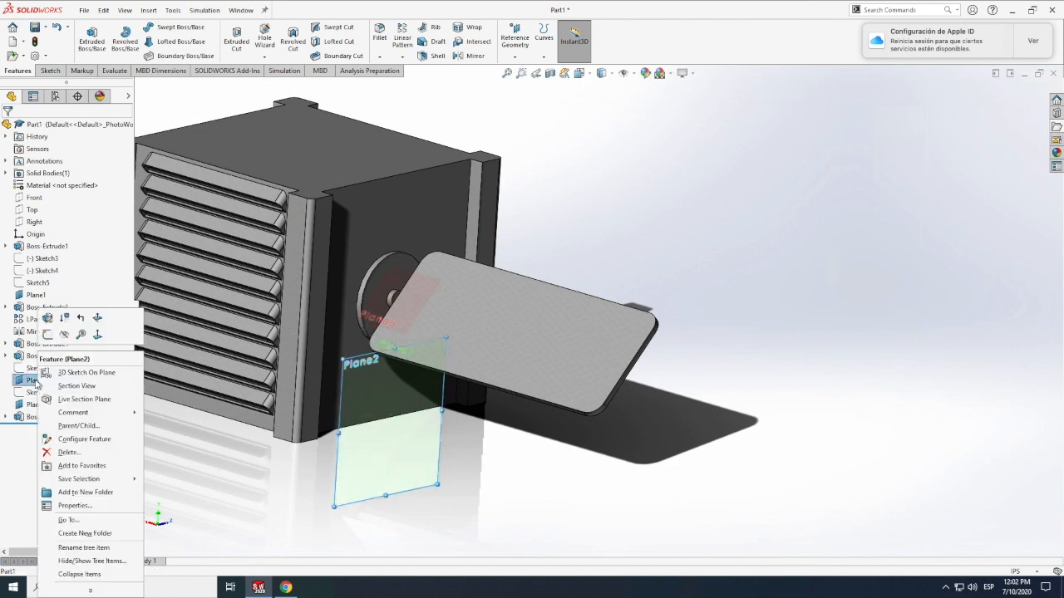
left_click(64, 334)
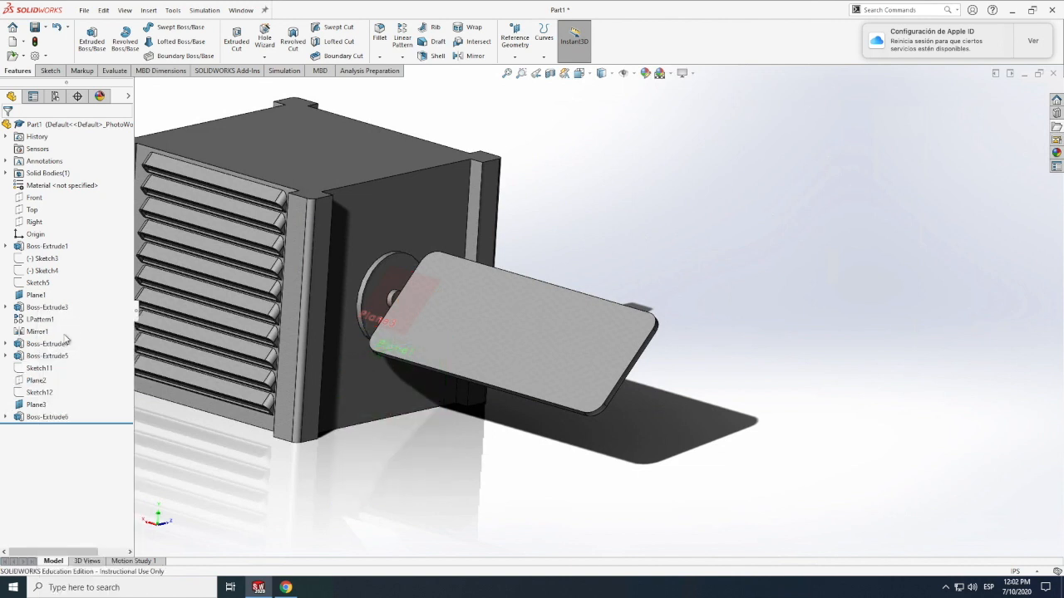
left_click(36, 405)
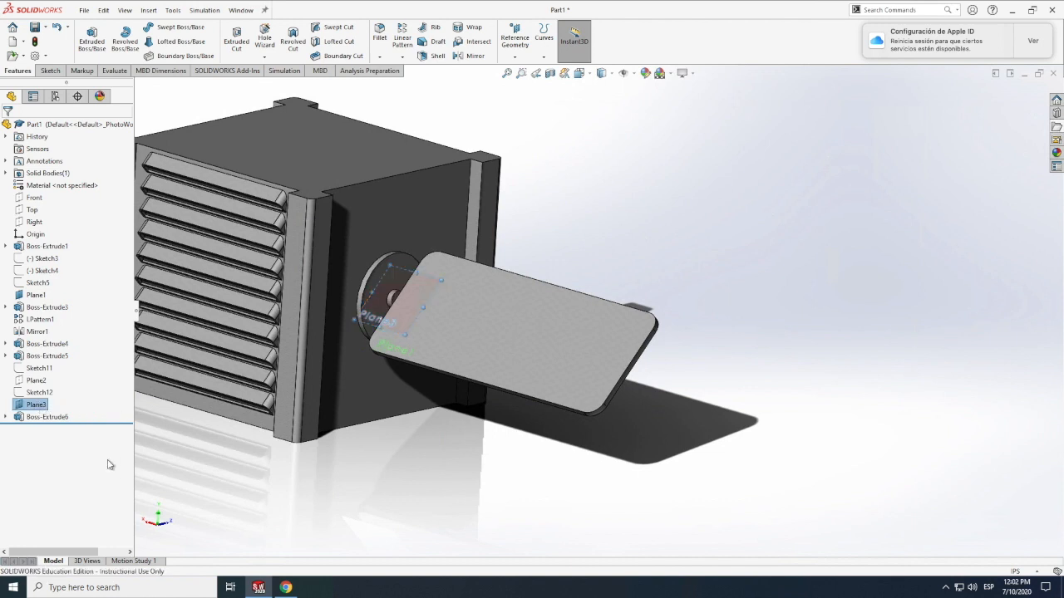
right_click(27, 407)
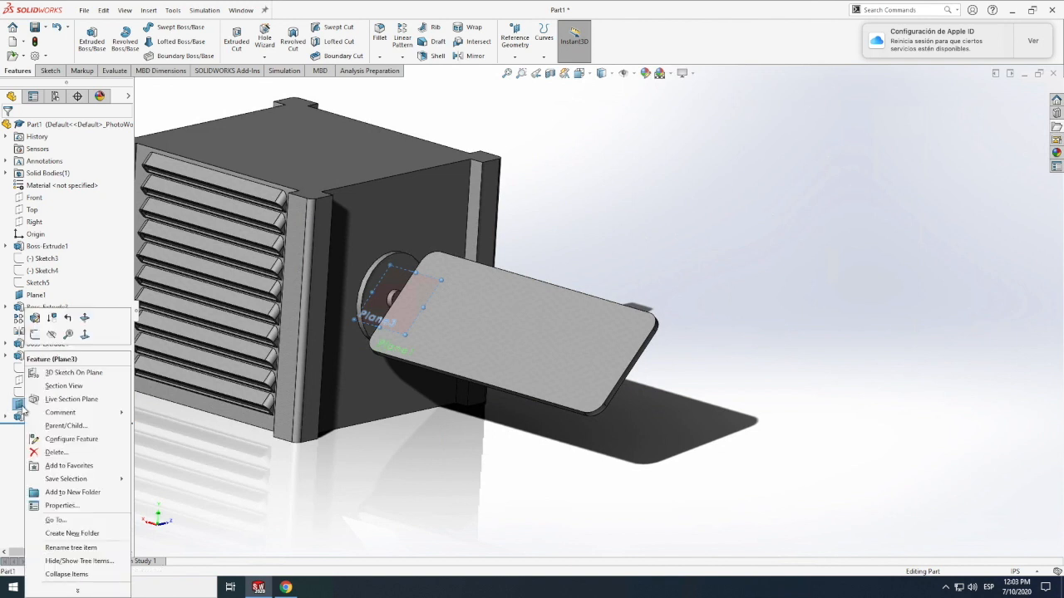
left_click(541, 475)
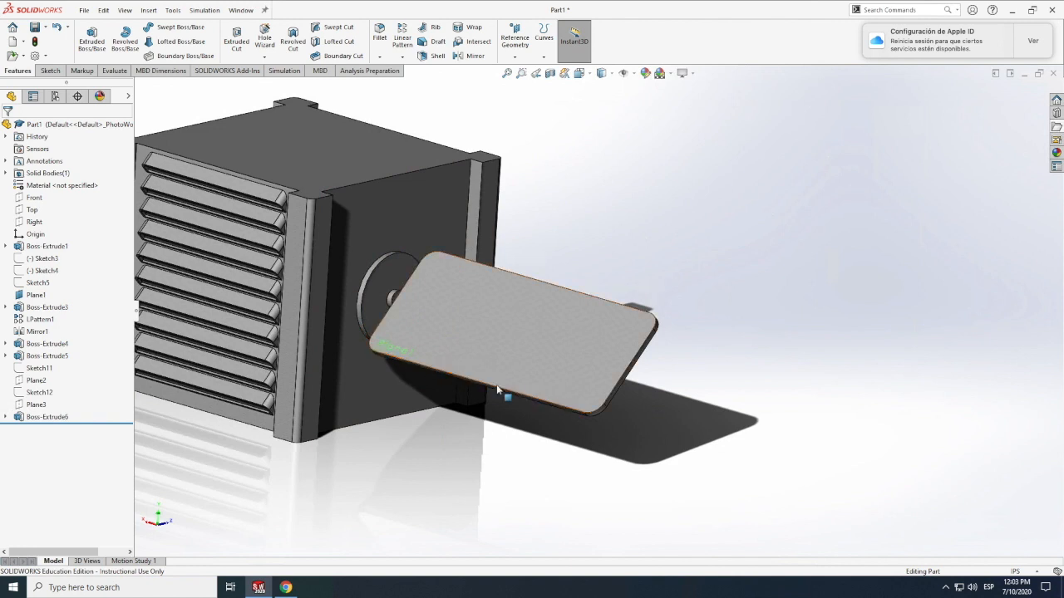
Step: Hide the reference plane Plane1
right_click(33, 295)
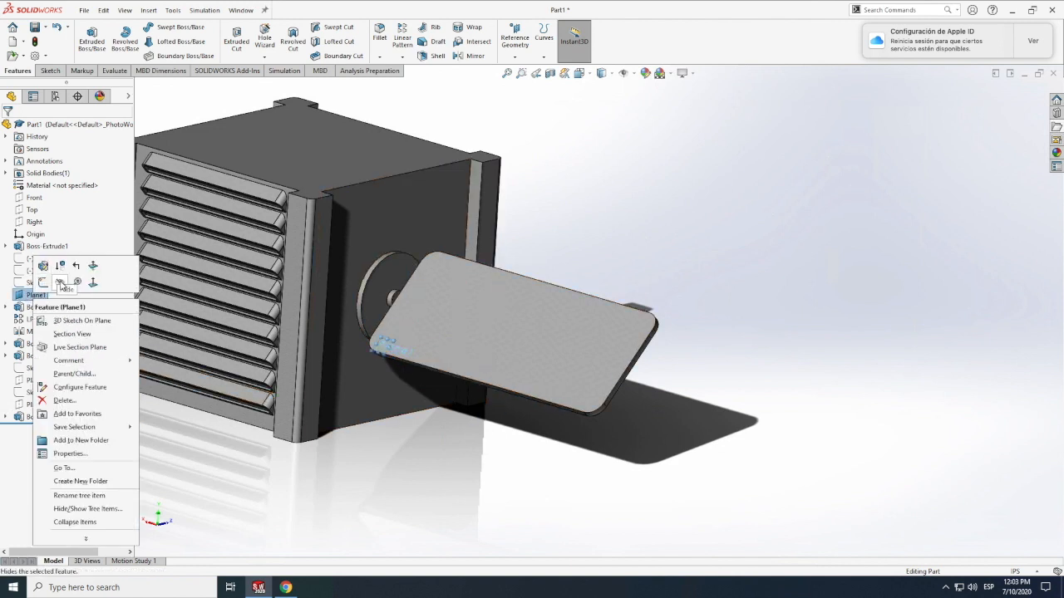
left_click(60, 284)
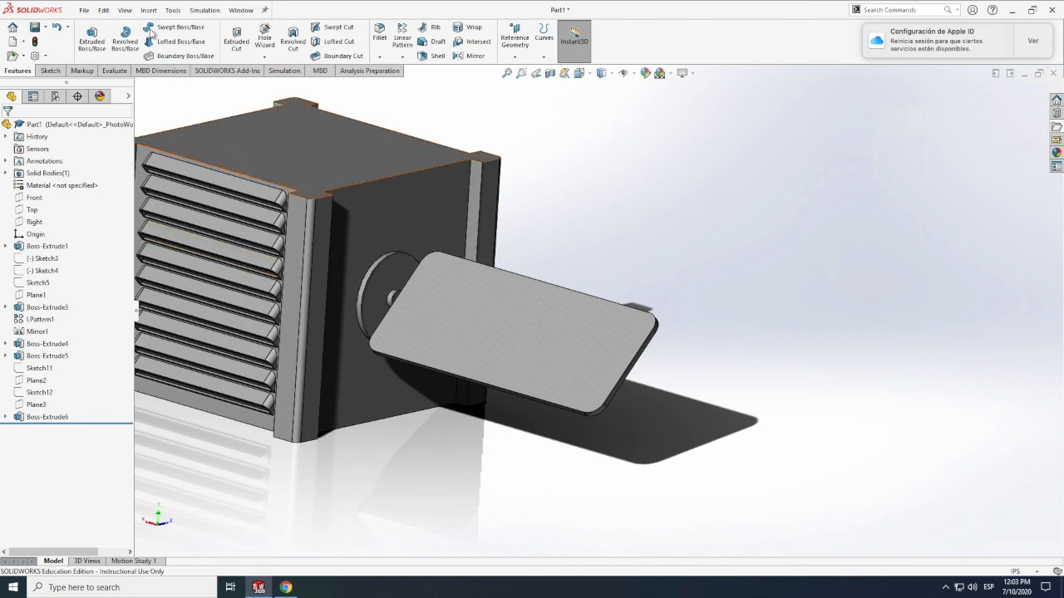
left_click(125, 10)
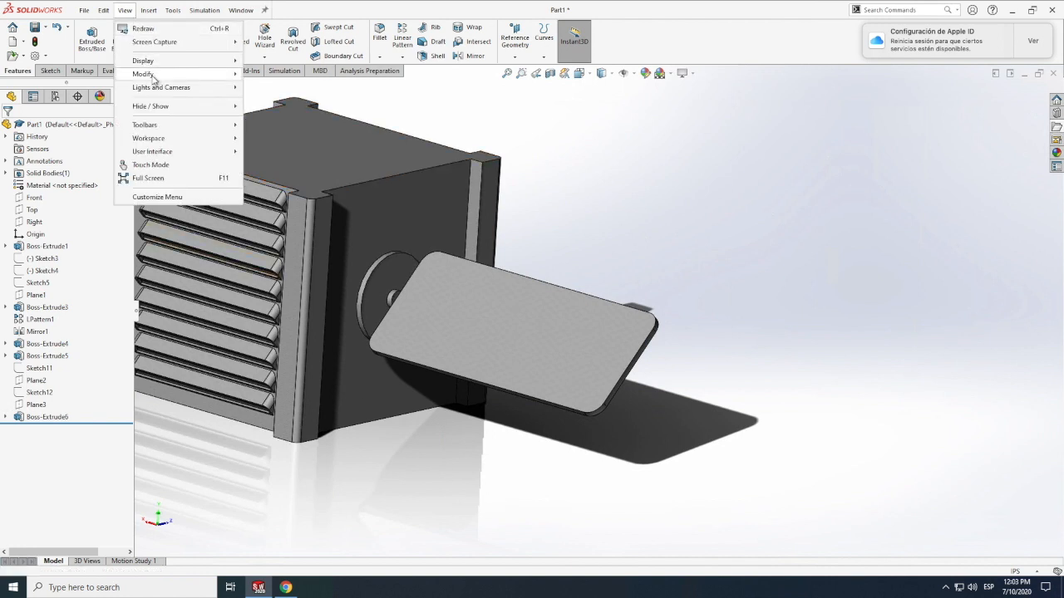
mouse_move(154, 80)
left_click(263, 140)
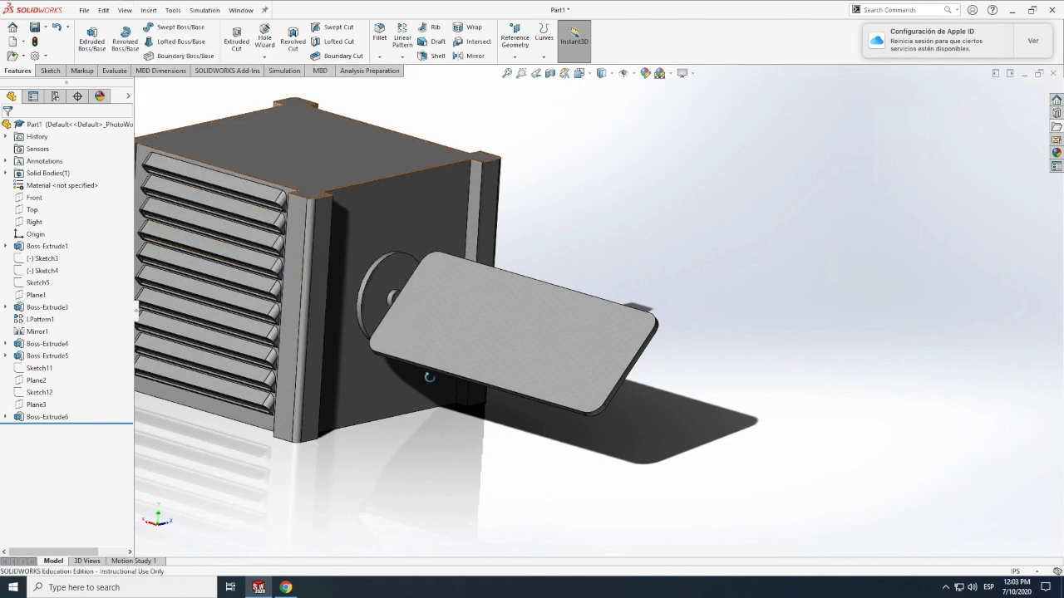
Step: Examine the rounded plate and its connection to the circular boss from several angles
left_click_drag(418, 345, 413, 324)
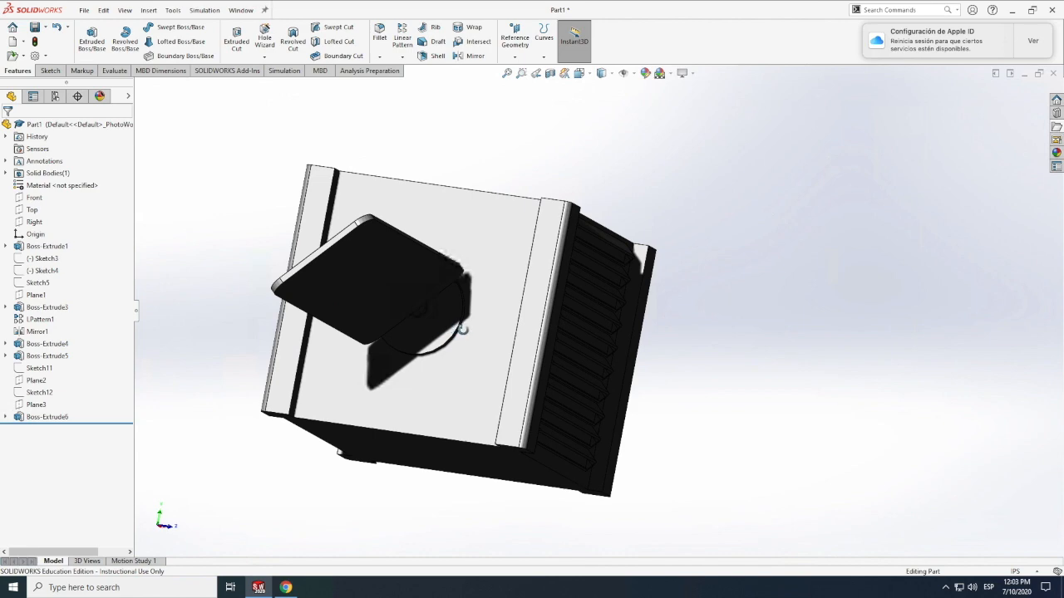
left_click_drag(486, 329, 454, 344)
middle_click_drag(459, 354, 458, 388)
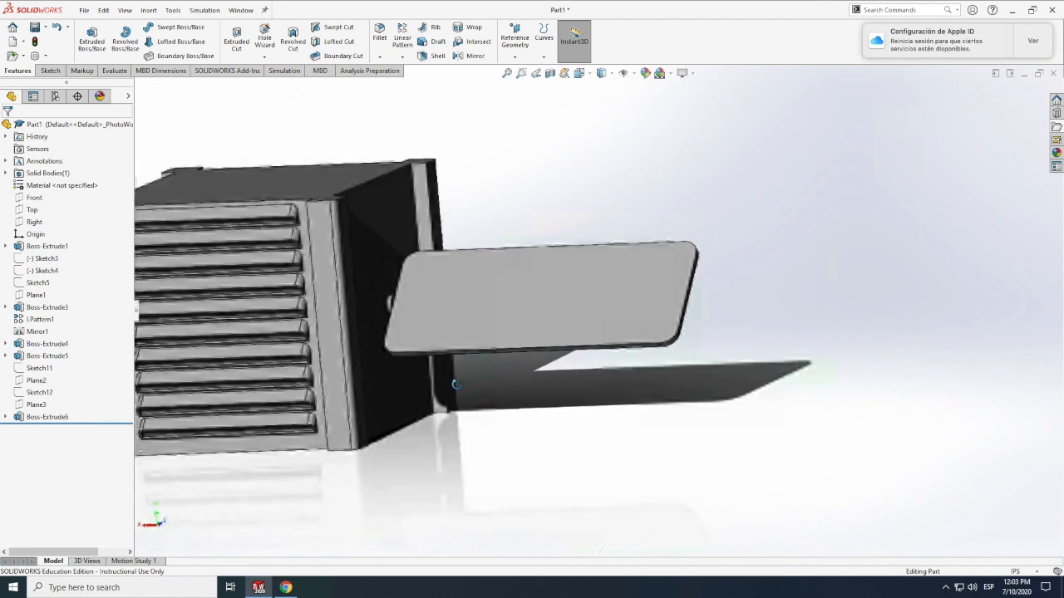
middle_click_drag(578, 277, 569, 282)
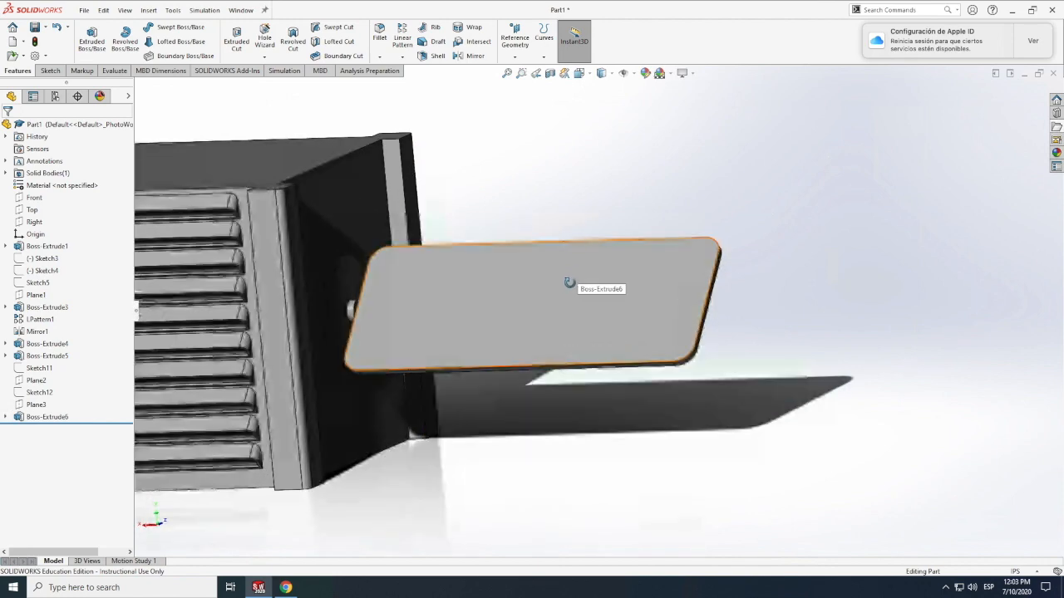
scroll(569, 284, "down", 5)
scroll(513, 345, "up", 5)
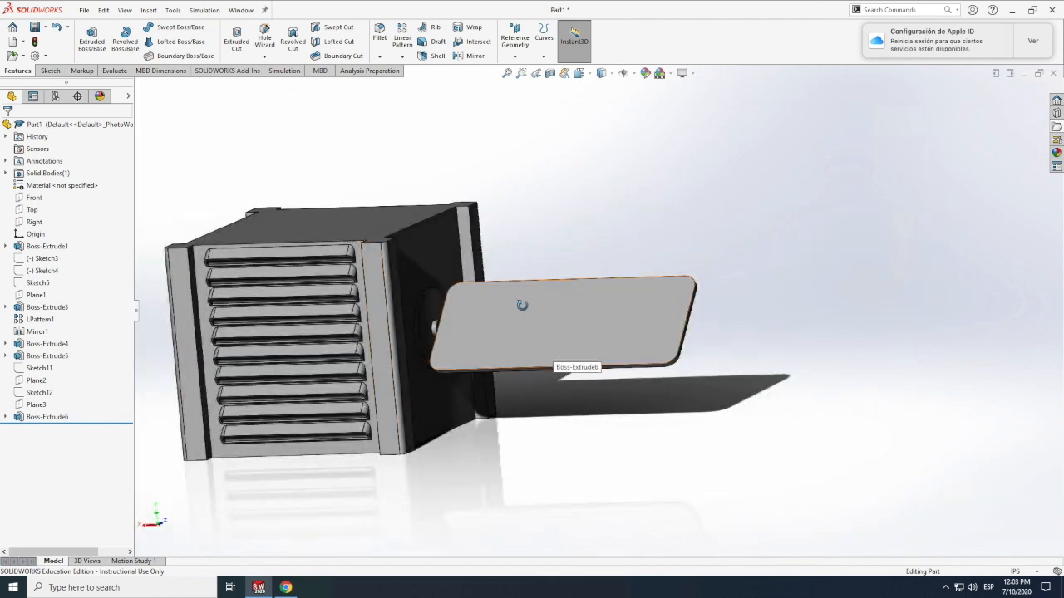
scroll(522, 305, "down", 3)
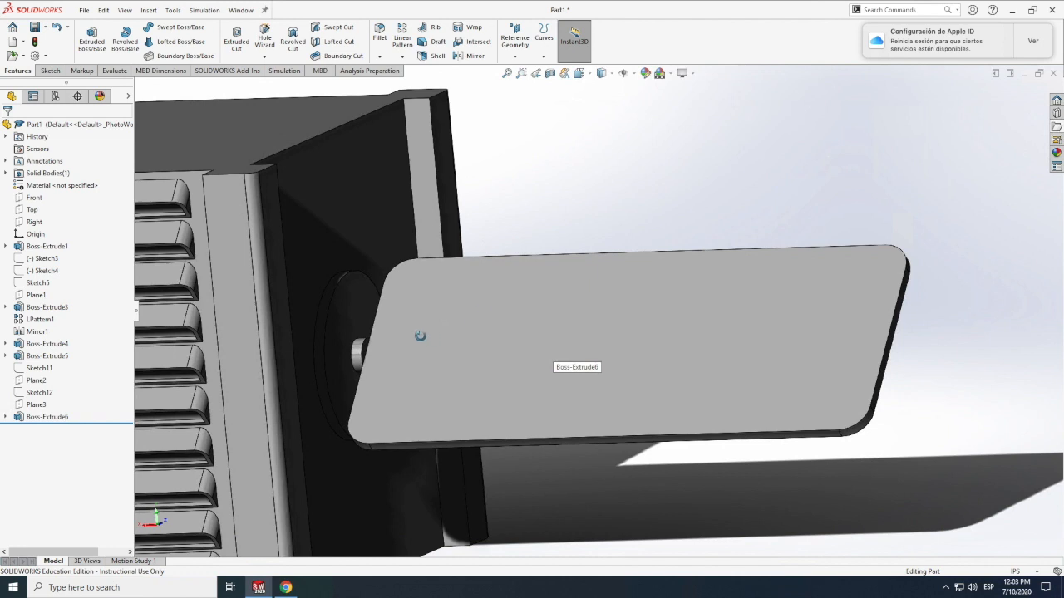
Step: Sketch on the rounded plate's front face and offset its outline 0.05 in inward
left_click(56, 73)
left_click(87, 35)
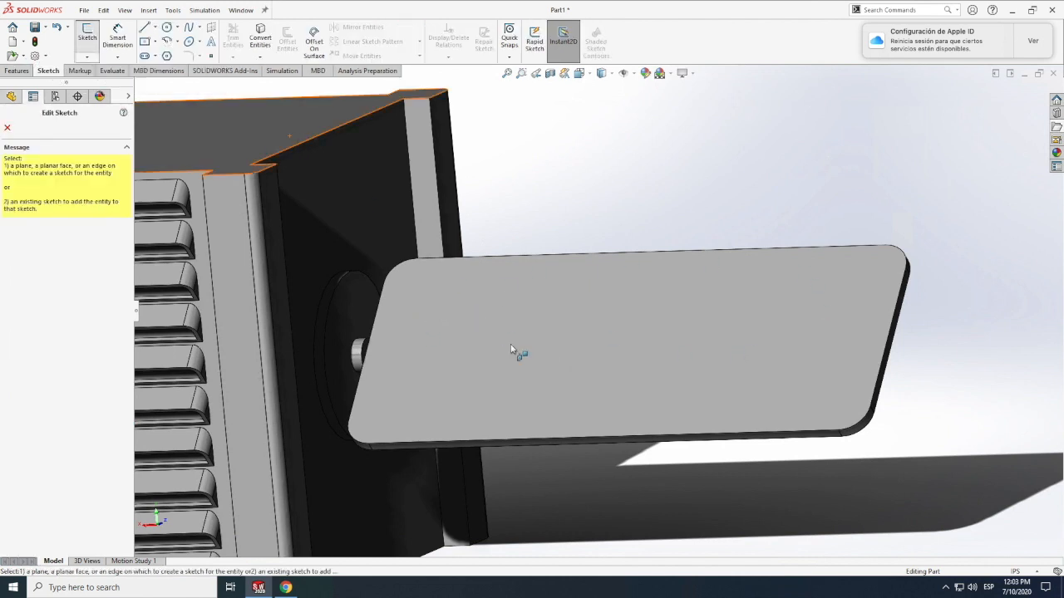
left_click(509, 344)
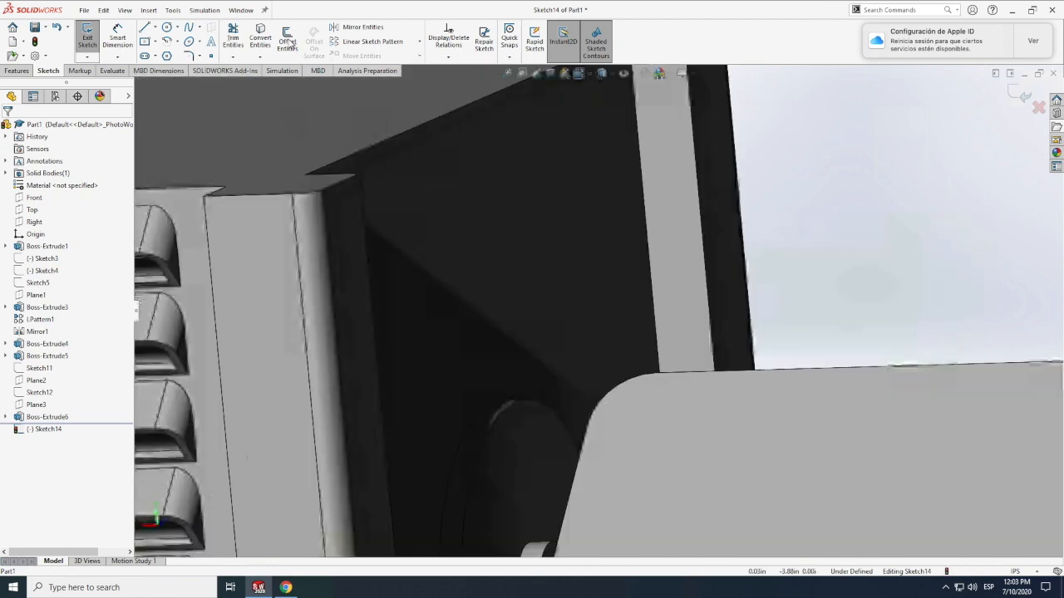
left_click(287, 40)
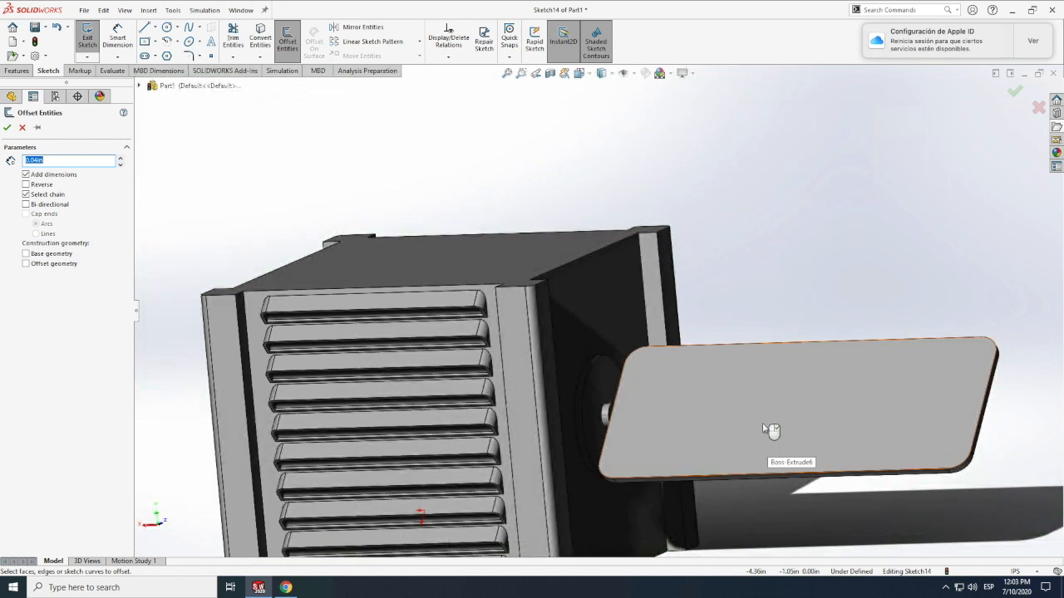
left_click(766, 426)
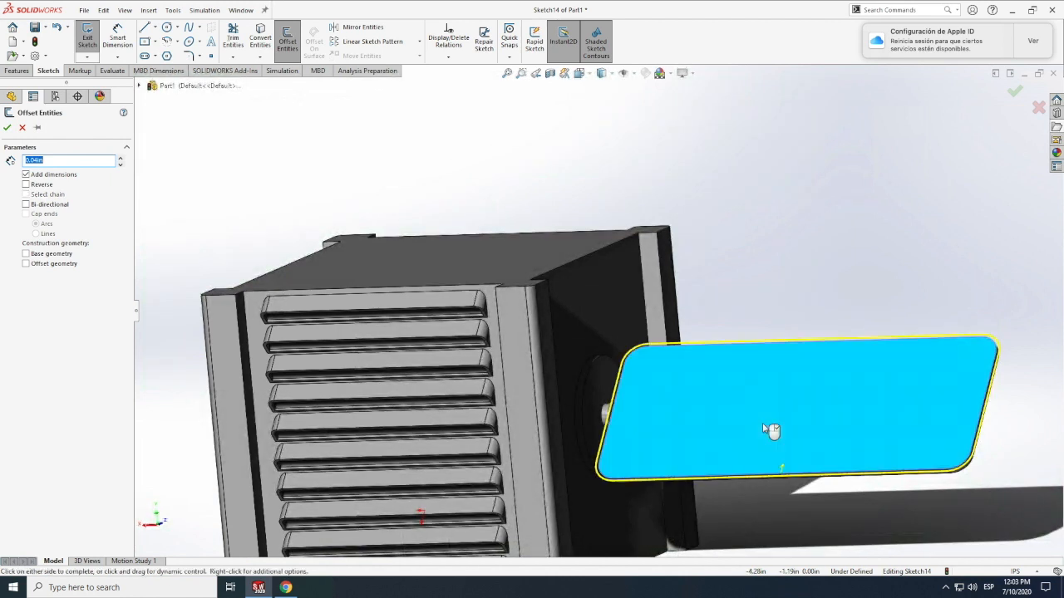
left_click(27, 184)
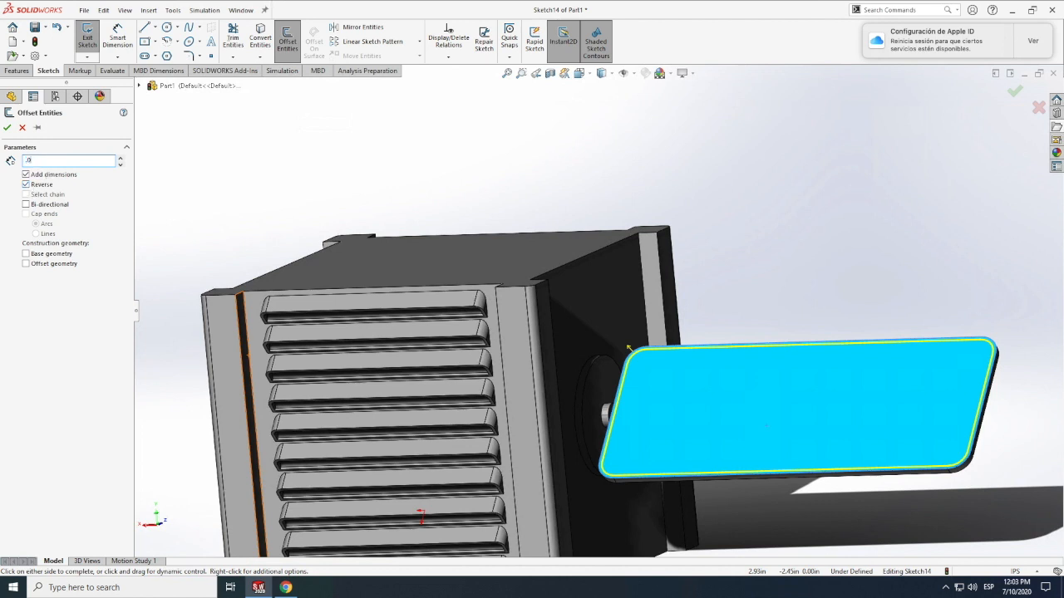
key("Return")
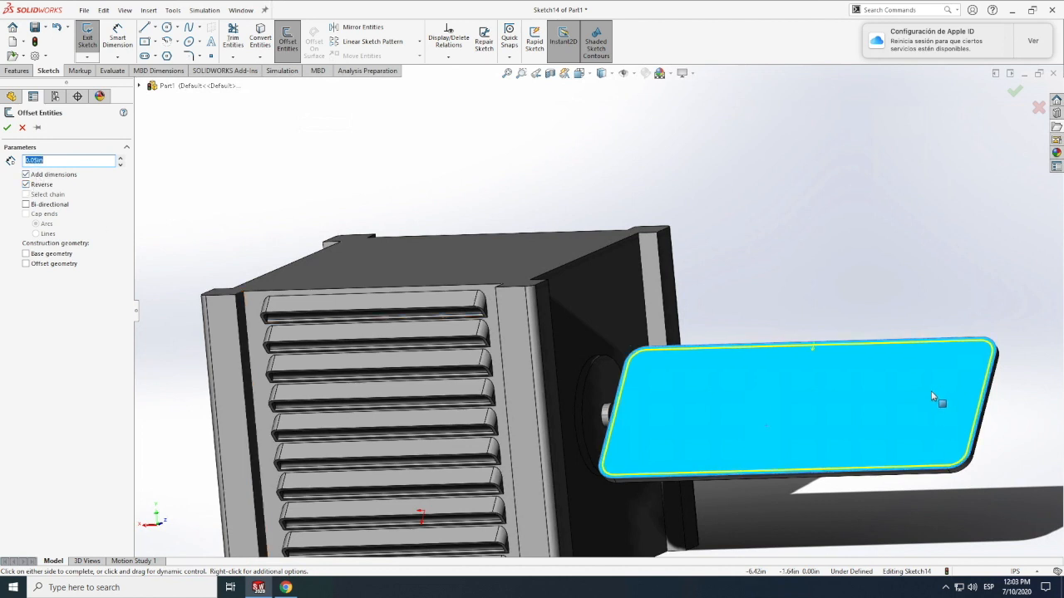
scroll(929, 397, "down", 2)
scroll(930, 396, "down", 2)
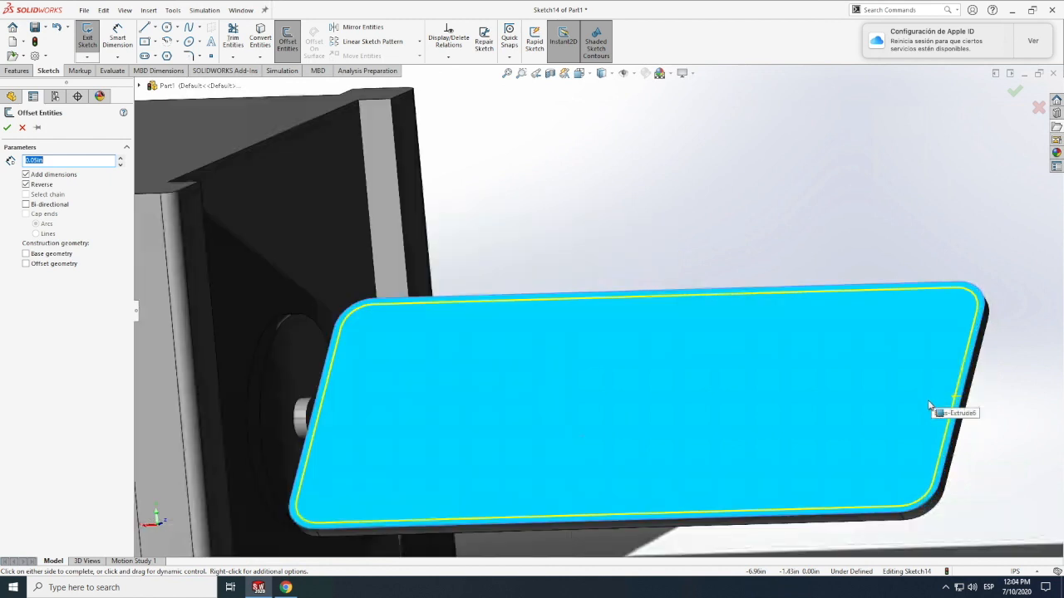
left_click(7, 128)
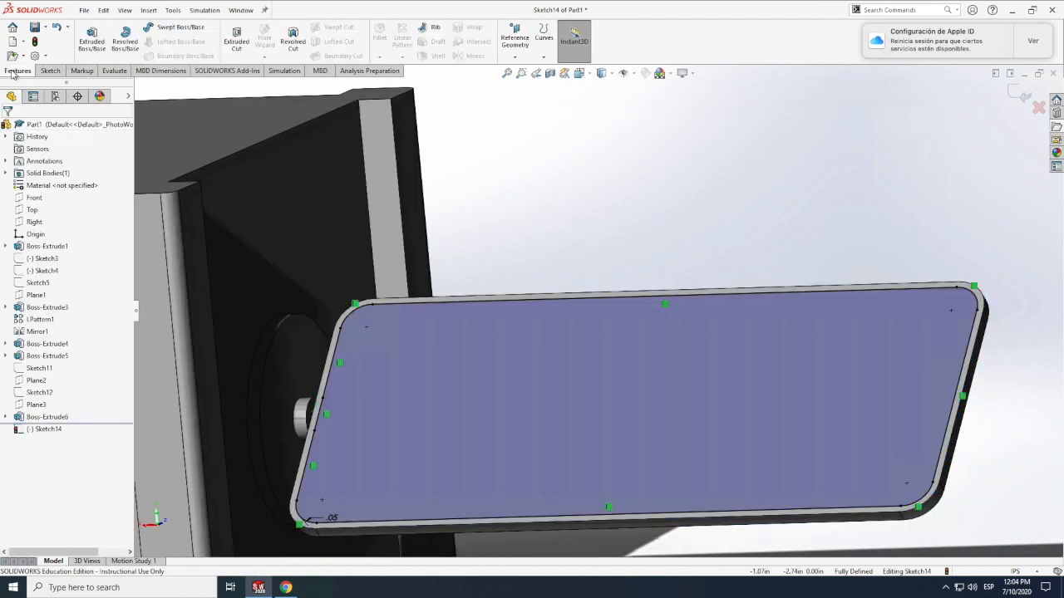
Step: Cut the offset outline 0.02 in blind into the rounded plate's face
left_click(15, 72)
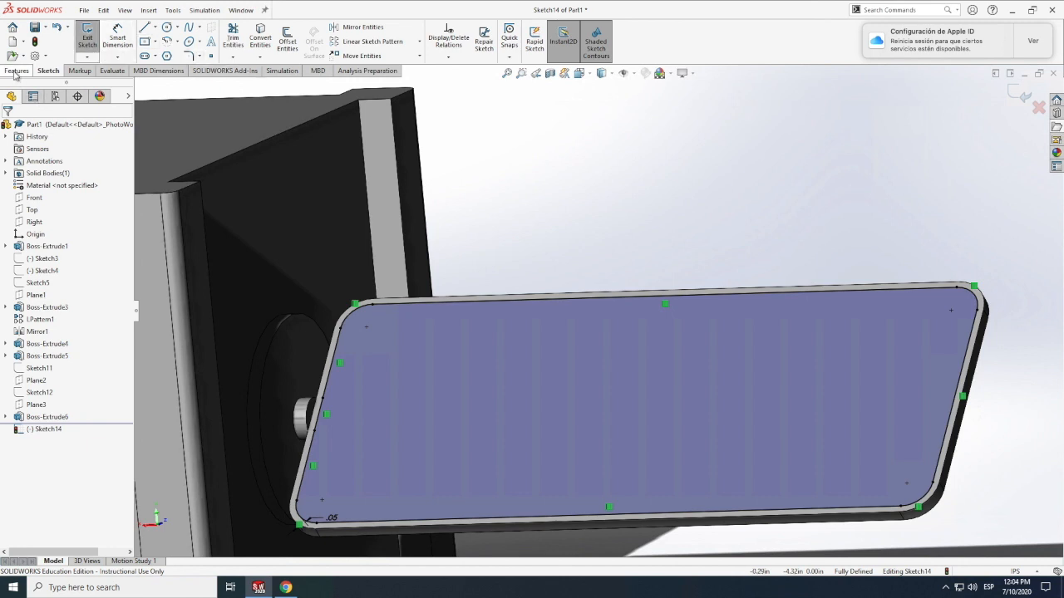
left_click(236, 39)
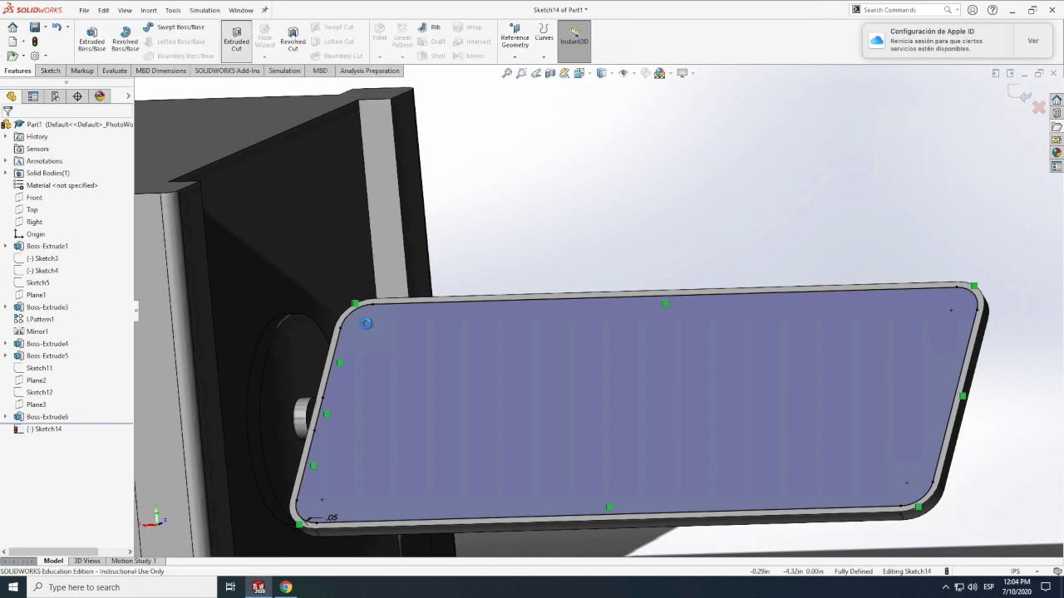
type("0.02")
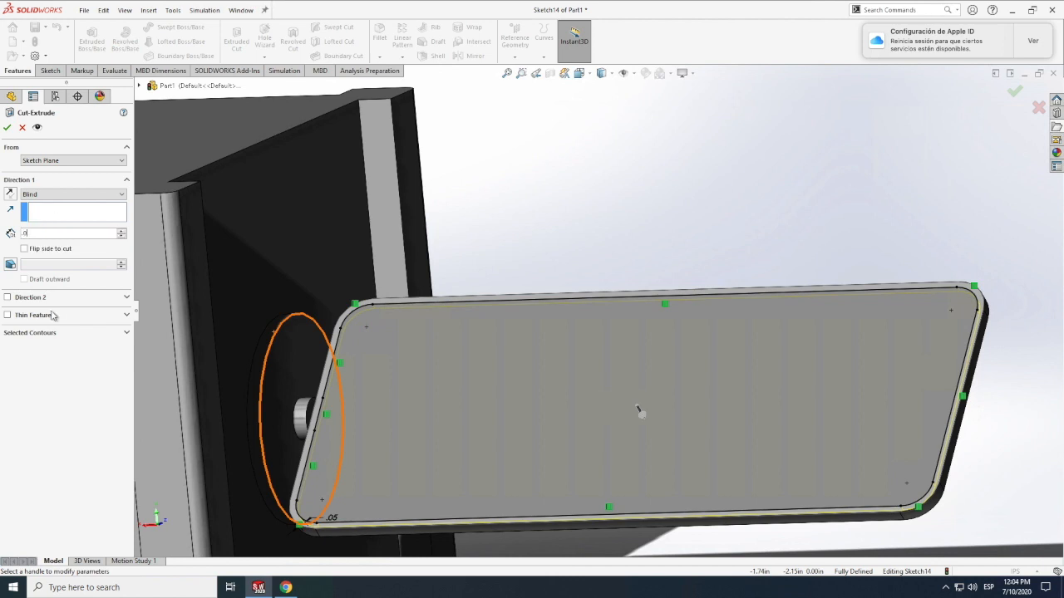
key("Return")
left_click(7, 128)
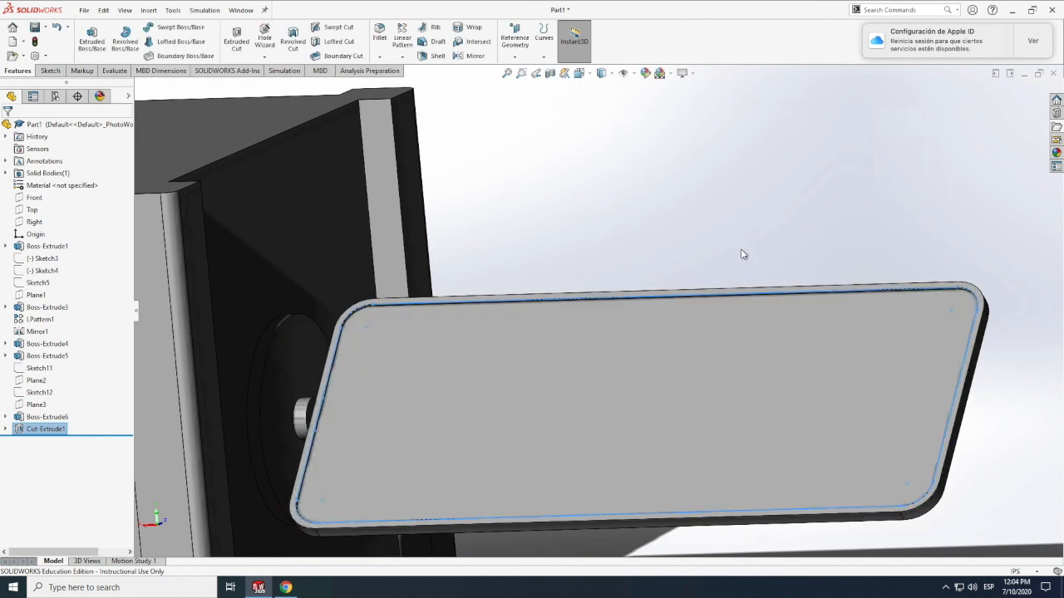
Step: Examine the shallow recess and the rim around the plate's face
key("f")
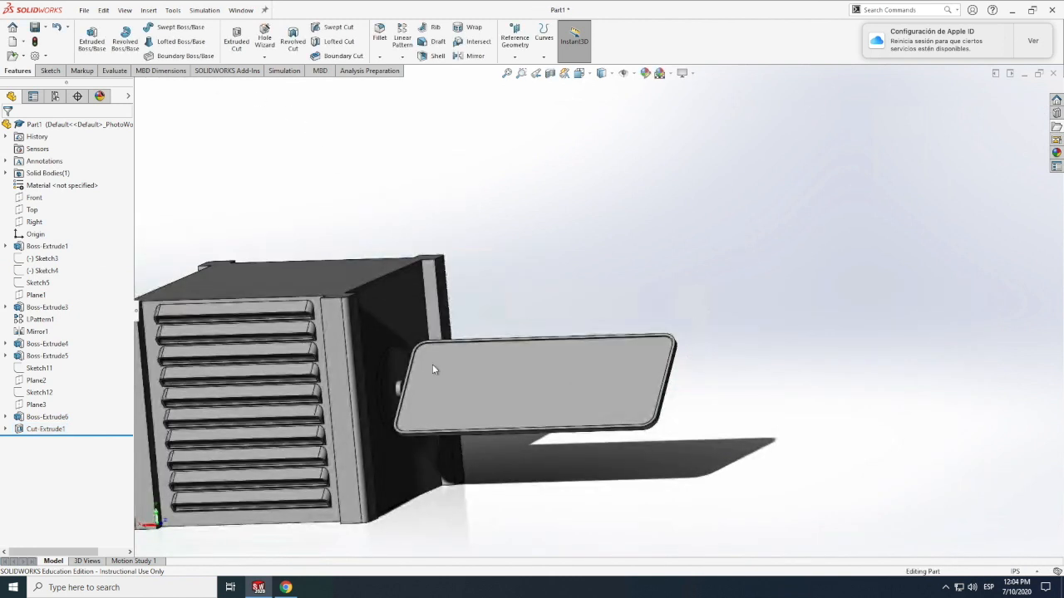
middle_click_drag(432, 364, 577, 394)
scroll(524, 323, "up", 6)
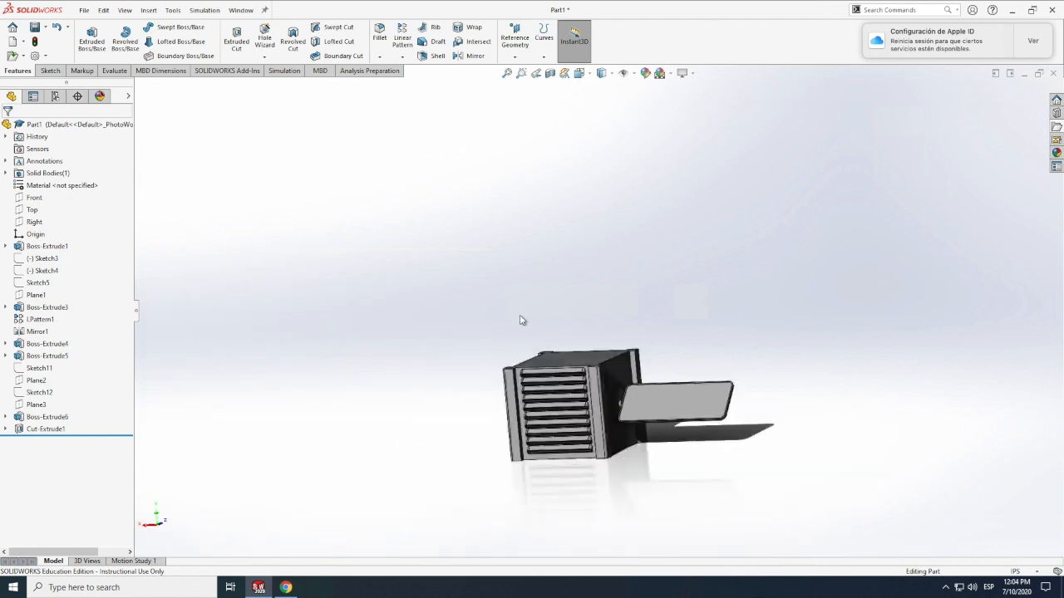
scroll(655, 400, "down", 4)
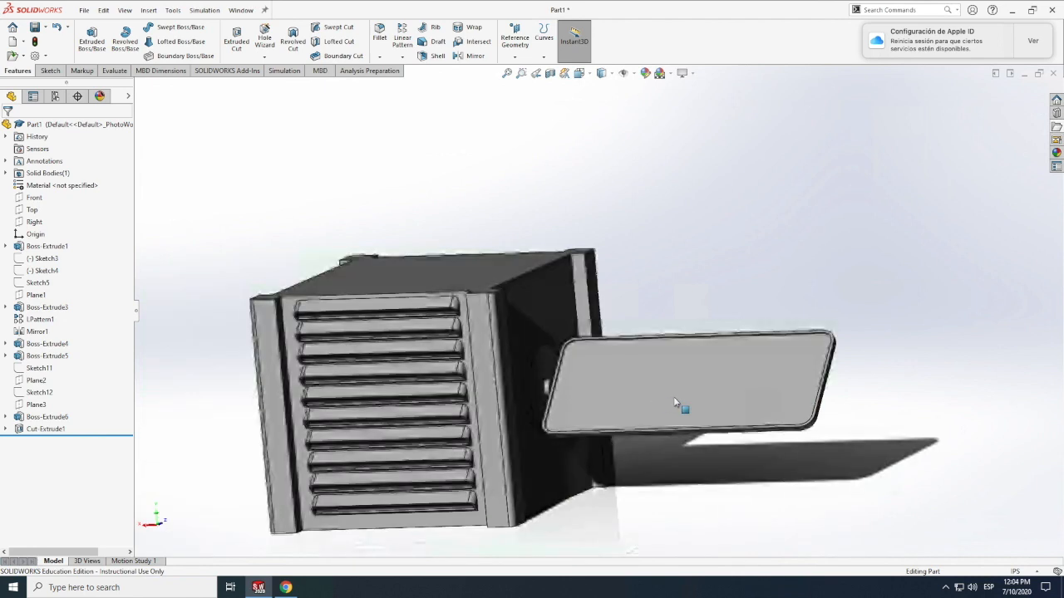
scroll(673, 397, "down", 2)
scroll(765, 400, "up", 2)
scroll(697, 356, "down", 3)
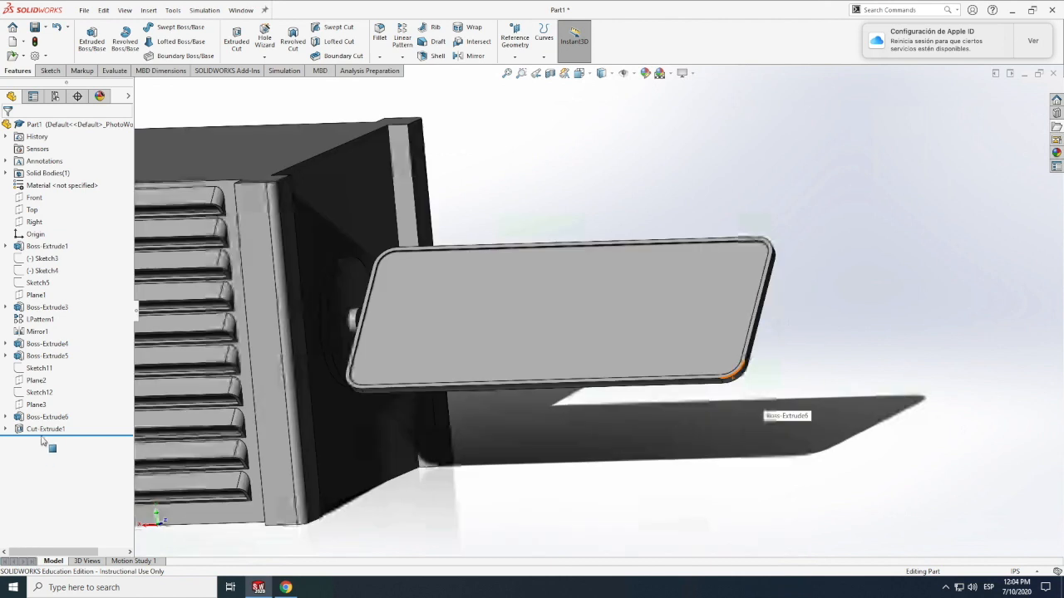
Step: Review the depth and profile in the plate's recess cut definition
right_click(34, 431)
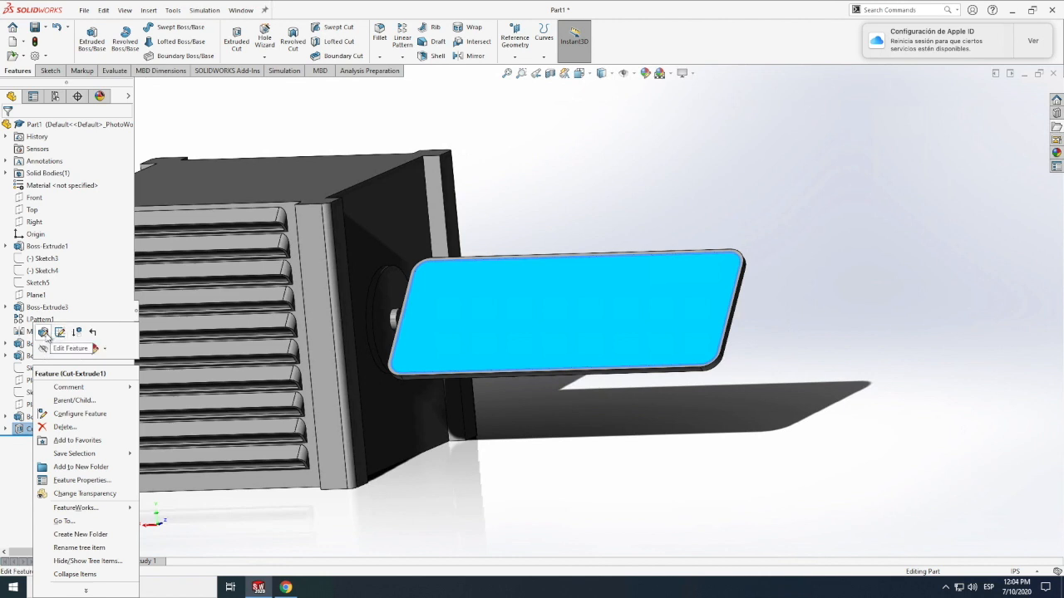
left_click(44, 332)
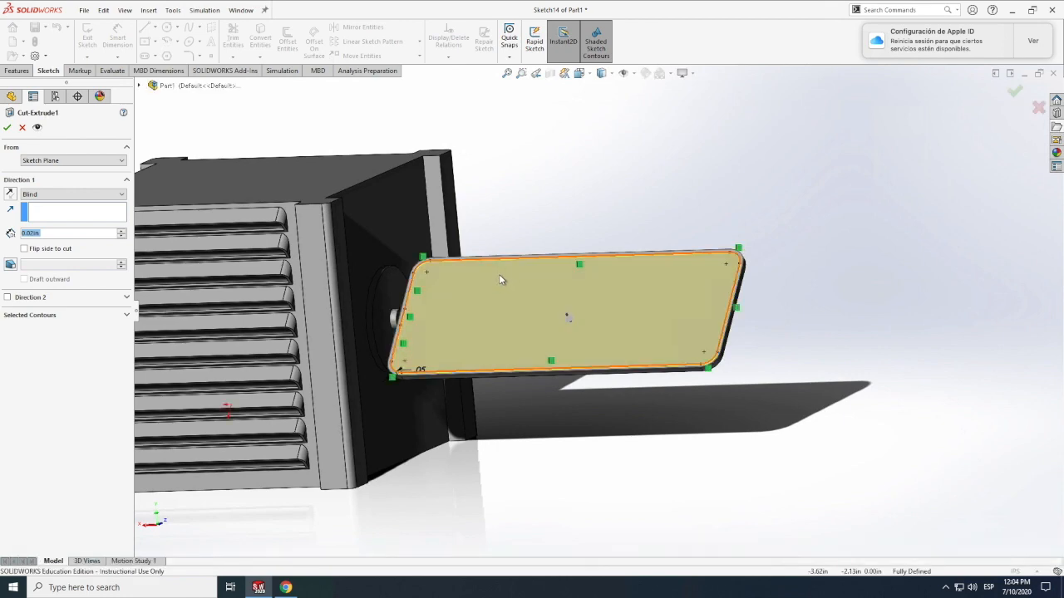
scroll(499, 282, "down", 1)
scroll(496, 280, "down", 2)
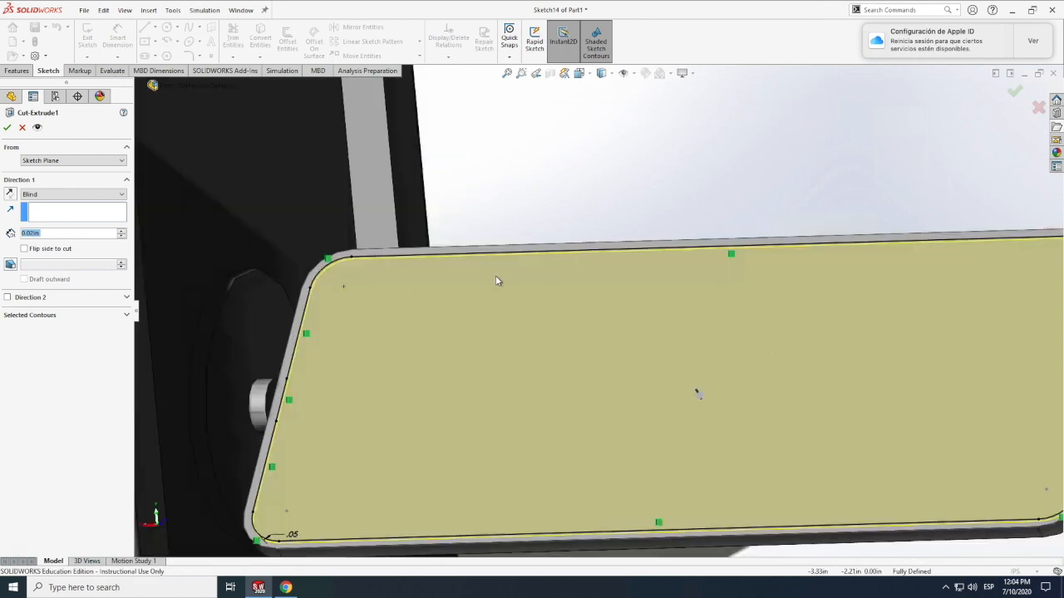
scroll(496, 279, "up", 5)
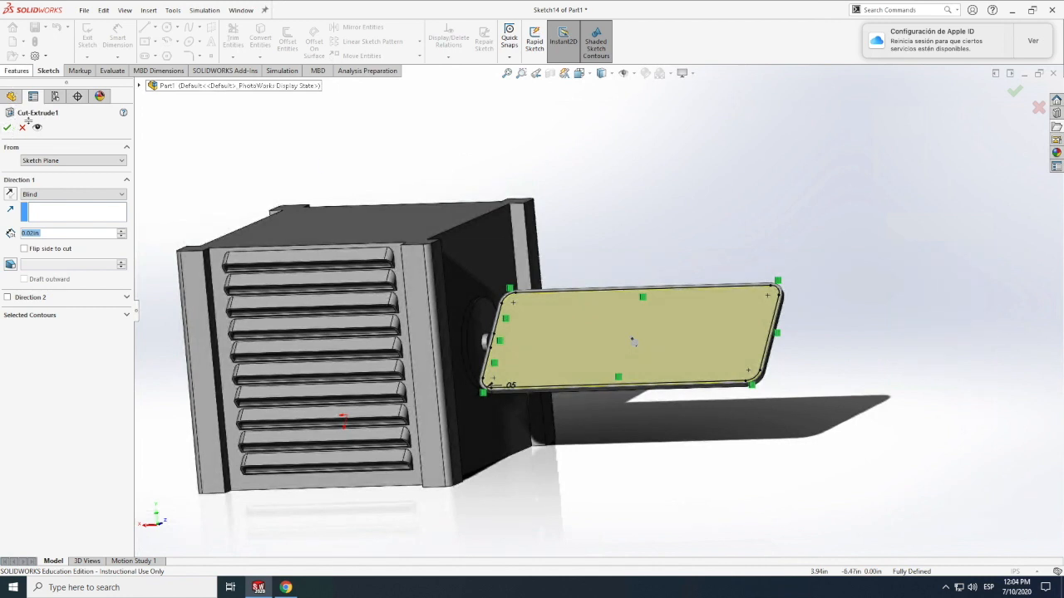
left_click(7, 127)
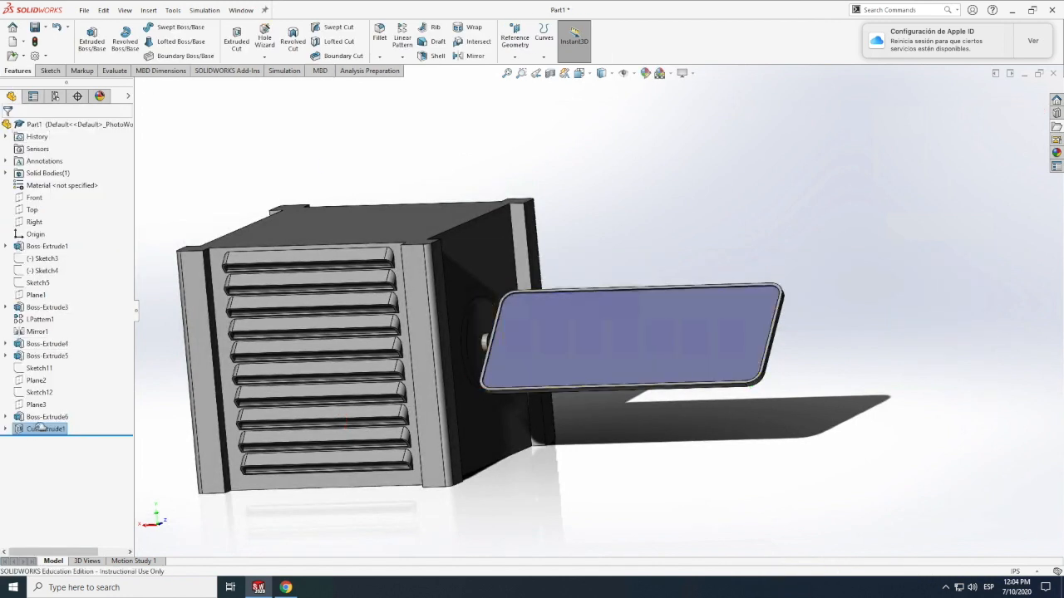
Step: Delete the recess cut from the plate while keeping its offset sketch
right_click(38, 432)
key("Delete")
left_click(599, 239)
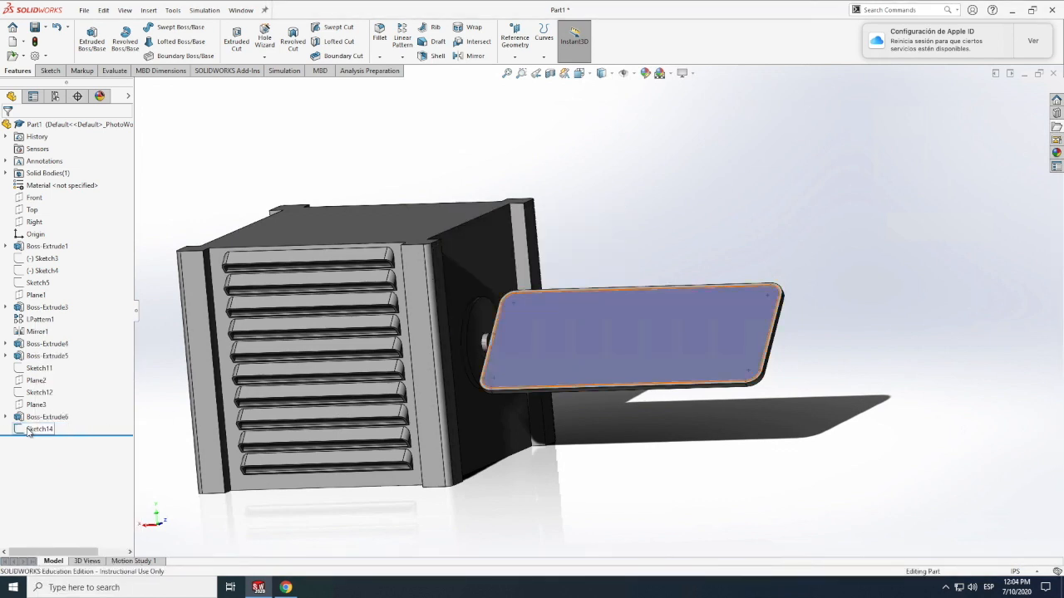
Step: Reopen the offset sketch on the plate face and divide its upper straight line with three equally spaced sketch points
right_click(34, 431)
left_click(35, 431)
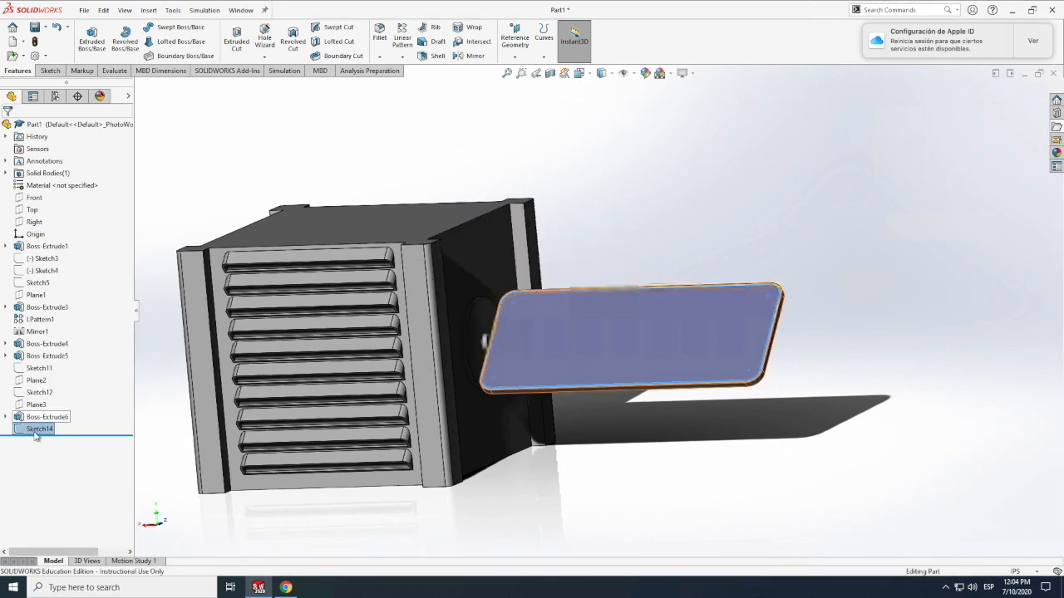
right_click(35, 432)
left_click(44, 332)
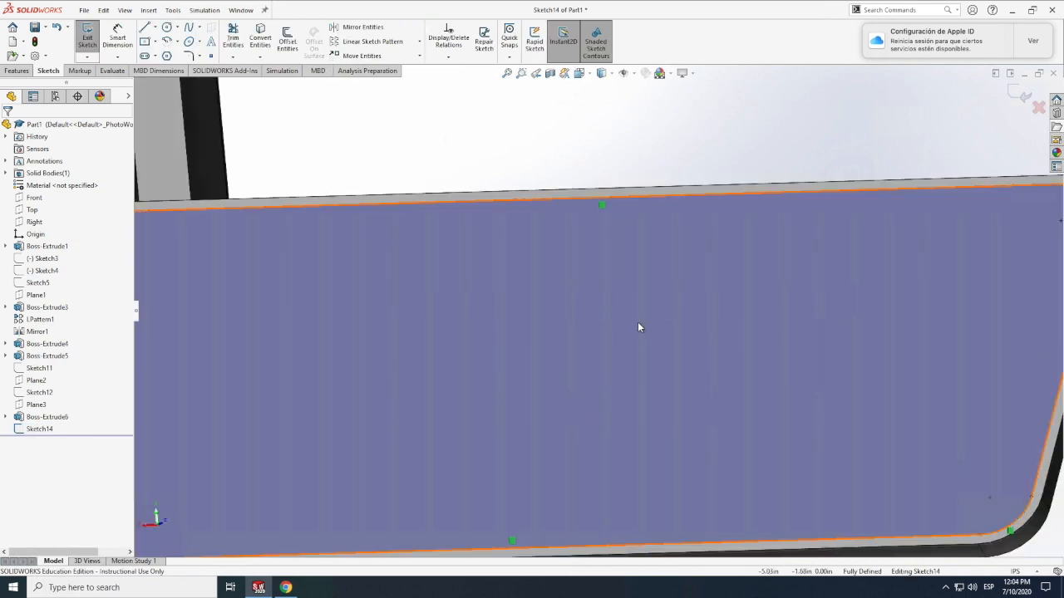
scroll(639, 322, "up", 4)
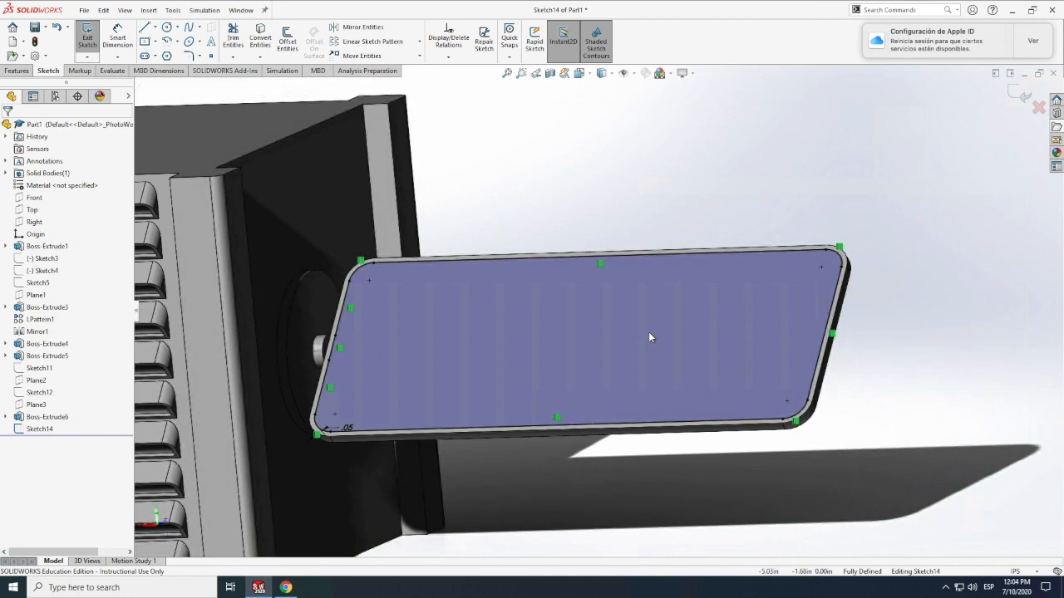
left_click(494, 261)
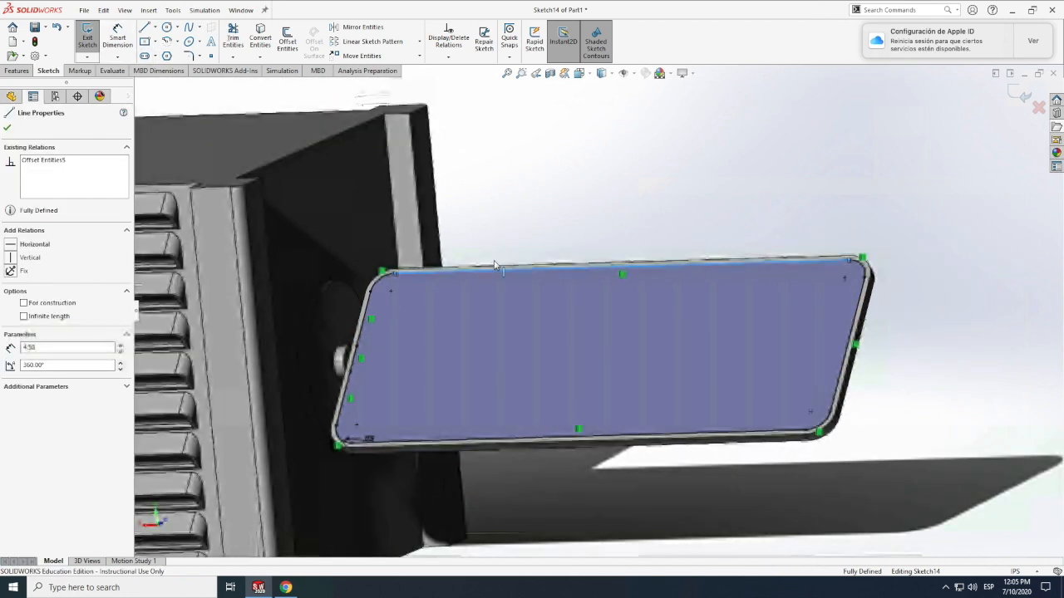
left_click(172, 10)
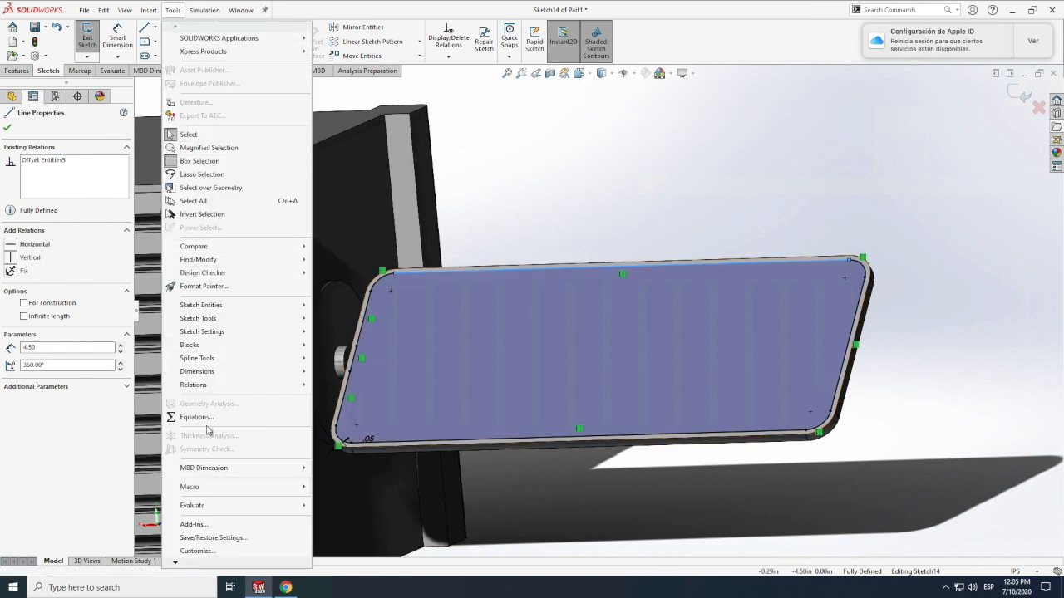
mouse_move(200, 321)
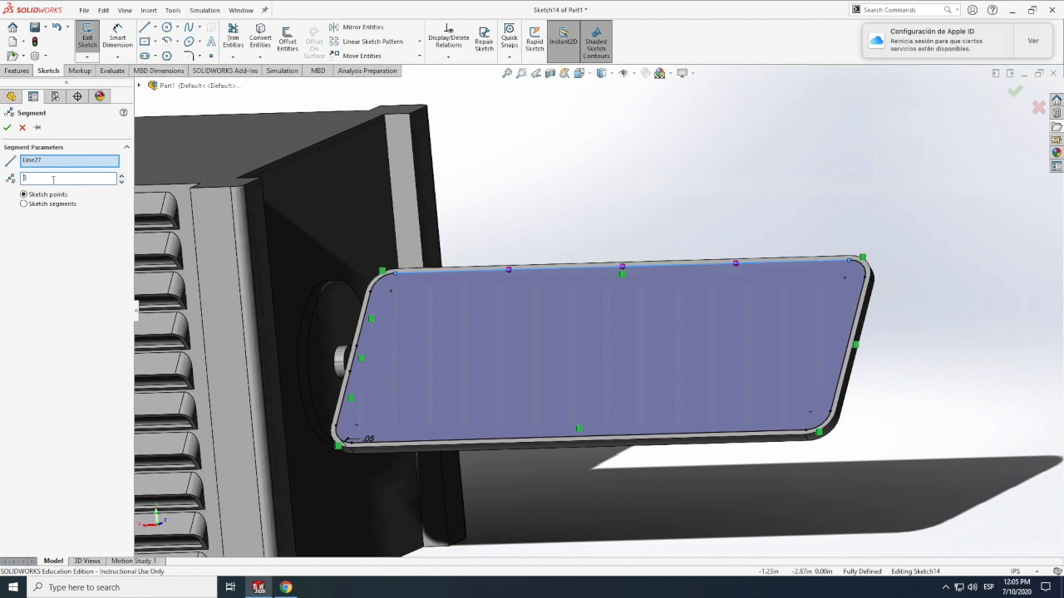
left_click(7, 129)
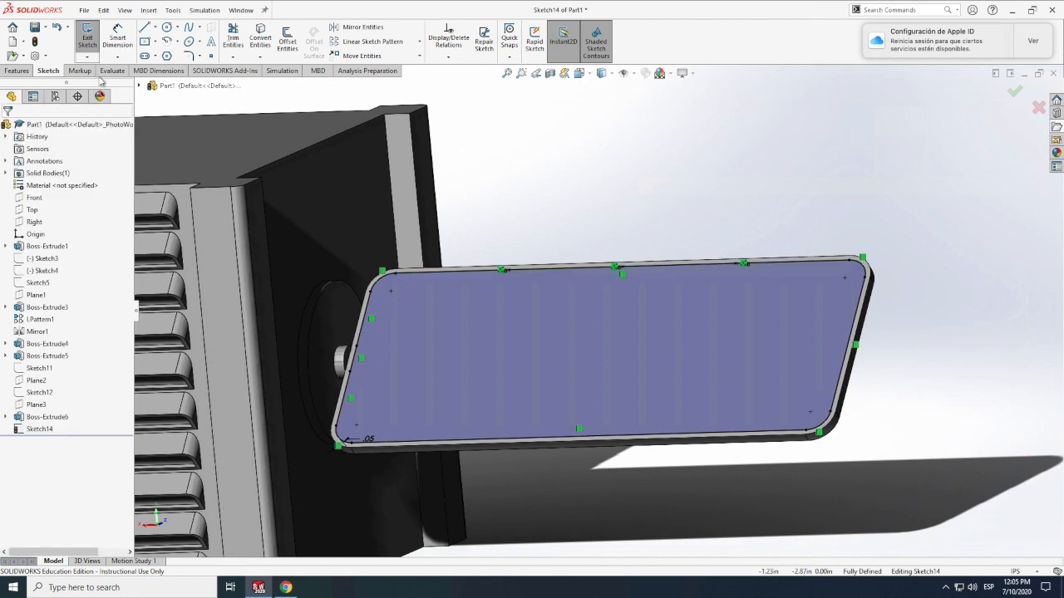
Step: Draw a vertical centerline about 1.90 in long from the division point nearest the boss to the outline's lower line
left_click(145, 28)
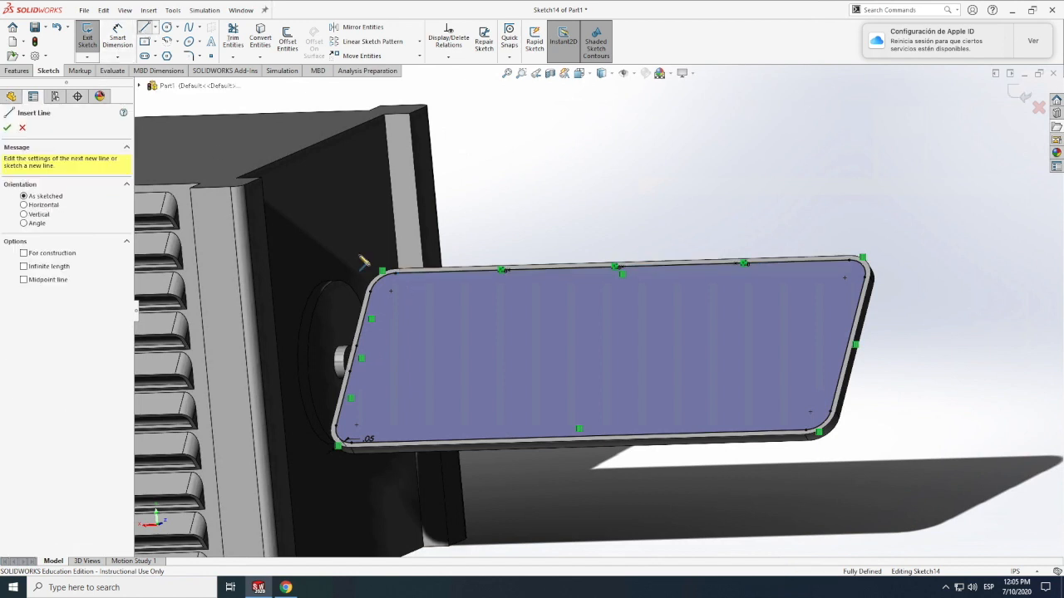
left_click(158, 30)
left_click(173, 60)
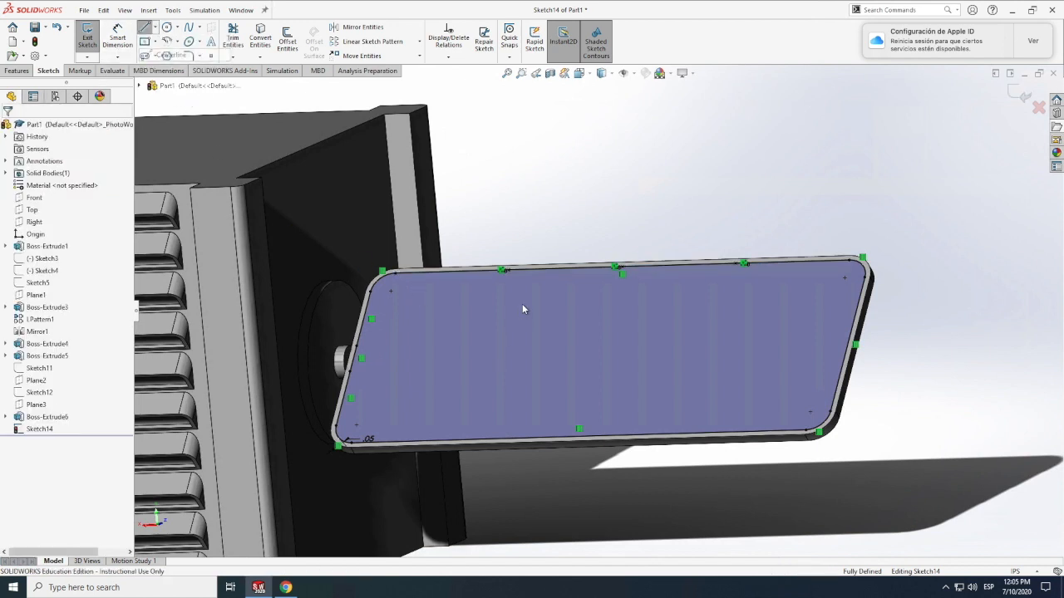
left_click(503, 271)
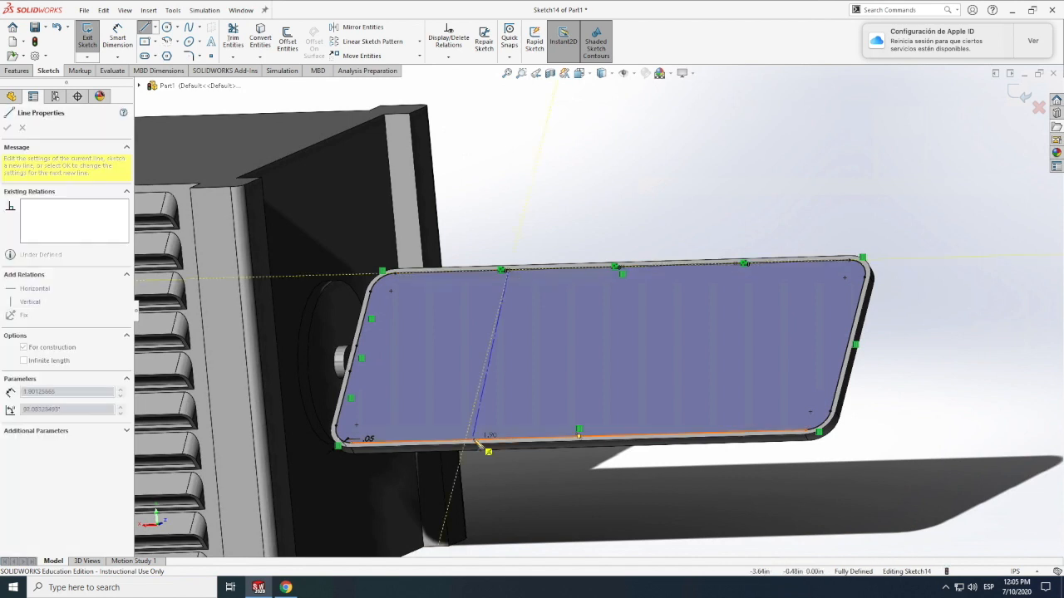
left_click(467, 443)
key("Escape")
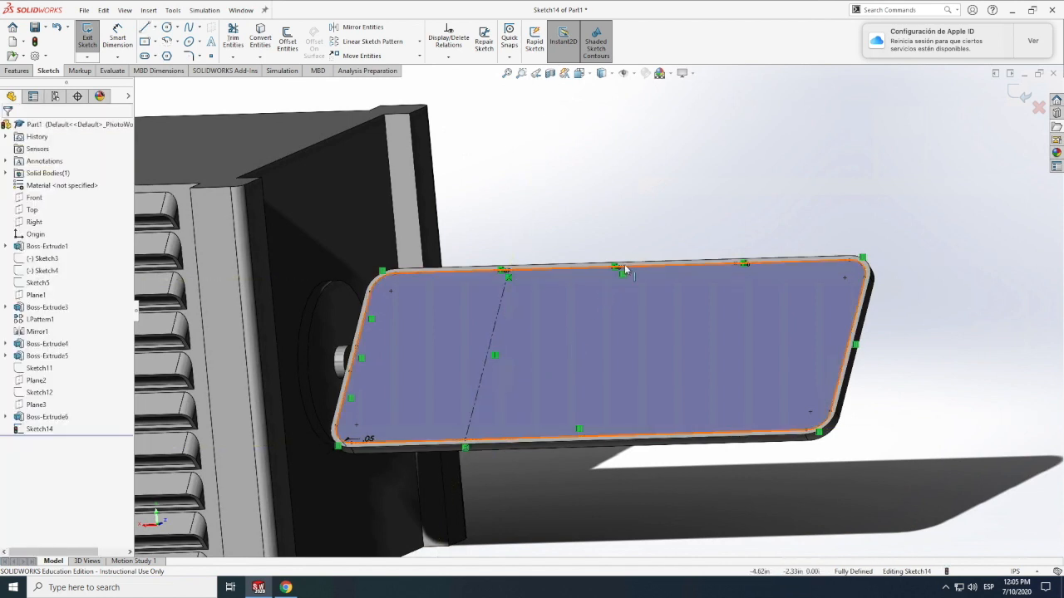
Step: Draw a centerline from the middle division point to the midpoint of the outline's lower line
left_click(154, 28)
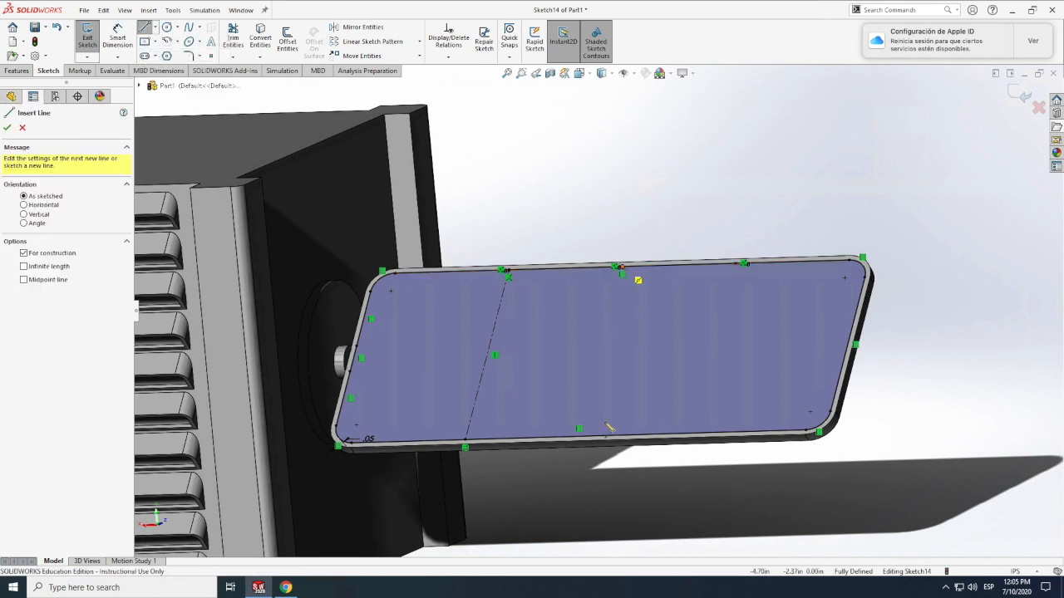
left_click(620, 268)
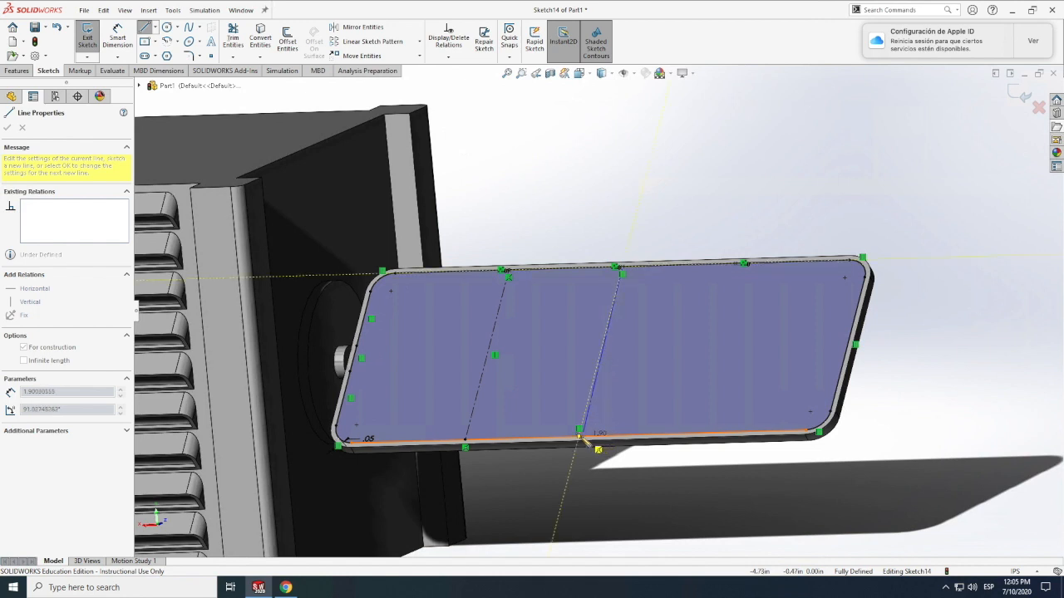
left_click(580, 432)
key("Escape")
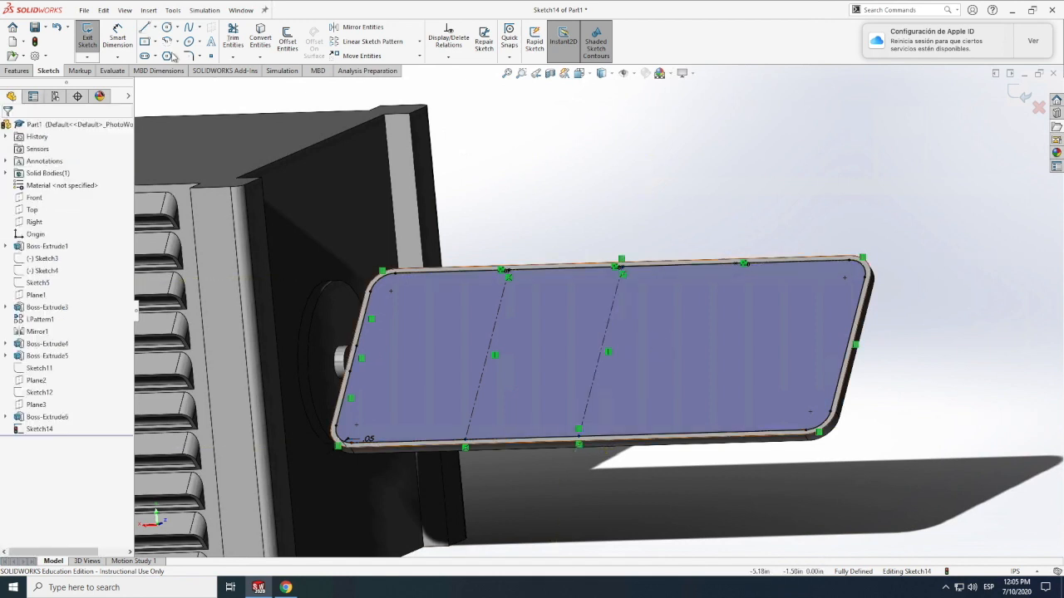
Step: Draw a vertical centerline from the division point farthest from the boss down to the outline's lower line
left_click(156, 29)
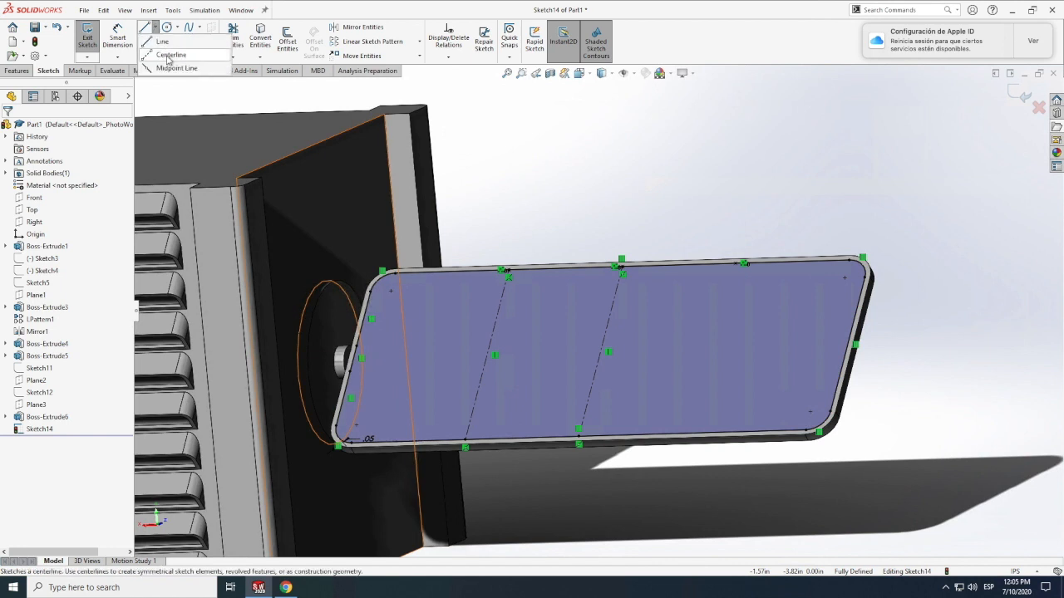
left_click(169, 57)
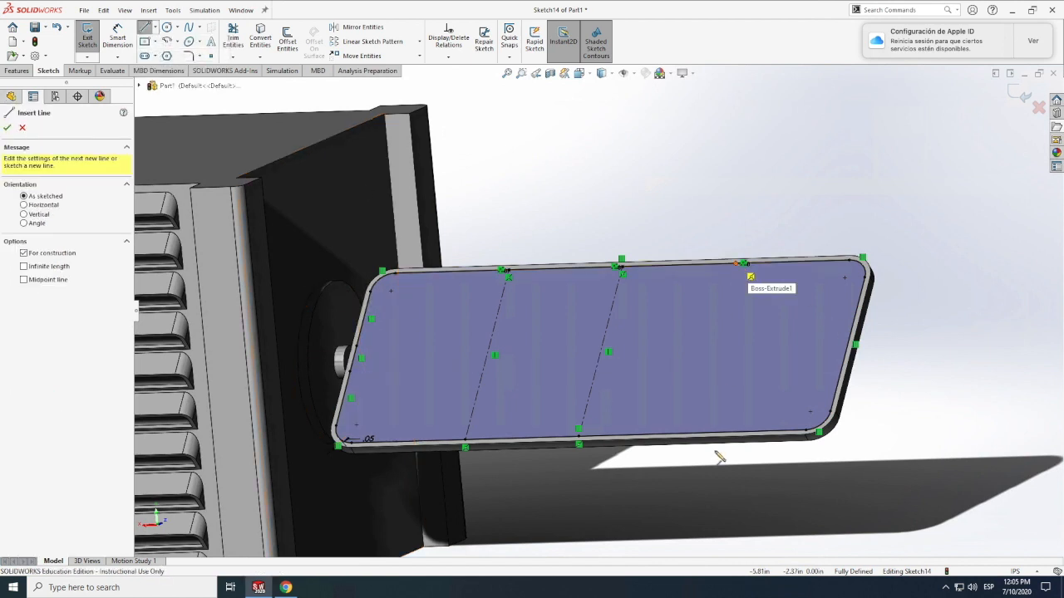
left_click(745, 265)
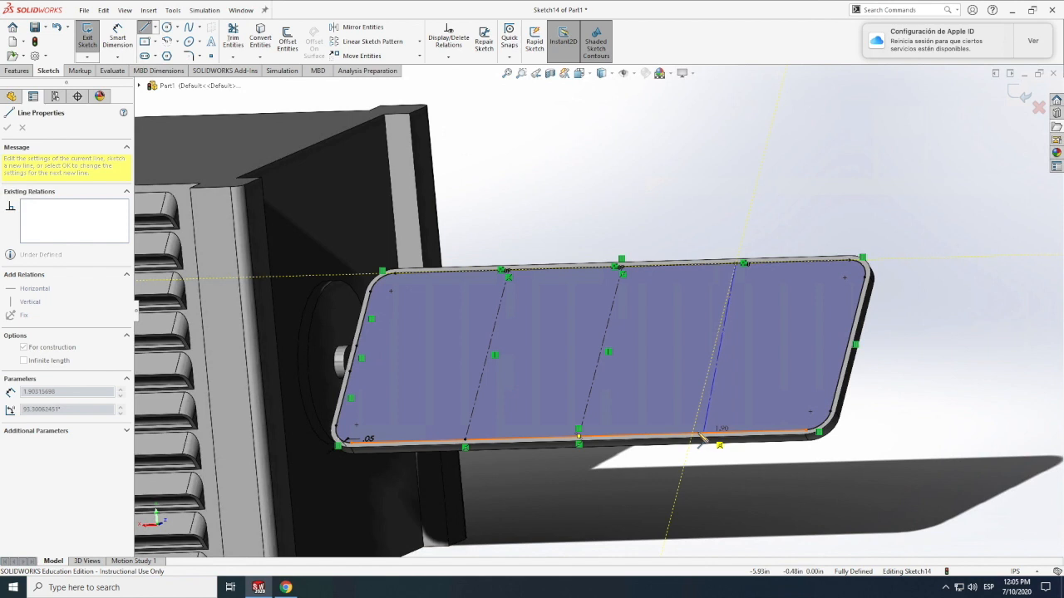
left_click(696, 439)
key("Escape")
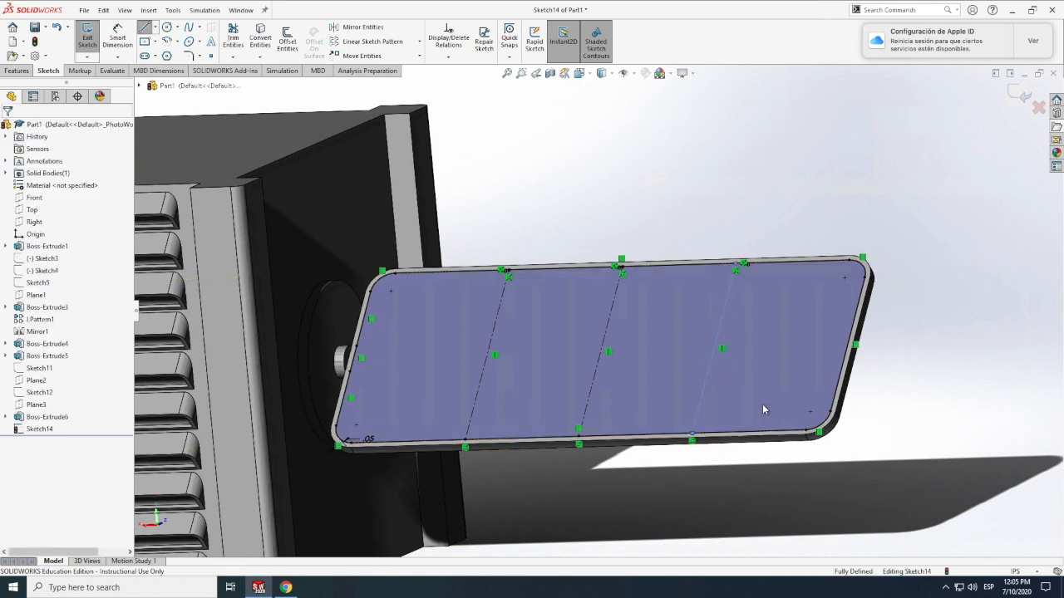
Step: Sketch full-height center rectangles on the three centerlines' midpoints, about 0.13, 0.17 and 0.28 in wide, starting nearest the boss
left_click(146, 42)
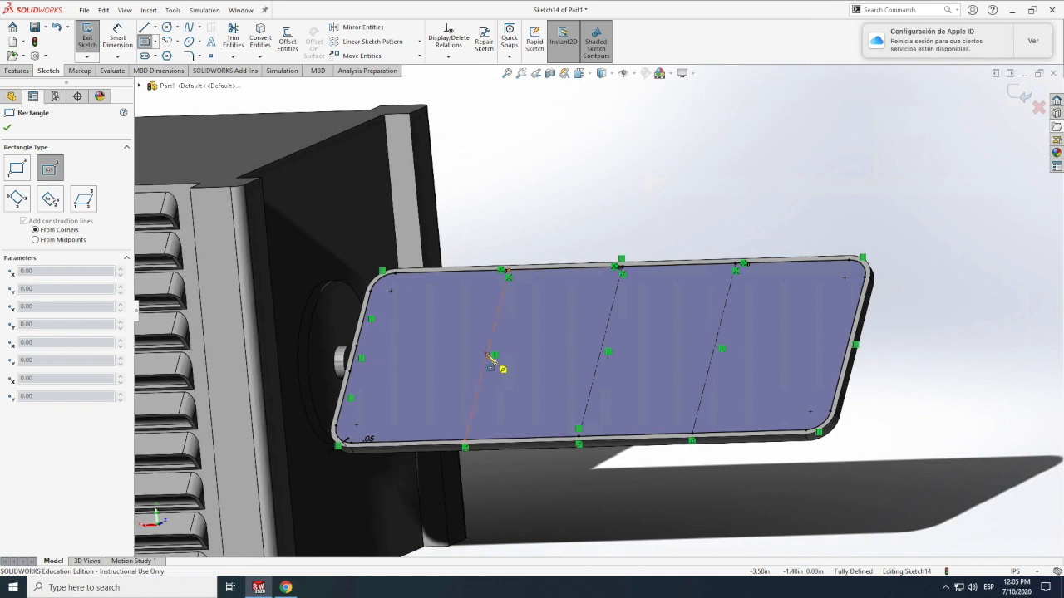
left_click(488, 355)
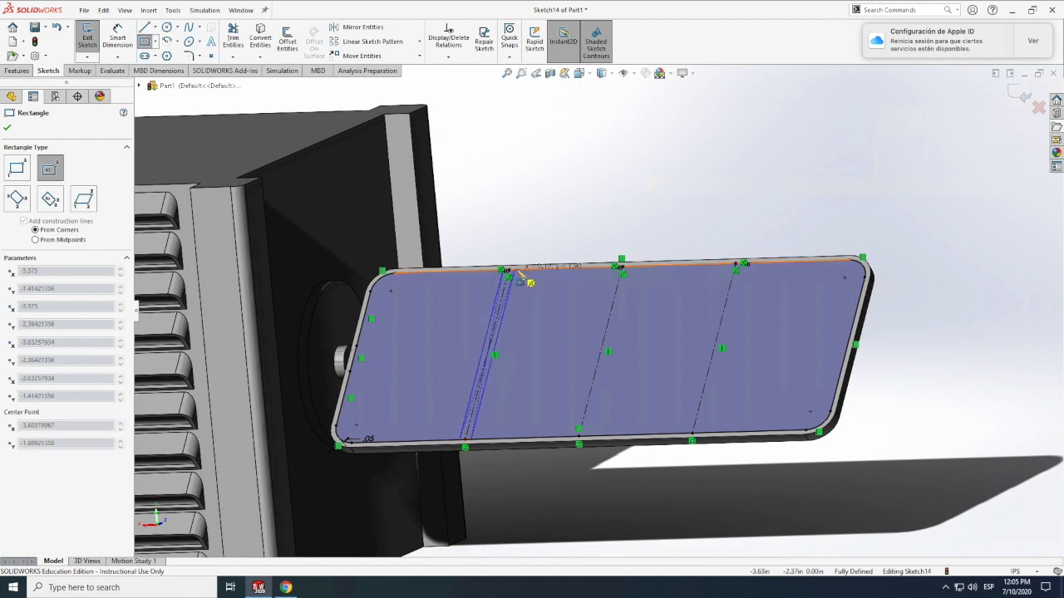
left_click(664, 371)
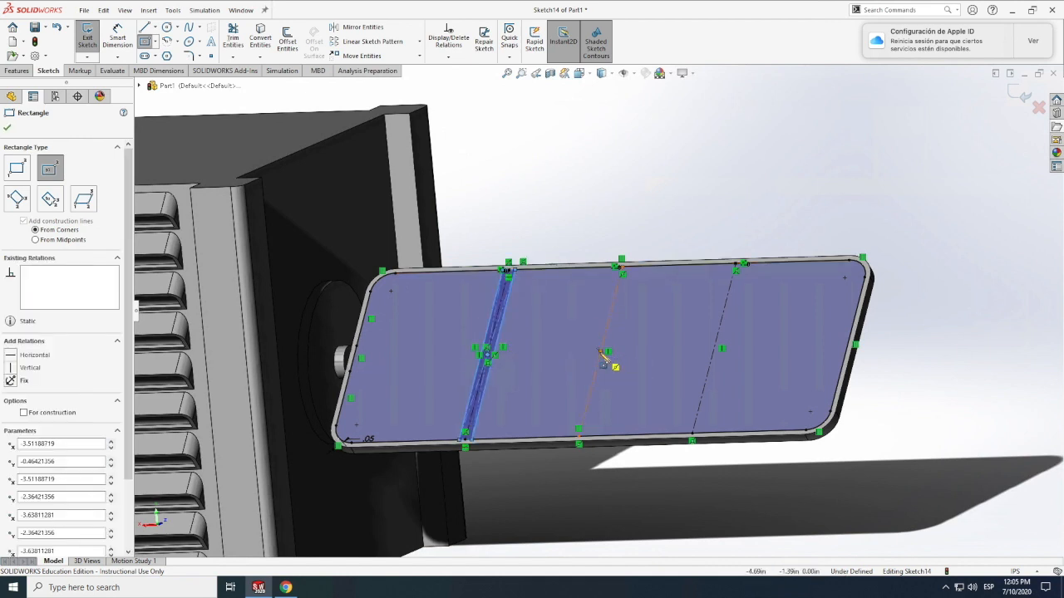
left_click(606, 353)
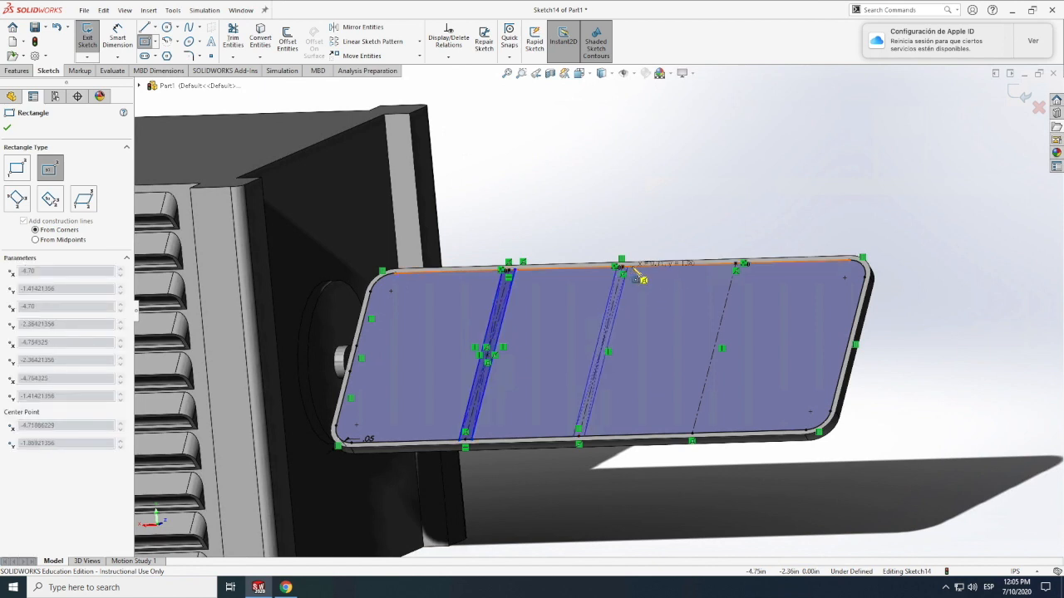
left_click(634, 276)
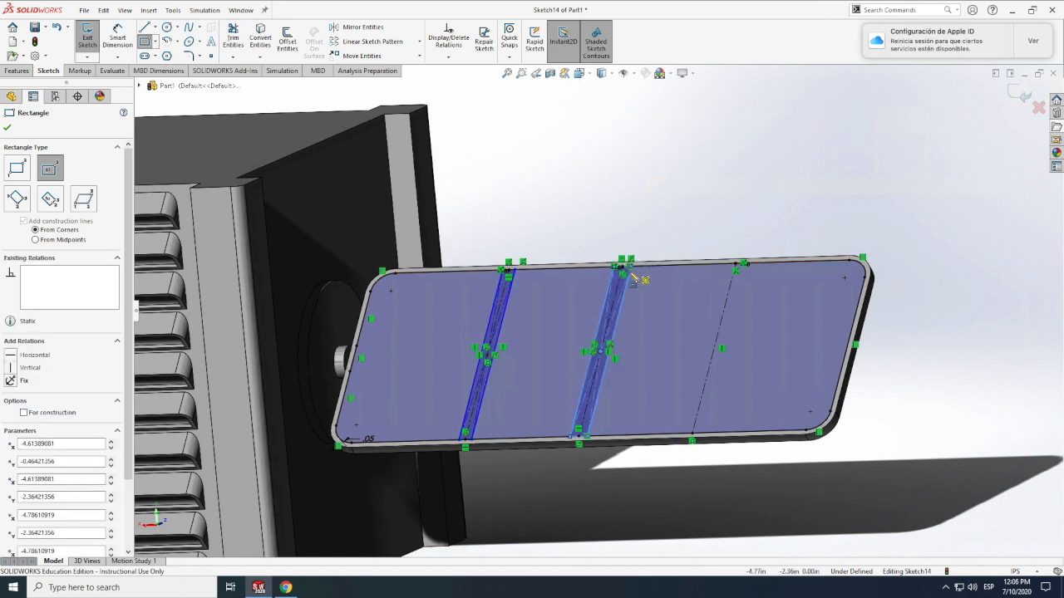
left_click(716, 351)
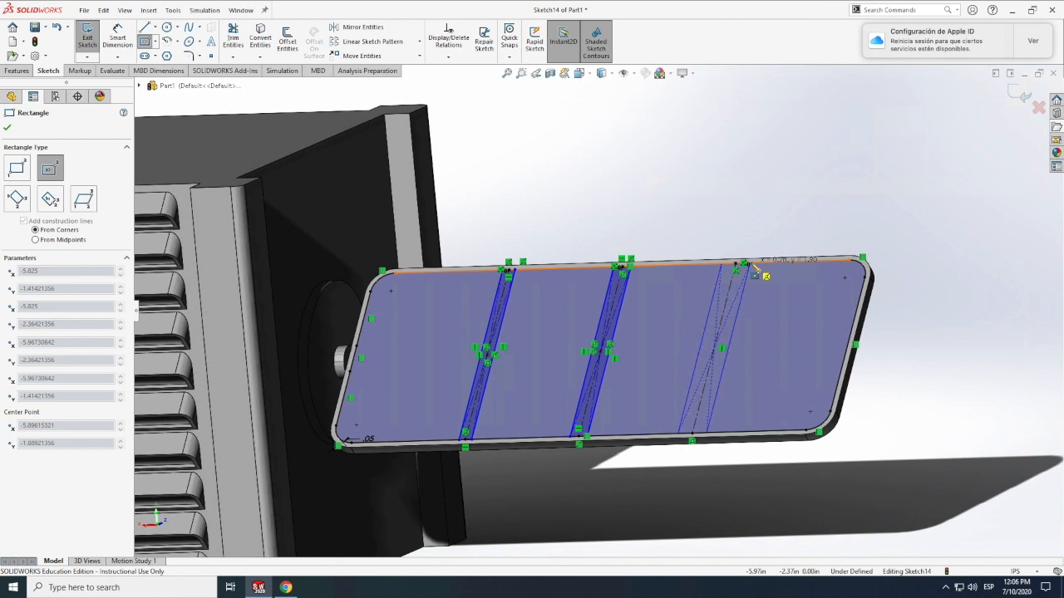
left_click(783, 301)
key("Escape")
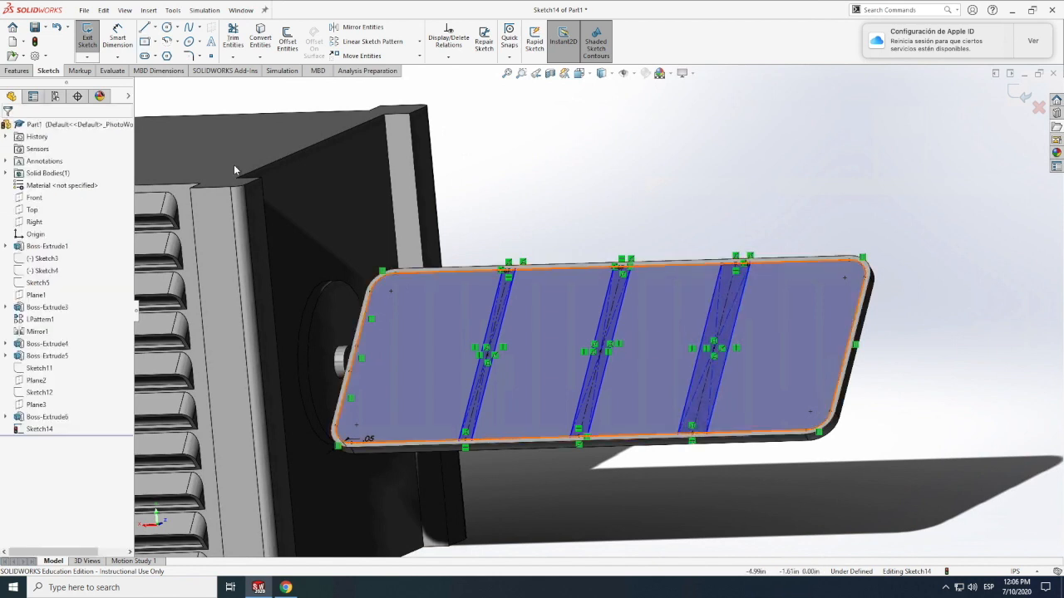
Step: Dimension the width of the strip rectangle nearest the boss as 0.1 in
left_click(118, 39)
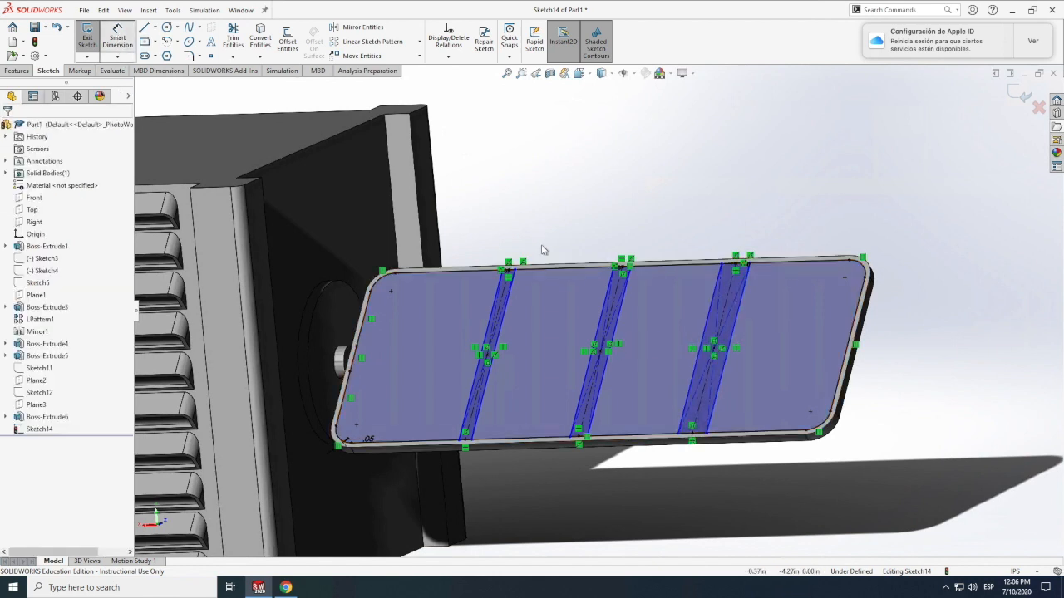
left_click(504, 324)
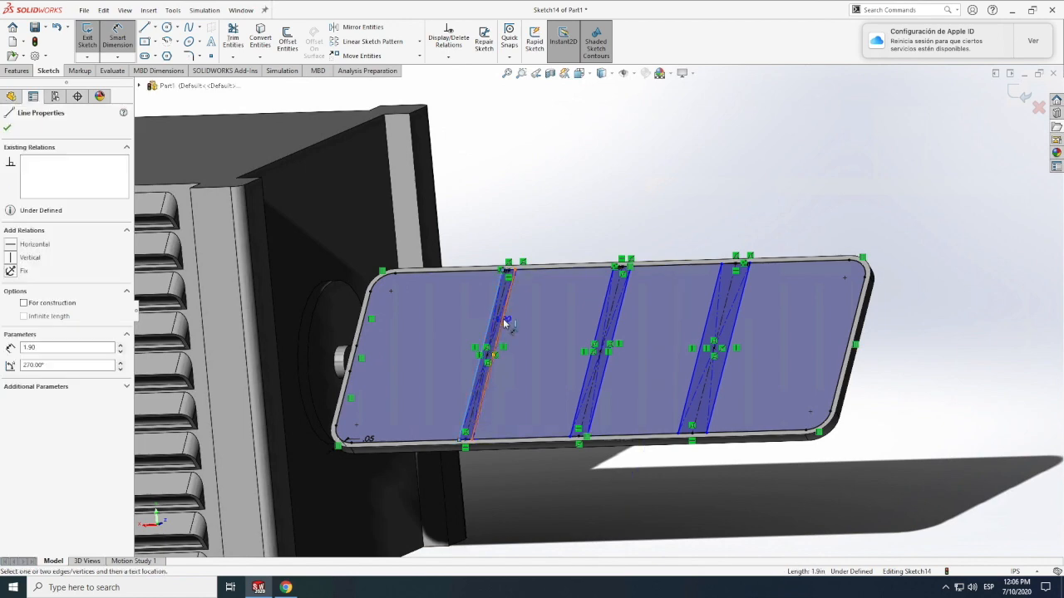
left_click(529, 218)
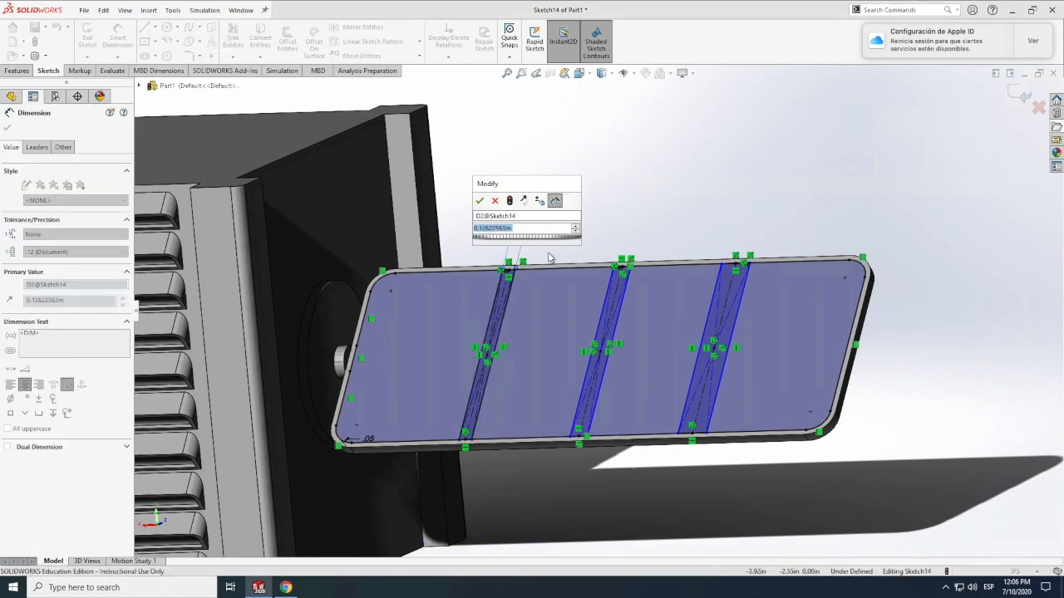
scroll(547, 261, "down", 2)
scroll(545, 263, "down", 2)
type("1")
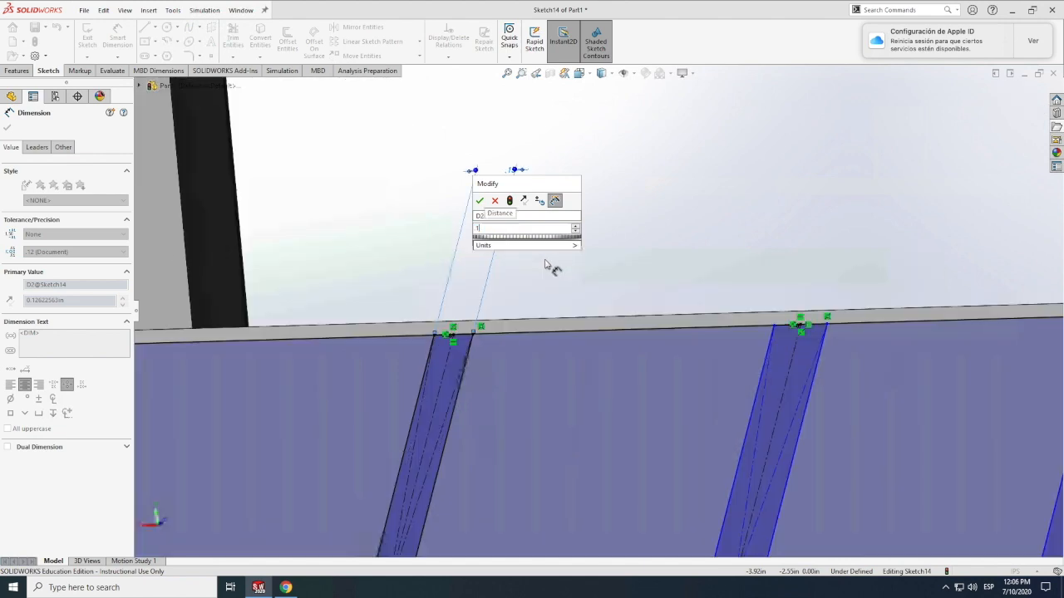
key("Return")
Step: Dimension the width of the middle strip rectangle as 0.1 in
scroll(546, 270, "up", 2)
scroll(714, 361, "up", 3)
scroll(670, 365, "down", 2)
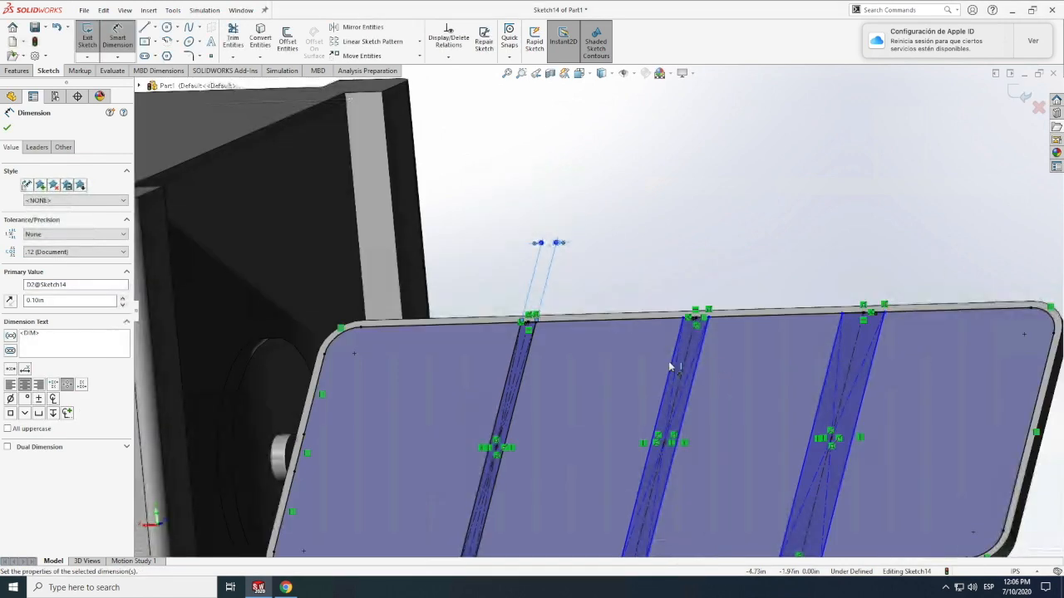
left_click(696, 366)
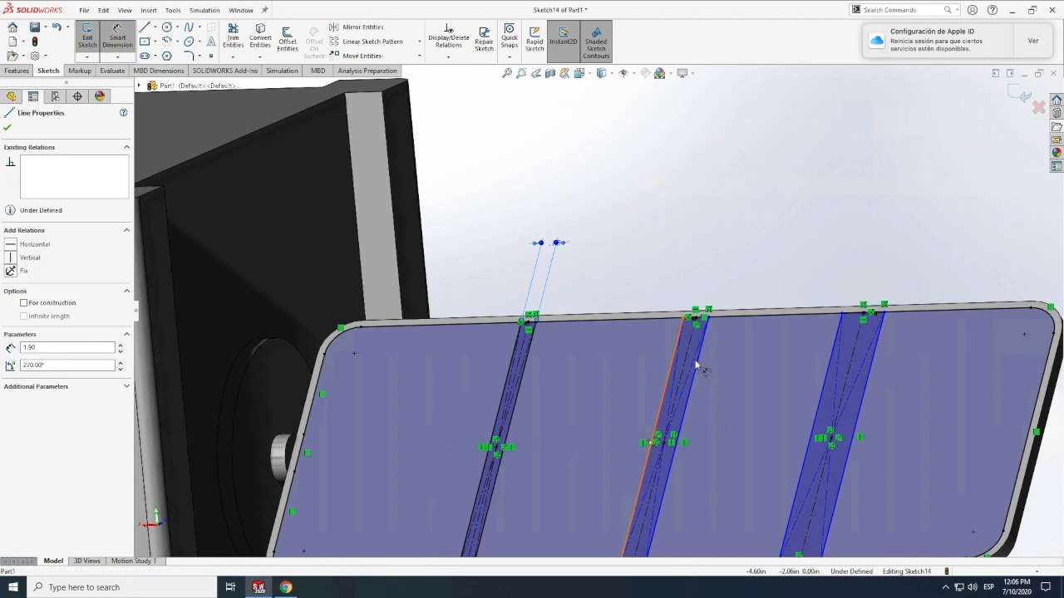
left_click(699, 363)
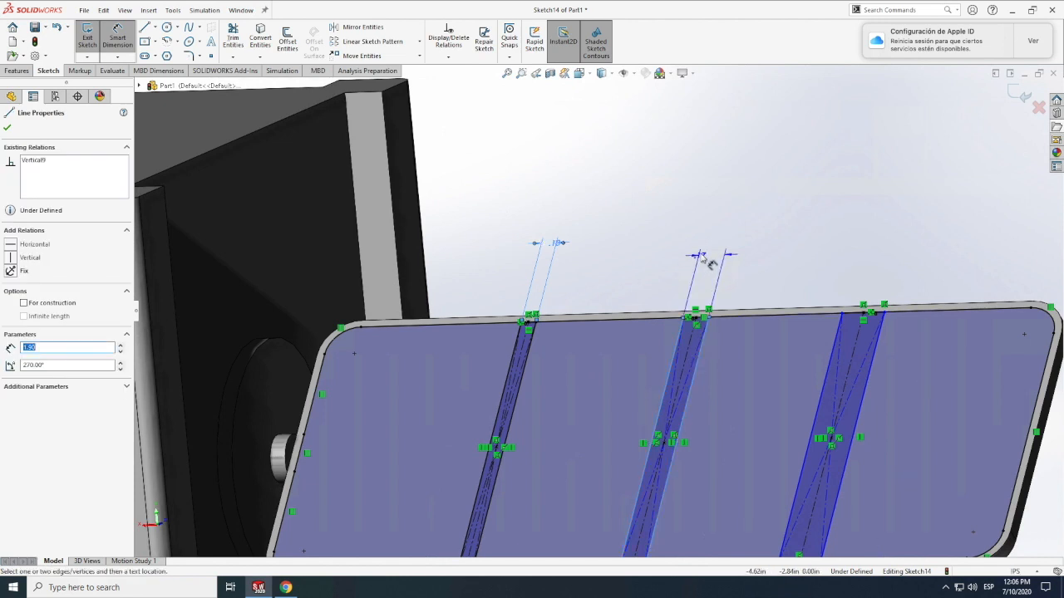
left_click(701, 254)
type(".1")
key("Return")
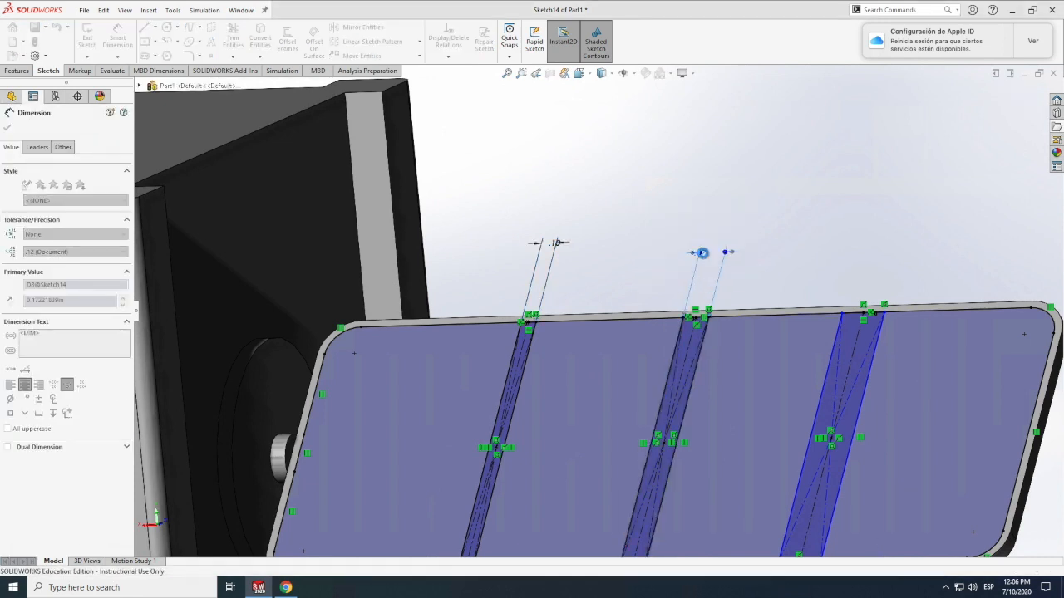
Step: Dimension the width of the strip rectangle farthest from the boss as 0.1 in
left_click(842, 343)
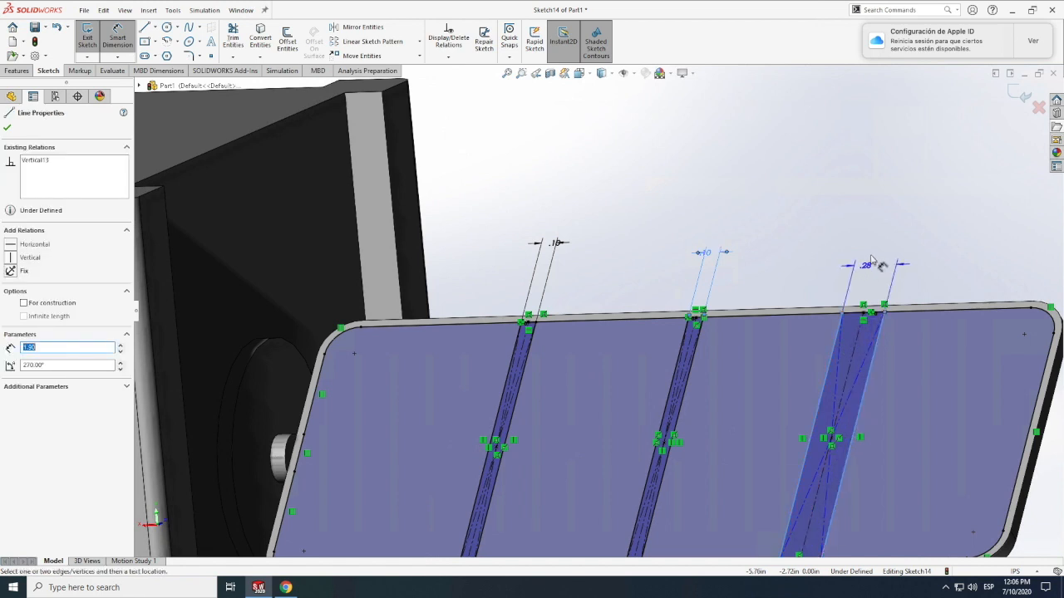
left_click(871, 257)
type(".1")
key("Return")
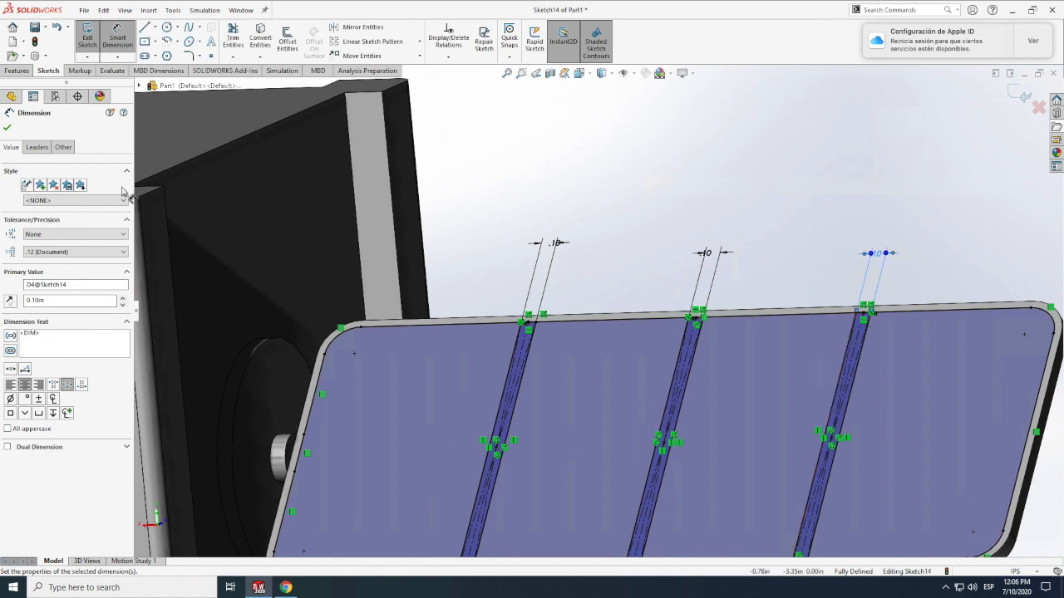
Step: Cut the four regions between and beside the narrow strips 0.02 in deep into the plate face with a blind Extruded Cut
left_click(16, 70)
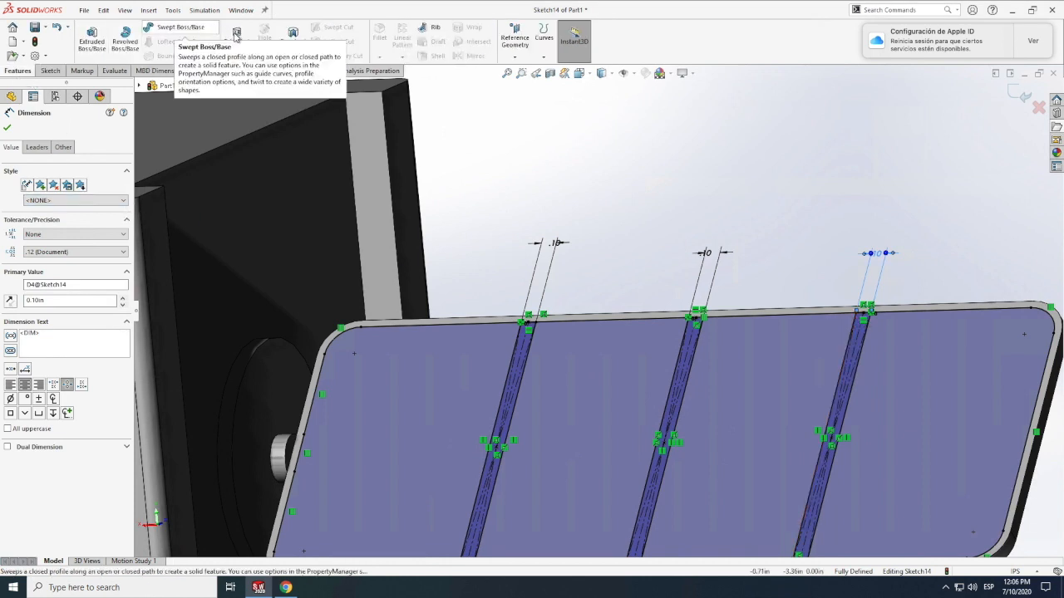
left_click(236, 37)
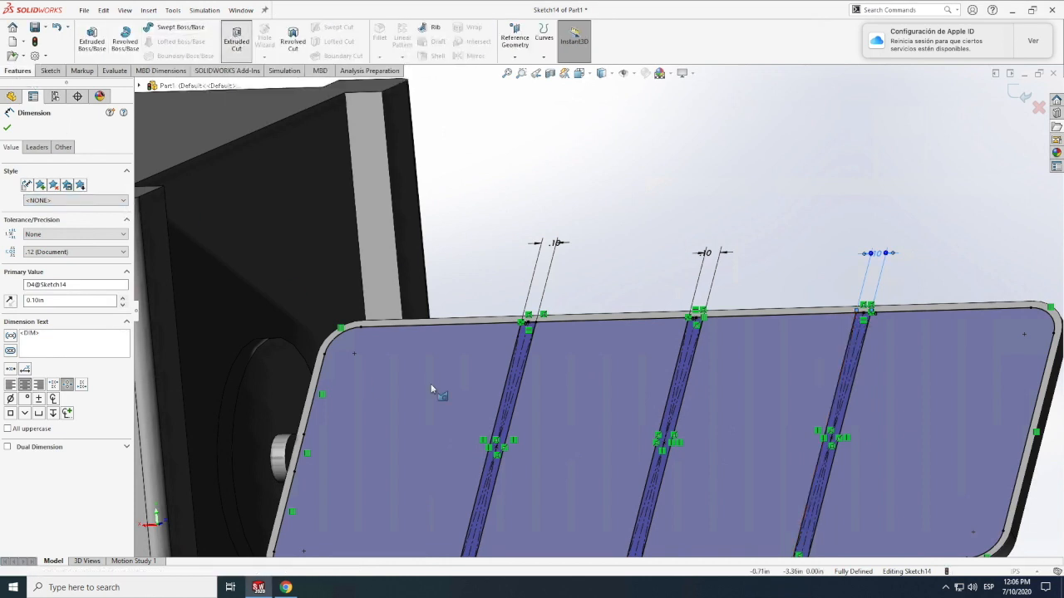
left_click(503, 380)
left_click(759, 378)
left_click(911, 393)
left_click(913, 390)
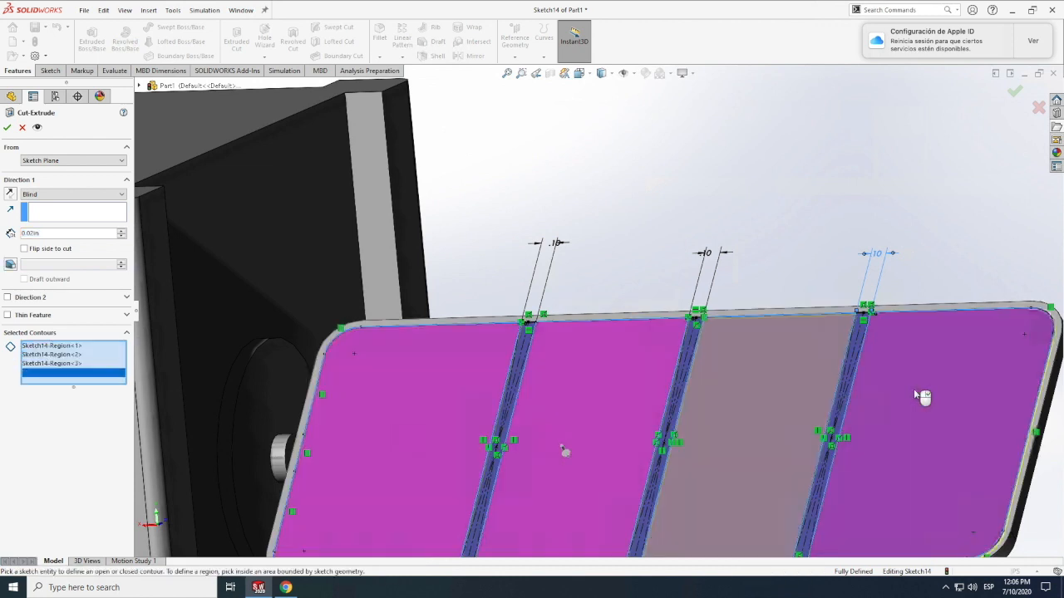
left_click(7, 127)
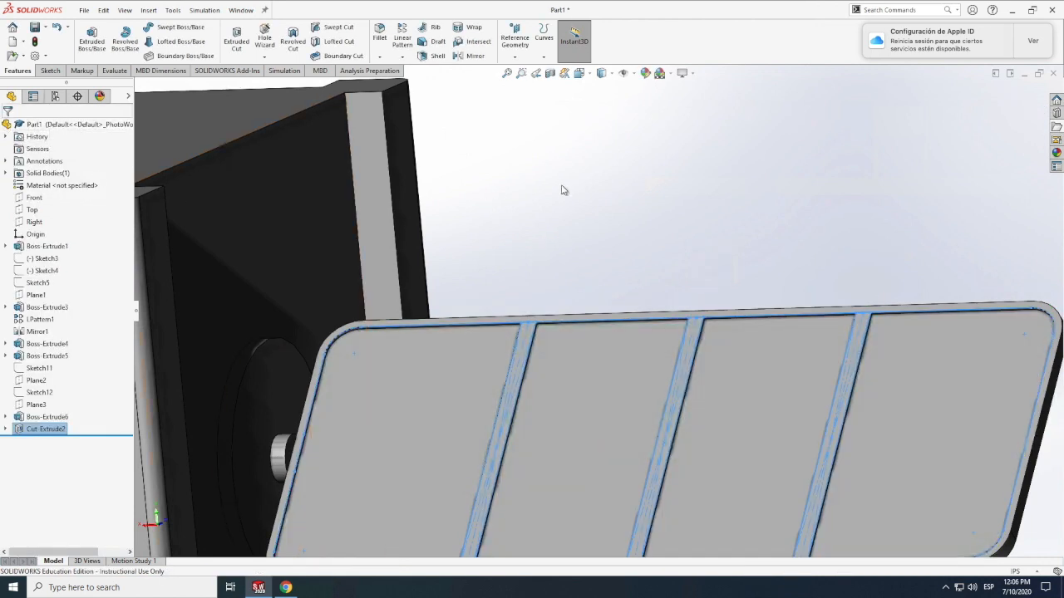
Step: Mirror the four-panel recess cut about Plane3 onto the opposite face of the angled plate
key("f")
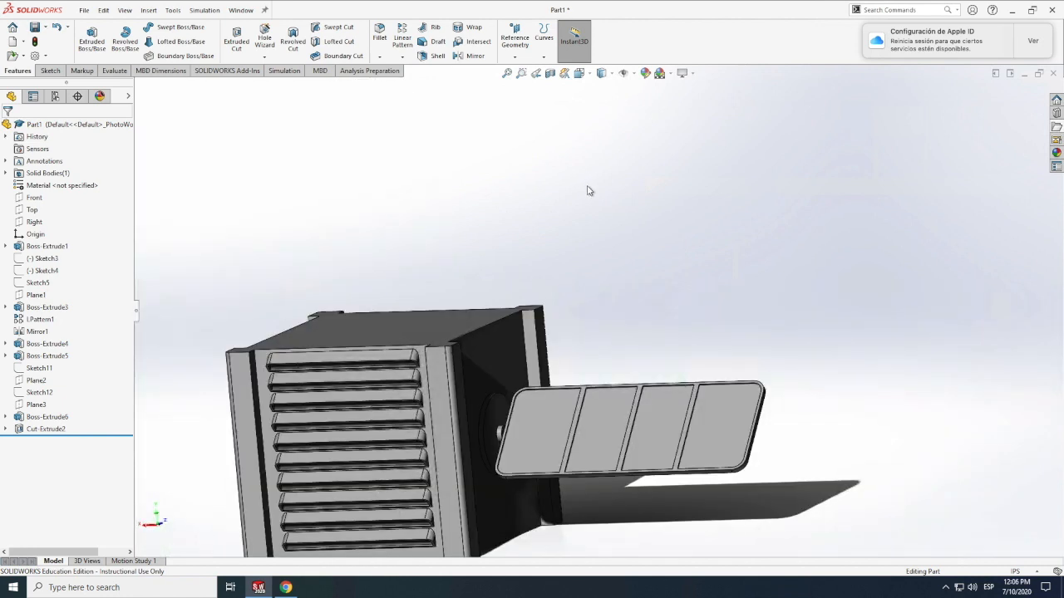
scroll(587, 191, "up", 5)
scroll(589, 288, "down", 1)
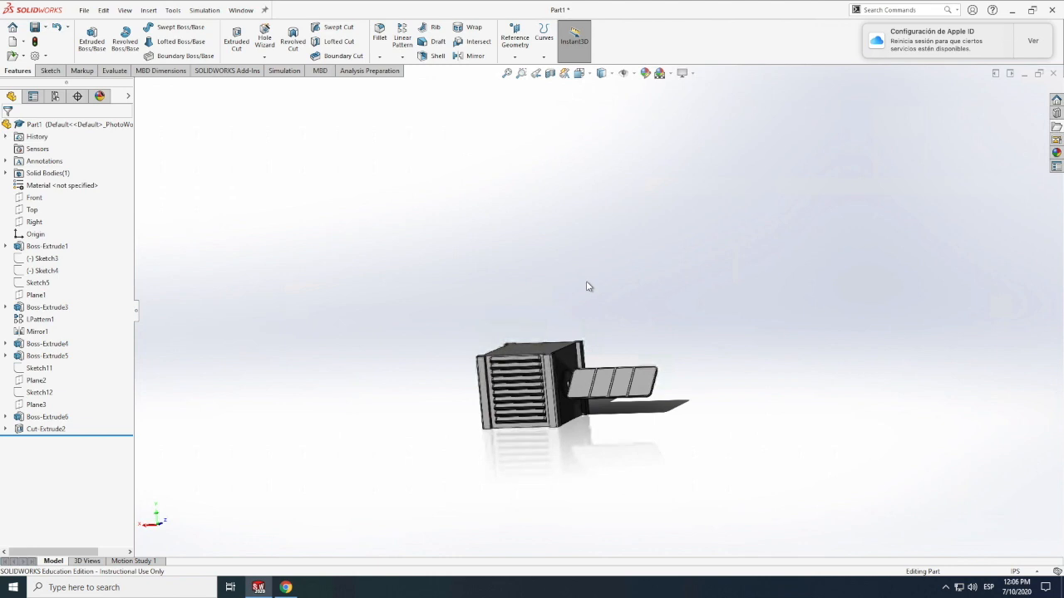
scroll(603, 366, "down", 2)
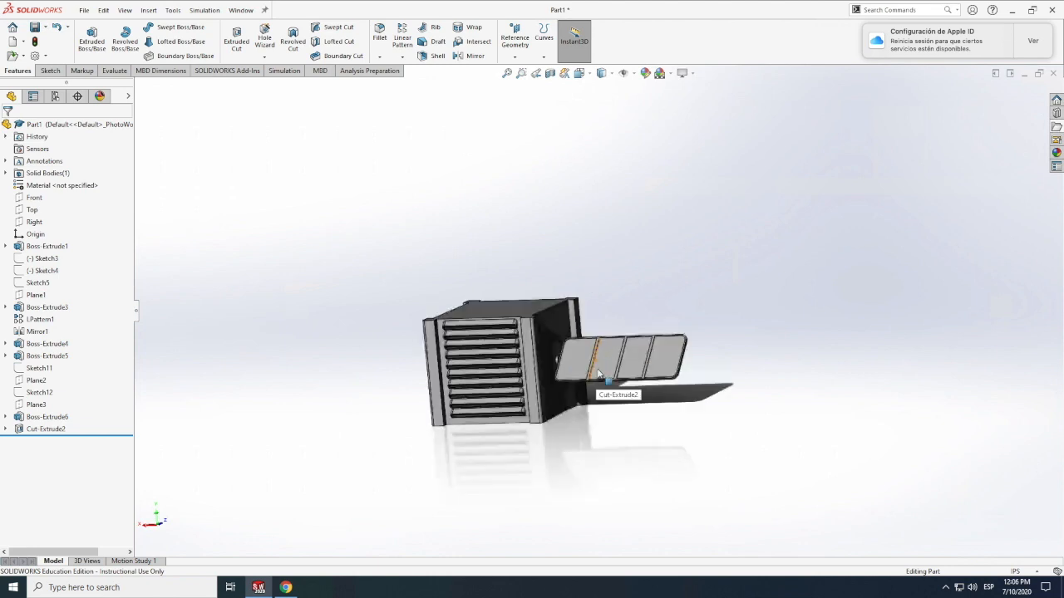
scroll(616, 350, "down", 1)
scroll(617, 350, "down", 3)
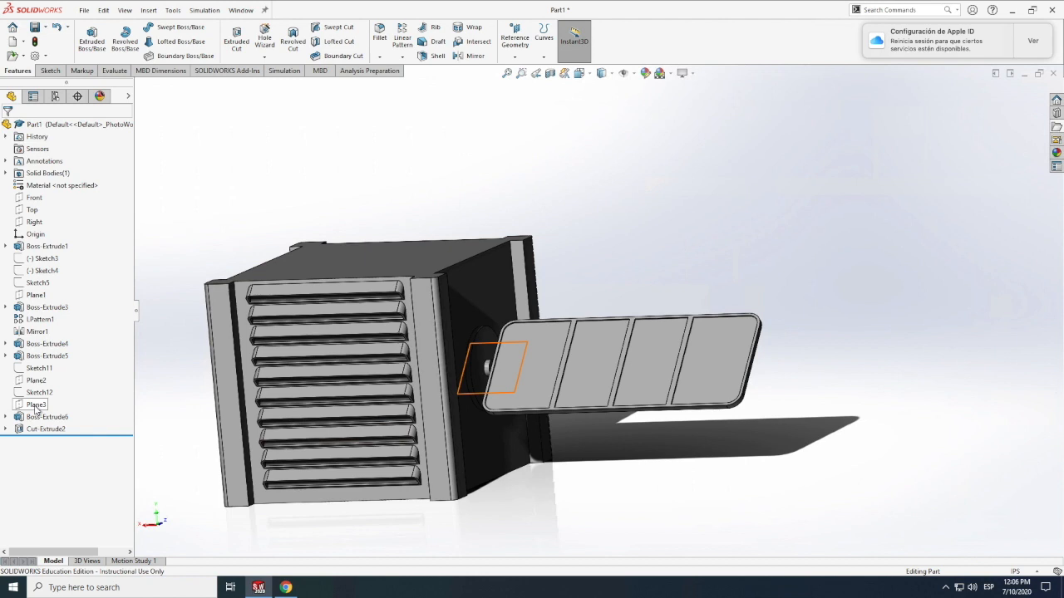
left_click(472, 56)
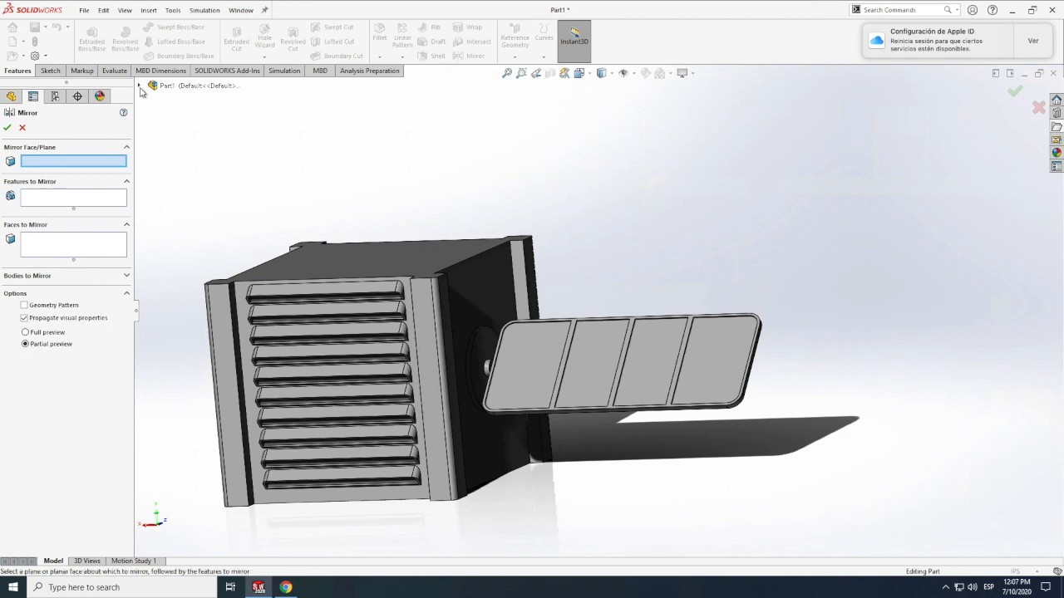
left_click(140, 86)
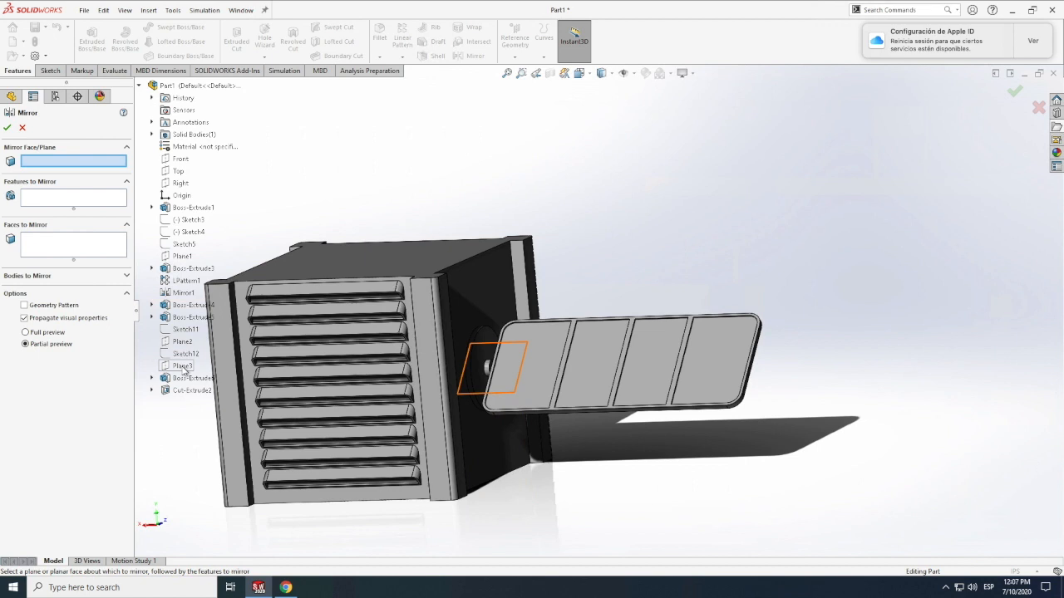
left_click(182, 367)
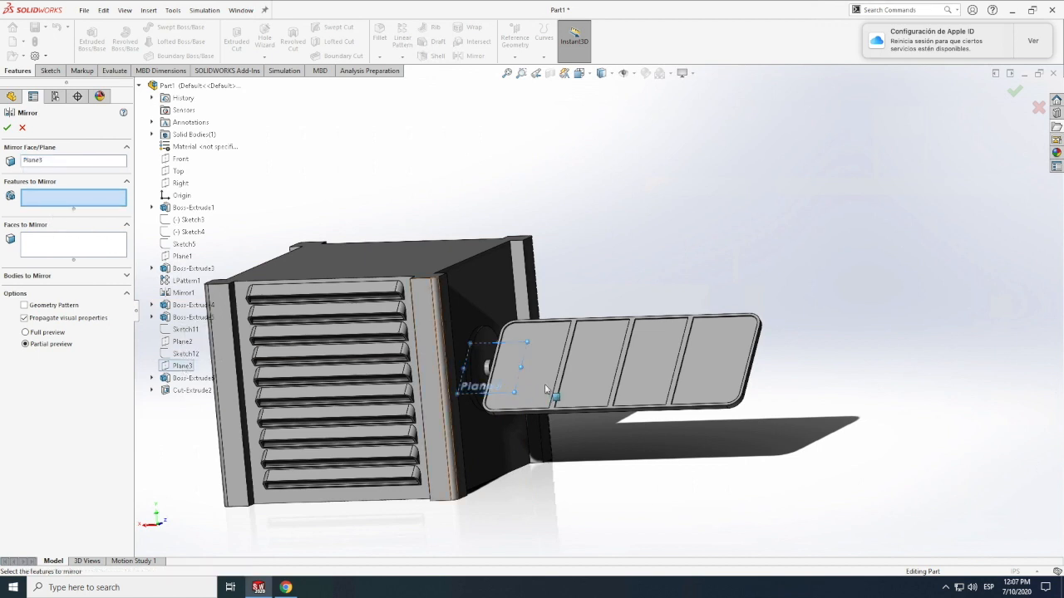
left_click(581, 378)
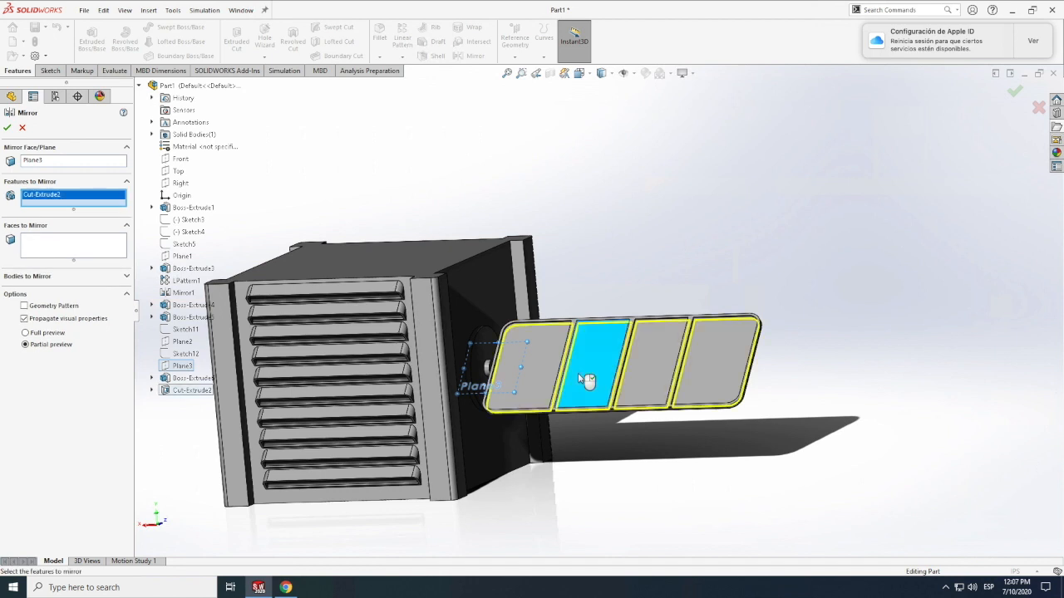
left_click(8, 129)
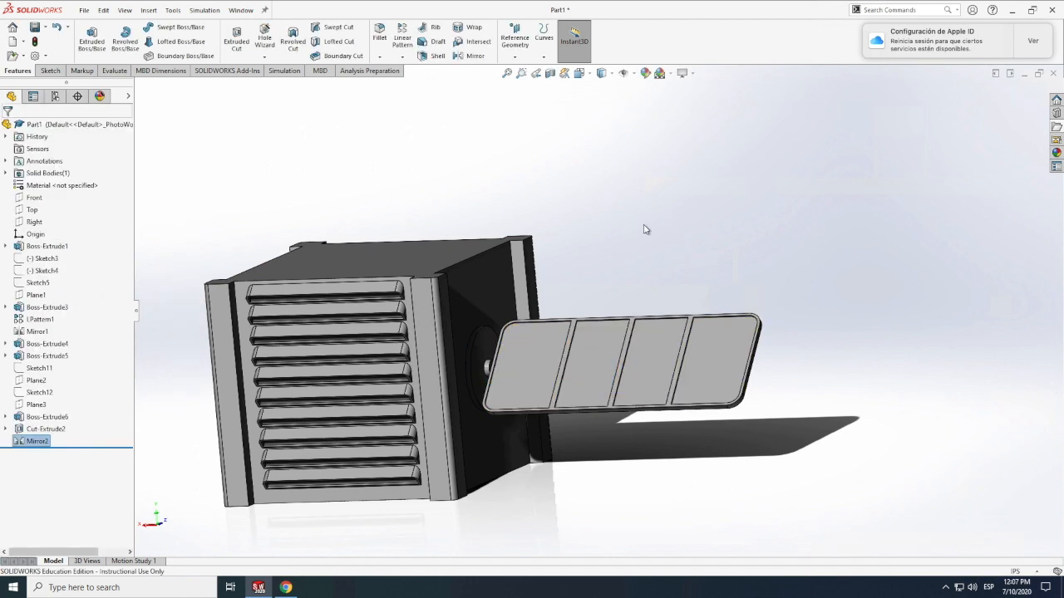
Step: Mirror the round disc, its small boss, the angled plate and the panel recess cut about the Right plane
left_click(125, 10)
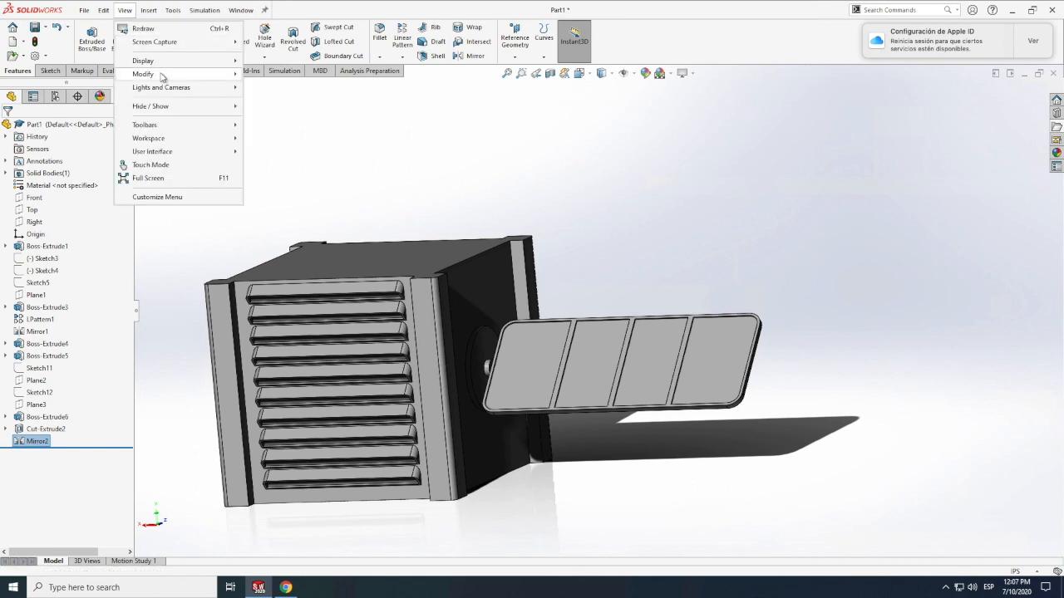
mouse_move(163, 75)
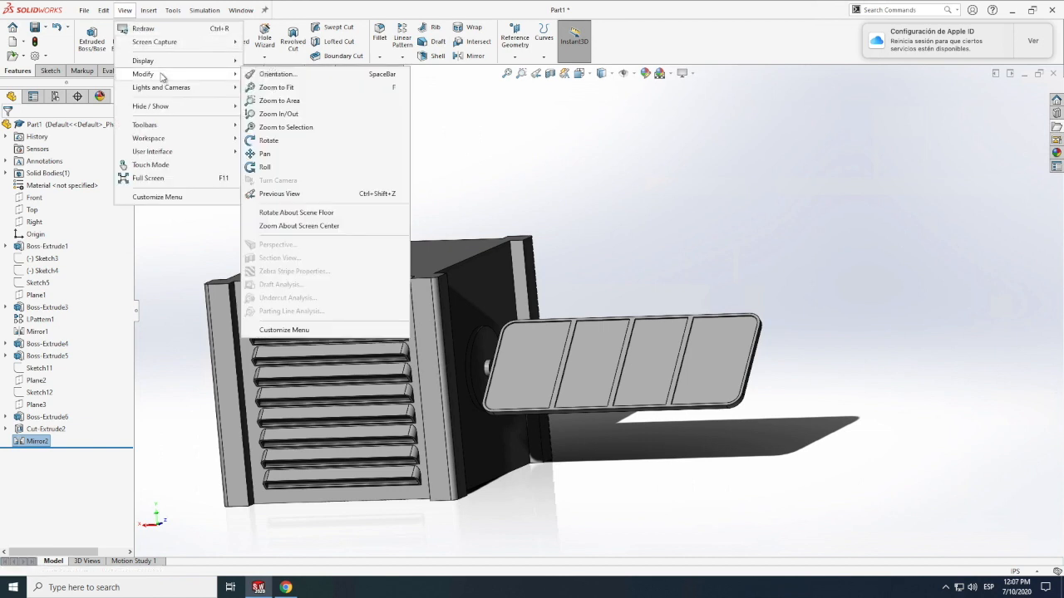
left_click(279, 141)
left_click_drag(575, 247, 595, 261)
left_click_drag(658, 277, 724, 277)
left_click_drag(614, 234, 666, 237)
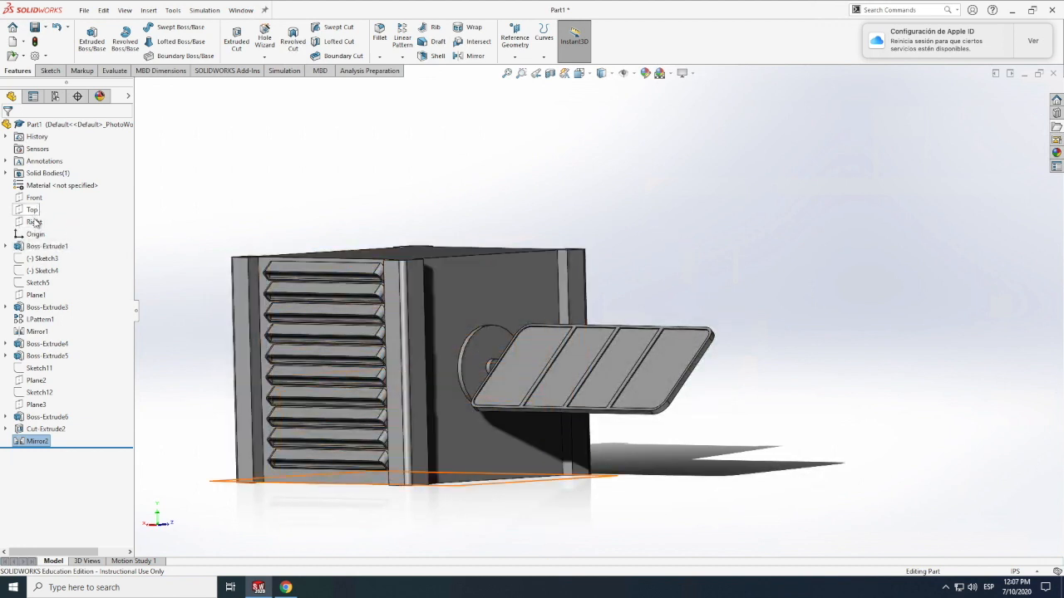
left_click(34, 223)
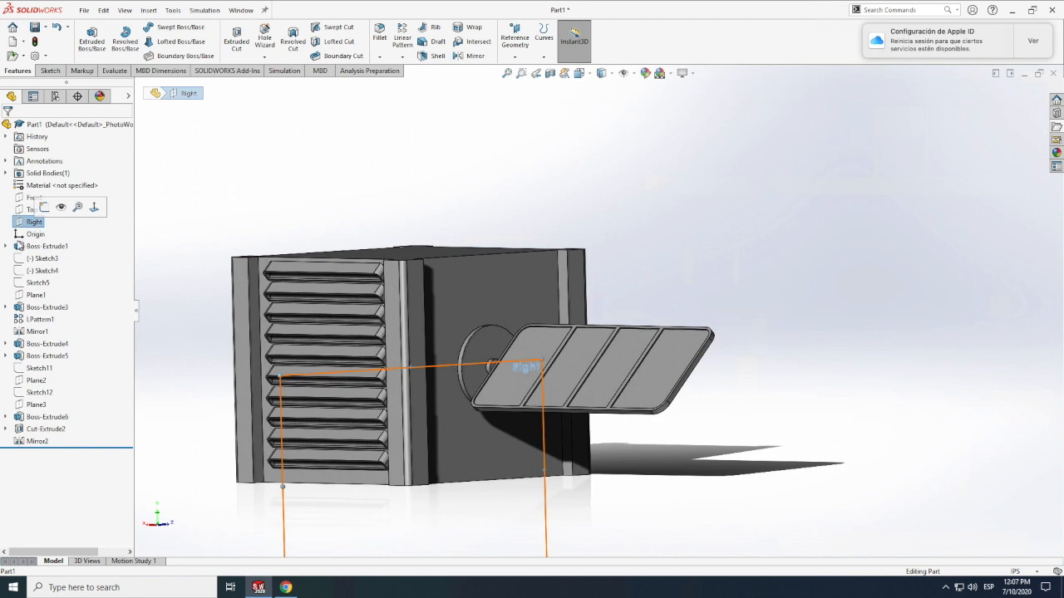
left_click(473, 56)
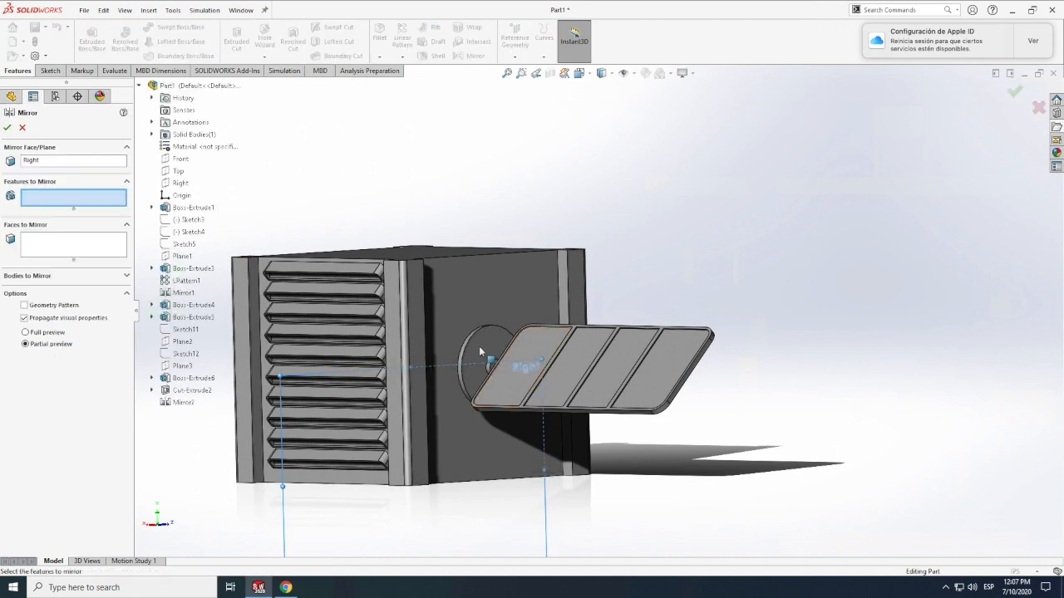
left_click(491, 365)
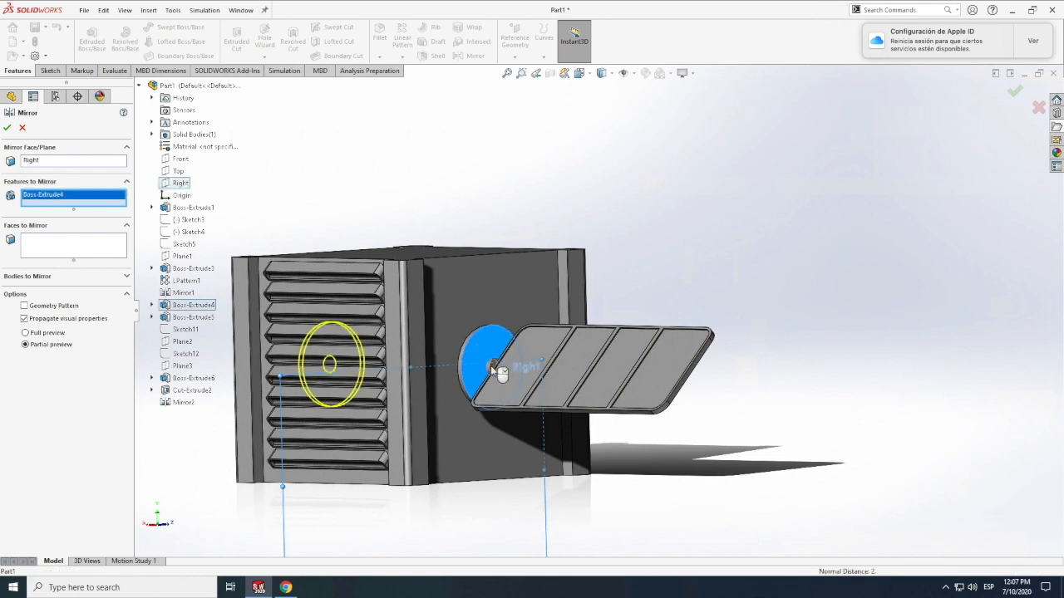
left_click(493, 370)
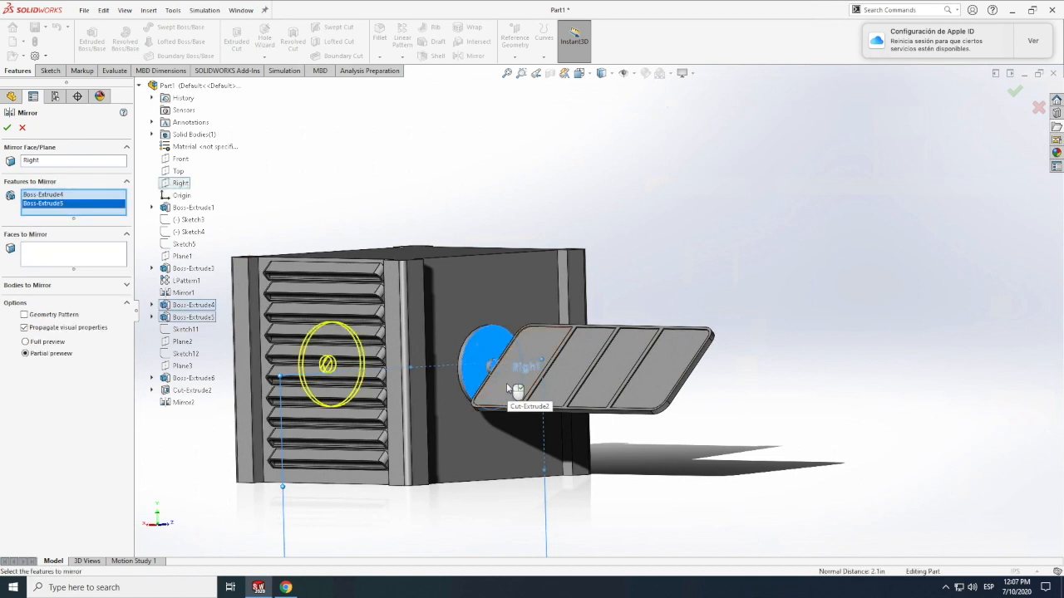
left_click(523, 406)
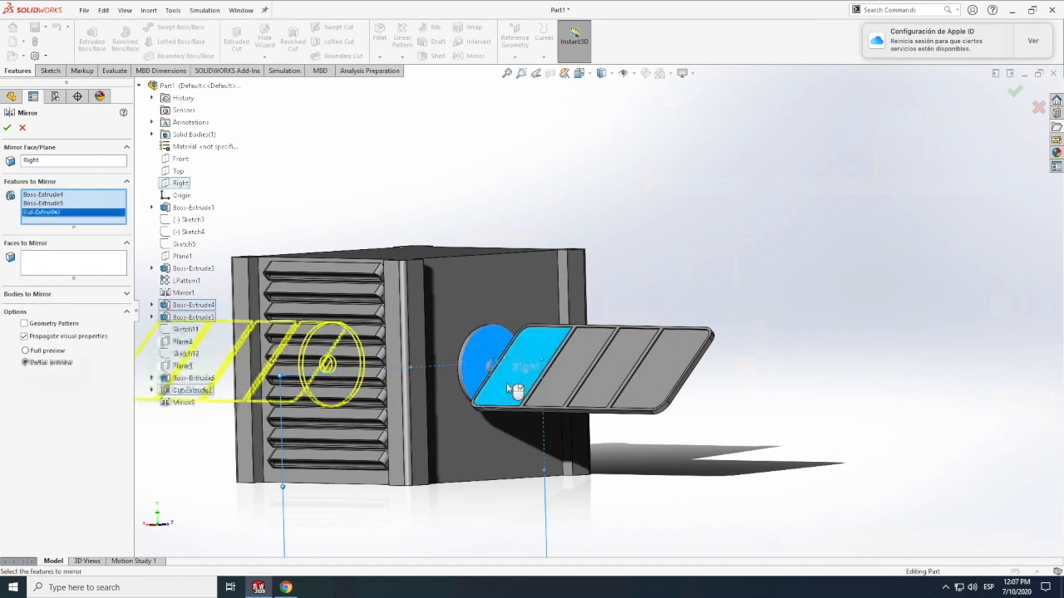
left_click(548, 413)
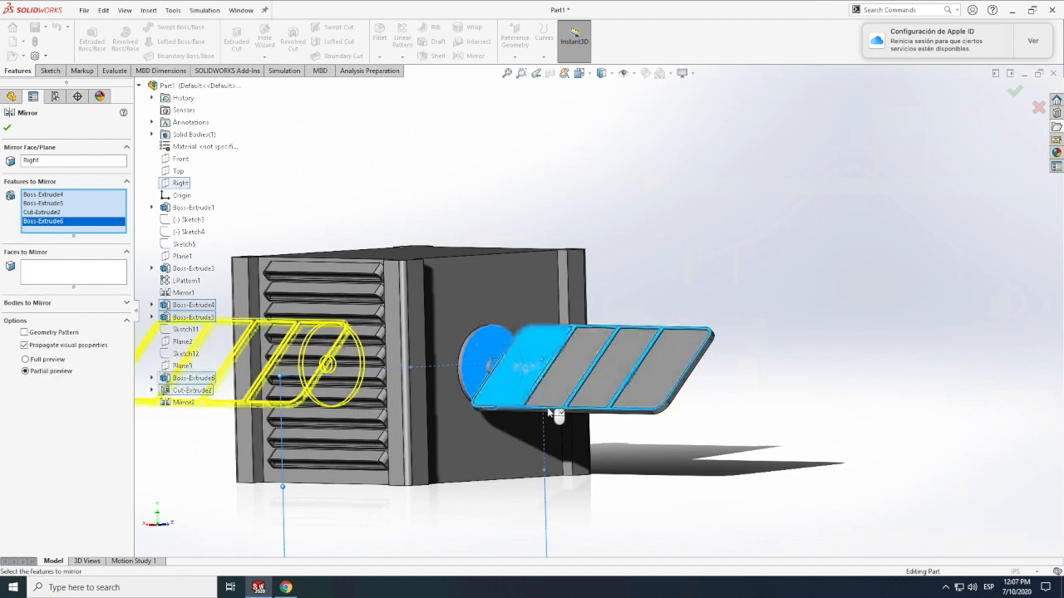
left_click(7, 129)
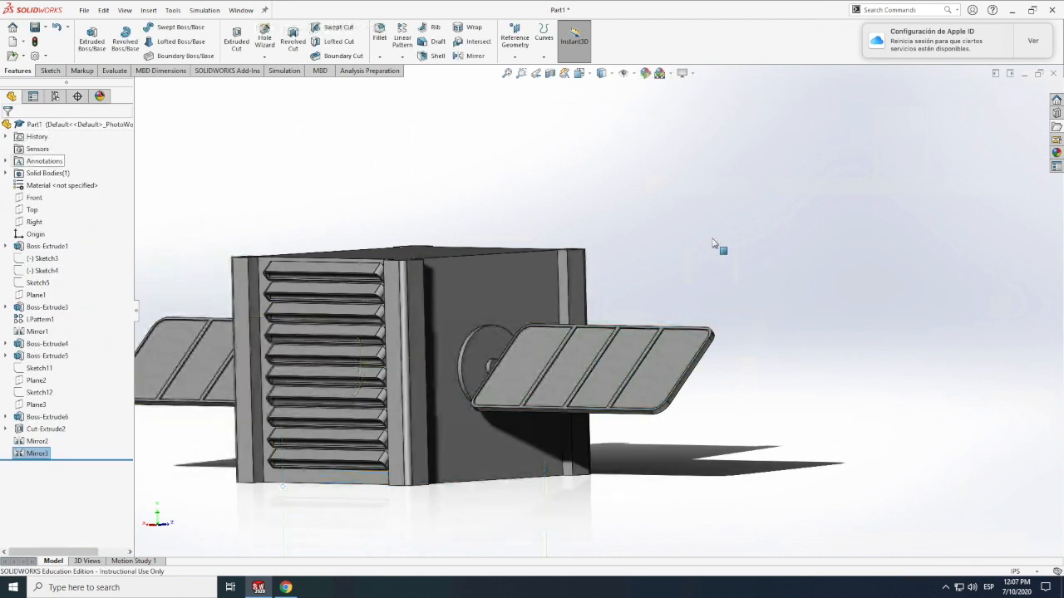
Step: Examine the louvered box and its two side plates from the front and from an angled view
left_click(124, 10)
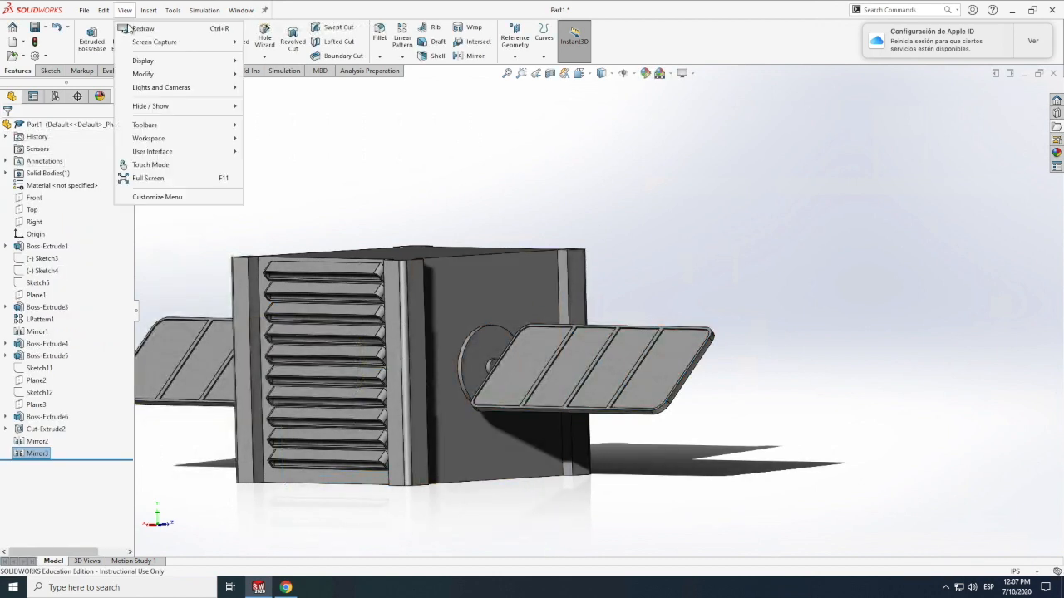
mouse_move(155, 77)
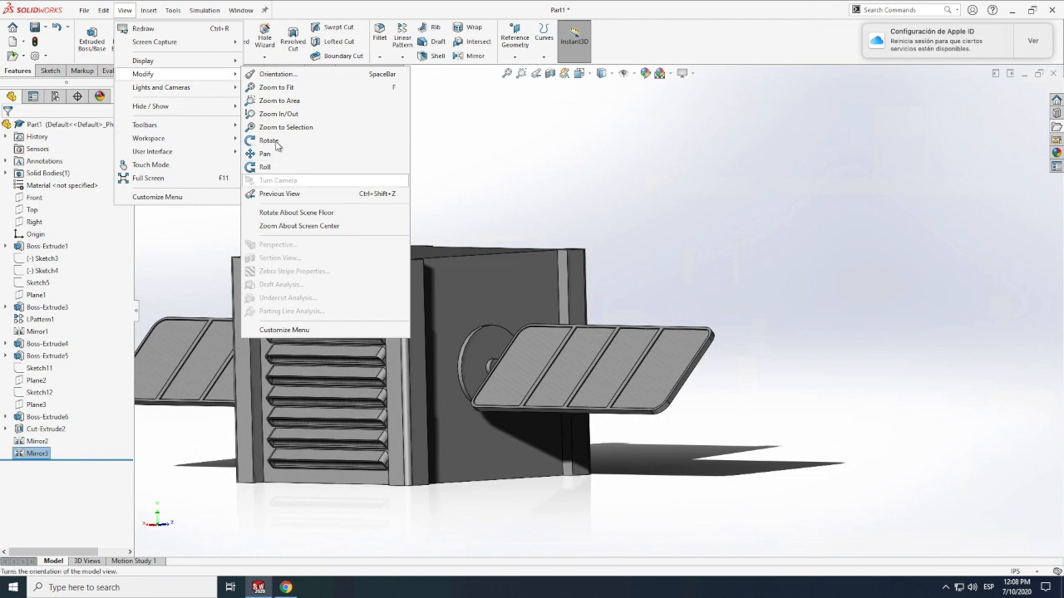
left_click(274, 142)
mouse_move(462, 329)
left_mouse_down()
mouse_move(484, 323)
mouse_move(479, 338)
left_mouse_up()
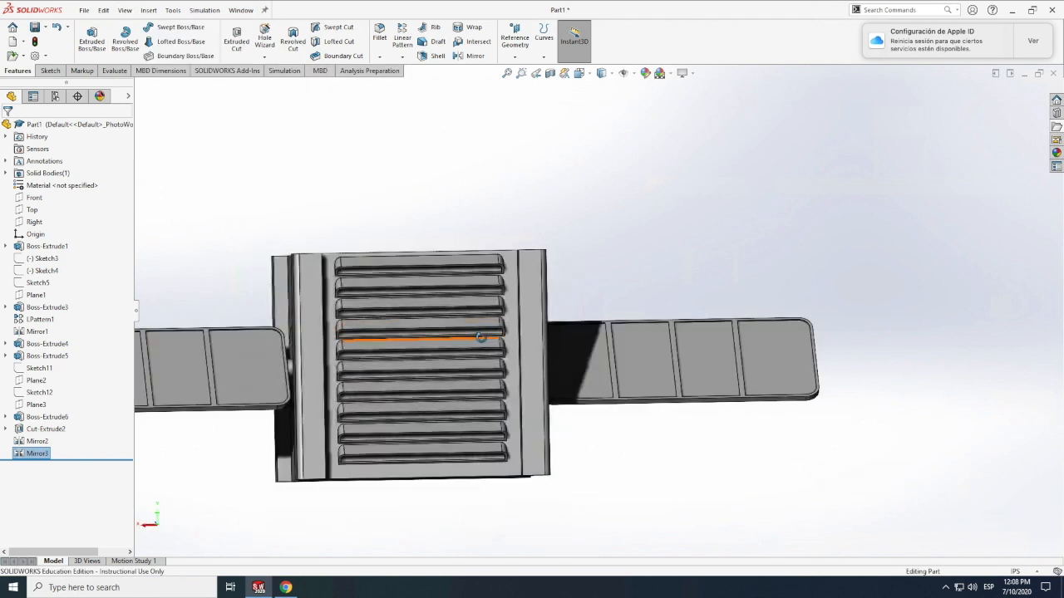
scroll(479, 338, "up", 5)
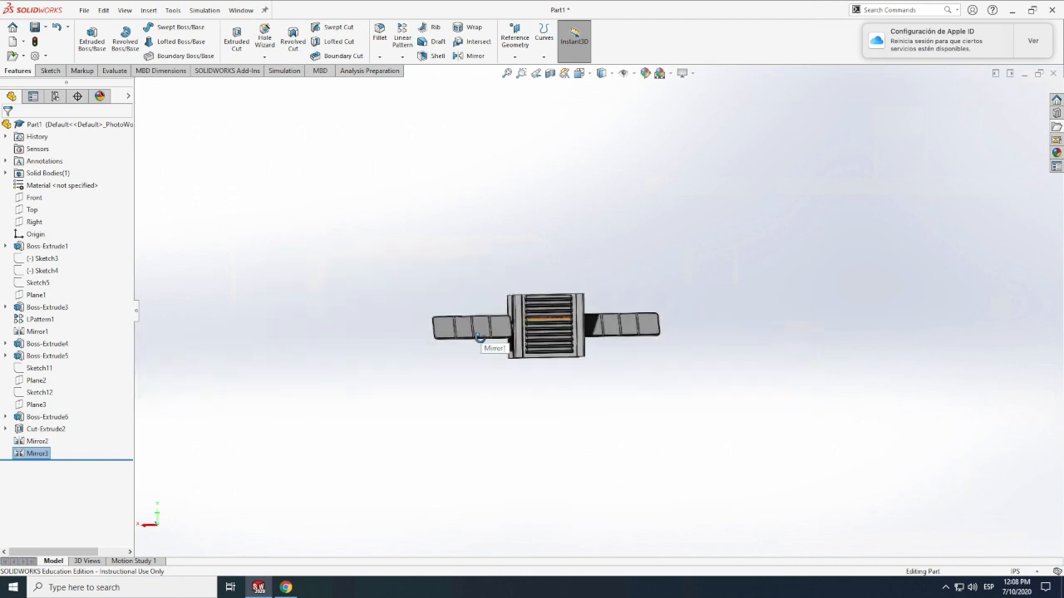
left_click_drag(481, 338, 470, 397)
scroll(496, 370, "down", 4)
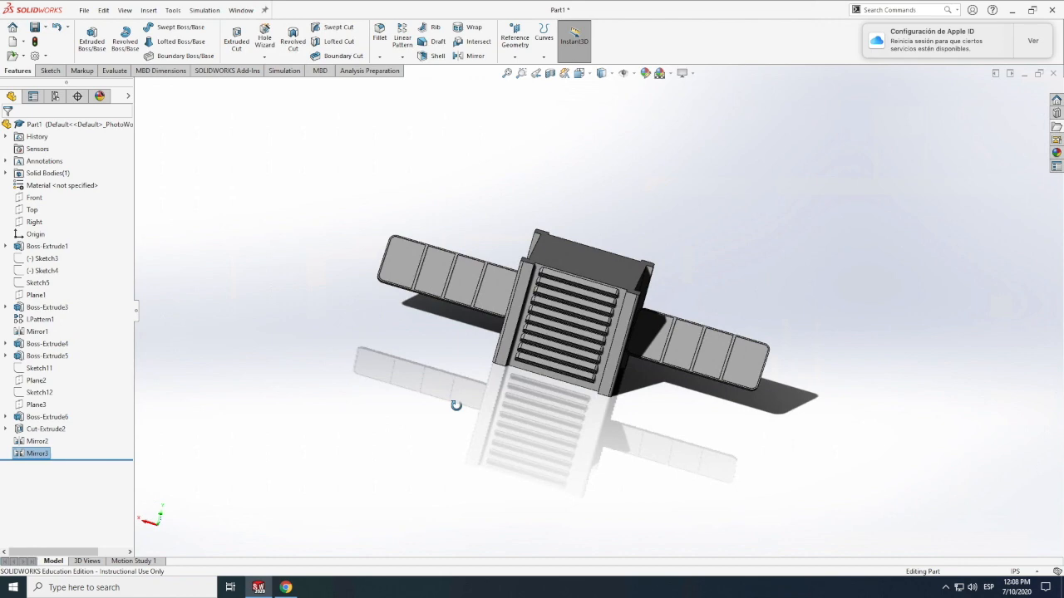
left_click_drag(469, 381, 460, 384)
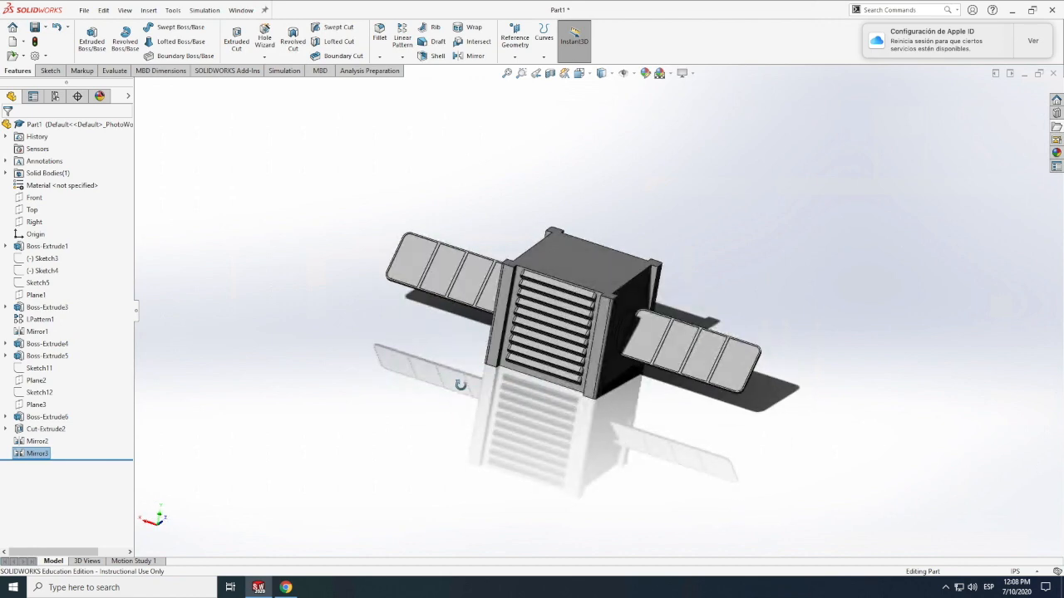